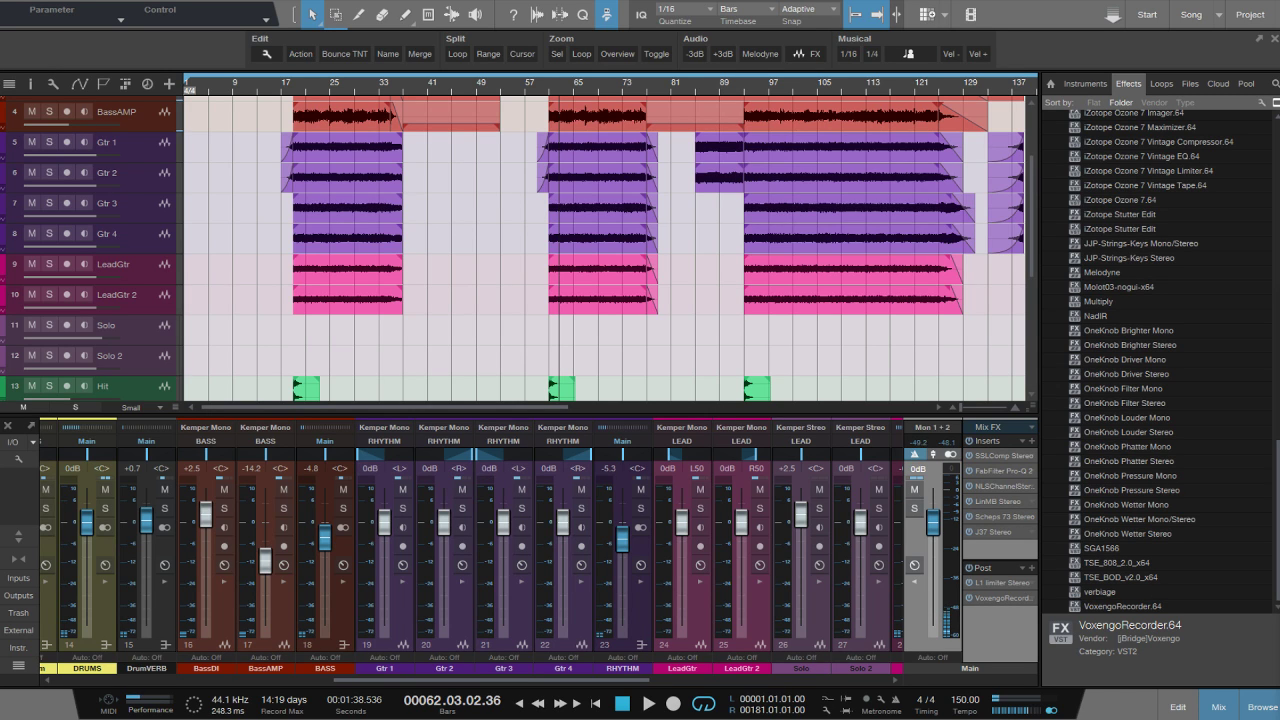
Hide the browser to widen the arrangement and play the song from bar 93.
click(427, 320)
key(F5)
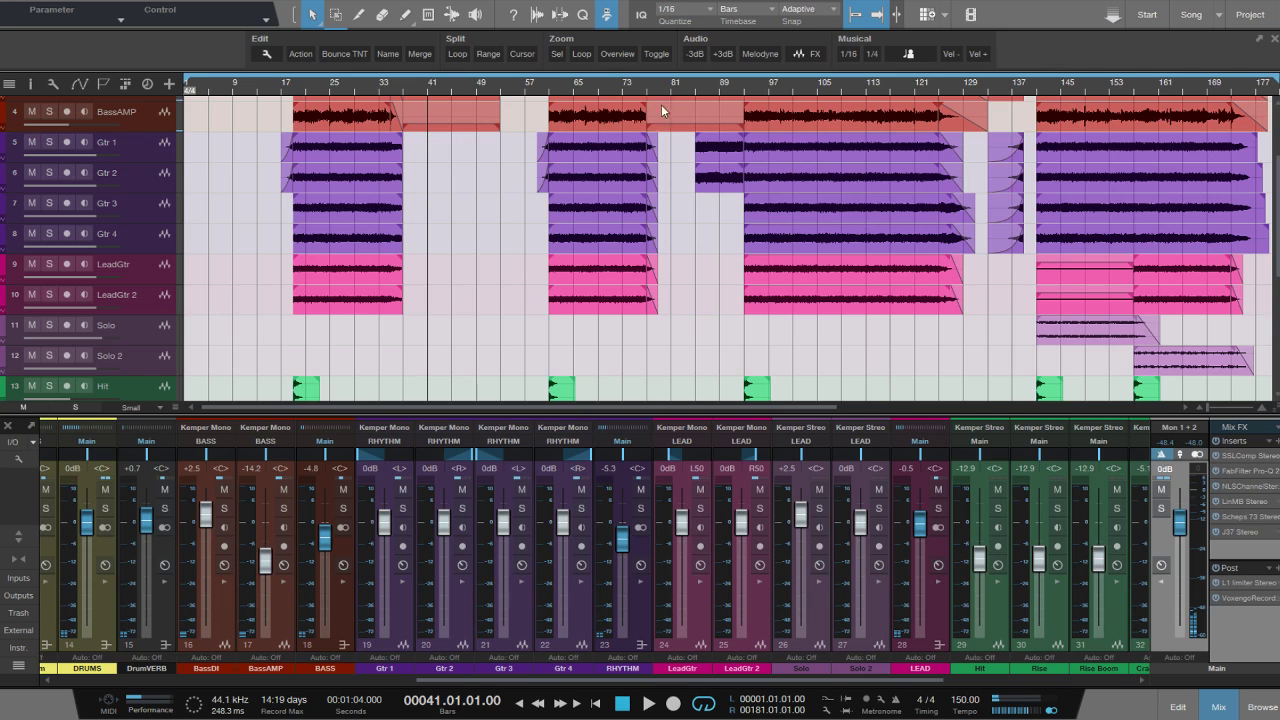
click(555, 88)
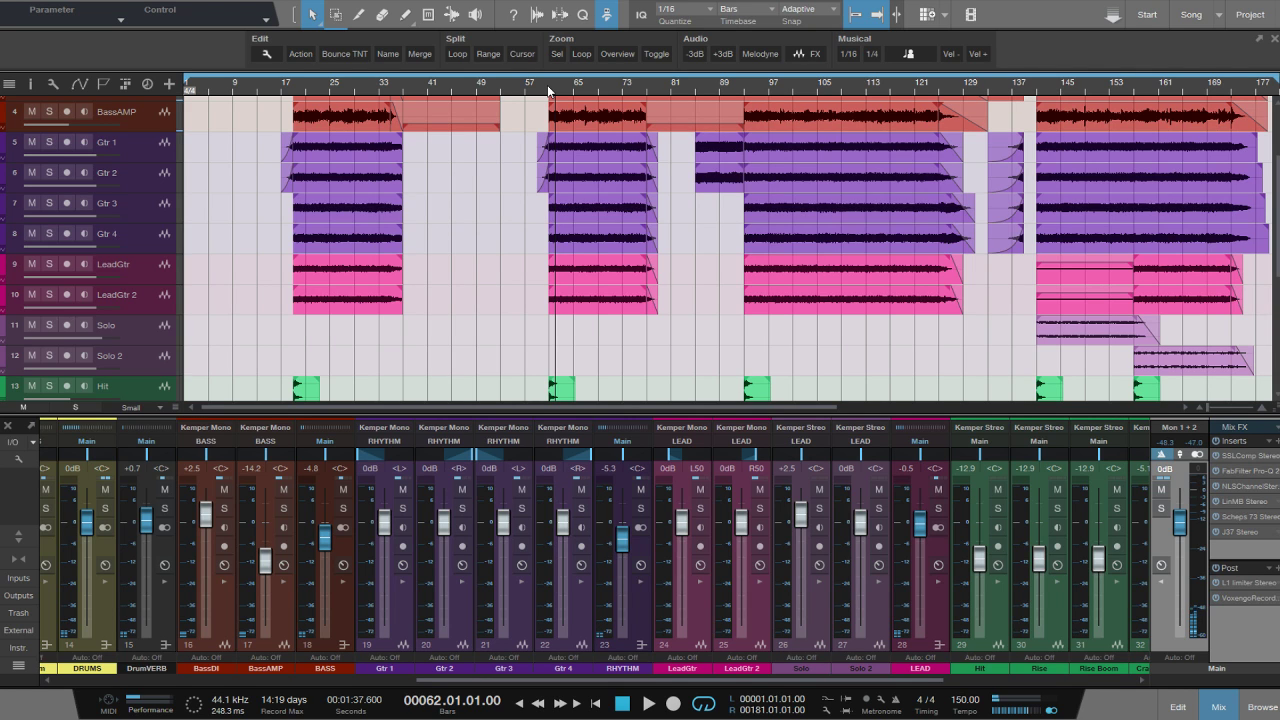
click(742, 91)
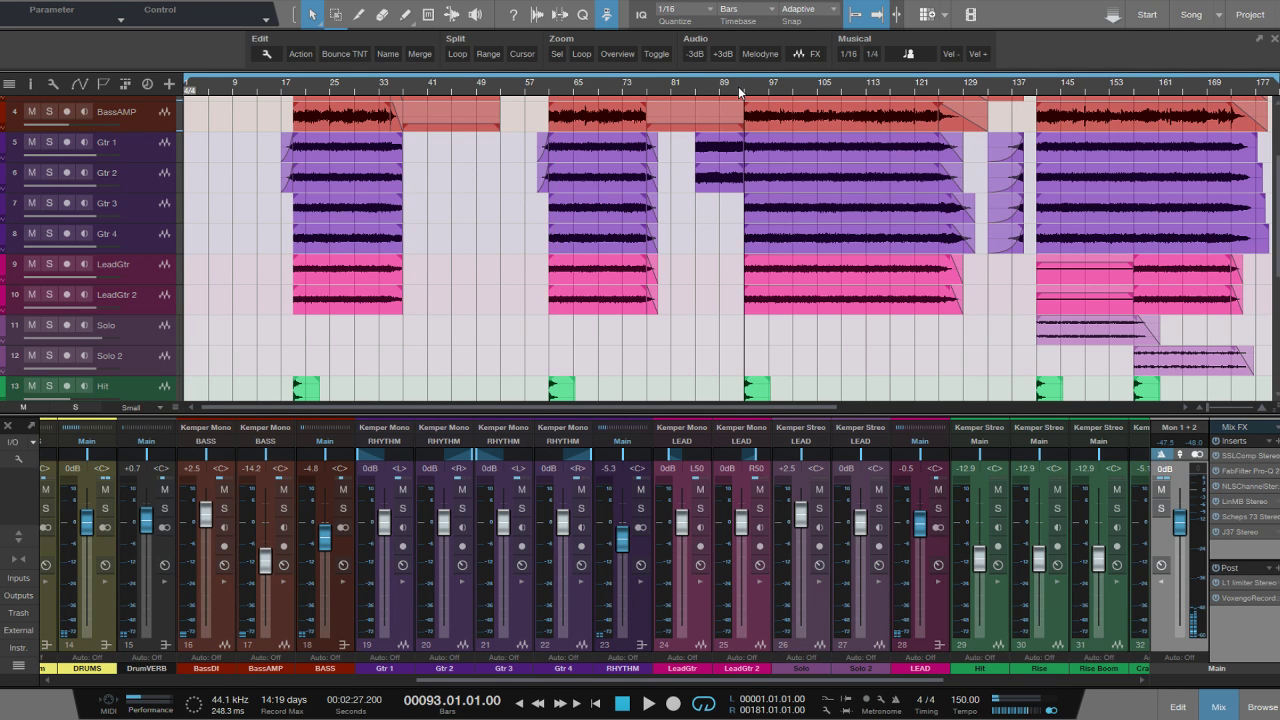
key(space)
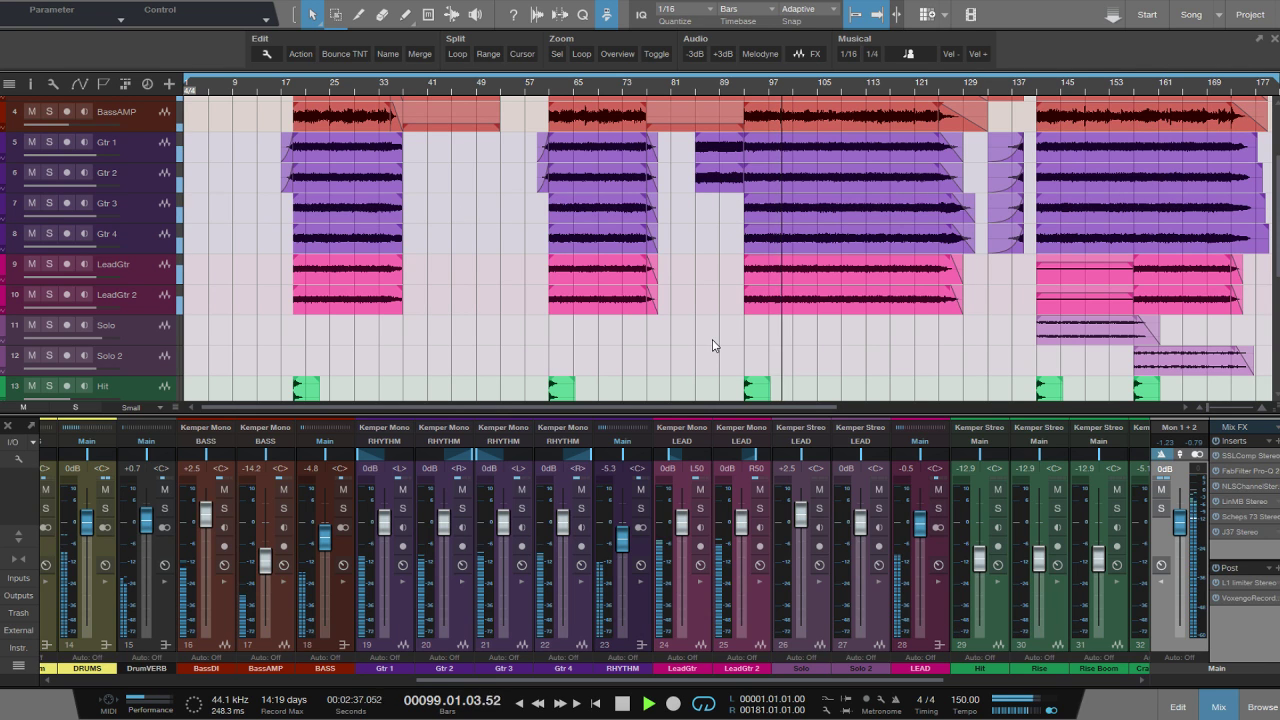
Hide the mixer, view the whole arrangement down to the synth tracks during playback, and stop playback.
key(F3)
scroll(807, 88, down, 2)
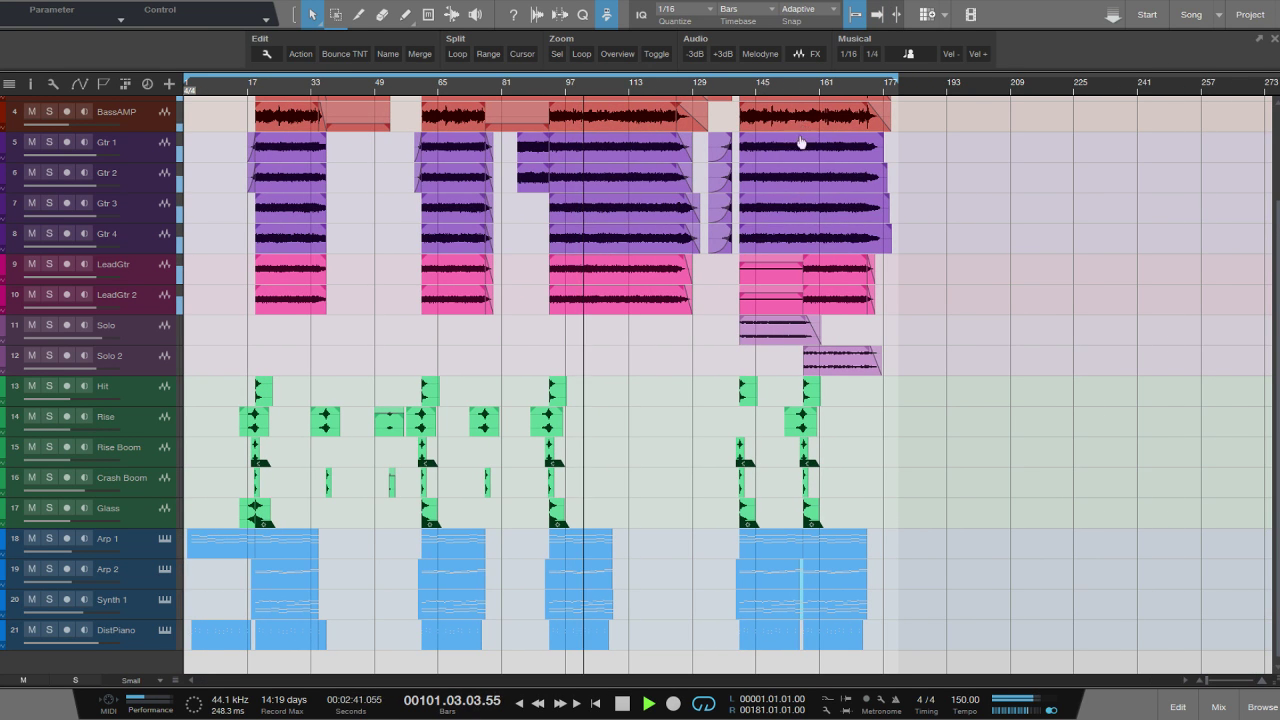
drag(752, 88, 783, 54)
key(space)
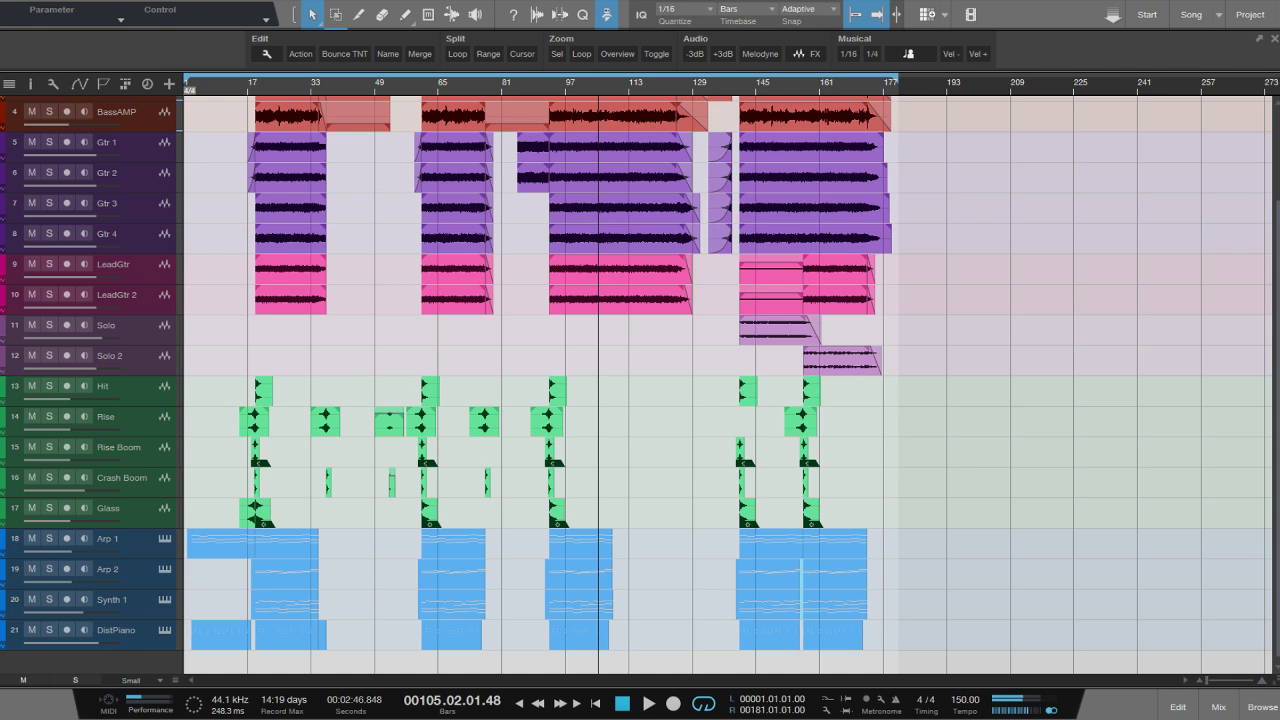
Save a copy of the song under the name "You are I TWITCH MIX".
click(5, 8)
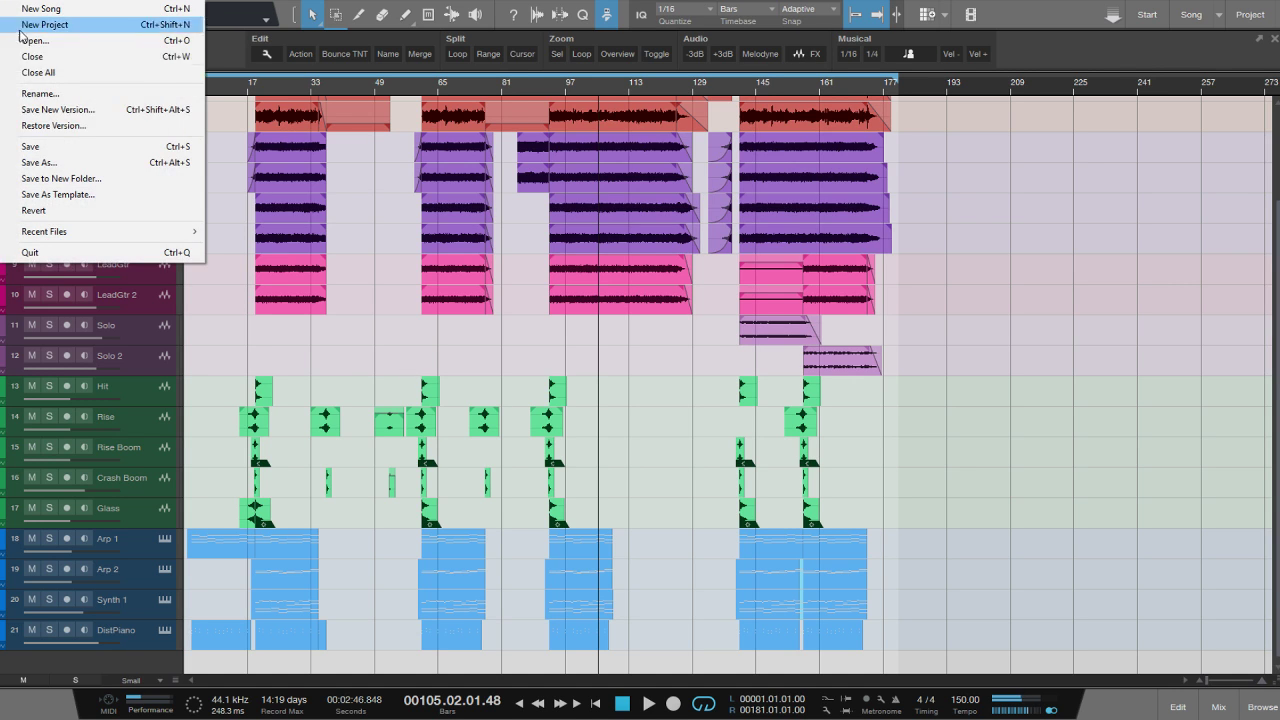
click(40, 162)
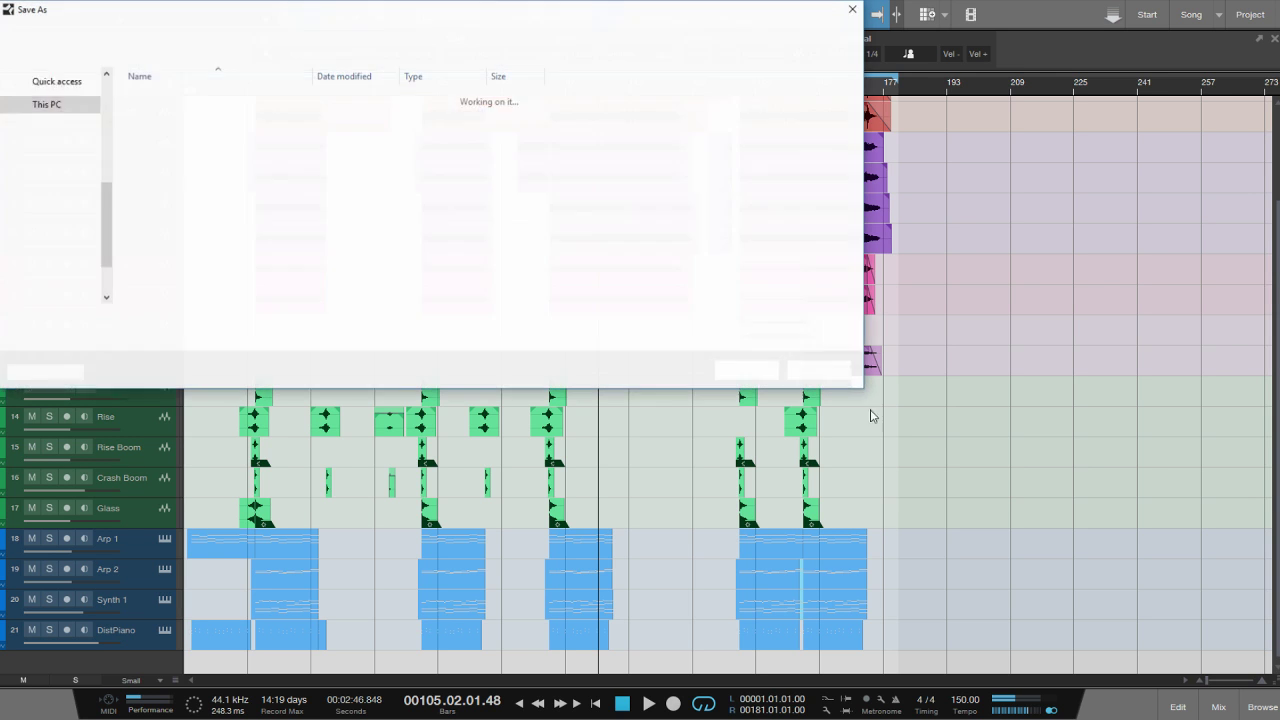
click(147, 319)
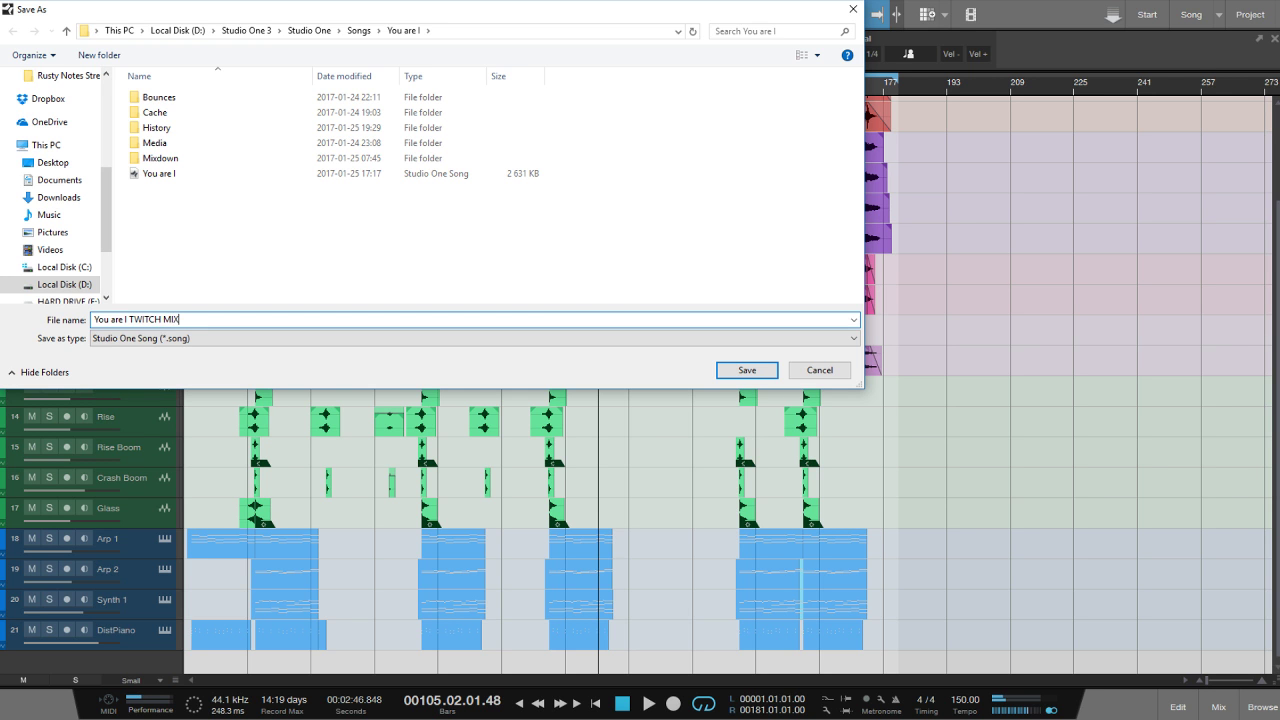
click(766, 368)
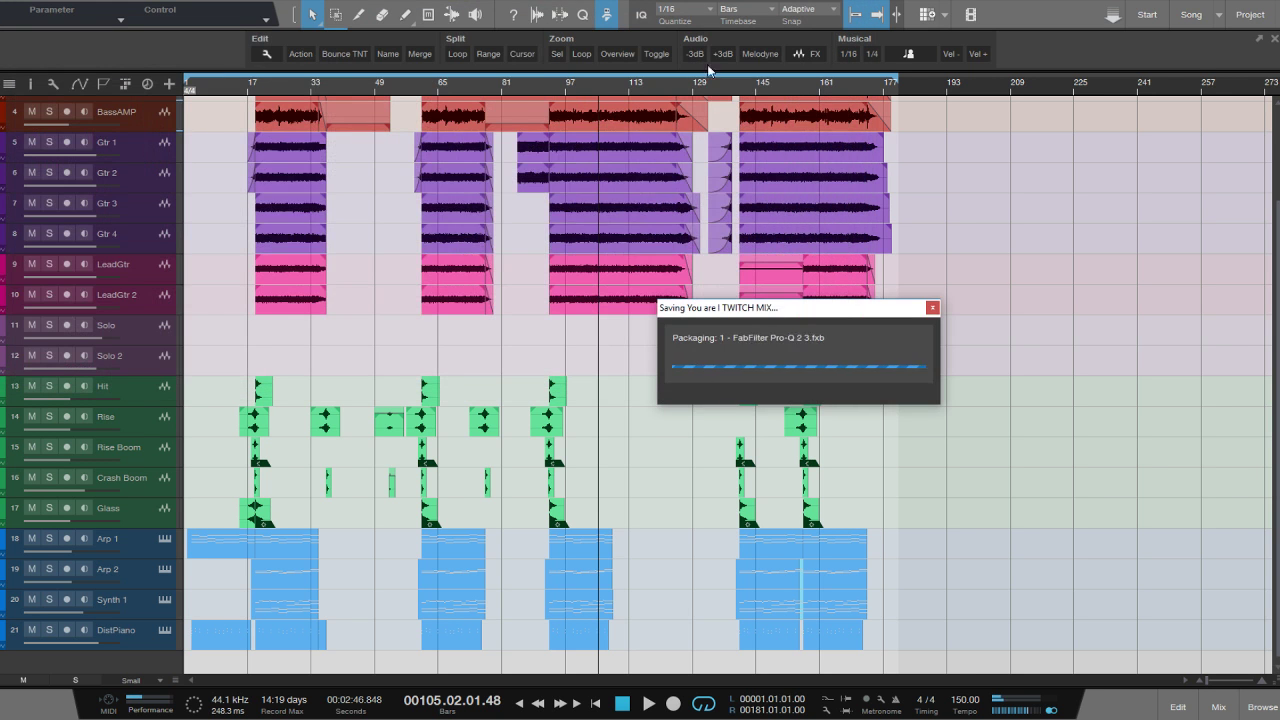
Play the song from bar 63 and show the mixer.
click(430, 95)
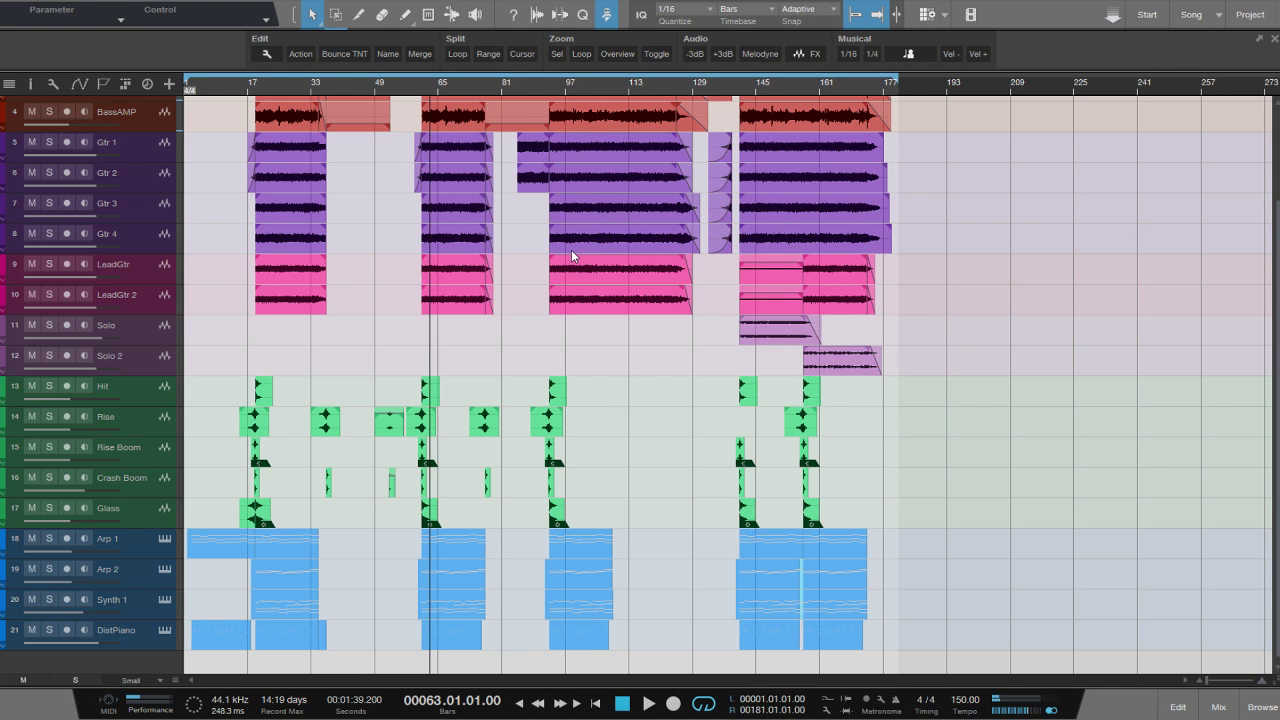
key(space)
key(F3)
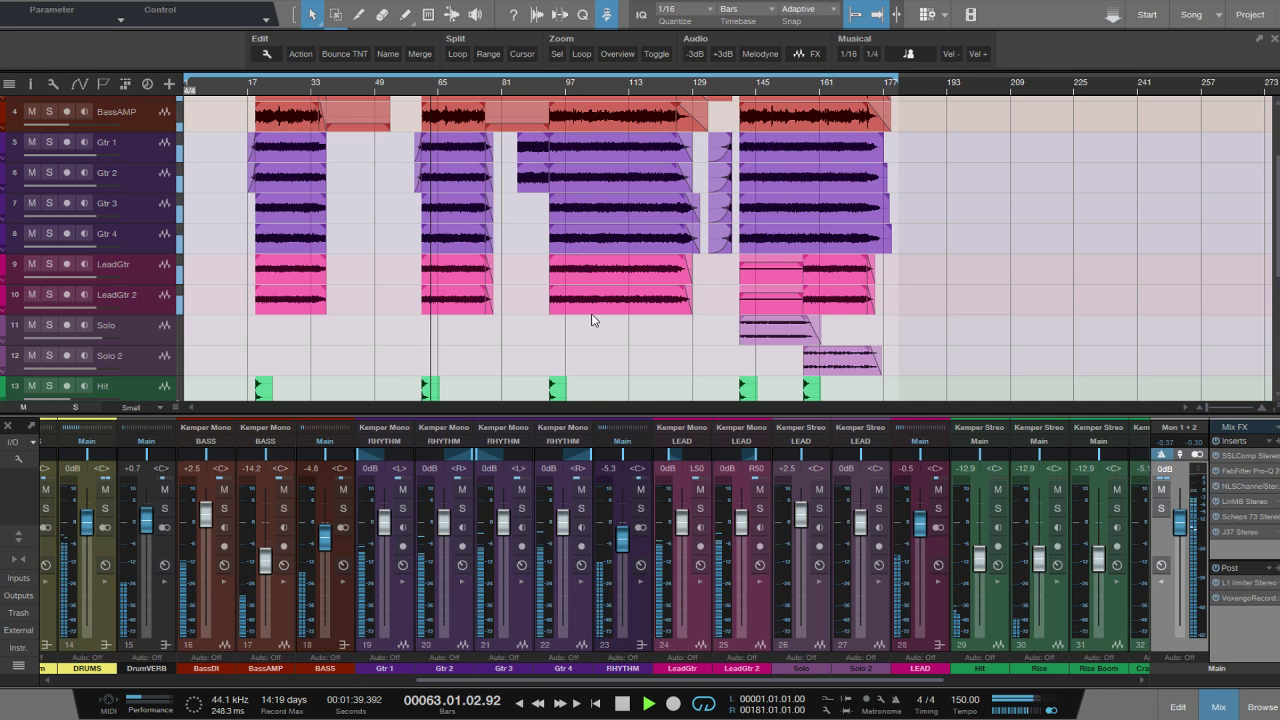
Expand the Kick channel in the mixer and remove all of its insert effects.
drag(587, 683, 114, 619)
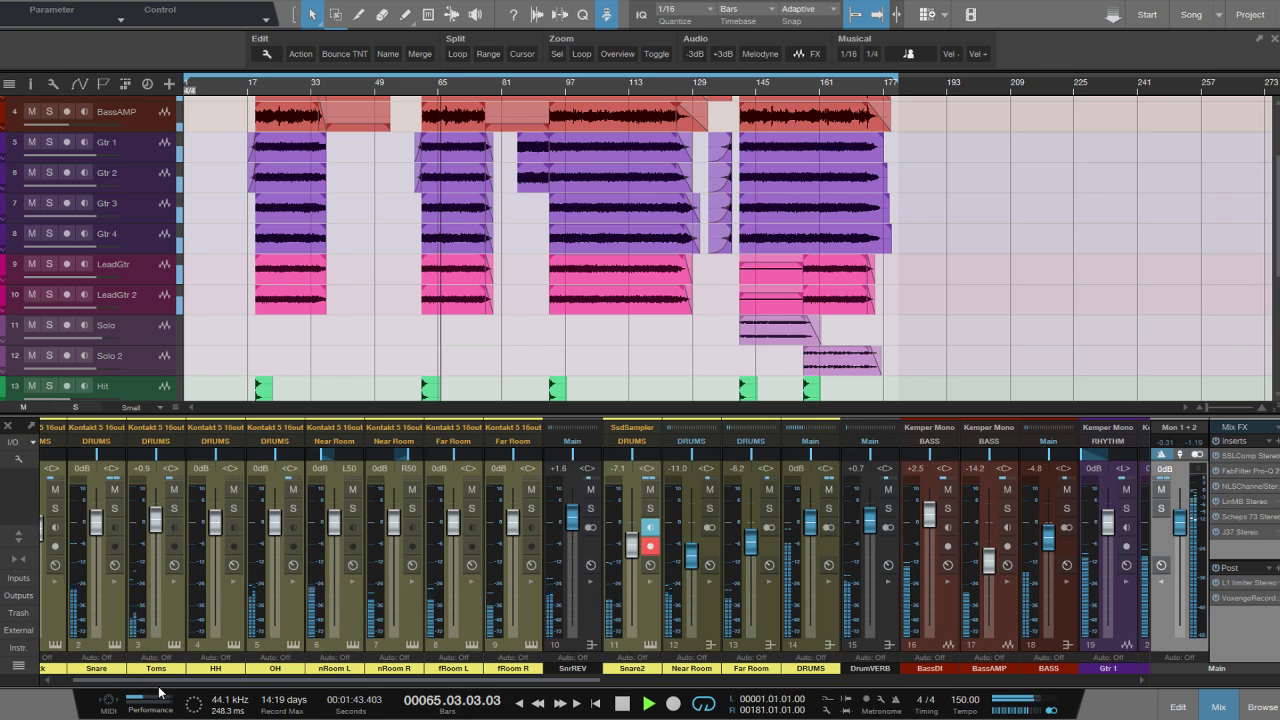
drag(92, 680, 63, 680)
double_click(92, 606)
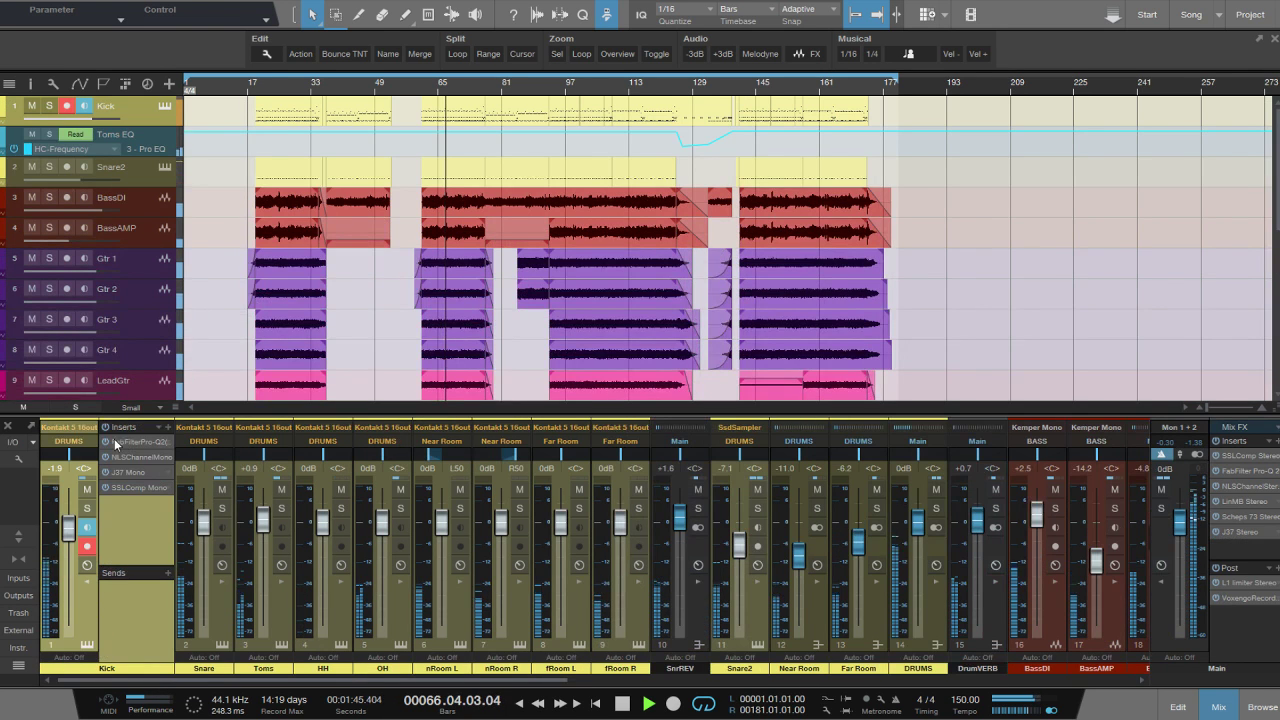
click(157, 427)
click(200, 420)
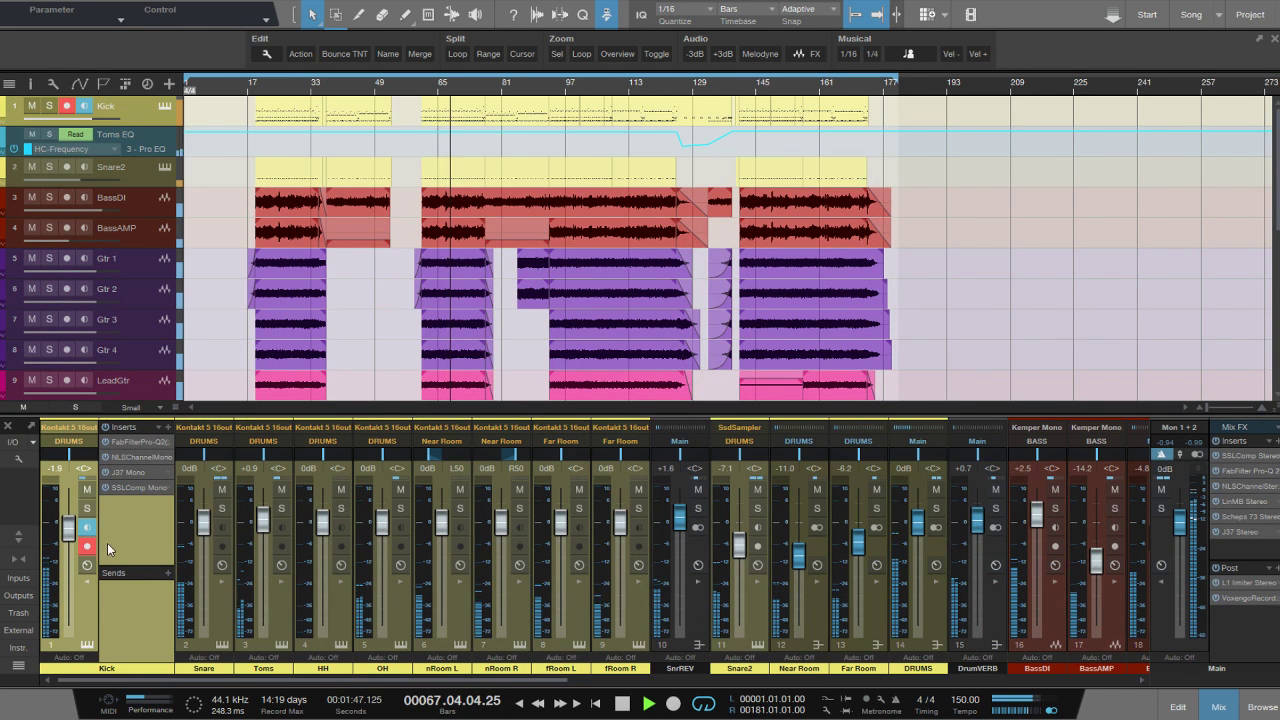
Remove all insert effects from the Snare channel and collapse it again.
click(147, 607)
double_click(147, 607)
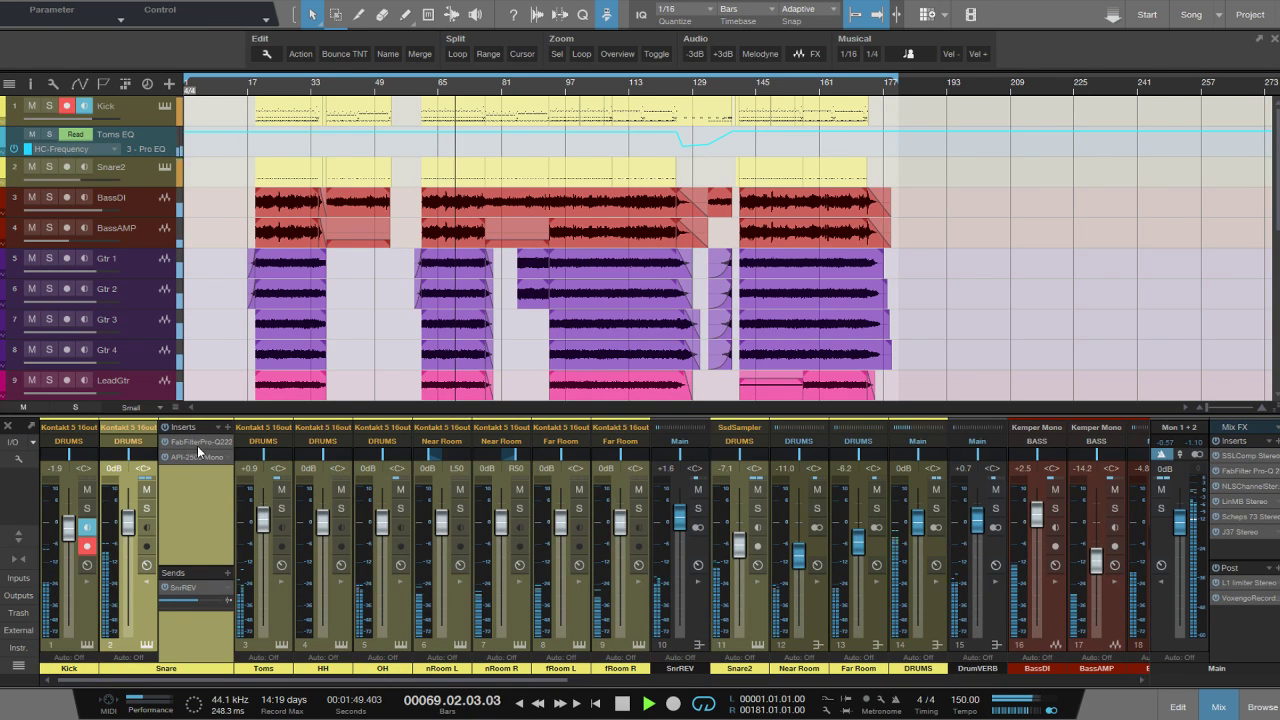
click(219, 428)
click(248, 414)
double_click(208, 526)
Stop playback and remove all insert effects from the Toms channel.
key(space)
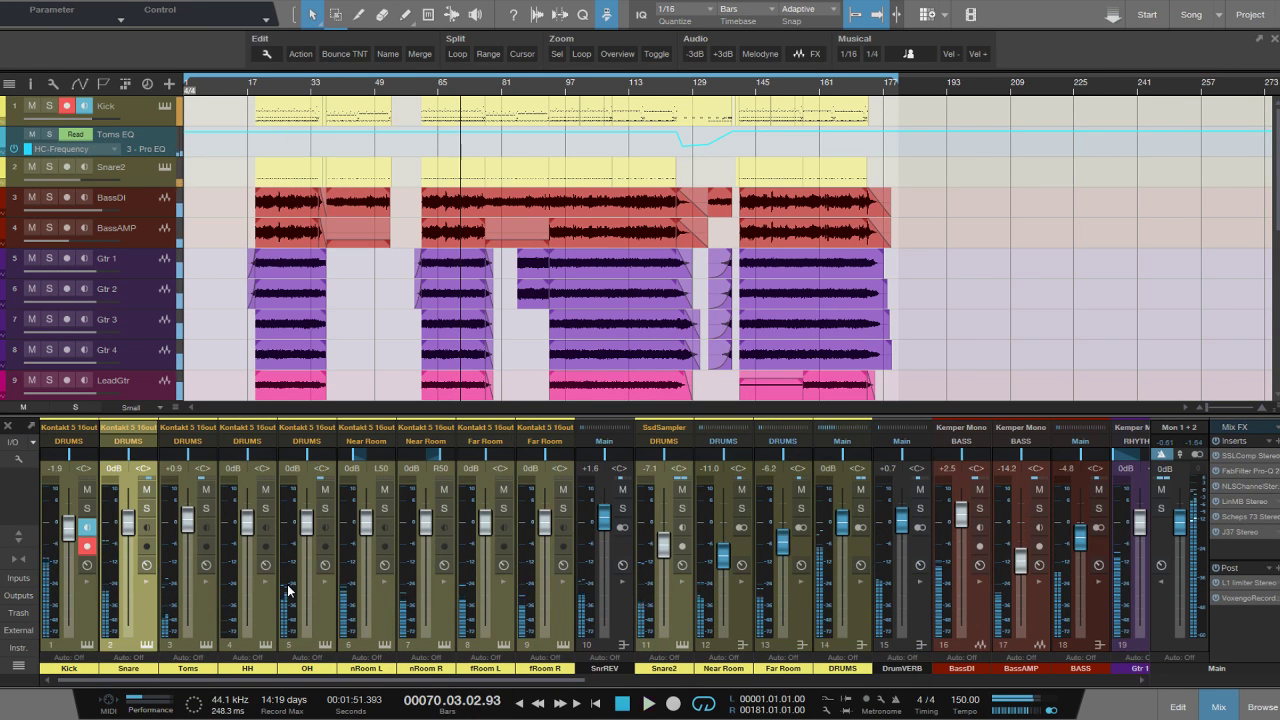
double_click(200, 606)
click(278, 428)
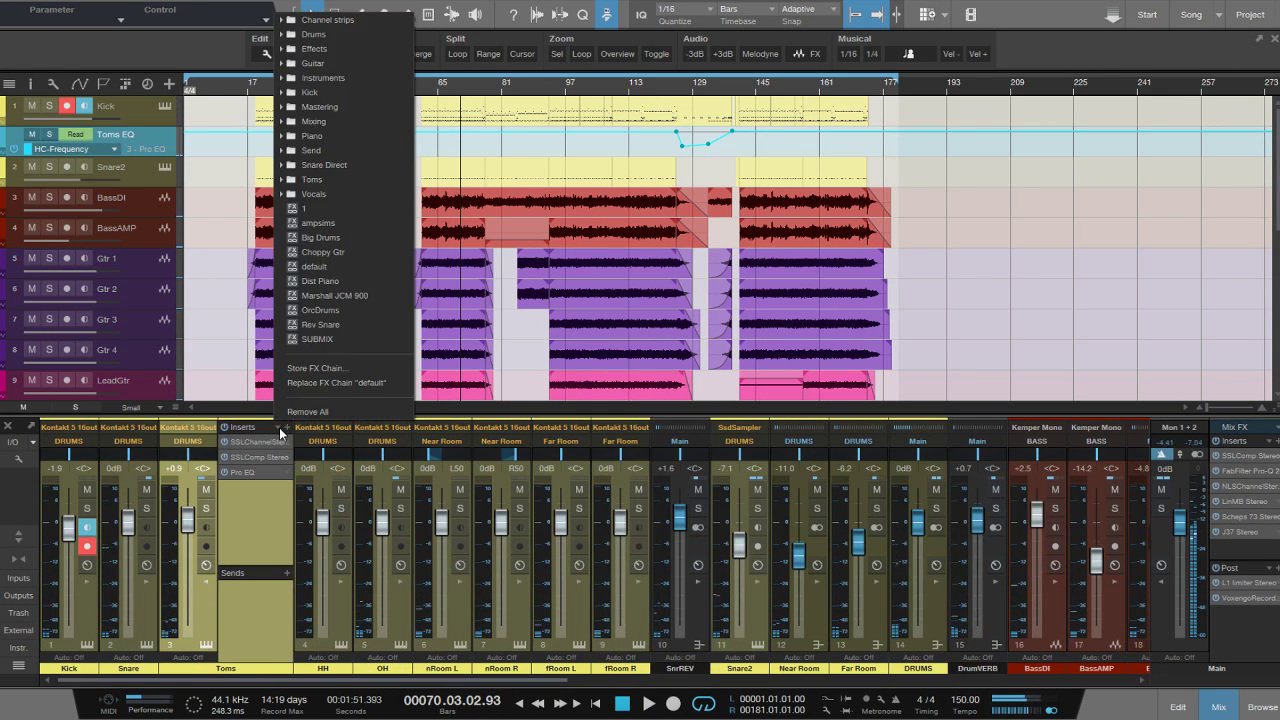
click(307, 414)
double_click(262, 543)
Check the HH channel for inserts and remove all insert effects from the OH channel.
click(264, 611)
click(264, 611)
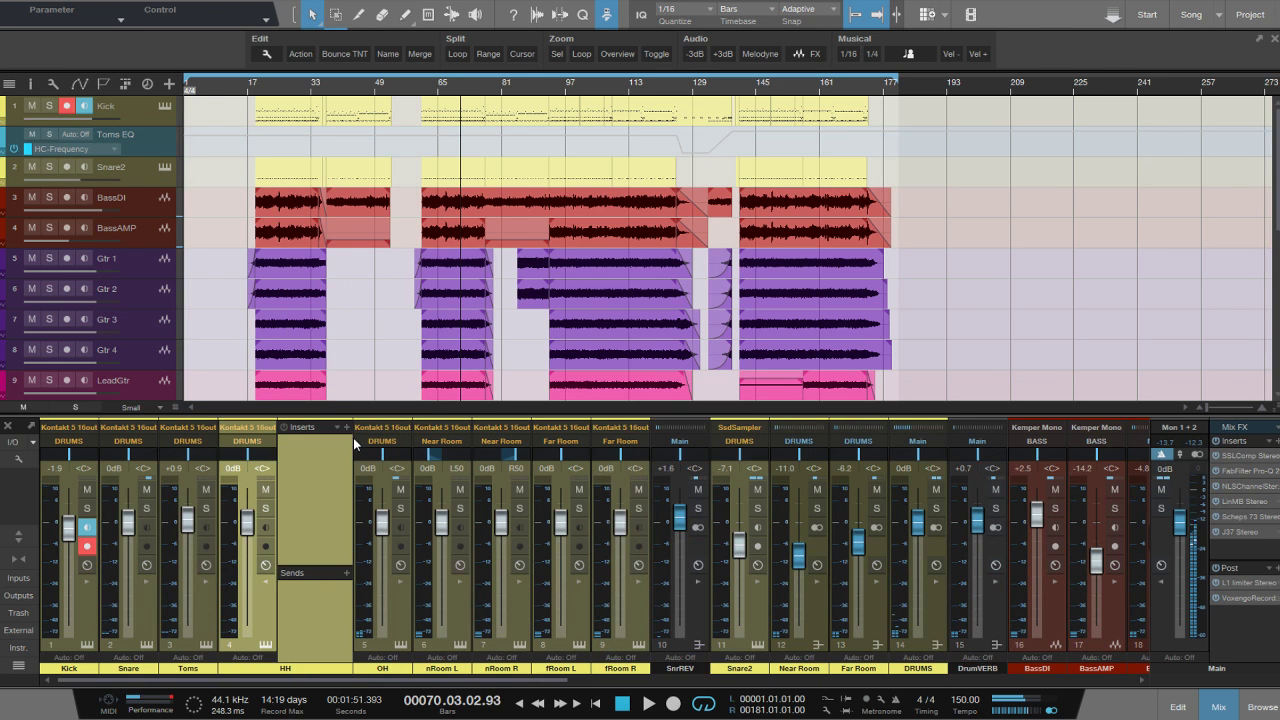
click(320, 529)
click(320, 641)
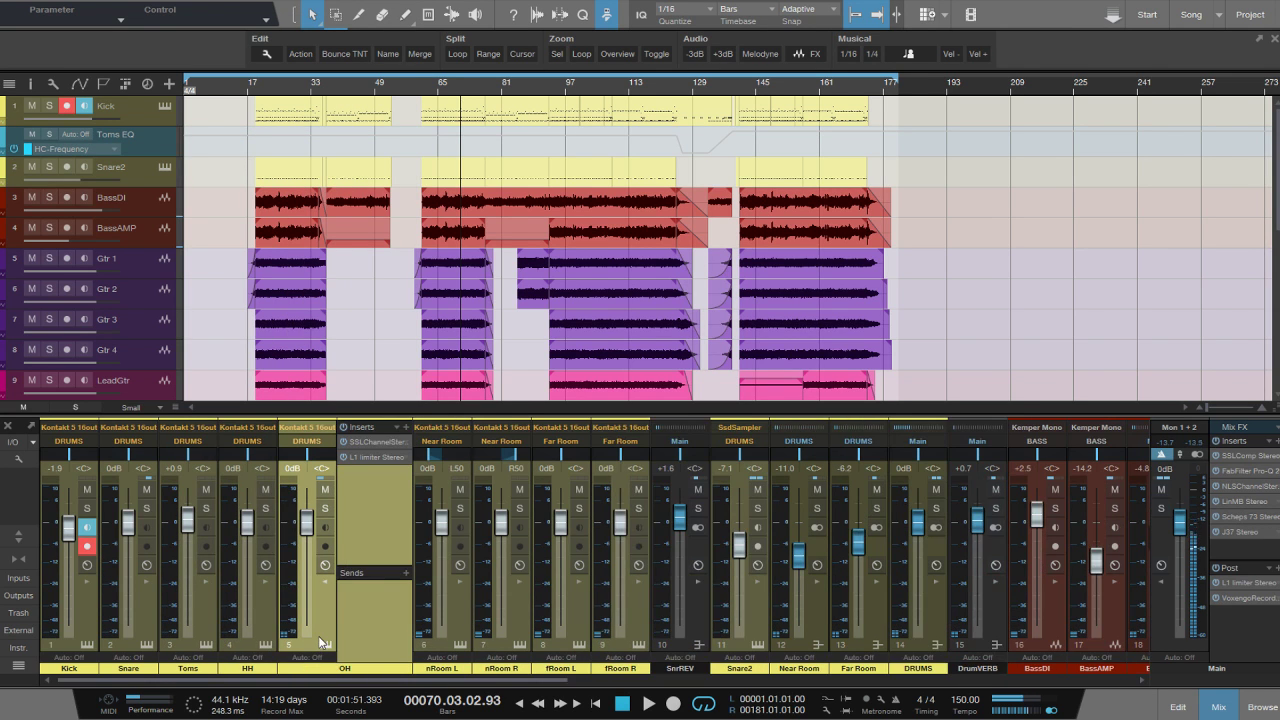
click(398, 428)
click(425, 414)
double_click(381, 526)
Check the nRoom L channel for insert effects.
click(386, 596)
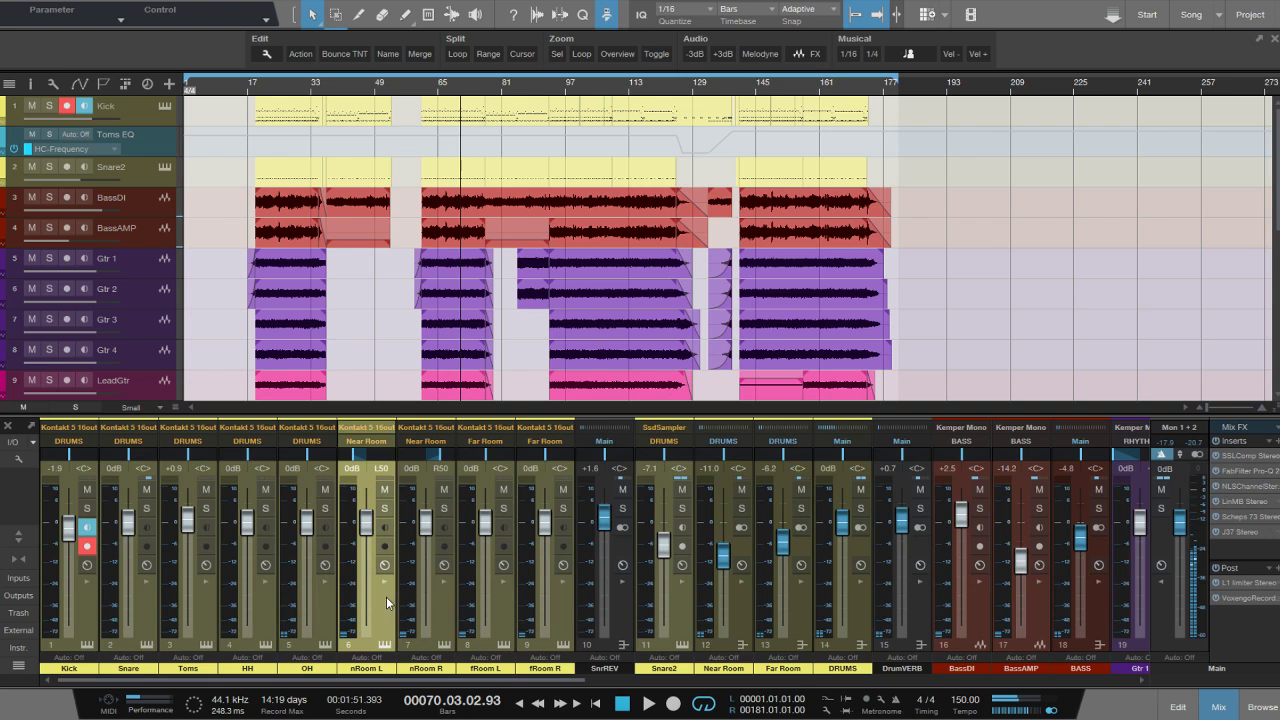
click(384, 581)
click(382, 598)
Lower the SnrREV fader fully to -∞ and recolour the channel yellow to match the drum channels.
click(621, 616)
click(621, 622)
click(621, 616)
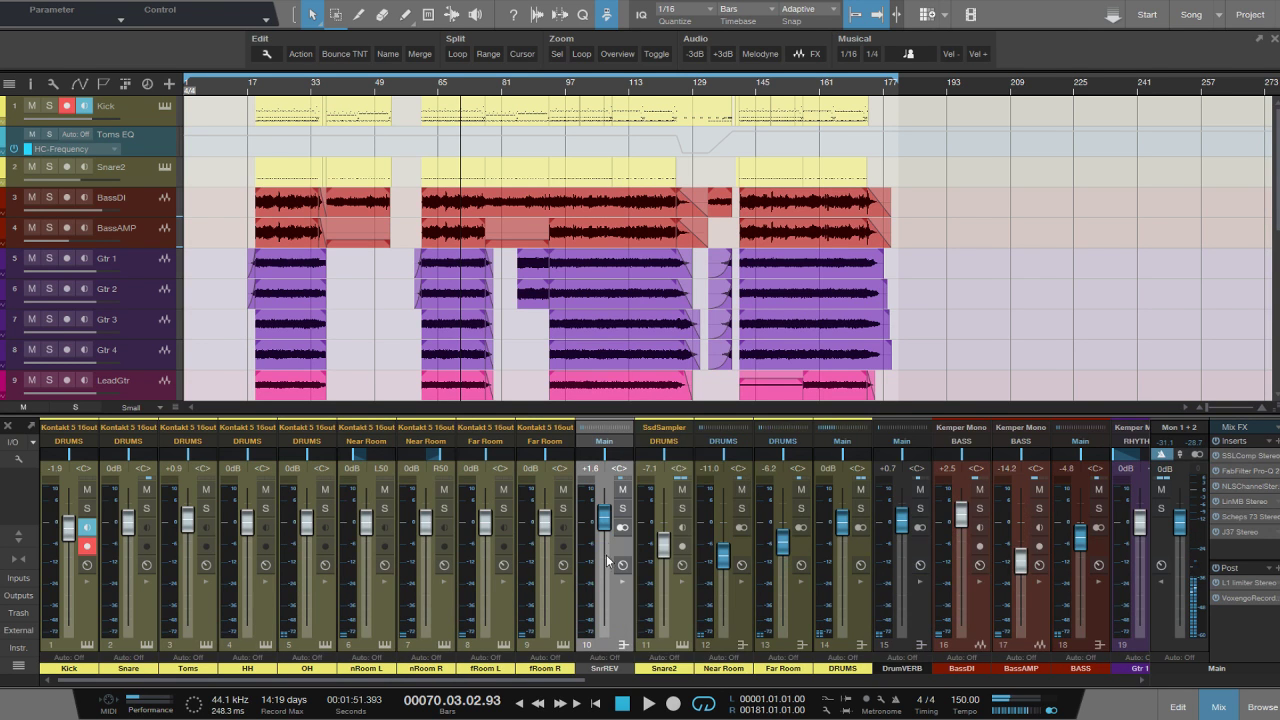
drag(604, 516, 603, 624)
click(639, 675)
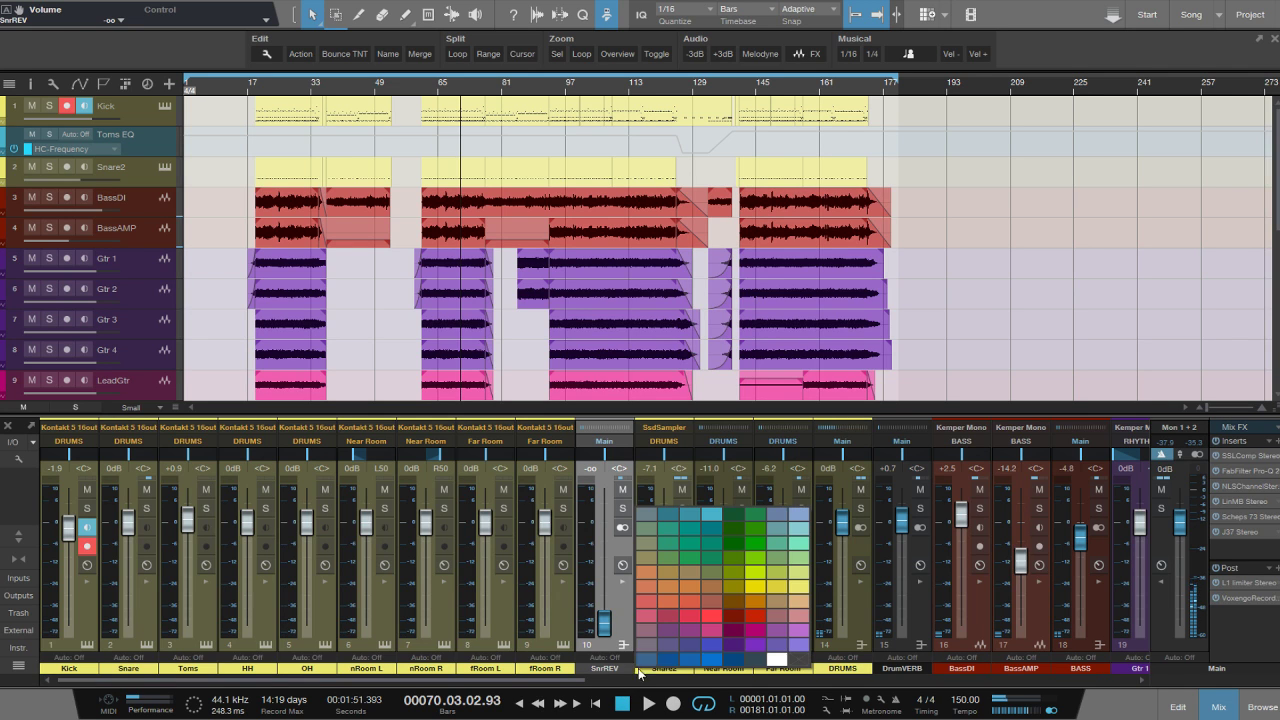
click(797, 586)
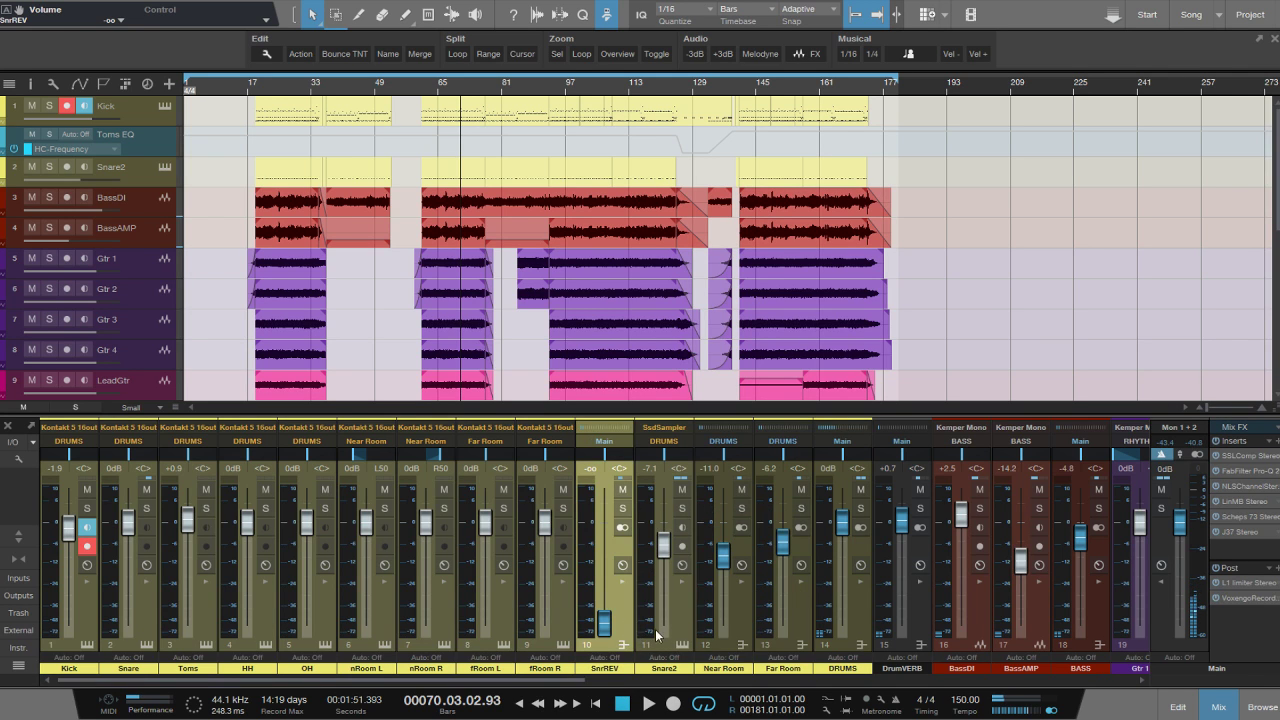
Remove all insert effects from the Snare2 channel and collapse it again.
click(667, 619)
double_click(667, 618)
click(756, 428)
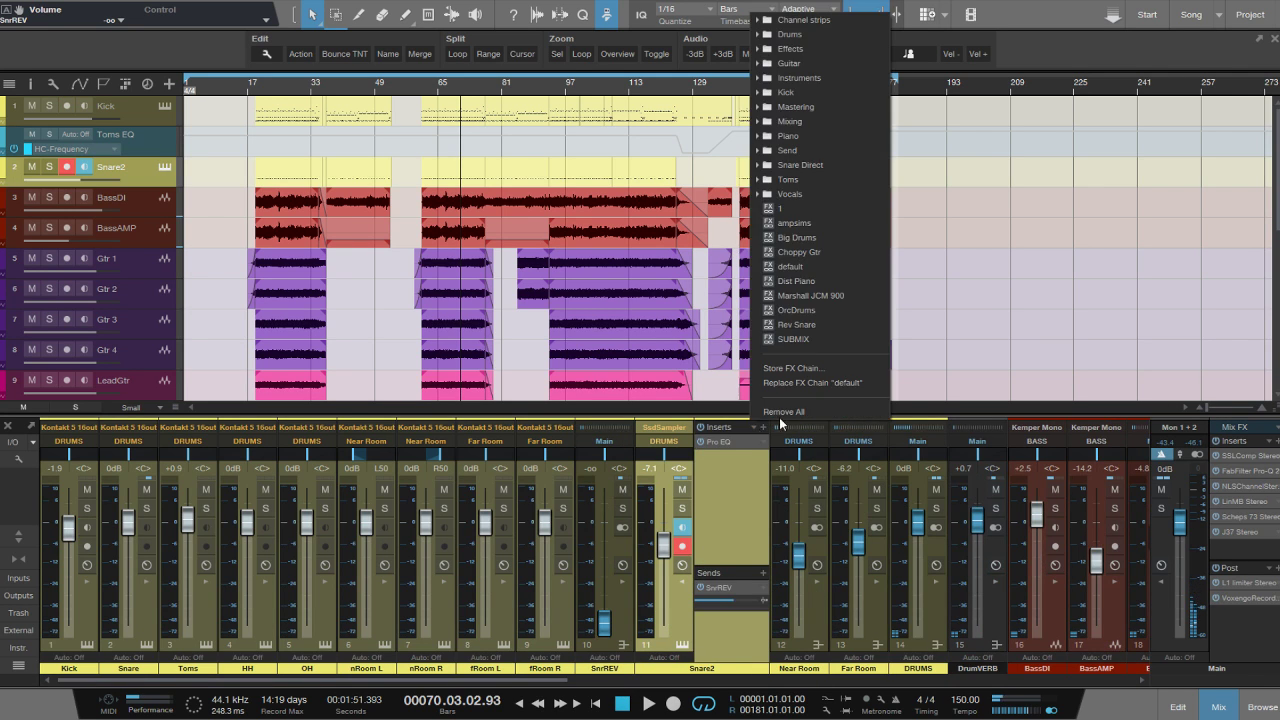
click(779, 415)
click(679, 633)
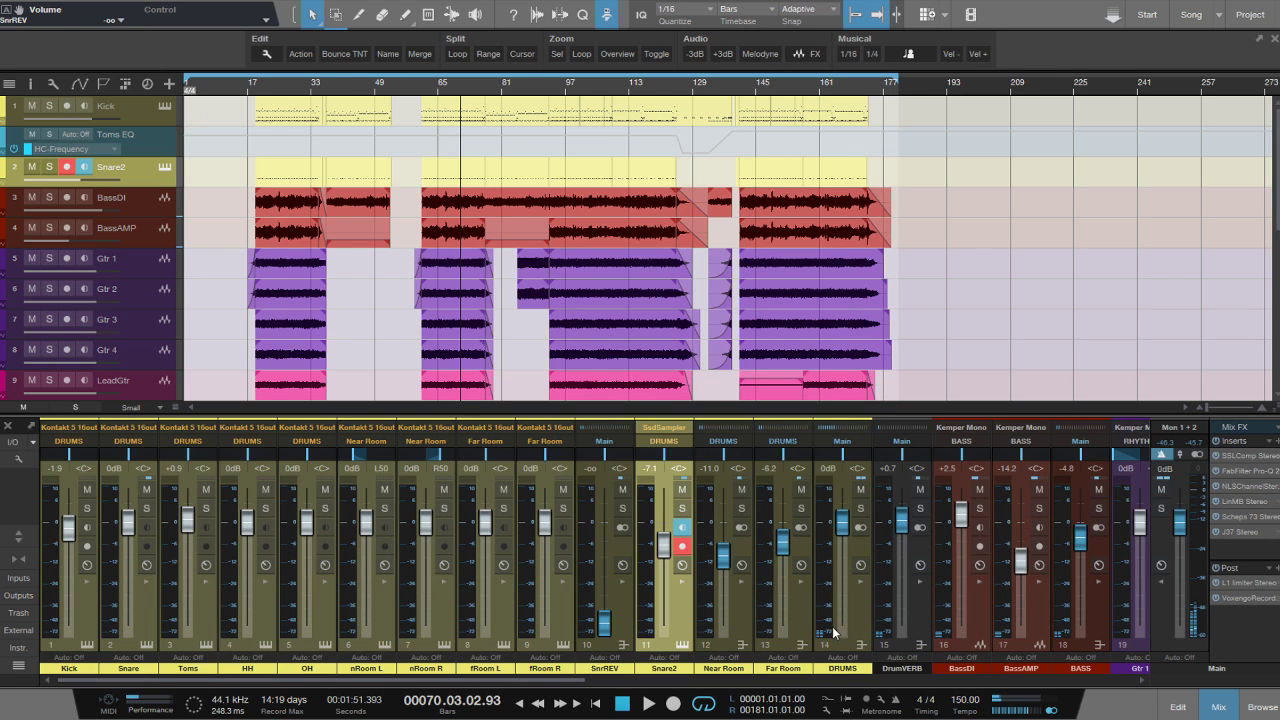
Remove all insert effects from the Near Room bus and collapse it again.
click(748, 624)
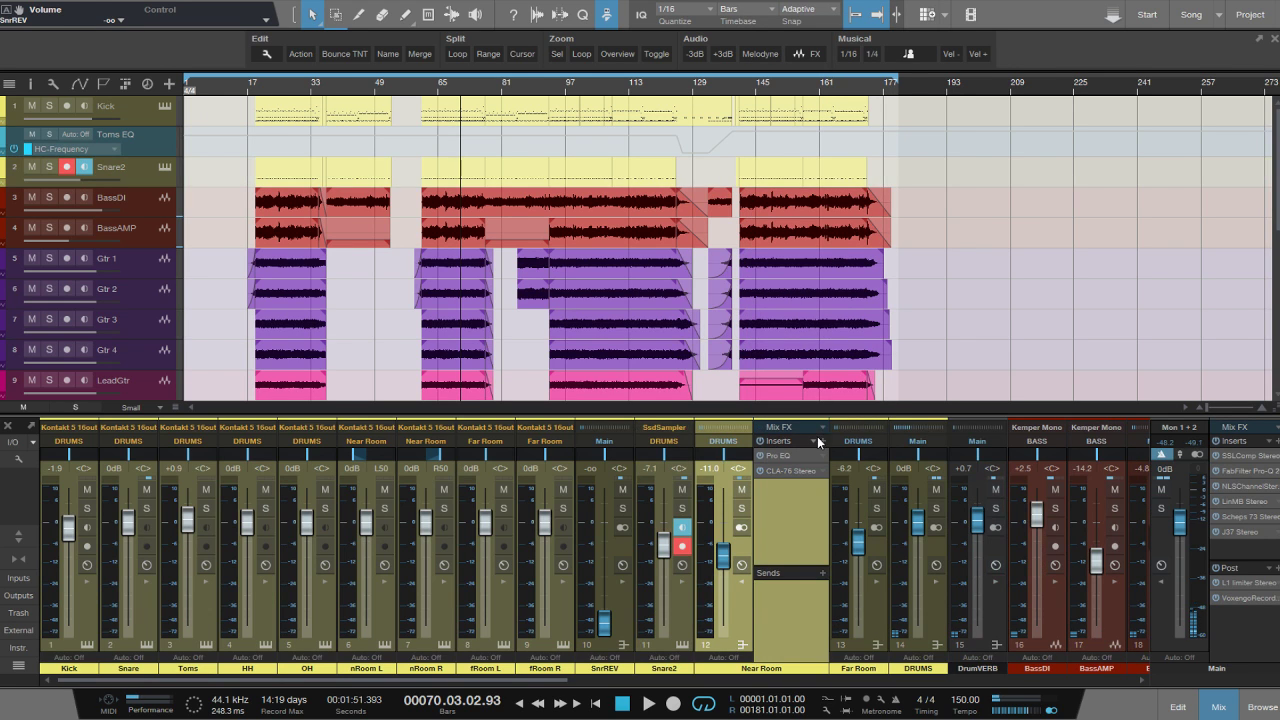
click(817, 438)
click(822, 427)
double_click(748, 610)
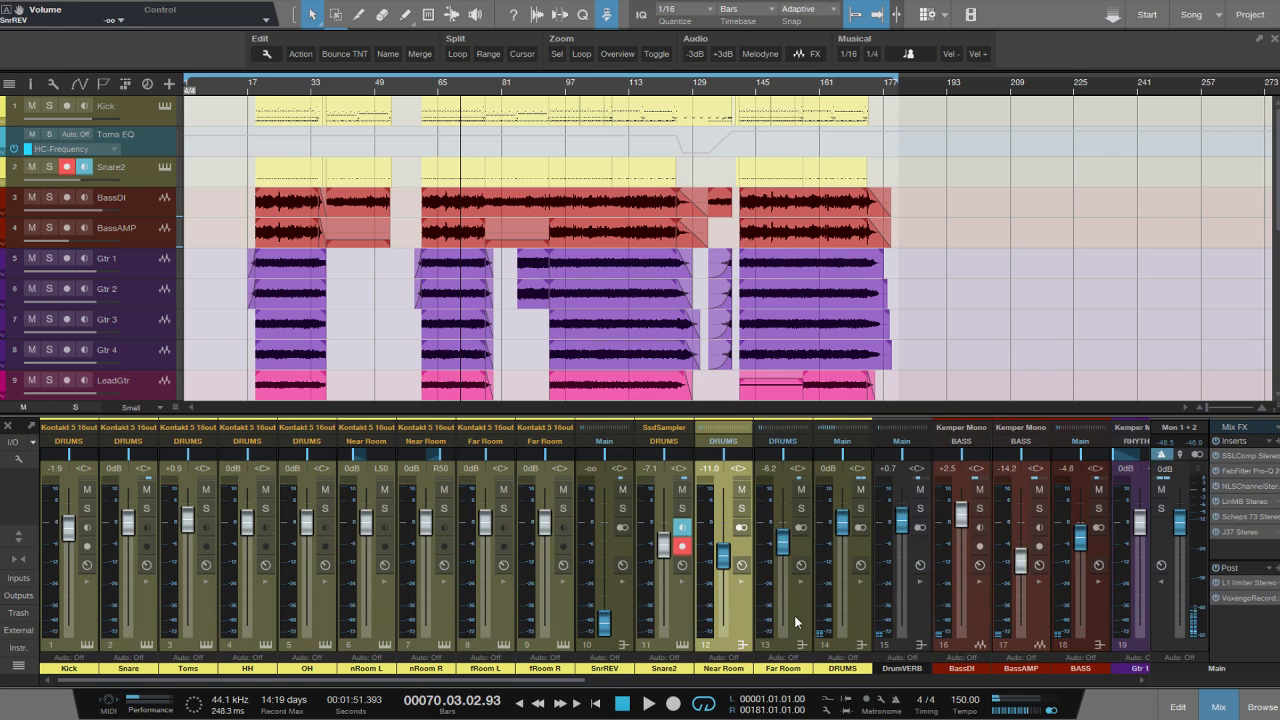
Remove all insert effects from the Far Room bus and collapse it again.
double_click(794, 617)
click(862, 443)
click(960, 426)
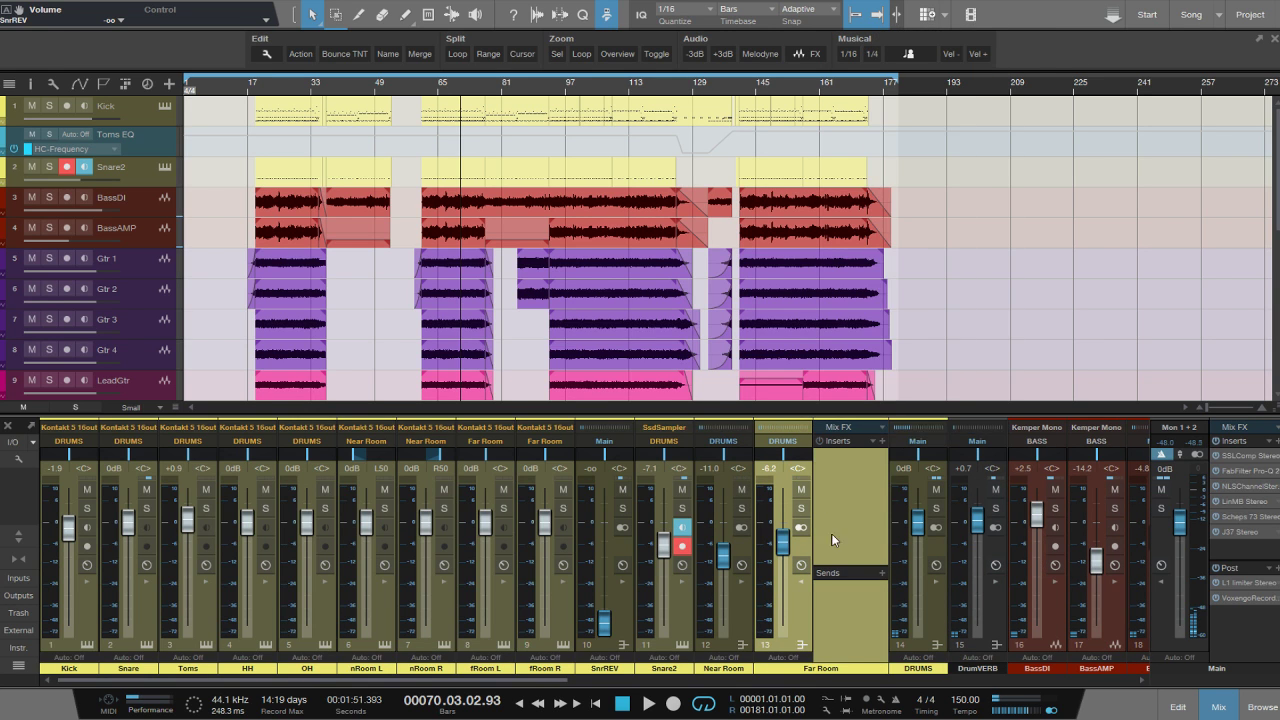
click(795, 625)
Remove all insert effects from the DRUMS bus and collapse it again.
click(859, 621)
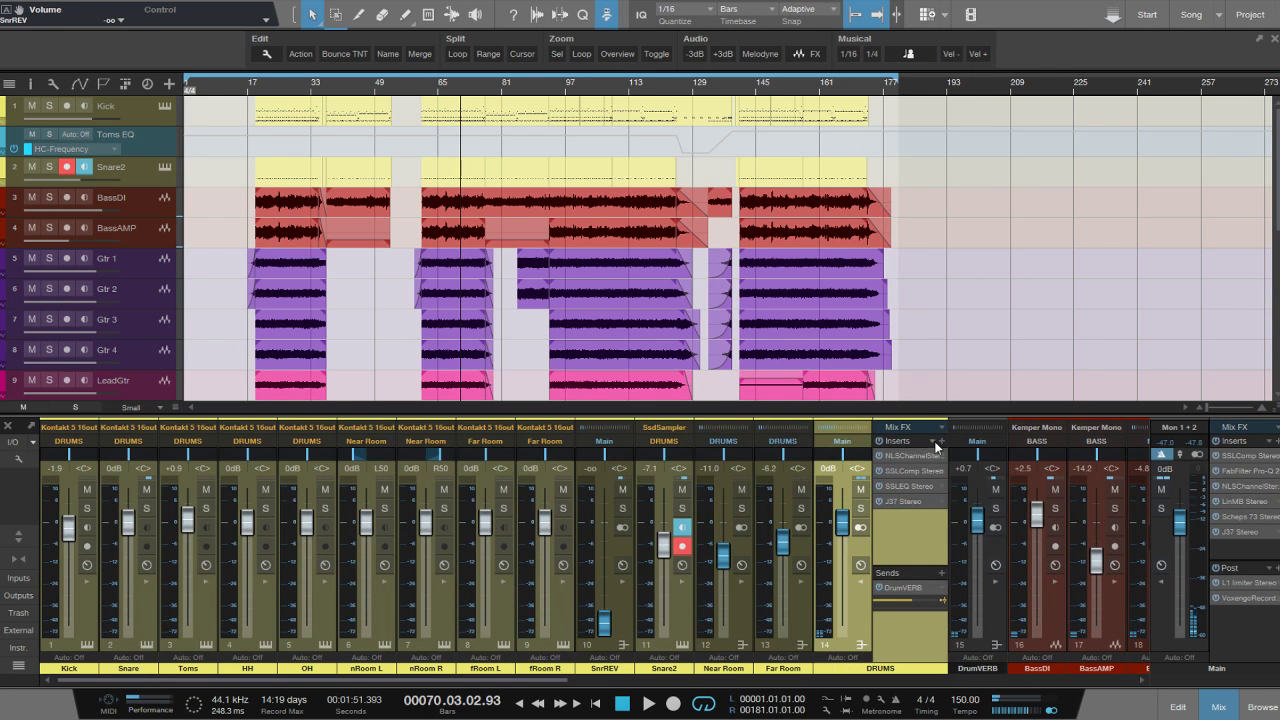
click(934, 443)
click(960, 405)
click(871, 627)
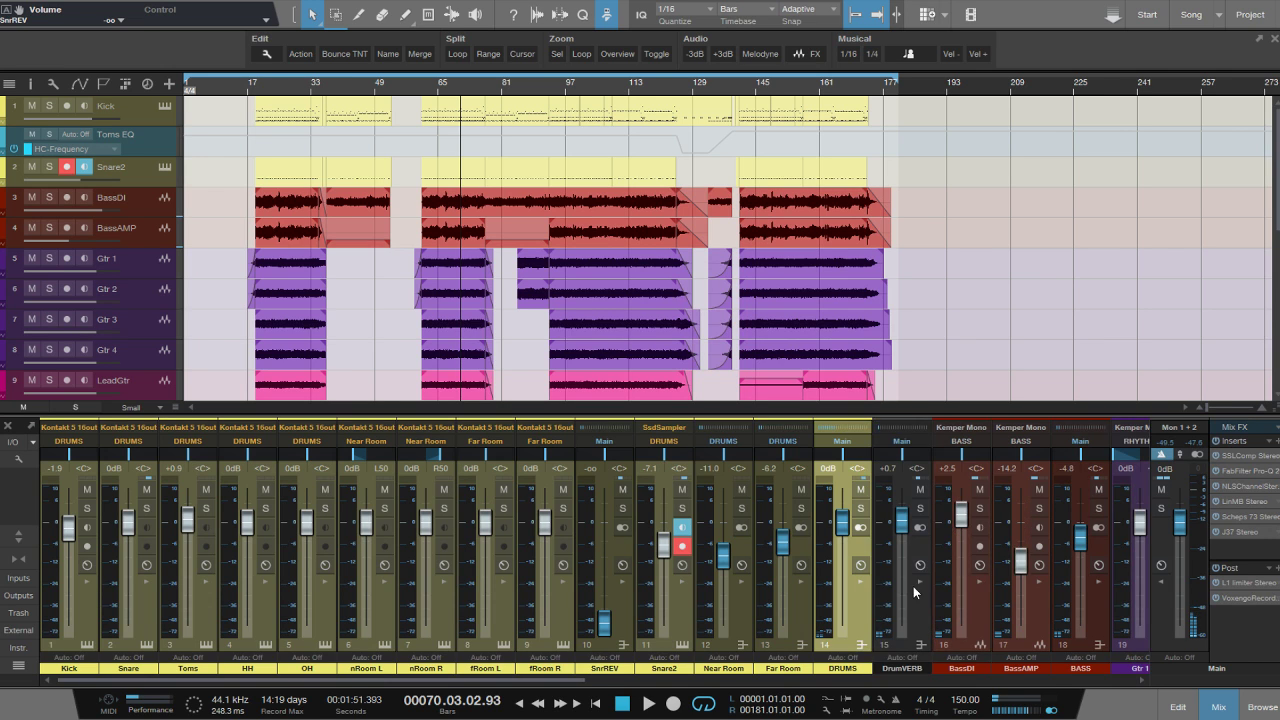
Lower the DrumVERB channel fader fully to -∞.
click(908, 612)
drag(905, 521, 908, 630)
double_click(926, 604)
Remove all insert effects from the BassDI channel and reset its fader to 0 dB.
drag(557, 683, 778, 674)
click(489, 636)
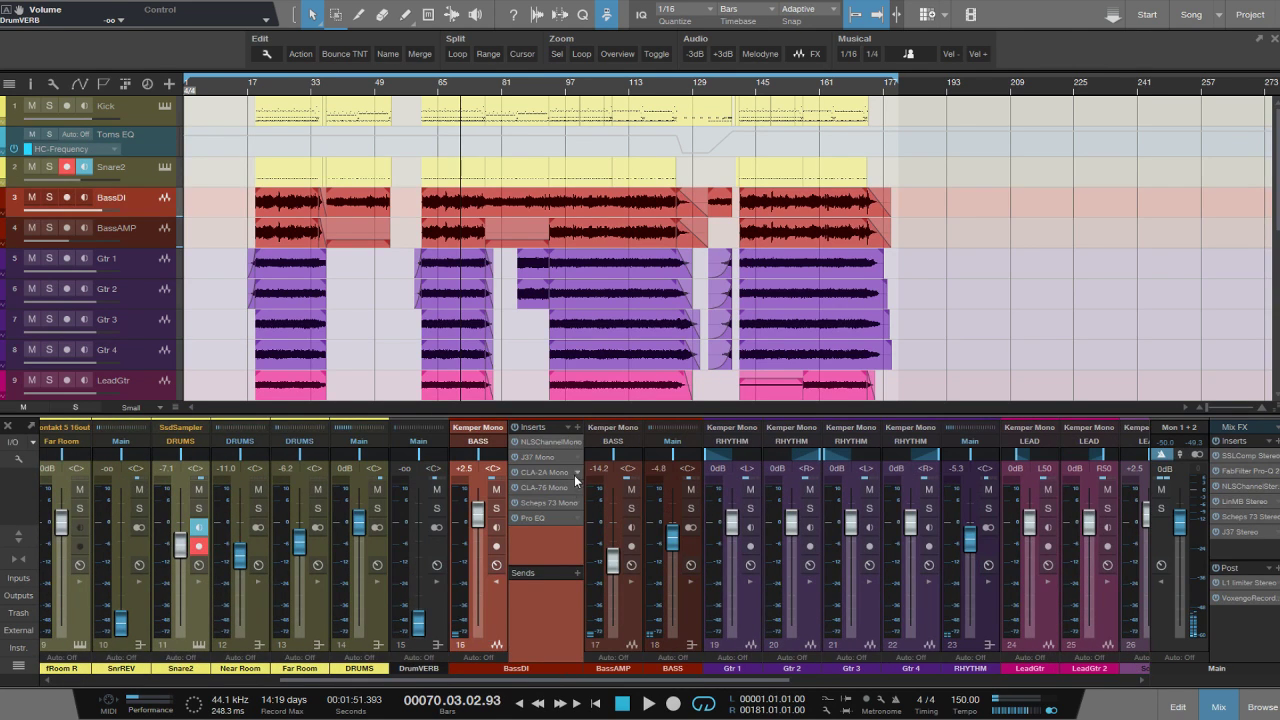
click(567, 428)
click(593, 415)
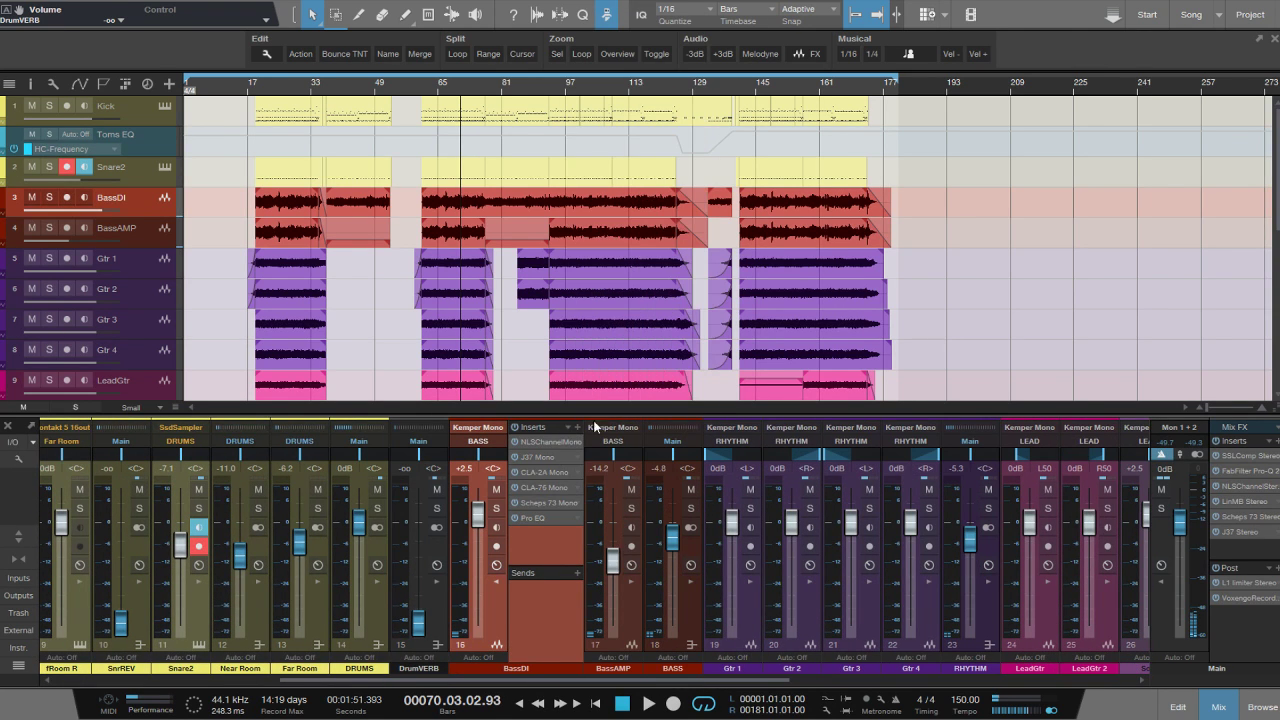
ctrl+click(478, 517)
click(506, 633)
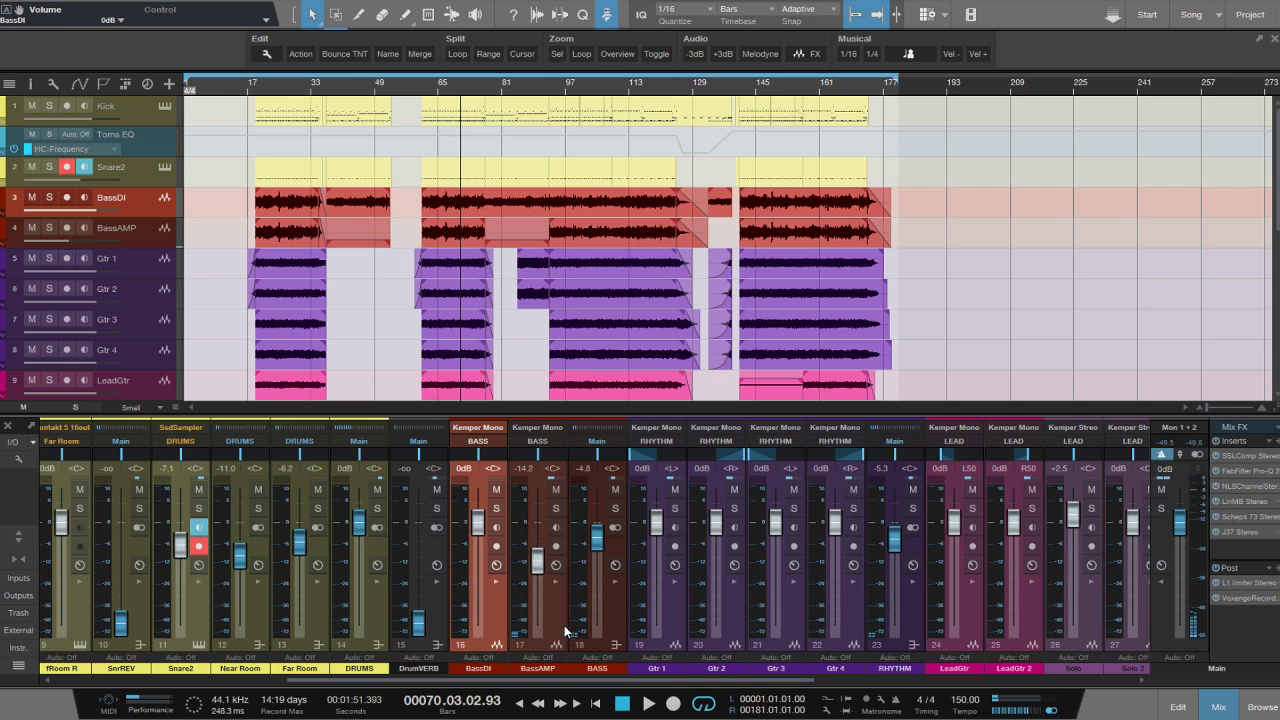
Expand the BassAMP channel and remove all of its insert effects.
double_click(564, 631)
click(628, 428)
click(645, 416)
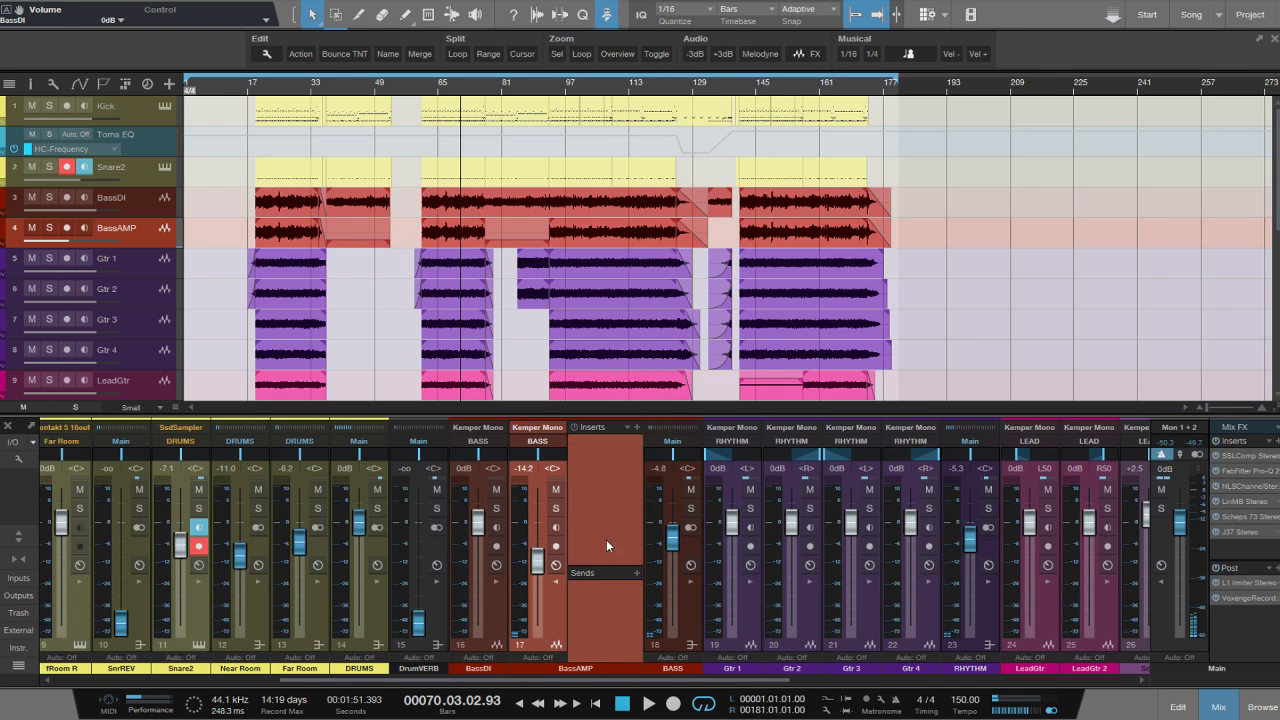
Remove all insert effects from the BASS bus and collapse it again.
click(675, 450)
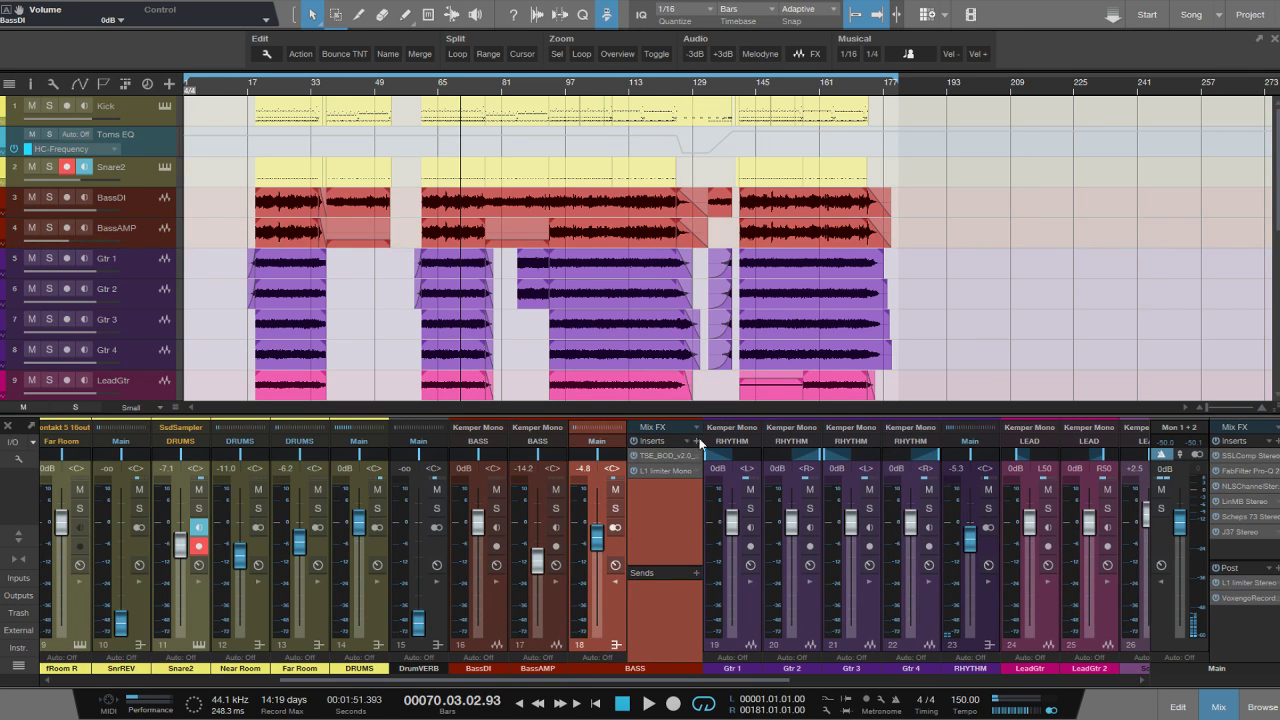
click(687, 441)
click(704, 425)
double_click(678, 547)
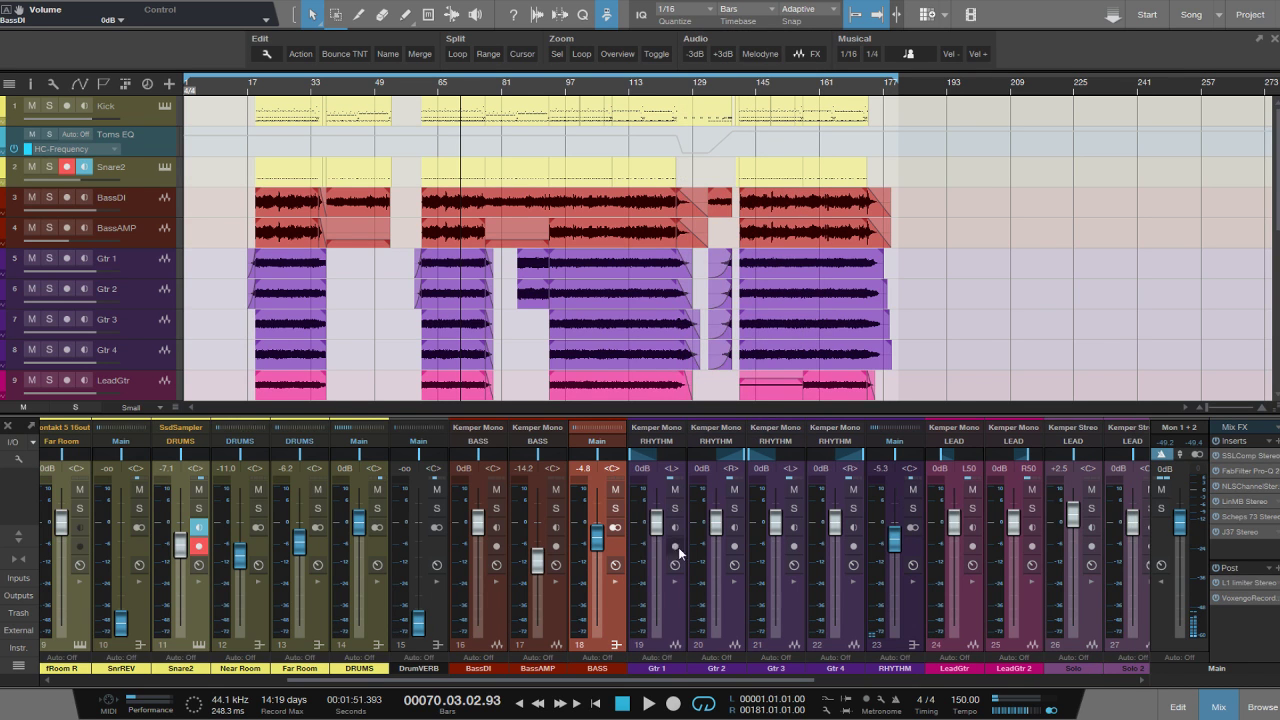
Remove all insert effects from the Gtr 1 and Gtr 2 channels.
click(672, 615)
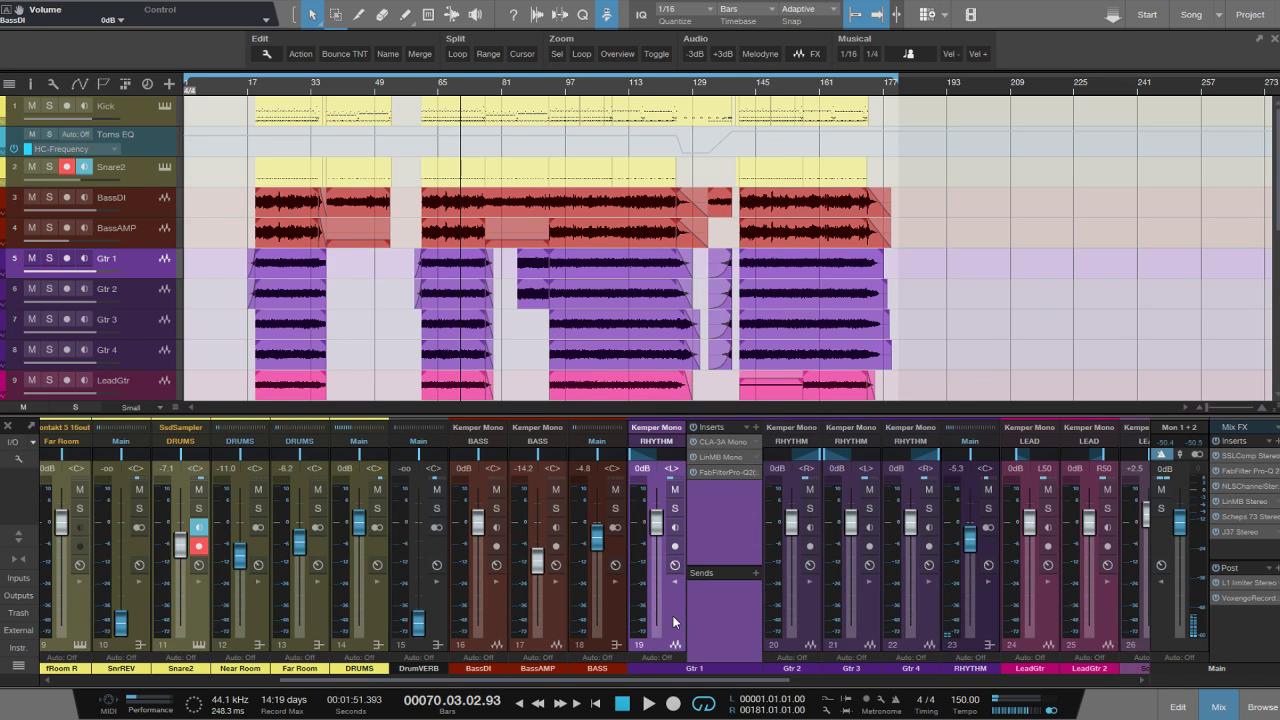
click(748, 427)
click(769, 408)
double_click(719, 528)
double_click(740, 586)
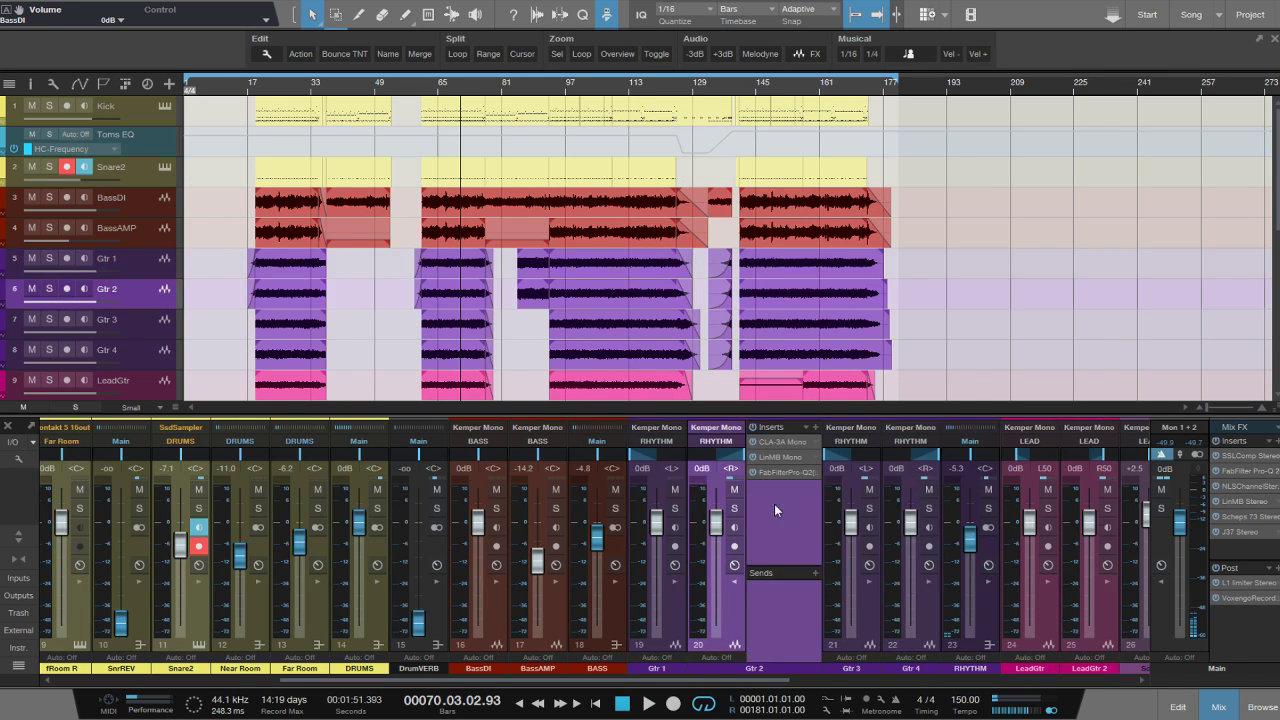
click(805, 427)
click(827, 412)
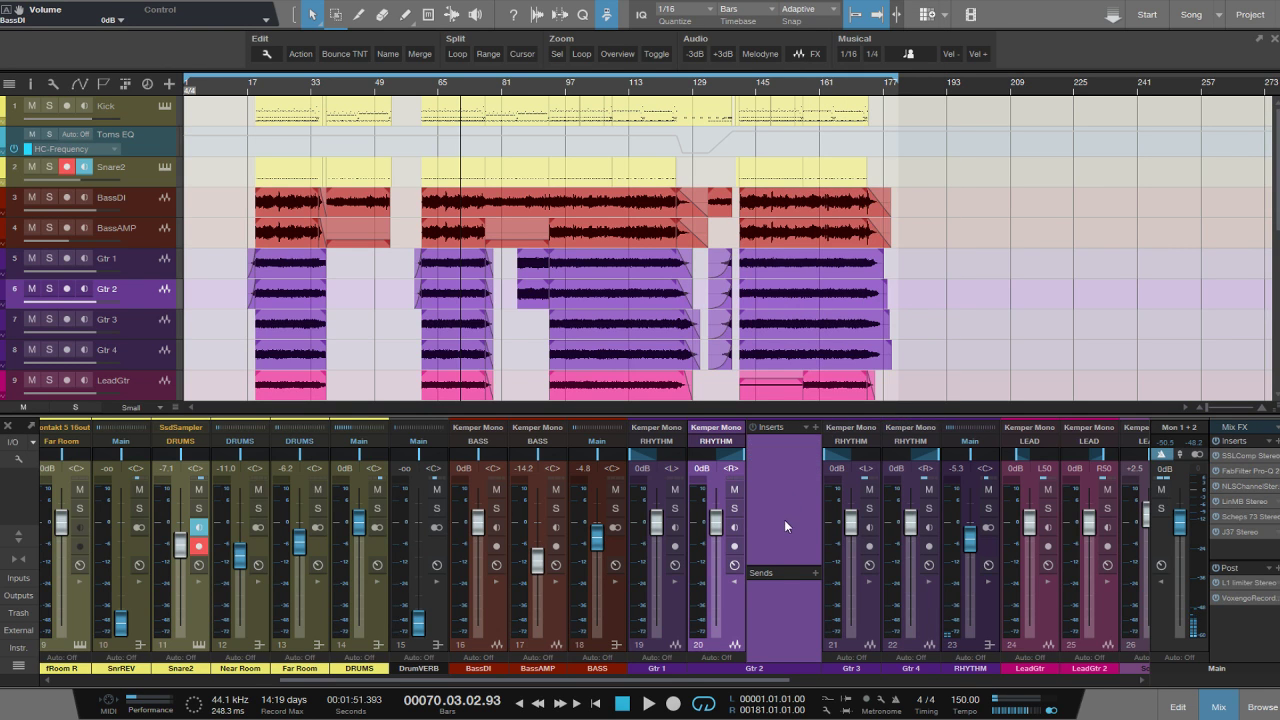
Remove all insert effects from the Gtr 3 and Gtr 4 channels.
click(775, 592)
click(865, 428)
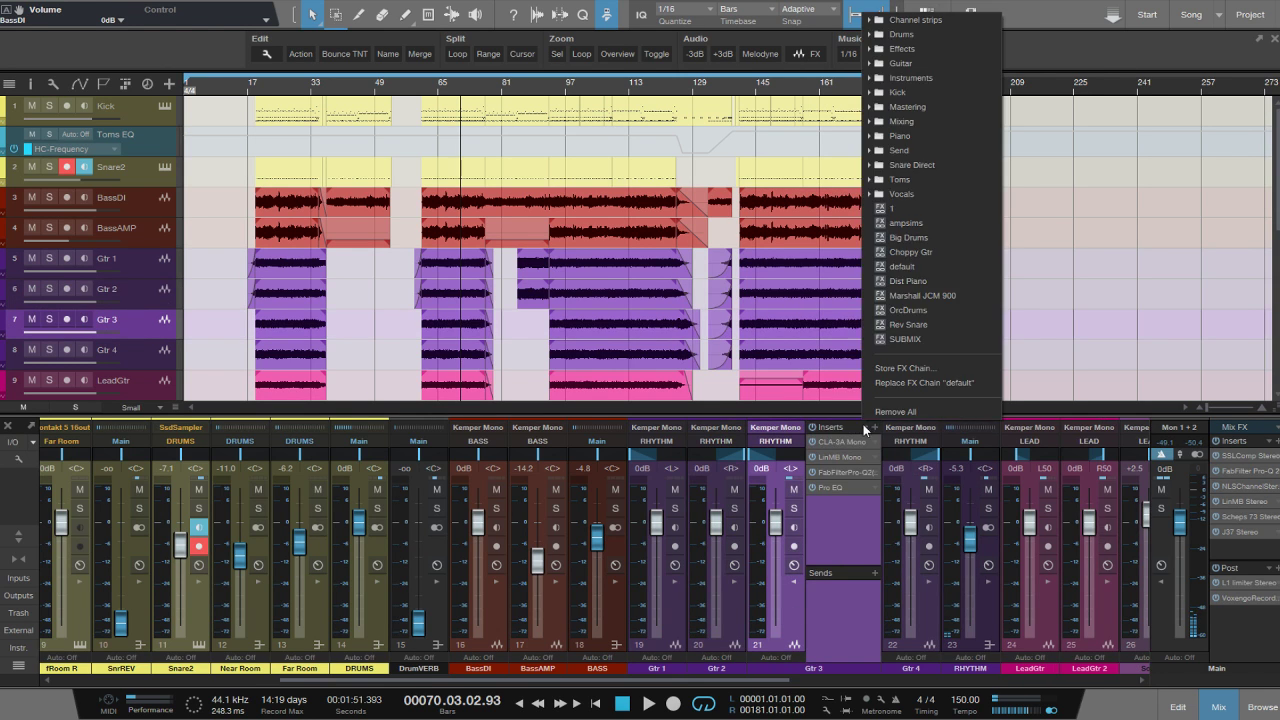
click(885, 415)
click(842, 598)
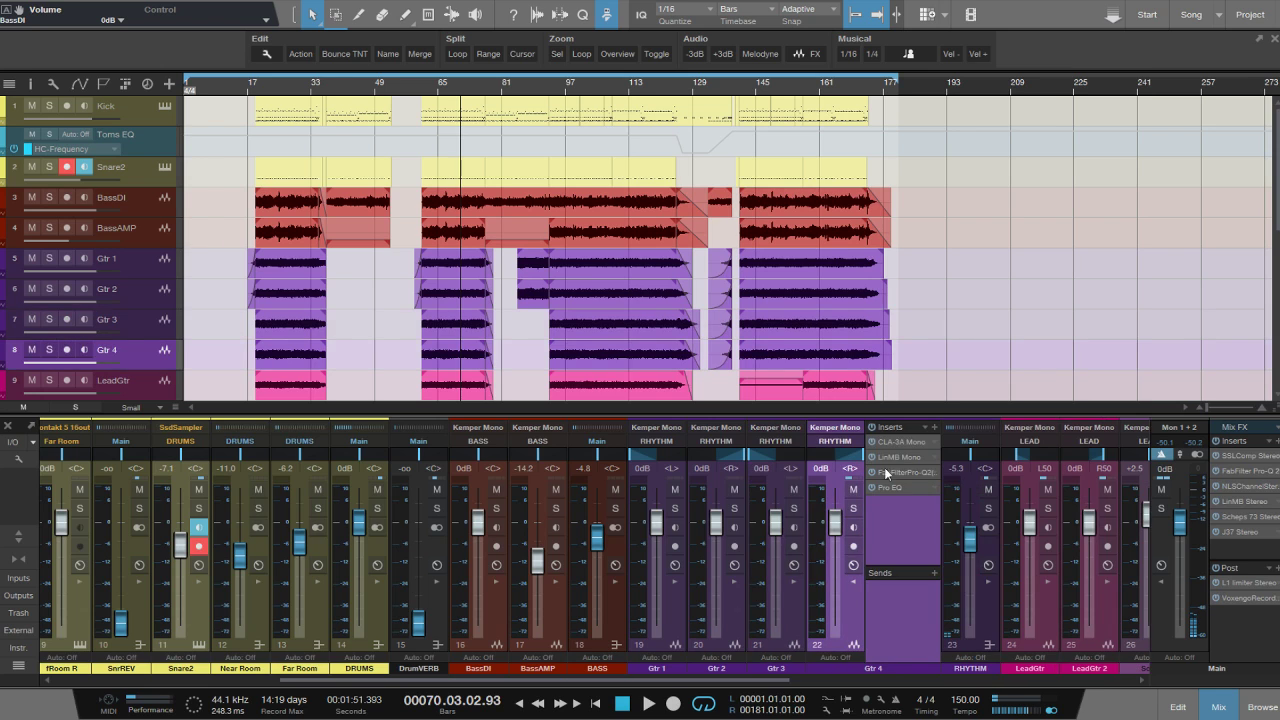
click(922, 428)
click(943, 411)
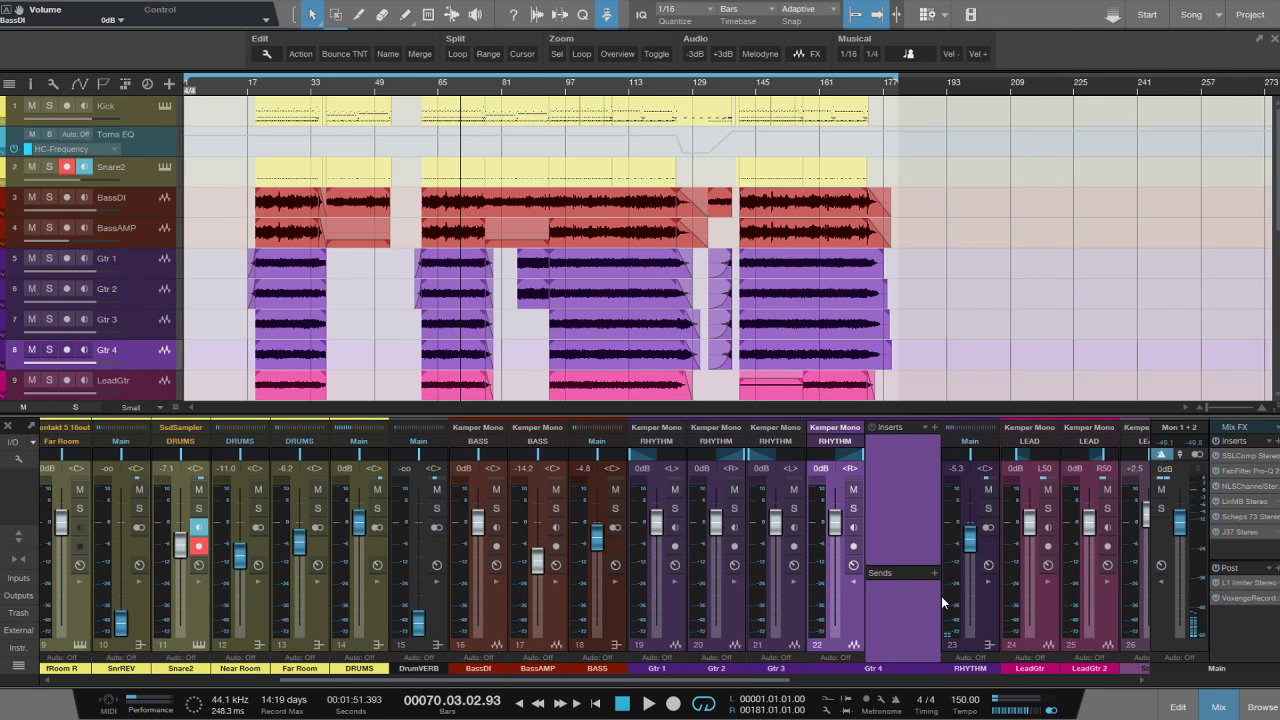
Expand the RHYTHM bus, remove all of its insert effects and collapse it again.
click(909, 631)
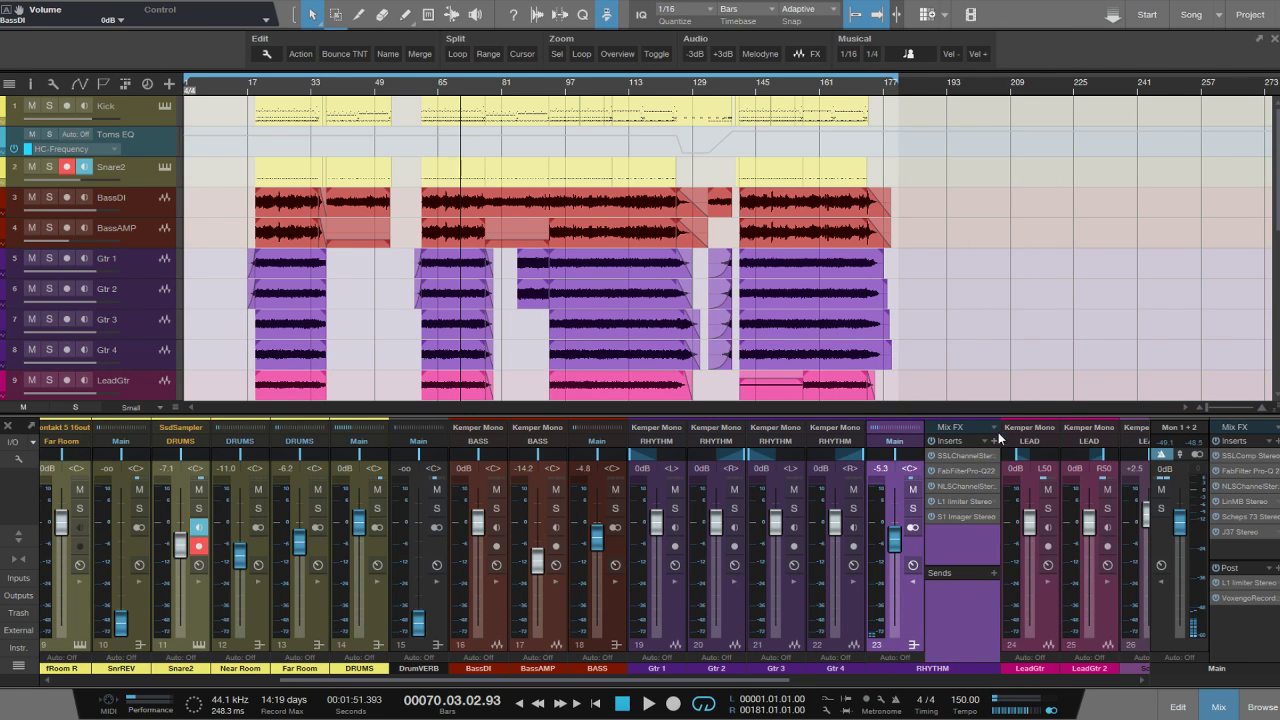
click(979, 438)
click(1023, 429)
double_click(969, 555)
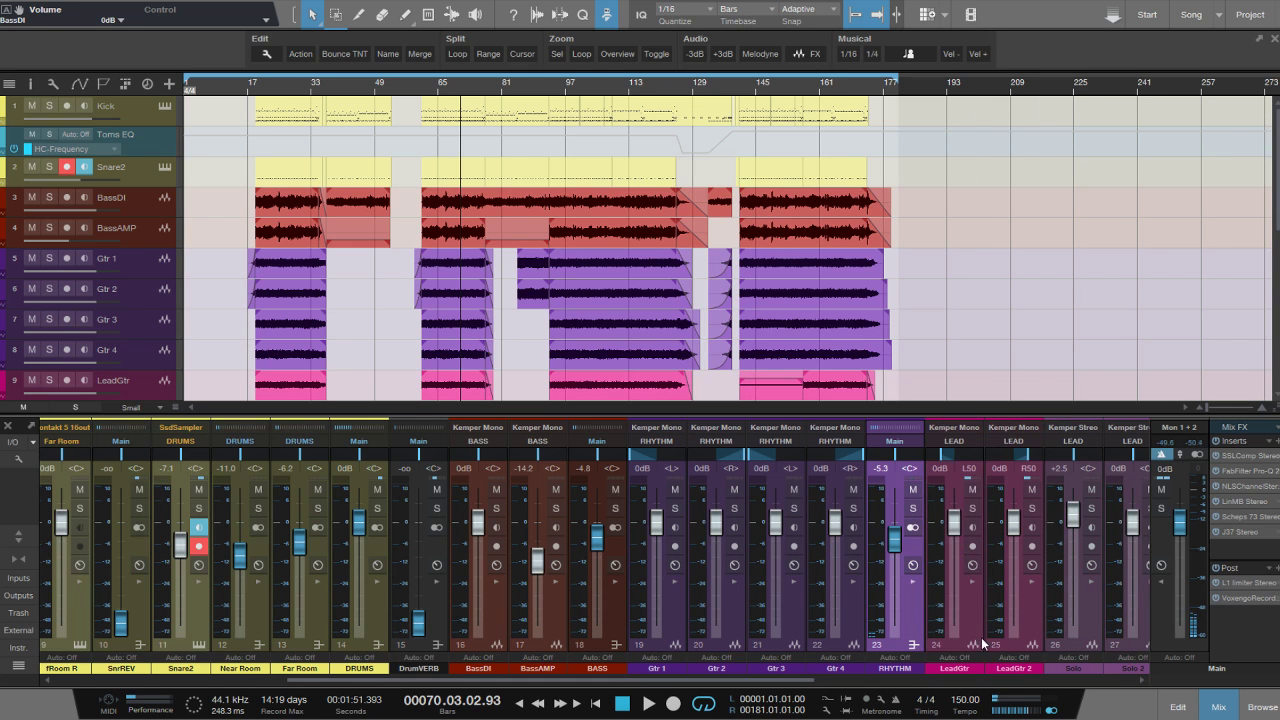
Remove all insert effects from the LeadGtr and LeadGtr 2 channels.
double_click(981, 637)
click(1042, 429)
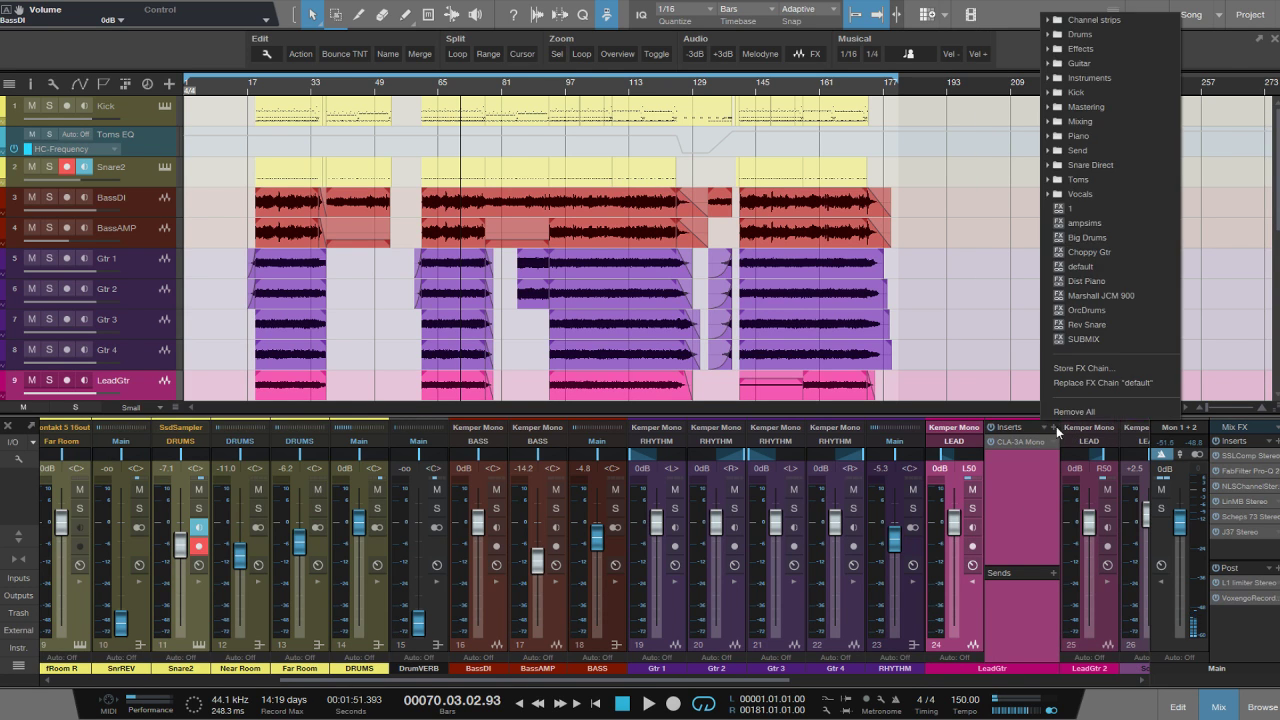
click(1062, 412)
double_click(1021, 517)
drag(751, 680, 951, 680)
click(604, 620)
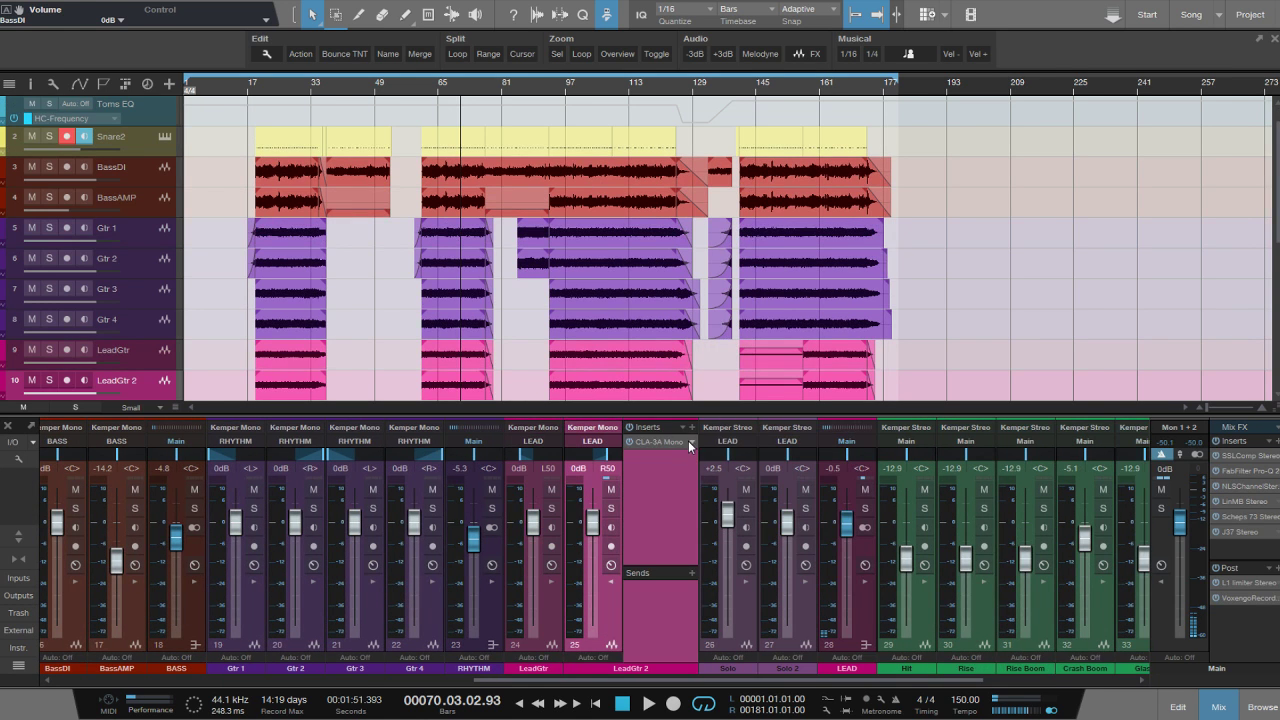
click(690, 427)
click(709, 413)
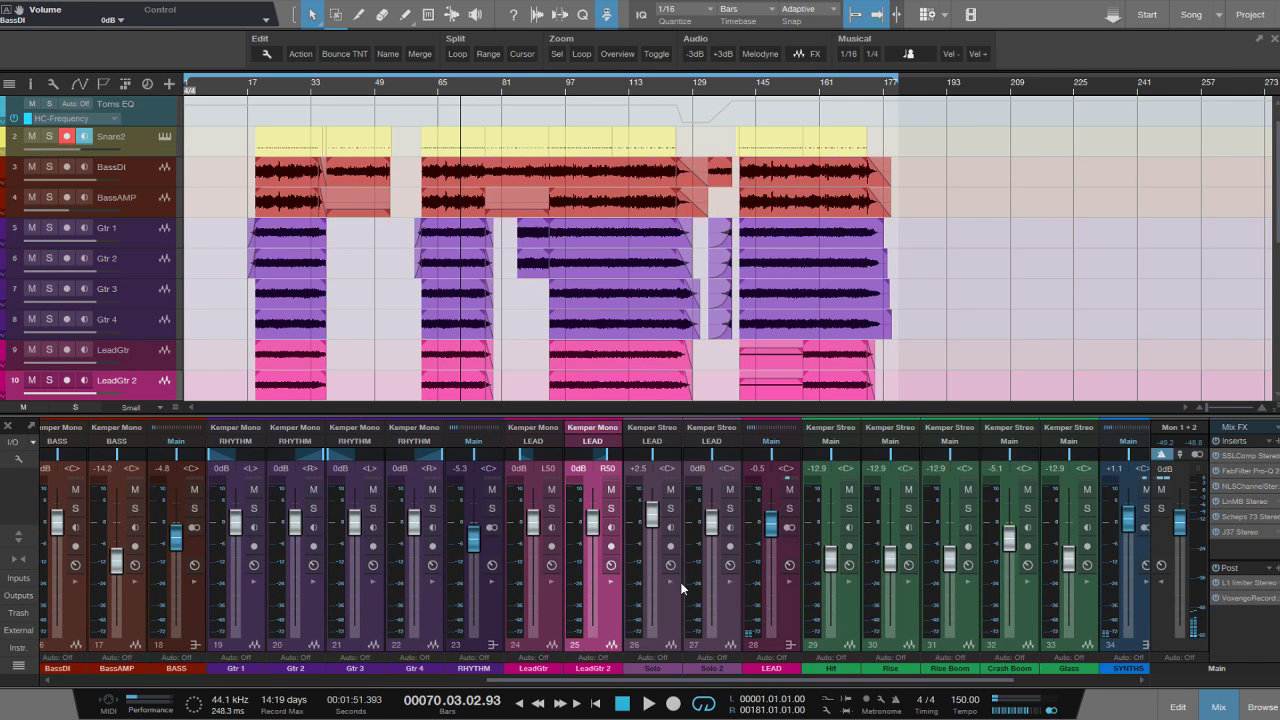
Check the Solo and Solo 2 channels for inserts, and remove all insert effects from the LEAD bus.
click(686, 630)
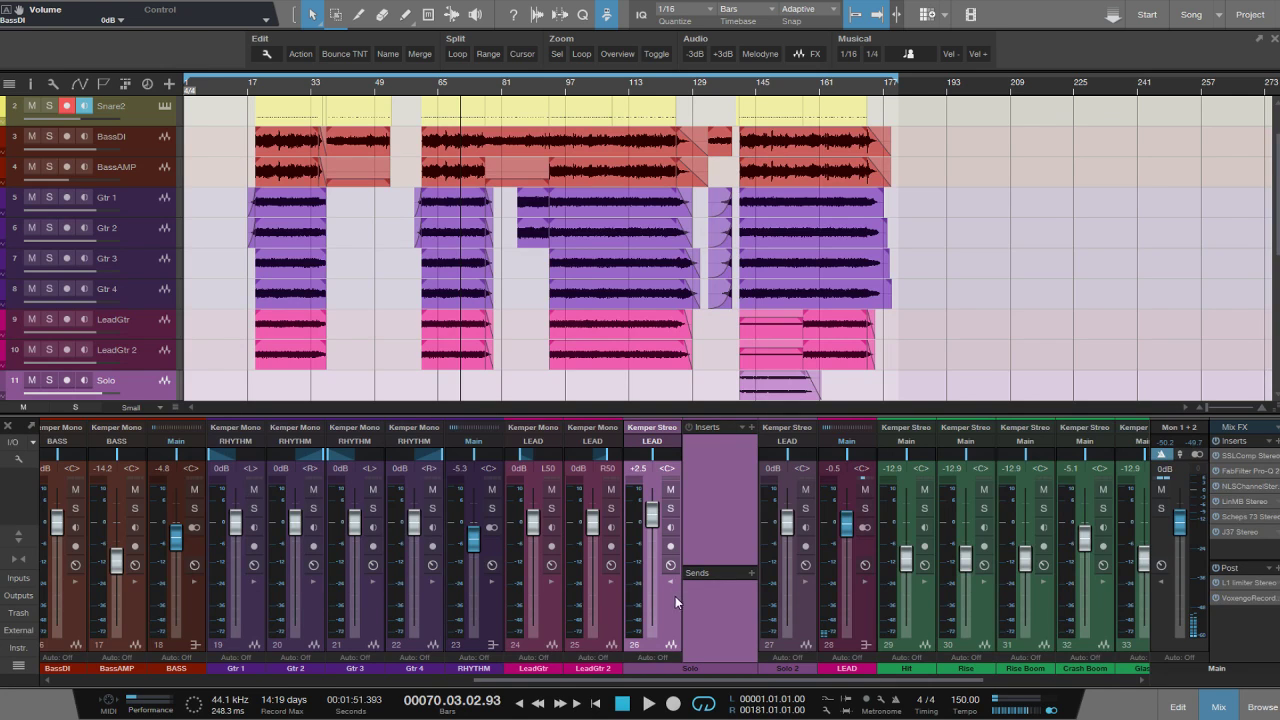
click(729, 603)
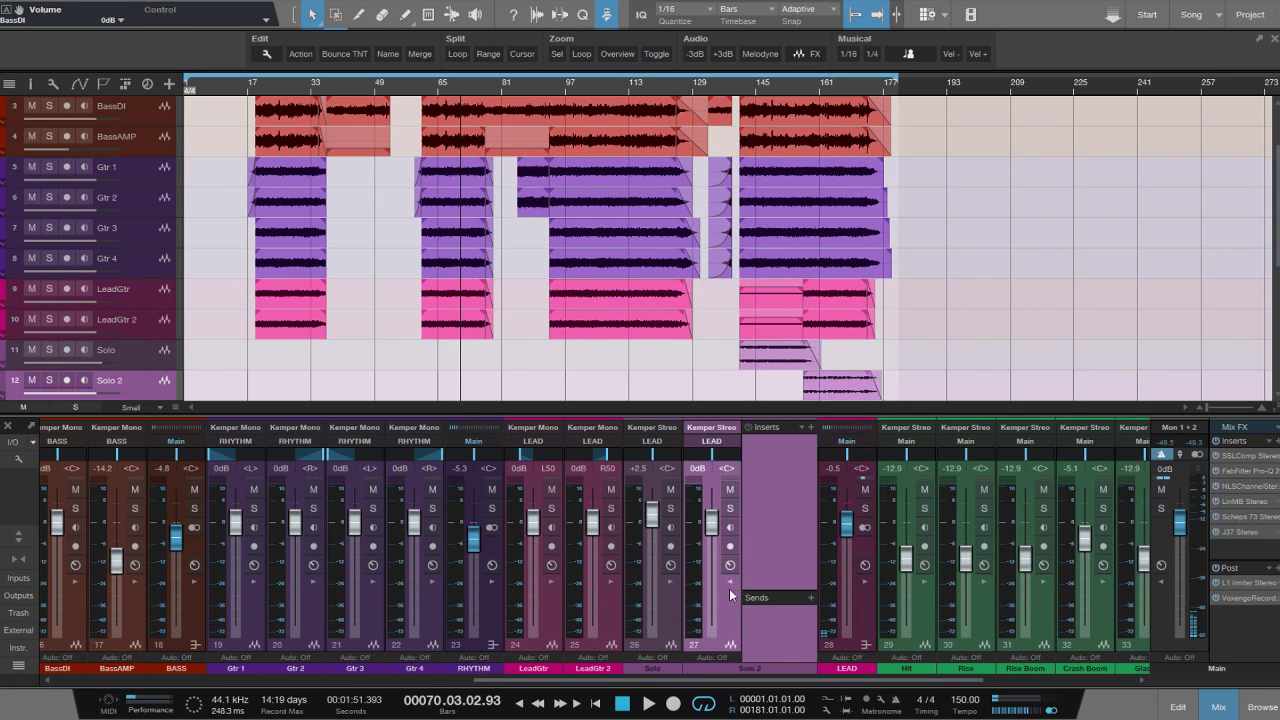
click(787, 627)
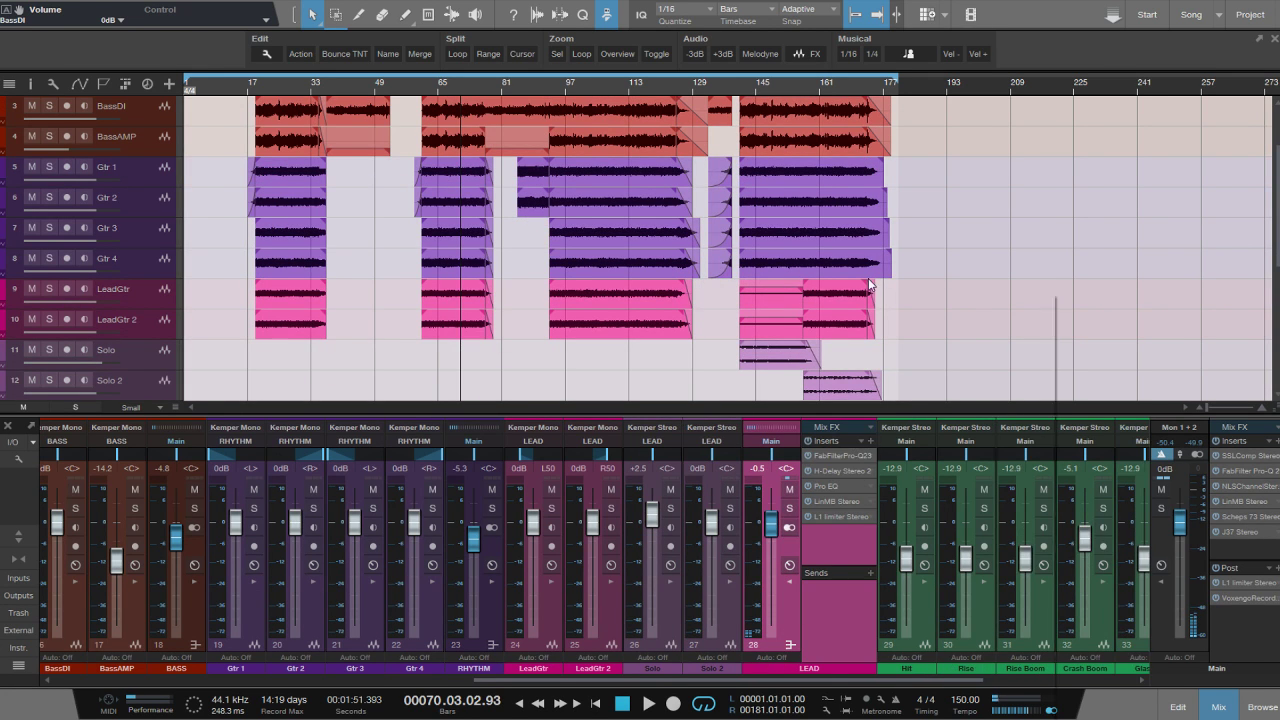
click(868, 441)
click(861, 440)
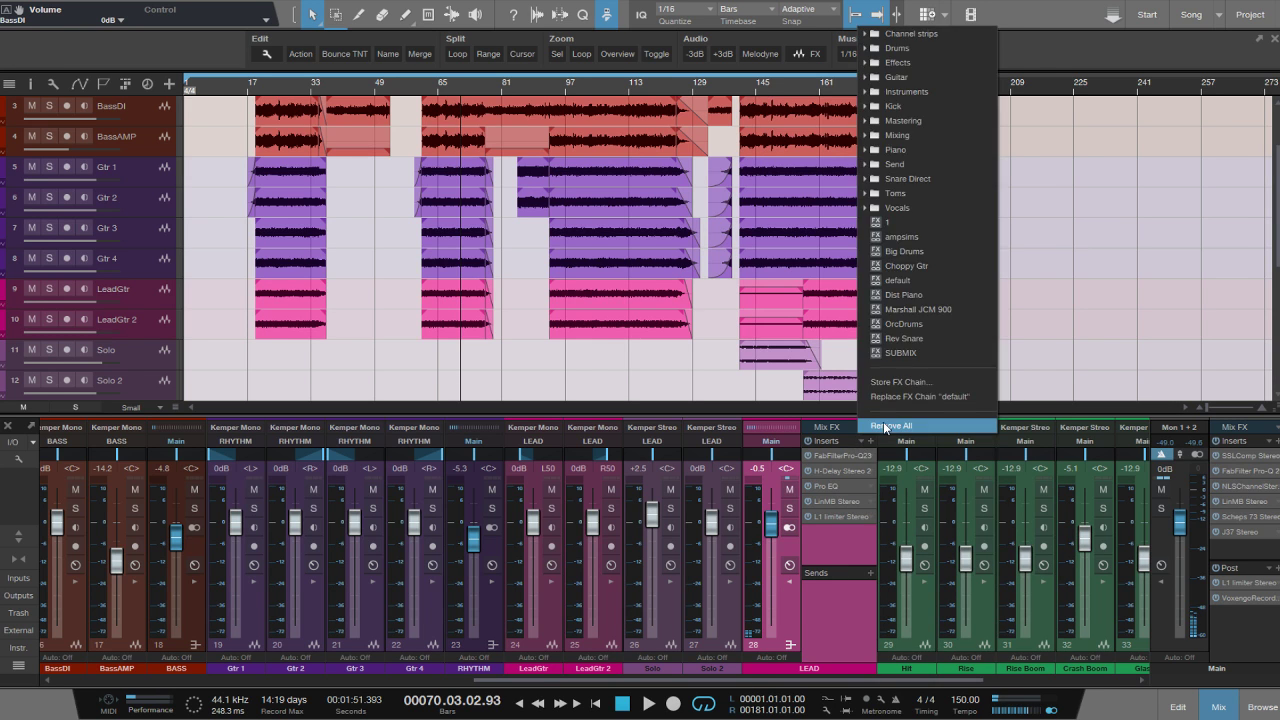
click(885, 426)
double_click(848, 522)
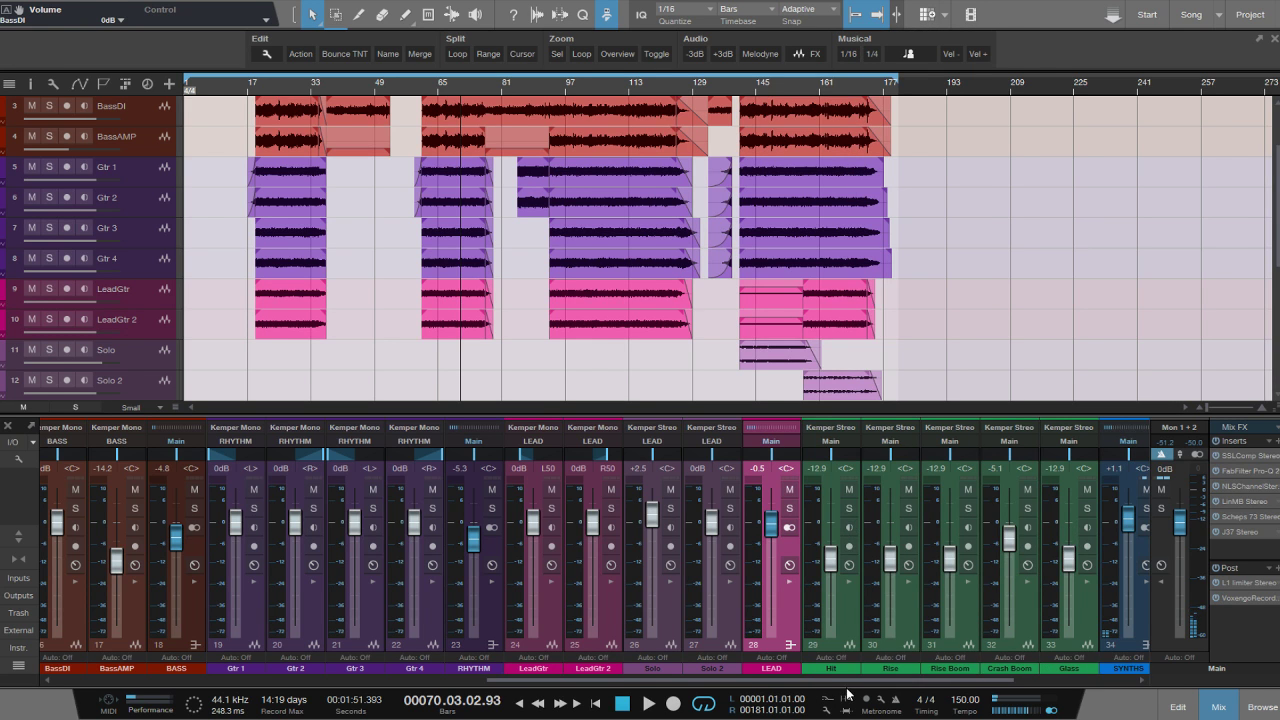
Check the Hit, Rise, Rise Boom and Crash Boom channels for insert effects.
scroll(600, 627, right, 4)
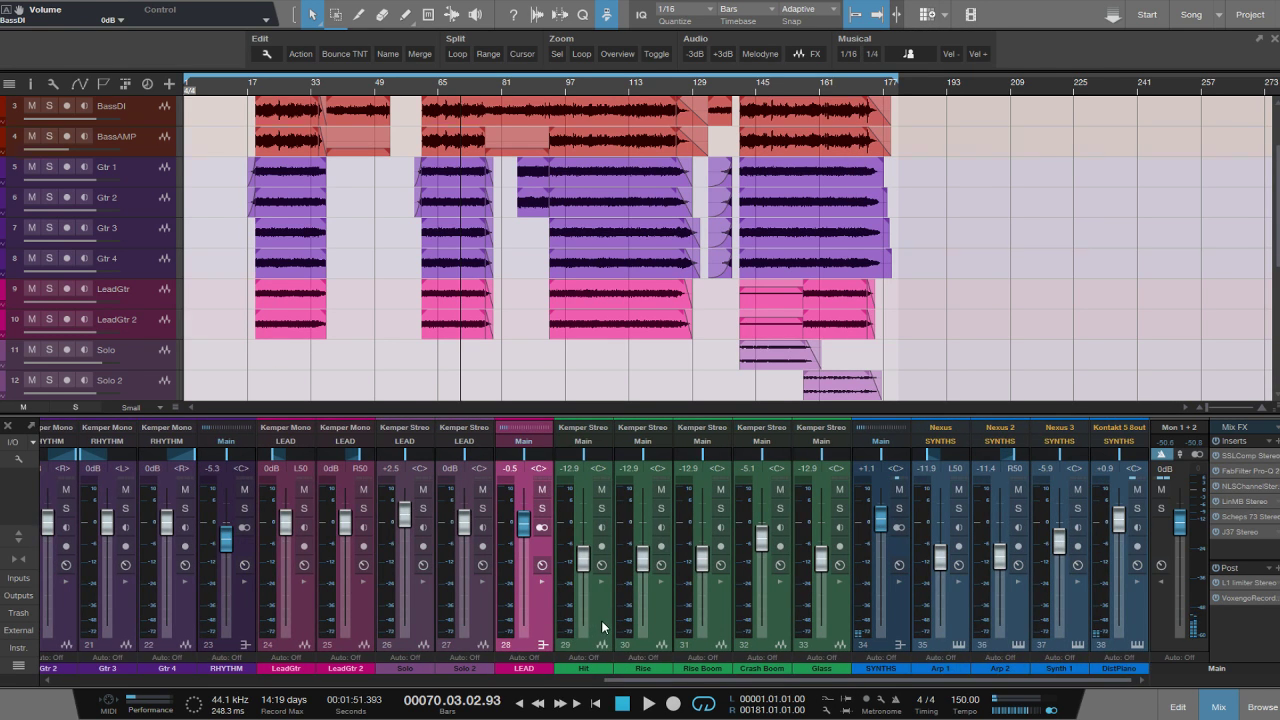
click(602, 627)
click(659, 633)
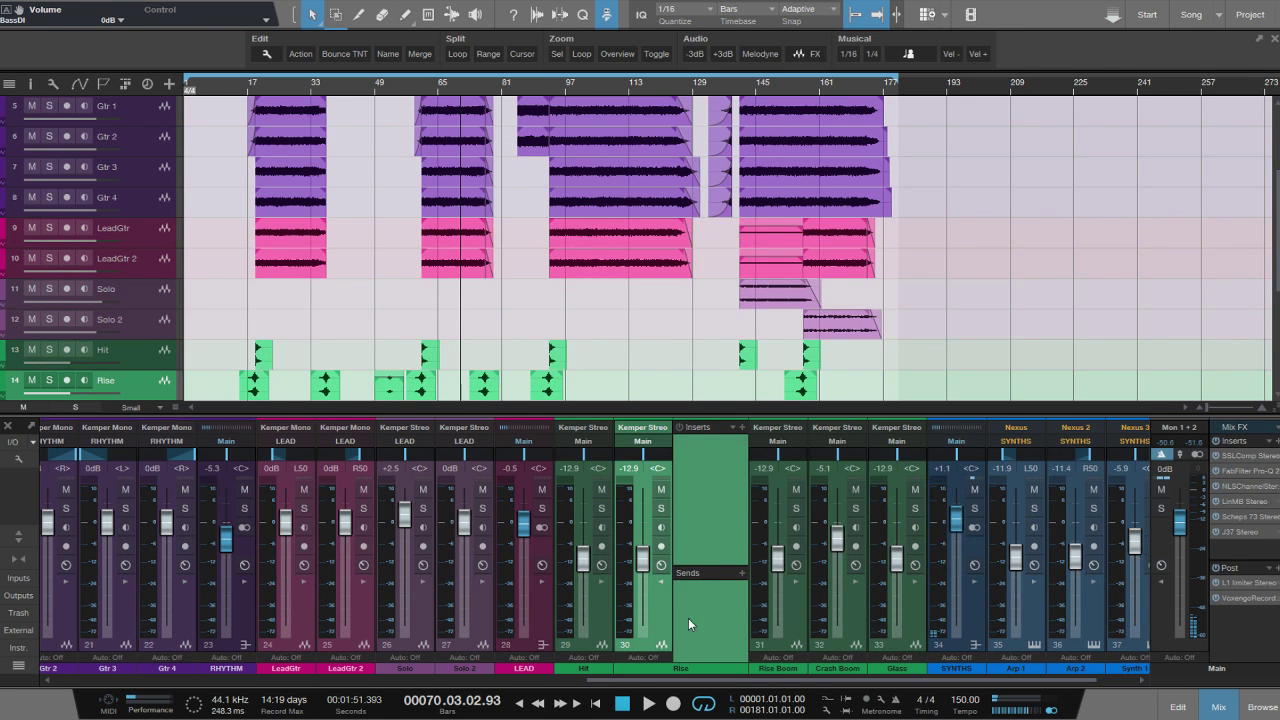
double_click(688, 618)
double_click(725, 614)
double_click(725, 614)
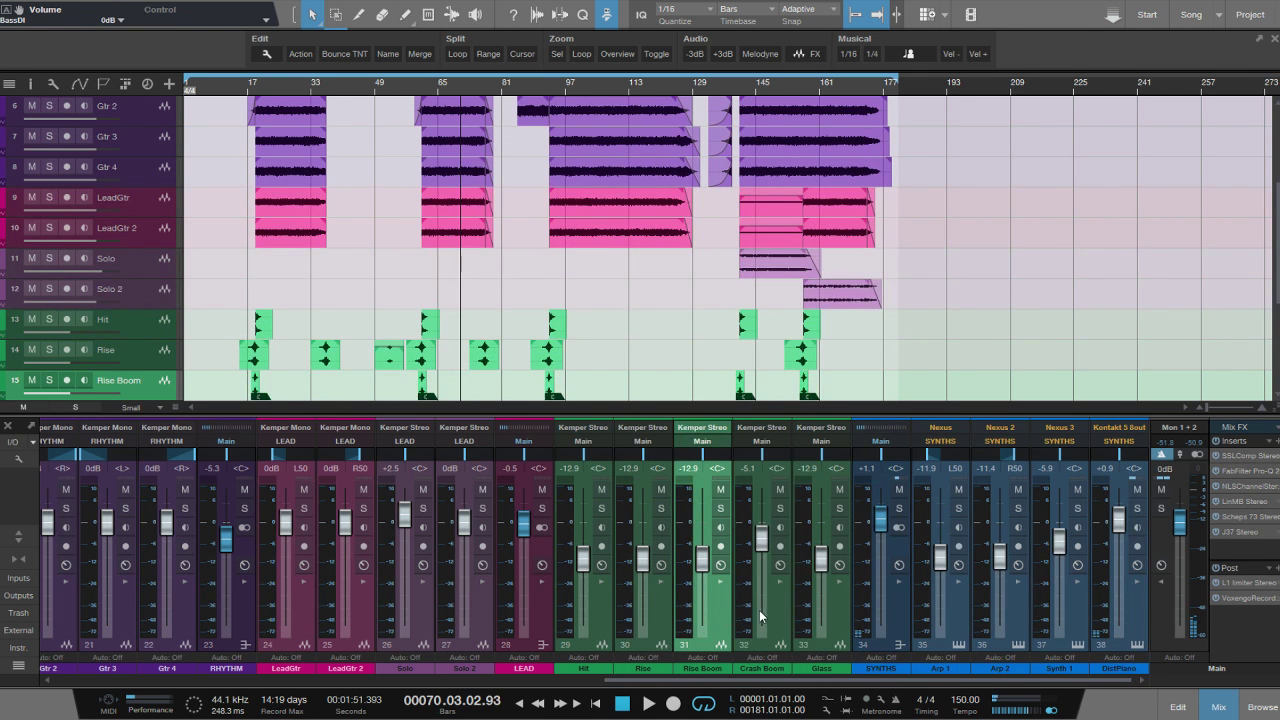
click(760, 617)
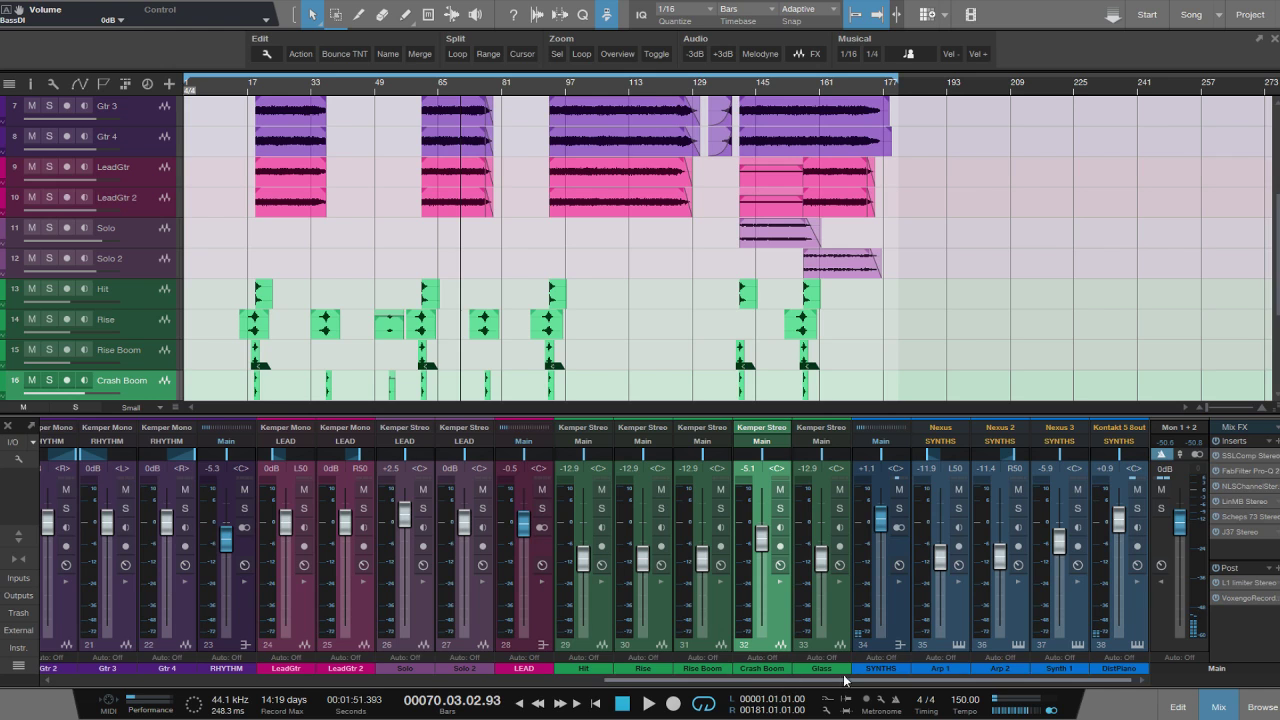
Remove all insert effects from the SYNTHS bus and check the Arp 1 channel for inserts.
click(900, 622)
click(982, 441)
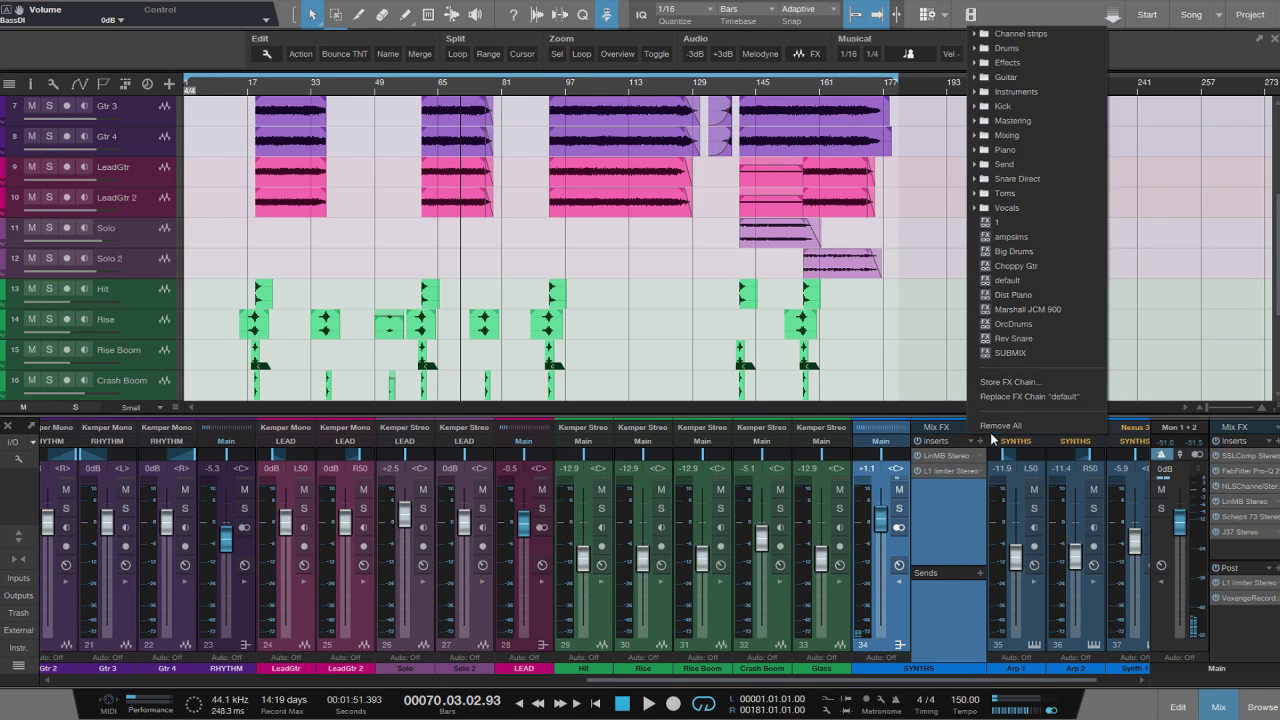
click(995, 426)
double_click(903, 620)
click(958, 627)
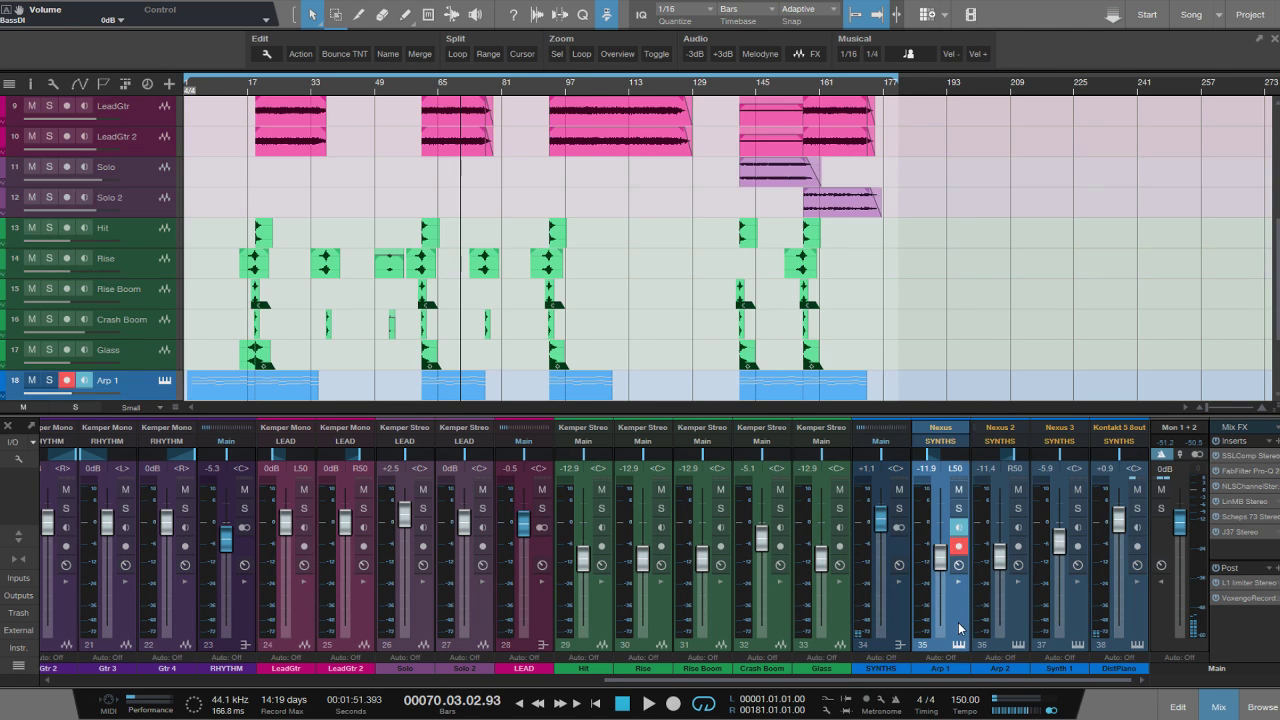
double_click(958, 627)
double_click(958, 627)
Reset the faders of the DistPiano, Synth 1, Arp 2, Arp 1 and SYNTHS channels to 0 dB.
ctrl+click(1120, 524)
alt+click(1059, 544)
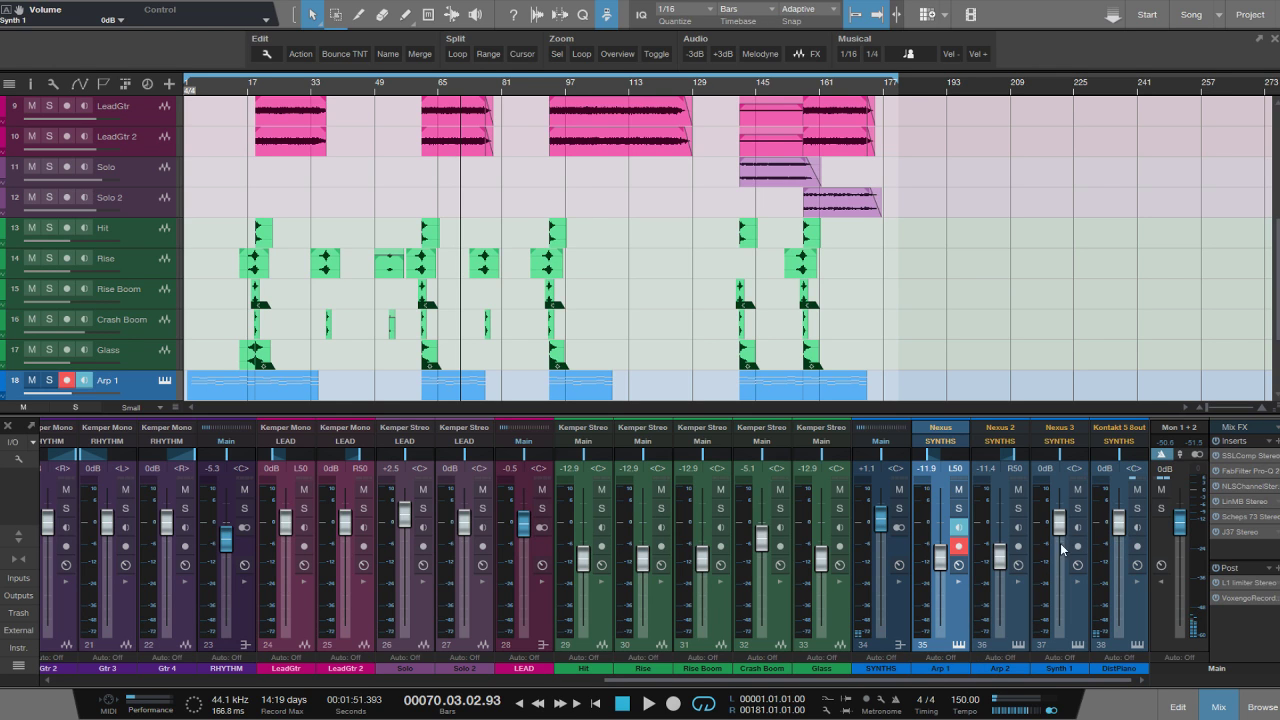
ctrl+click(880, 521)
Reset the faders of the Glass, Crash Boom, Rise Boom, Rise and Hit channels to 0 dB.
ctrl+click(814, 559)
ctrl+click(761, 540)
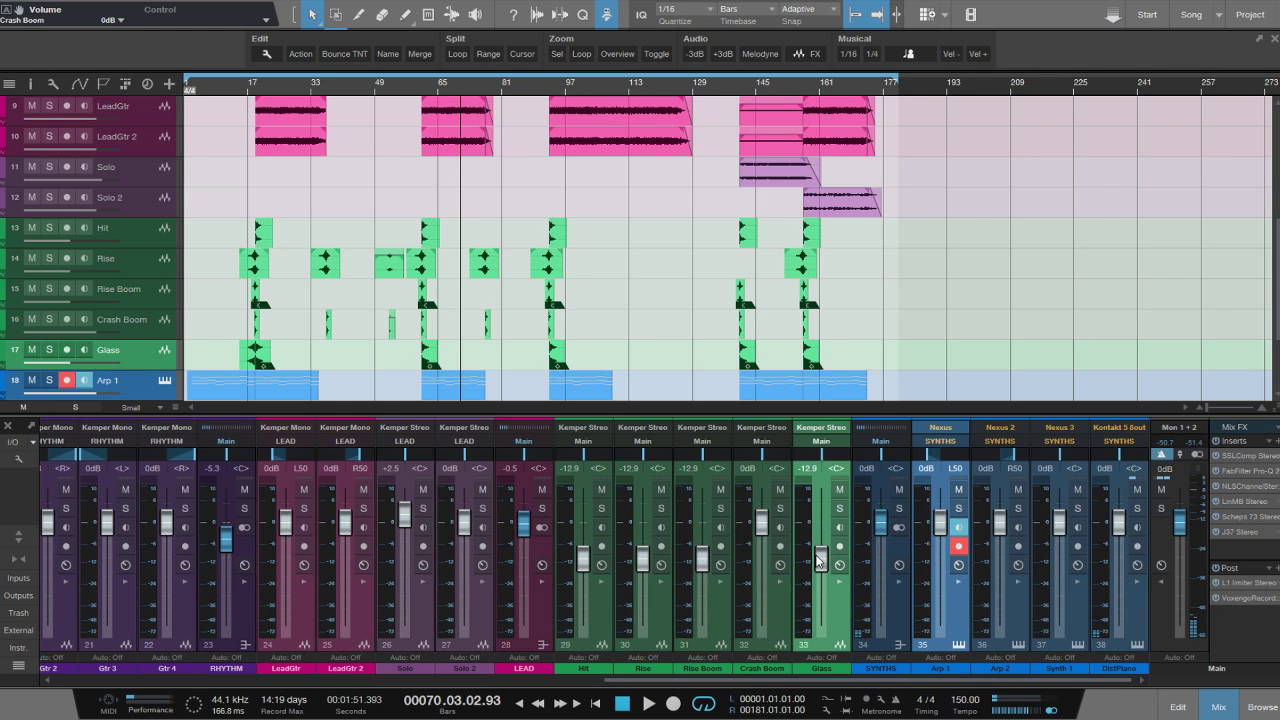
alt+click(818, 560)
alt+click(703, 558)
alt+click(642, 558)
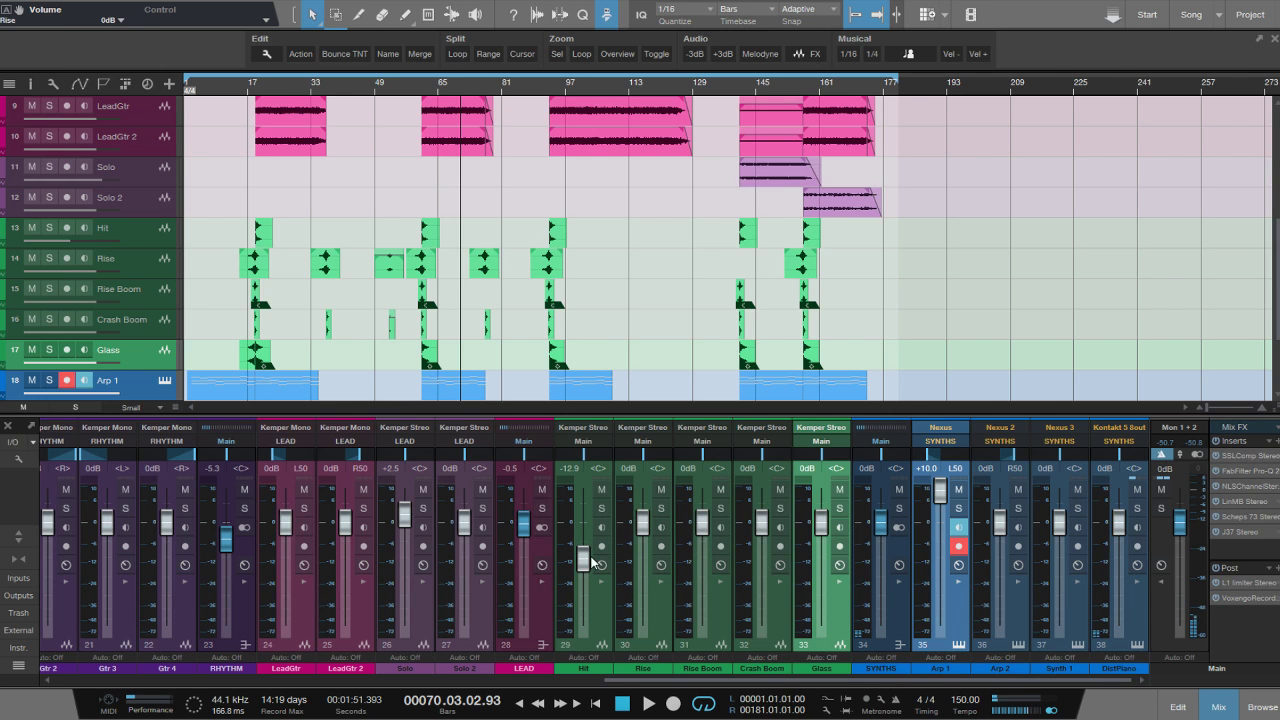
alt+click(583, 558)
Reset the faders of the LEAD bus and its solo and lead guitar channels to 0 dB.
alt+click(522, 524)
alt+click(464, 524)
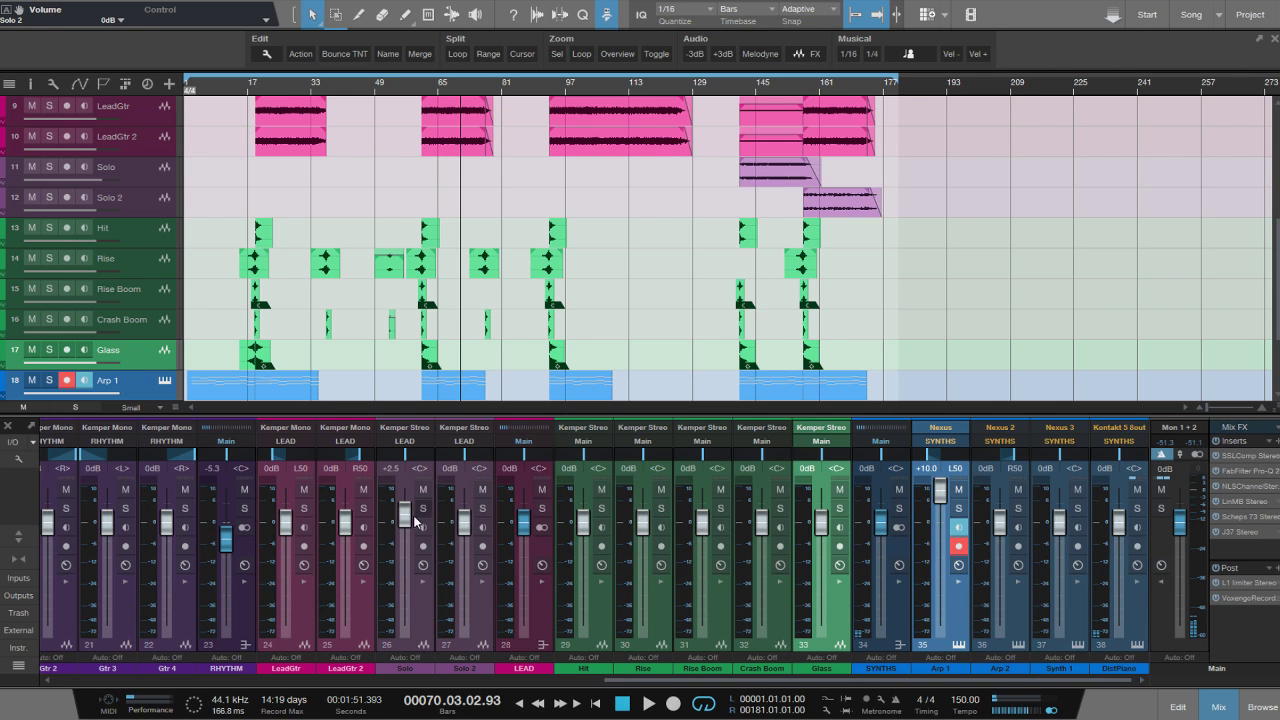
alt+click(404, 516)
alt+click(345, 524)
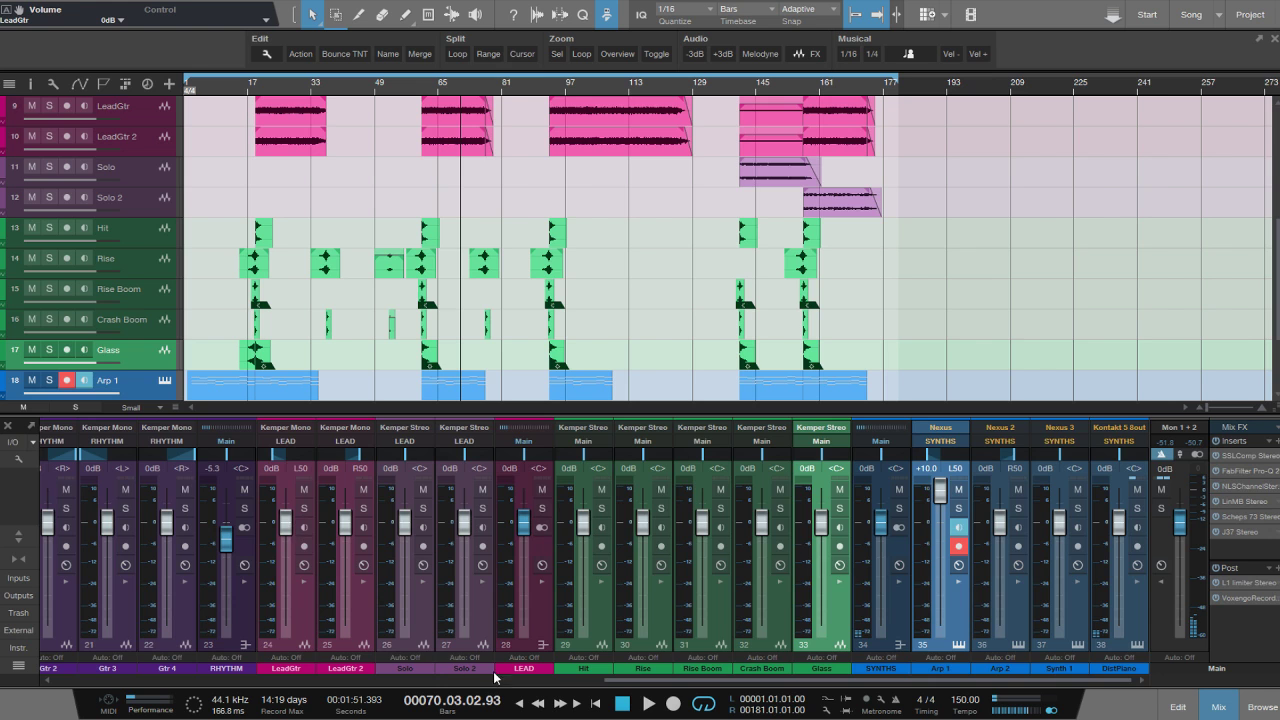
Reset the faders of the RHYTHM bus and its guitar channels to 0 dB.
scroll(500, 678, left, 5)
alt+click(558, 543)
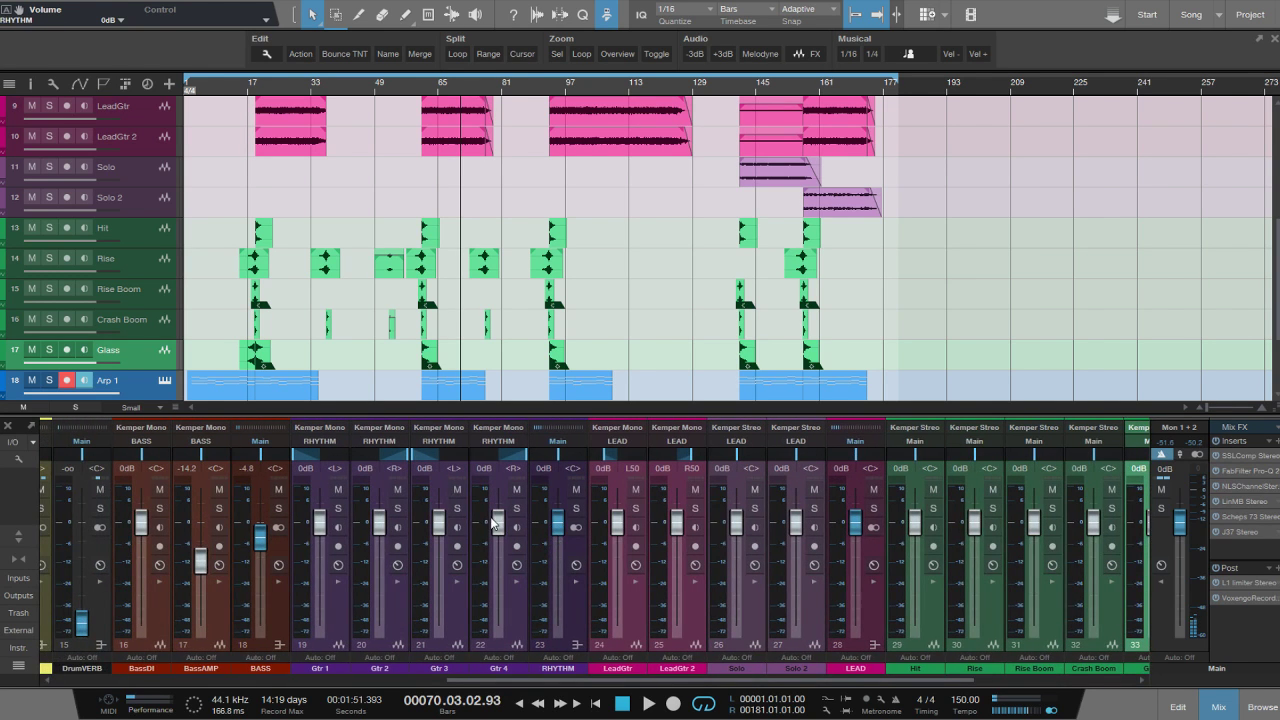
alt+click(498, 524)
Reset the BASS bus and BassAMP channel faders to 0 dB.
scroll(497, 680, left, 7)
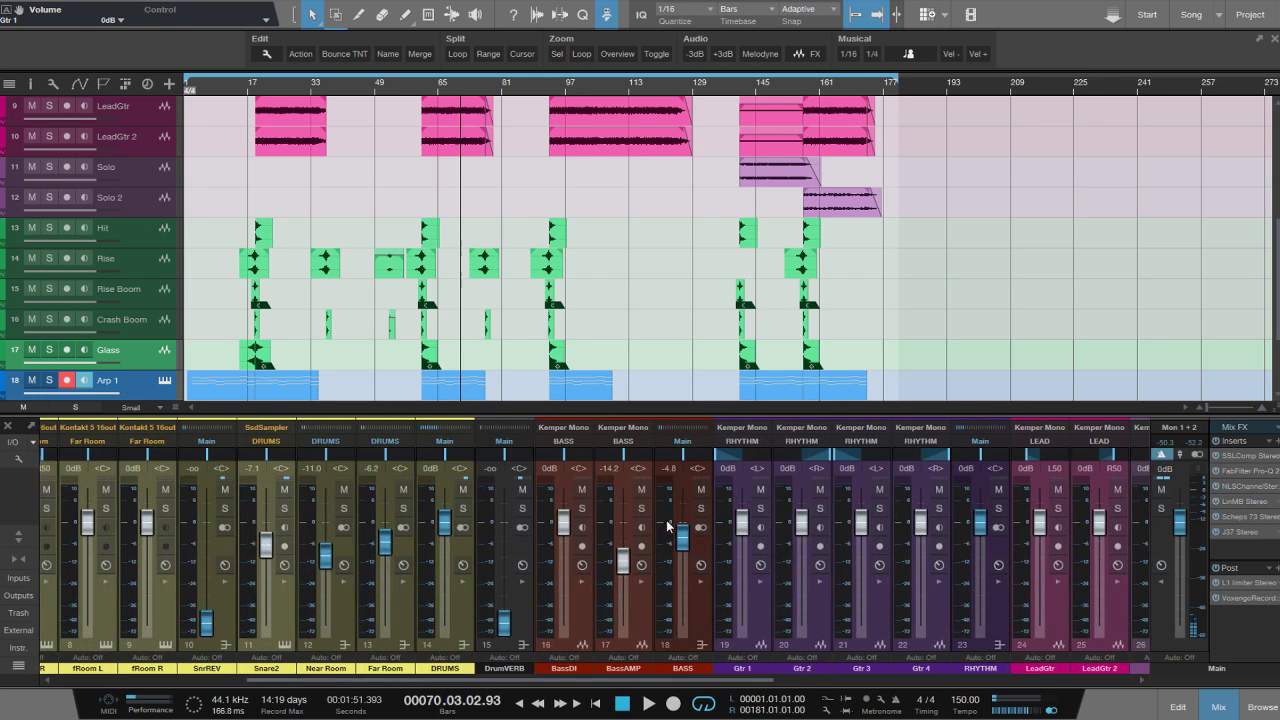
alt+click(680, 543)
alt+click(625, 566)
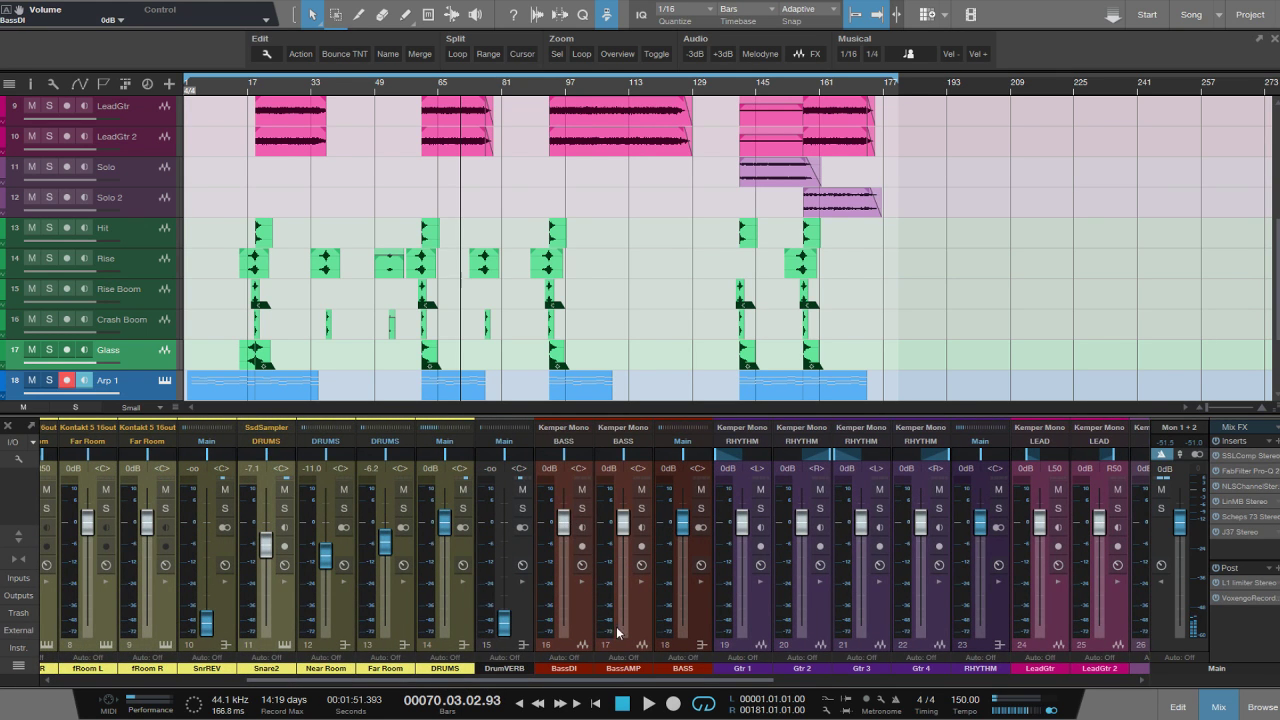
Reset the Far Room, Near Room, Snare2 and fRoom R faders to 0 dB.
drag(617, 686, 565, 688)
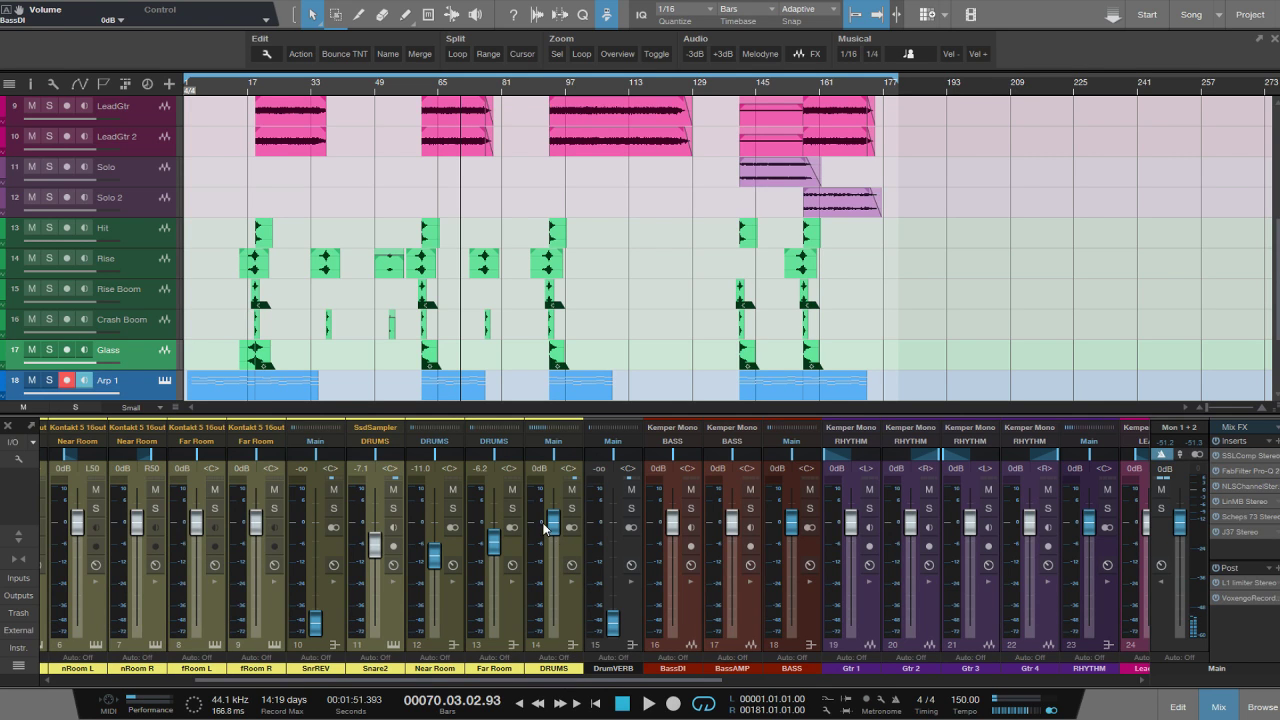
alt+click(492, 542)
alt+click(430, 557)
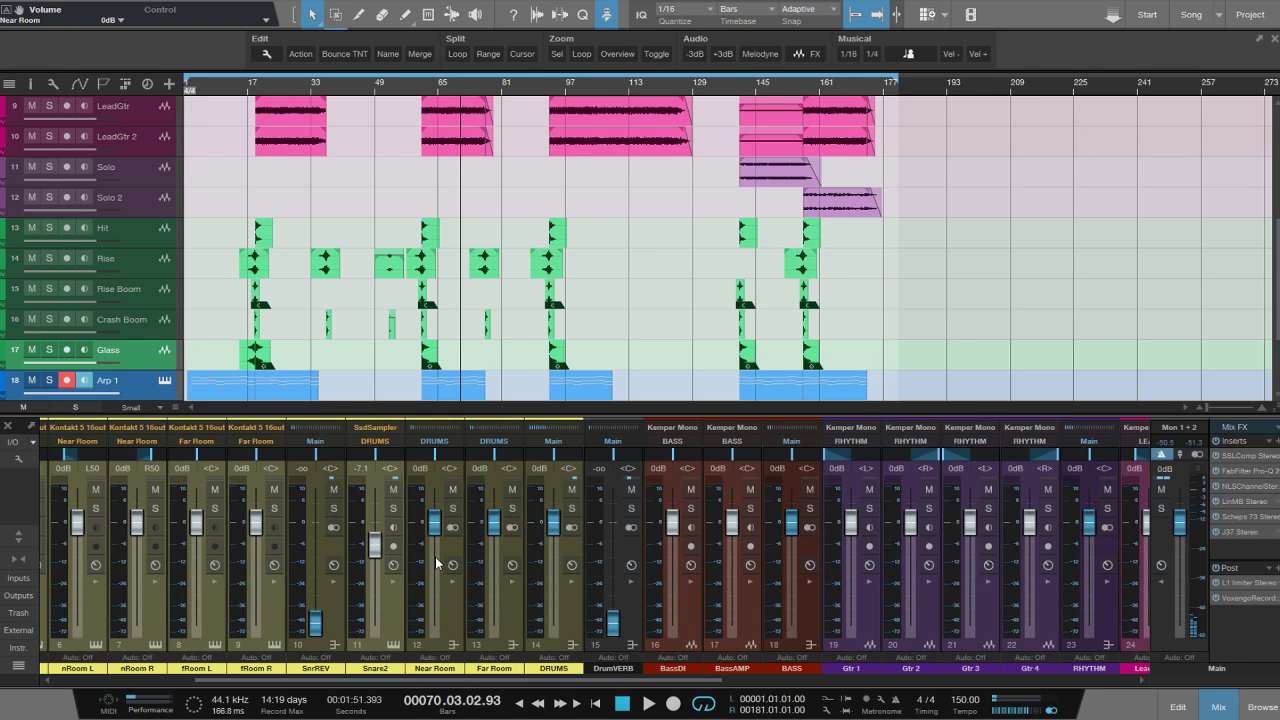
alt+click(376, 548)
alt+click(258, 530)
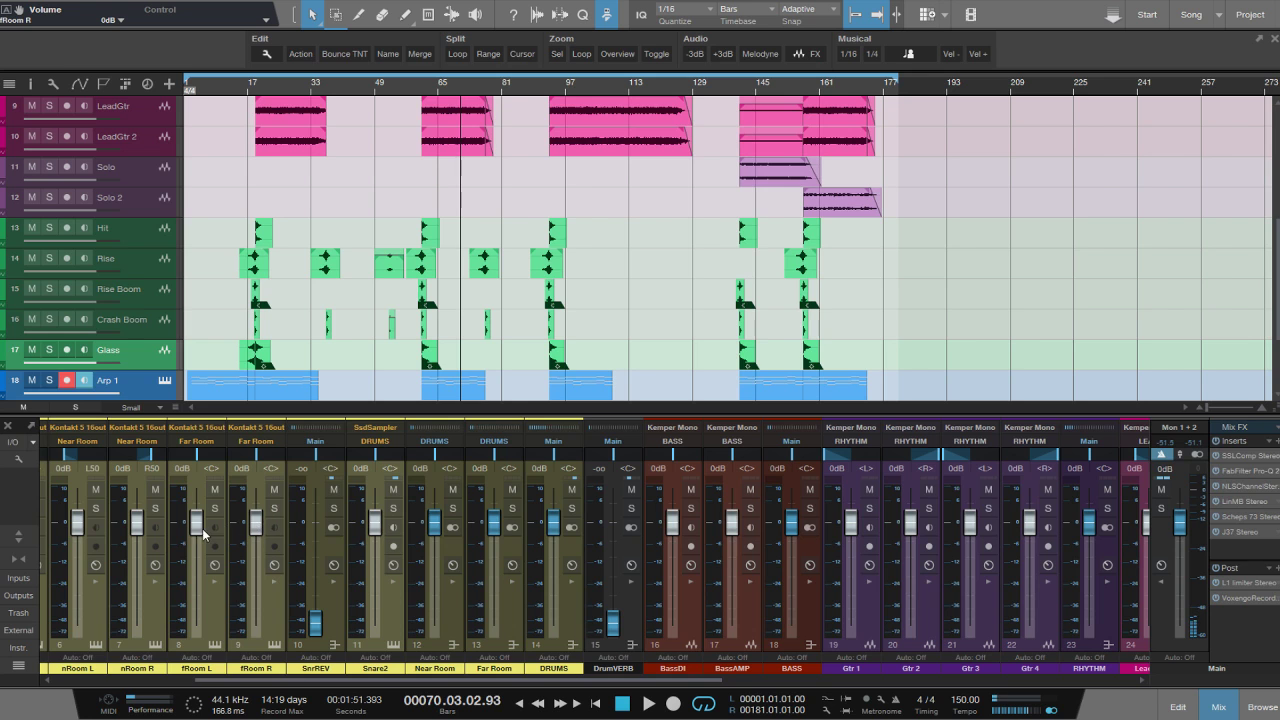
Reset the Toms and Kick channel faders to 0 dB.
drag(236, 680, 28, 687)
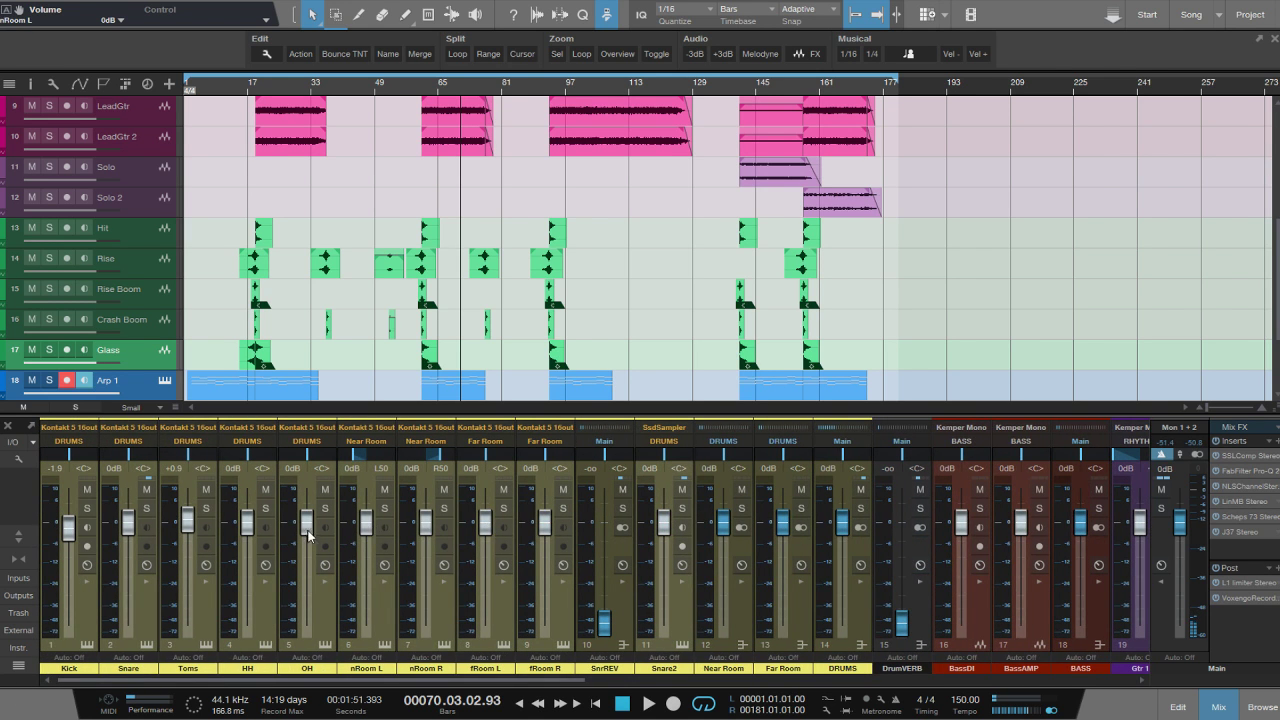
alt+click(188, 527)
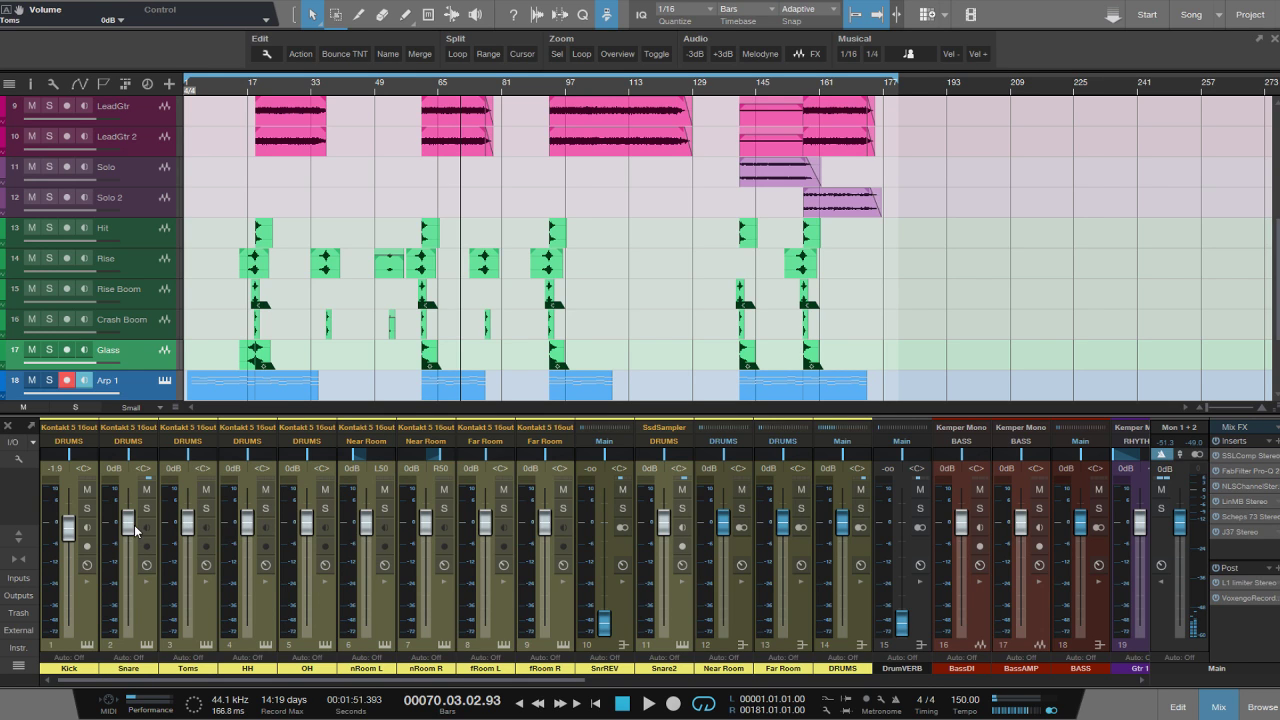
alt+click(70, 528)
Reset the Arp 1 and Glass channel faders to 0 dB and disarm Arp 1 for recording.
drag(476, 680, 1030, 682)
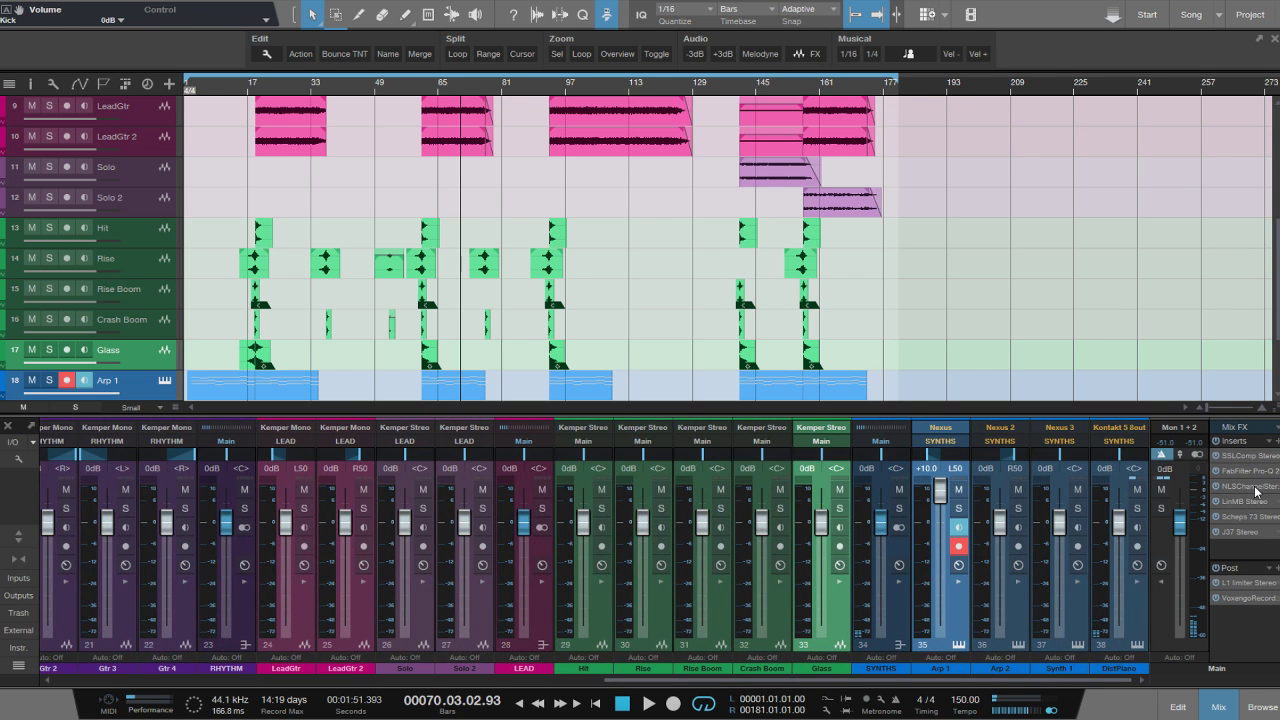
ctrl+click(939, 497)
click(958, 546)
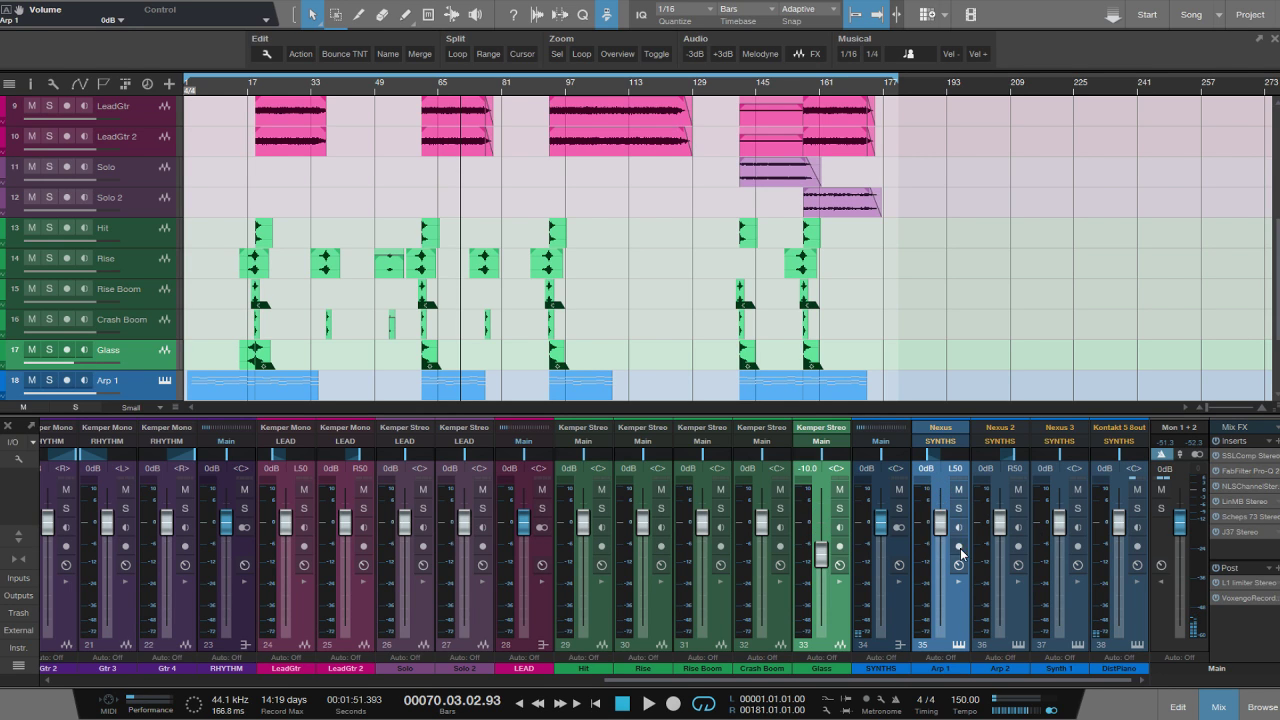
click(835, 630)
ctrl+click(824, 560)
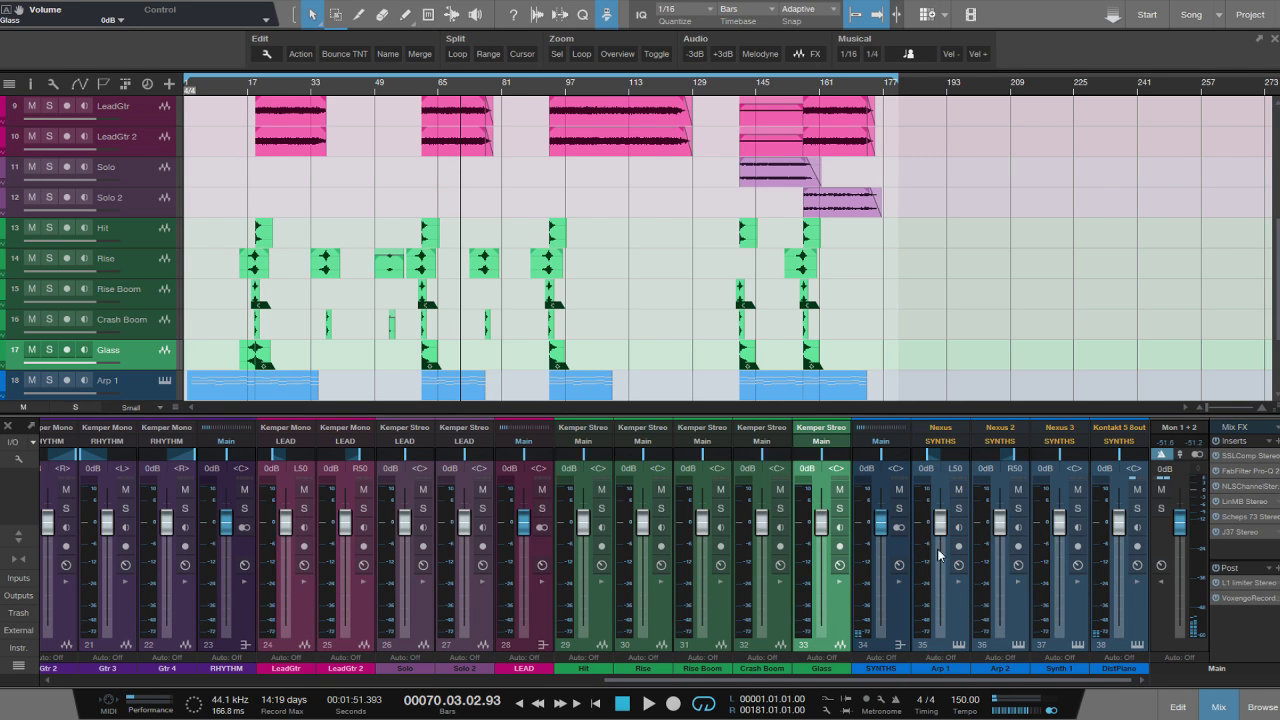
Pull the faders of the Hit through Glass and Arp 1 through DistPiano channels down to -∞.
shift+click(610, 620)
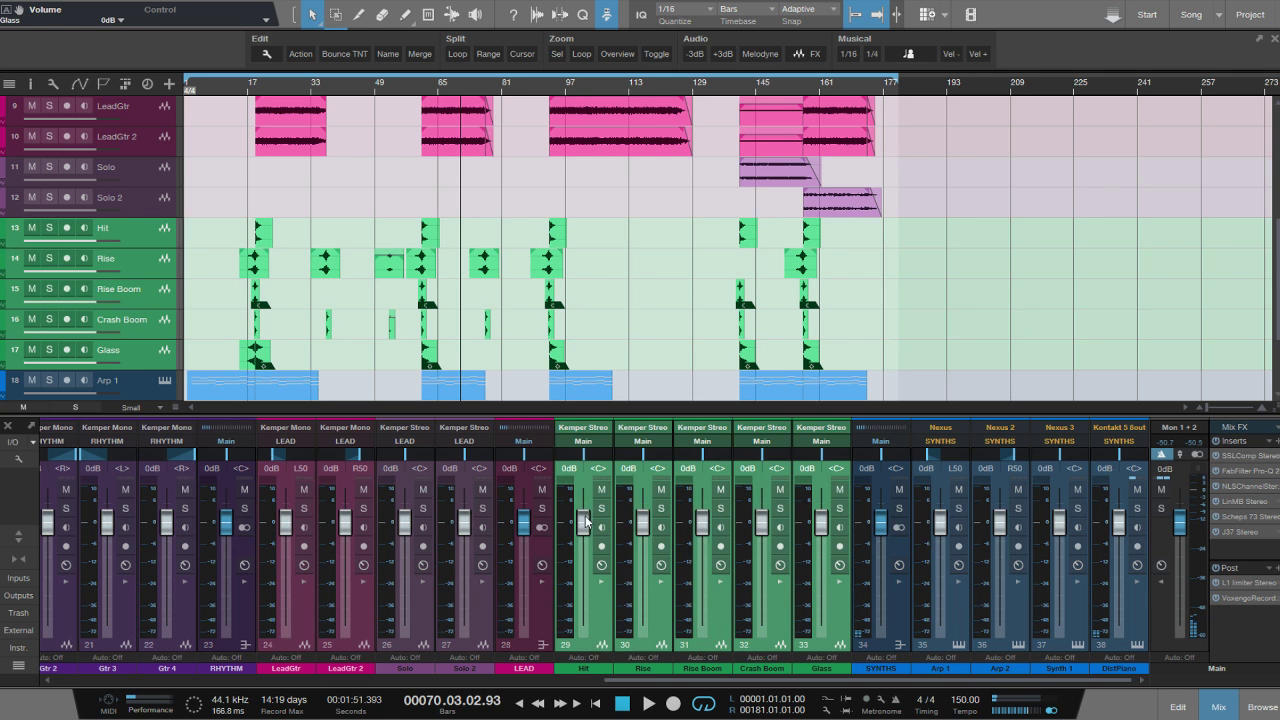
drag(583, 521, 583, 625)
click(957, 630)
shift+click(1128, 610)
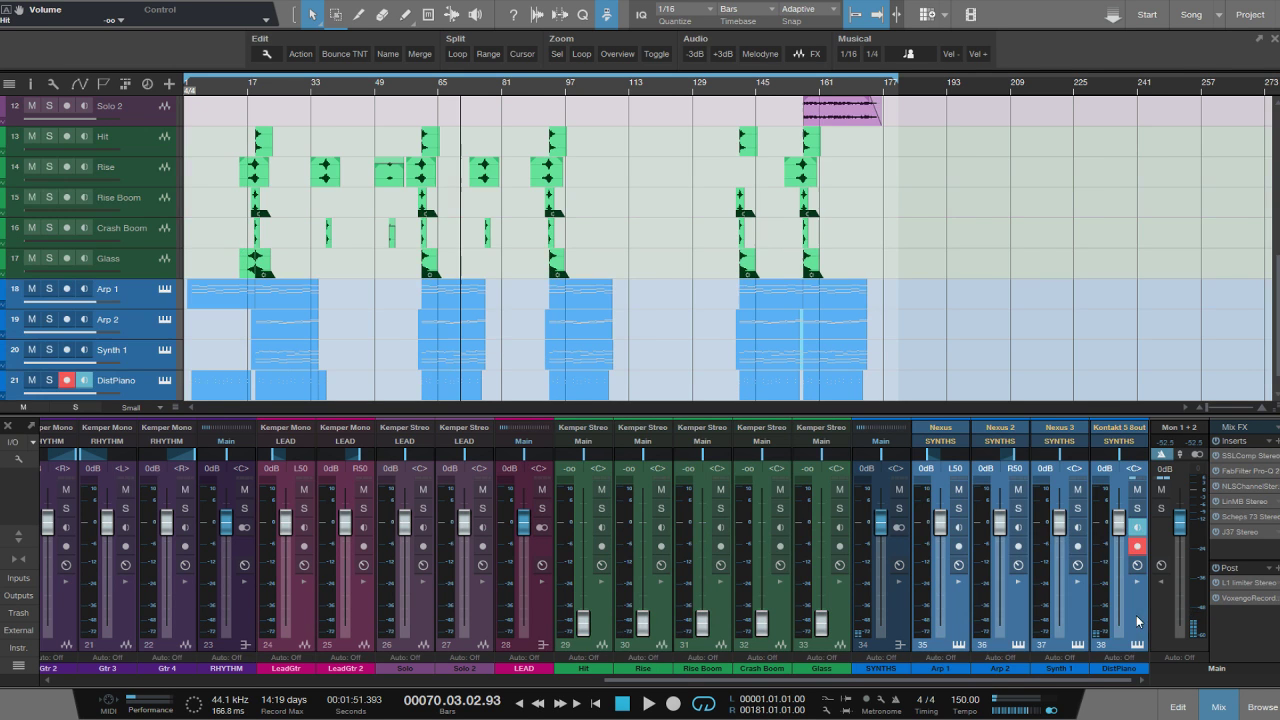
drag(1117, 525, 1127, 668)
click(1137, 546)
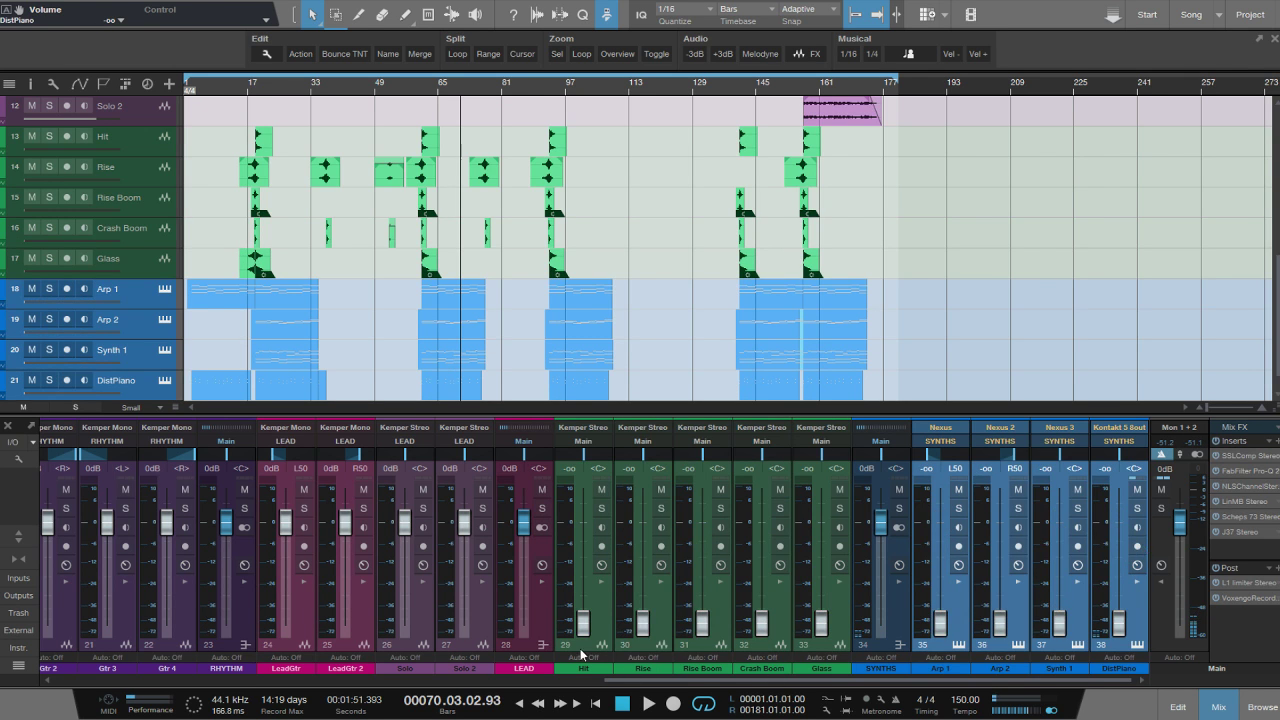
Pull the faders of the lead guitar, solo and Gtr 1 through Gtr 4 channels down to -∞.
click(472, 620)
shift+click(293, 630)
drag(286, 522, 286, 624)
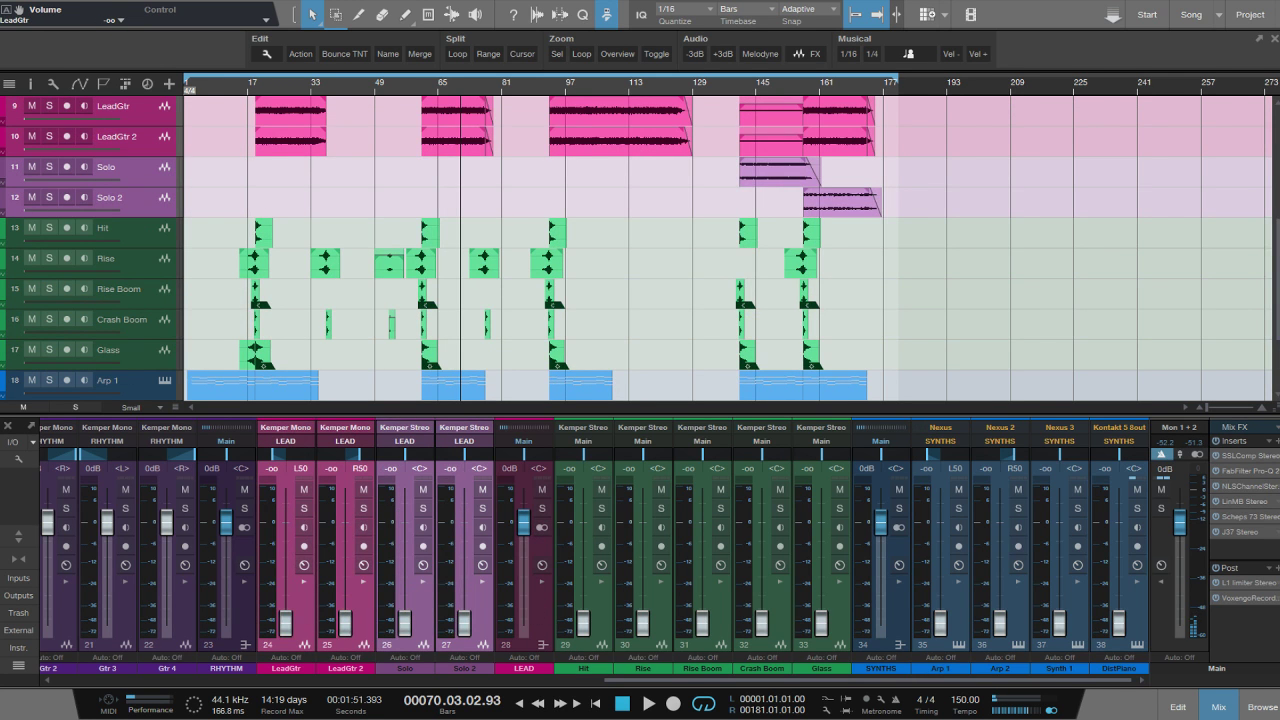
drag(697, 691, 467, 689)
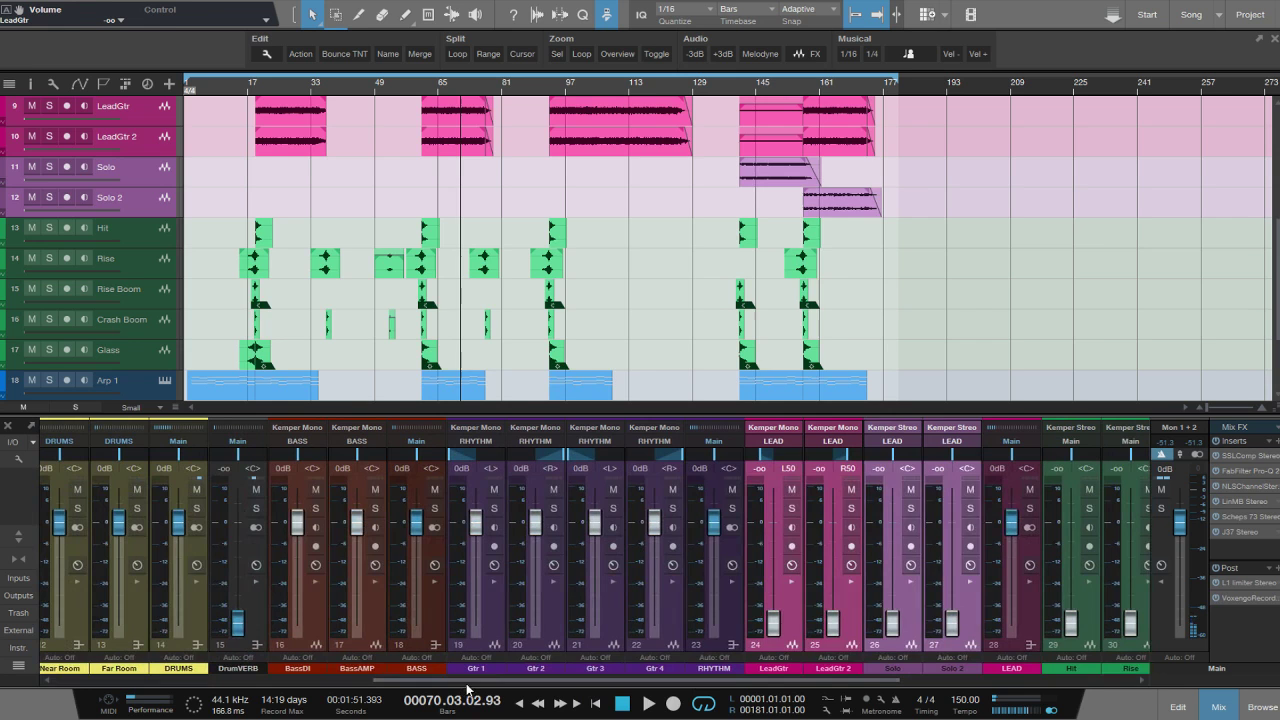
click(680, 620)
drag(477, 523, 477, 622)
Pull the faders of BassDI, BassAMP, Snare2 and the Near Room and Far Room buses down to -∞.
scroll(595, 614, left, 4)
click(593, 613)
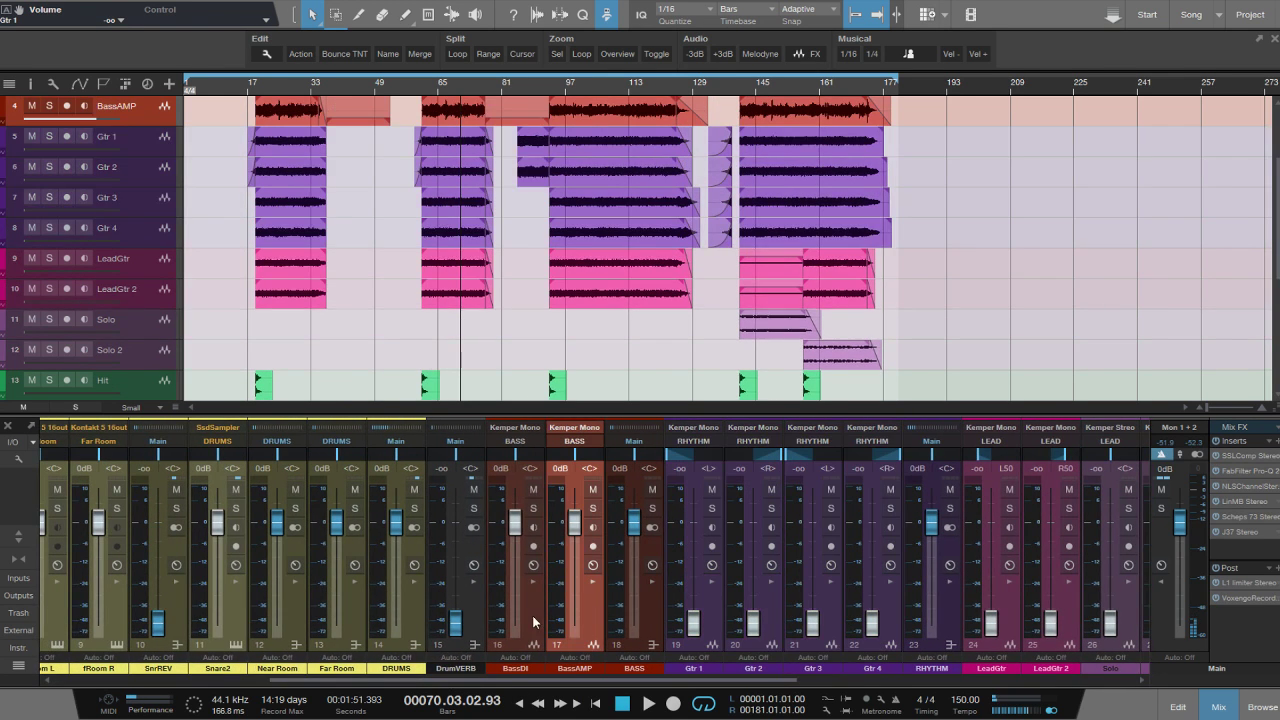
shift+click(532, 615)
drag(515, 523, 515, 622)
scroll(552, 639, left, 5)
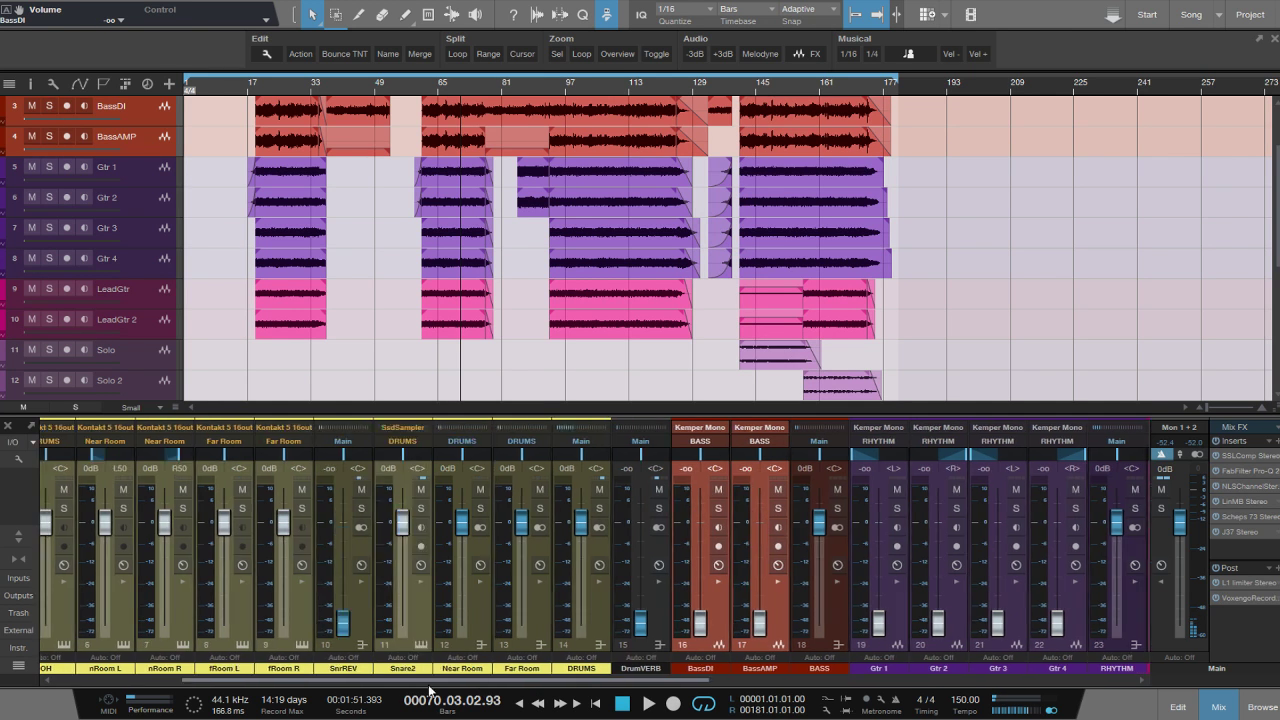
click(650, 620)
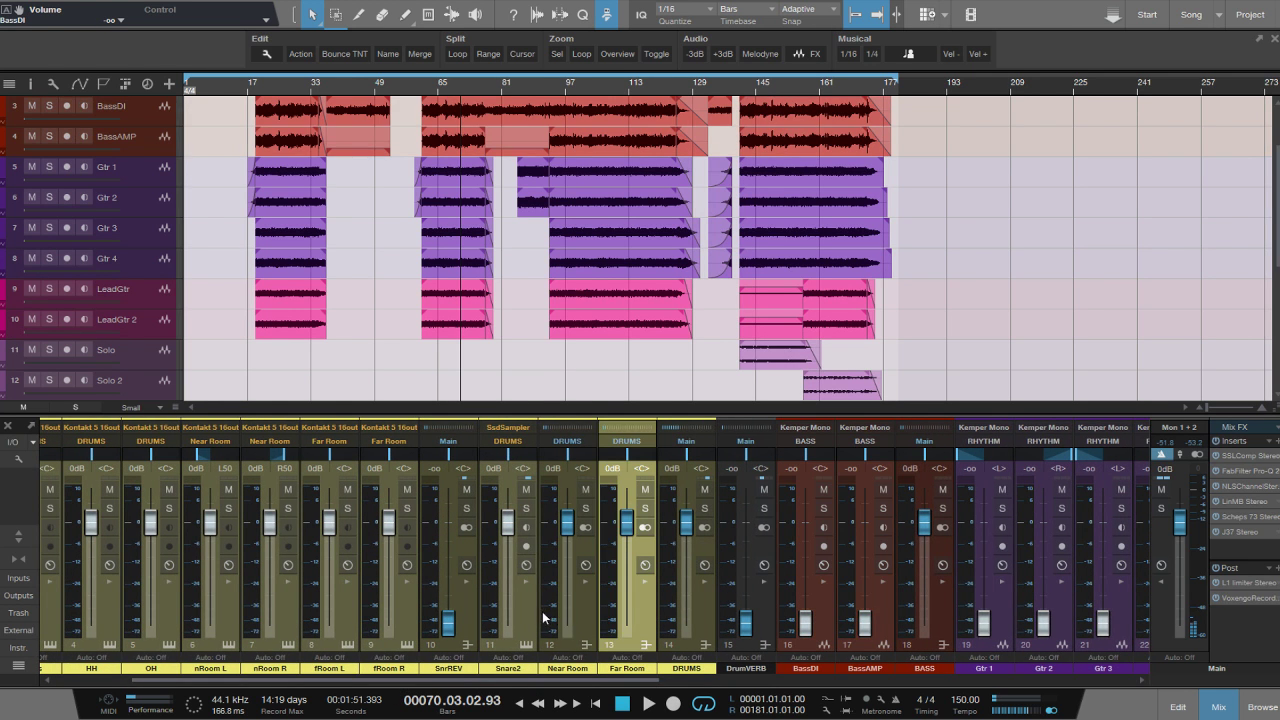
shift+click(527, 620)
drag(508, 521, 509, 685)
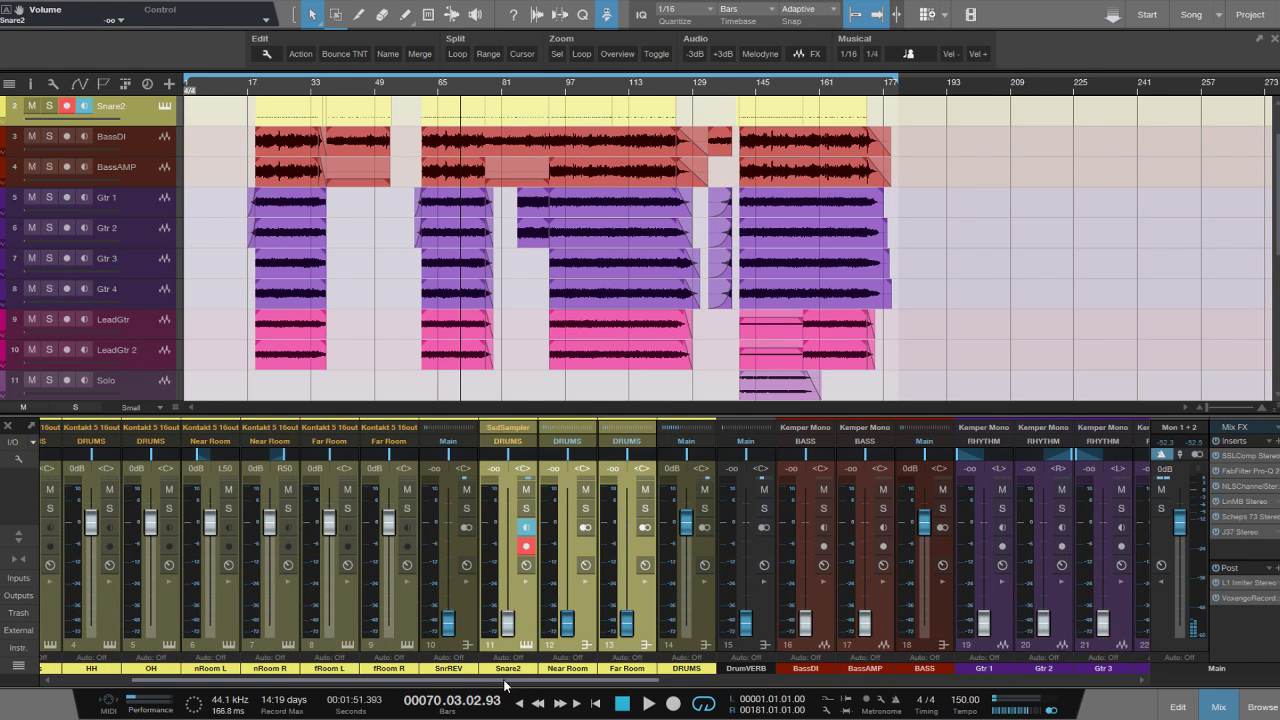
Pull the faders of the nRoom, fRoom and Kick through OH drum channels down to -∞.
scroll(506, 685, left, 3)
click(566, 626)
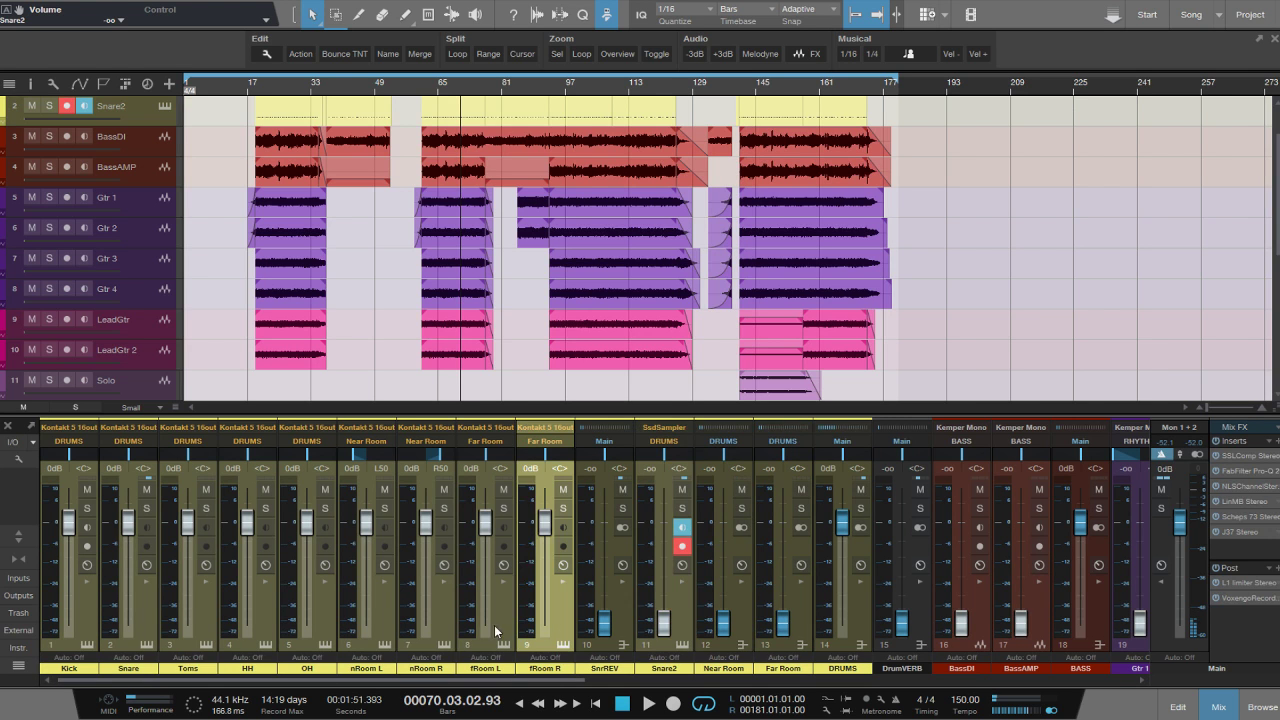
shift+click(392, 613)
drag(366, 521, 367, 660)
click(322, 618)
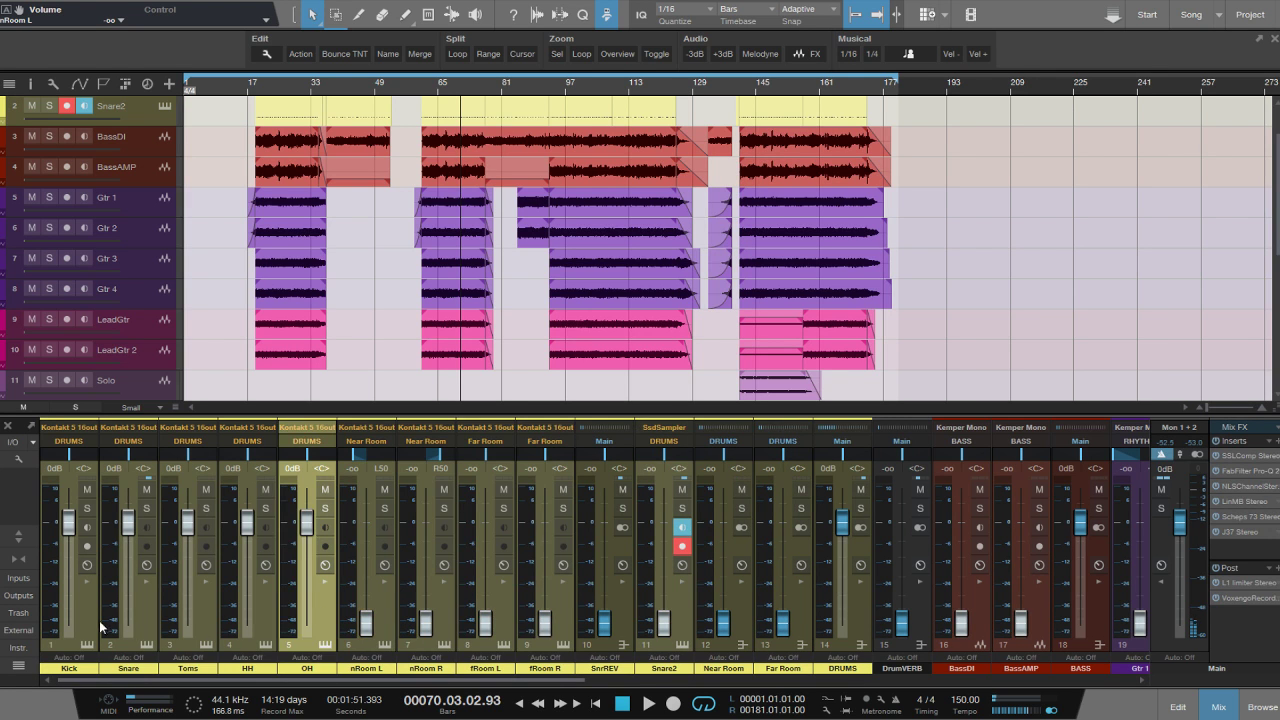
shift+click(100, 627)
drag(68, 521, 68, 625)
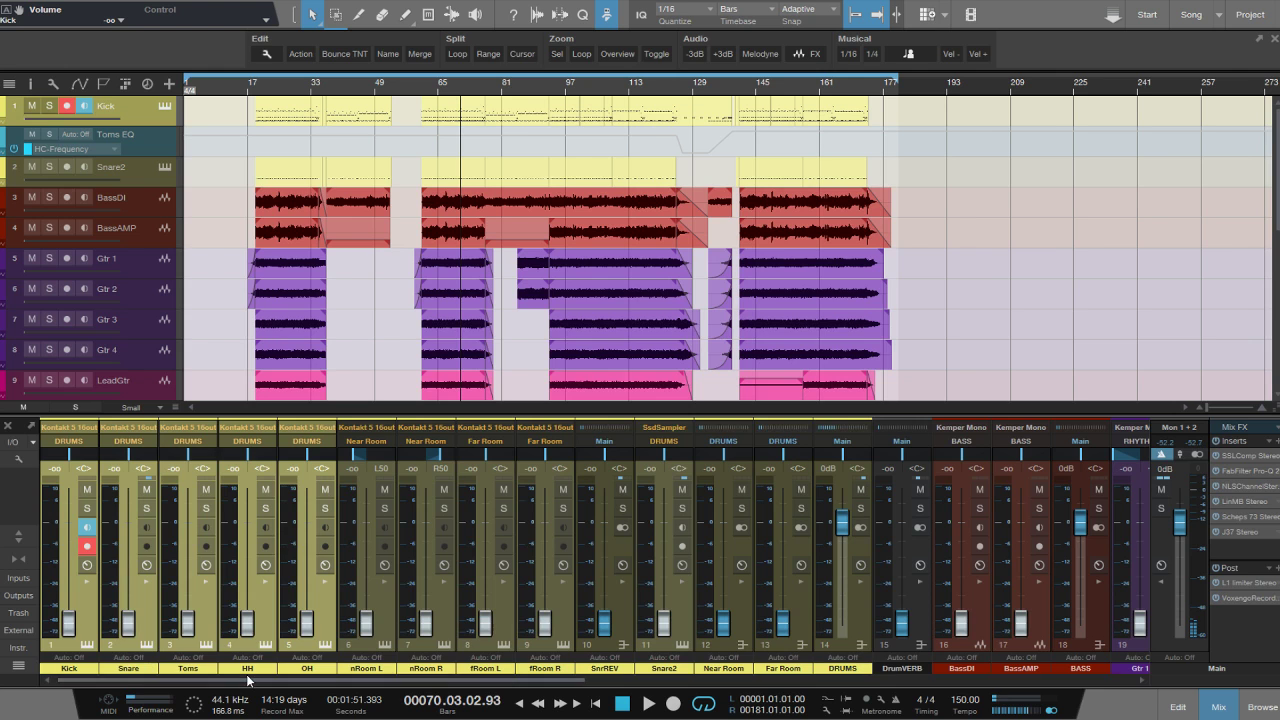
Review the RHYTHM, LEAD and SYNTHS bus channels in the mixer.
drag(258, 682, 851, 712)
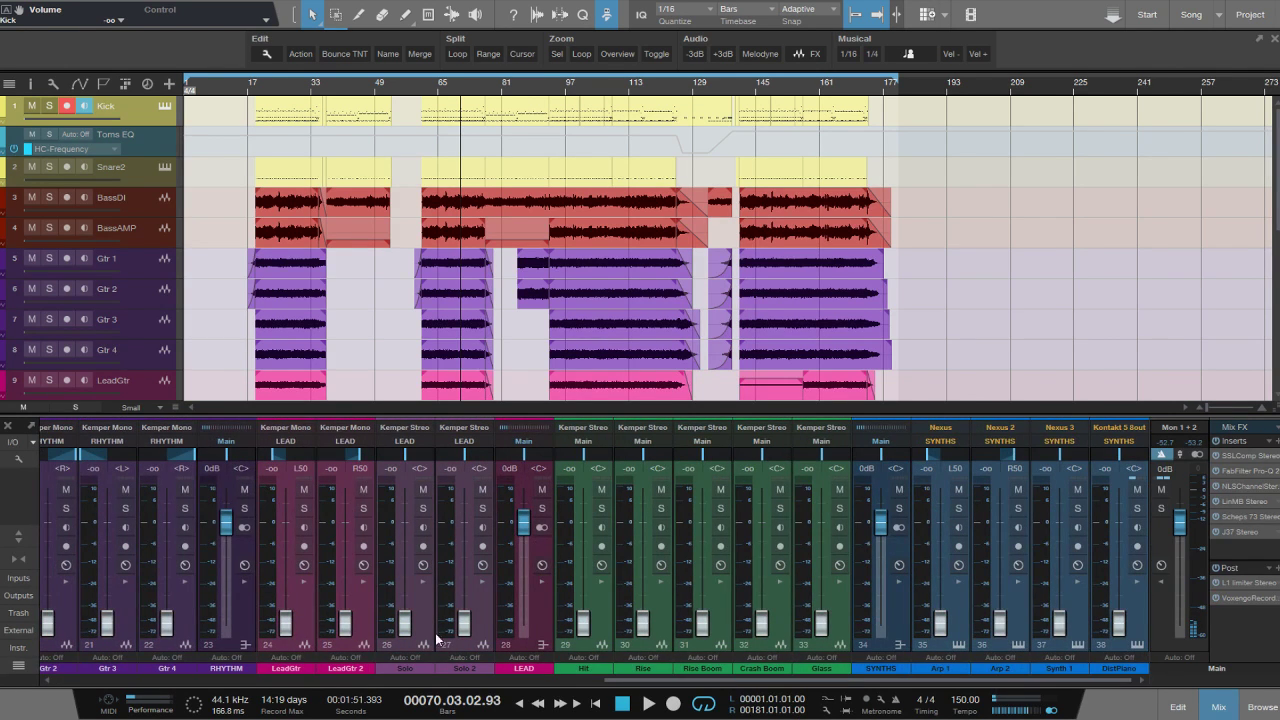
click(230, 615)
click(546, 607)
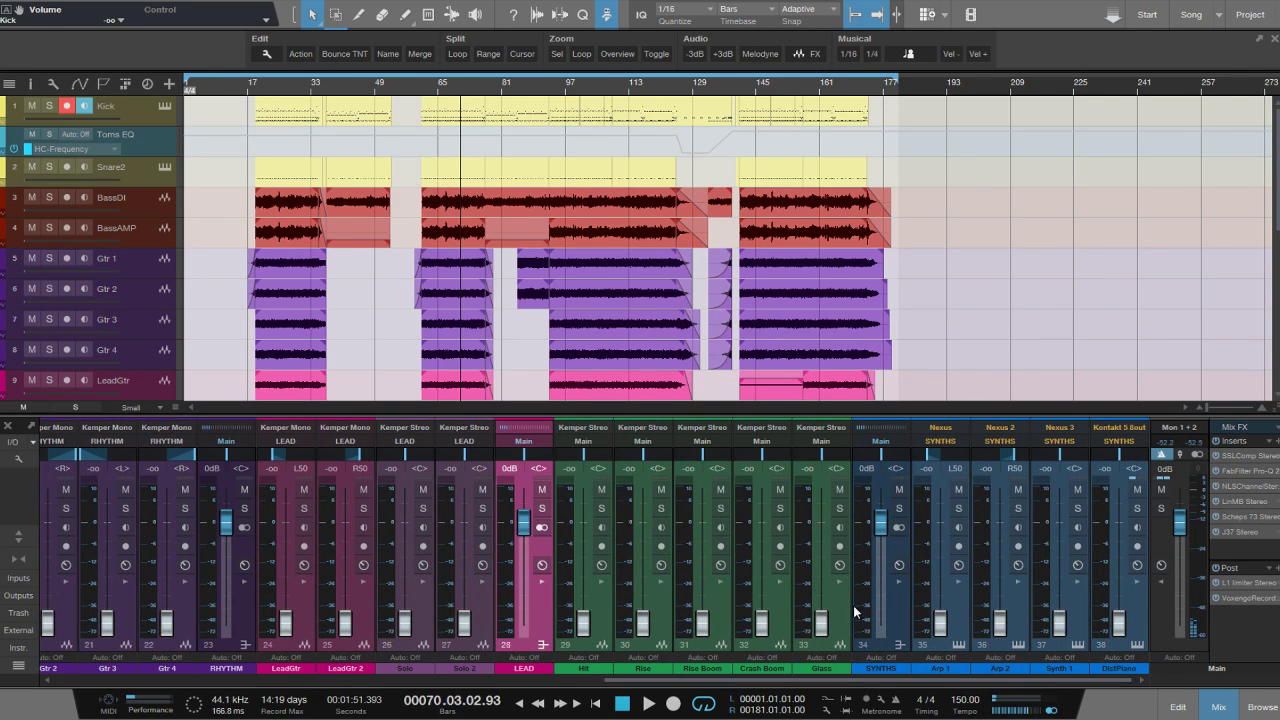
click(907, 617)
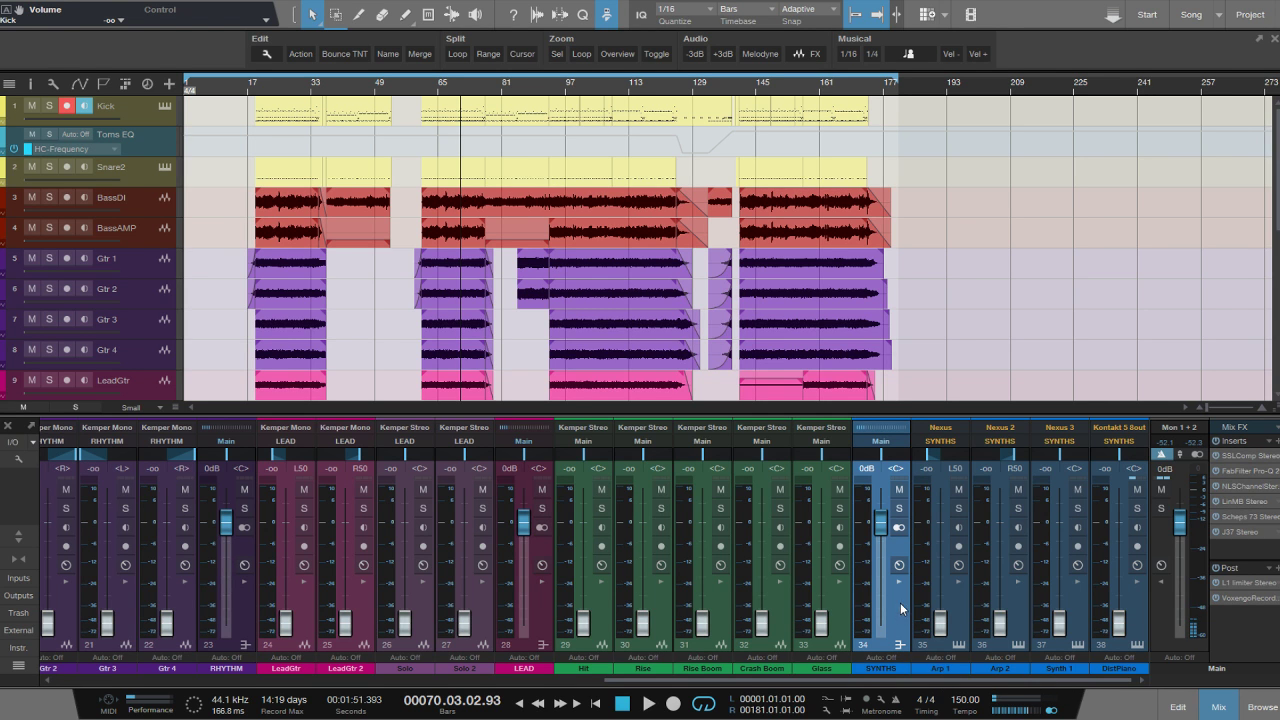
drag(869, 685, 310, 685)
Hide the mixer and delete the Toms EQ automation track from the arrangement.
key(F3)
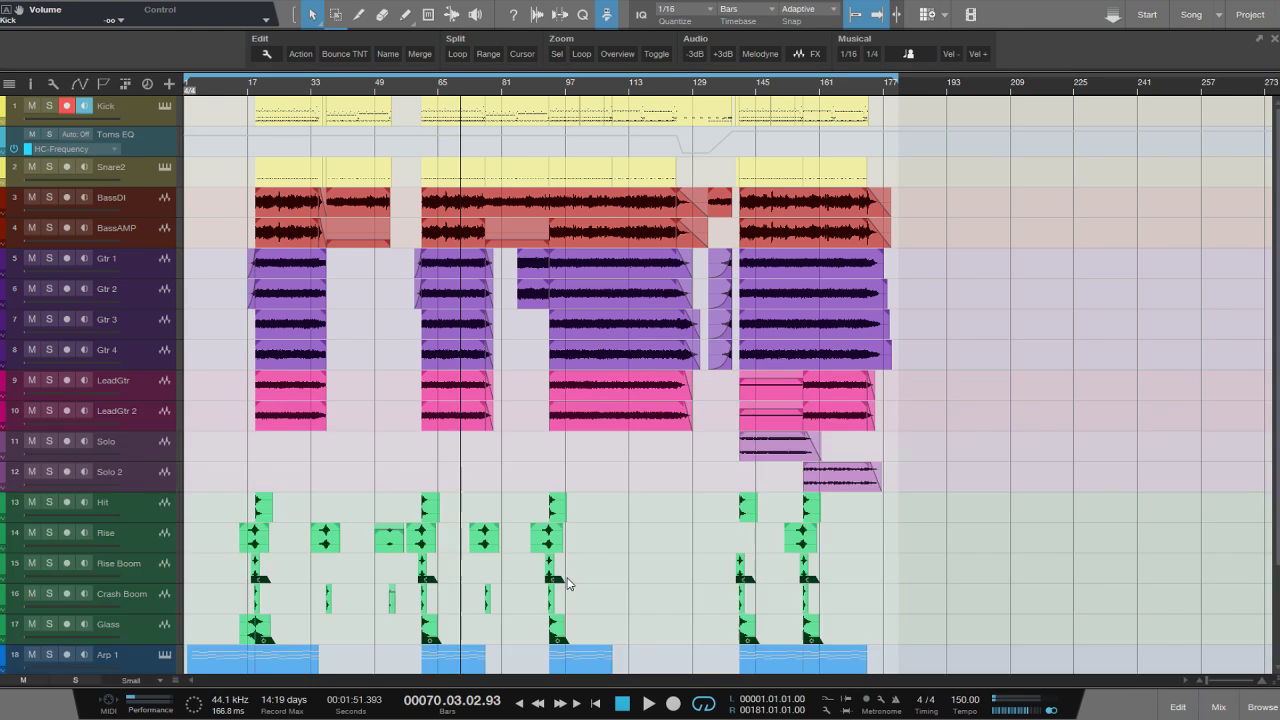
click(288, 513)
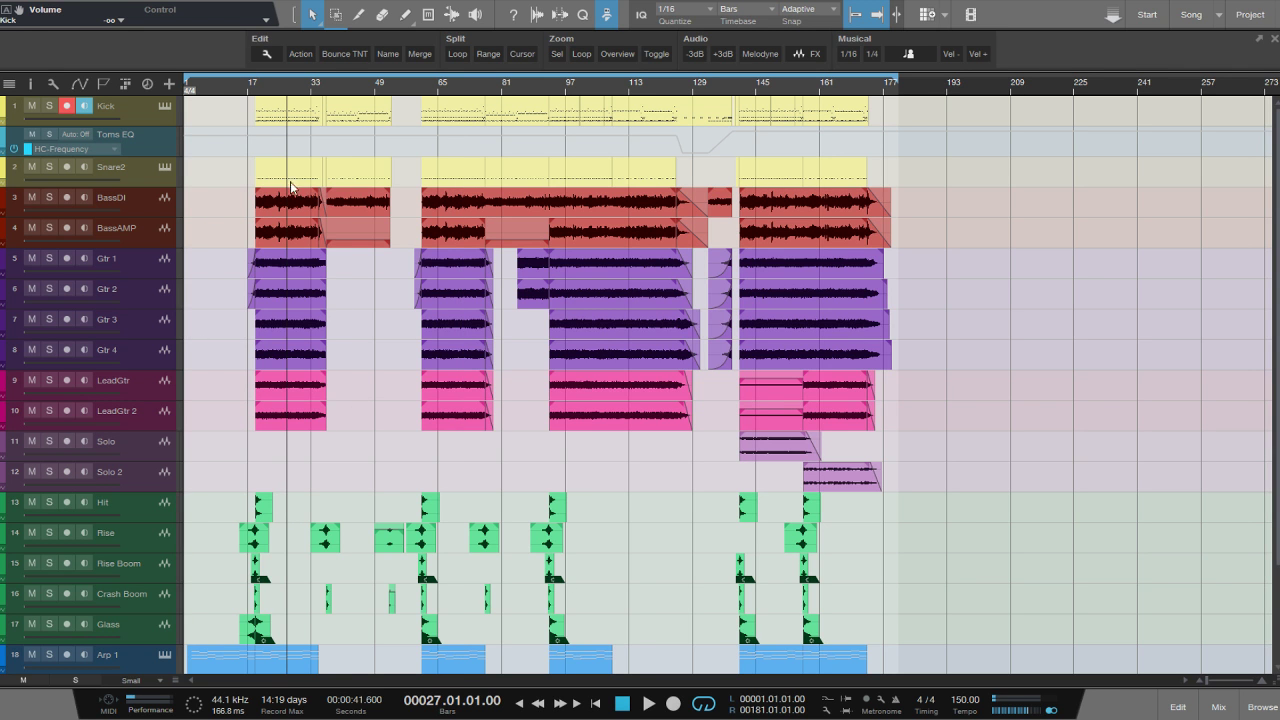
mouse_move(260, 85)
mouse_down()
mouse_move(258, 108)
mouse_move(260, 86)
mouse_up()
click(144, 143)
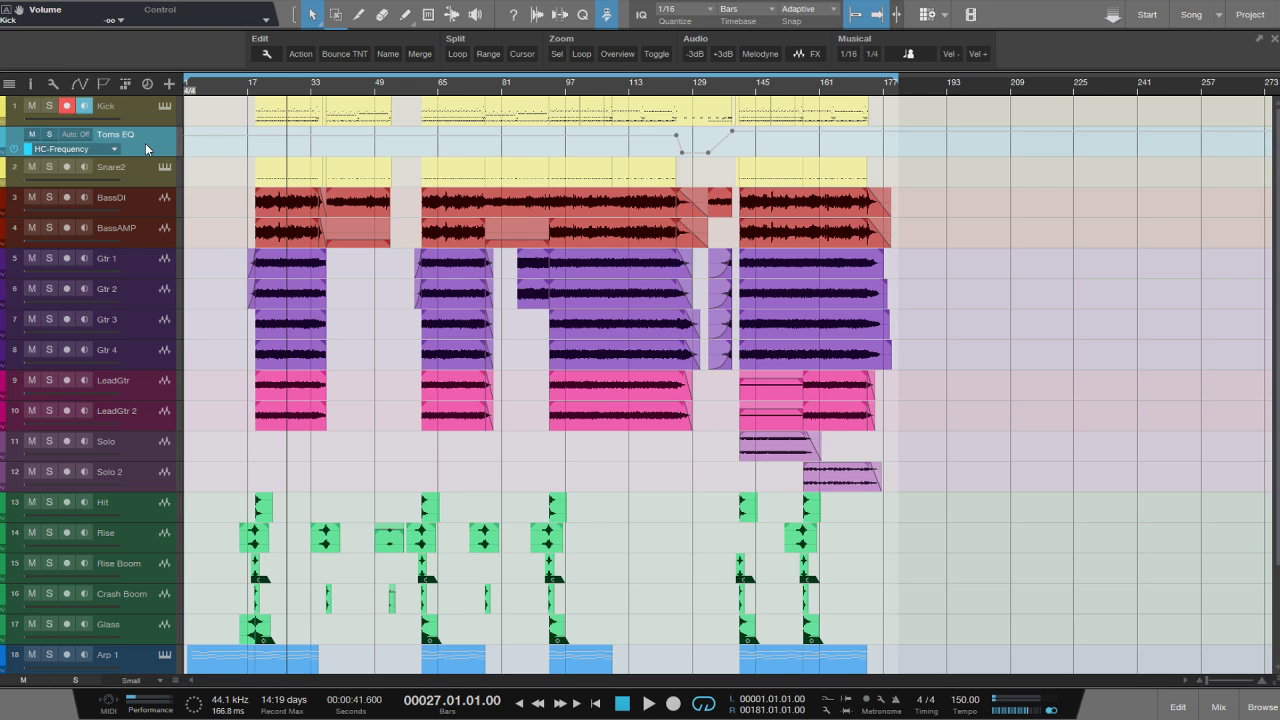
key(Delete)
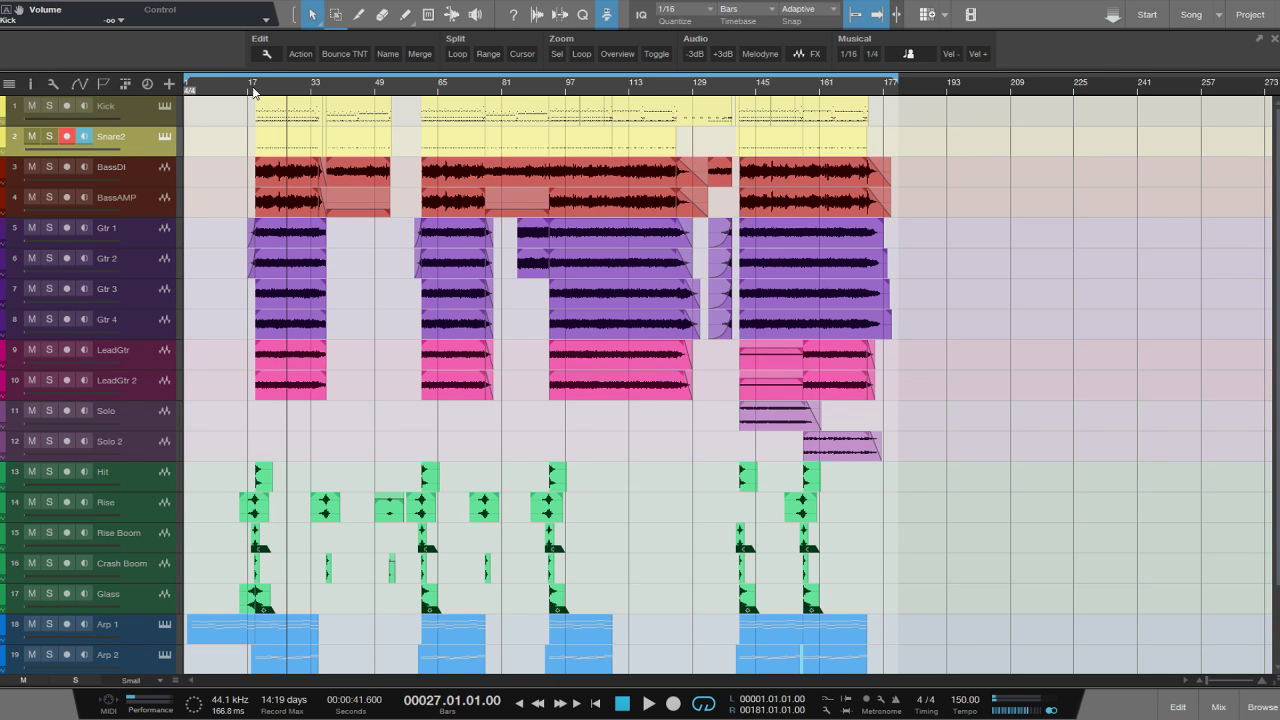
Merge all the events on the Kick track into one continuous part.
click(300, 112)
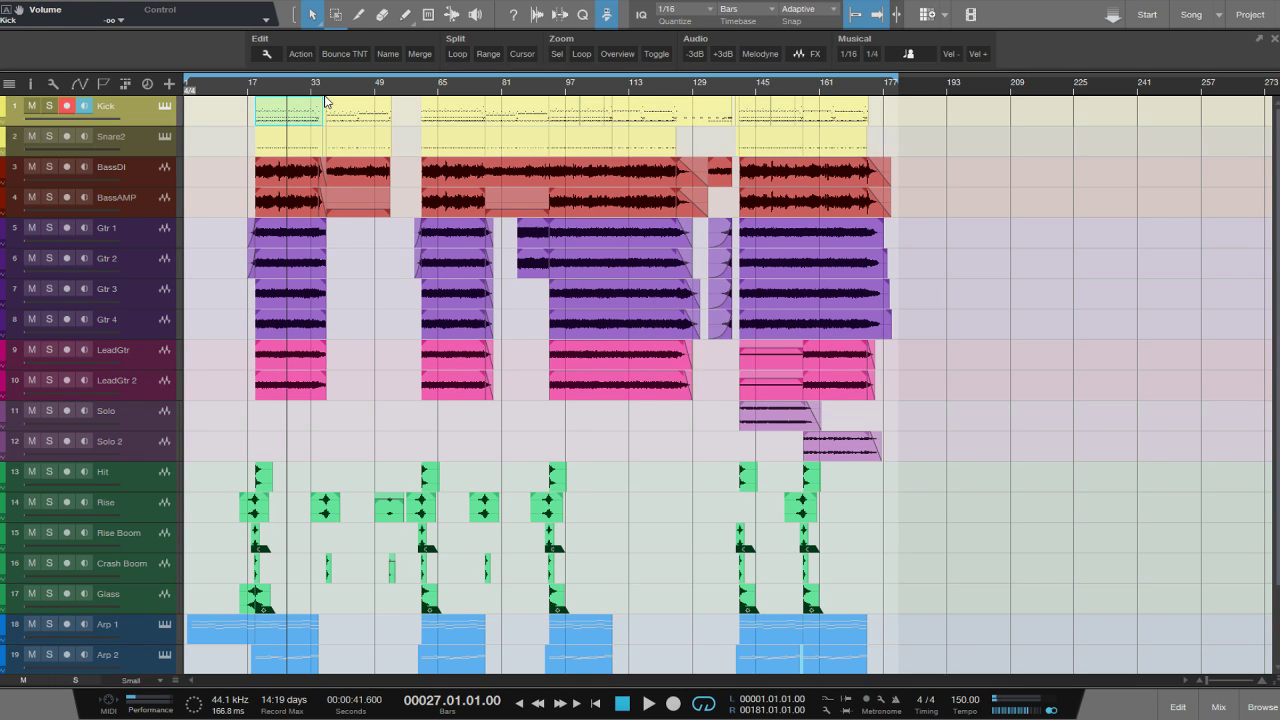
mouse_move(270, 92)
mouse_down()
mouse_move(274, 136)
mouse_move(278, 92)
mouse_up()
drag(213, 118, 1037, 96)
key(g)
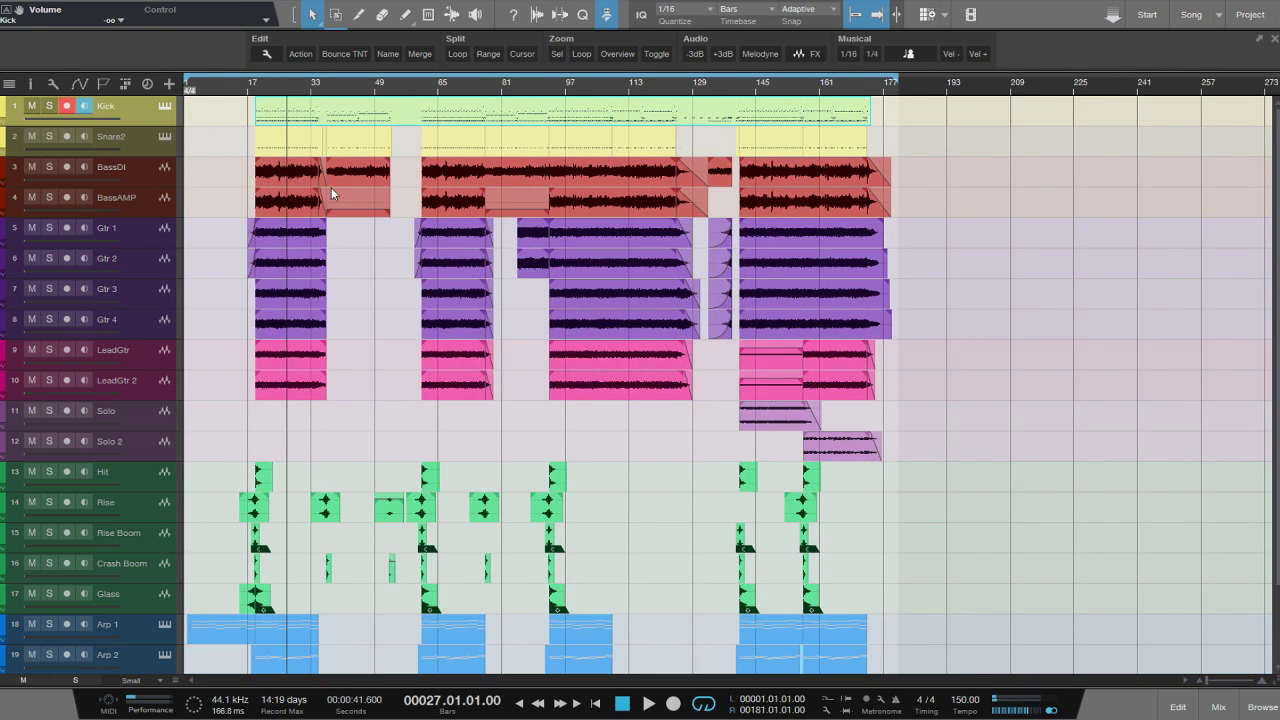
View the merged Kick part's notes in the note editor and return to the mixer.
double_click(295, 112)
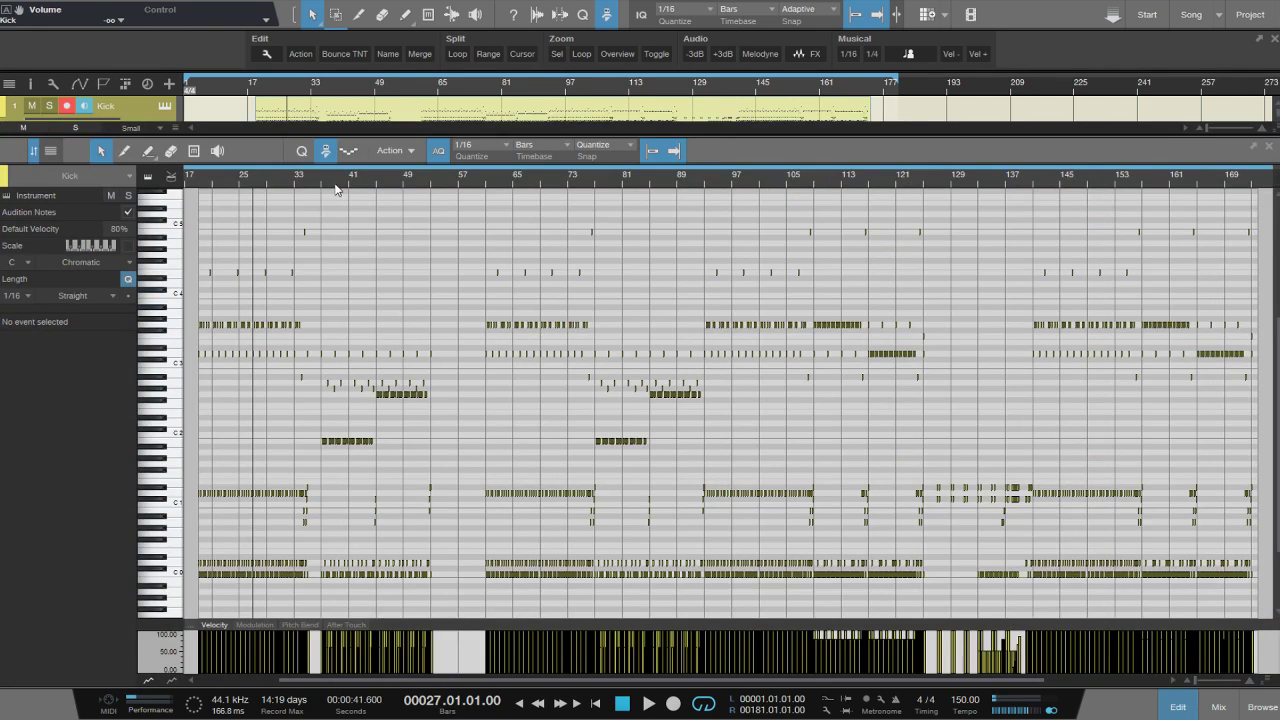
drag(334, 189, 388, 244)
key(F3)
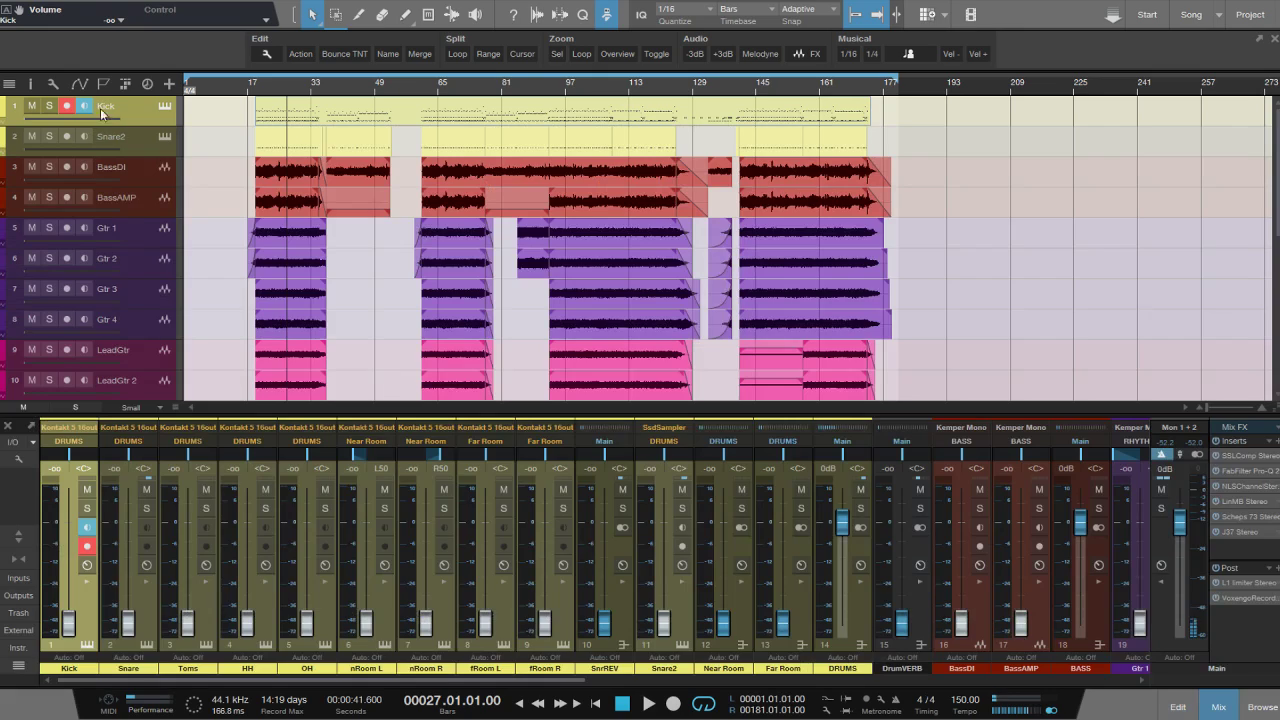
Examine the snare and kick pages of the Kick track's Halpern Drums instrument with Kontakt's browser hidden, and close its window.
click(160, 105)
key(F11)
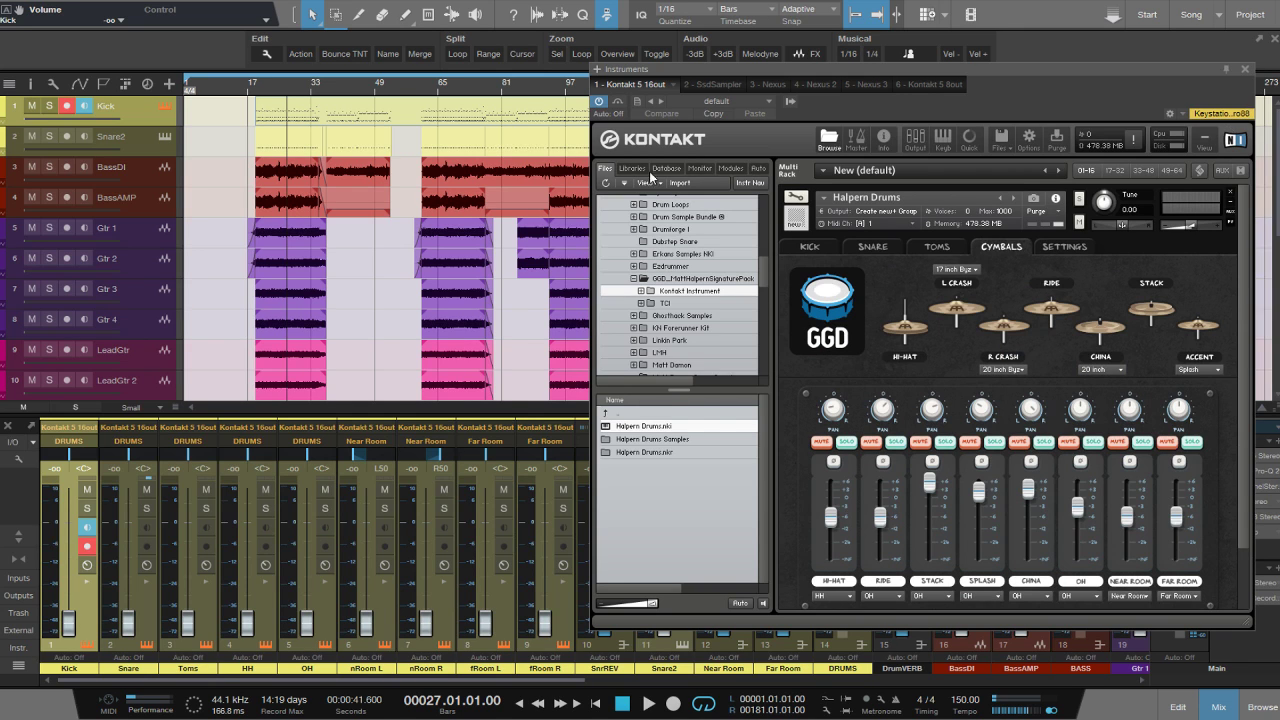
click(826, 141)
drag(1059, 342, 1058, 243)
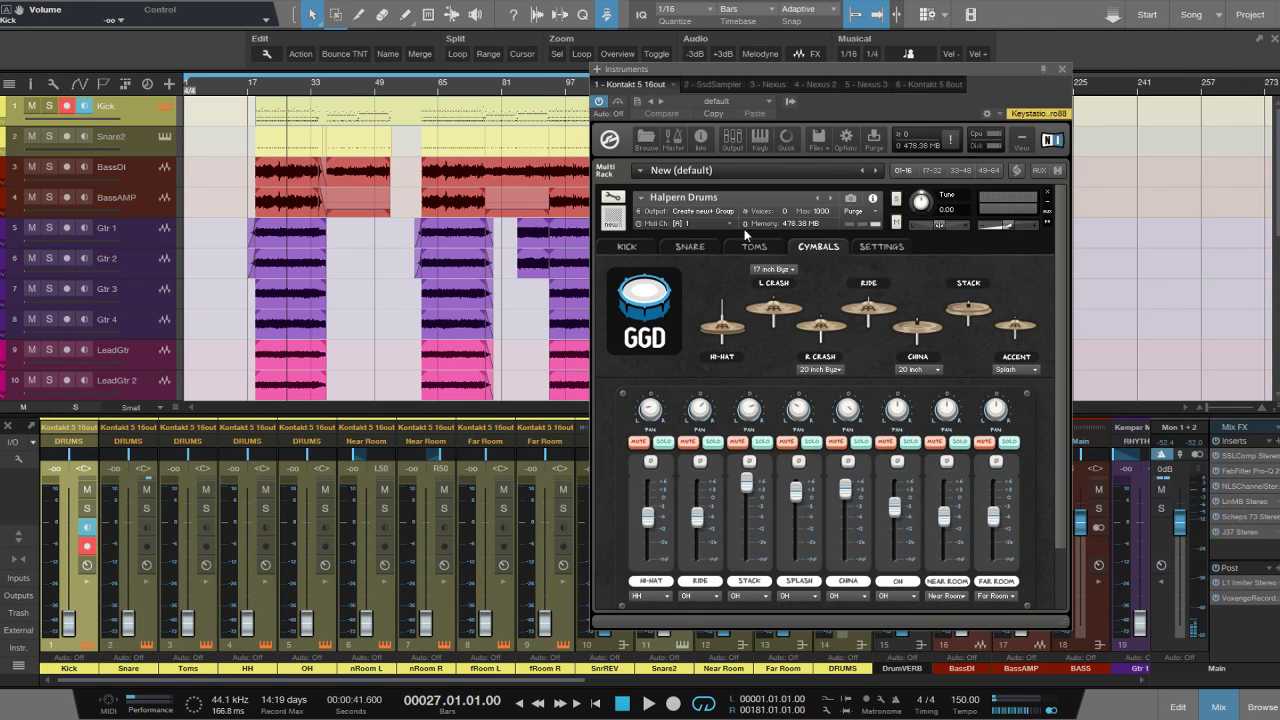
click(686, 246)
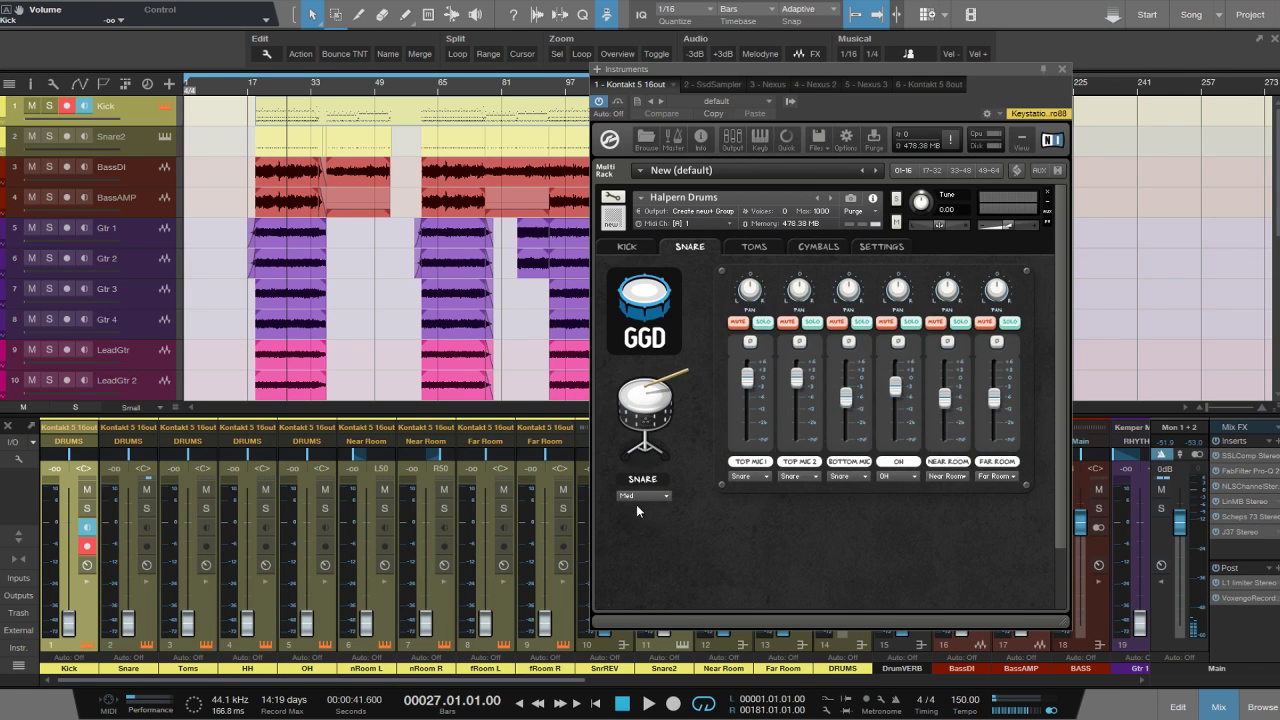
click(624, 247)
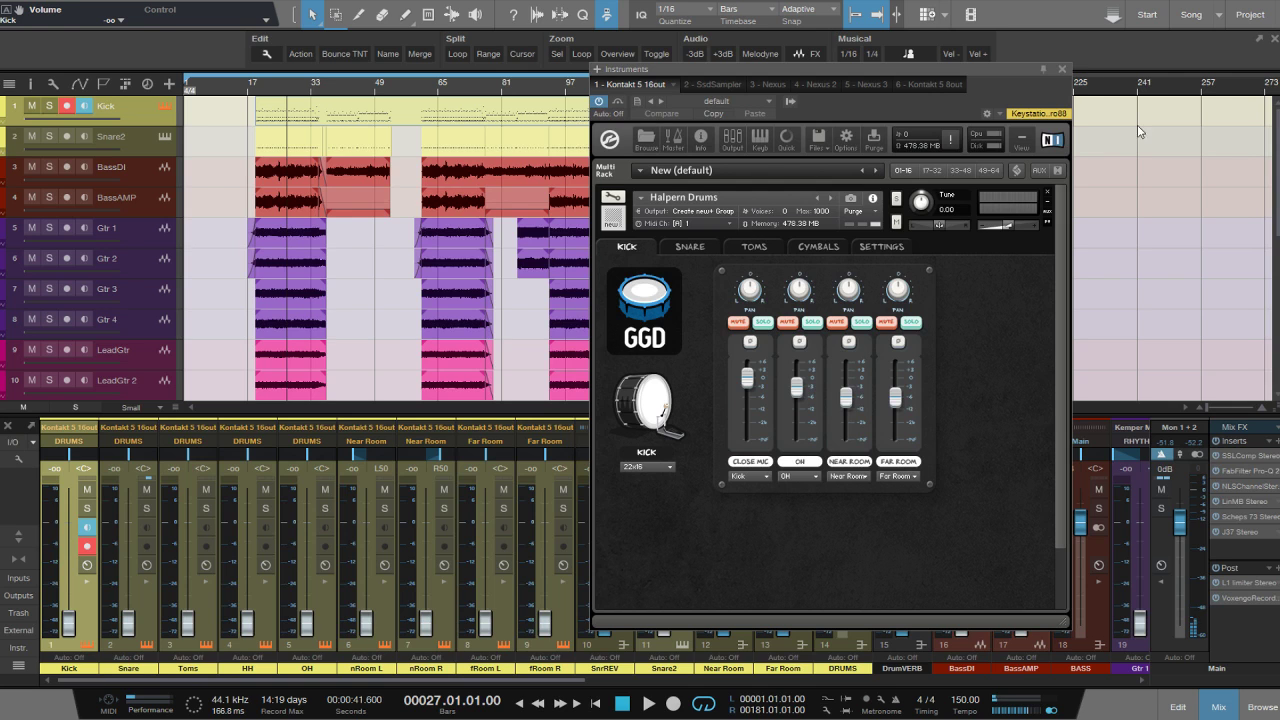
click(1061, 69)
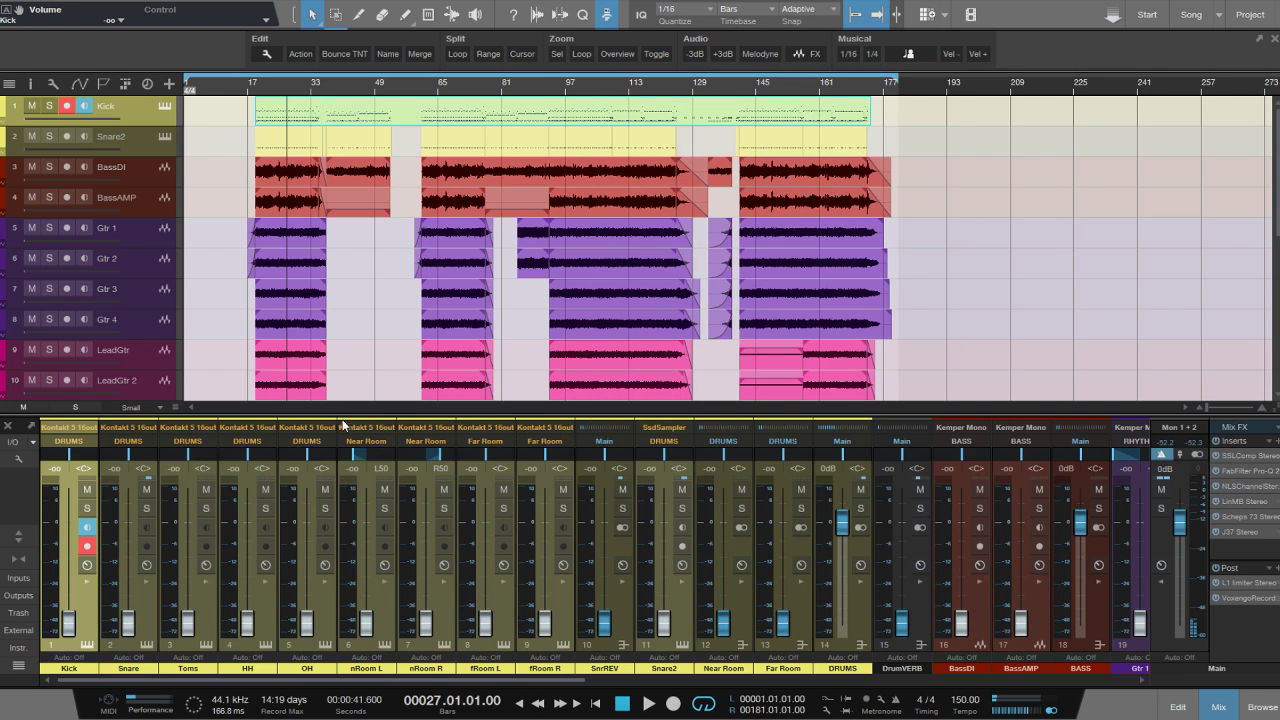
Open the Snare2 track's SsdSampler instrument and reposition its window to view all the snare microphone channels.
click(169, 139)
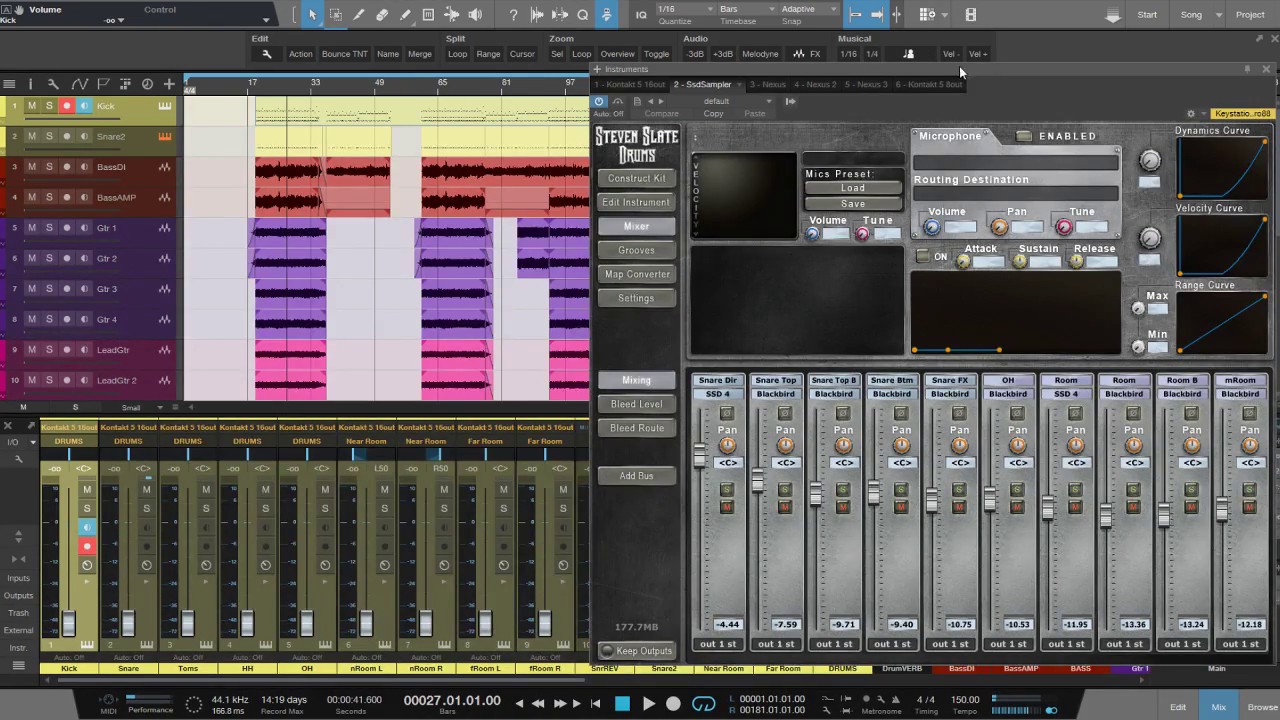
drag(959, 66, 686, 101)
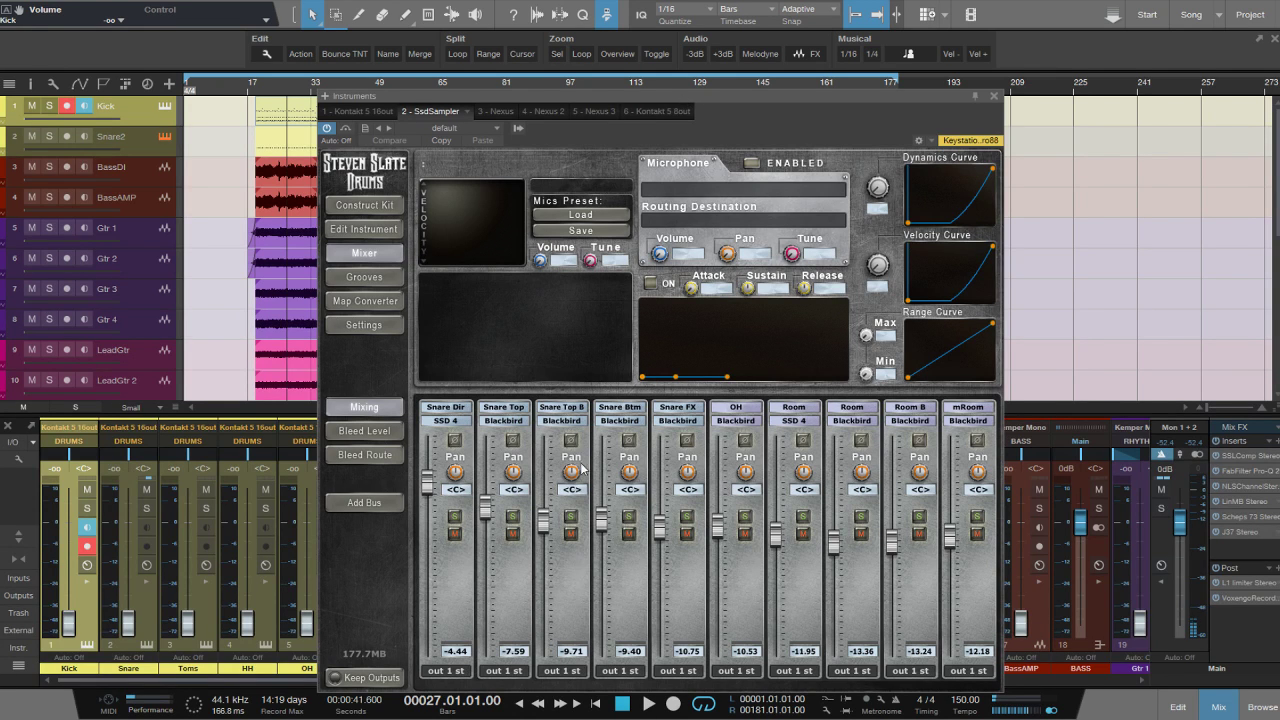
View the kit construction page of the Snare2 track's drum sampler and close the instrument window.
click(364, 205)
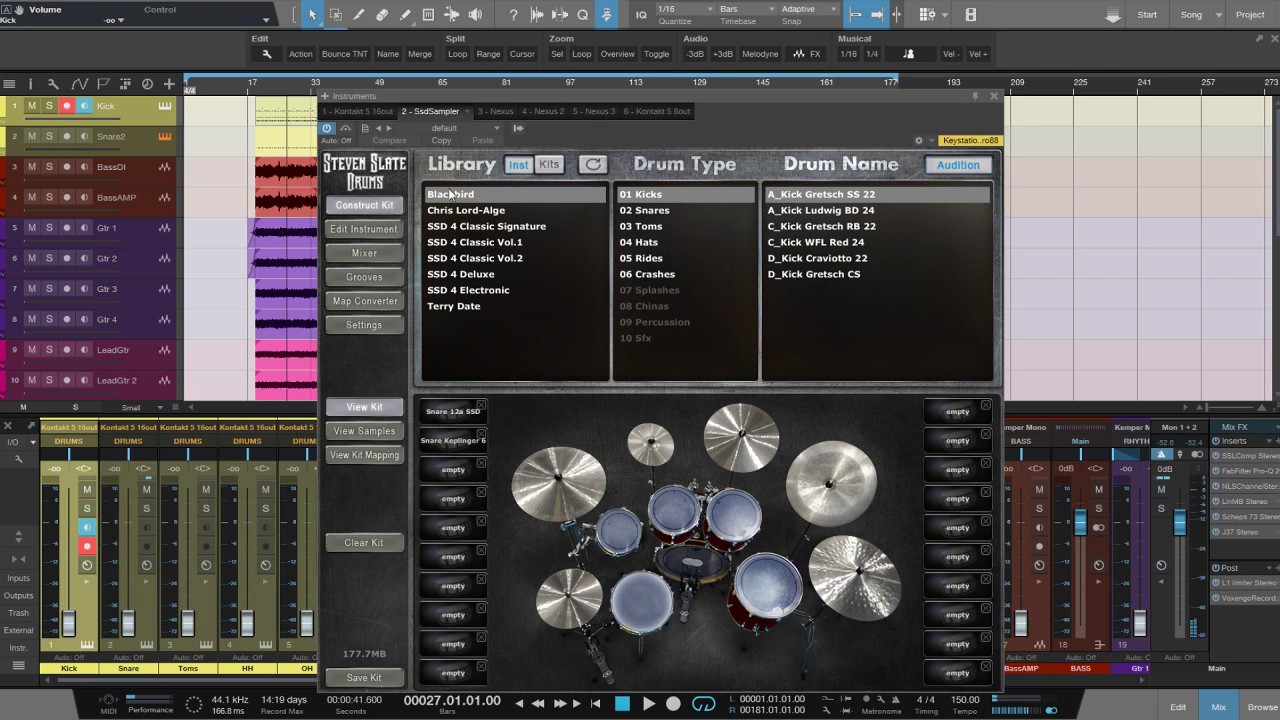
click(993, 97)
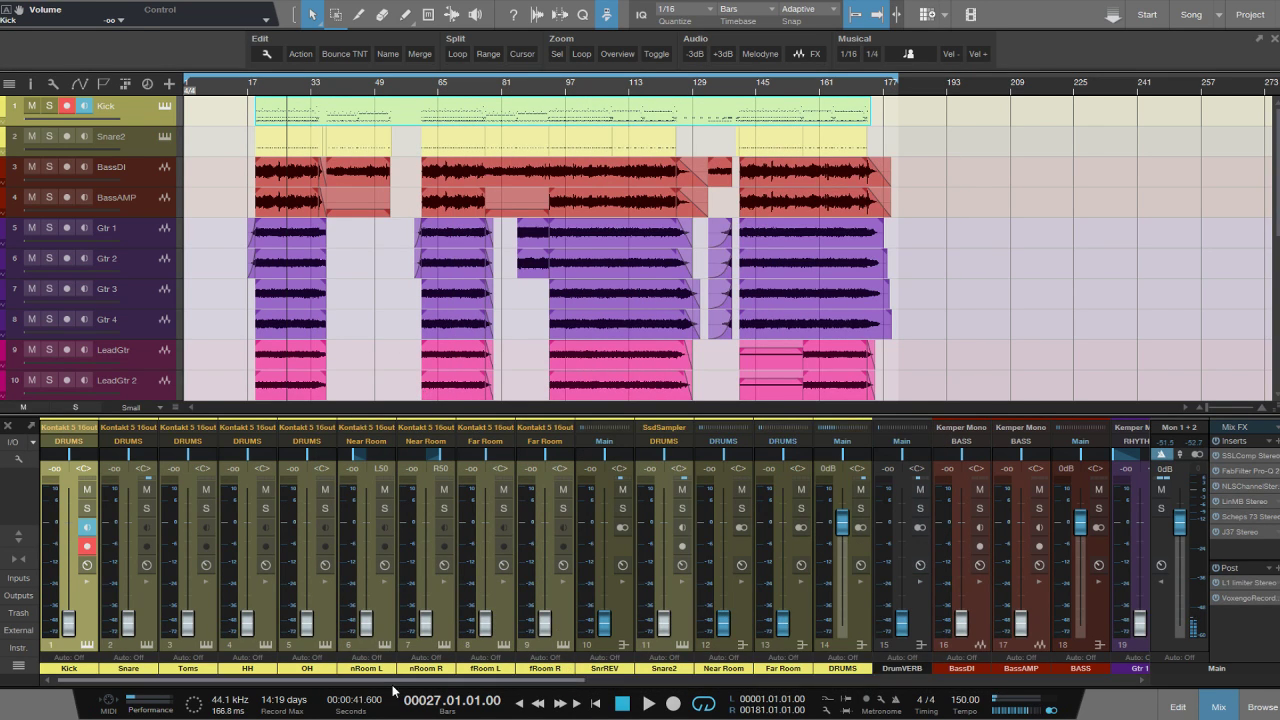
Reset the Kick, Snare, Toms, HH, OH, nRoom L and nRoom R faders to 0 dB.
ctrl+click(71, 627)
alt+click(128, 623)
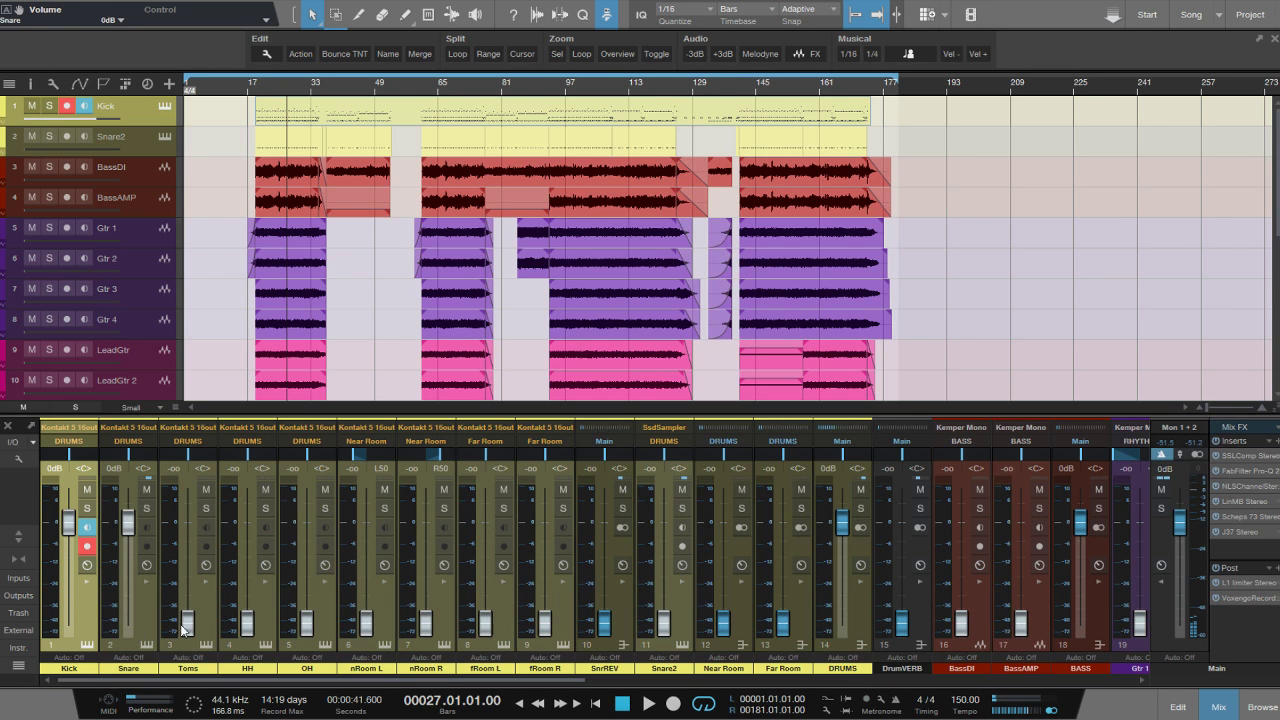
alt+click(188, 623)
alt+click(247, 623)
alt+click(307, 623)
alt+click(366, 624)
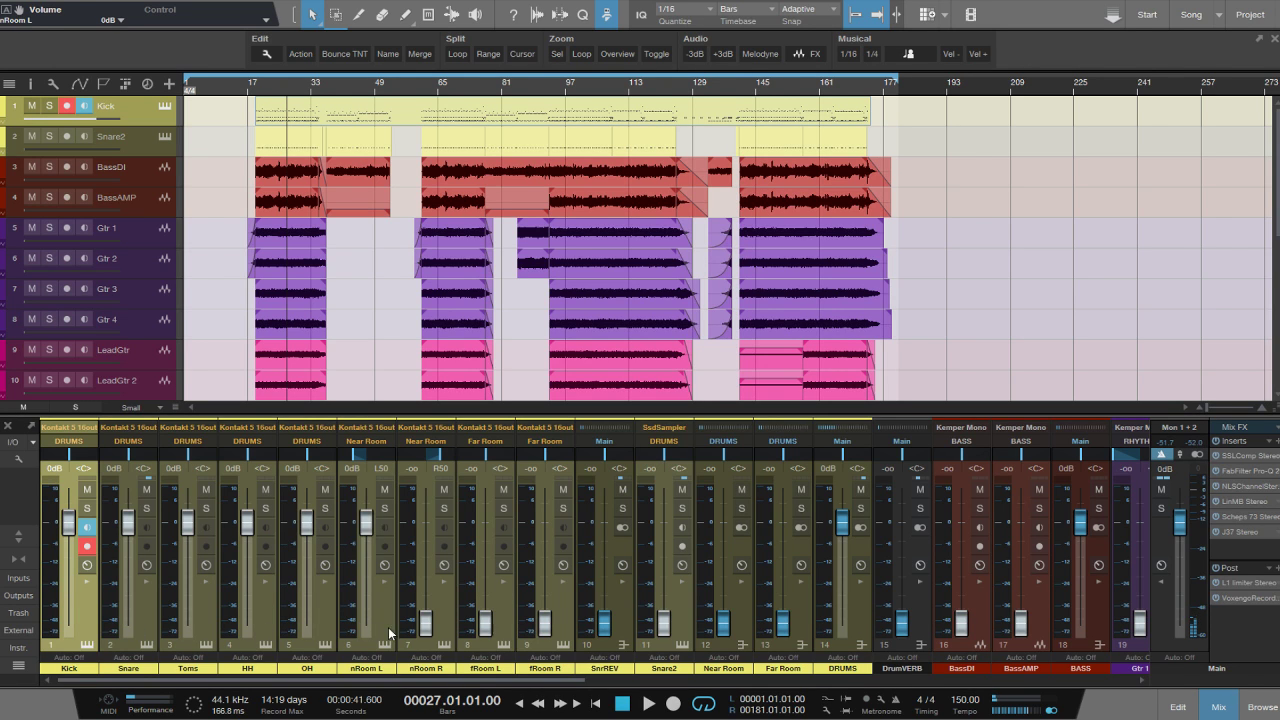
alt+click(426, 624)
Reset the fRoom L and fRoom R faders and the Near Room and Far Room bus faders to 0 dB.
click(480, 626)
alt+click(484, 625)
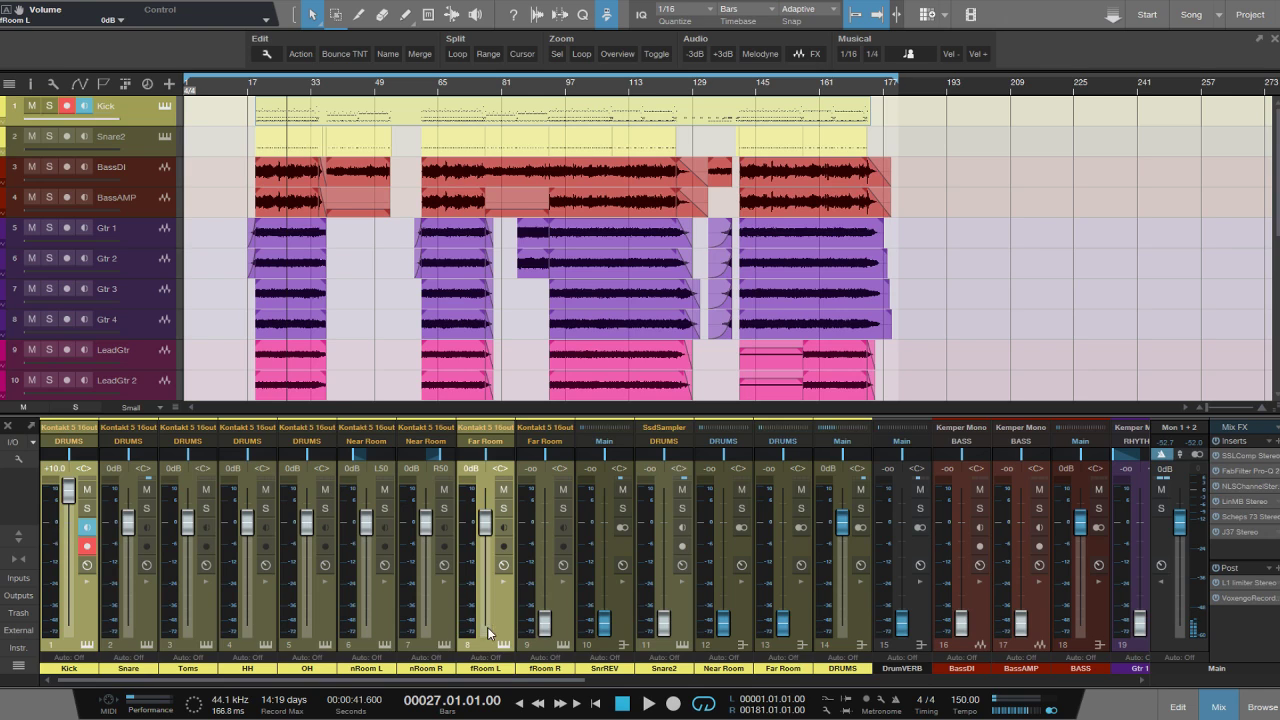
alt+click(545, 623)
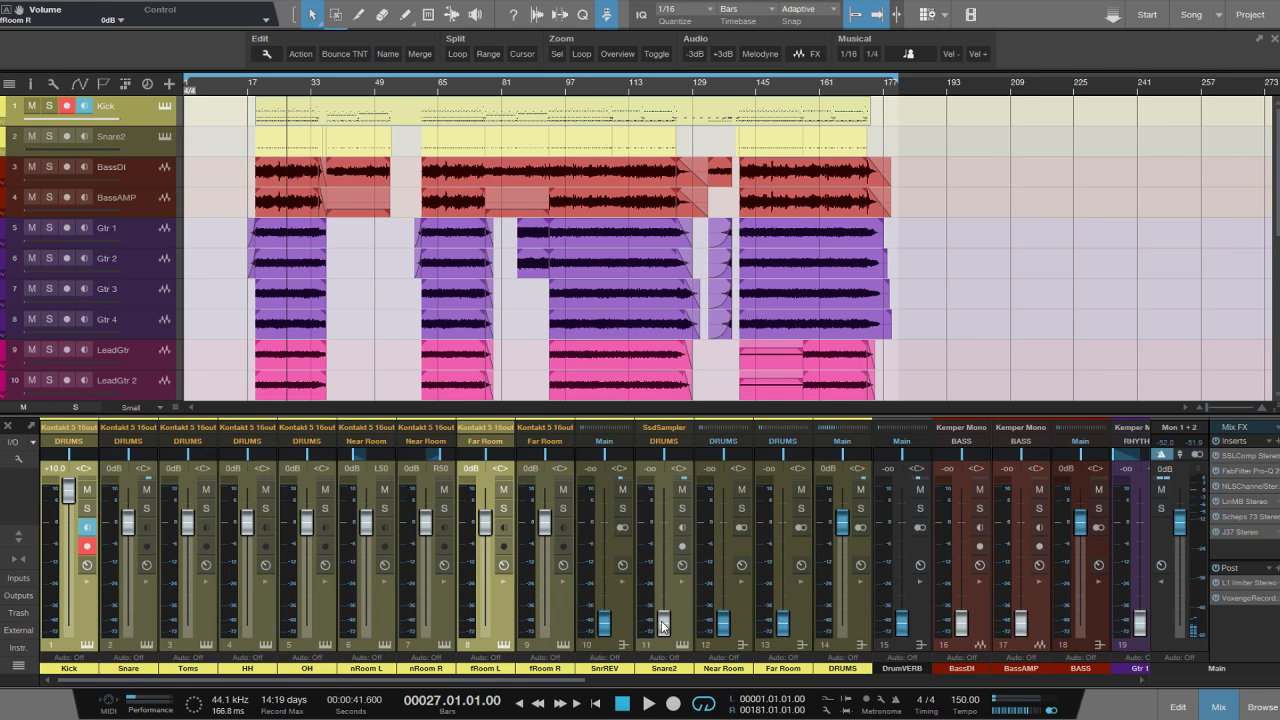
alt+click(724, 626)
alt+click(784, 626)
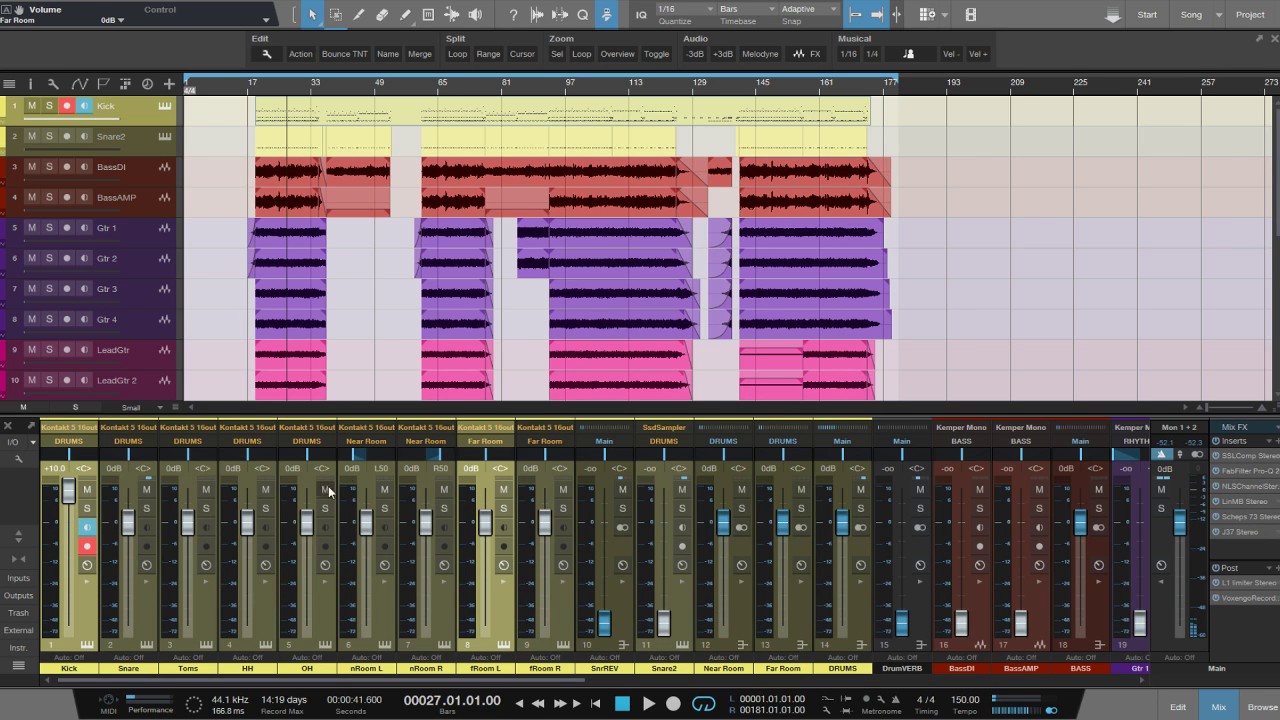
Turn off record arming on the Snare2 channel and reset the Kick fader to 0 dB.
click(684, 620)
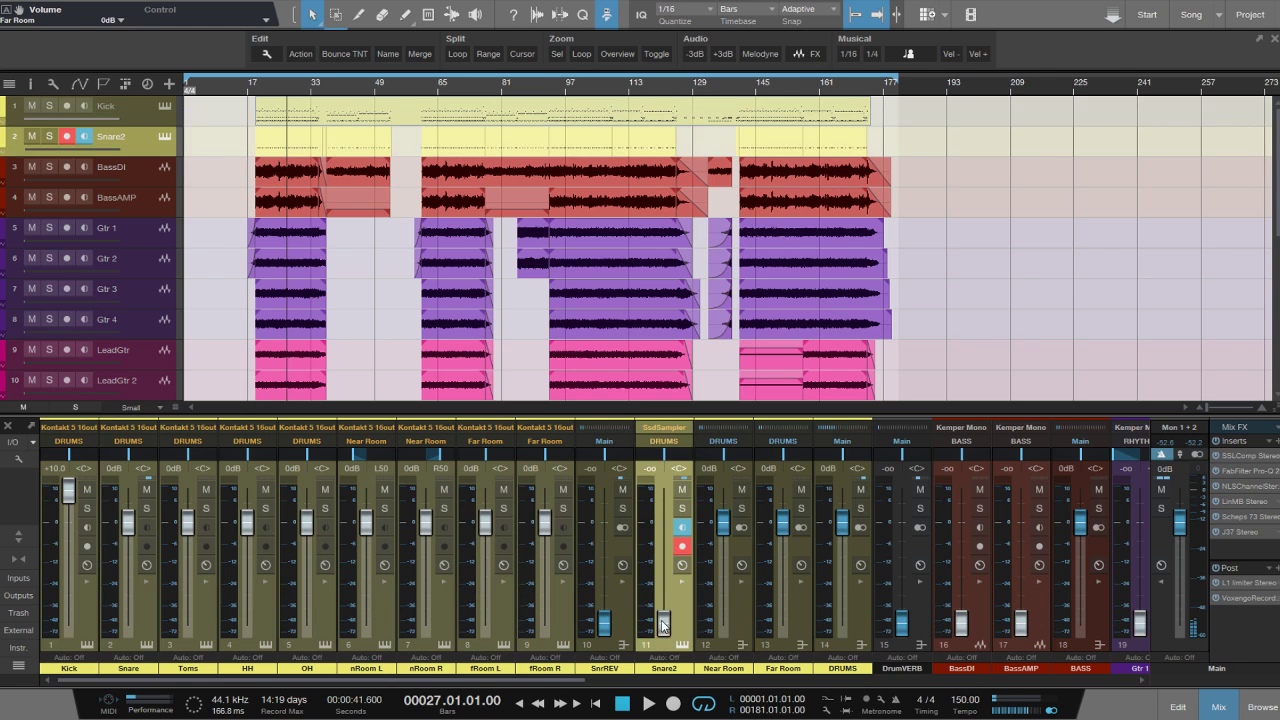
click(682, 546)
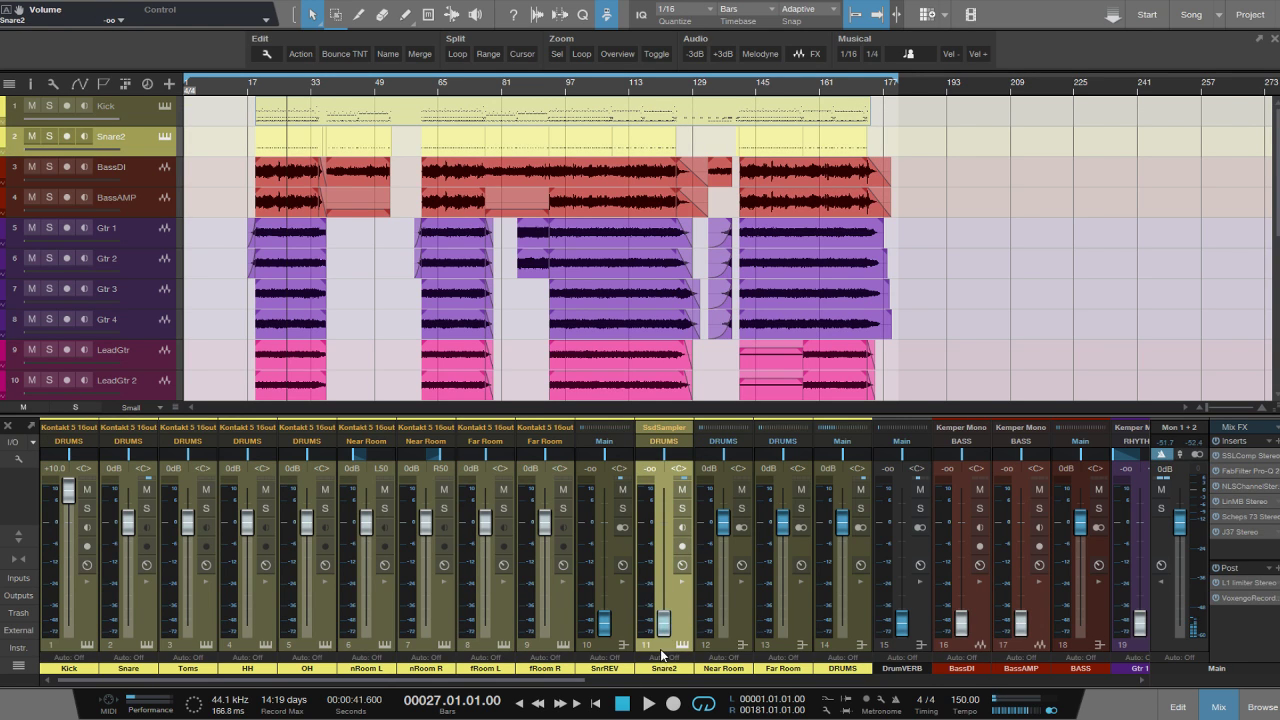
click(92, 626)
alt+click(68, 492)
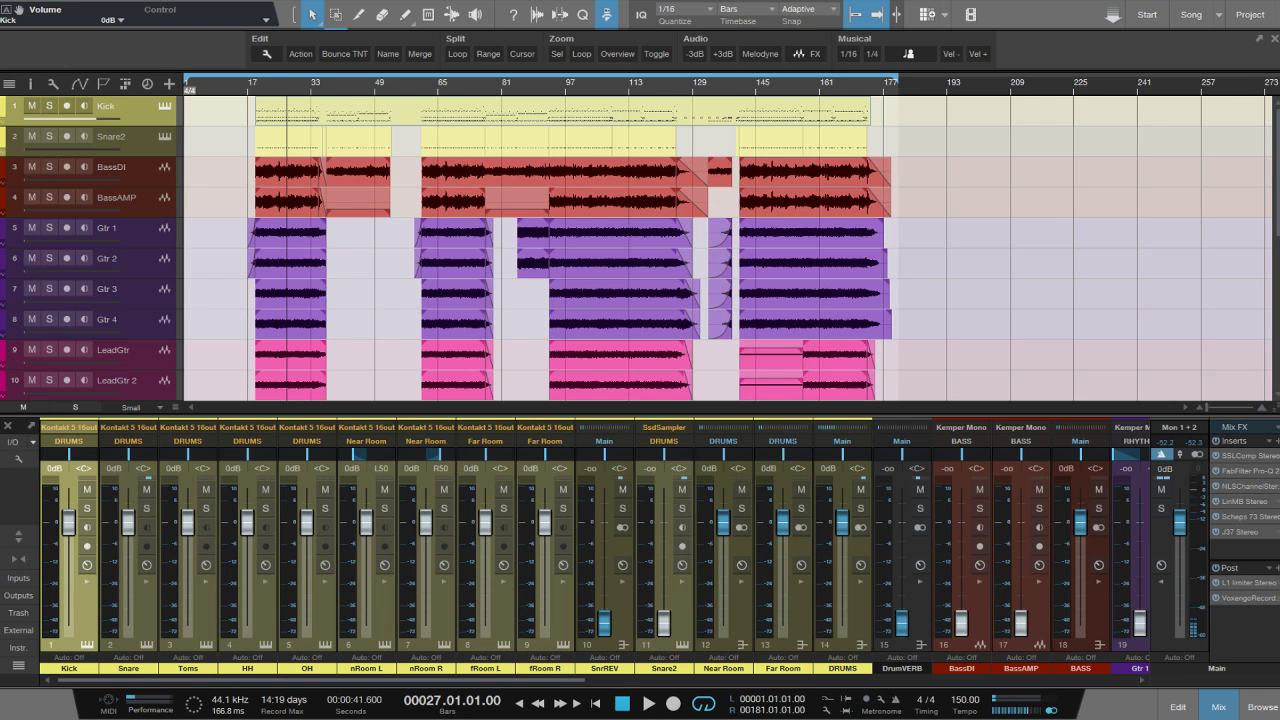
Set the loop range from bar 19 to bar 35 and start playback of the drums.
drag(259, 86, 265, 134)
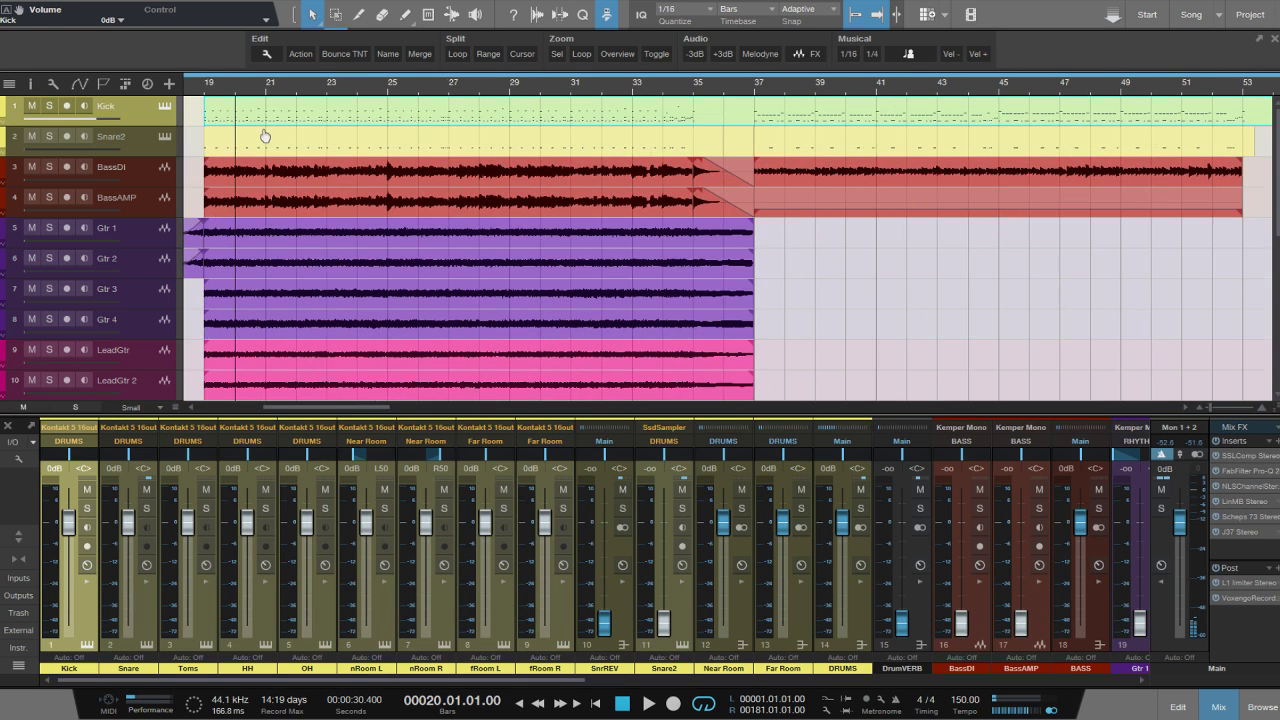
drag(212, 72, 694, 72)
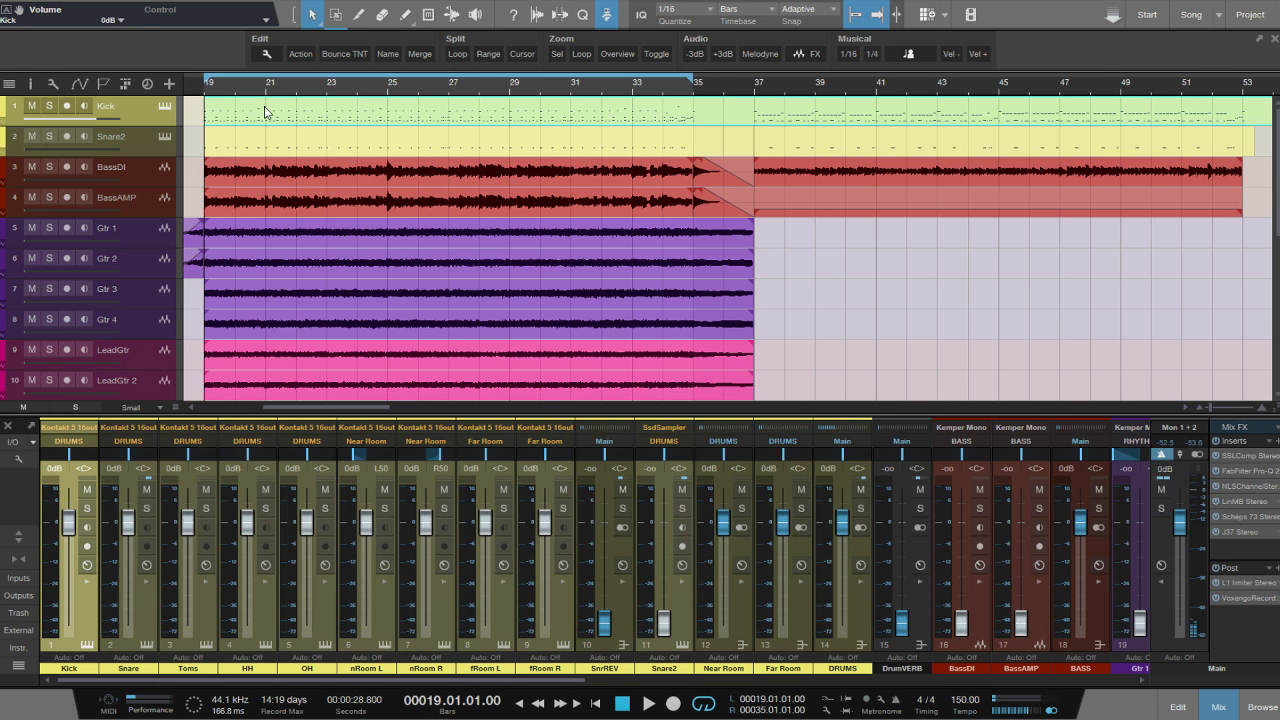
key(space)
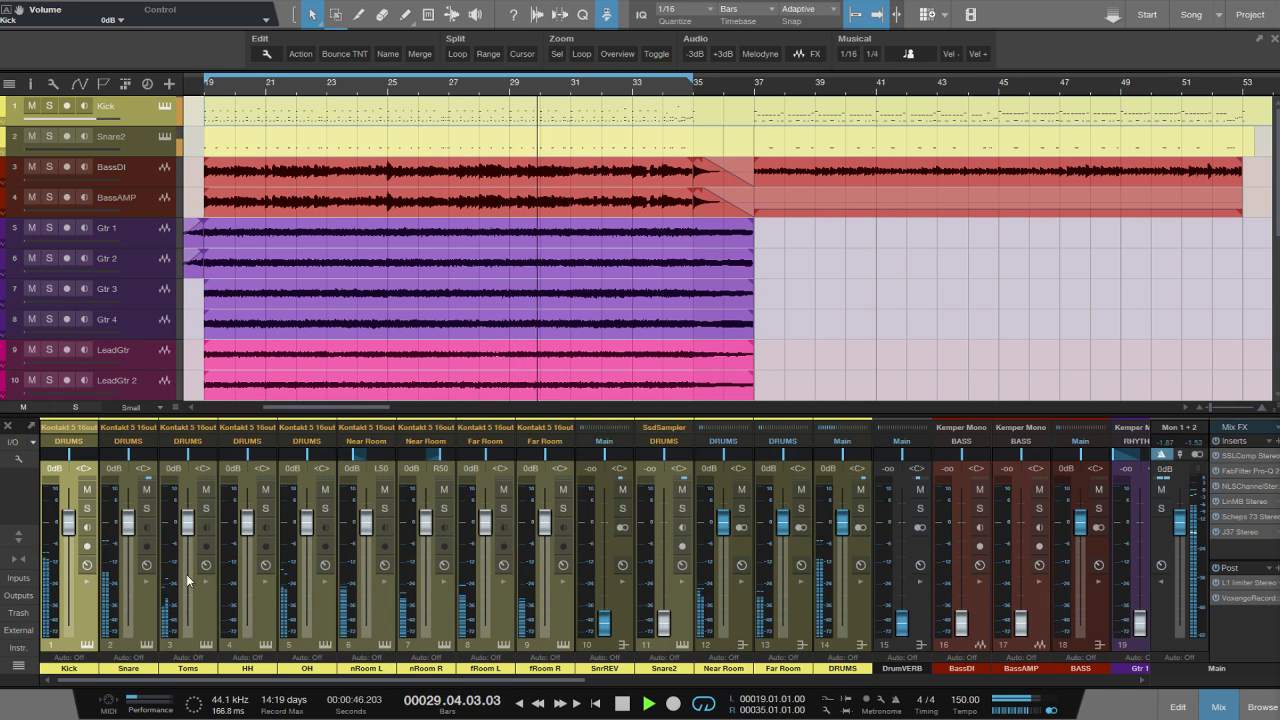
Search the effects for "ssl", insert SSLGChannel Stereo on the OH channel and place its window fully in view.
double_click(322, 618)
key(F5)
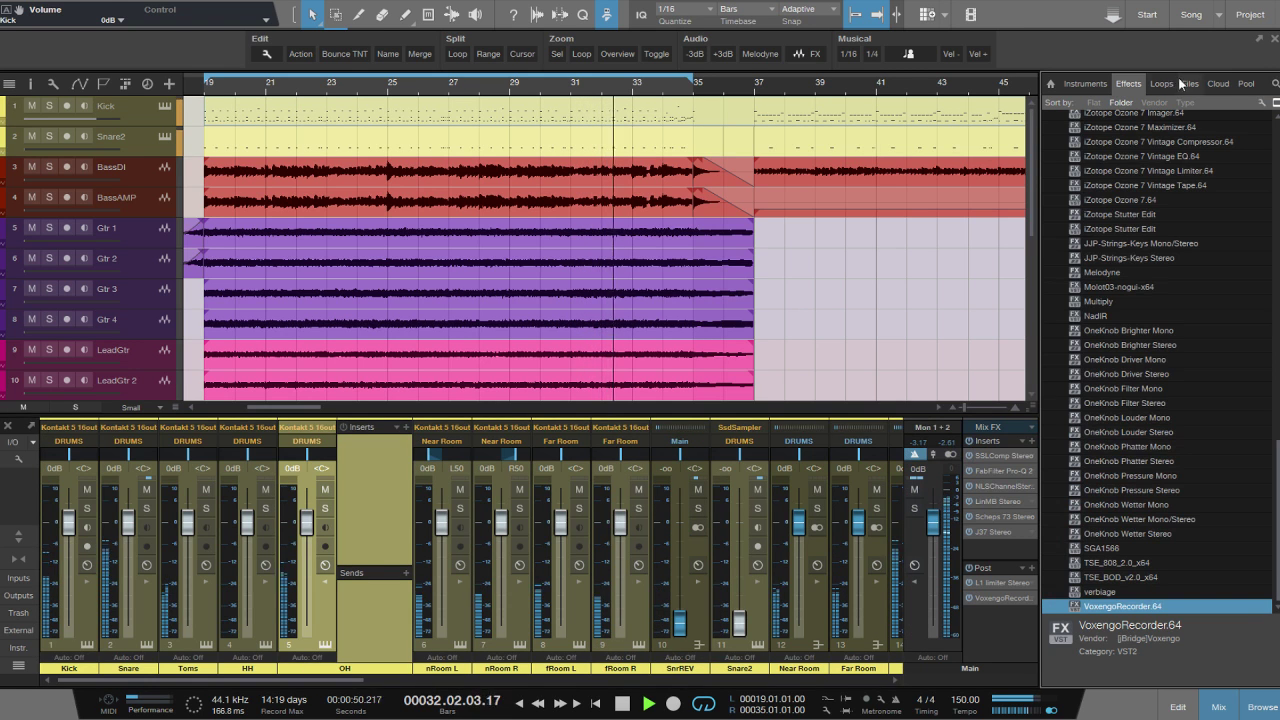
scroll(1157, 360, up, 10)
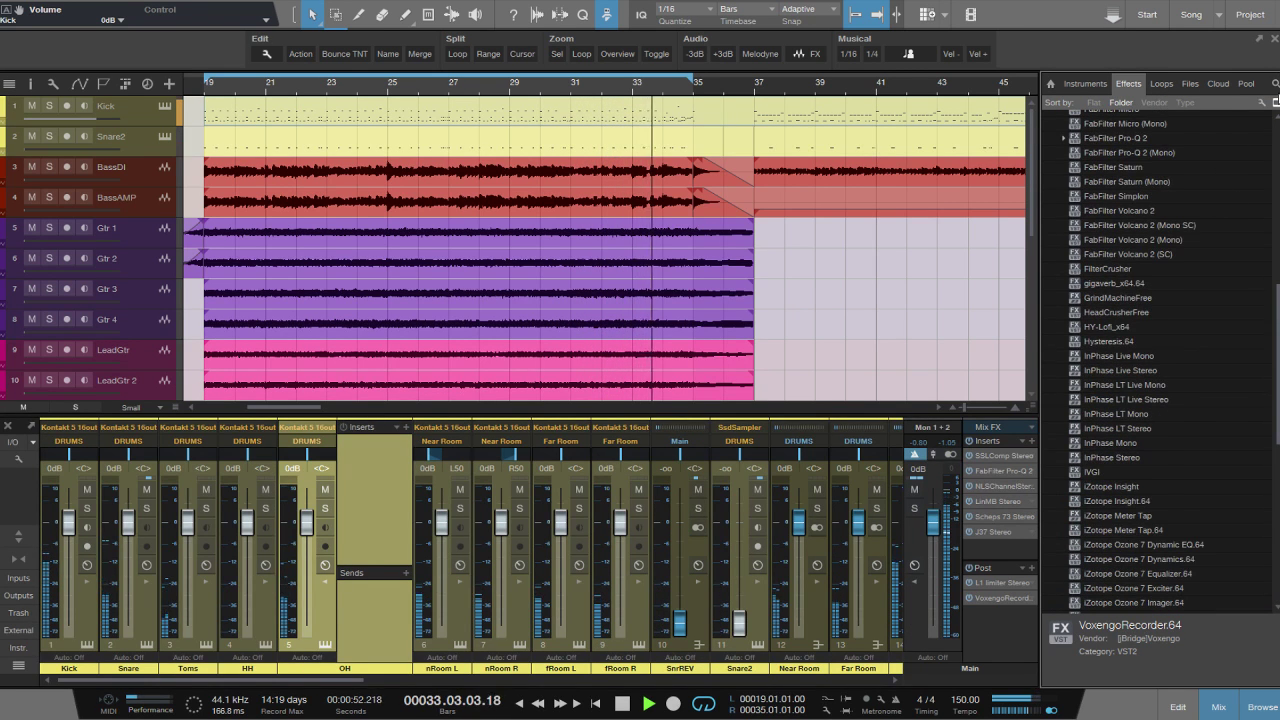
click(1275, 84)
text(ssl)
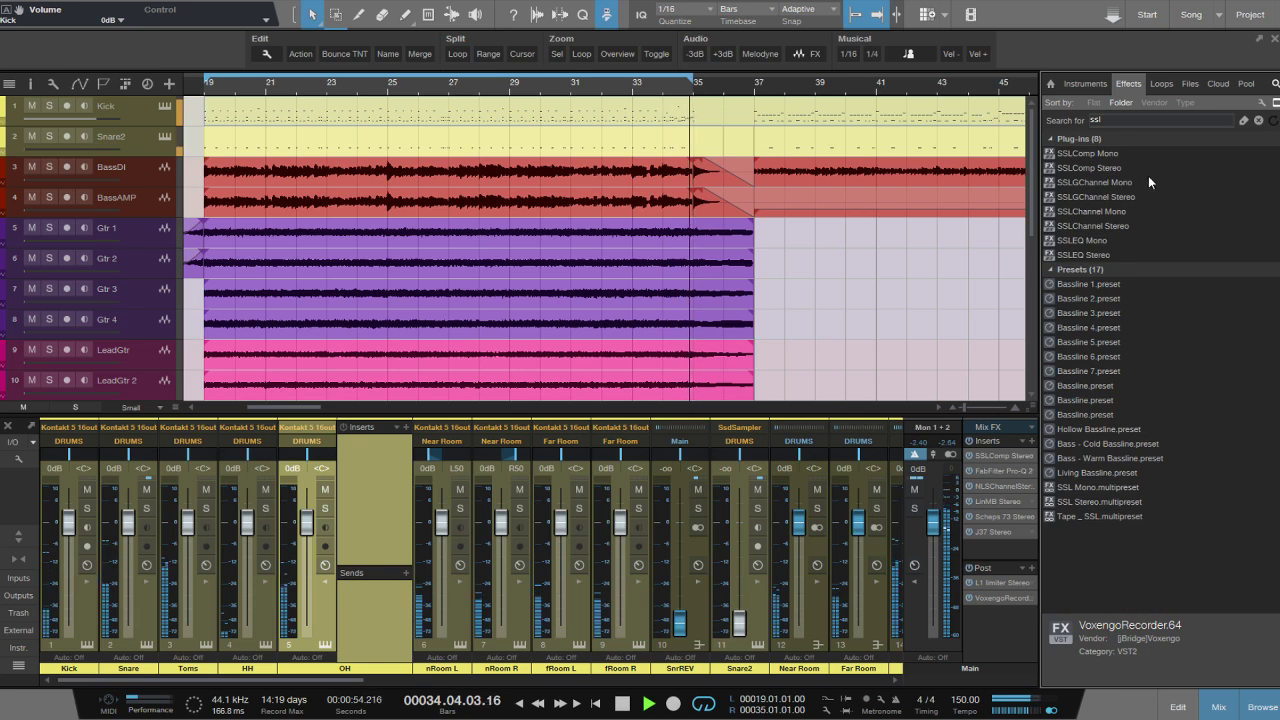
drag(1093, 196, 370, 500)
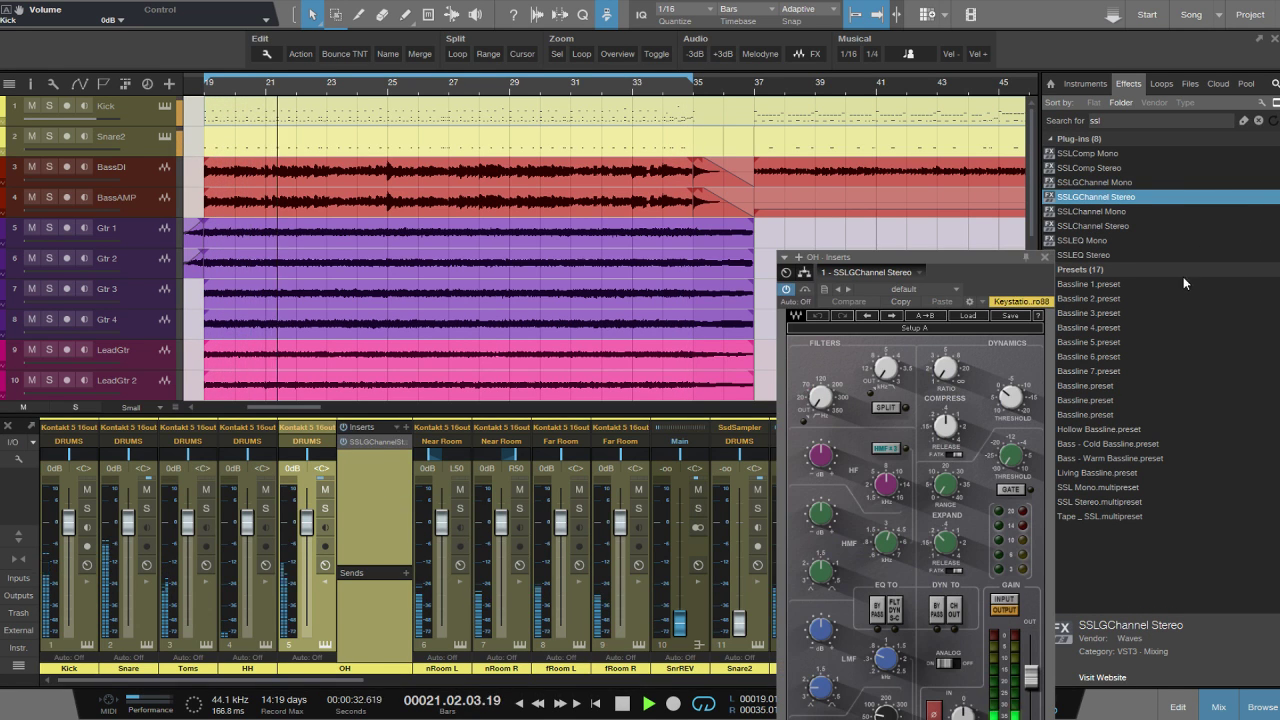
key(F5)
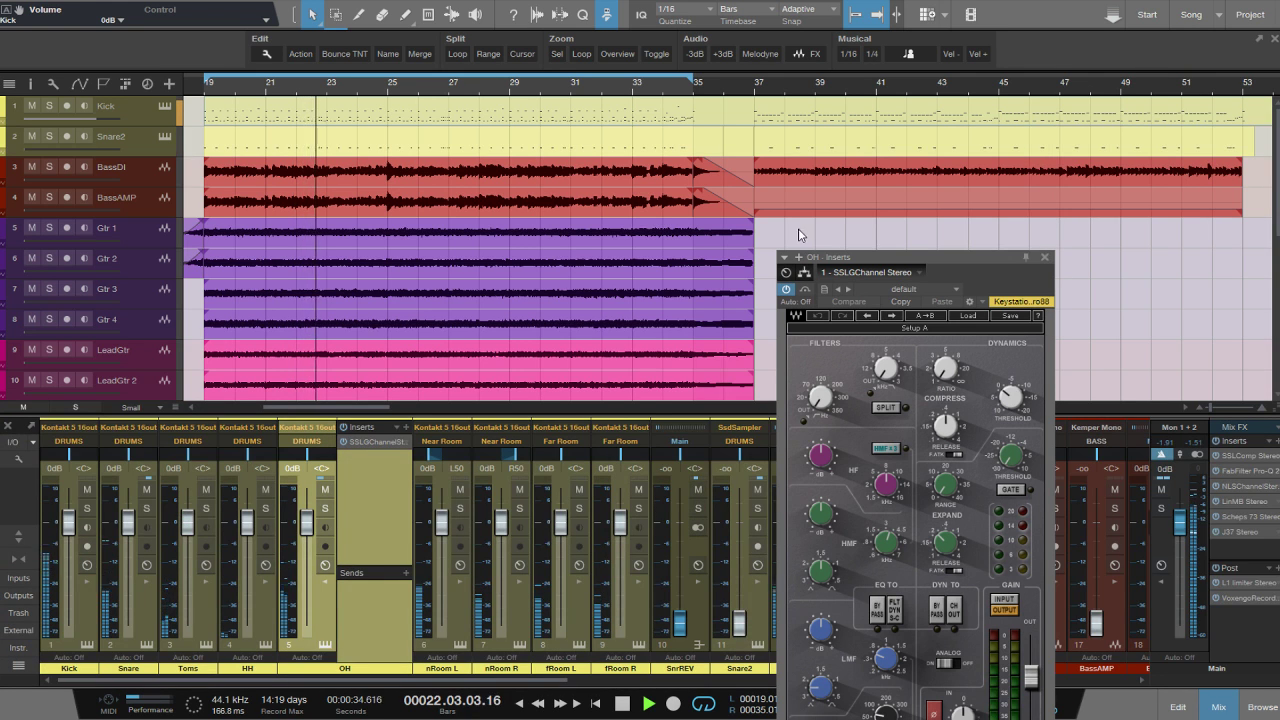
drag(937, 275, 883, 126)
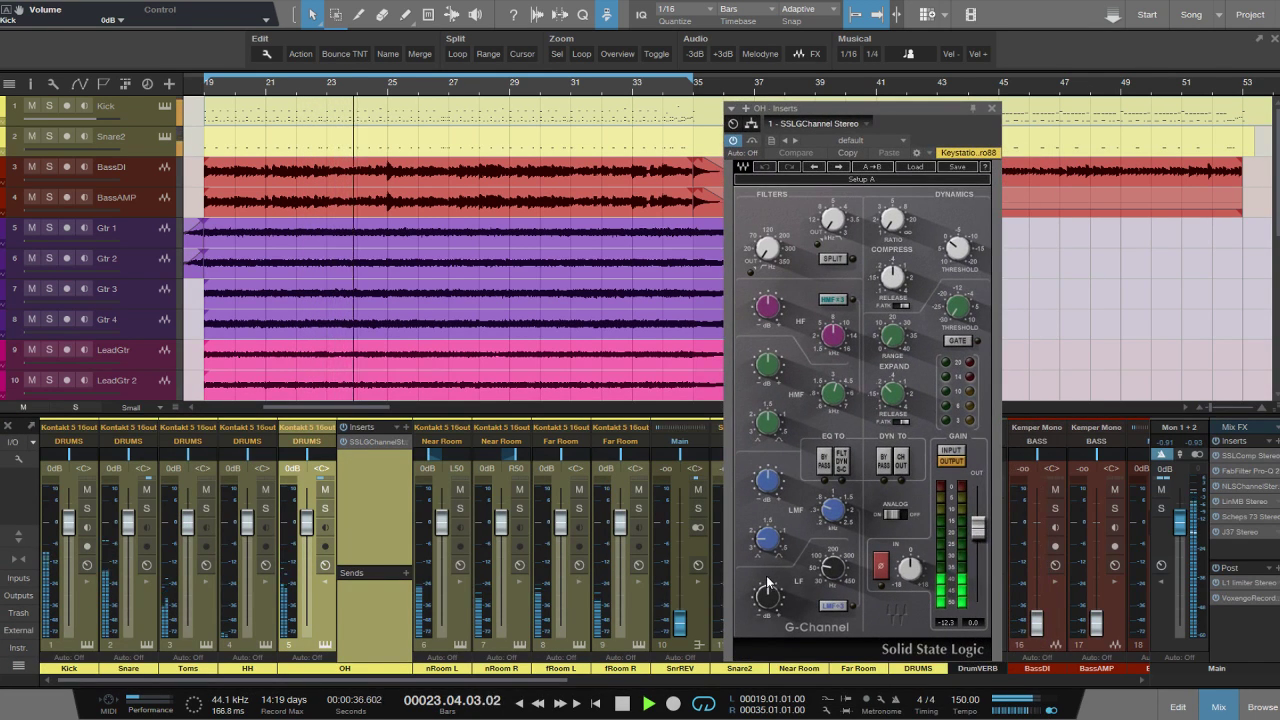
Solo the OH channel and set the channel strip's high-pass filter to about 346 Hz, comparing it with the filter out.
drag(767, 249, 767, 208)
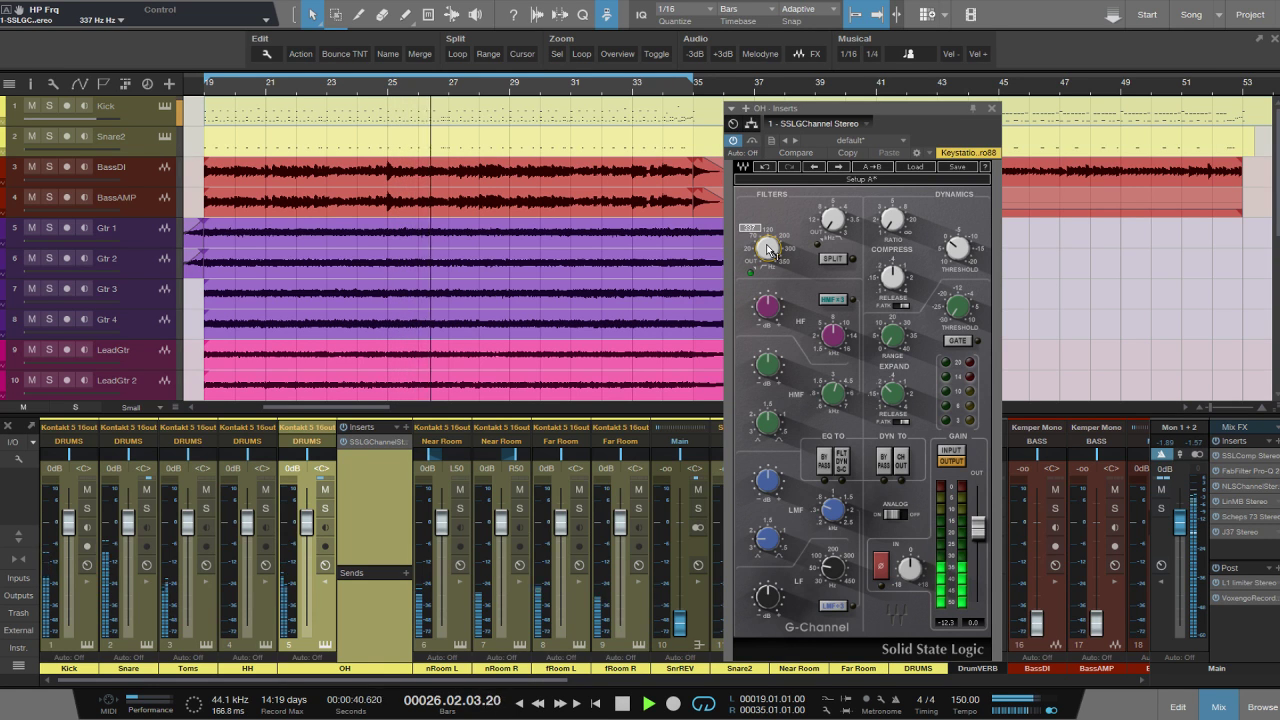
drag(767, 249, 767, 238)
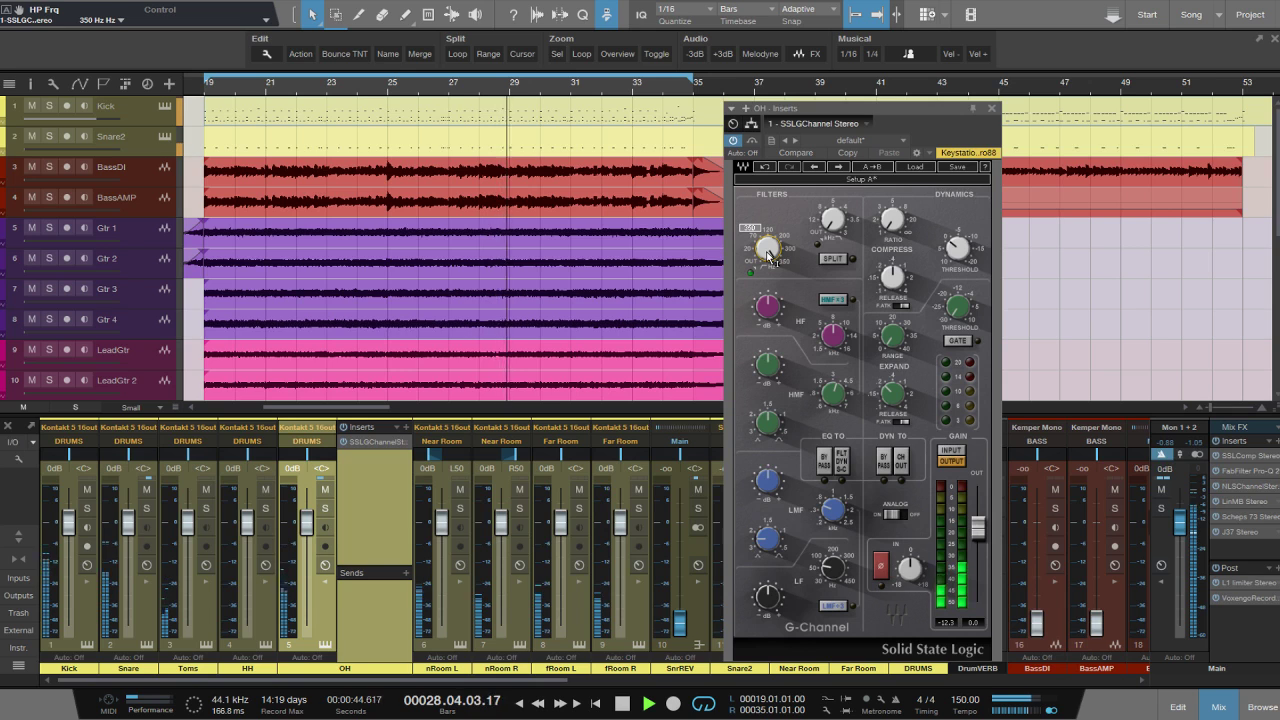
click(324, 508)
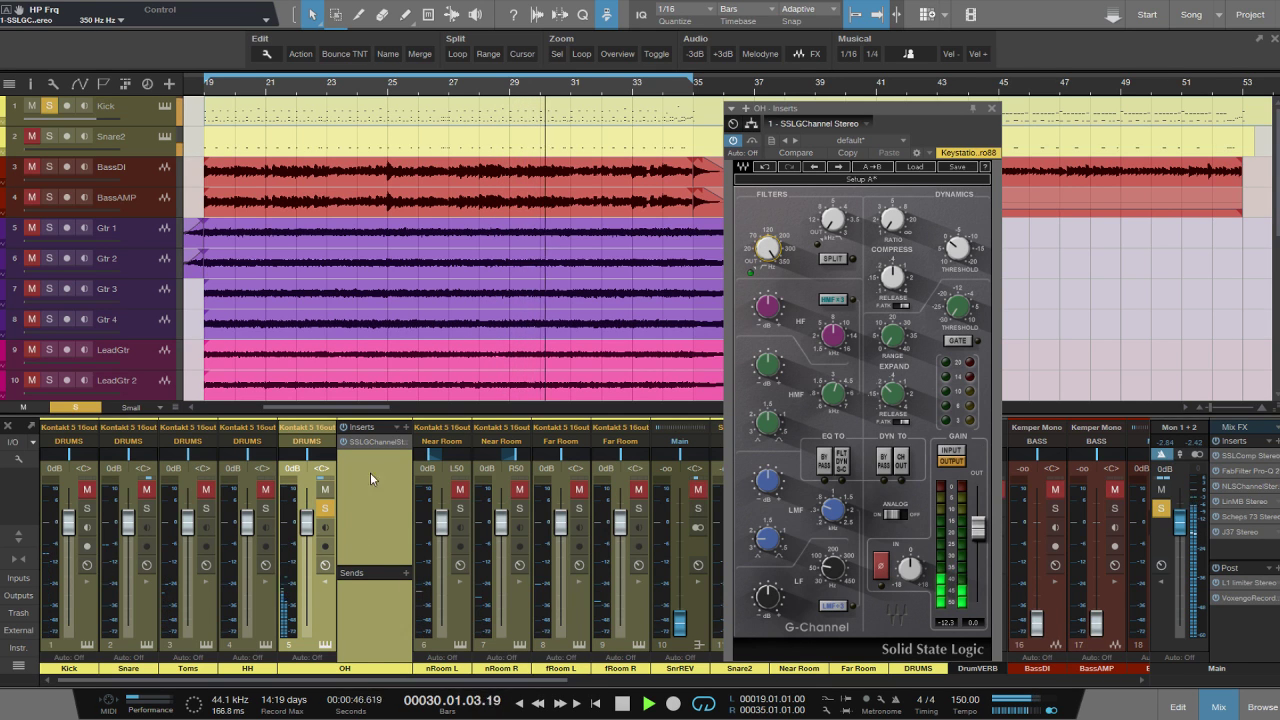
drag(765, 246, 765, 266)
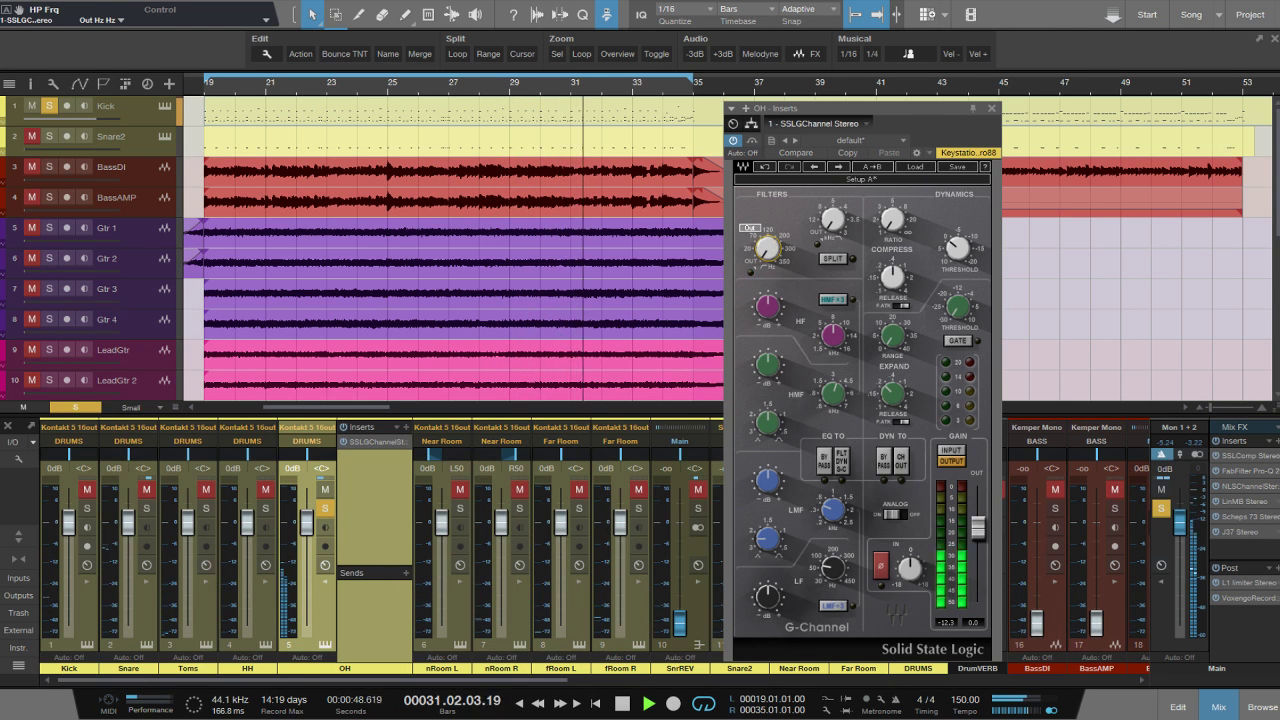
drag(767, 248, 767, 208)
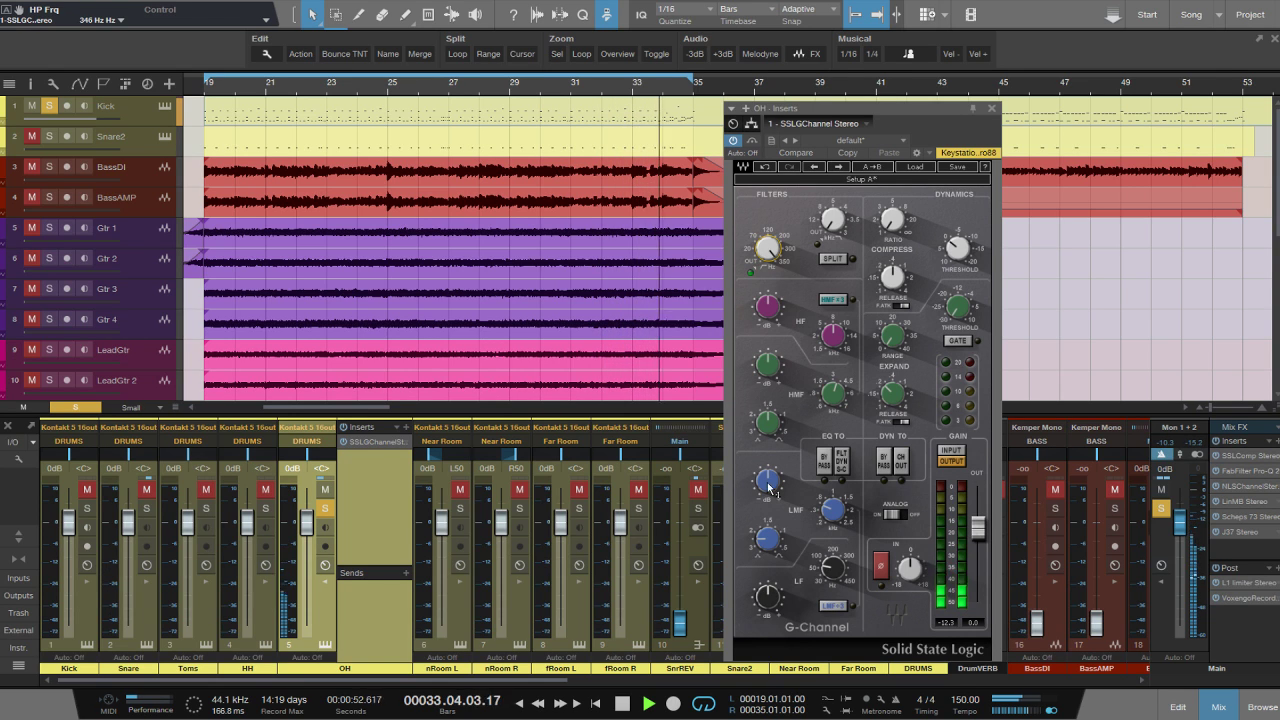
Cut the OH channel's low-mid EQ band by 3.9 dB at 0.25 kHz.
click(833, 510)
mouse_move(833, 510)
mouse_down()
mouse_move(833, 496)
mouse_move(833, 512)
mouse_up()
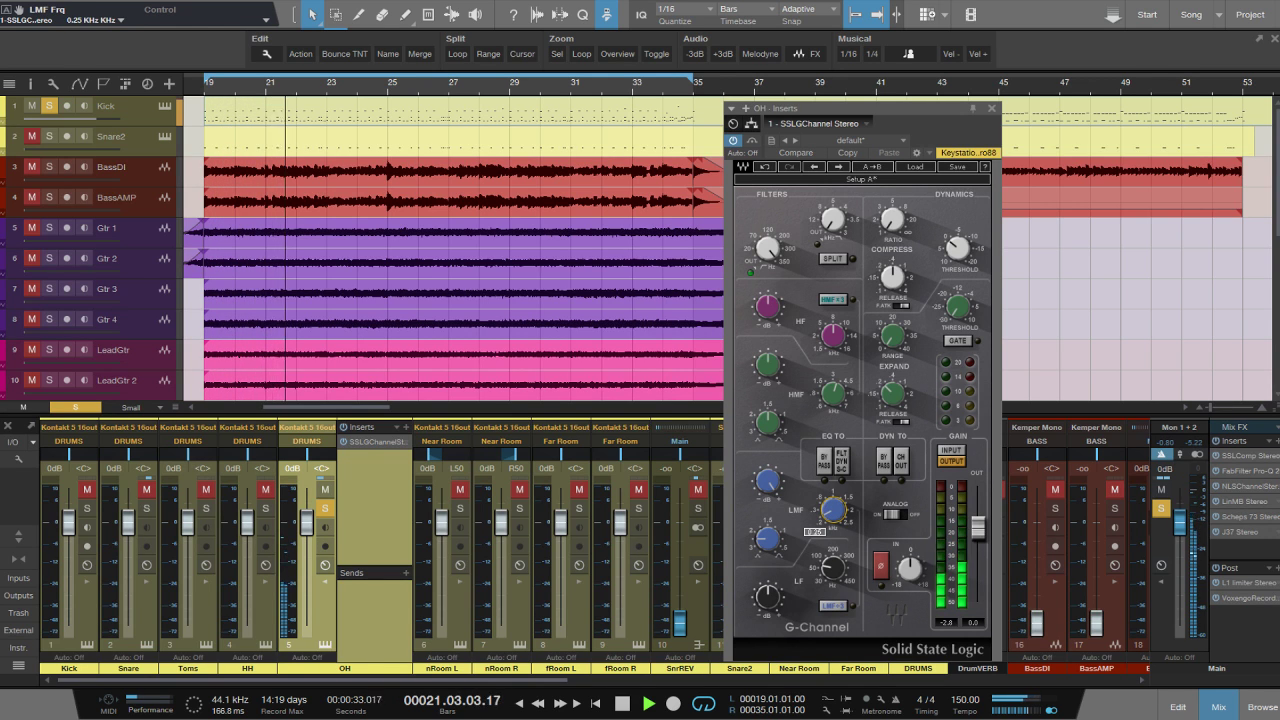
click(768, 481)
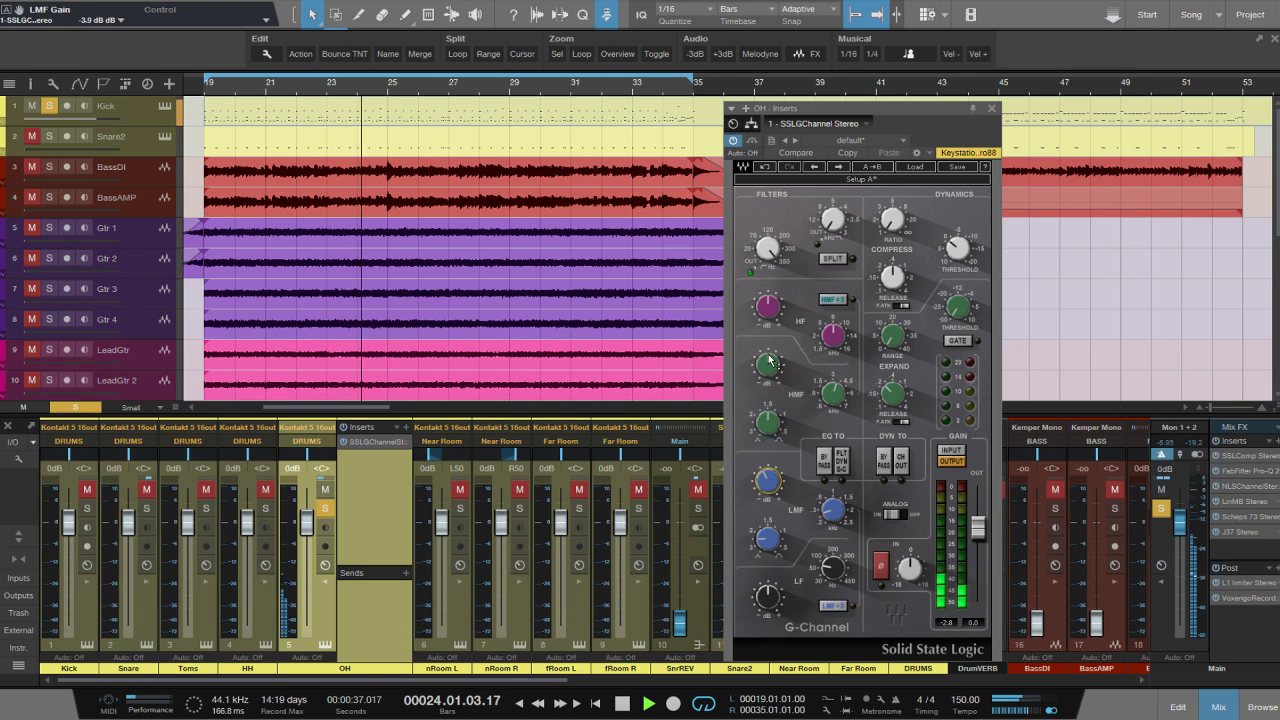
Cut the OH high-mid band by 2.6 dB at 3.35 kHz, boost the HF band by 6.6 dB and close the plug-in.
drag(769, 368, 769, 310)
drag(768, 428, 833, 395)
click(833, 393)
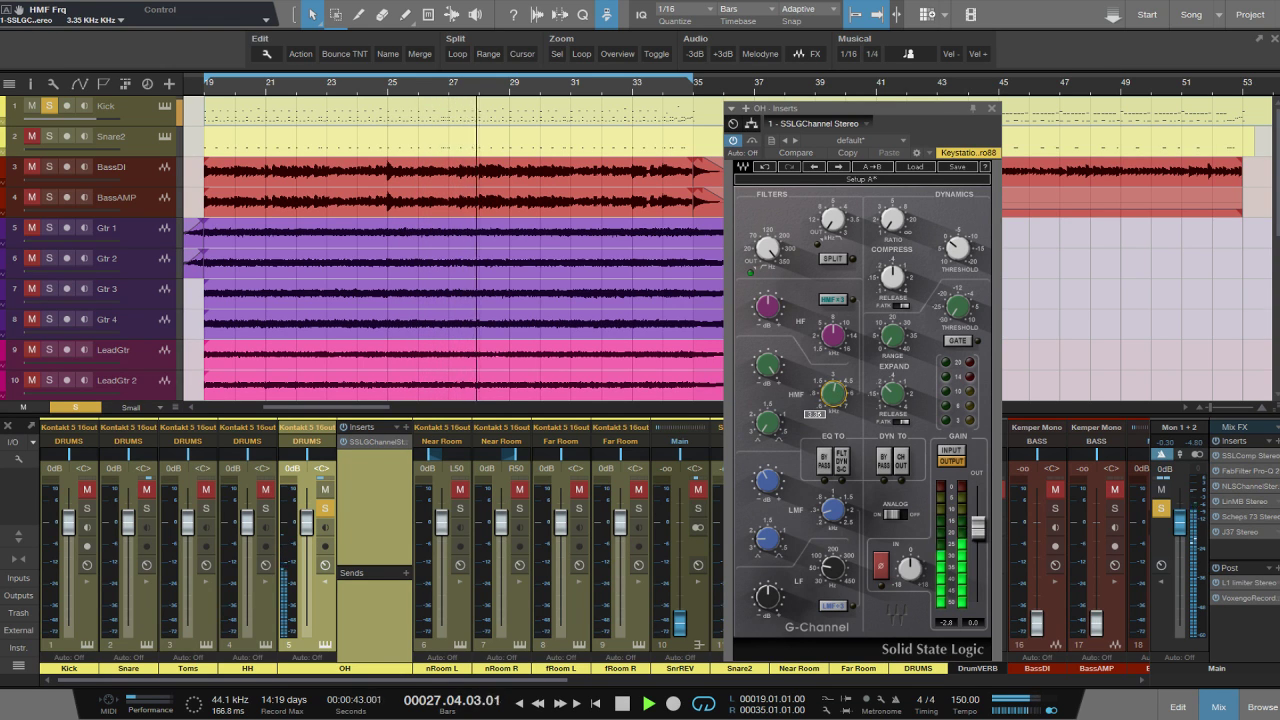
click(768, 365)
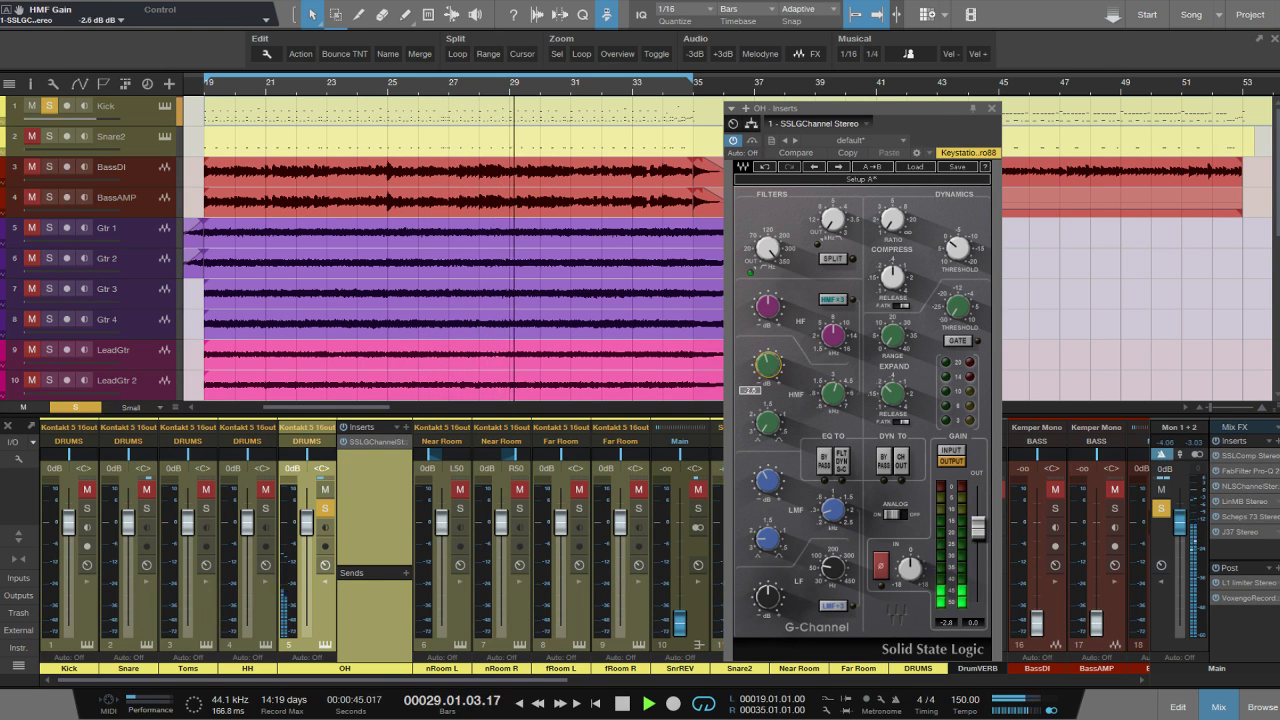
drag(777, 312, 777, 300)
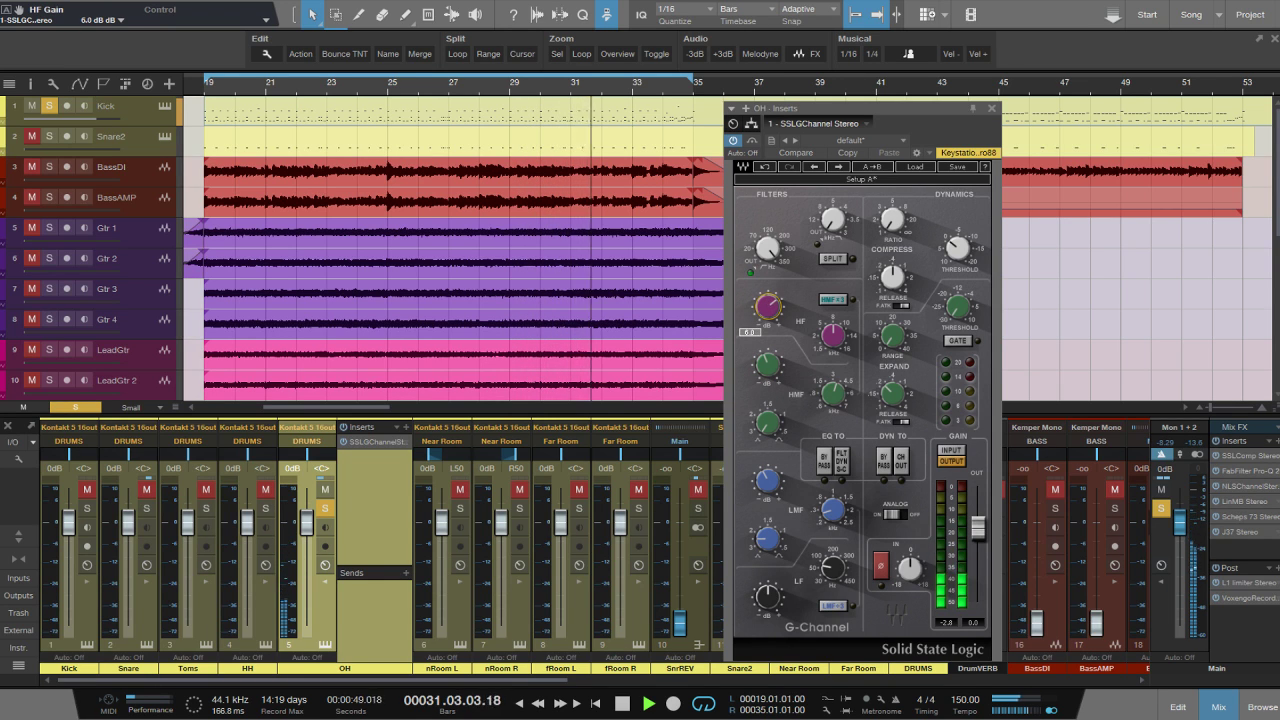
click(991, 108)
Search the effects for "l1" and insert L1 limiter Stereo after the channel strip on OH, in place of the mono version.
key(F5)
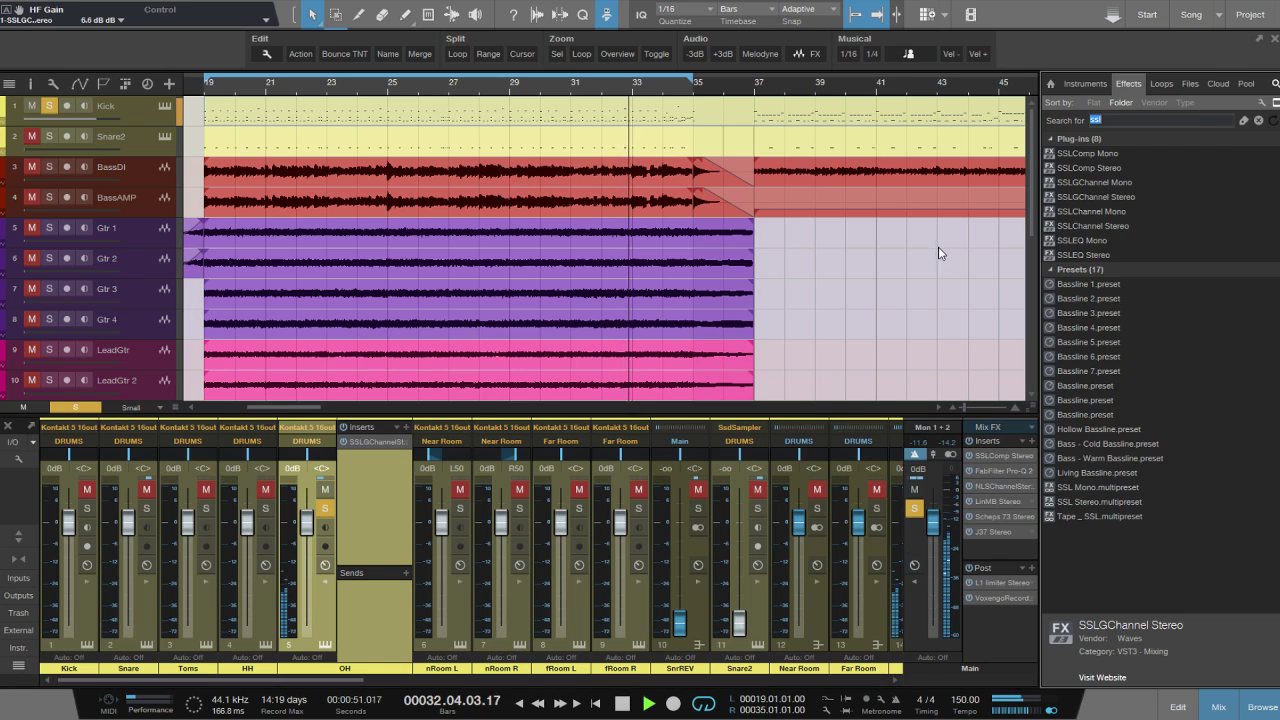
text(l1)
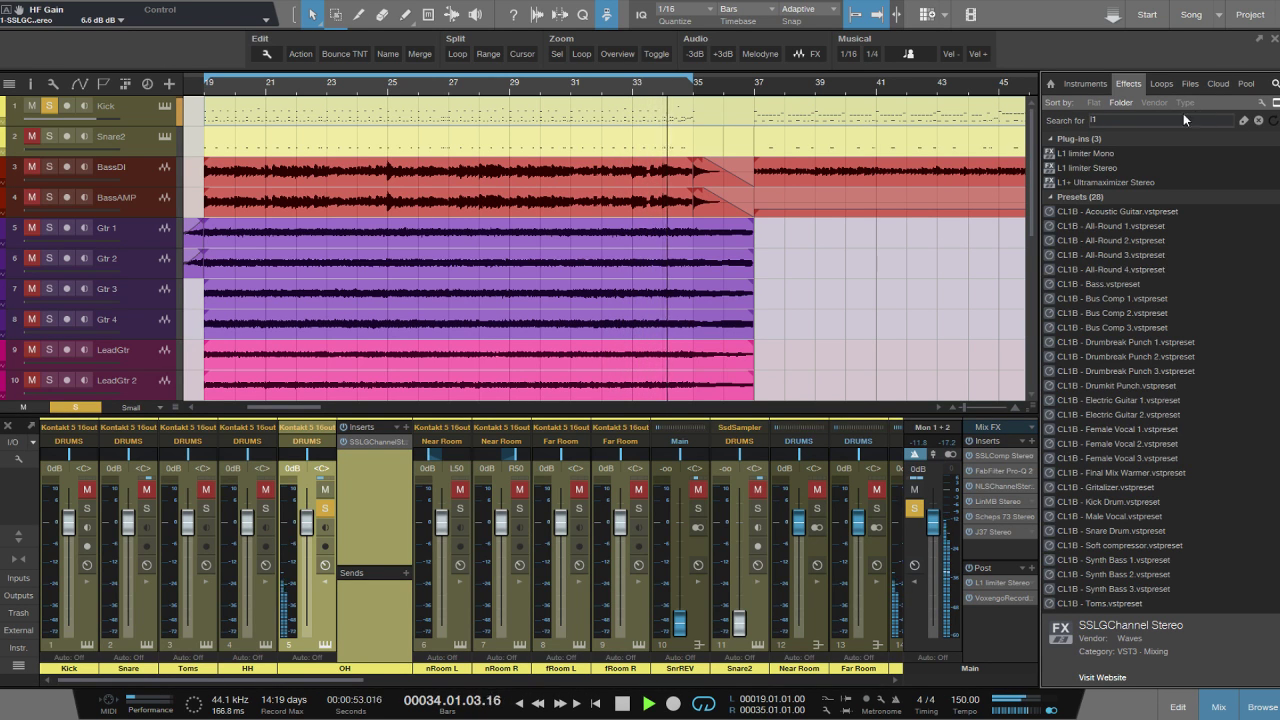
double_click(1090, 155)
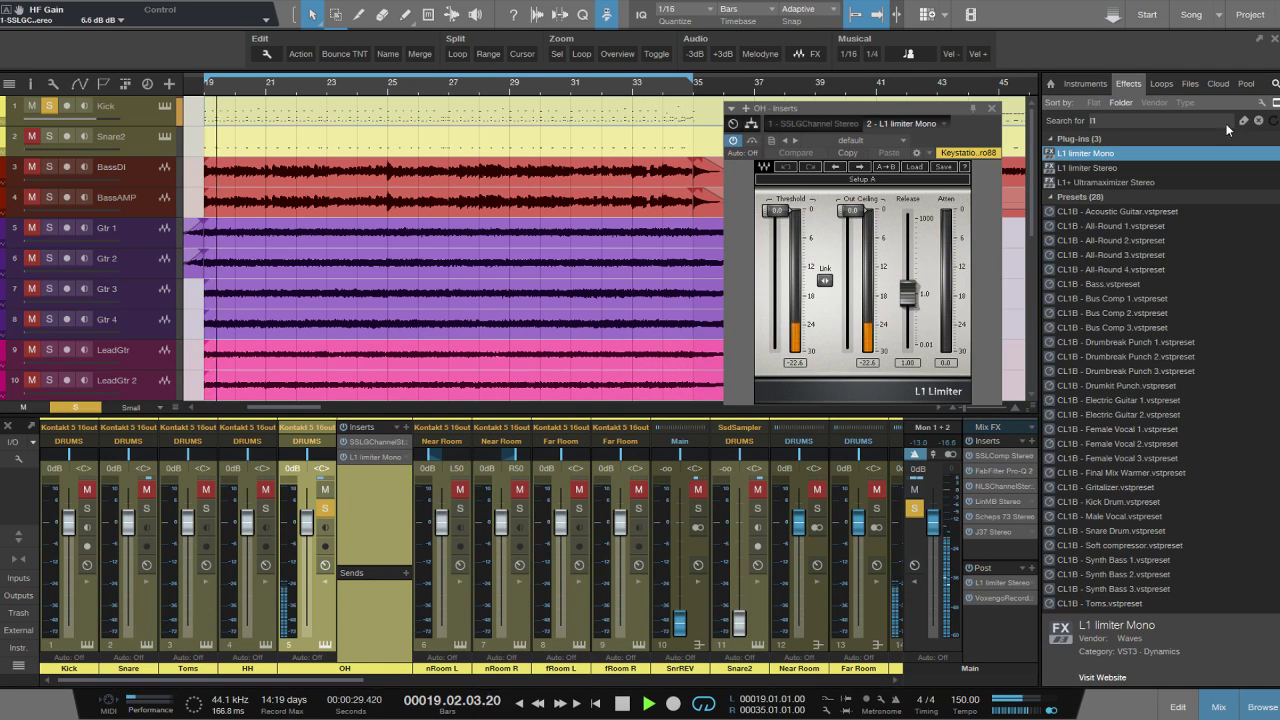
drag(1090, 168, 372, 462)
key(F5)
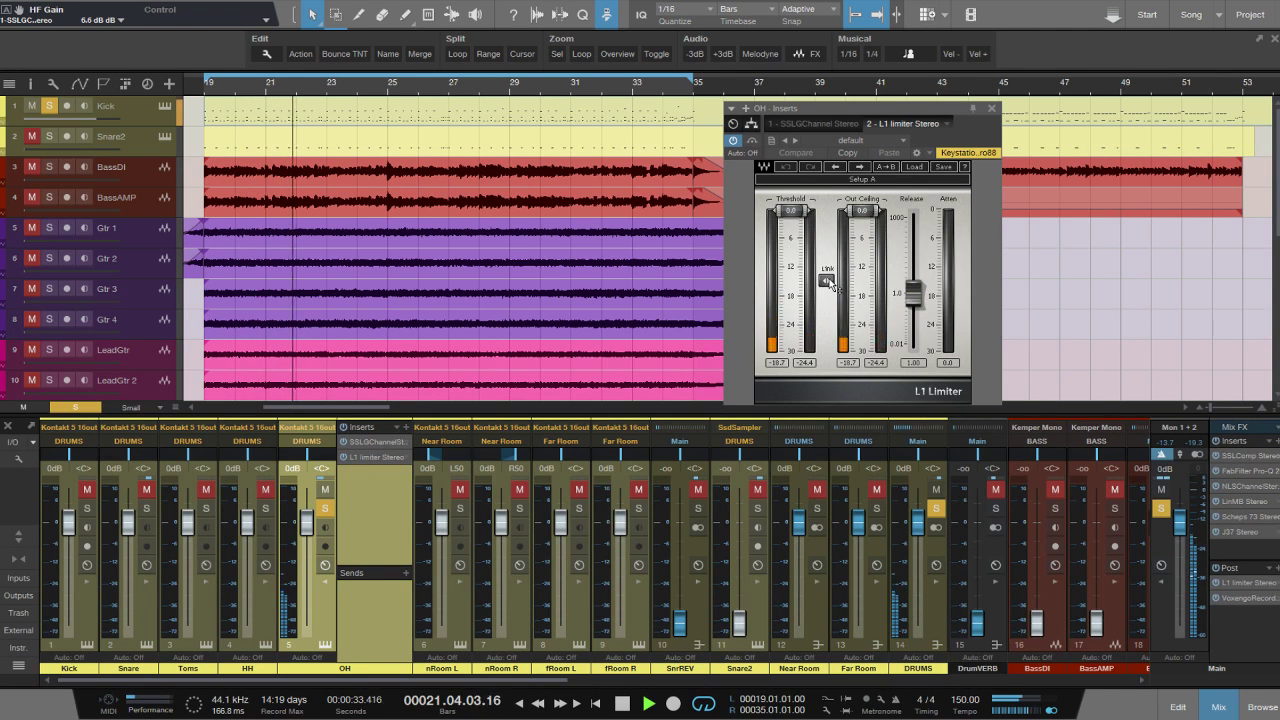
Lower the OH limiter's linked threshold and output ceiling to -29.1 dB.
drag(826, 283, 826, 344)
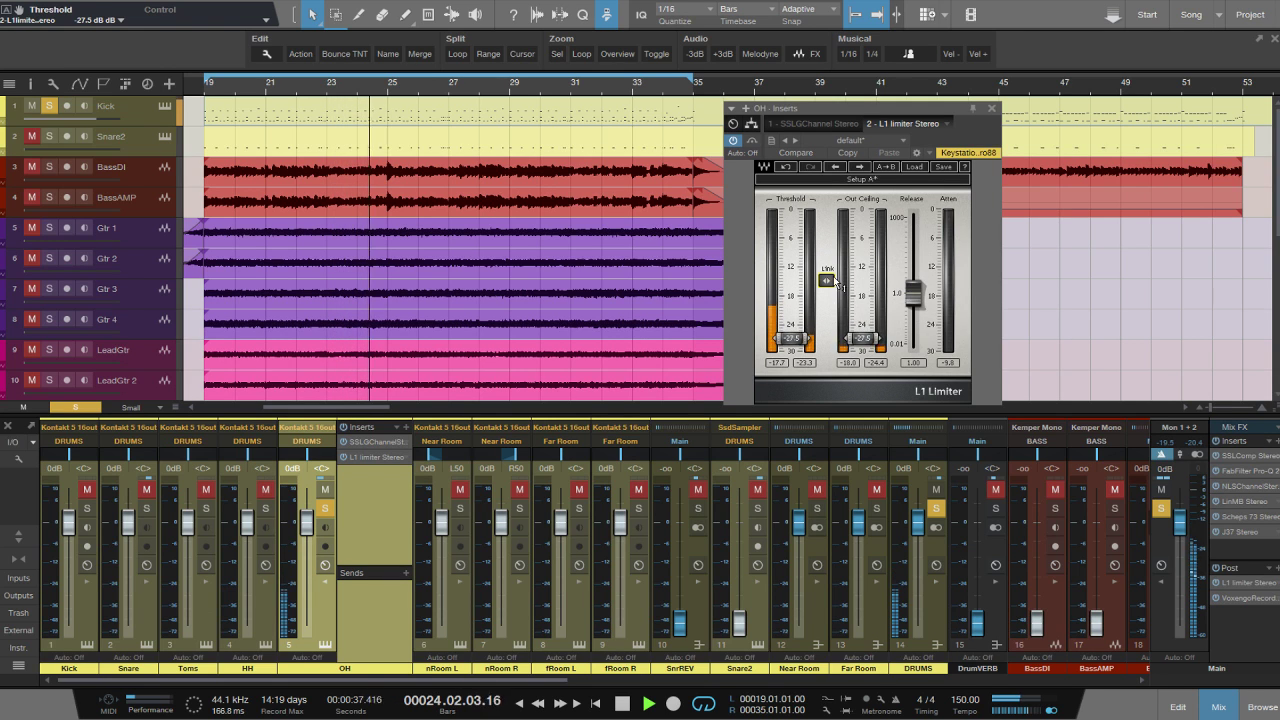
drag(836, 283, 826, 288)
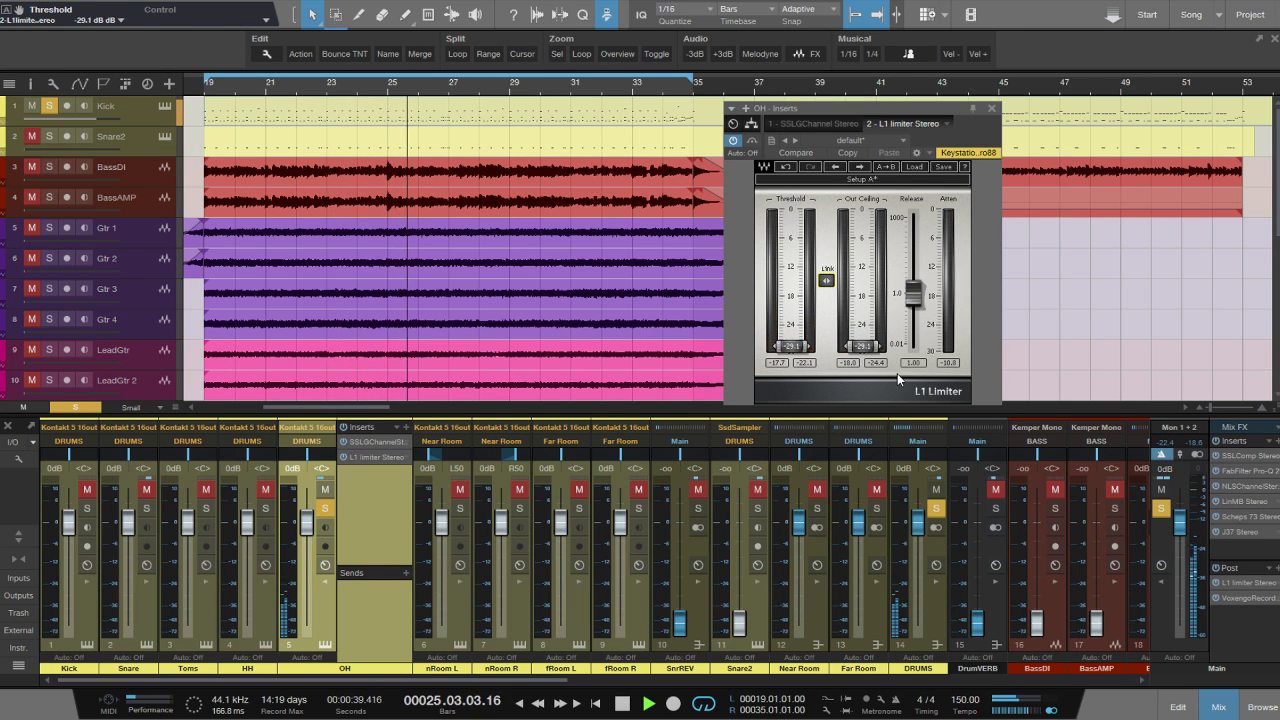
Raise the OH limiter's output ceiling to -21.3 dB, take OH out of solo and close the limiter.
drag(862, 346, 862, 309)
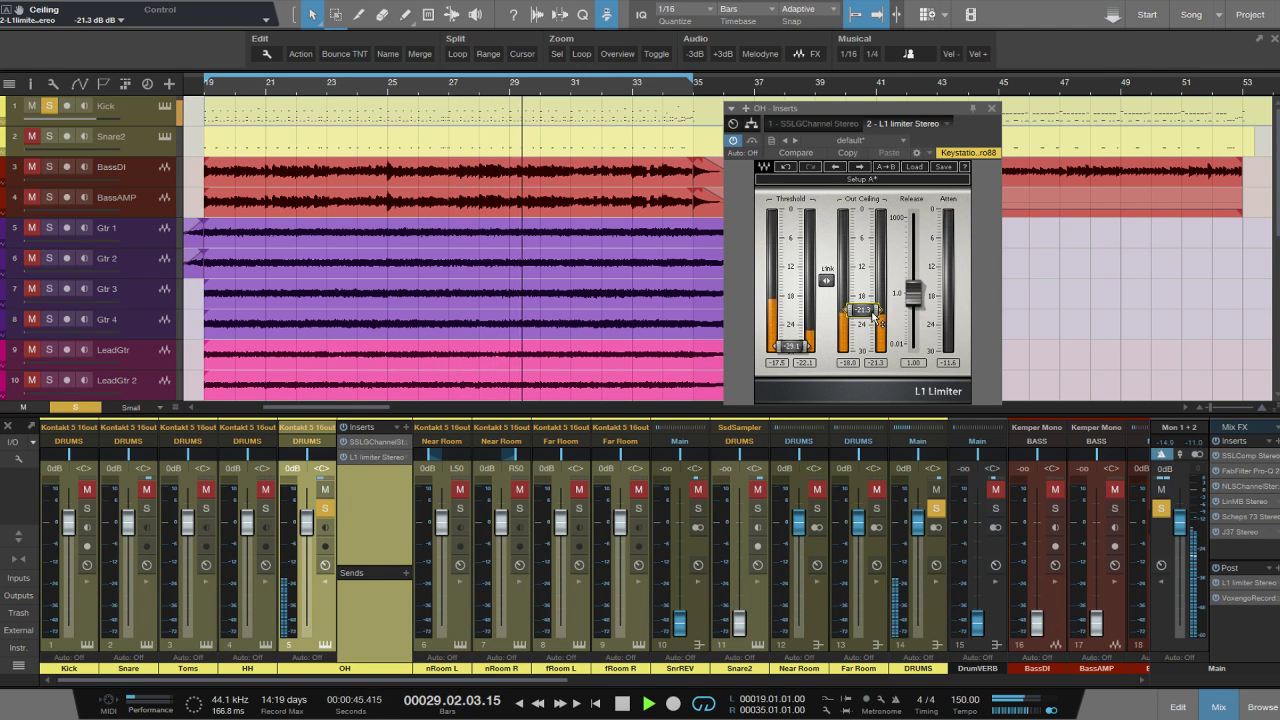
click(322, 511)
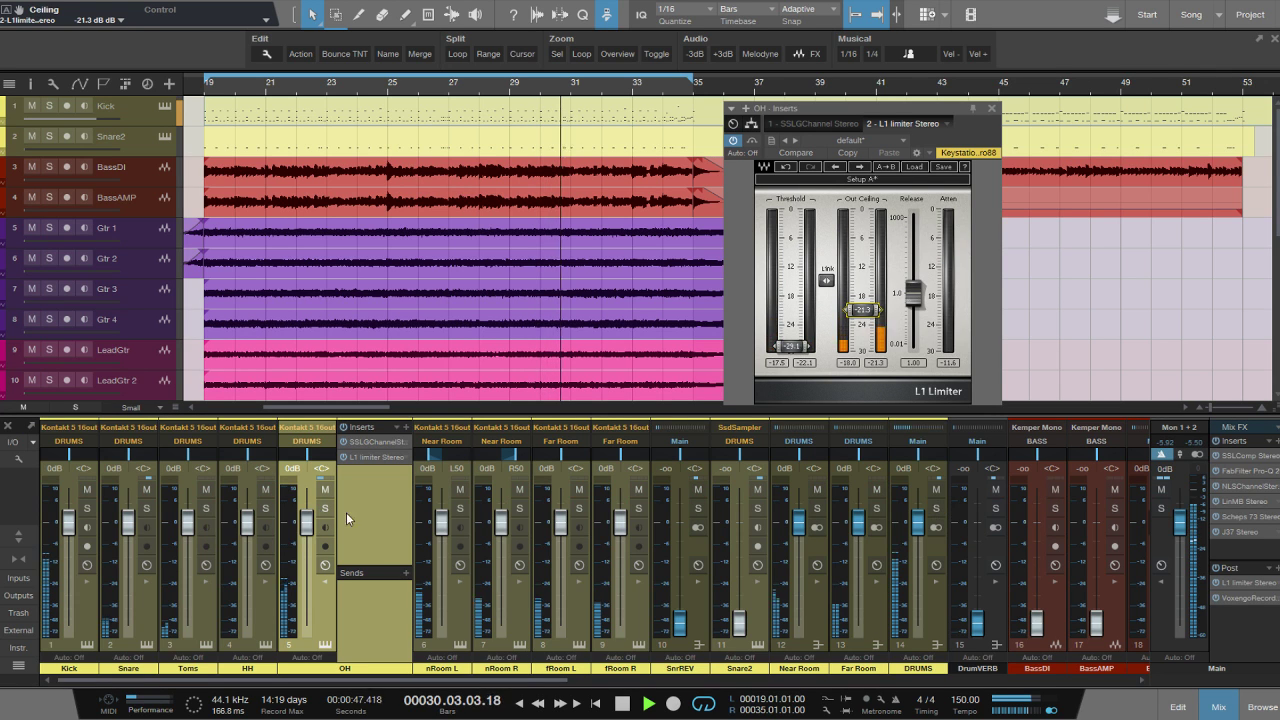
click(993, 108)
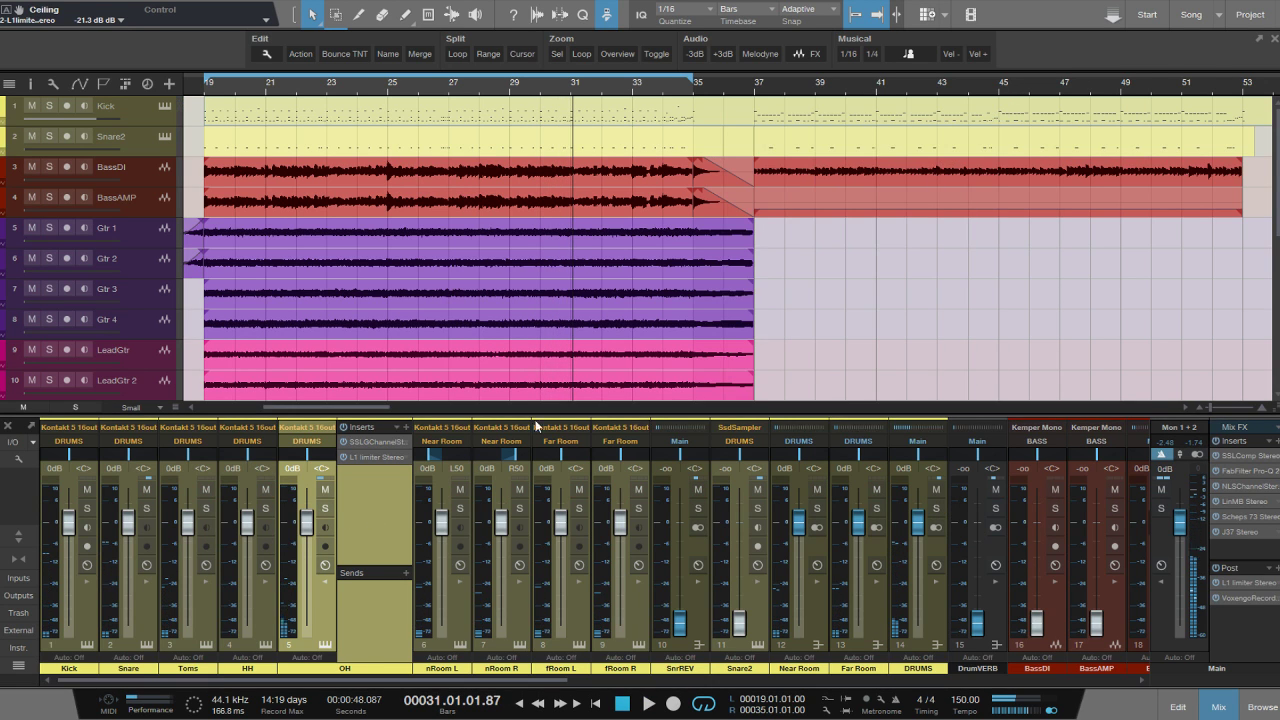
Play the full drum mix from about bar 23 and expand the Kick channel to show its inserts.
drag(355, 414, 326, 414)
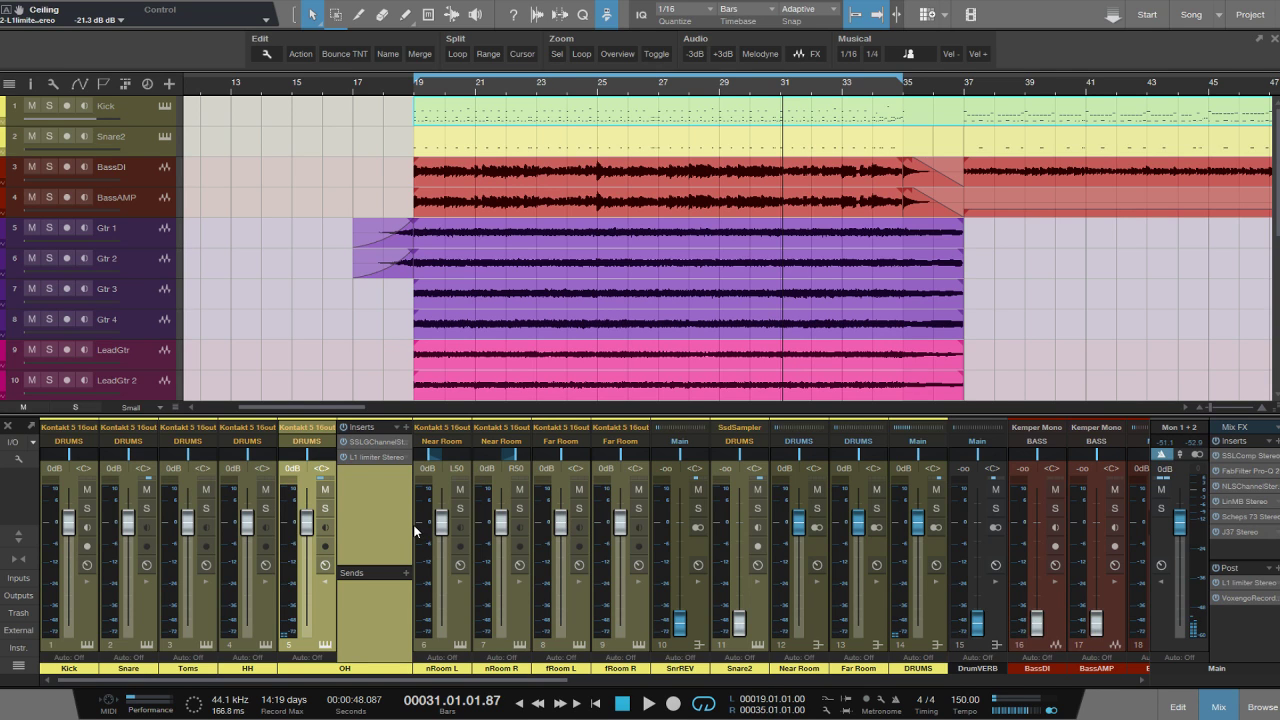
click(940, 620)
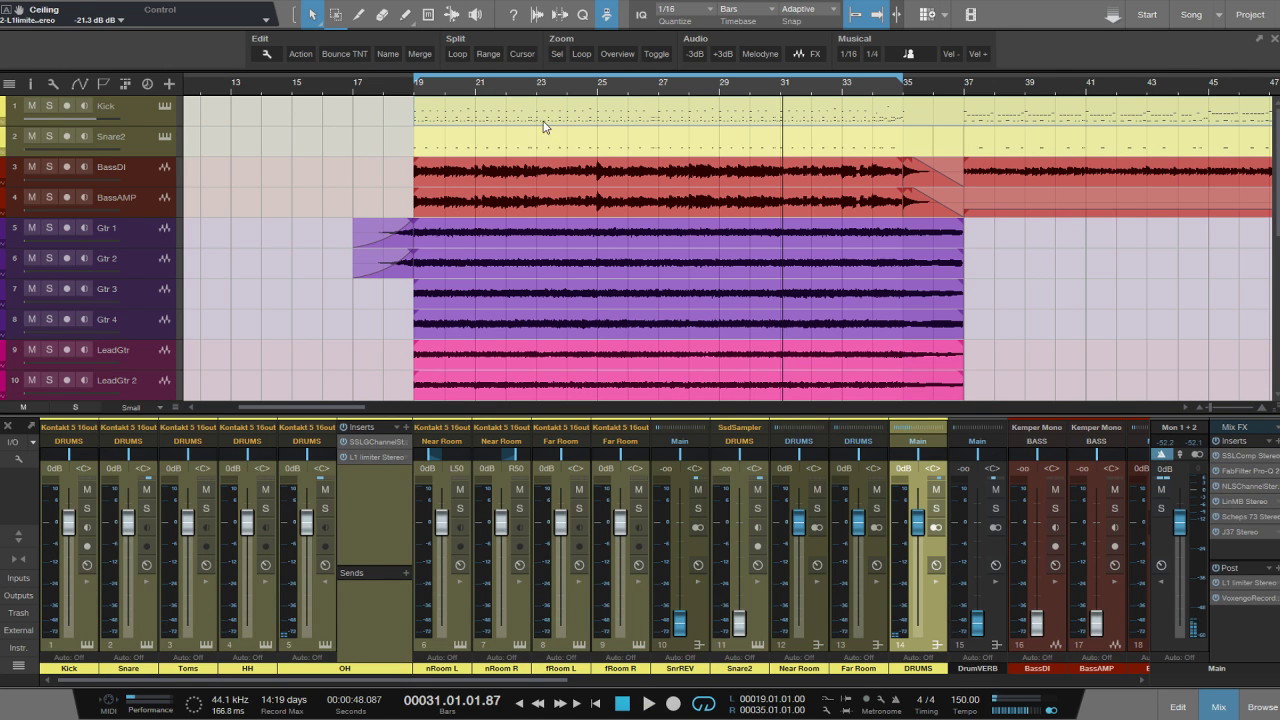
click(527, 88)
key(space)
double_click(85, 625)
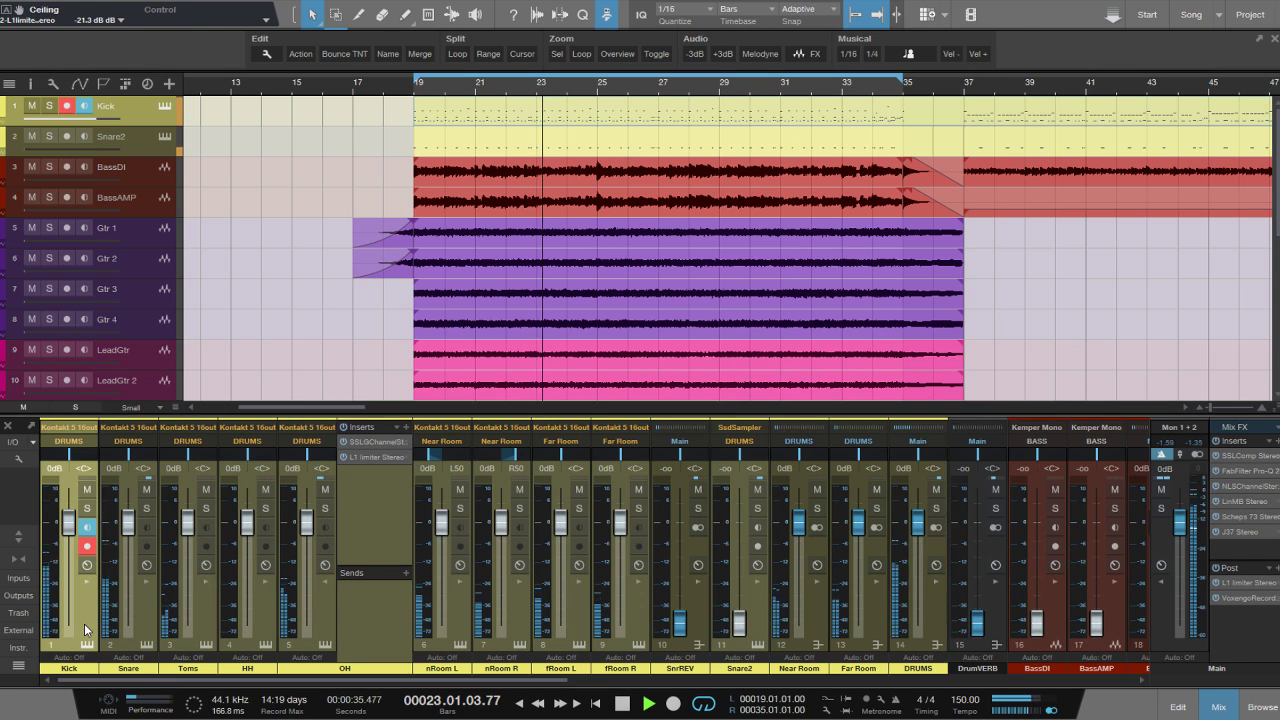
Clear the effects search and insert FabFilter Pro-Q 2 (Mono) on the Kick channel.
key(F5)
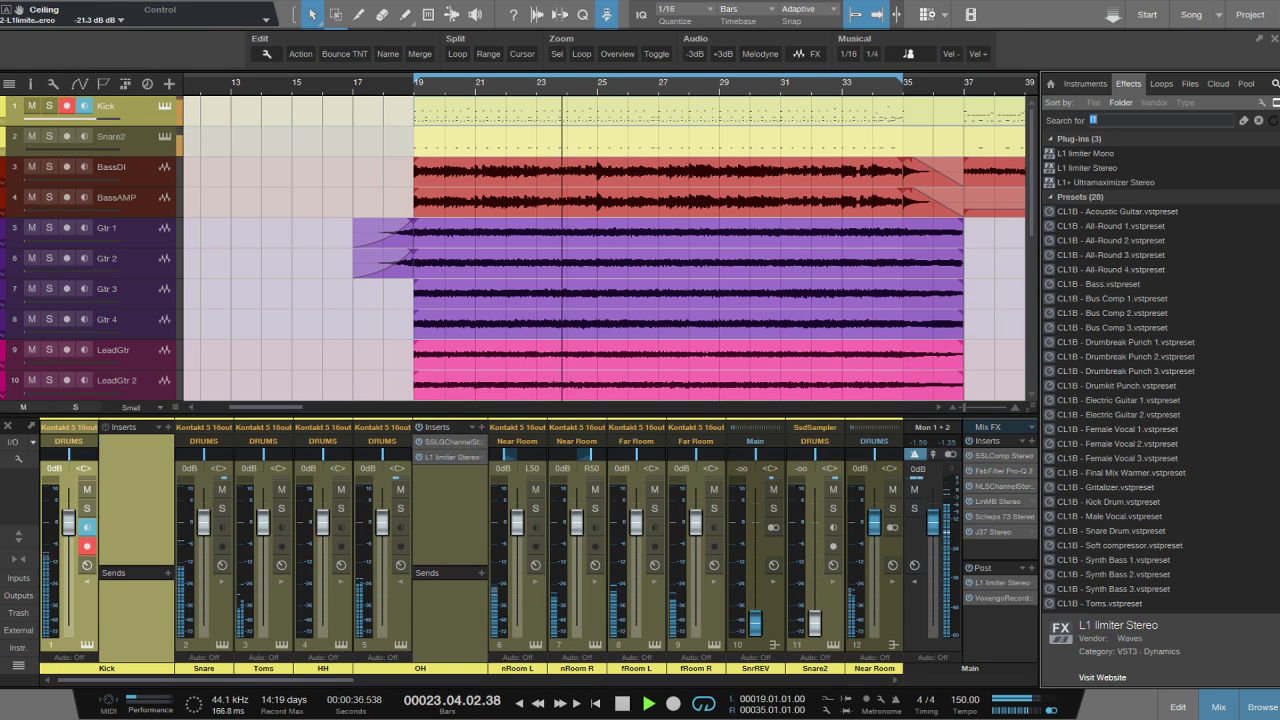
click(1244, 120)
scroll(1172, 429, down, 14)
scroll(1194, 412, up, 8)
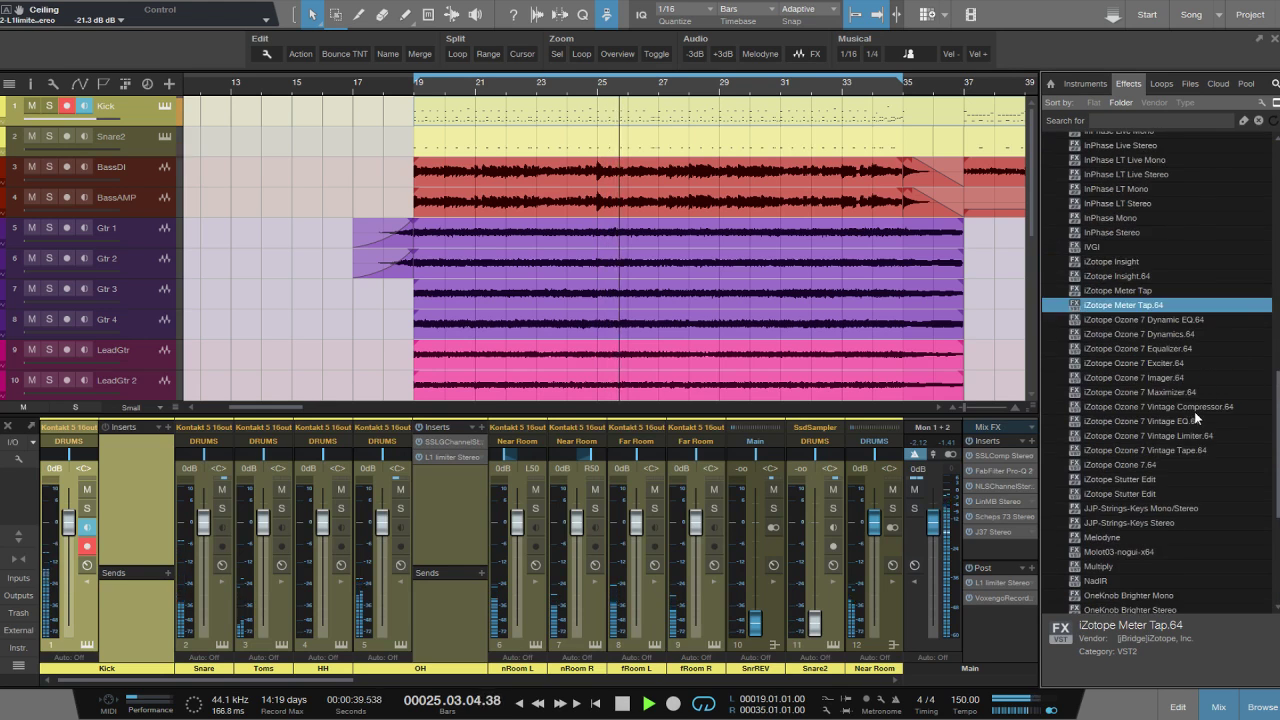
scroll(1219, 349, up, 7)
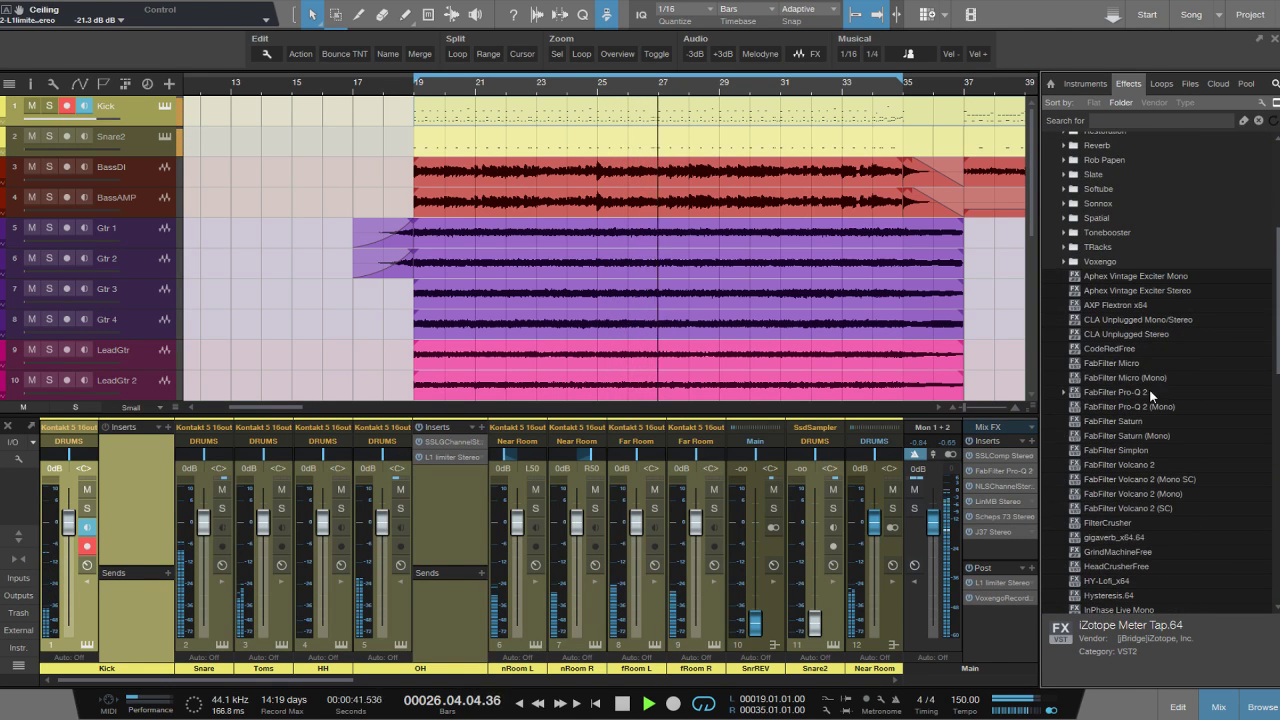
drag(1143, 412, 144, 474)
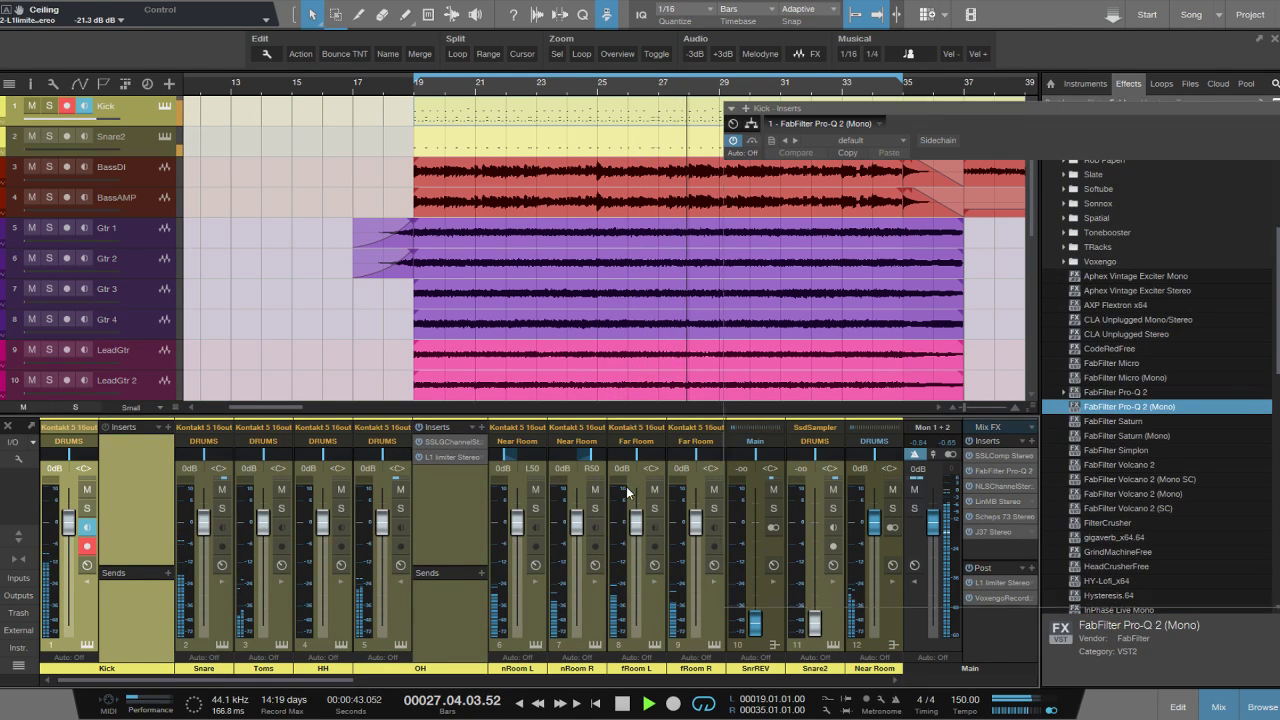
drag(1128, 108, 675, 136)
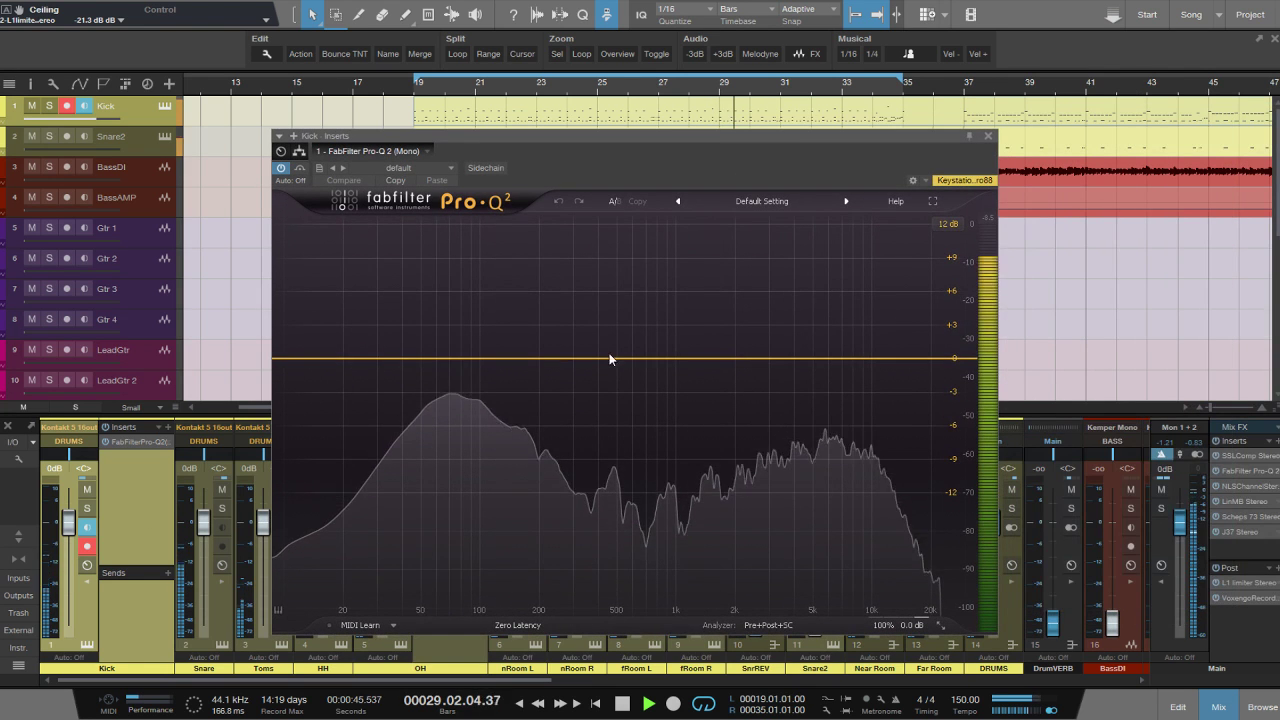
Add a narrow bell band to the Kick EQ, cutting about 5.8 dB at 222.79 Hz with a Q of 6.254.
drag(609, 353, 557, 261)
drag(618, 552, 640, 492)
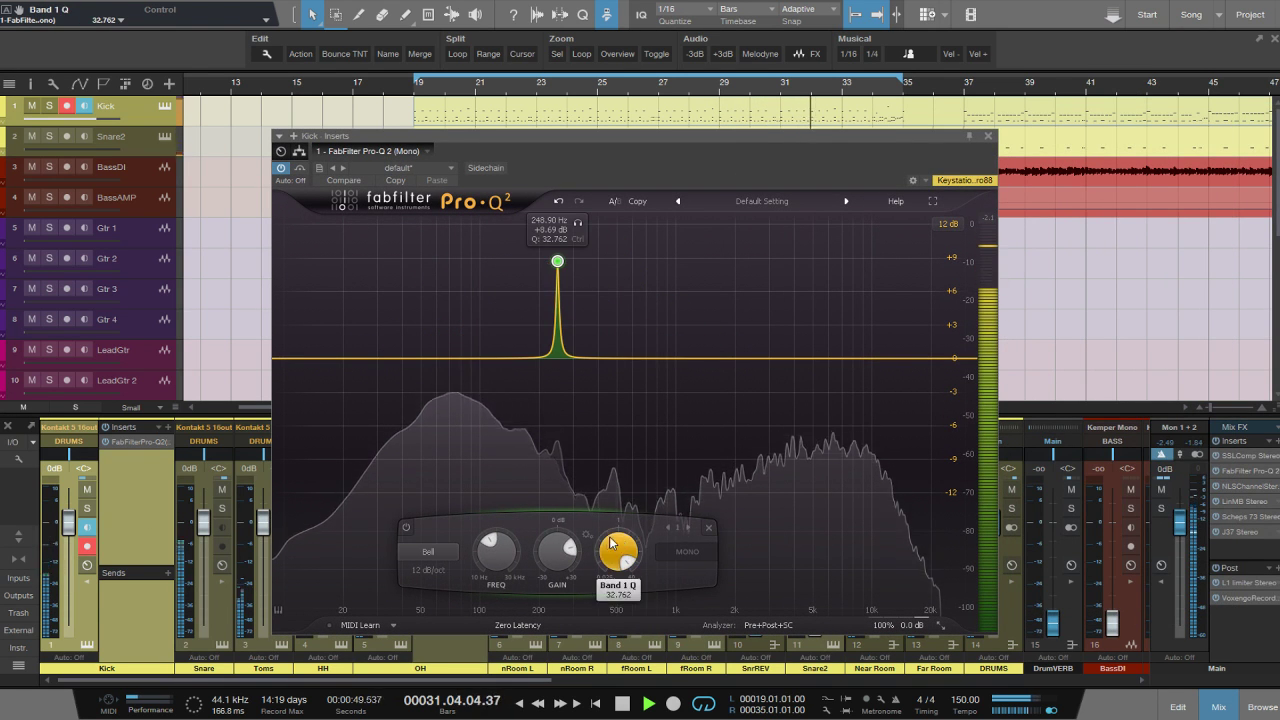
drag(617, 555, 610, 606)
drag(557, 262, 548, 423)
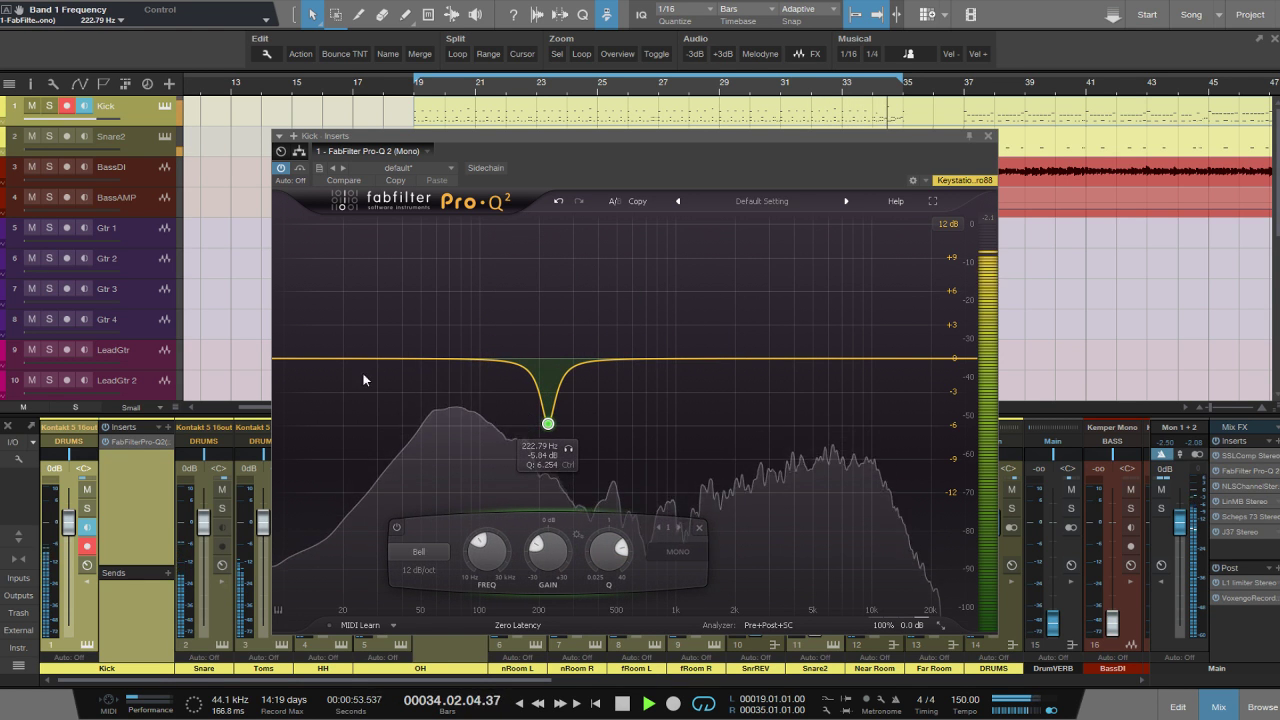
Add a resonant low cut just below 50 Hz to the Kick EQ and shift the narrow bell cut to 149.23 Hz at -6.10 dB.
click(331, 362)
click(320, 551)
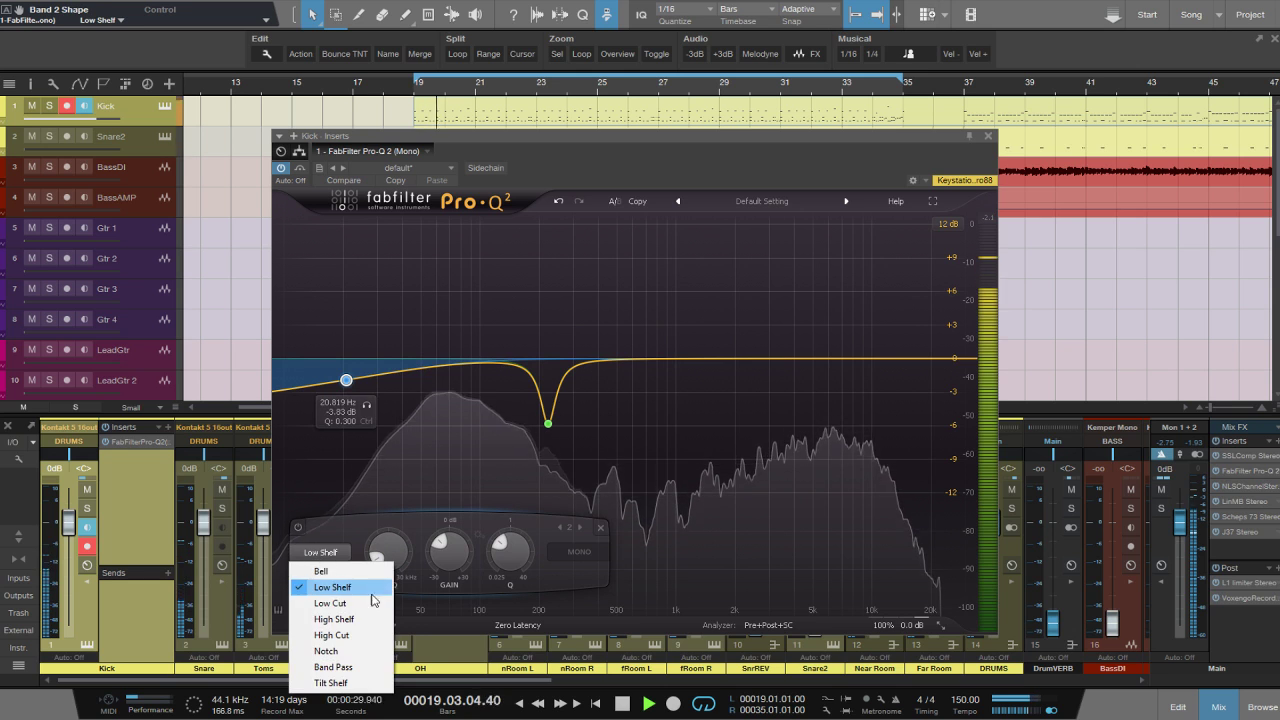
click(359, 605)
drag(346, 467, 412, 309)
drag(548, 423, 514, 425)
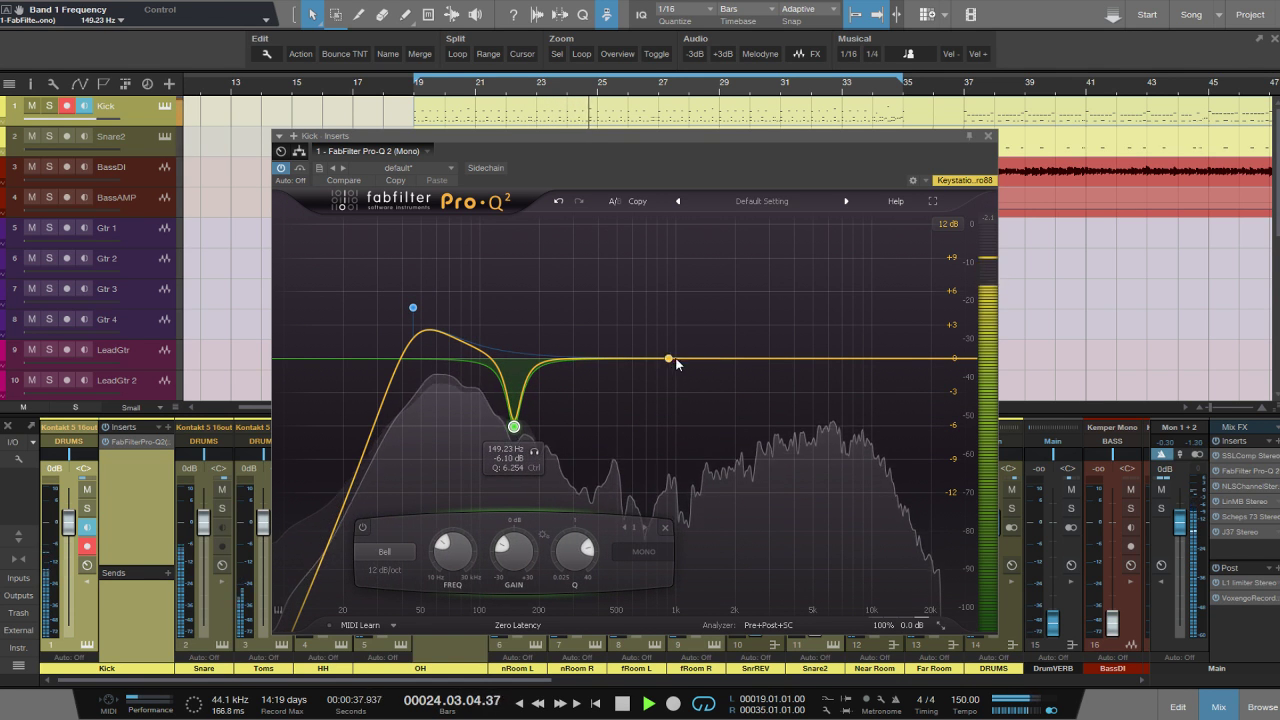
Add Kick EQ bands of +2.27 dB at 625.11 Hz, -1.88 dB at 5451.6 Hz and a +8.30 dB high shelf at 6090.6 Hz.
drag(669, 360, 638, 336)
drag(789, 341, 824, 380)
drag(929, 360, 834, 275)
scroll(846, 316, down, 3)
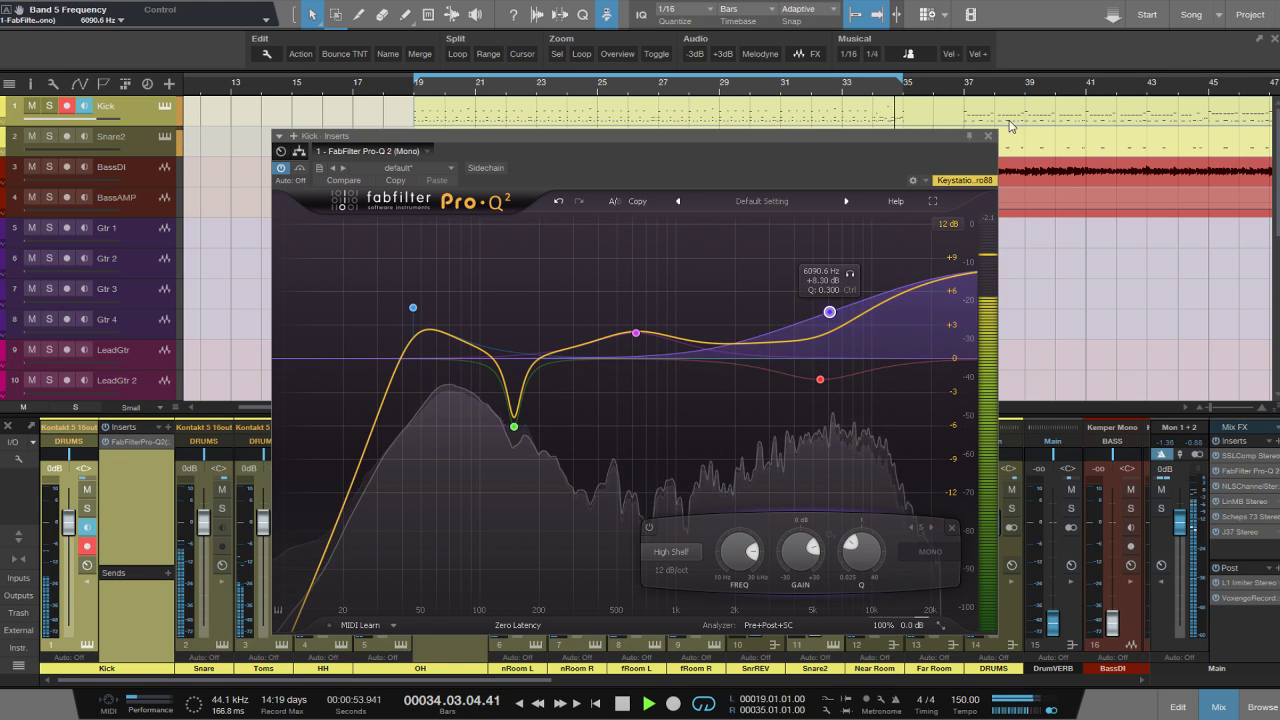
click(987, 136)
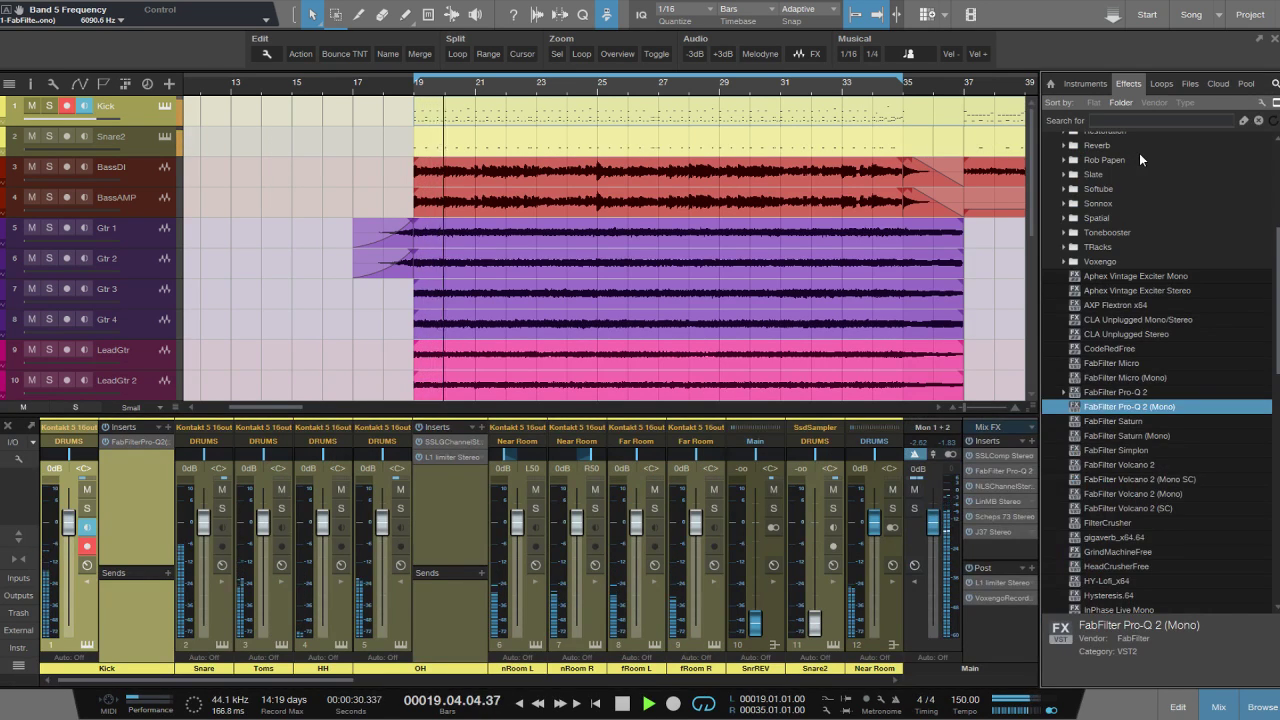
Search the effects for "ssl" and insert SSLComp Mono after the EQ on the Kick channel.
click(1125, 120)
text(ssl)
drag(1122, 154, 115, 525)
Set the Kick compressor's attack to 3 ms and release to .3 s, switch off Analog and close the plug-in.
drag(361, 437, 361, 425)
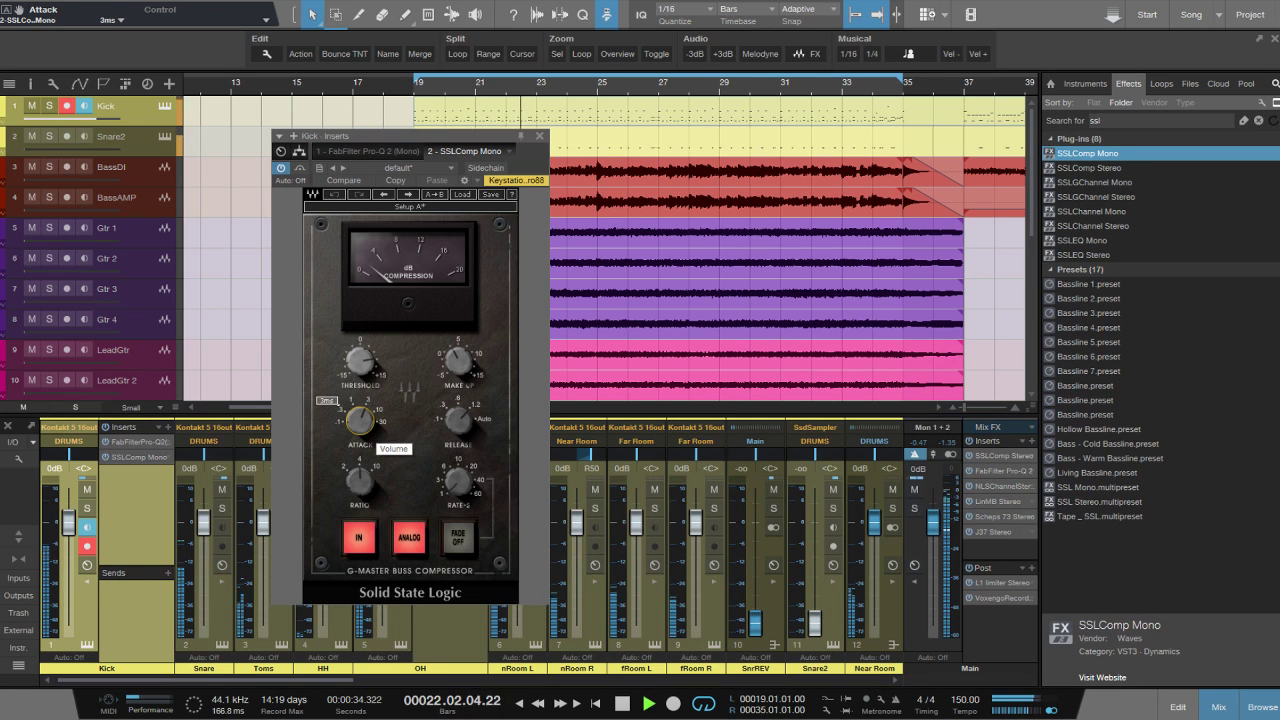
click(457, 421)
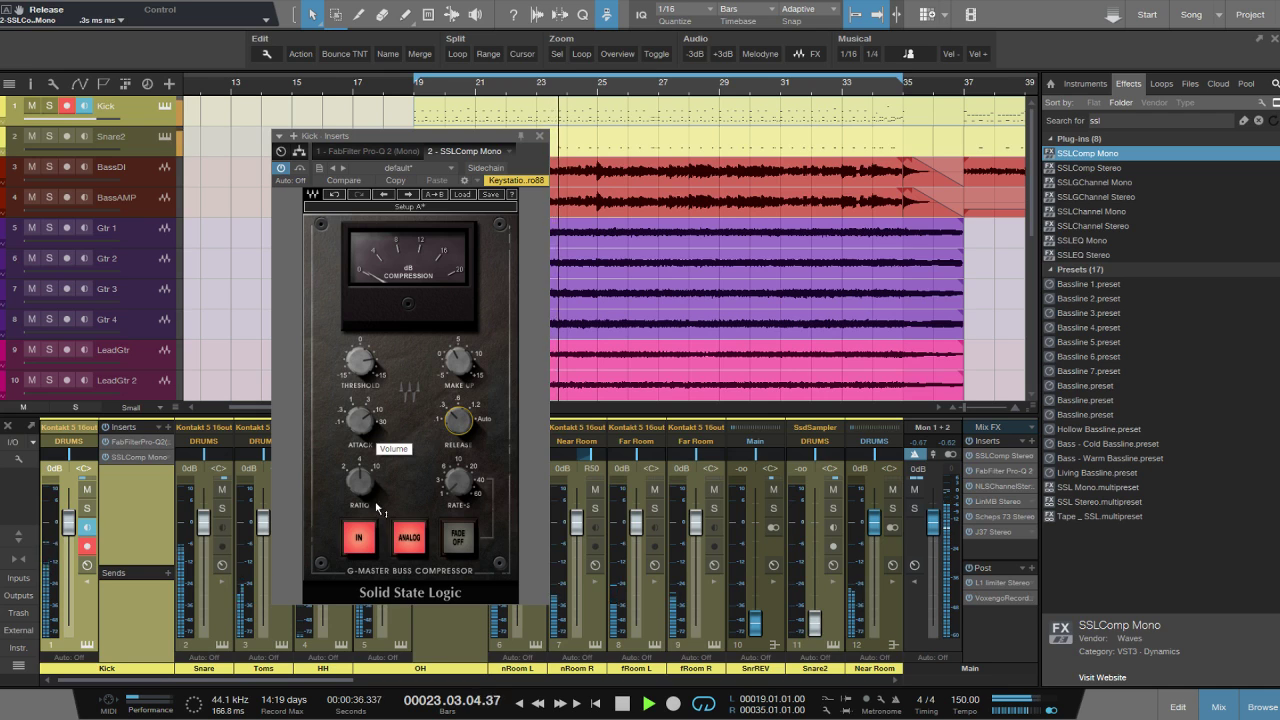
click(409, 537)
mouse_move(360, 364)
mouse_down()
mouse_move(360, 352)
mouse_move(360, 364)
mouse_up()
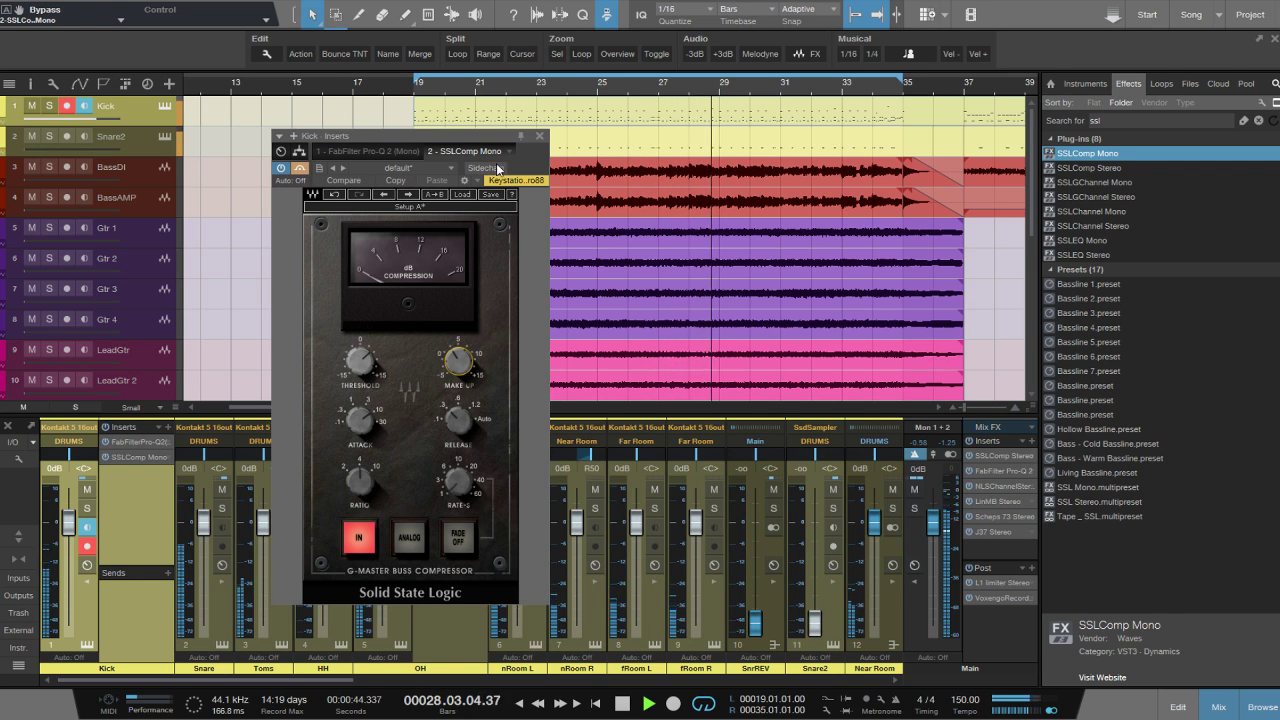
click(540, 136)
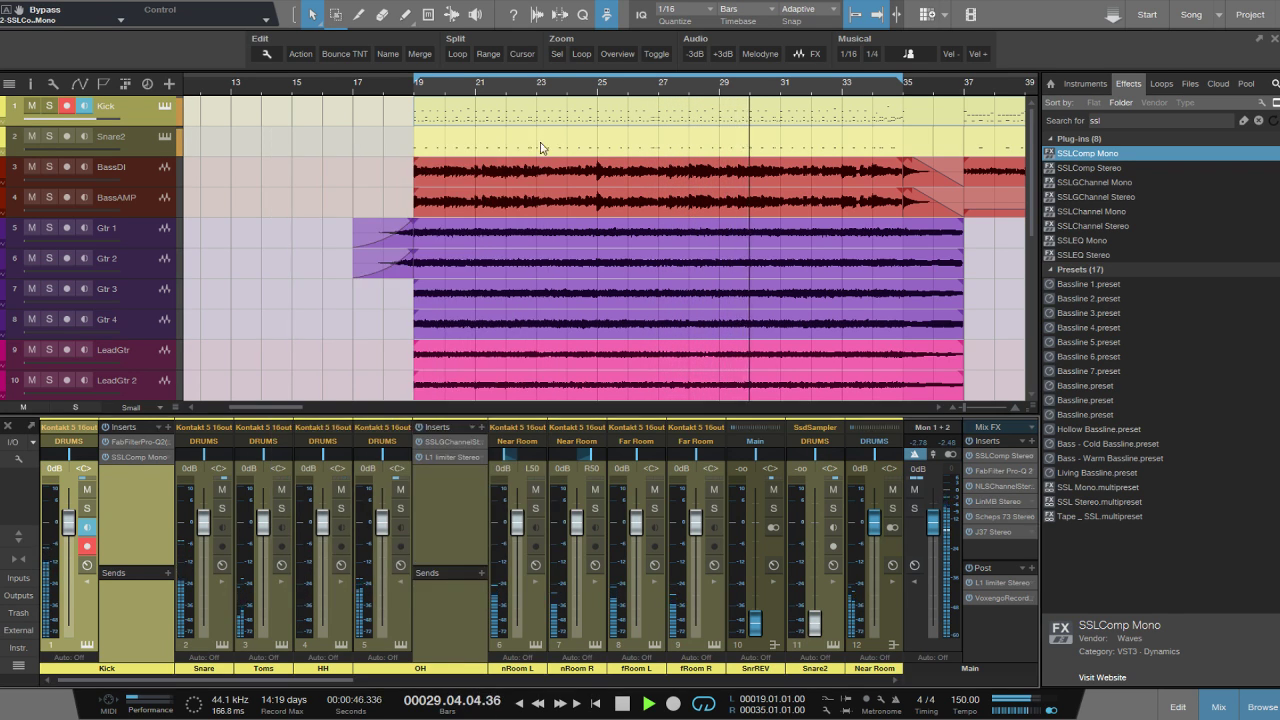
Stop playback, clear the effects search and add a slight bell cut at 232.49 Hz in the Kick's Pro-Q 2.
key(space)
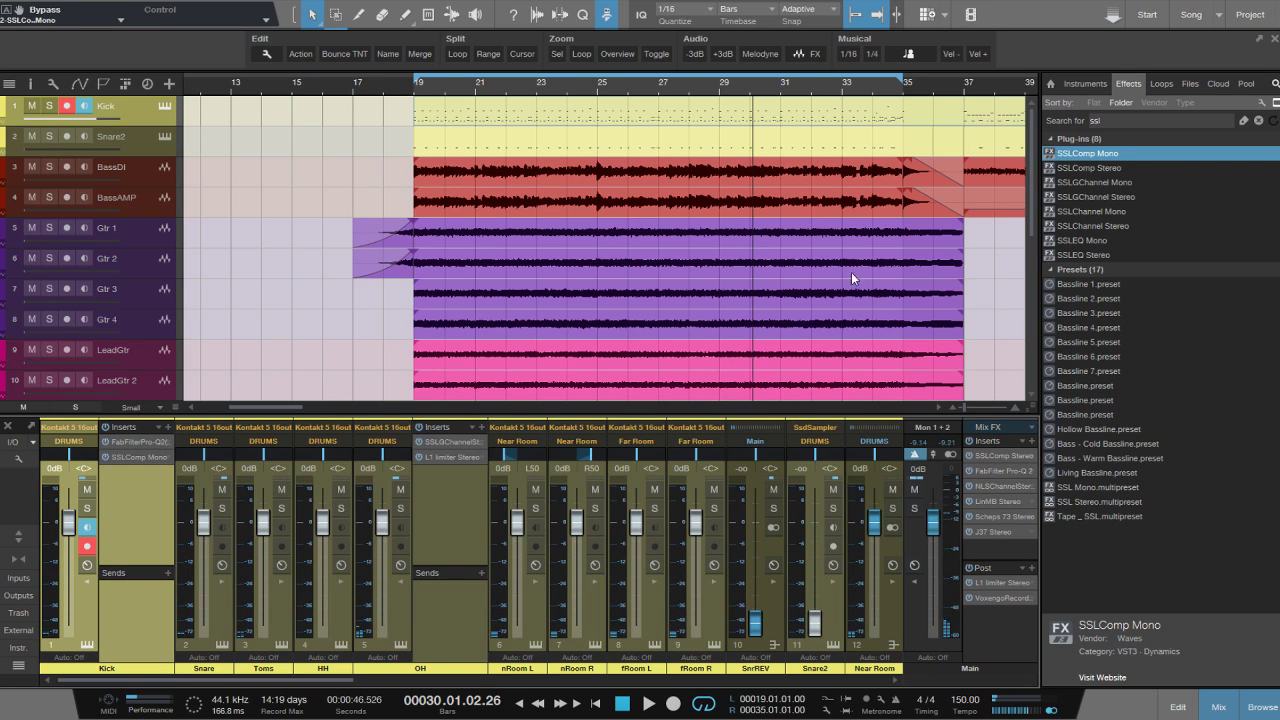
click(1257, 120)
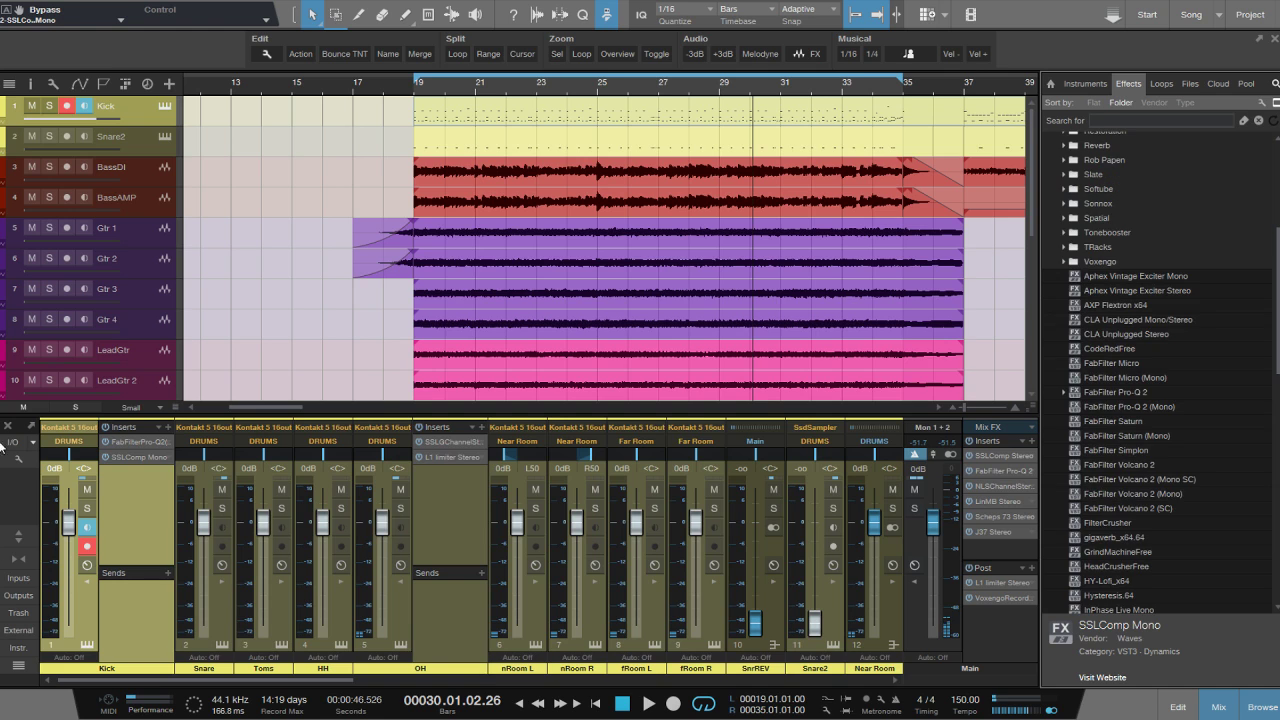
click(135, 442)
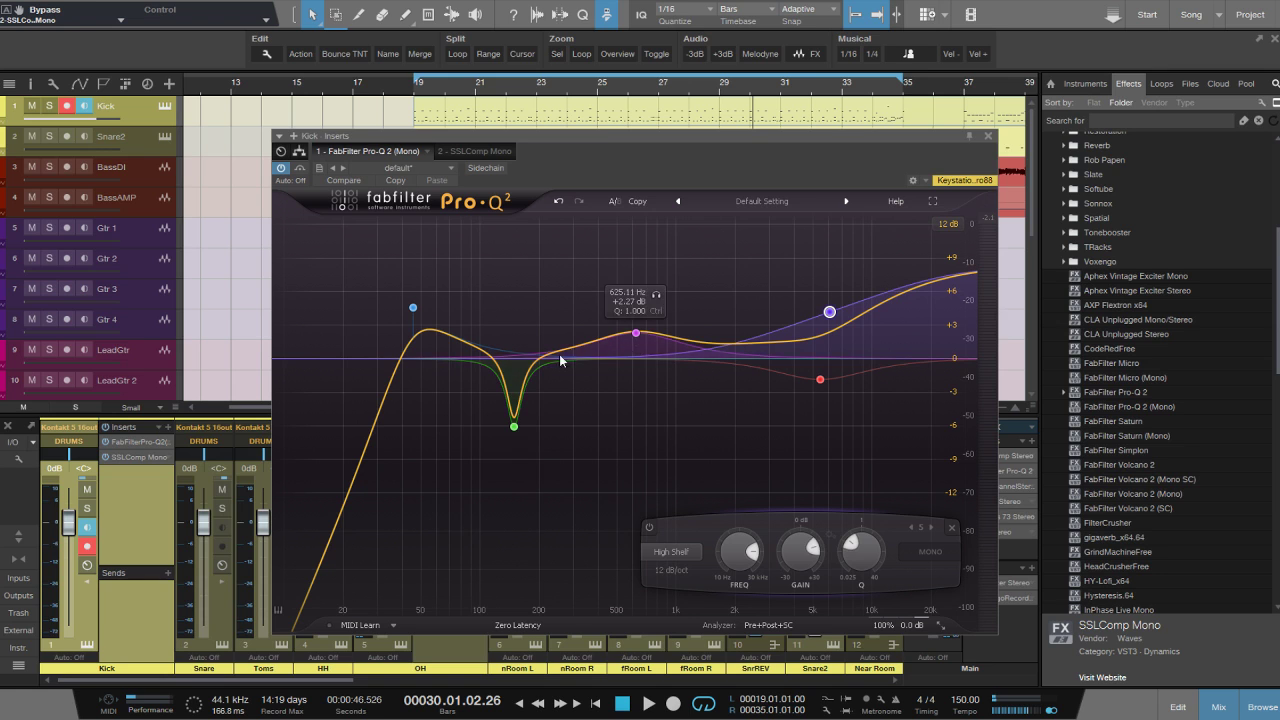
drag(558, 357, 551, 375)
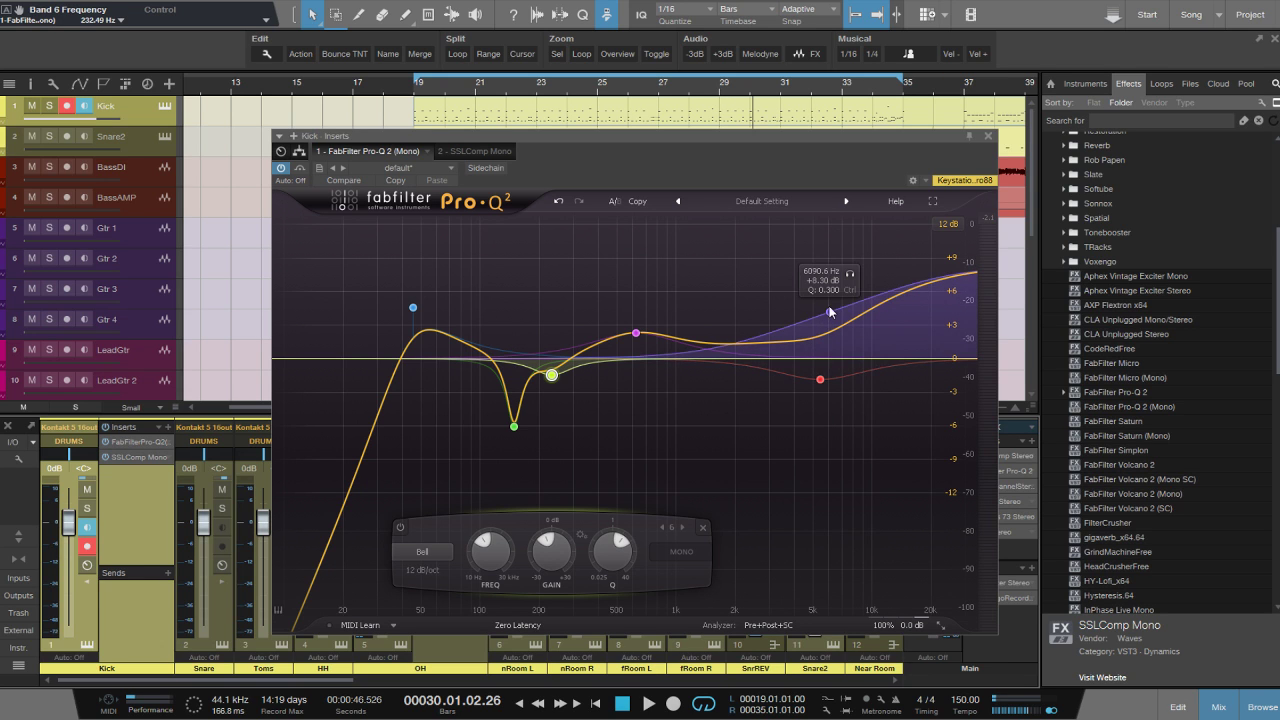
Set the Kick EQ's high shelf to 5737.7 Hz with a +10.90 dB boost during playback and close the plug-in.
drag(829, 315, 832, 314)
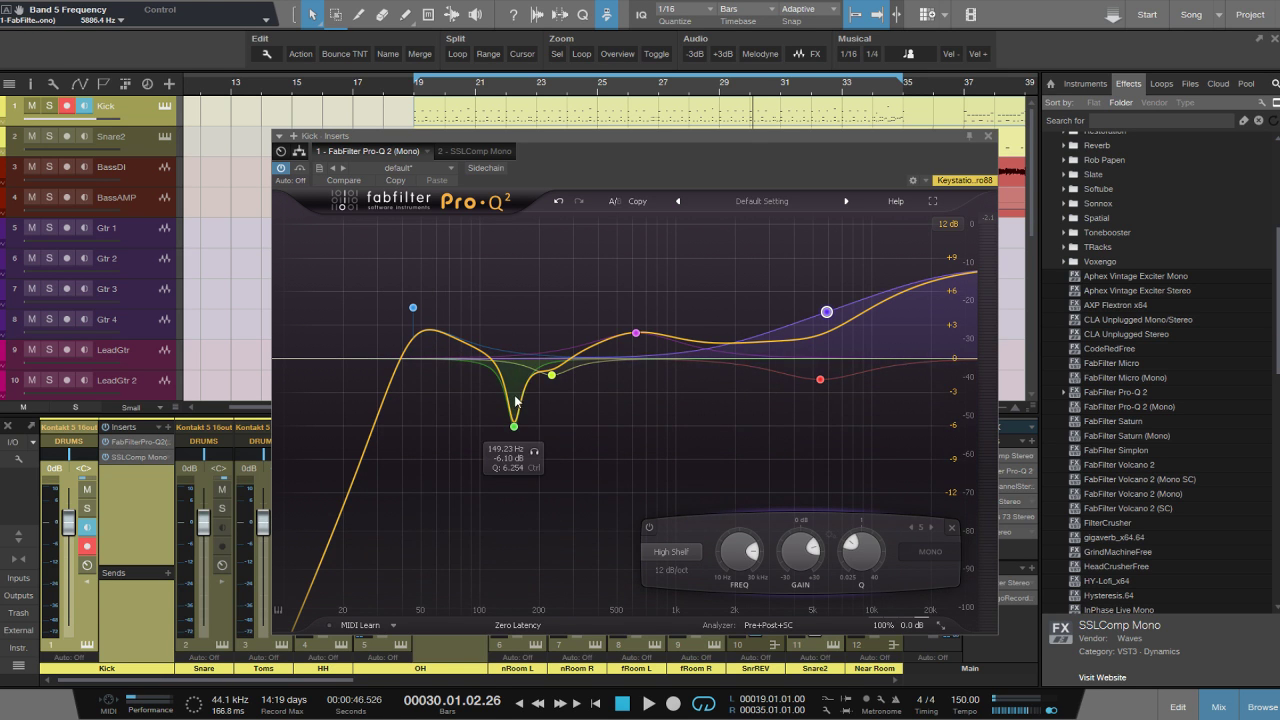
key(space)
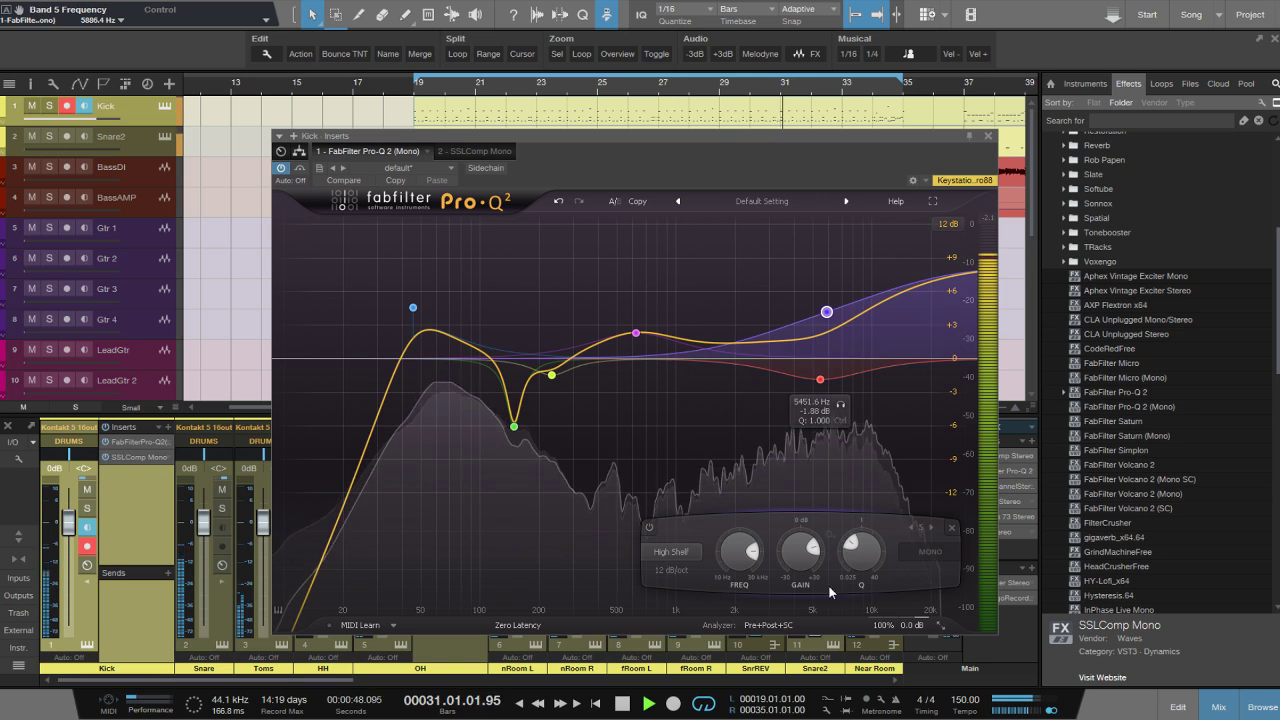
drag(826, 317, 822, 282)
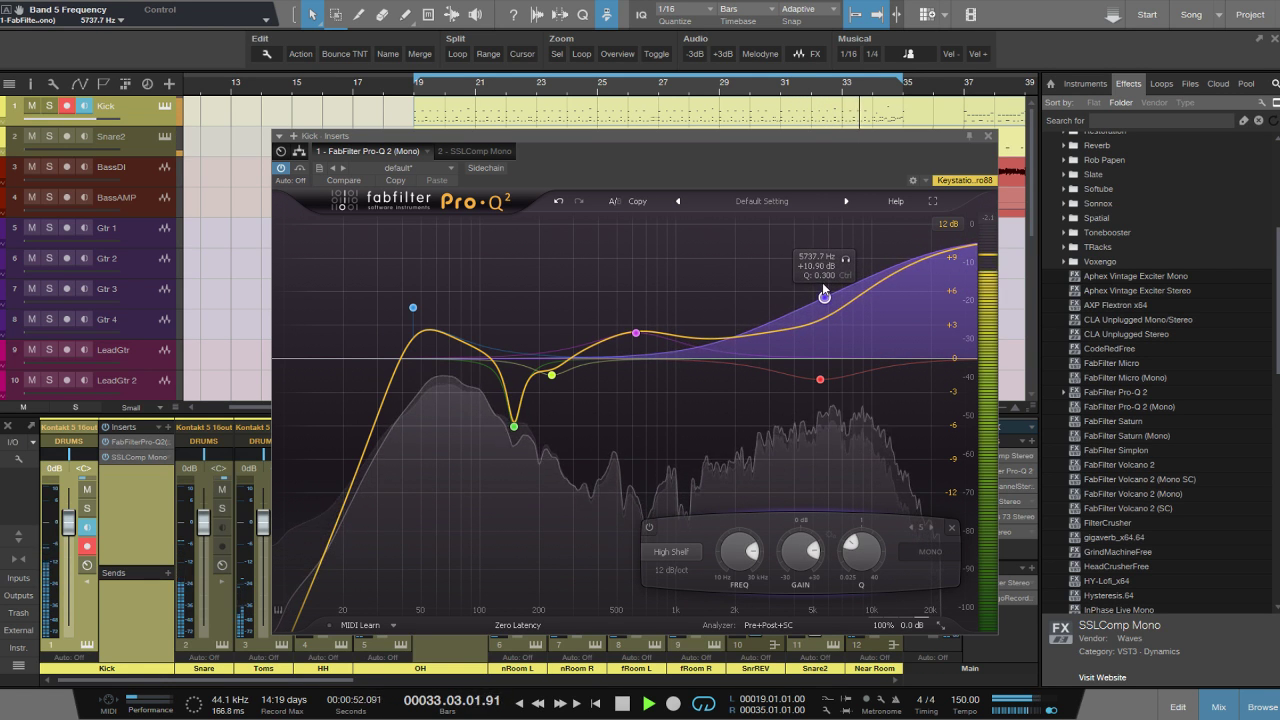
click(988, 135)
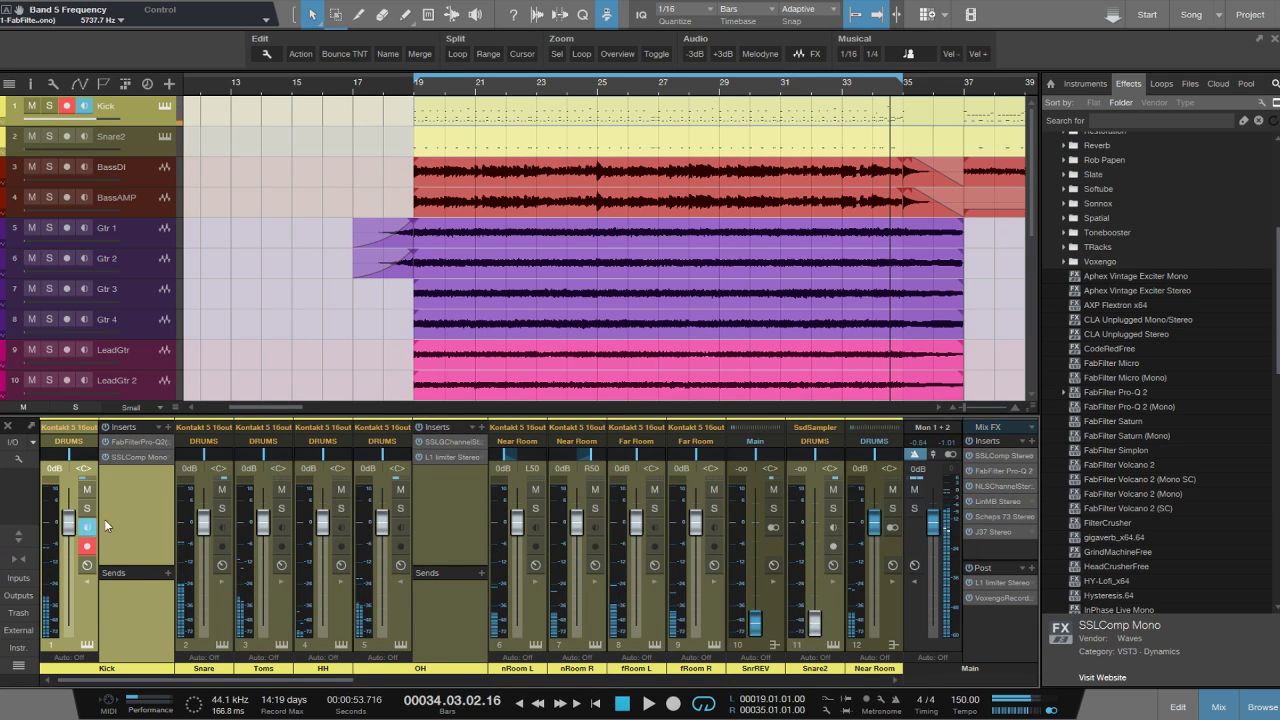
Search the effects for "nls" and insert NLS Channel Mono after the compressor on the Kick channel.
click(1110, 124)
text(nls)
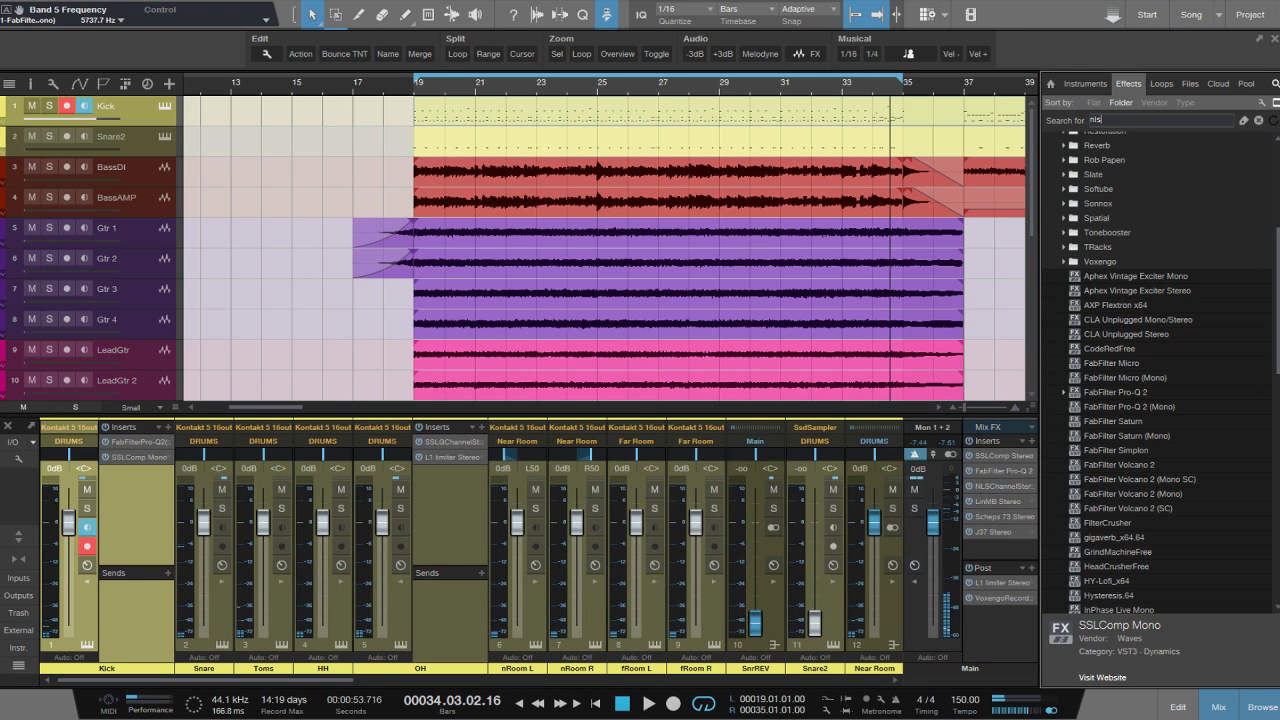
drag(1104, 155, 134, 486)
drag(802, 416, 137, 471)
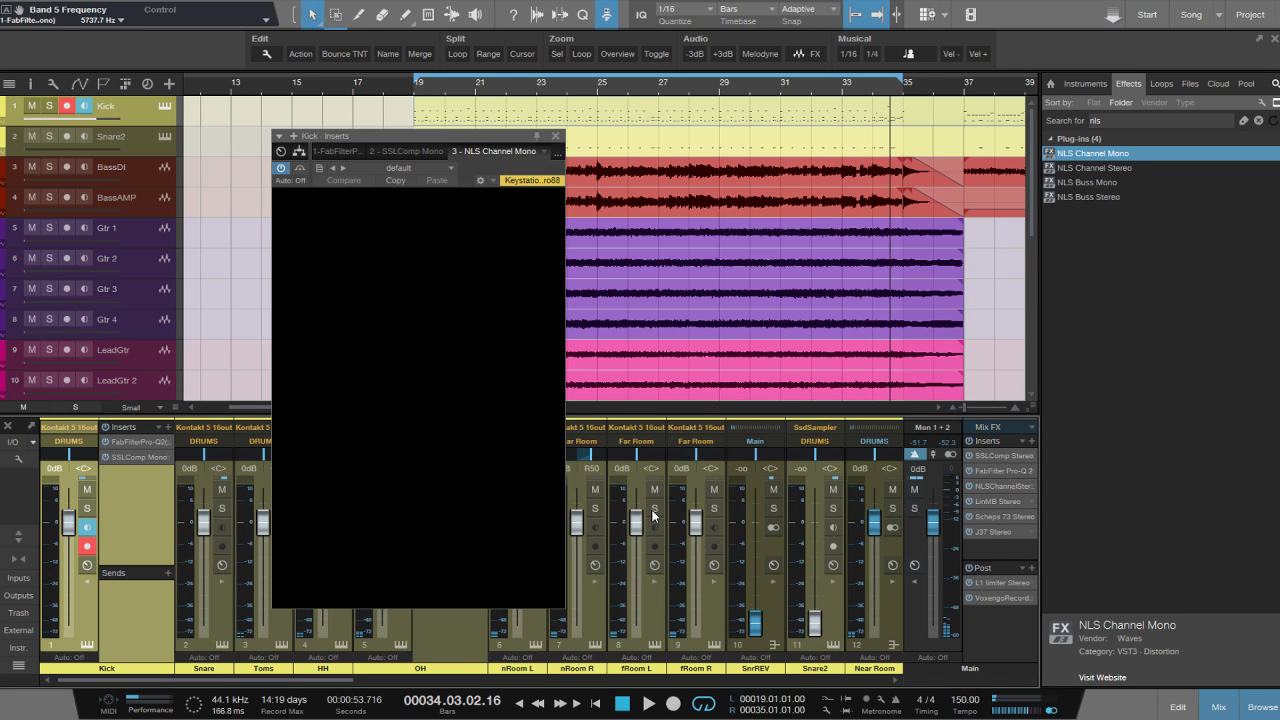
Set the Kick's NLS Channel to the NEVO studio with drive 6 and output -2.9, and close it.
click(466, 315)
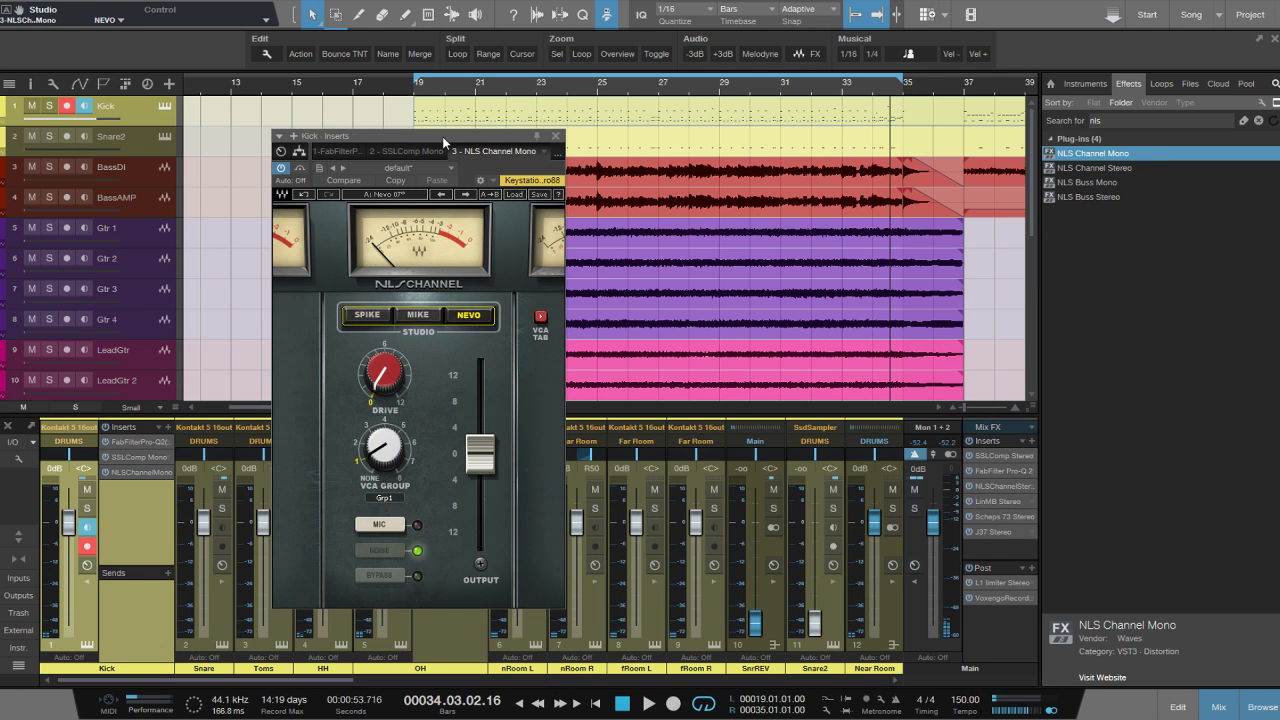
drag(442, 136, 615, 133)
click(553, 376)
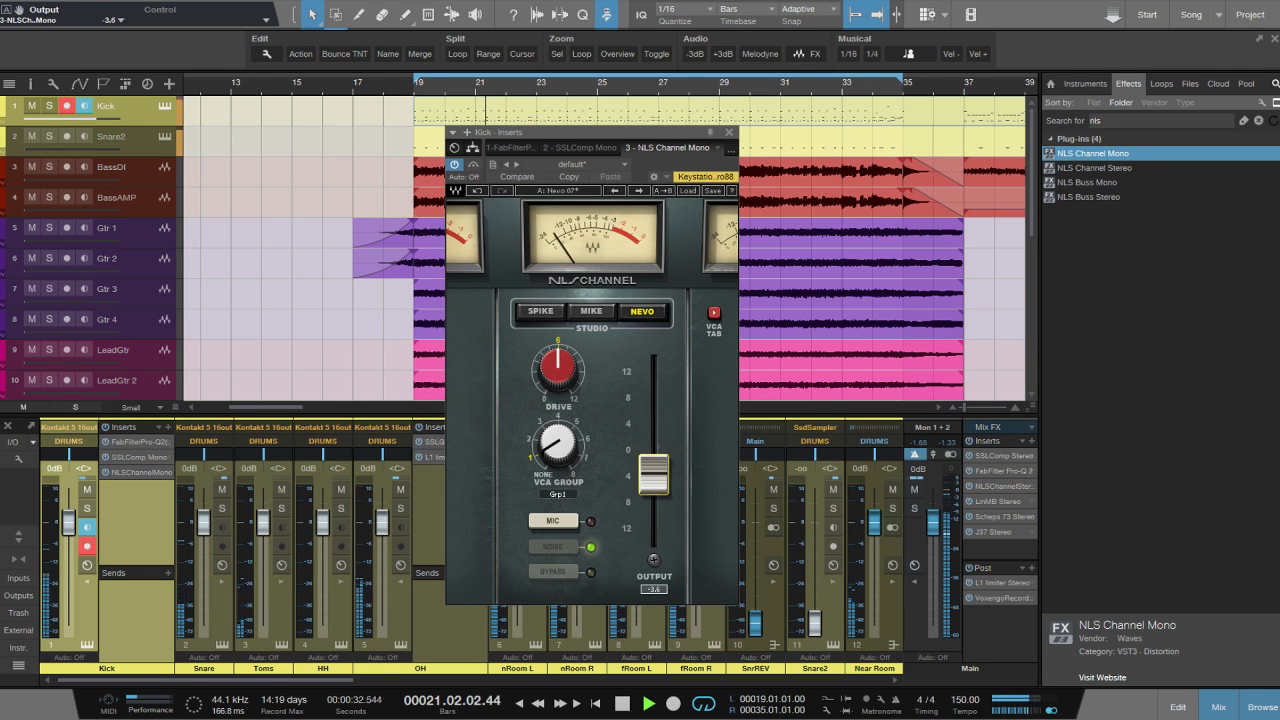
click(729, 133)
Clear the effects search, insert J37 Mono from the Distortion effects after NLS Channel on the Kick, and solo the Kick.
click(1144, 121)
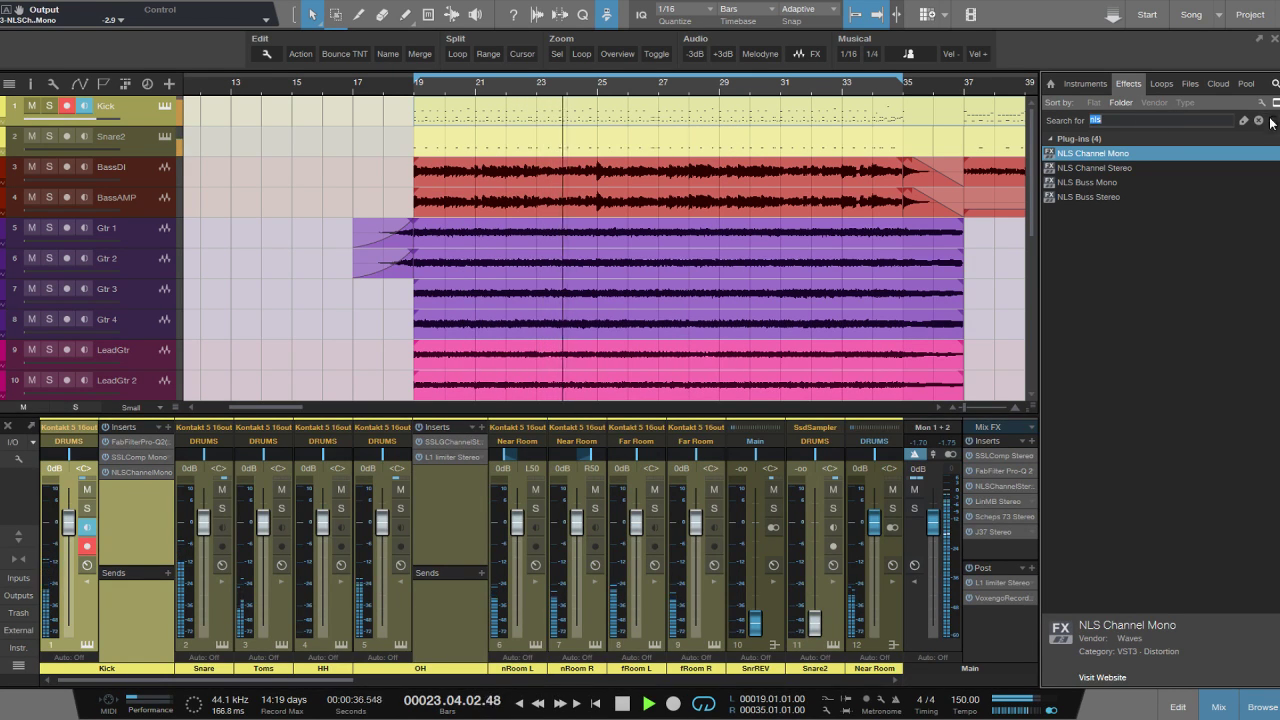
scroll(1062, 250, up, 5)
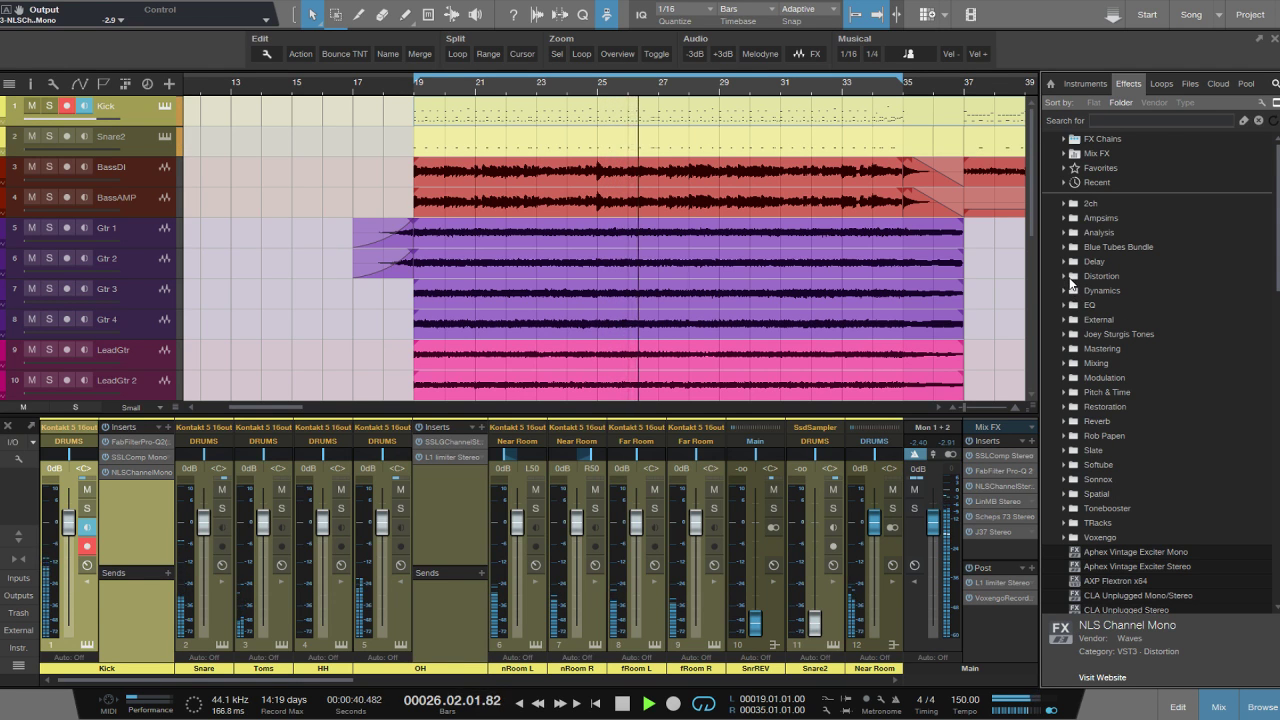
click(1066, 276)
scroll(1071, 284, down, 2)
drag(1104, 392, 108, 517)
key(s)
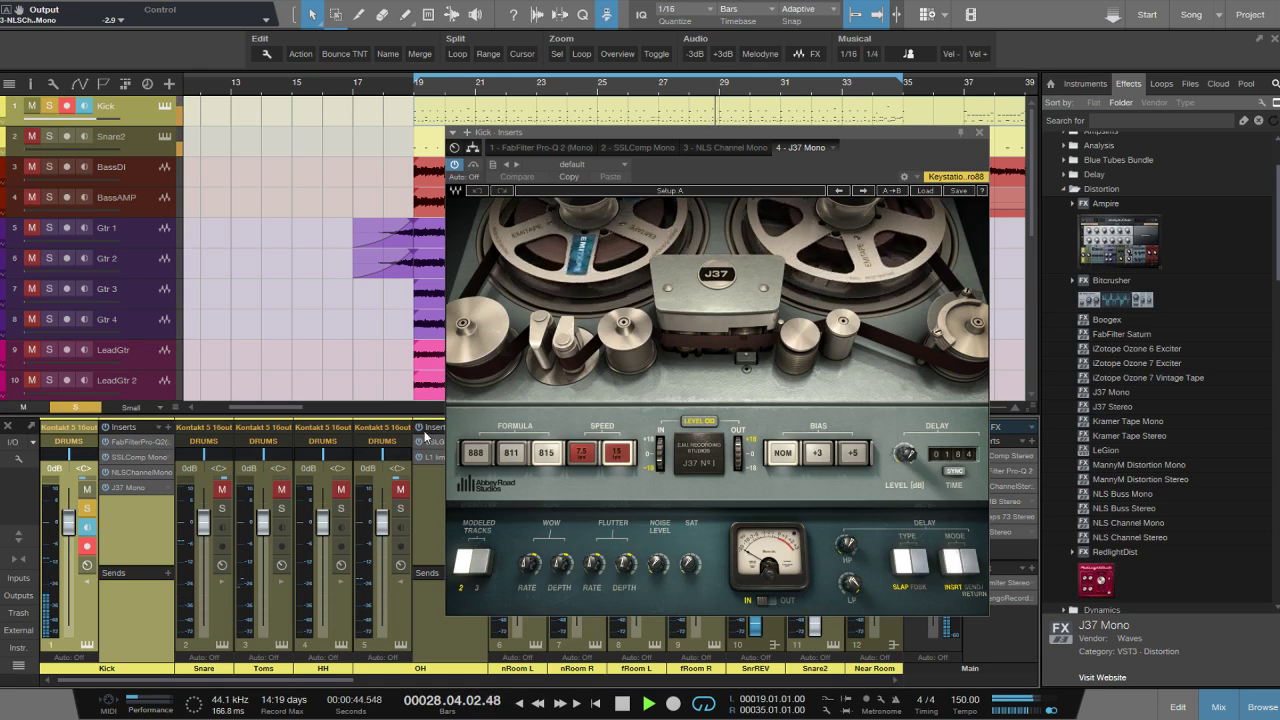
Load the Kick Drum Warmth preset in the Kick's J37 and set the input level to 0.4 dB.
click(923, 190)
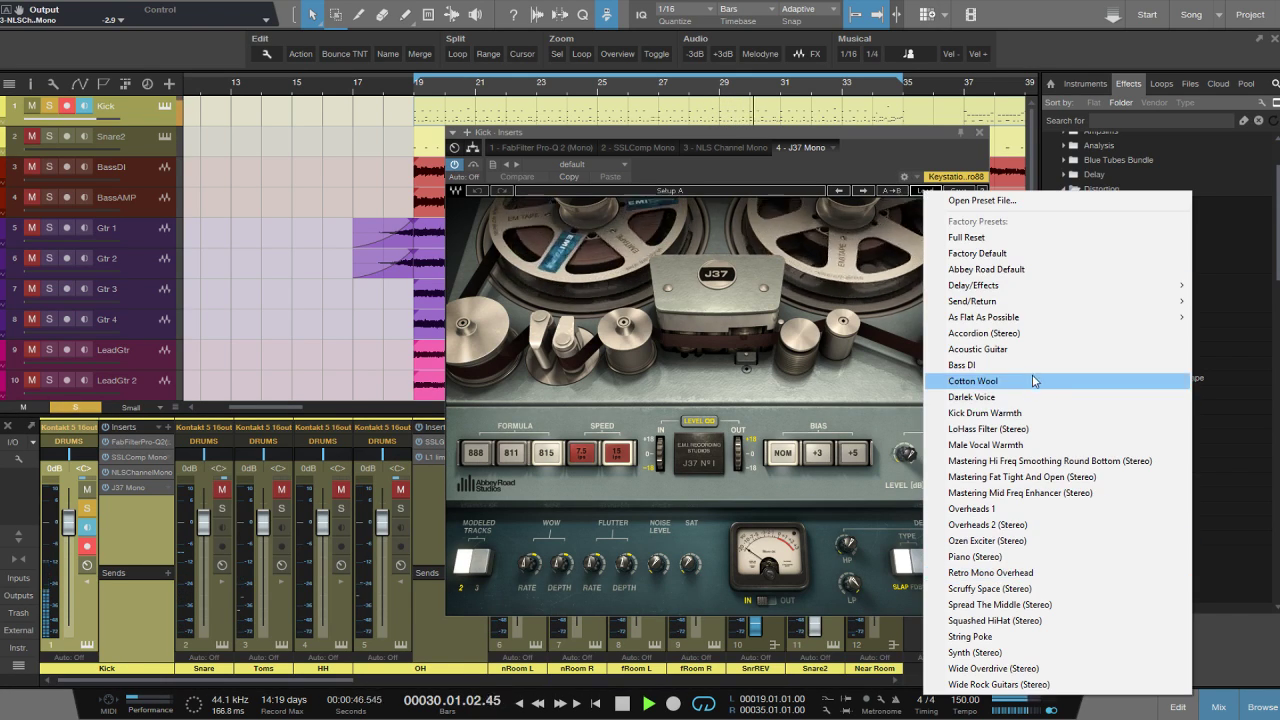
click(1088, 332)
mouse_move(660, 465)
mouse_down()
mouse_move(660, 440)
mouse_move(660, 454)
mouse_up()
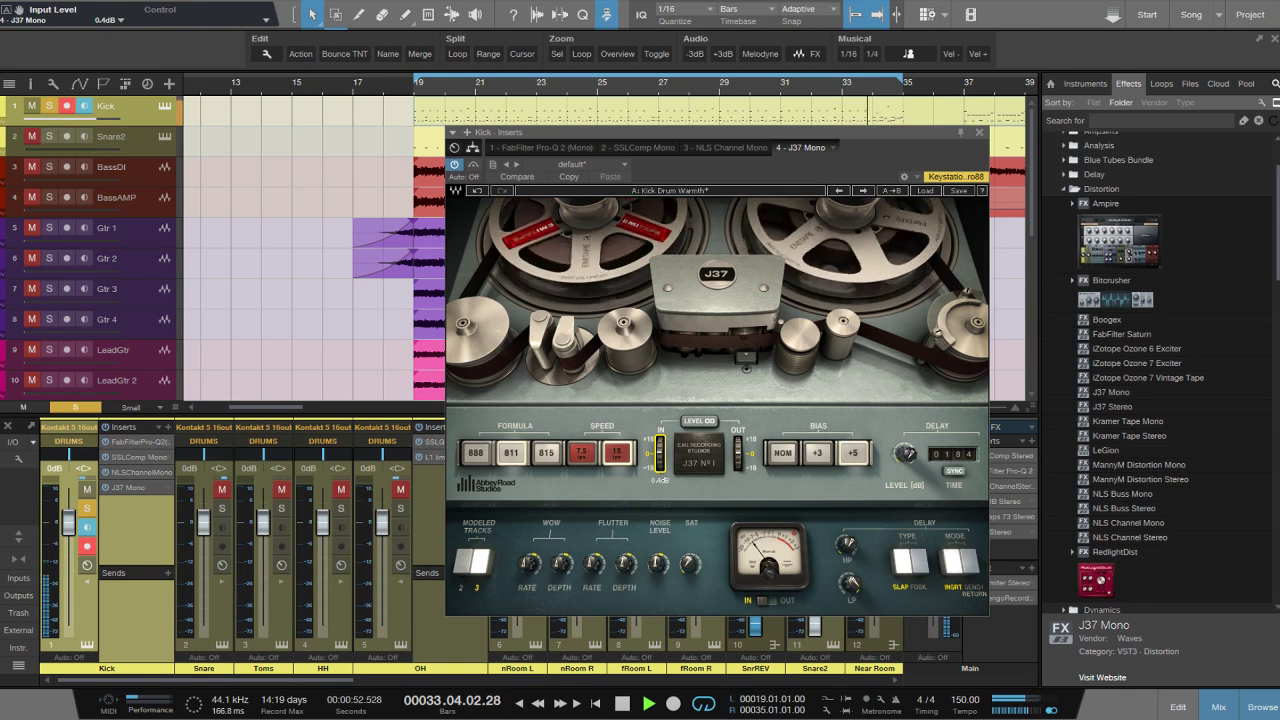
Audition the Kick J37's bias and tape formulas, choose formula 811 and speed 15, and close the plug-in.
click(815, 456)
click(847, 462)
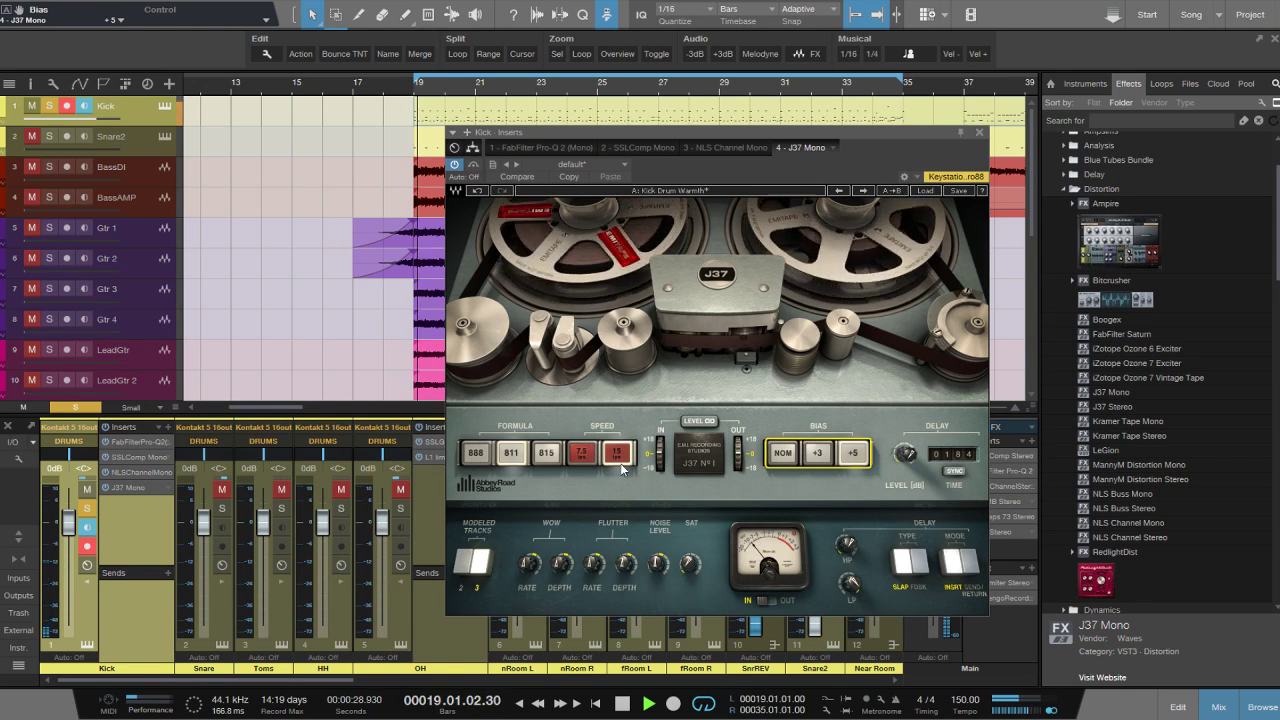
click(546, 455)
click(477, 453)
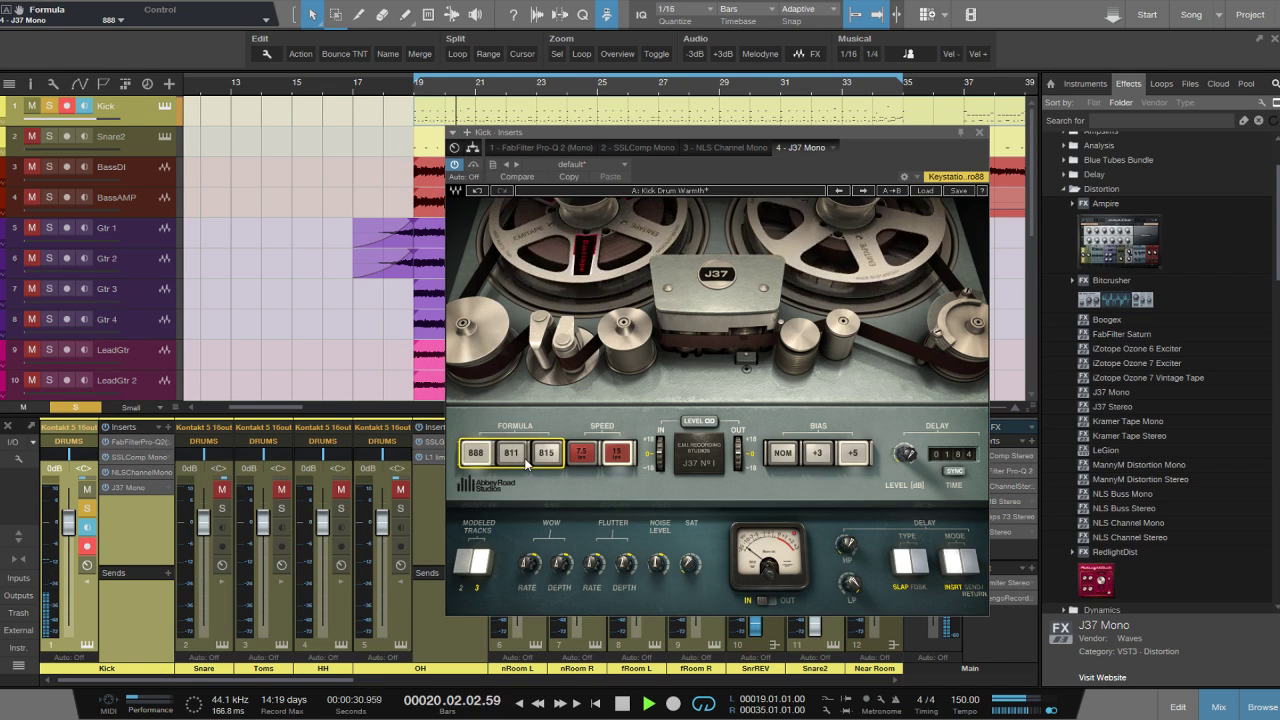
click(511, 453)
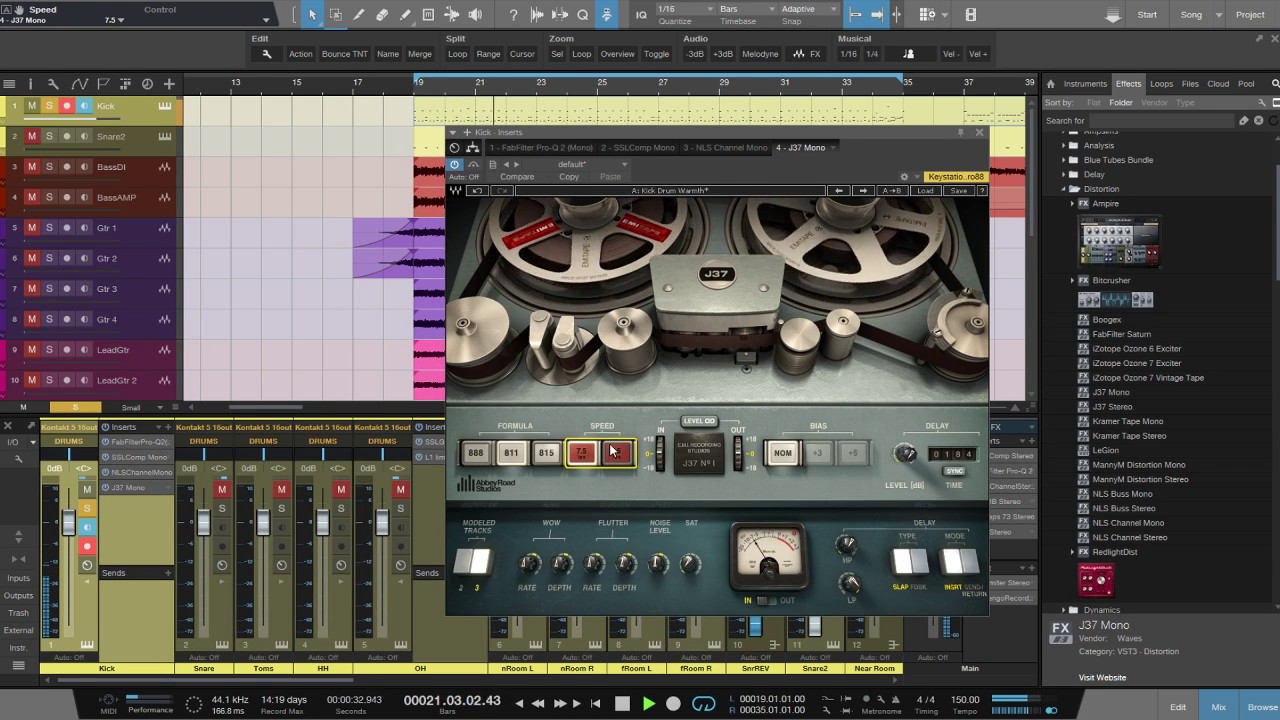
click(580, 456)
click(979, 133)
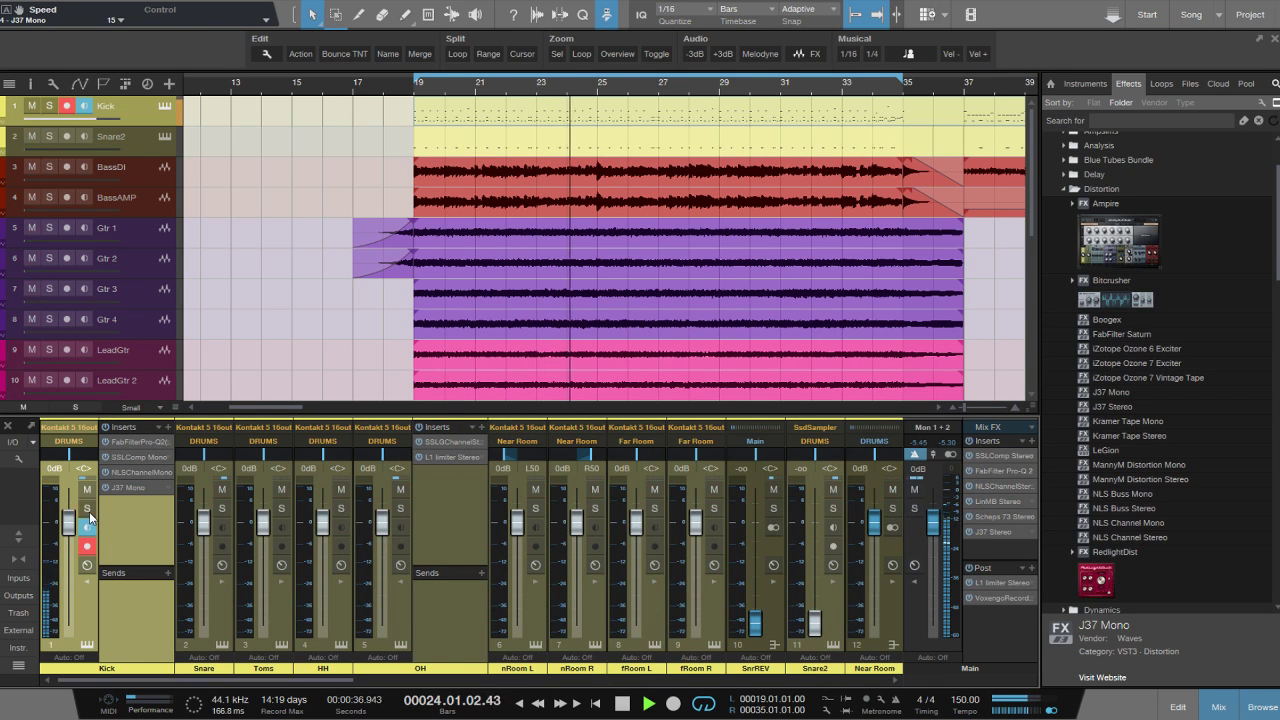
Expand the Snare's inserts and sends, collapse the Kick's, and solo the Snare channel.
double_click(212, 609)
double_click(109, 645)
click(148, 508)
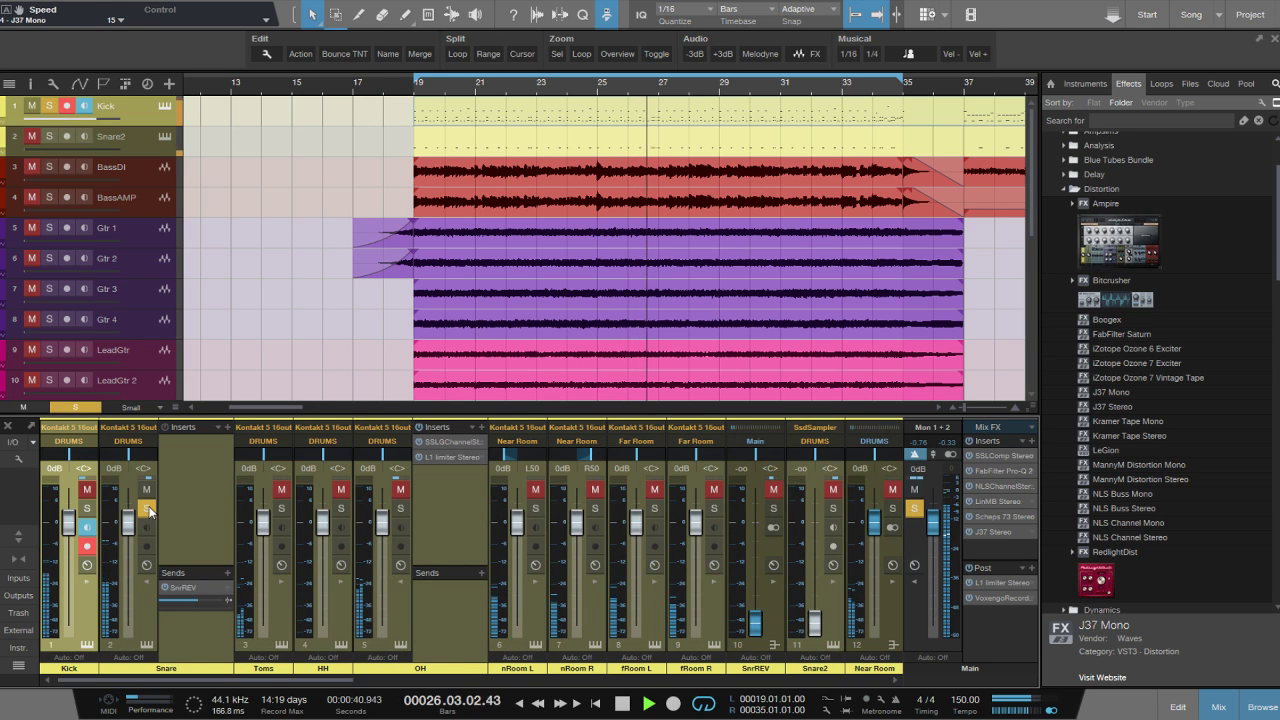
Search the effects for "eq", insert Pro EQ on the Snare channel, and hide the browser.
click(1126, 120)
text(eq)
drag(1118, 160, 195, 441)
key(F5)
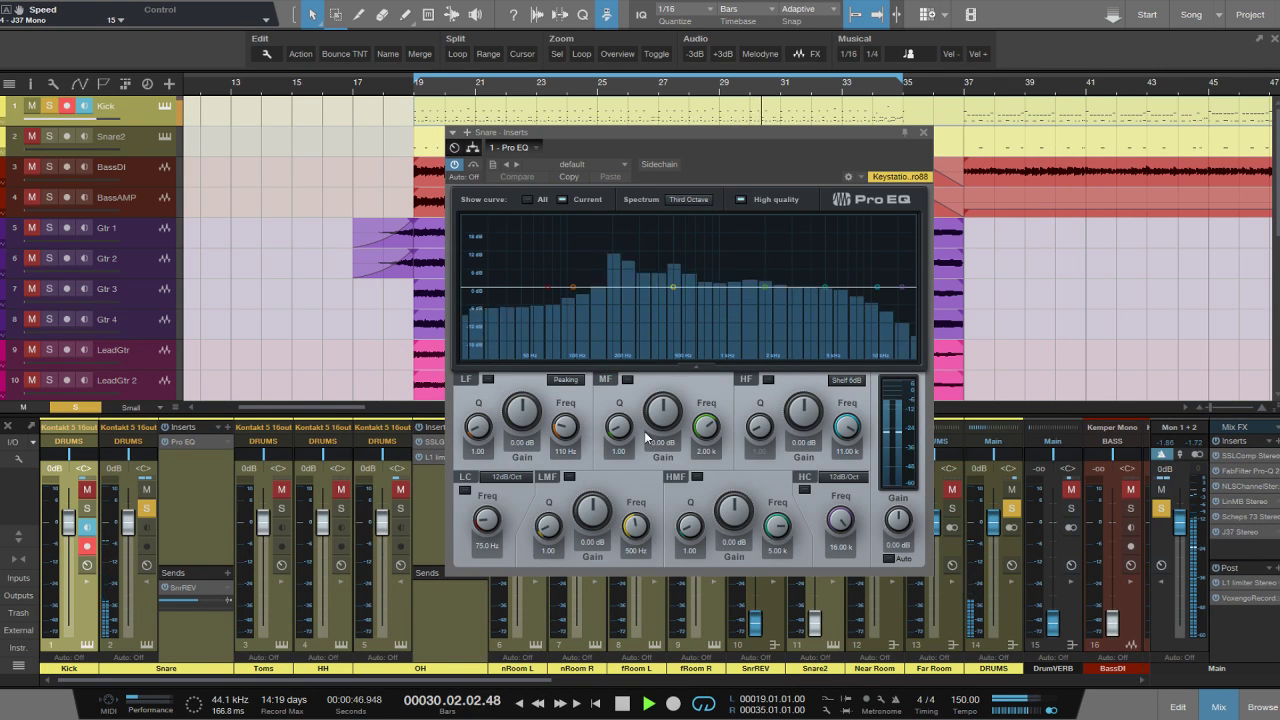
key(space)
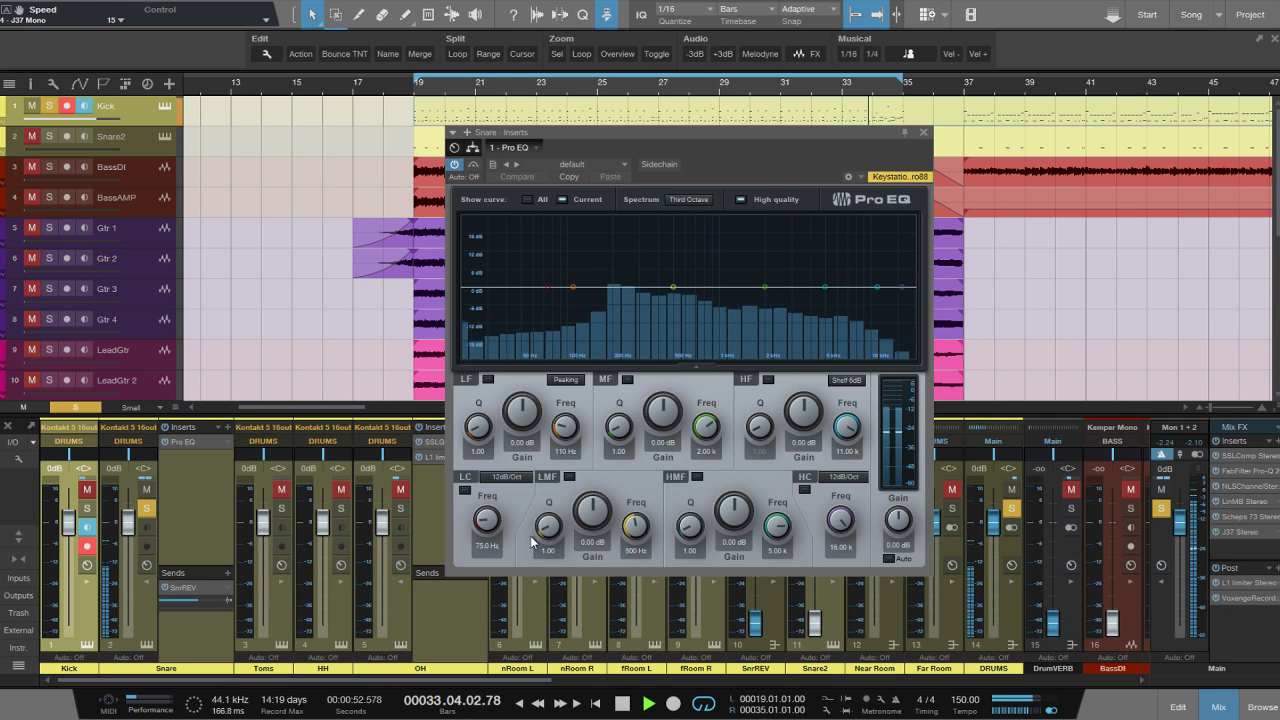
Notch the Snare with Pro EQ's LMF band at 290 Hz, Q 24.00 and -24.00 dB, and compare it with bypass.
drag(673, 287, 638, 358)
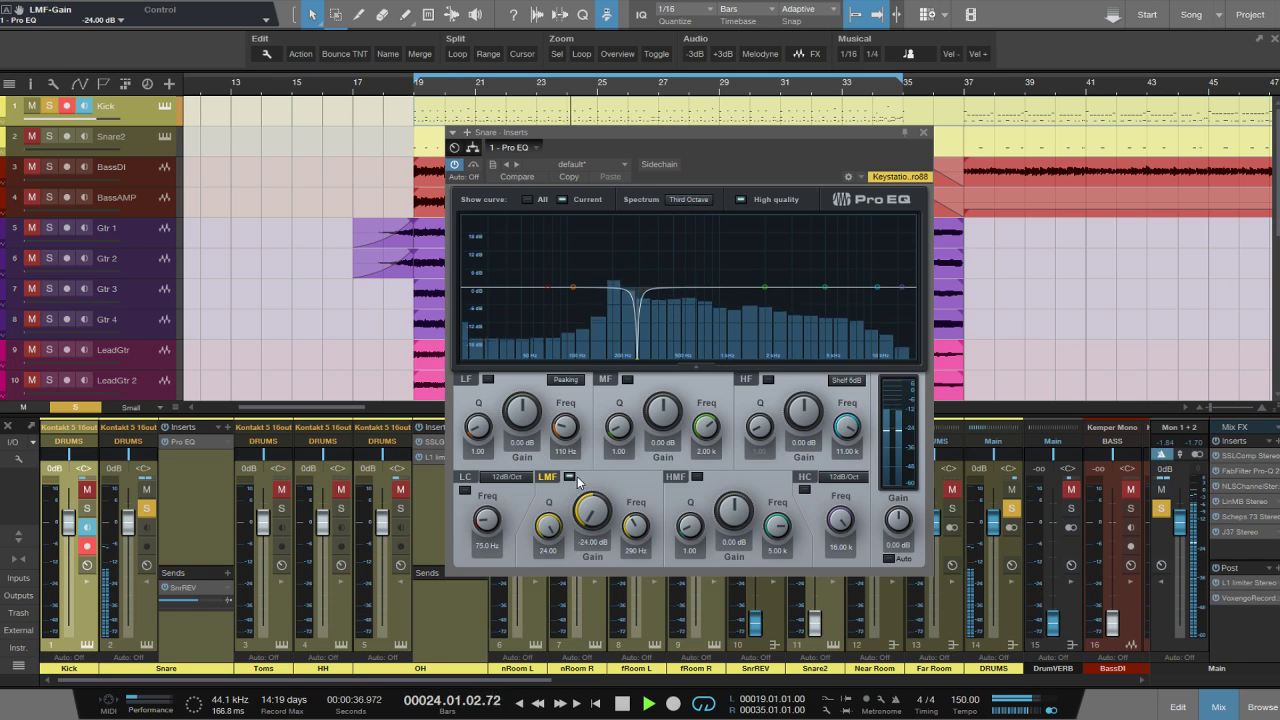
click(473, 166)
click(473, 166)
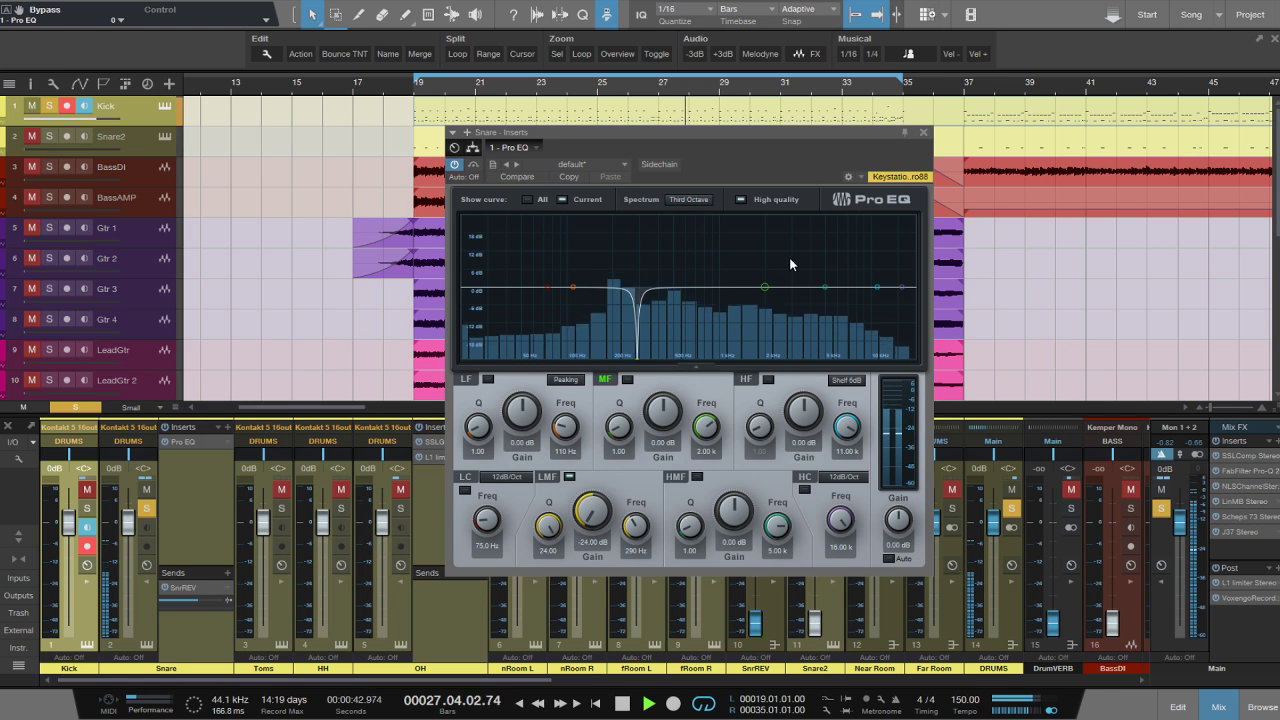
Try an 8.00 dB MF boost at 1.05 kHz in the Snare's Pro EQ and vary the HMF band's Q.
drag(766, 289, 731, 274)
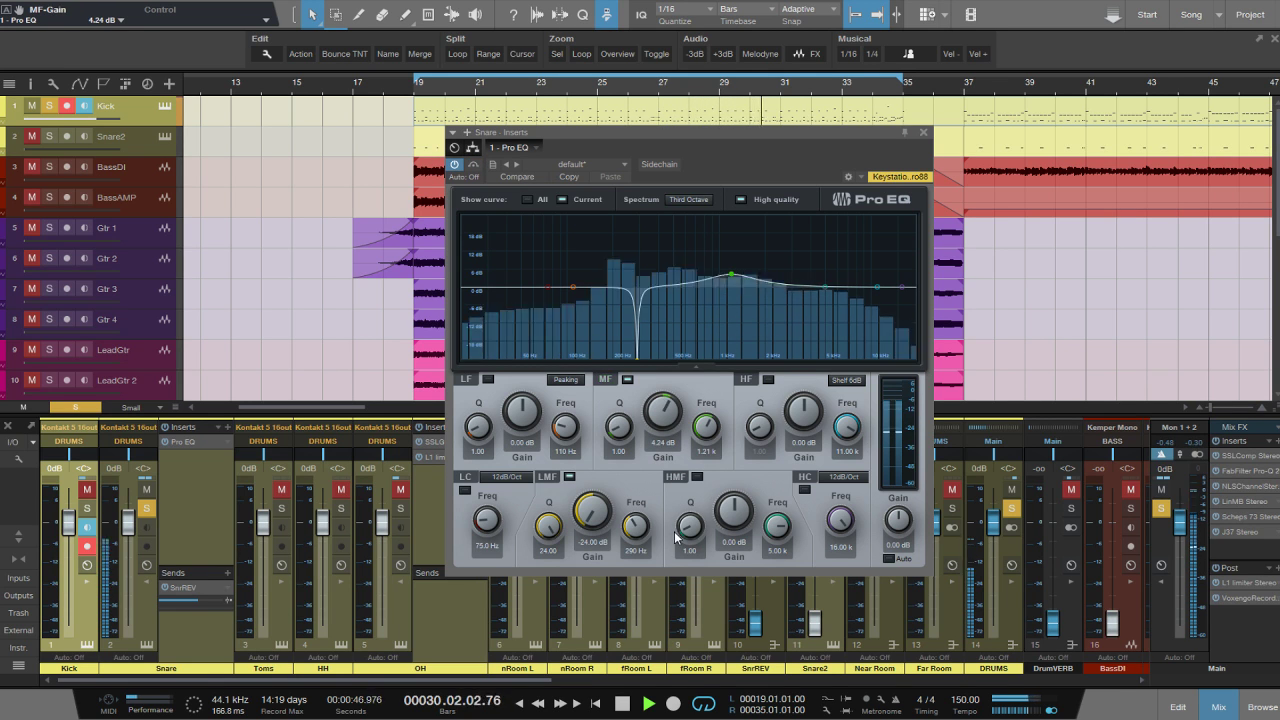
drag(676, 537, 678, 490)
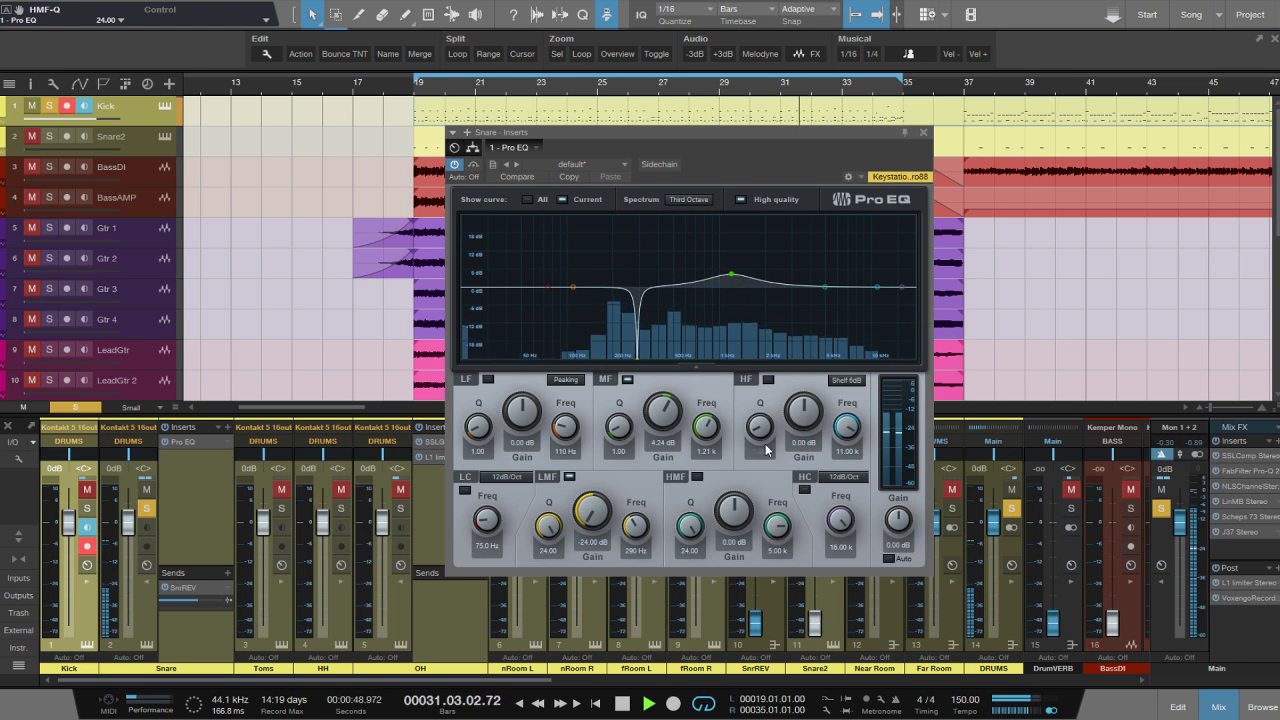
drag(736, 278, 723, 263)
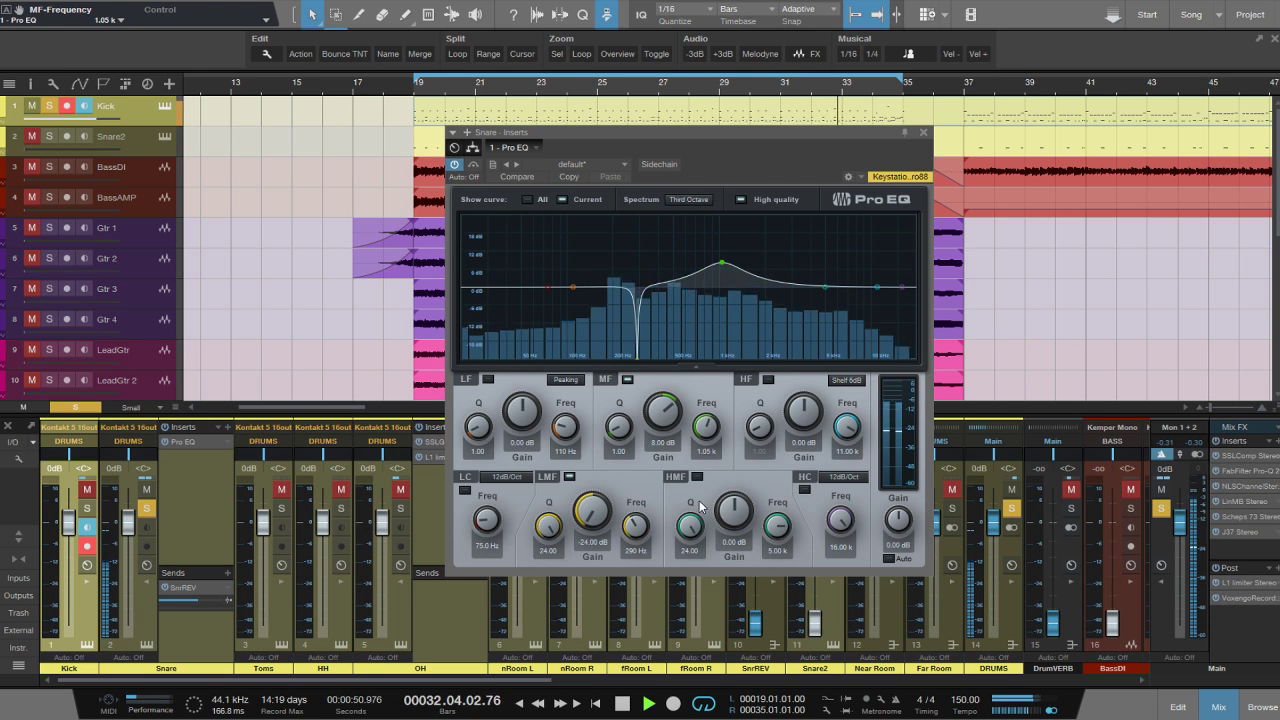
drag(690, 524, 690, 580)
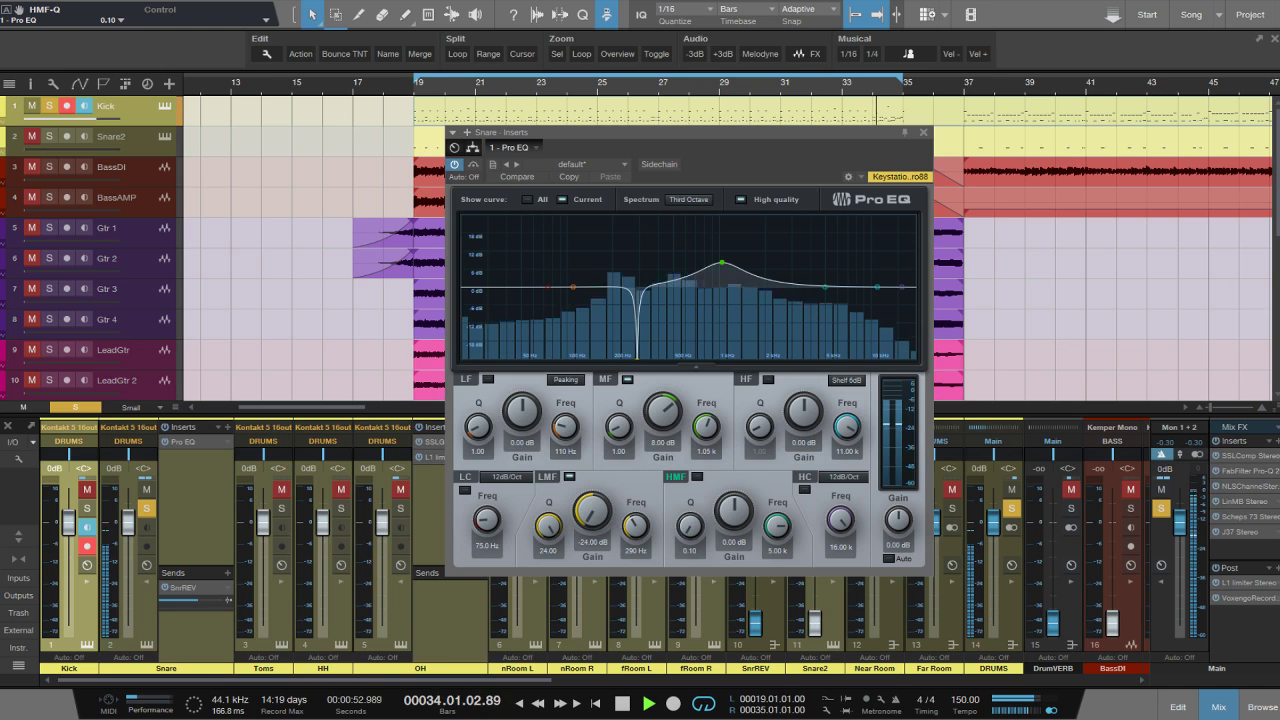
Sweep the Snare EQ's MF band with Q 24.00 and turn it into a -24.00 dB notch at 416 Hz.
drag(619, 426, 619, 370)
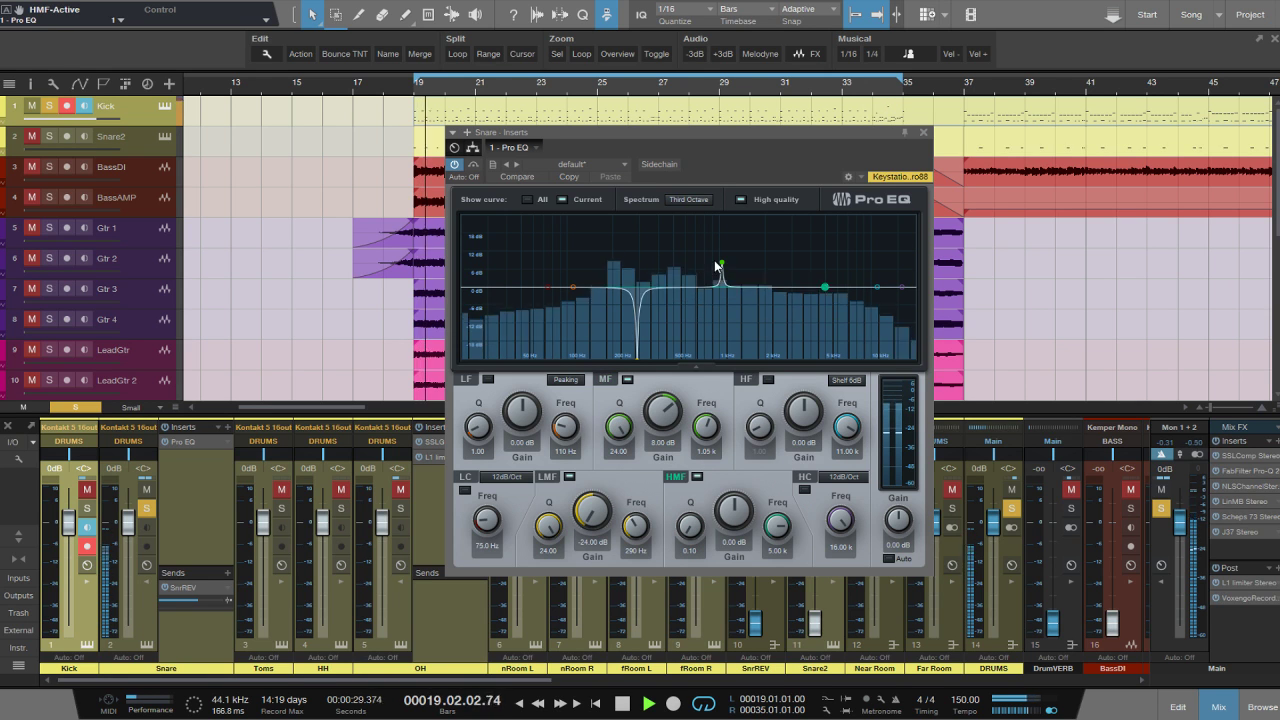
drag(718, 266, 661, 236)
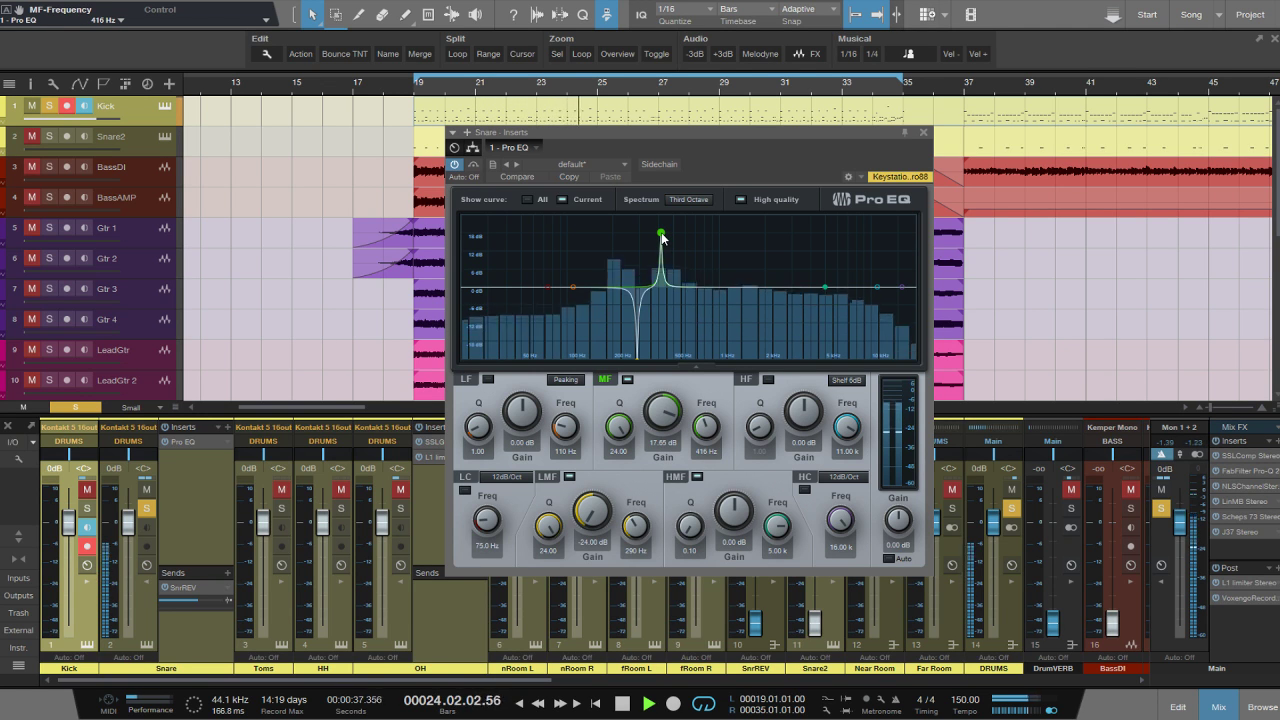
drag(666, 413, 657, 663)
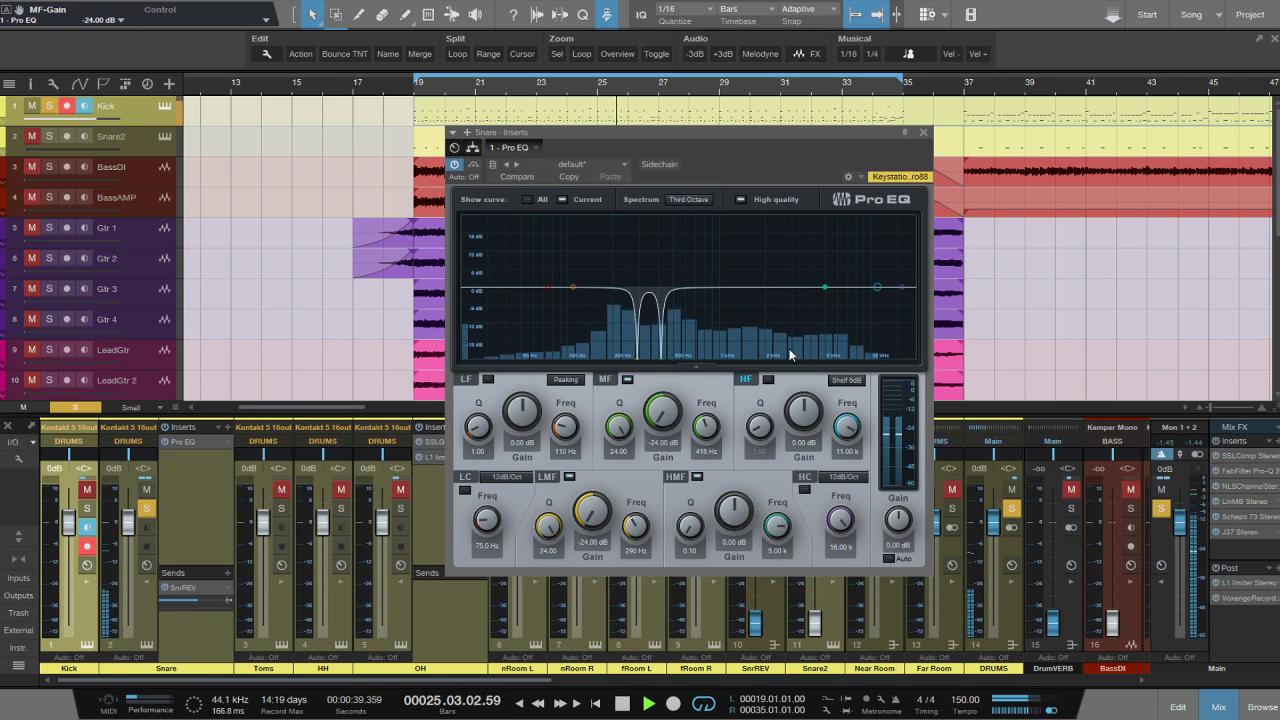
Set the Snare EQ's low cut to 110 Hz and its LF band to a 6 dB shelf at 251 Hz with +11.29 dB.
drag(575, 288, 606, 316)
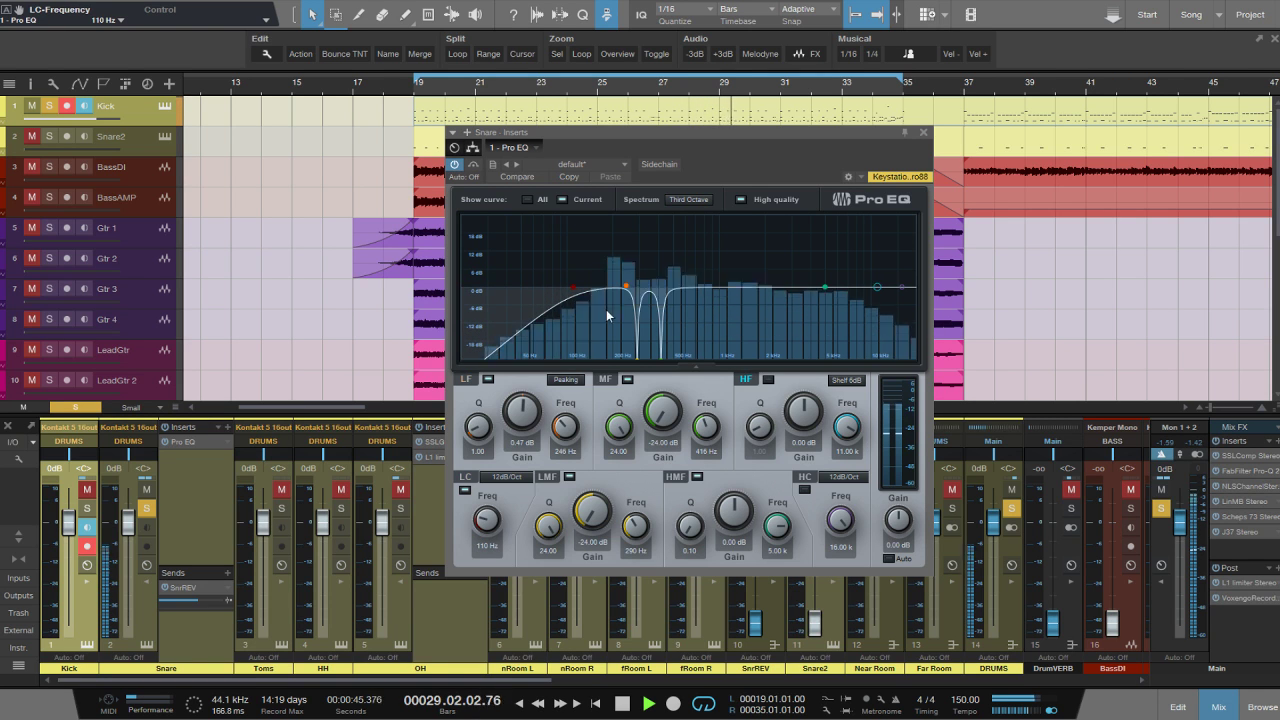
click(565, 379)
click(586, 412)
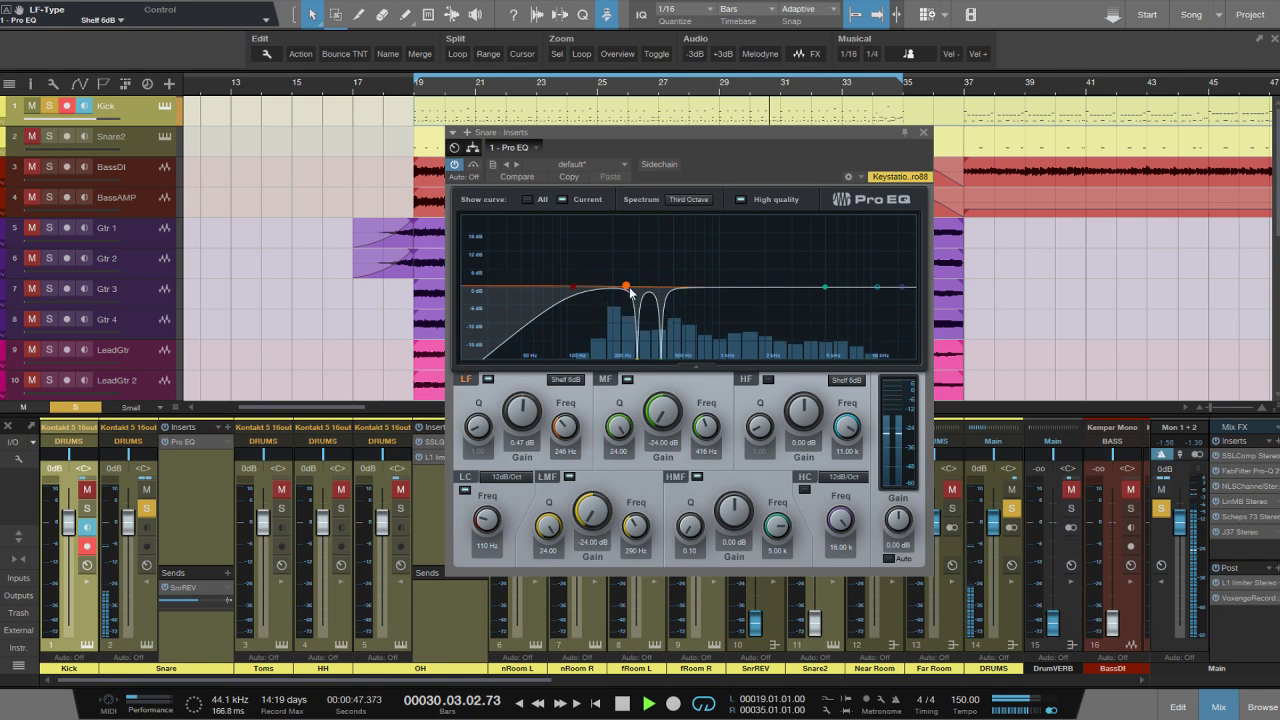
drag(630, 290, 628, 253)
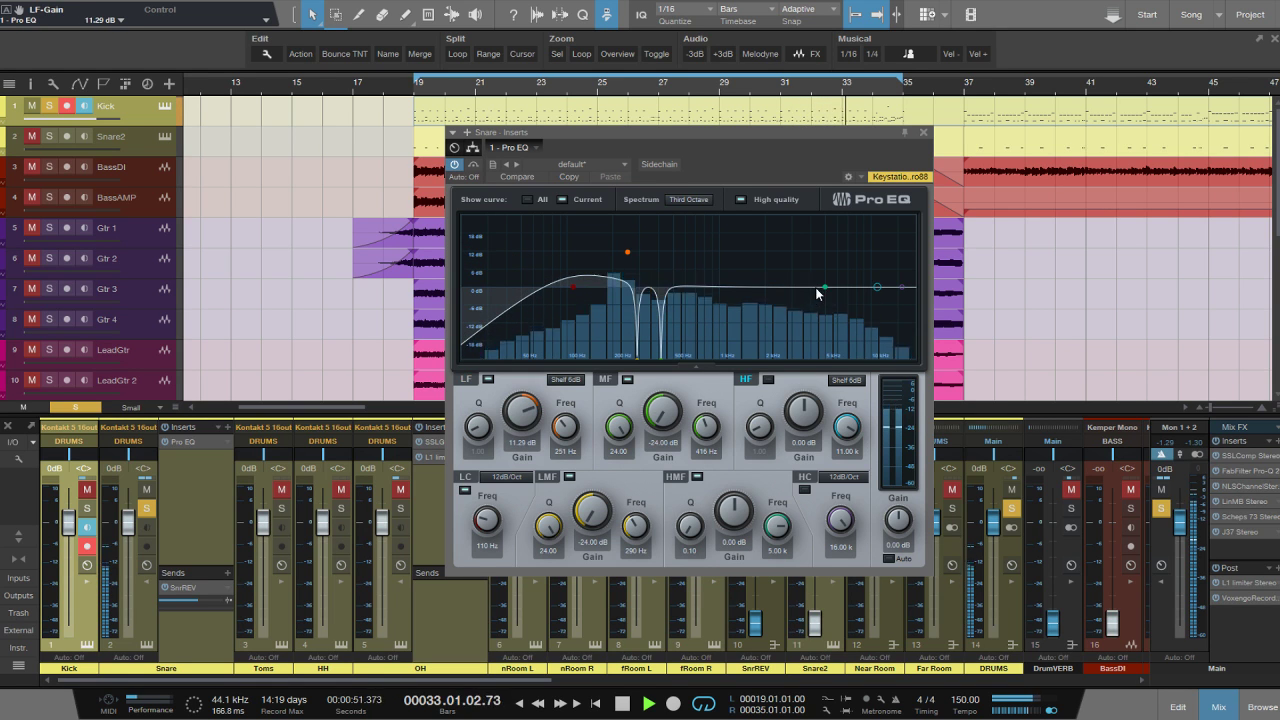
Set the Snare EQ's HMF band to -4.00 dB at 491 Hz with Q 1.74, boost the HF shelf 2.12 dB at 5.00 kHz, and close it.
drag(822, 290, 683, 256)
scroll(672, 297, up, 5)
drag(688, 521, 688, 526)
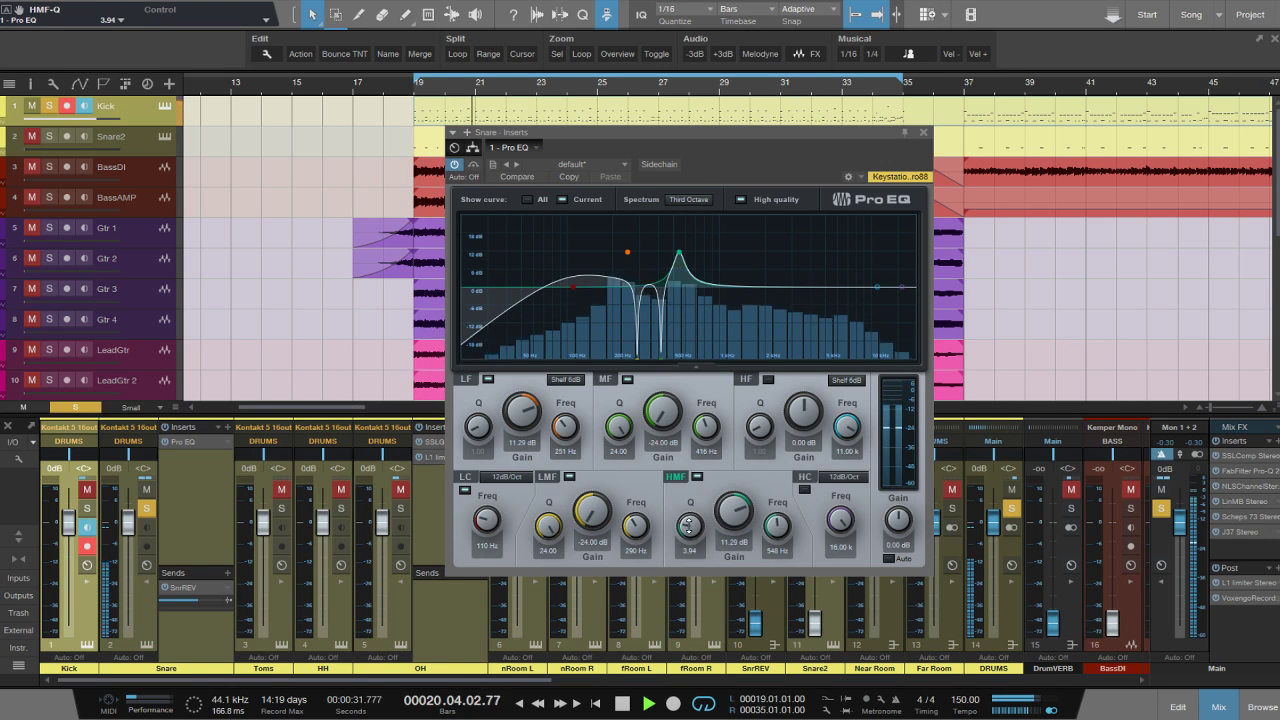
scroll(688, 527, down, 5)
drag(679, 253, 672, 299)
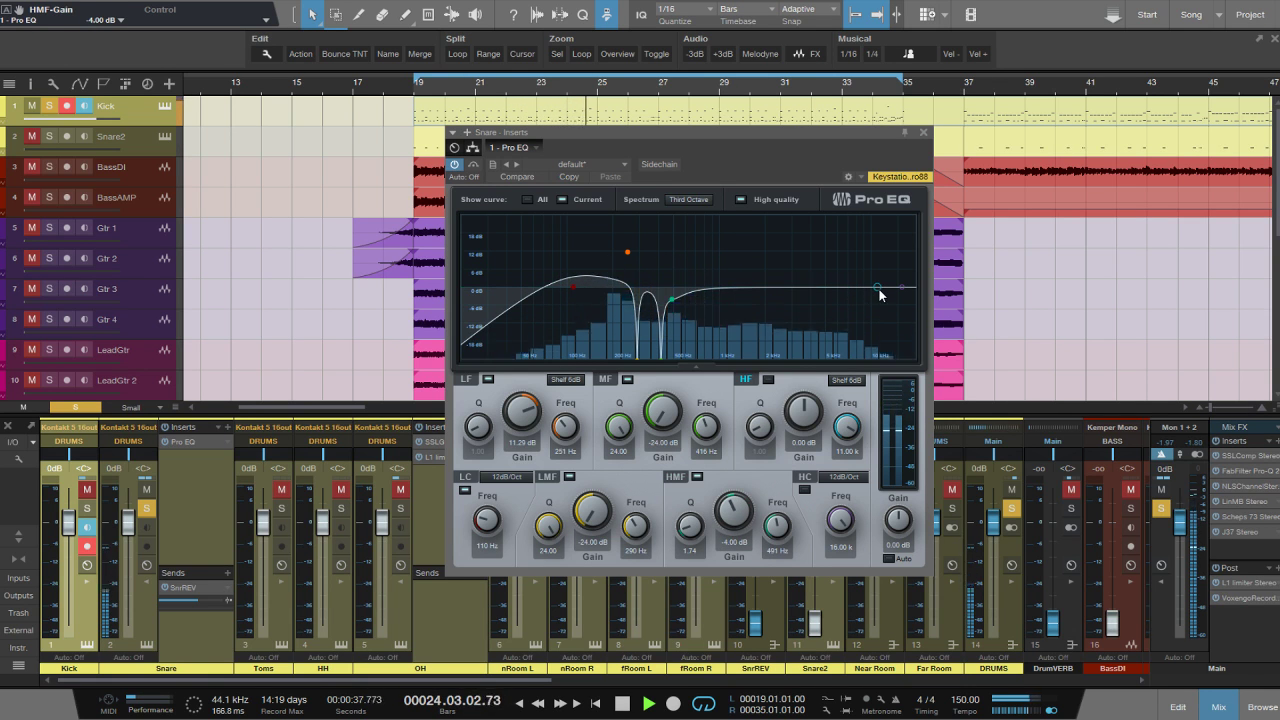
drag(879, 289, 826, 285)
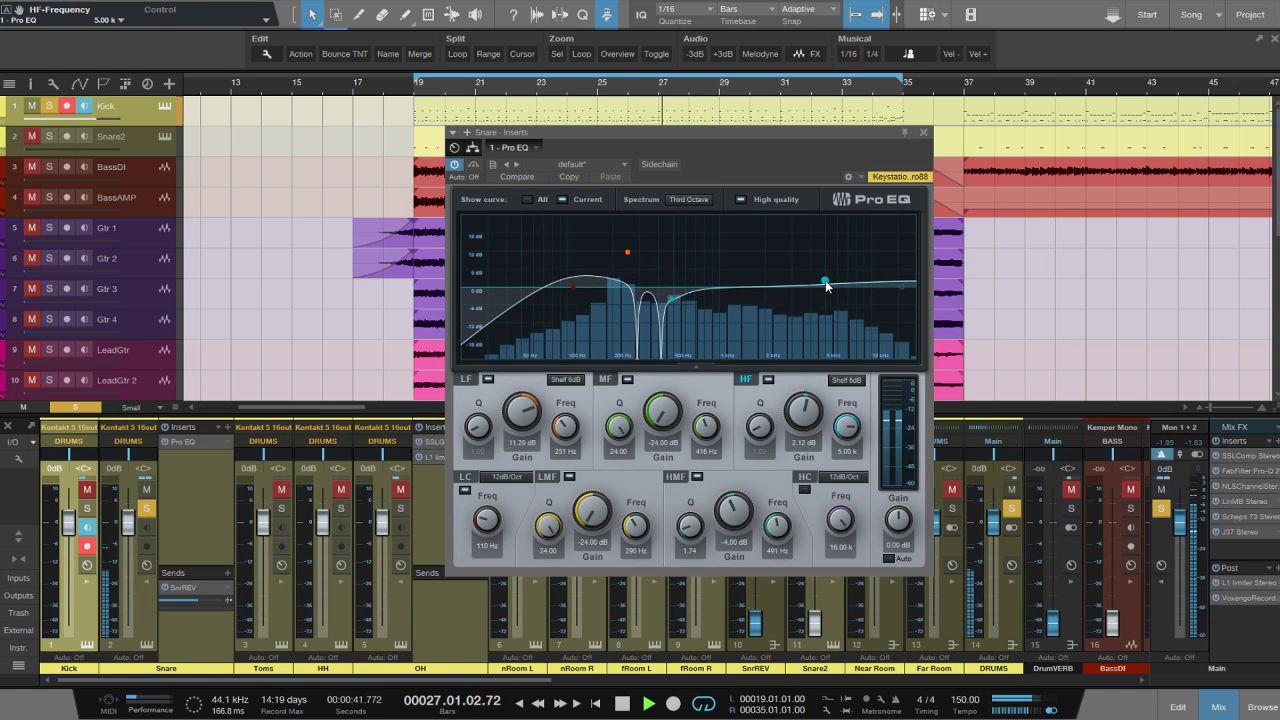
click(923, 132)
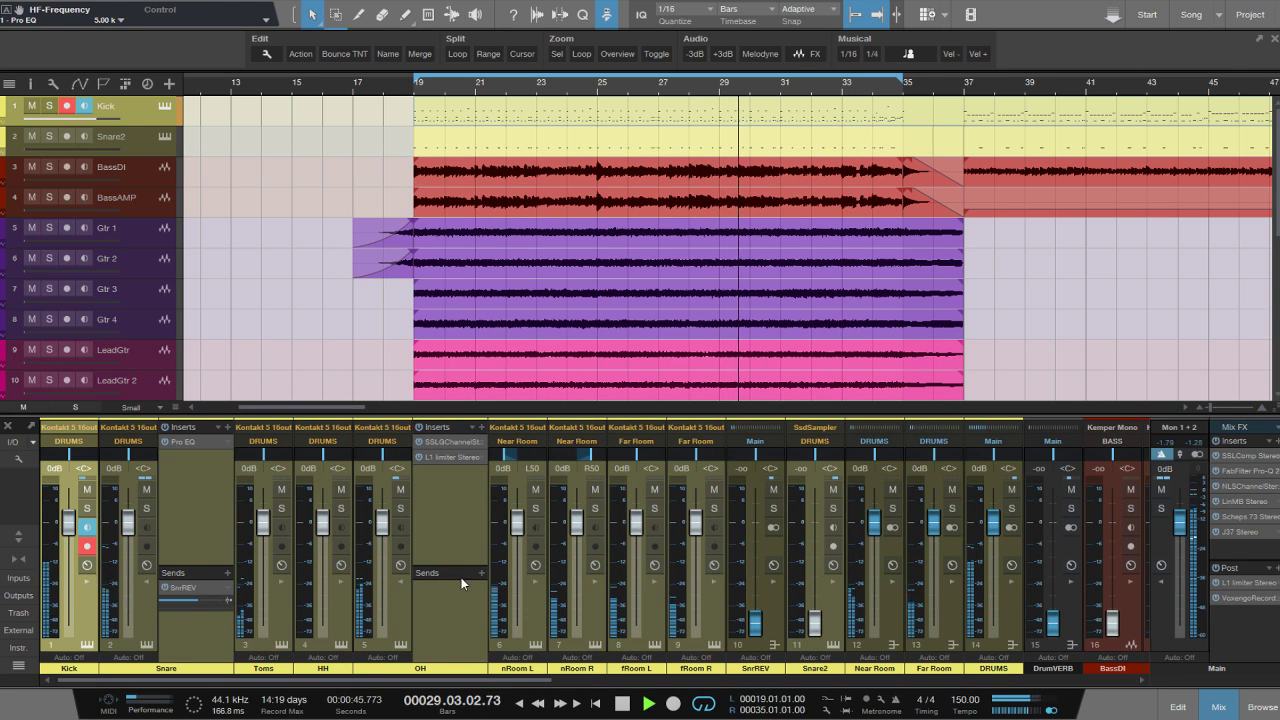
Show the browser, clear the search, insert API-2500 Mono from the Dynamics effects after Pro EQ on the Snare, and solo the Snare.
key(F5)
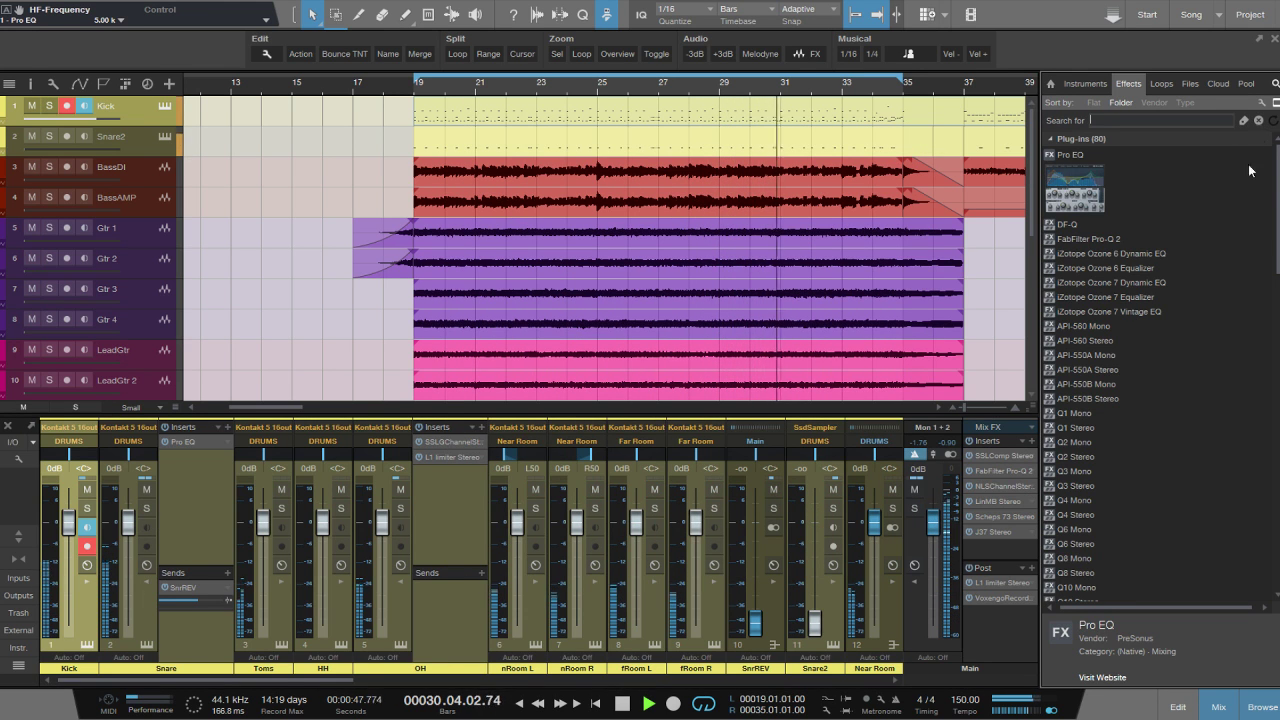
click(1063, 276)
click(1063, 276)
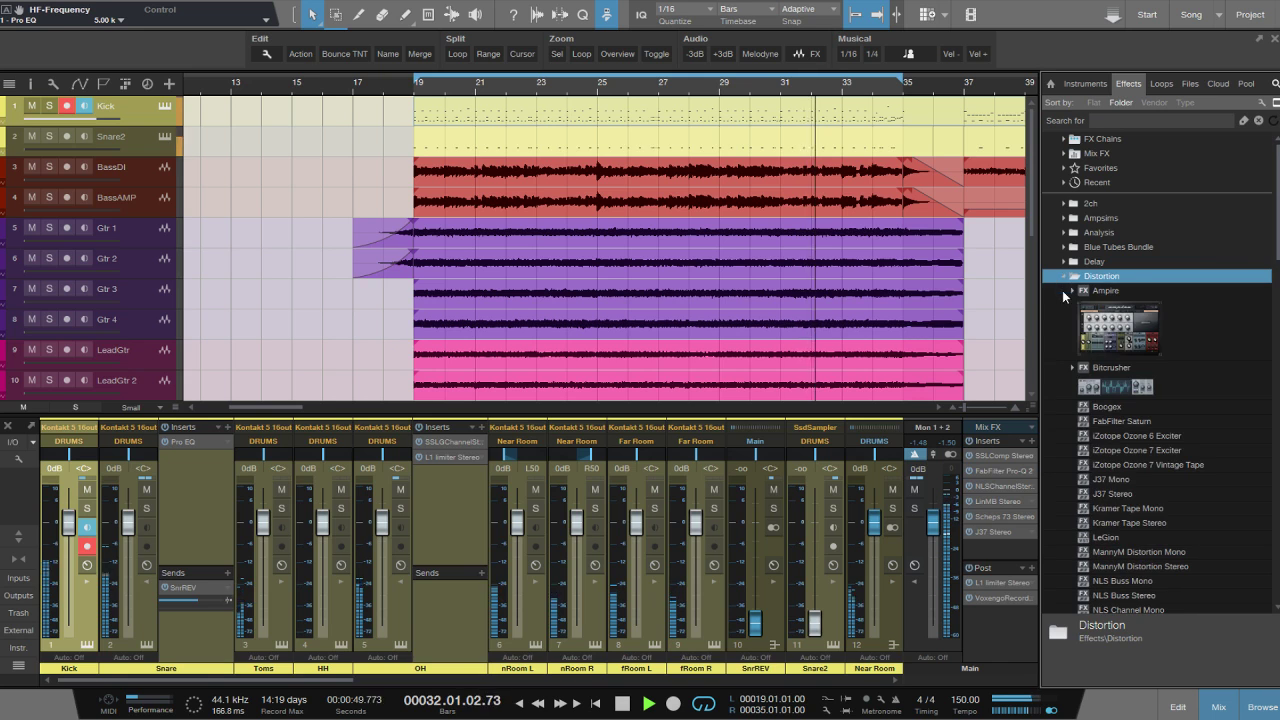
click(1063, 276)
click(1064, 290)
scroll(1197, 380, down, 3)
scroll(1197, 380, up, 3)
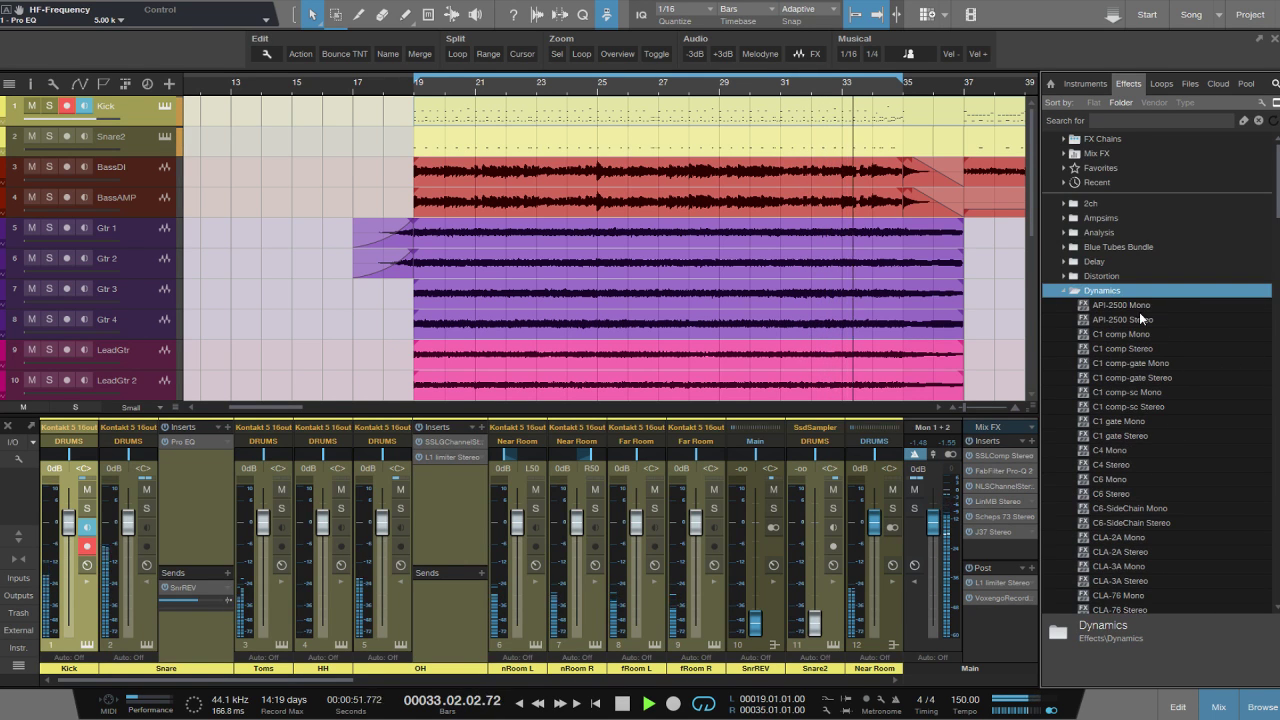
drag(1137, 306, 170, 509)
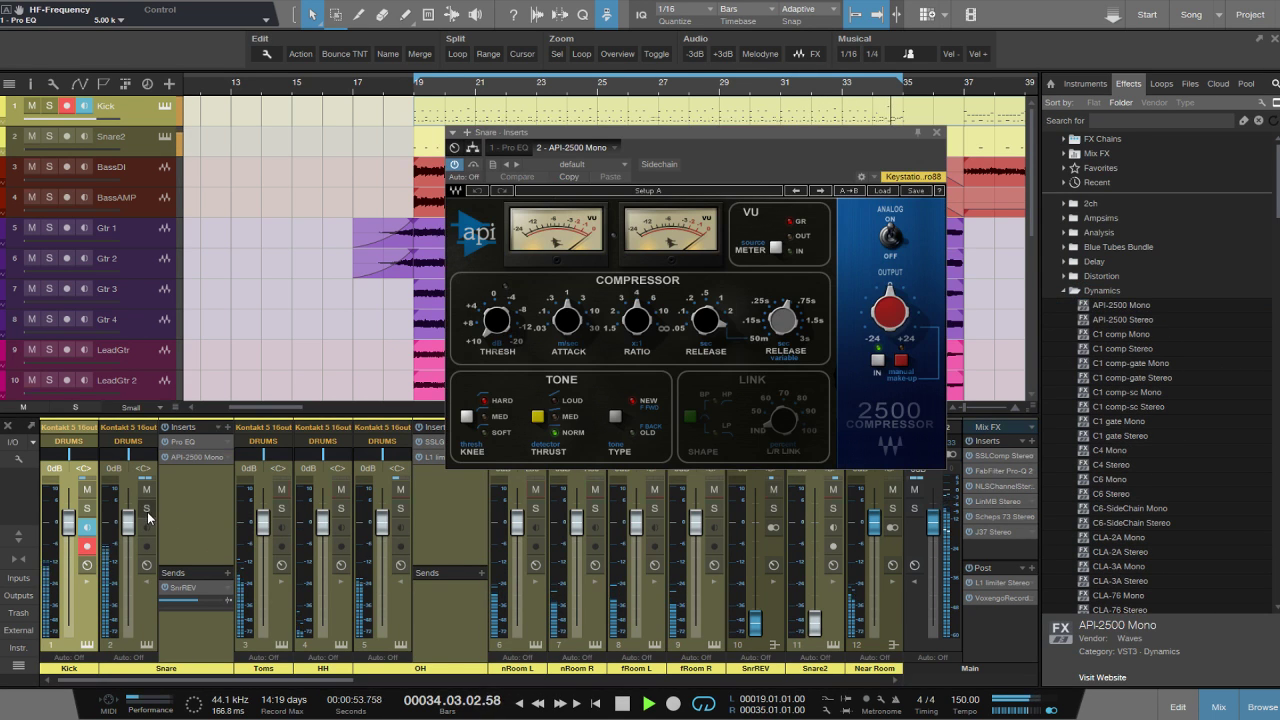
key(s)
Load the Snare drum preset in the Snare's API-2500 compressor.
click(884, 191)
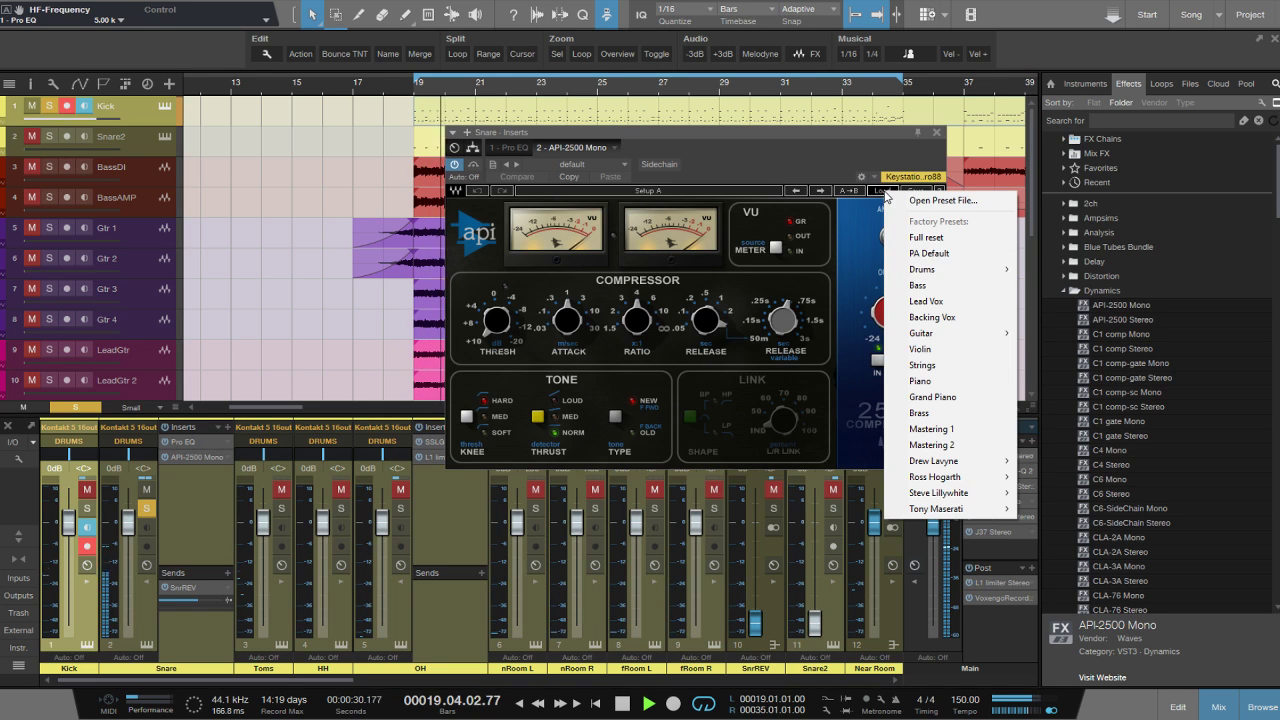
mouse_move(990, 269)
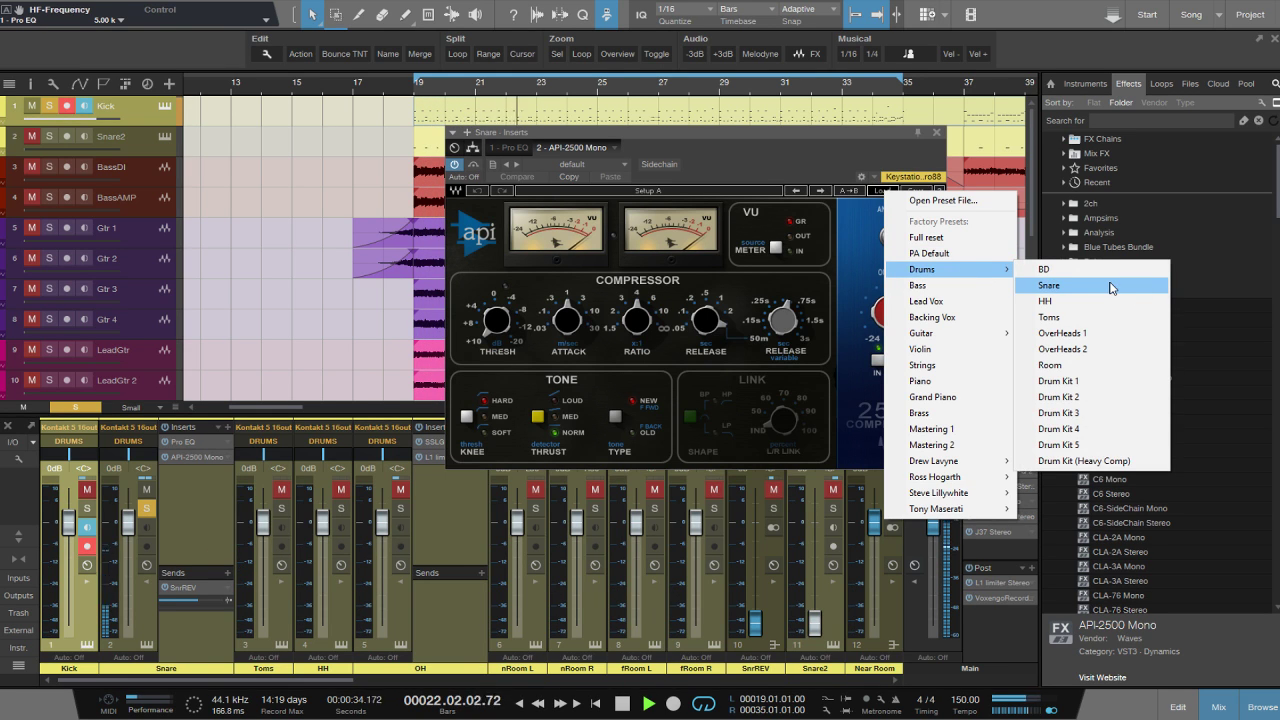
click(1105, 285)
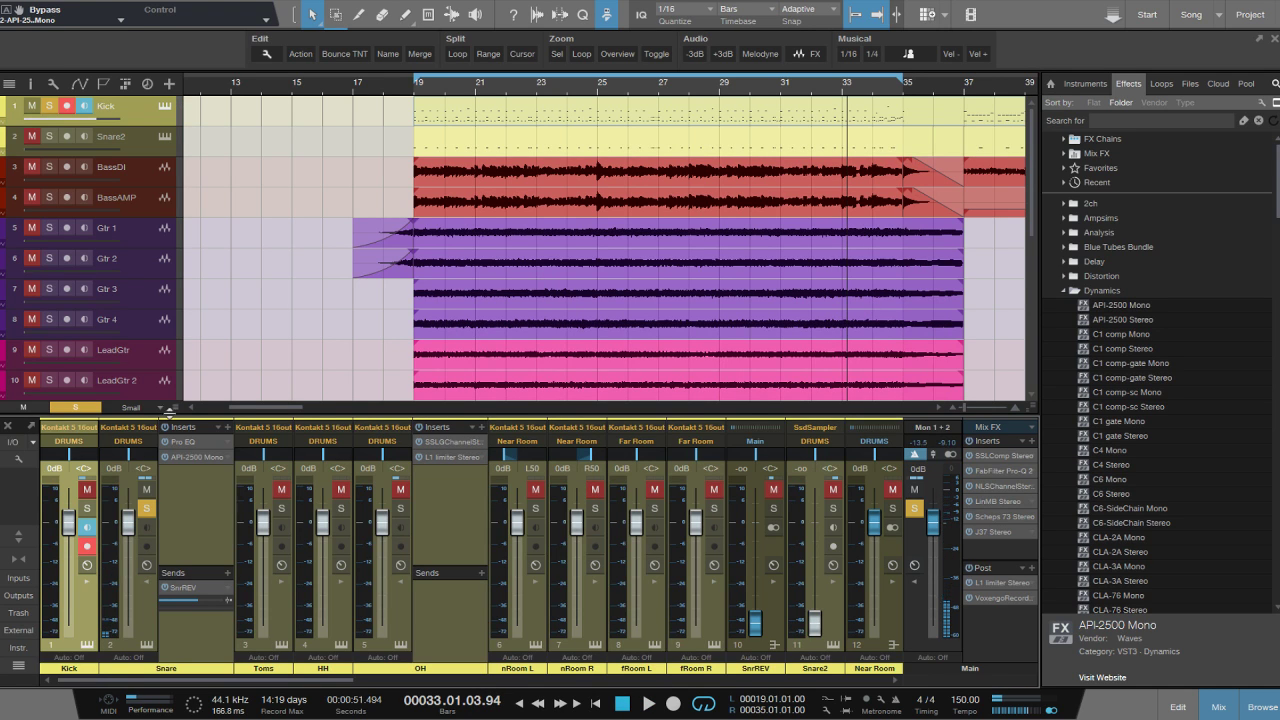
Start playback, search the effects for nls, and insert NLS Channel Mono after API-2500 Mono on the Snare.
click(1077, 290)
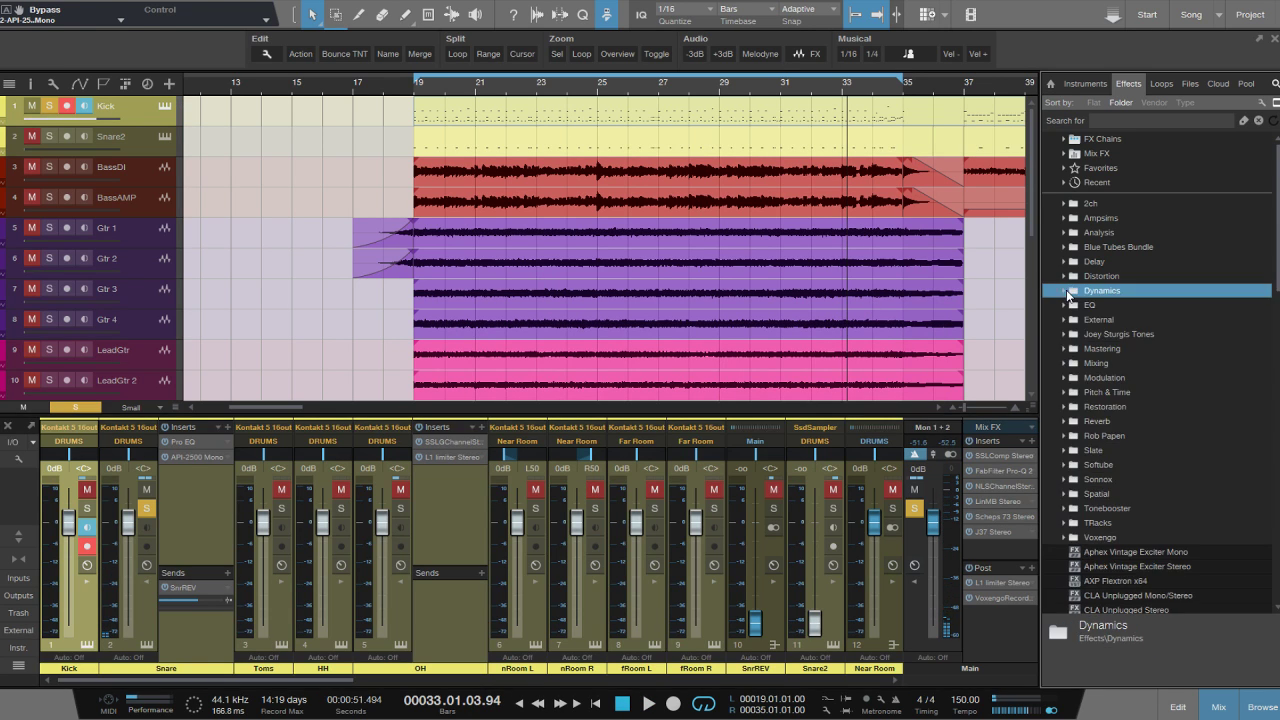
click(1067, 277)
click(1067, 280)
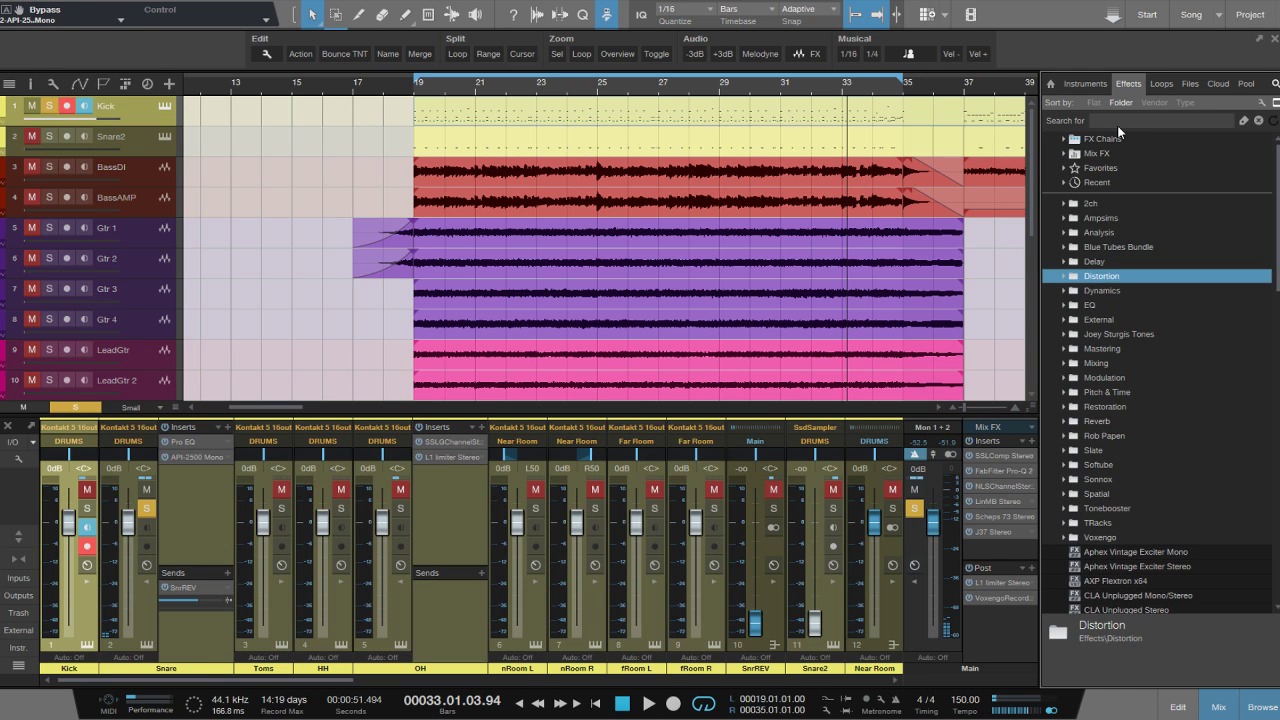
key(space)
click(1117, 120)
text(nls)
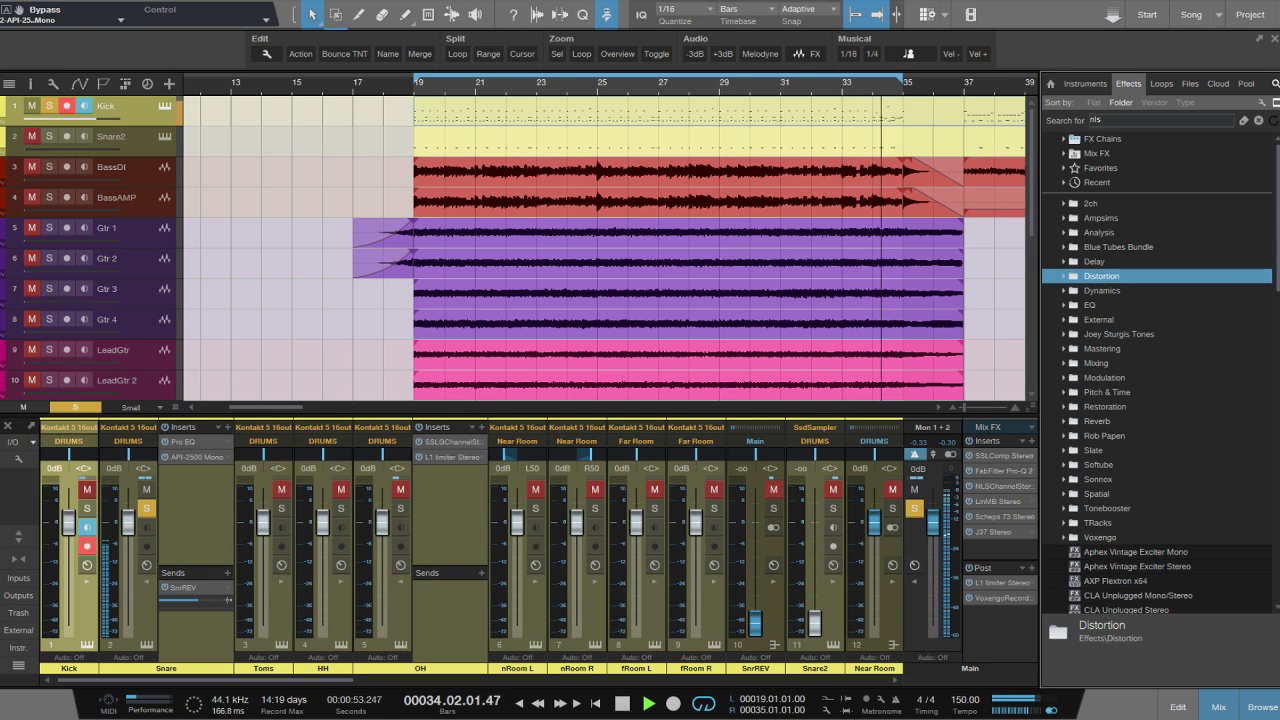
drag(1090, 153, 205, 500)
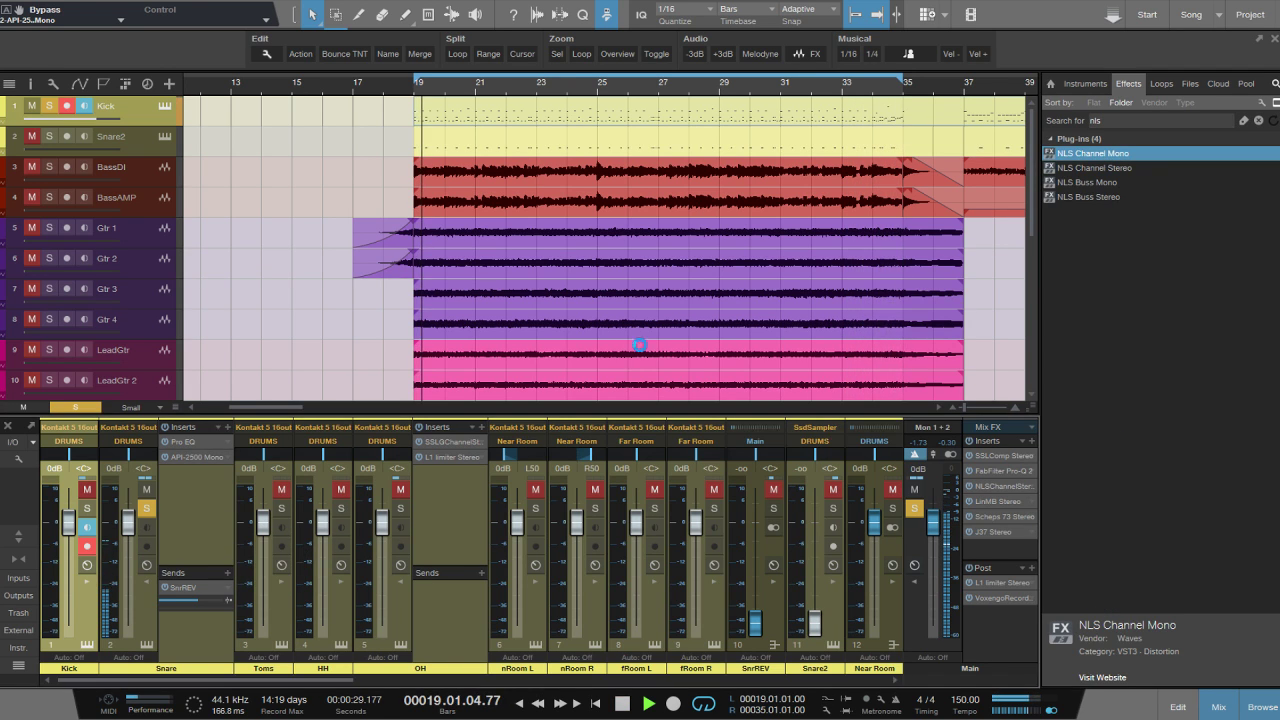
Set the Snare's NLS Channel to Spike with Drive at 1.9 and Output at -1.3, and close it.
drag(556, 382, 556, 350)
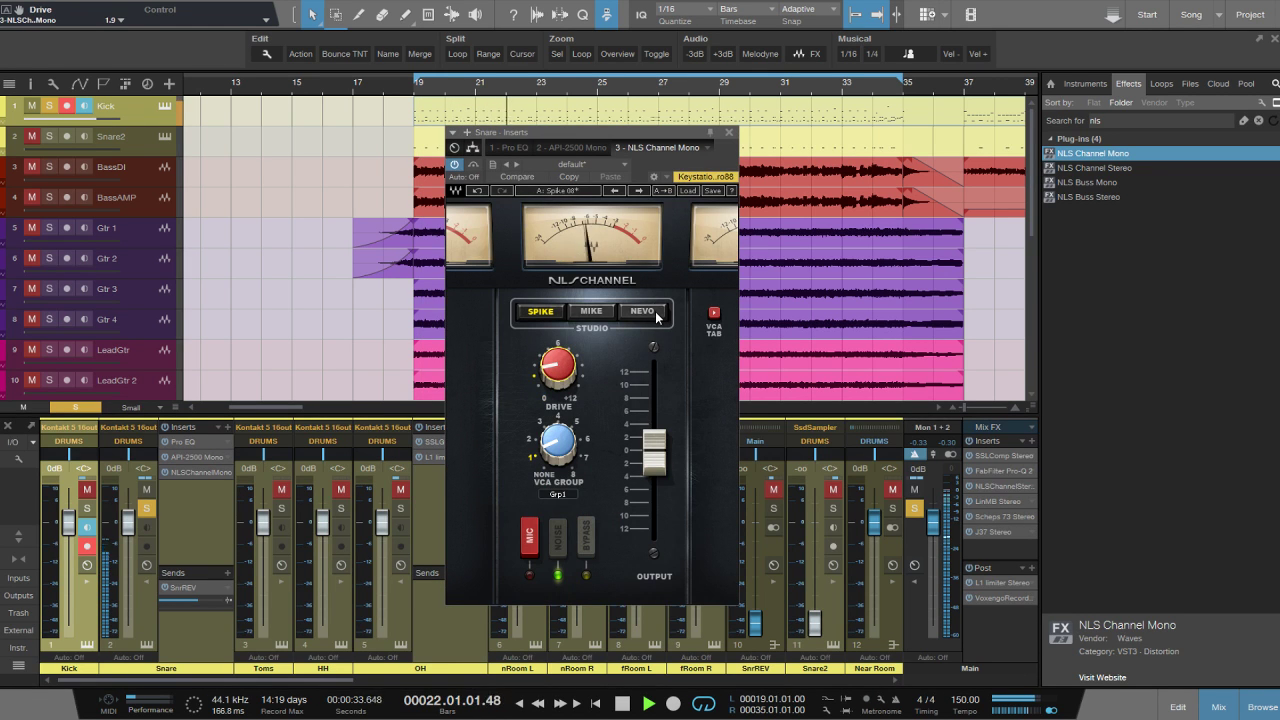
click(540, 311)
drag(559, 371, 549, 364)
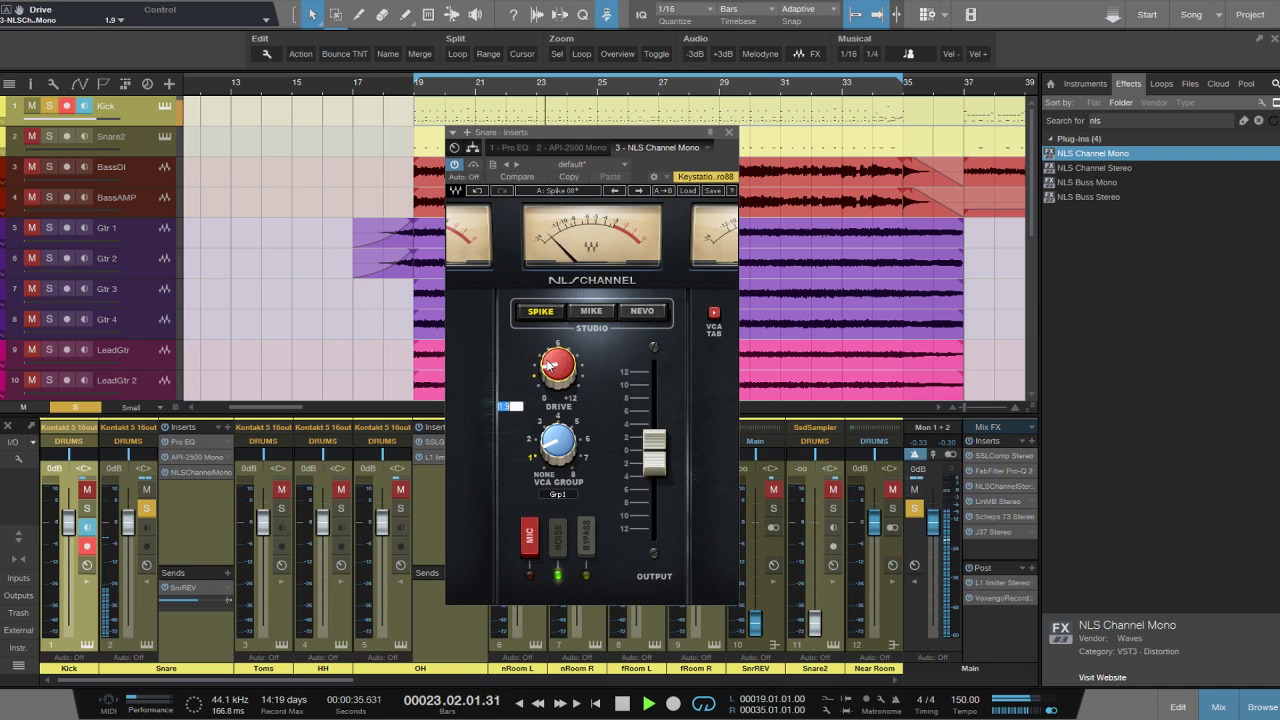
key(Return)
drag(648, 452, 651, 461)
click(728, 131)
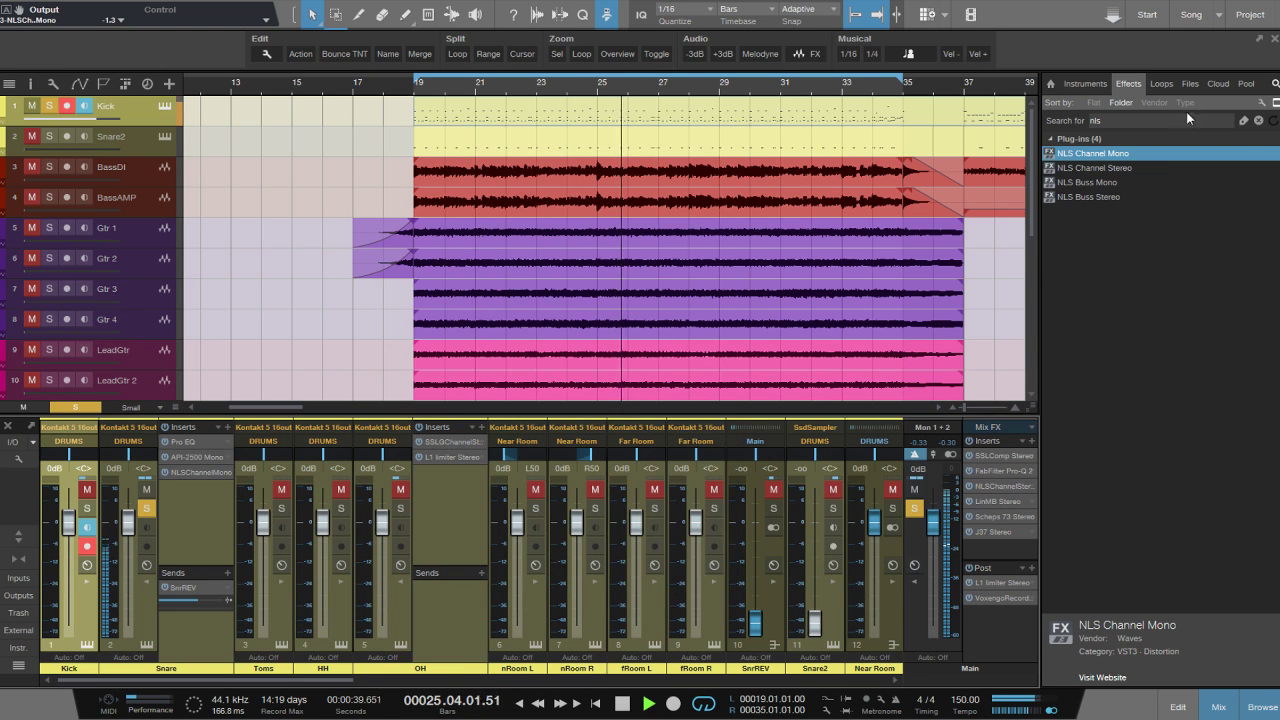
Clear the effects search and insert J37 Mono from the Distortion effects after NLS Channel on the Snare.
click(1258, 120)
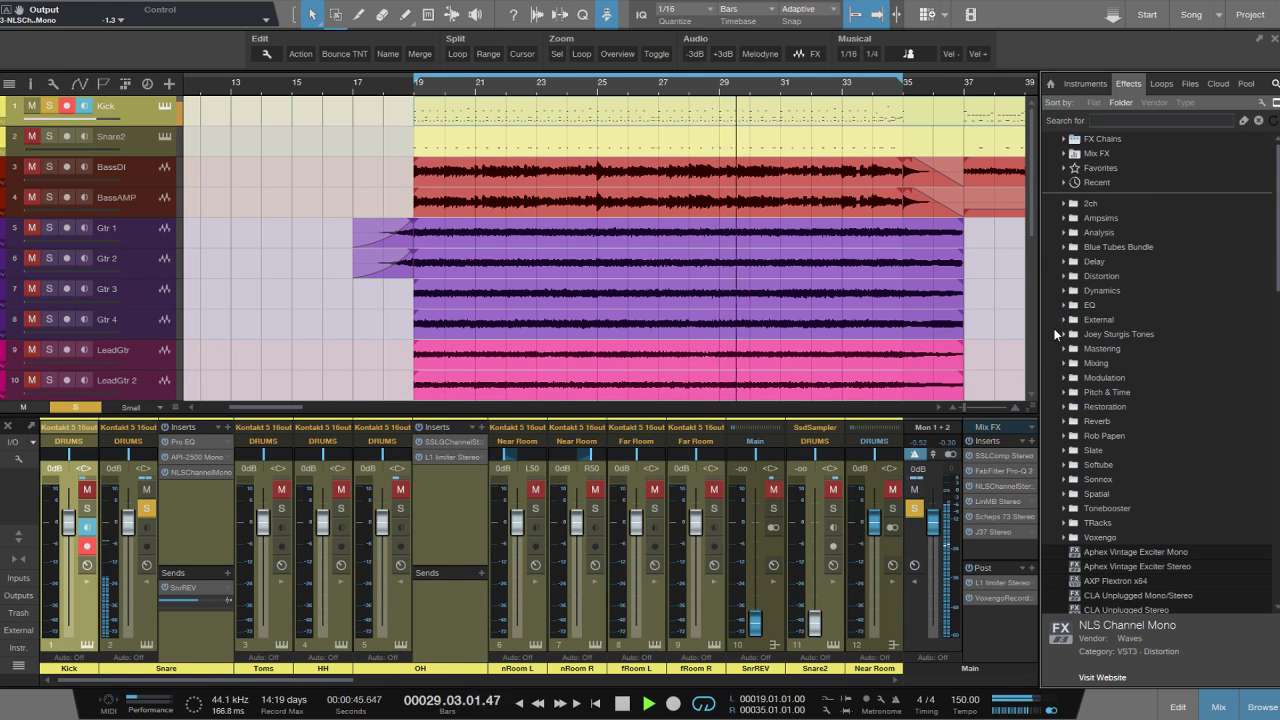
click(1064, 290)
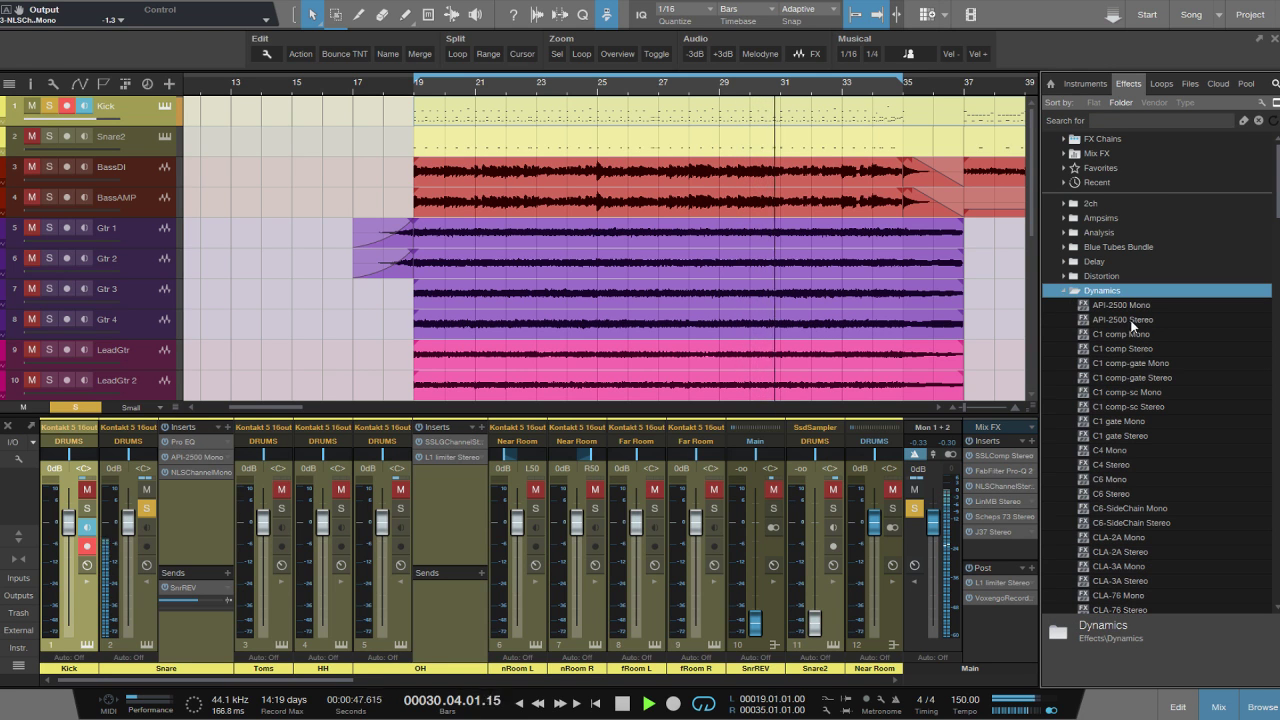
click(1064, 290)
click(1064, 261)
click(1064, 261)
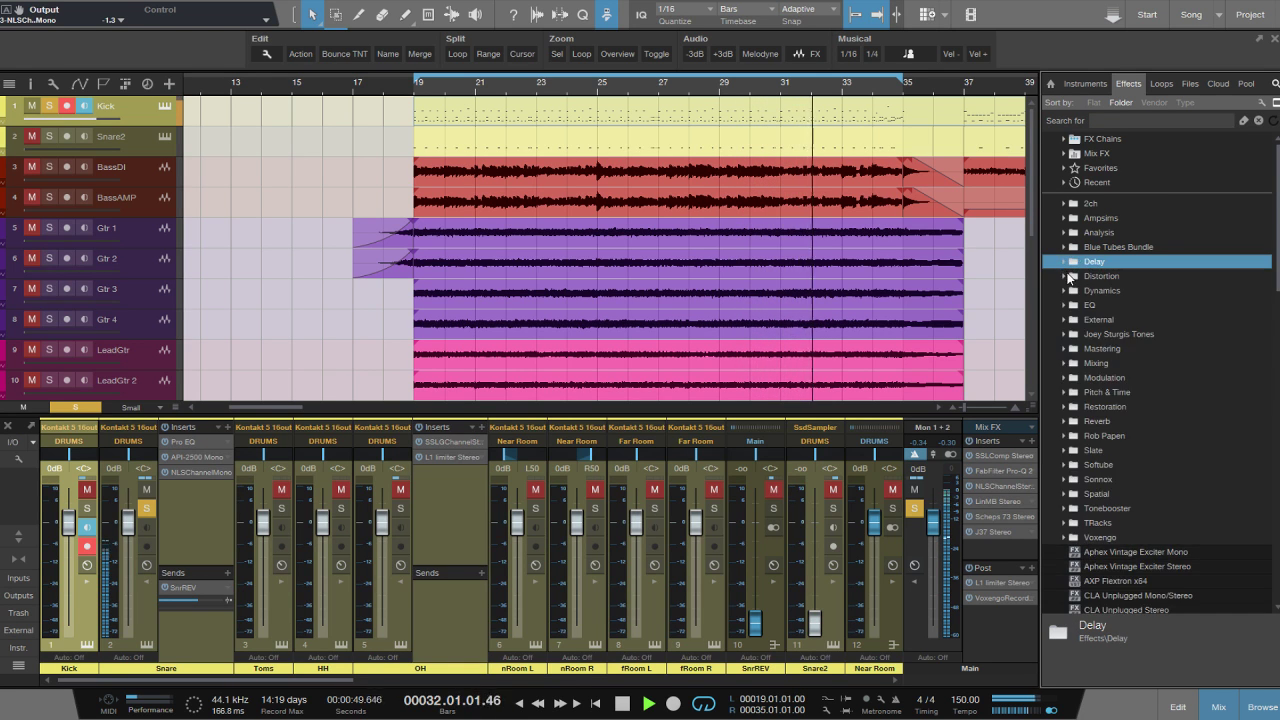
click(1068, 276)
scroll(1120, 350, down, 3)
drag(1110, 348, 211, 495)
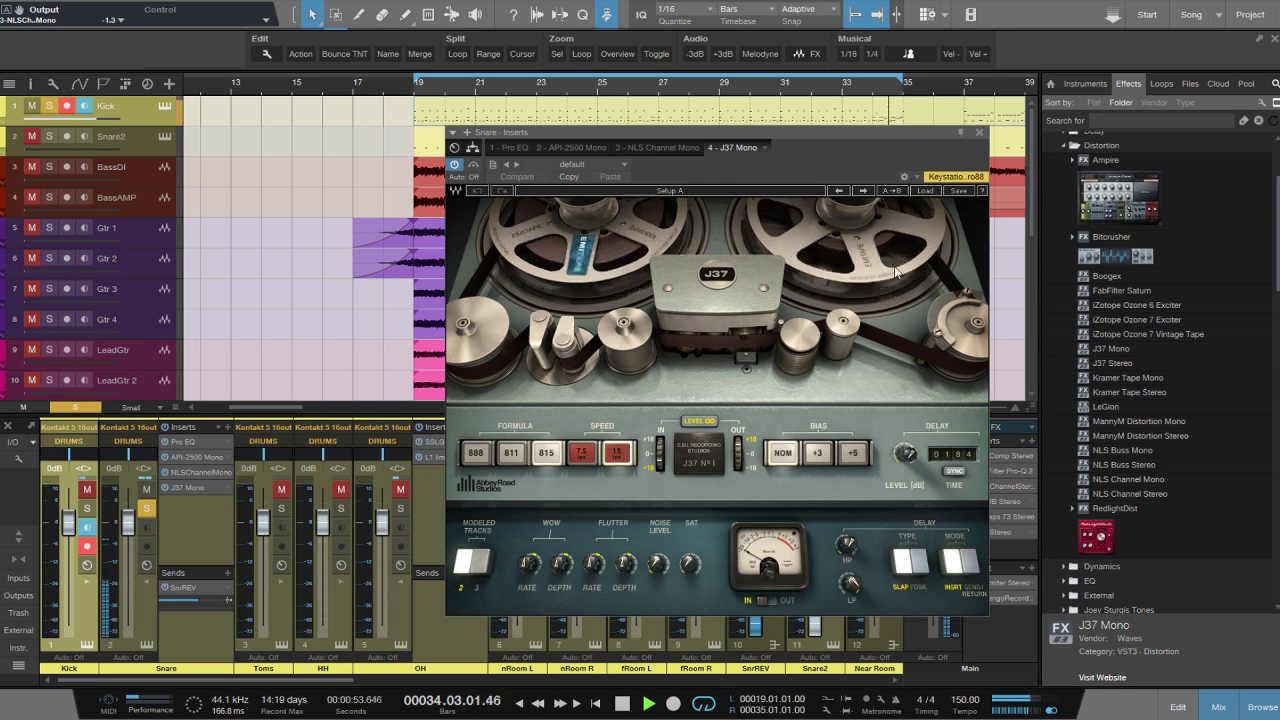
Set the Snare's J37 to 3.5 dB input, speed 15, formula 815 and nominal bias, and close it.
drag(663, 461, 660, 454)
click(617, 454)
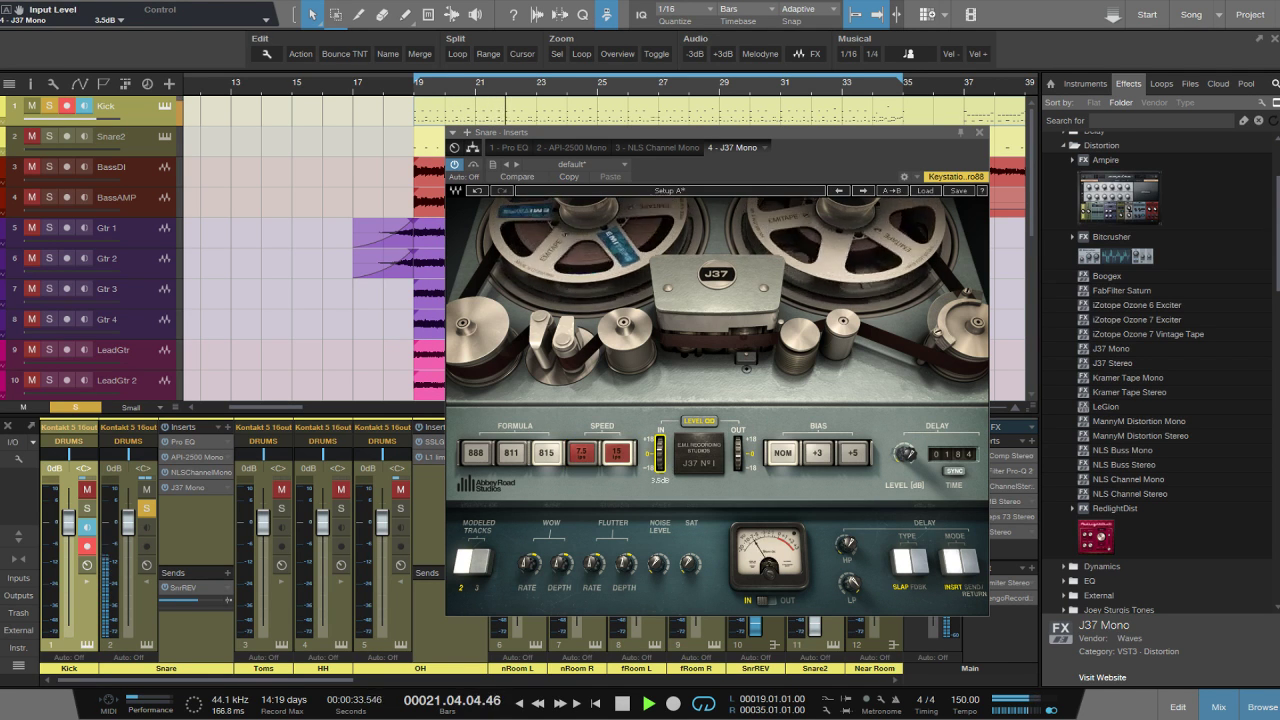
click(538, 468)
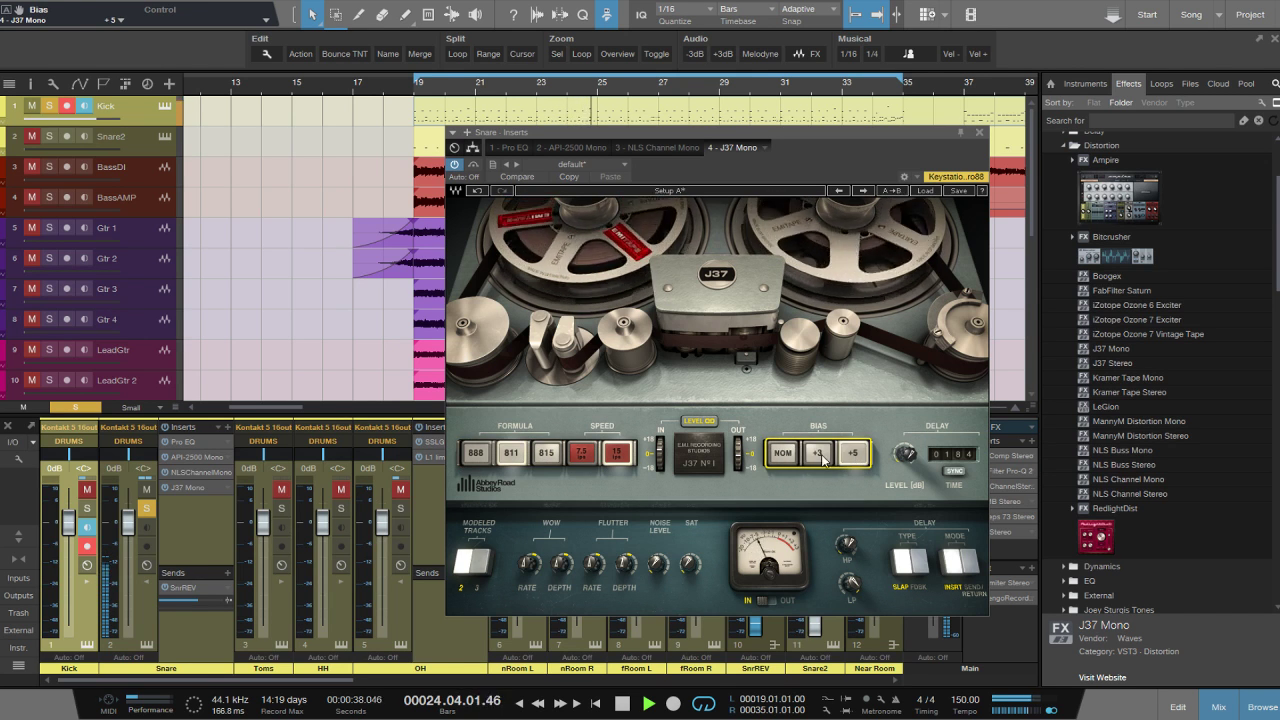
click(784, 455)
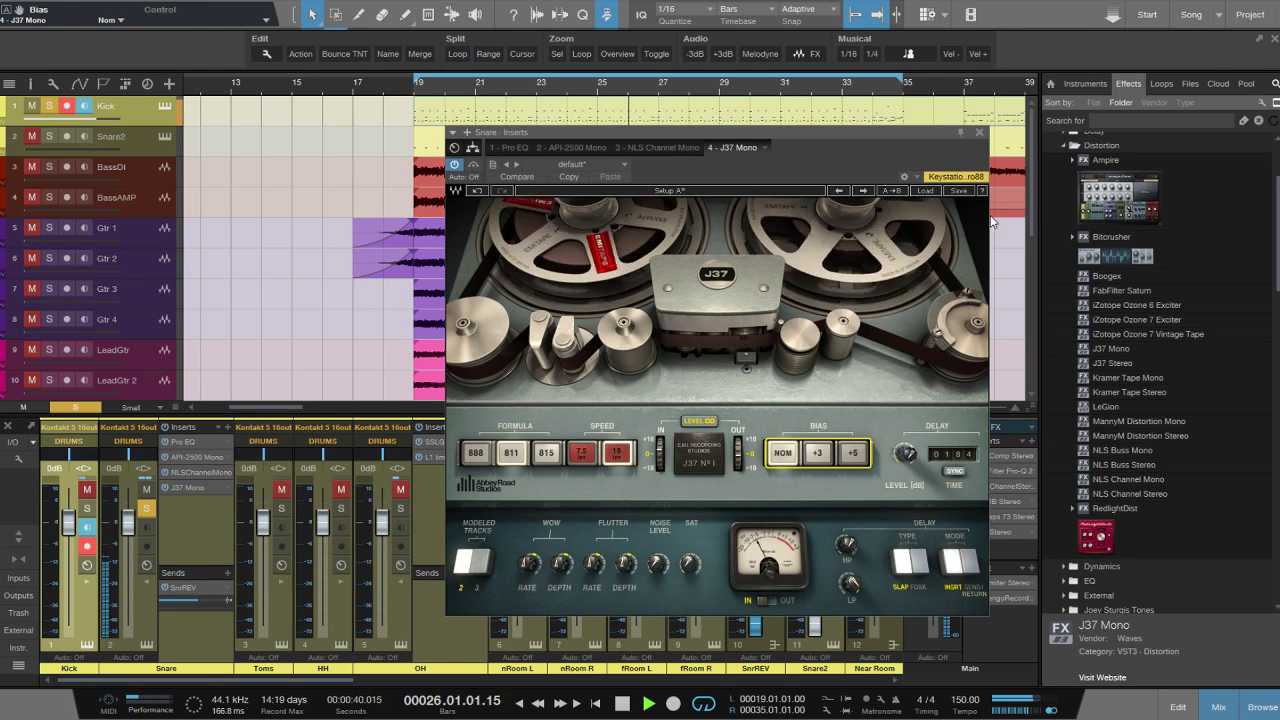
click(979, 132)
Unsolo the Snare and raise its channel volume to +1.3 dB.
click(143, 509)
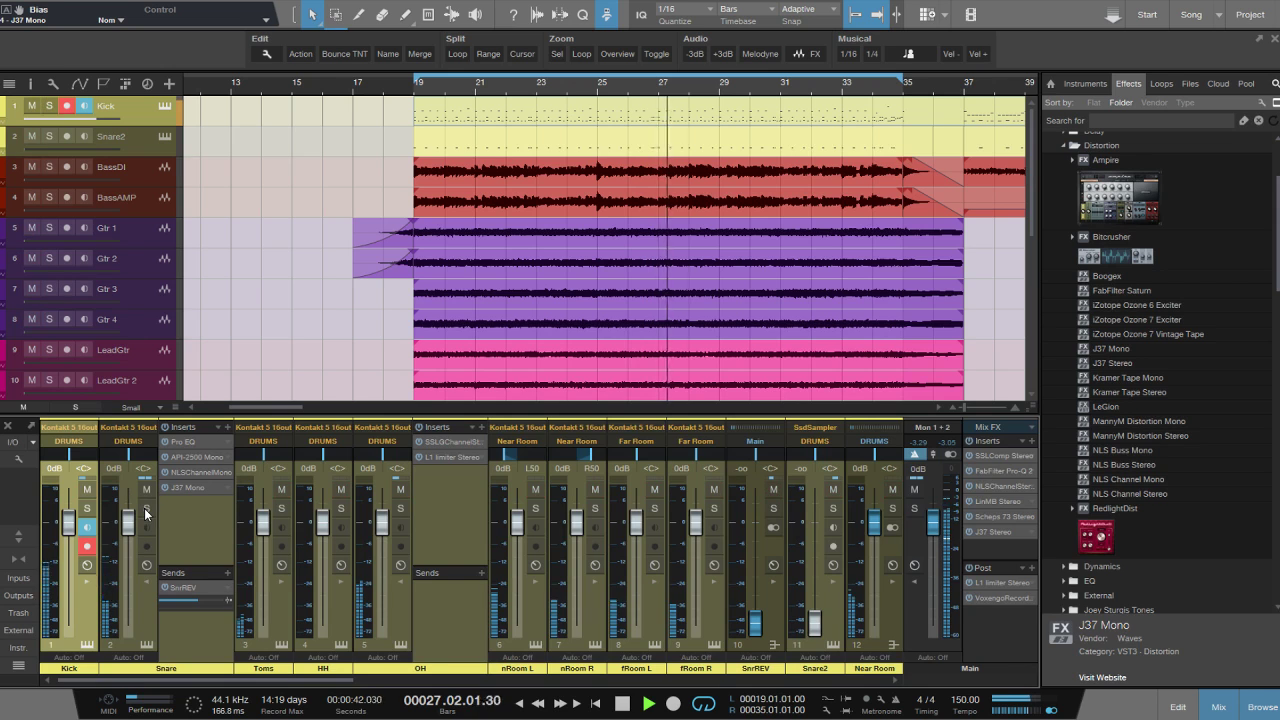
drag(124, 527, 126, 522)
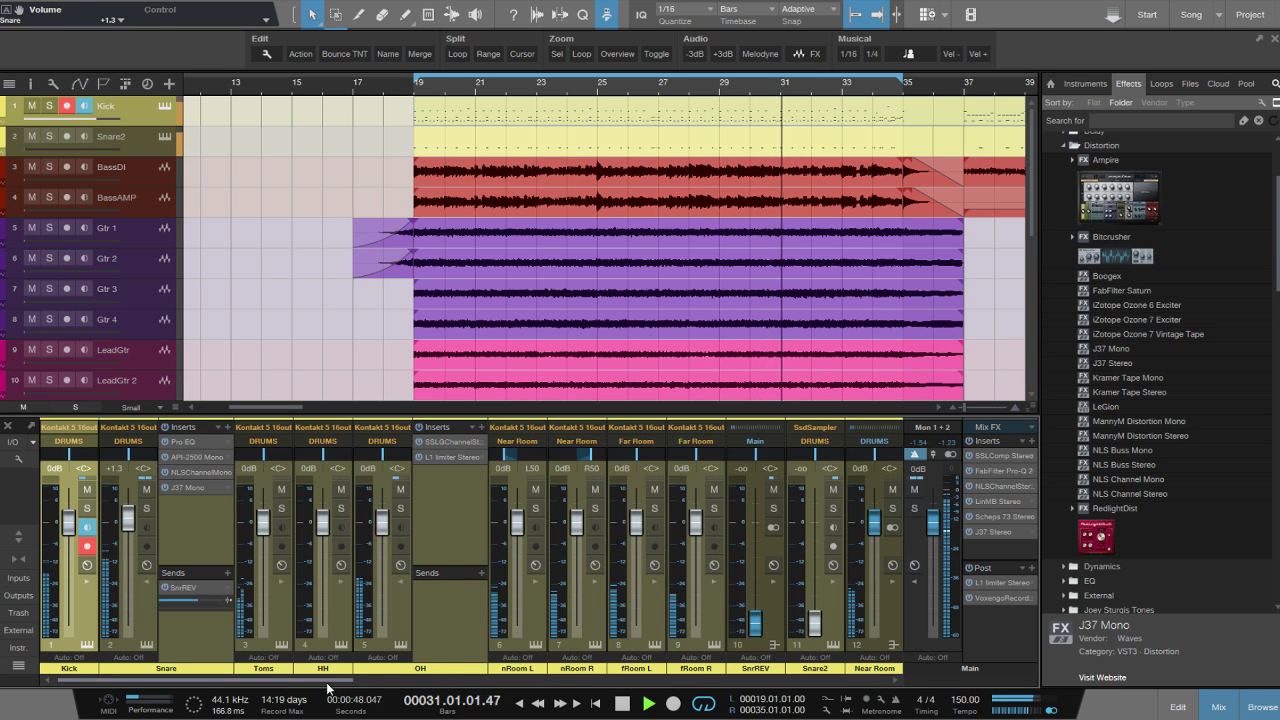
Solo the Near Room bus and insert Pro EQ on it.
scroll(446, 680, right, 3)
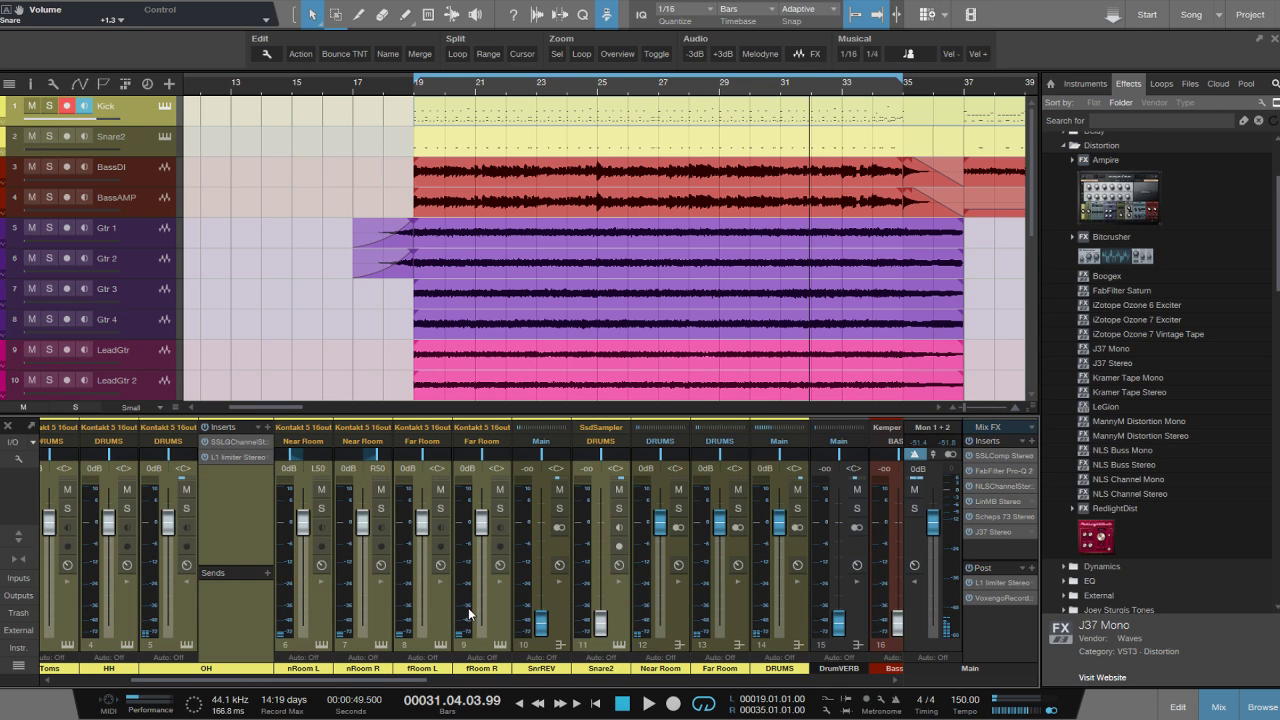
click(679, 510)
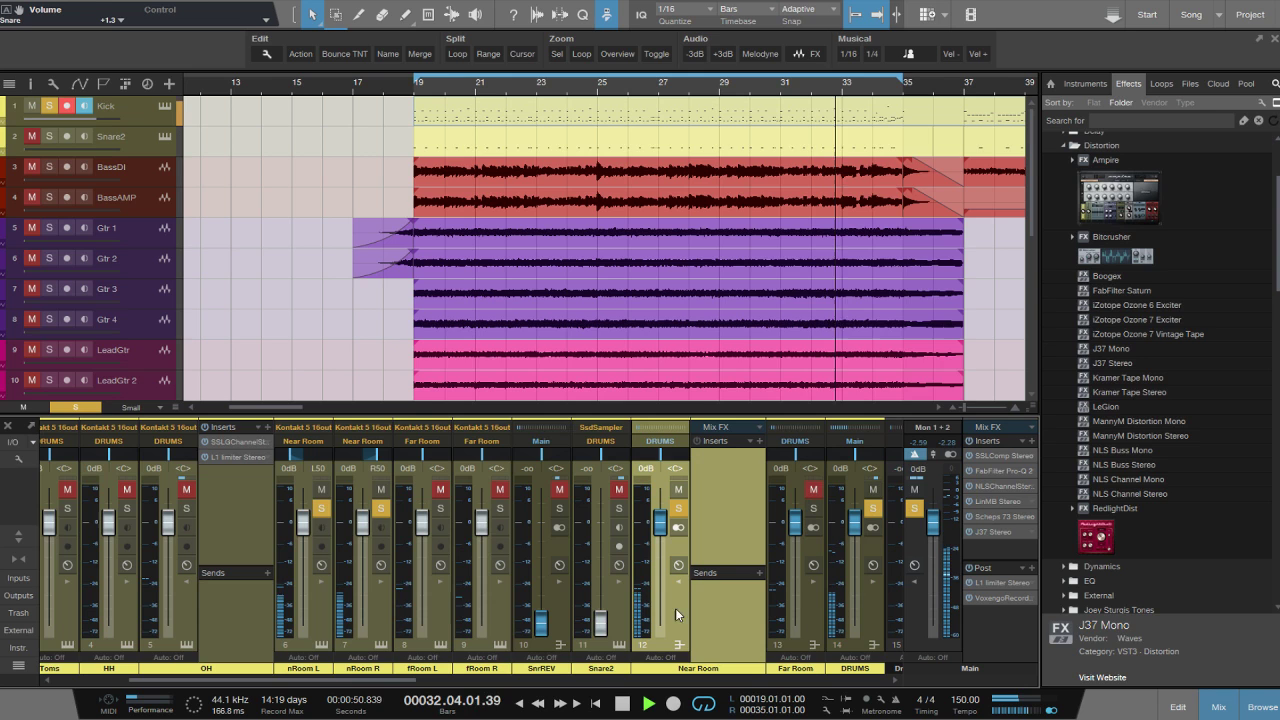
click(760, 440)
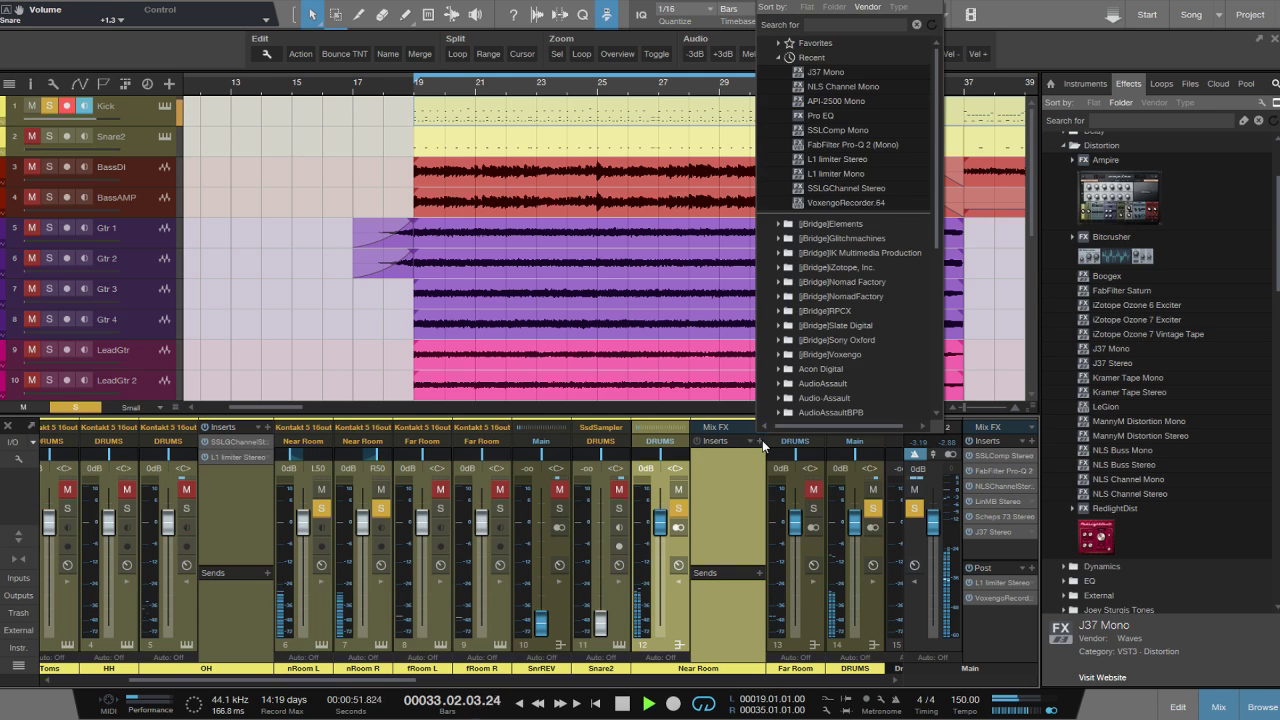
click(846, 115)
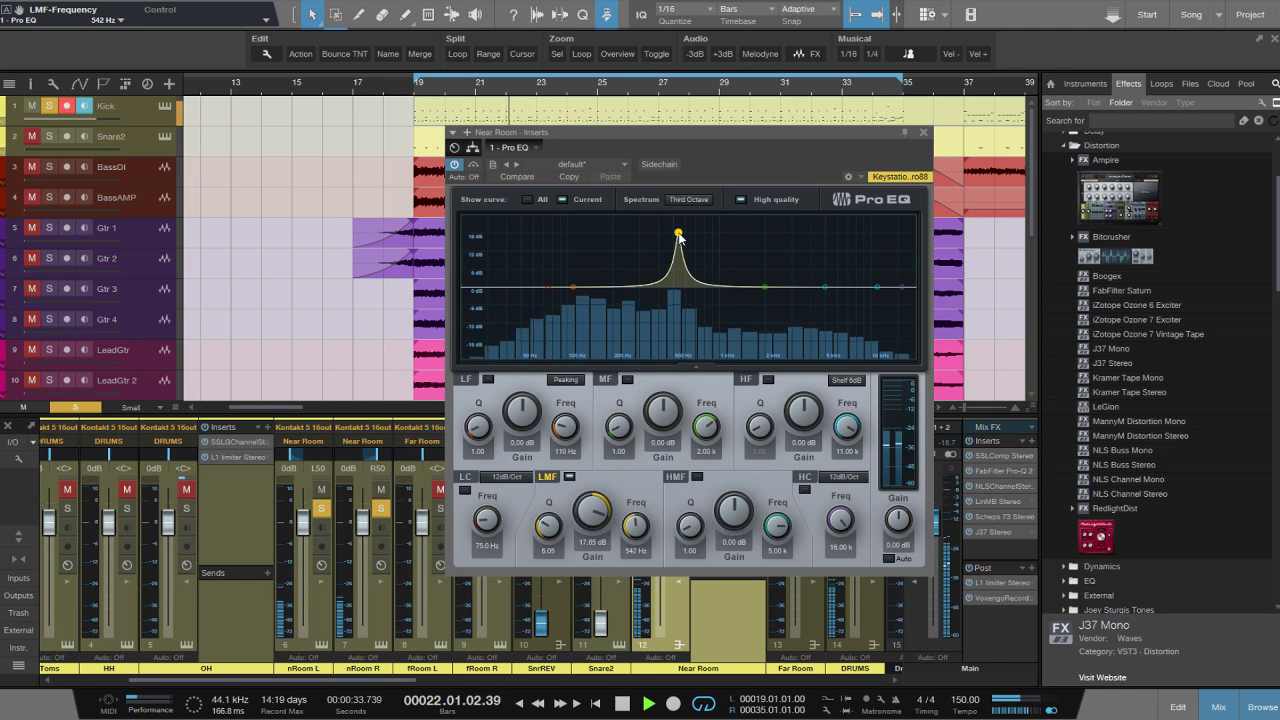
On the Near Room EQ, cut LMF 6.83 dB at 530 Hz (Q 6.05) and LF 6.59 dB at 240 Hz (Q 4.88), with low cut at 160 Hz.
drag(591, 509, 590, 514)
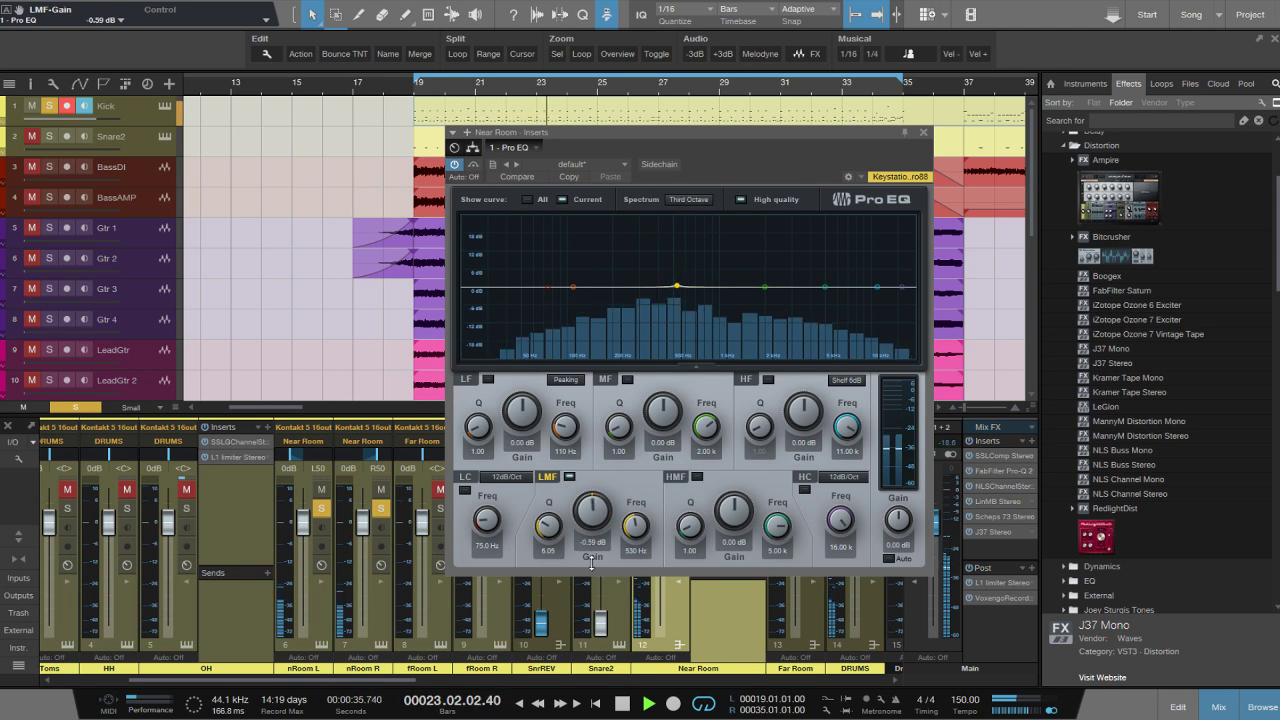
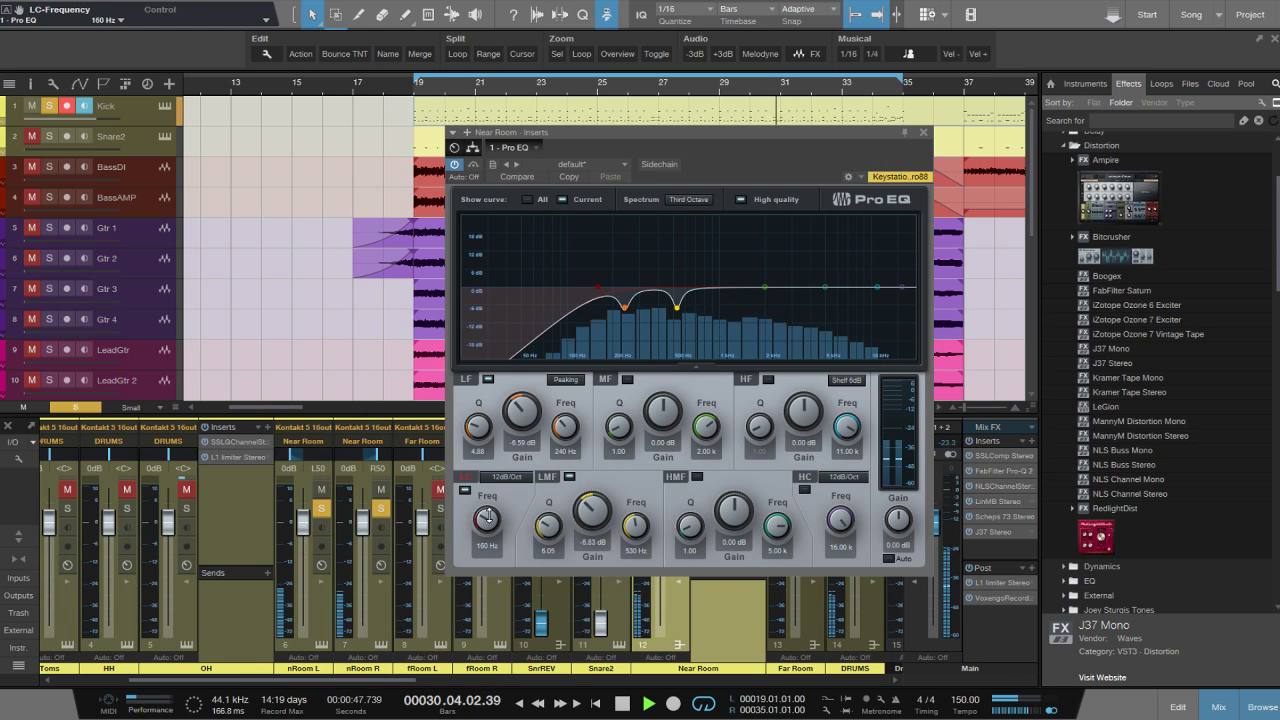
click(923, 131)
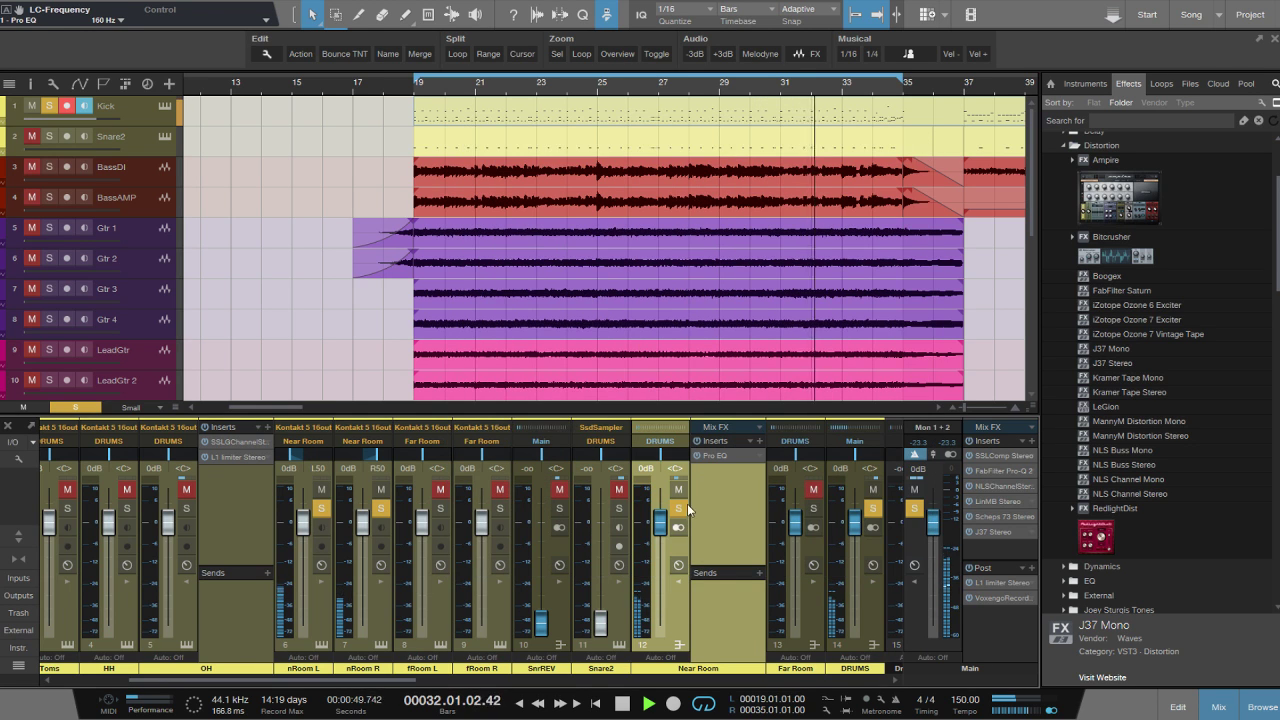
Stop playback, unsolo the Near Room bus, and solo the Far Room bus.
key(space)
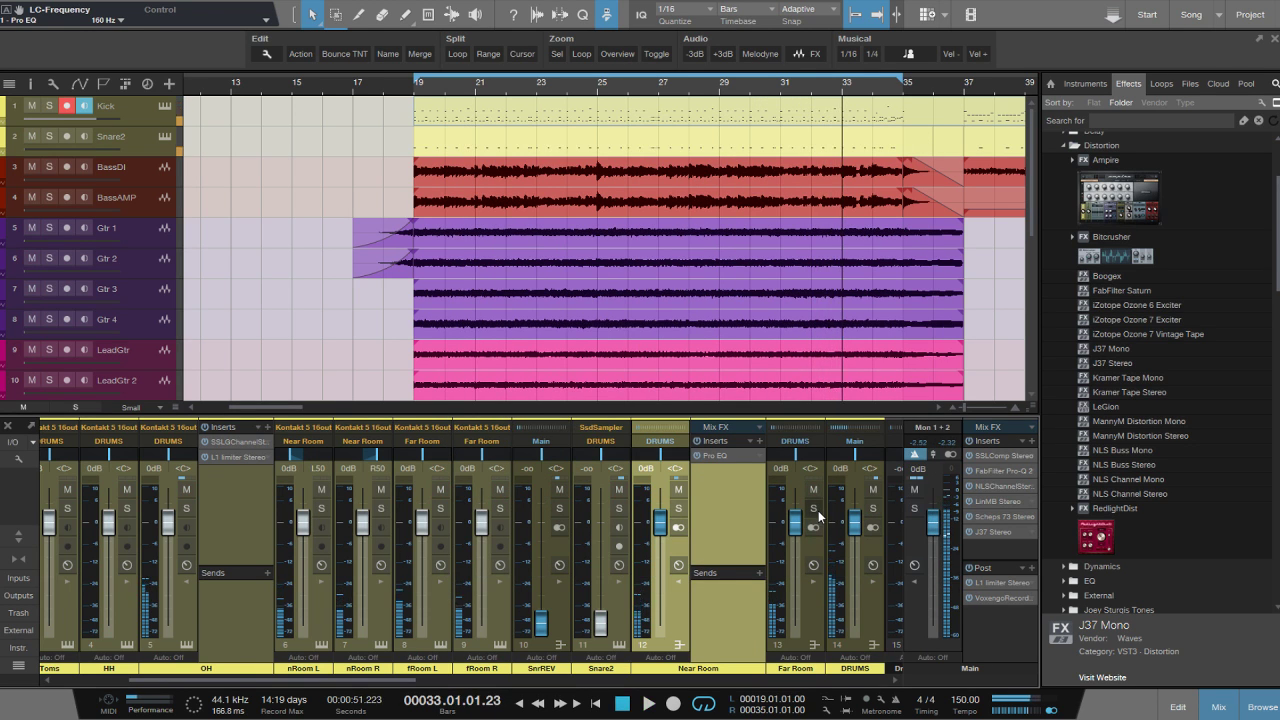
click(813, 508)
click(811, 608)
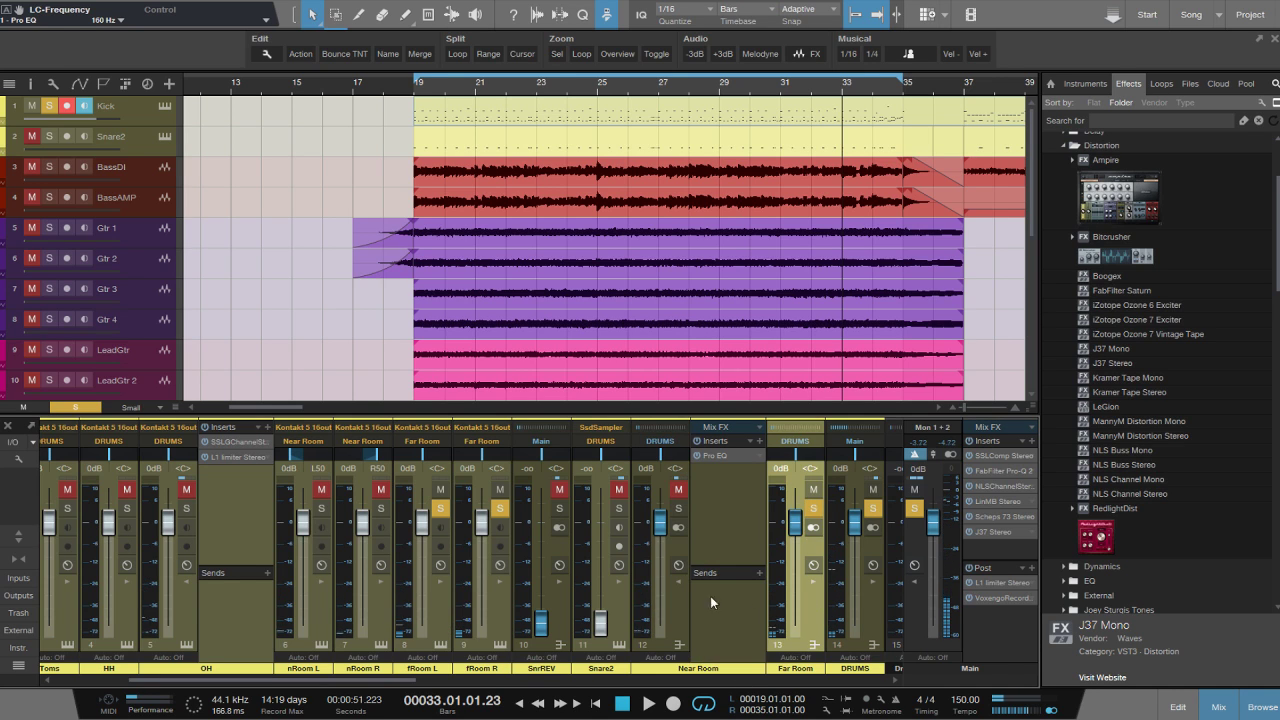
Audition the Near Room bus soloed with its fader at +10 dB, reset it to 0 dB, and unsolo it.
click(725, 521)
click(678, 510)
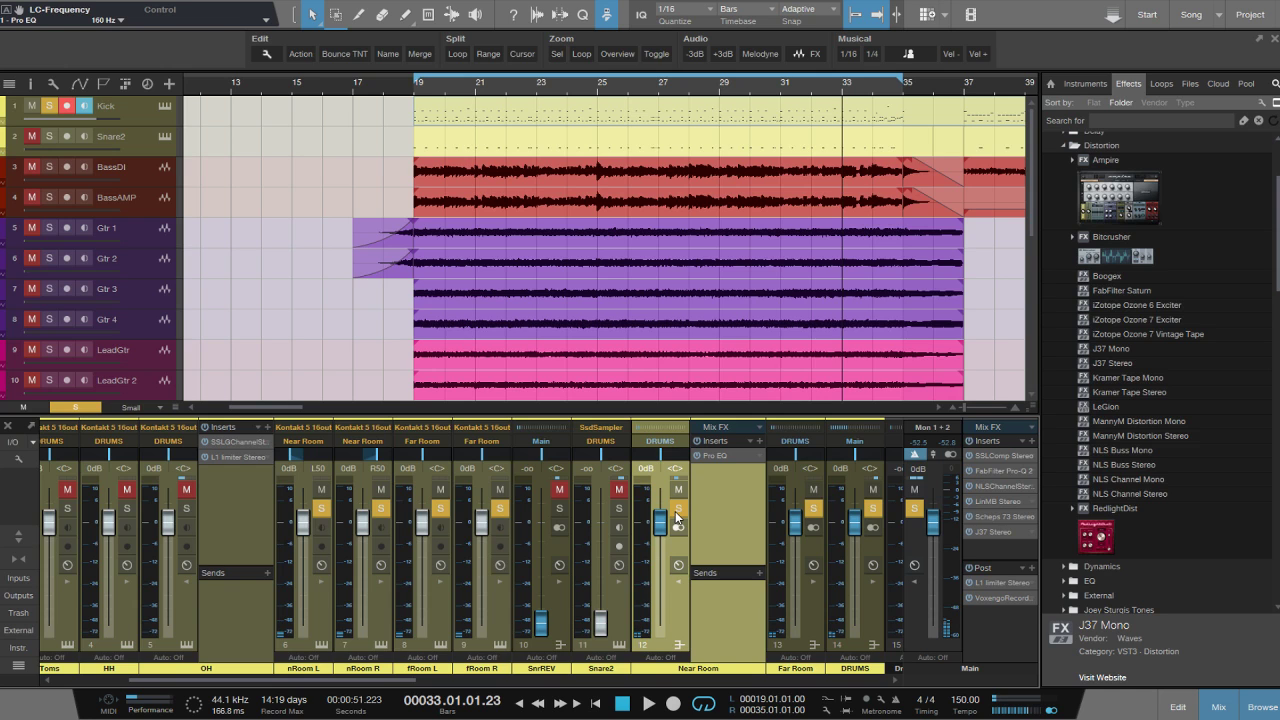
key(space)
drag(660, 521, 659, 492)
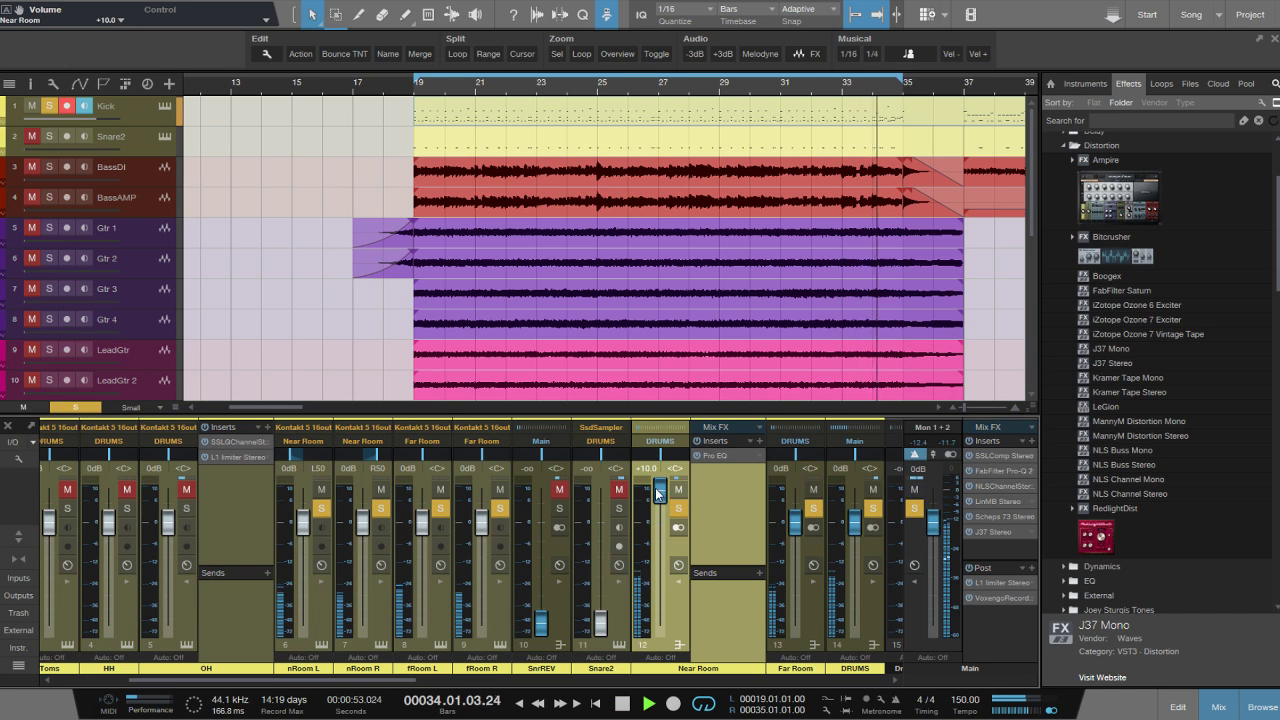
ctrl+click(659, 503)
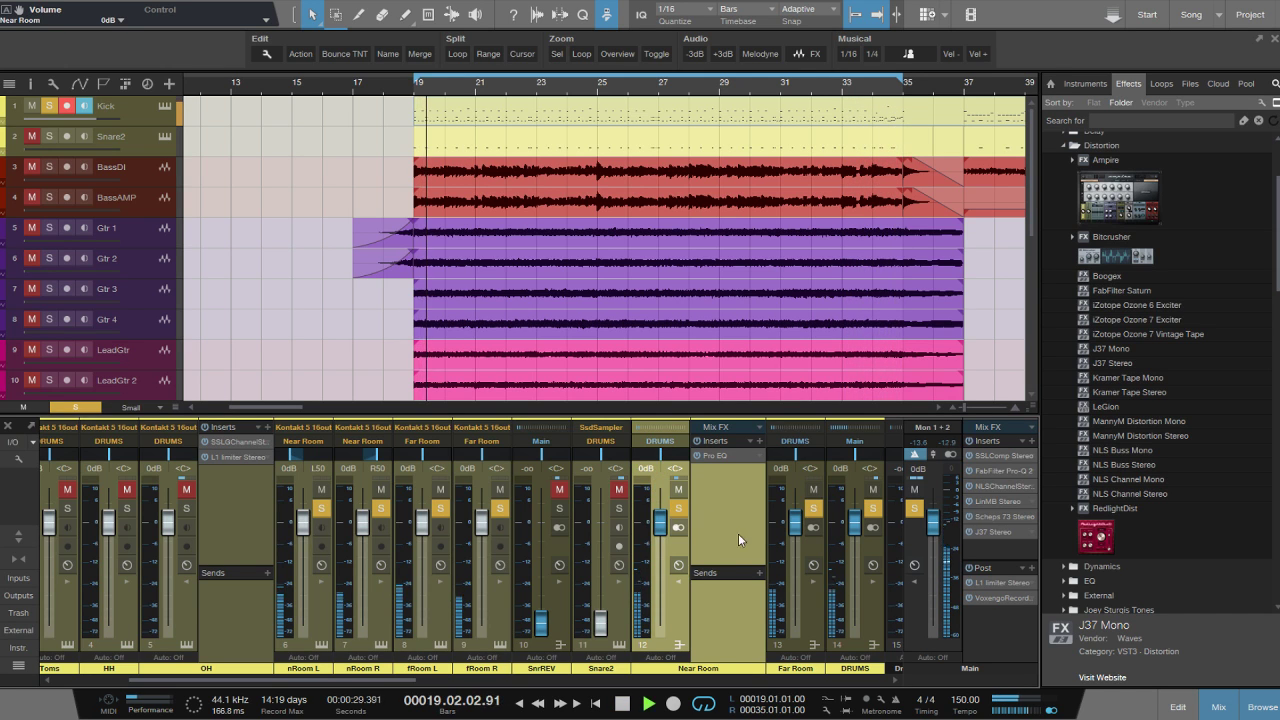
key(s)
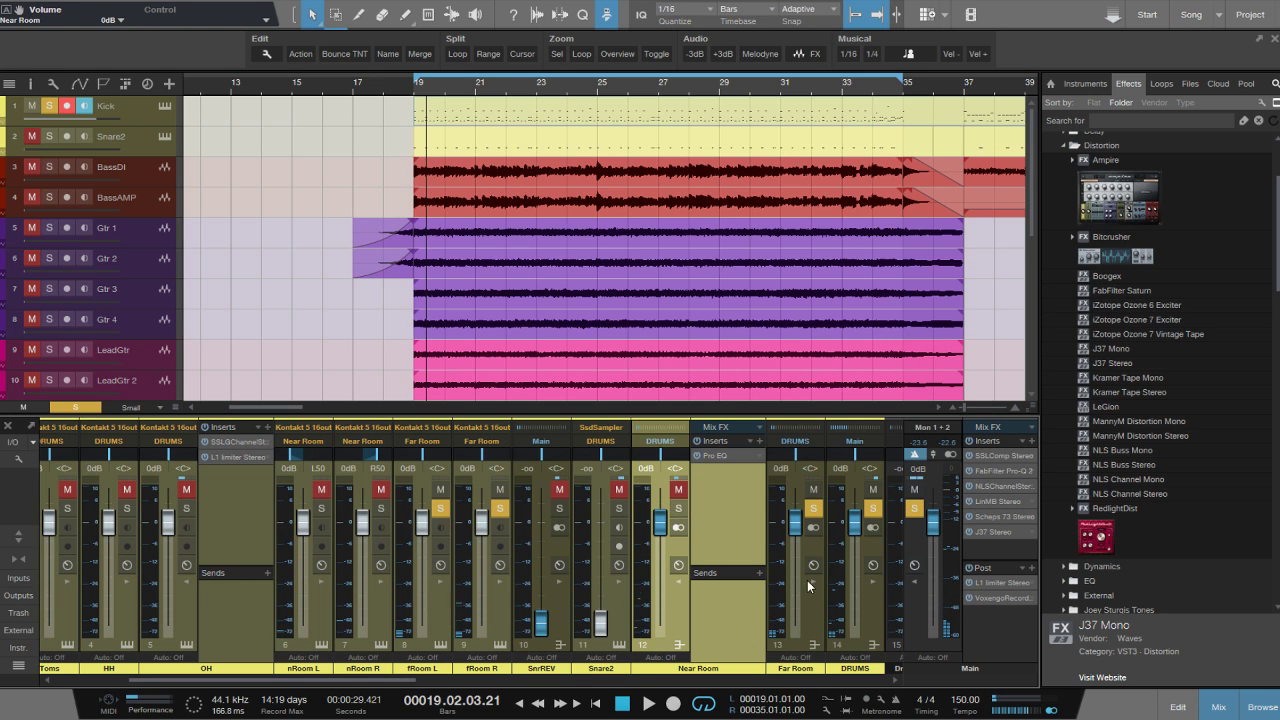
Audition the Far Room bus at +10 dB, reset its fader to 0 dB, and insert Pro EQ on it.
click(815, 626)
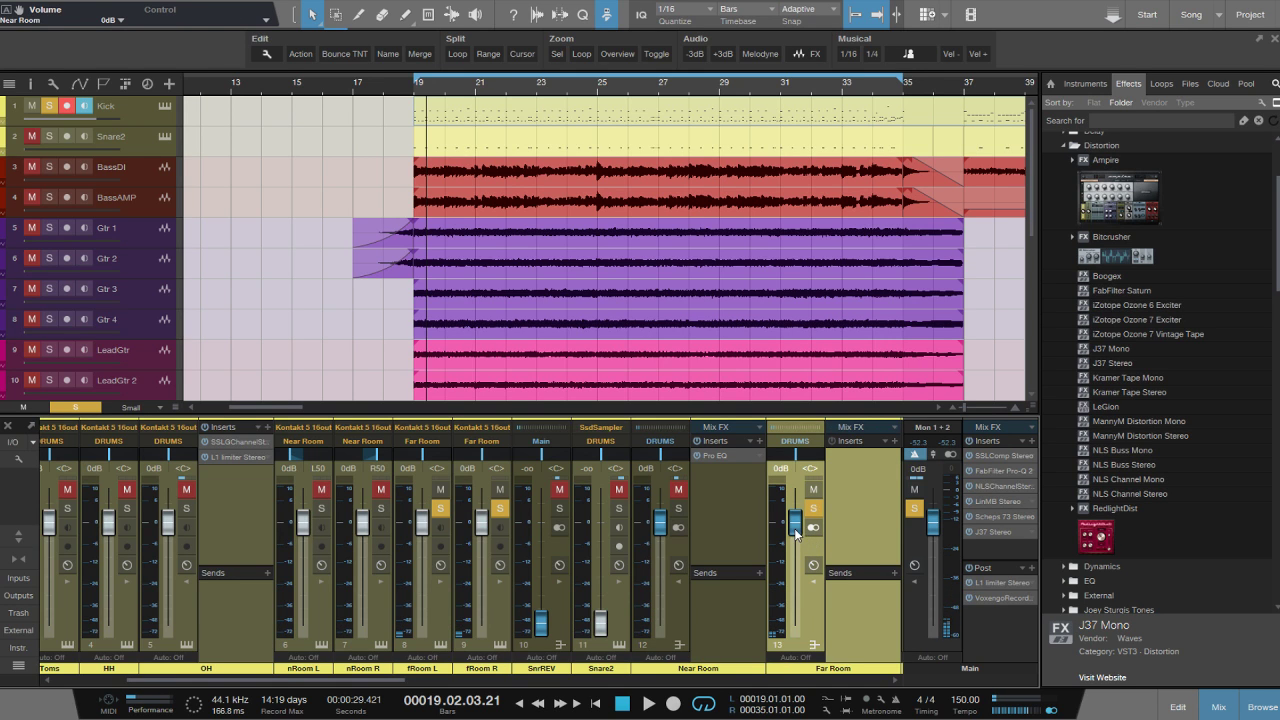
drag(797, 533, 798, 499)
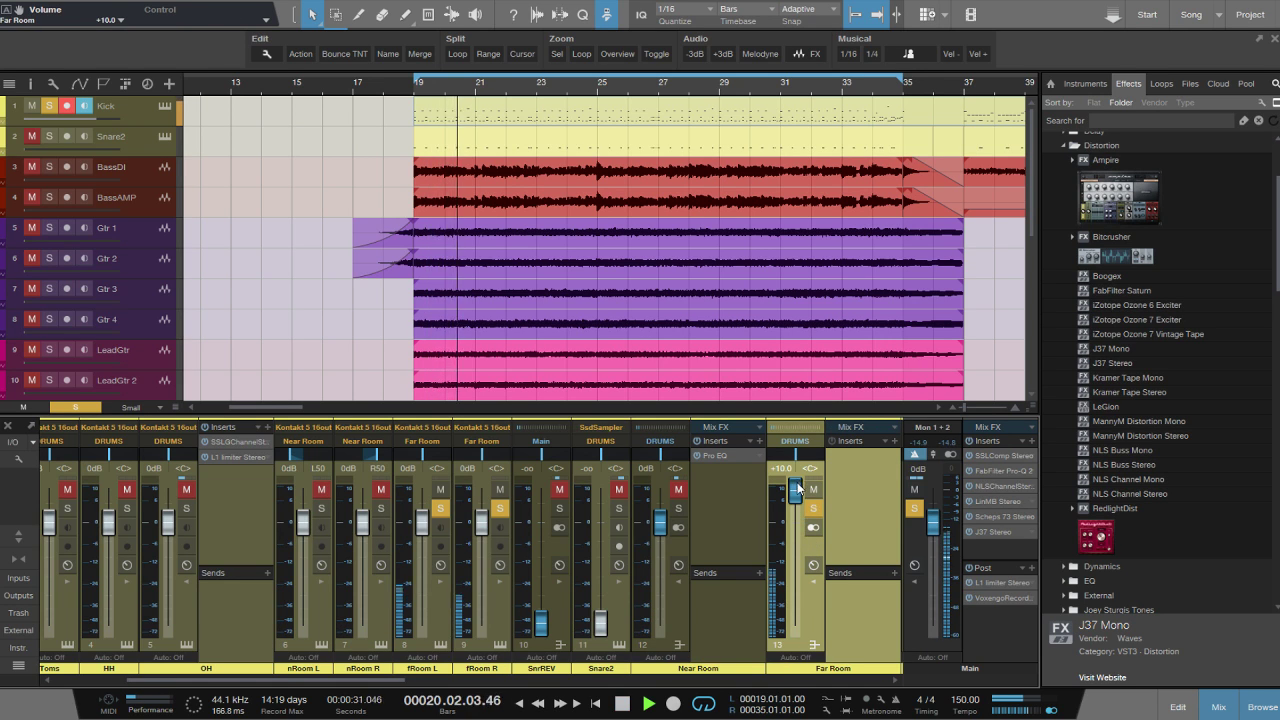
alt+click(798, 497)
click(886, 441)
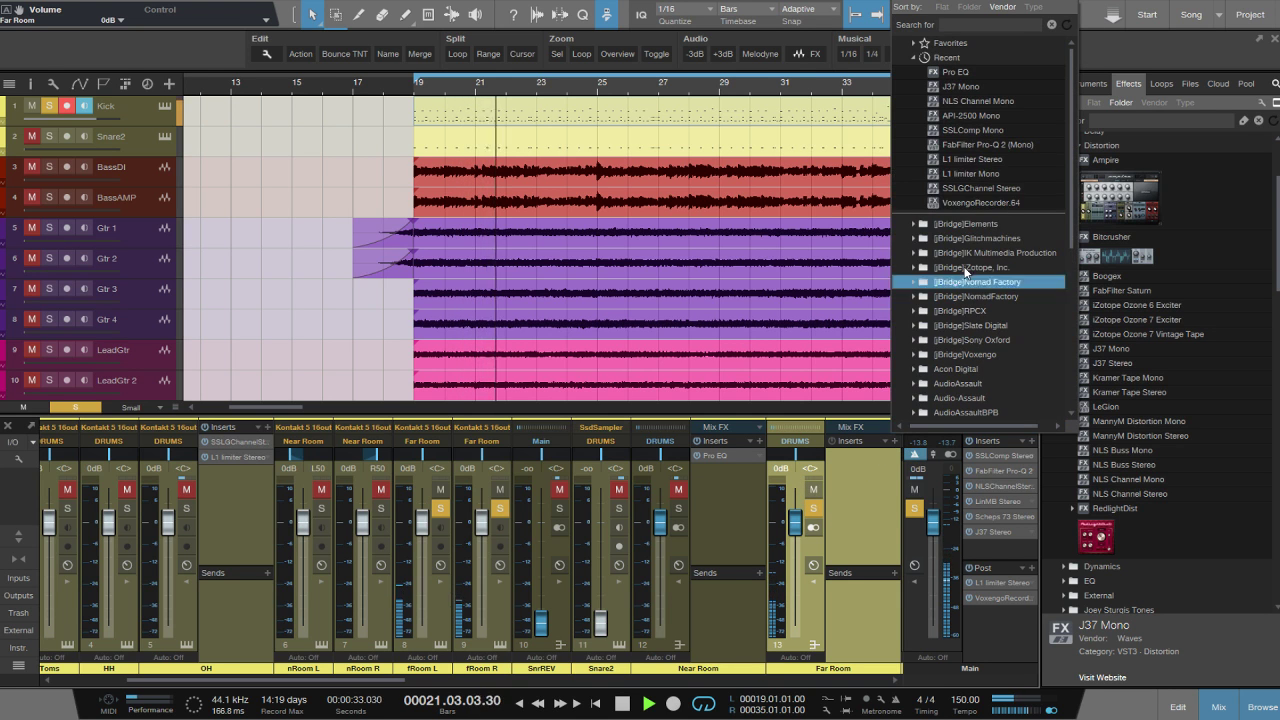
click(958, 72)
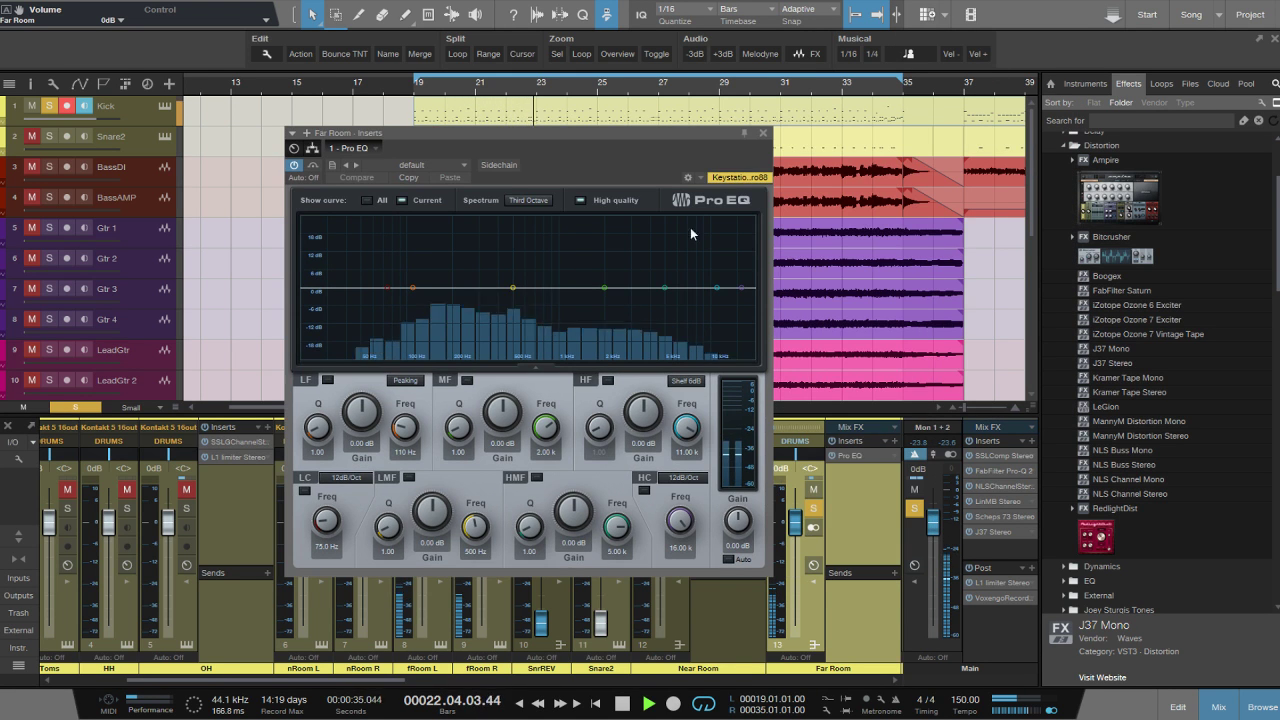
Raise the Far Room fader to +10 dB, cut the Pro EQ's LMF 7.99 dB at 243 Hz (Q 3.20), and enable low cut at 184 Hz.
drag(793, 535, 795, 499)
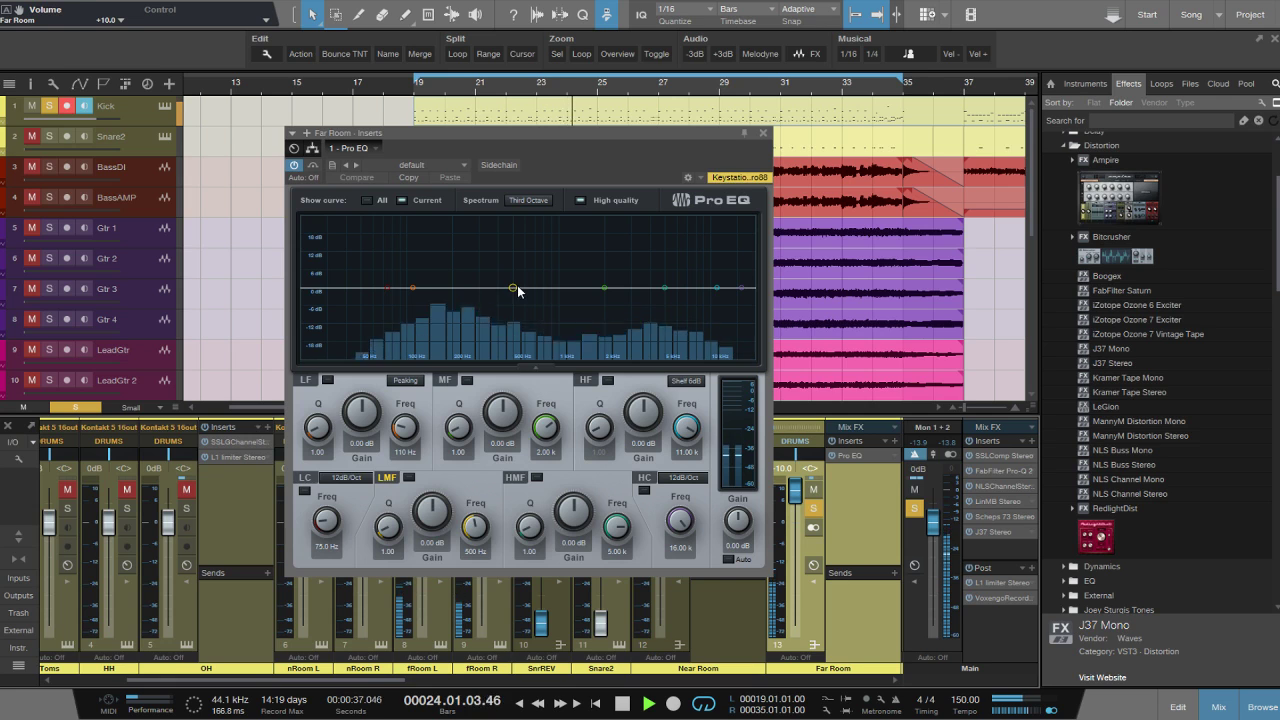
drag(519, 291, 525, 259)
drag(393, 523, 395, 490)
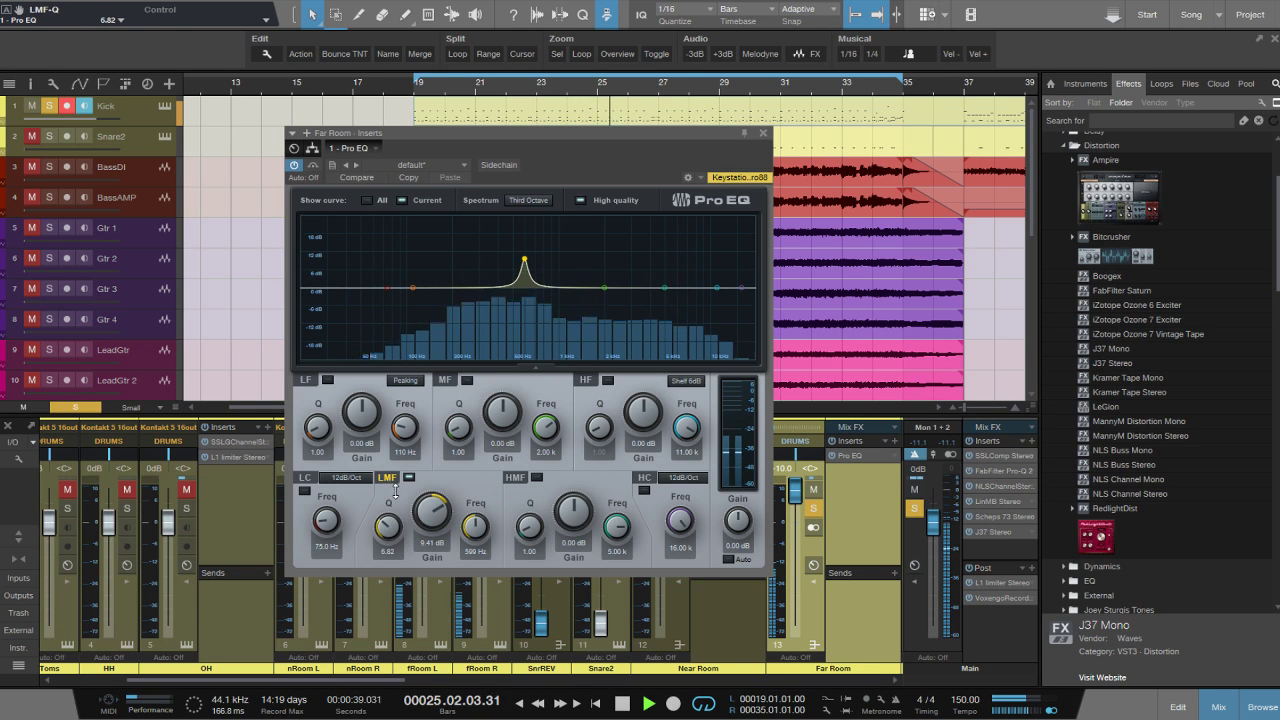
drag(523, 262, 465, 240)
drag(446, 521, 342, 505)
click(304, 491)
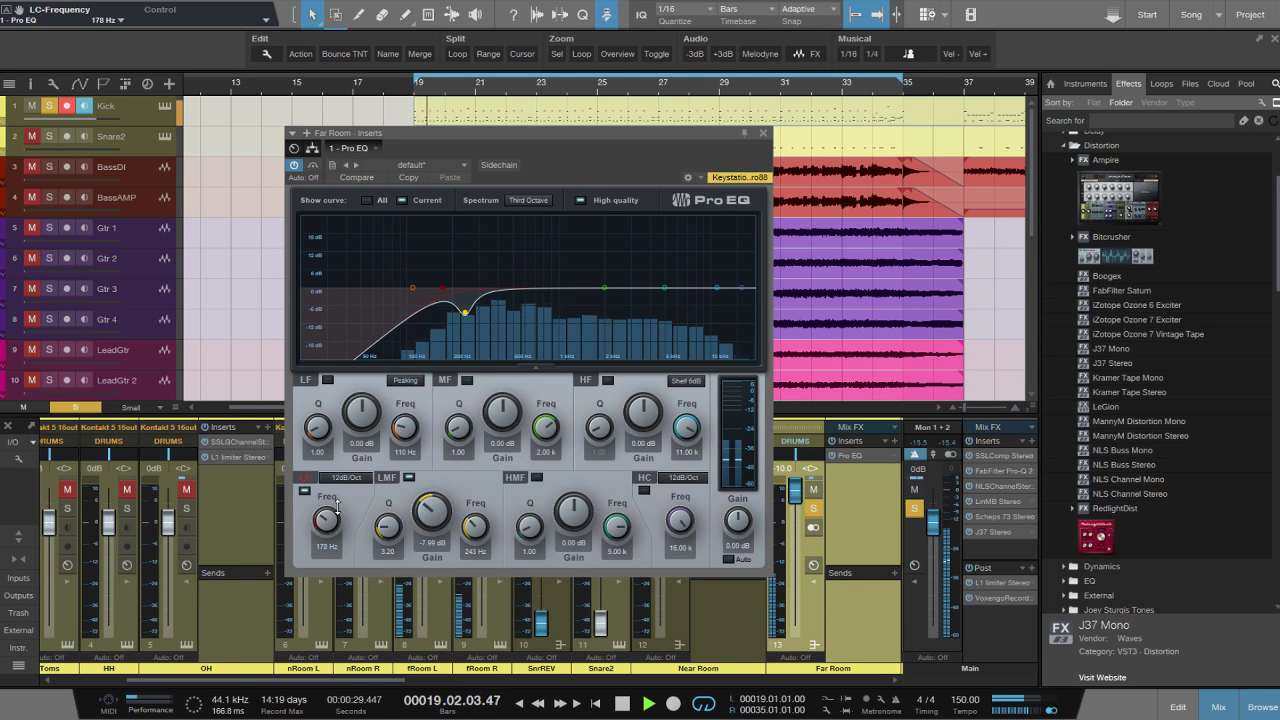
Cut the Far Room EQ's MF 3.76 dB at 842 Hz, close it, unsolo the bus, and reset its fader to 0 dB.
drag(604, 289, 550, 301)
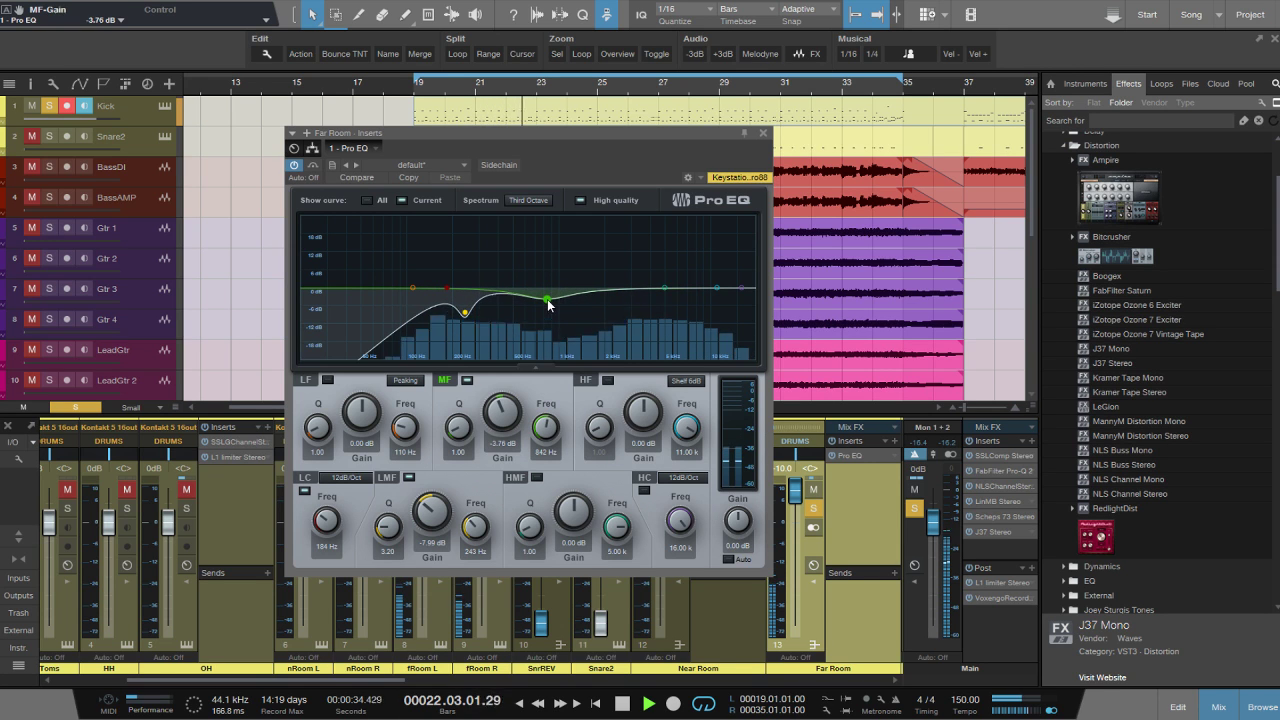
click(763, 133)
click(813, 508)
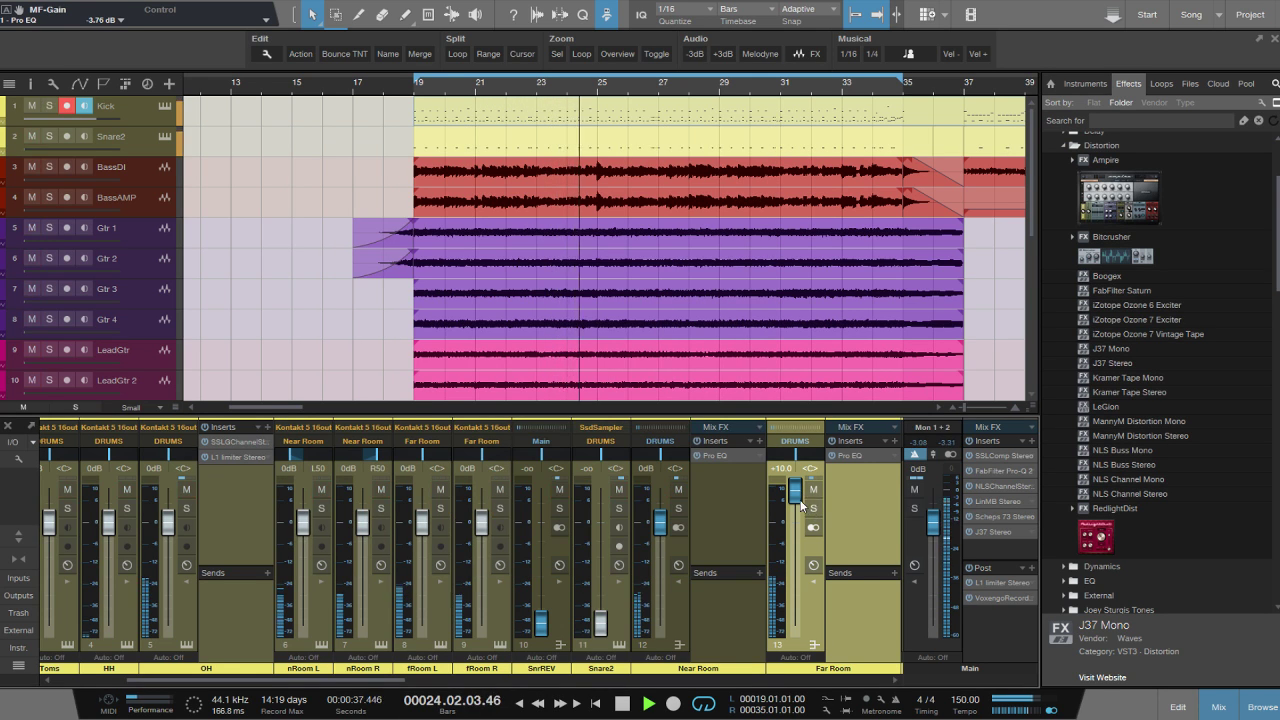
alt+click(795, 490)
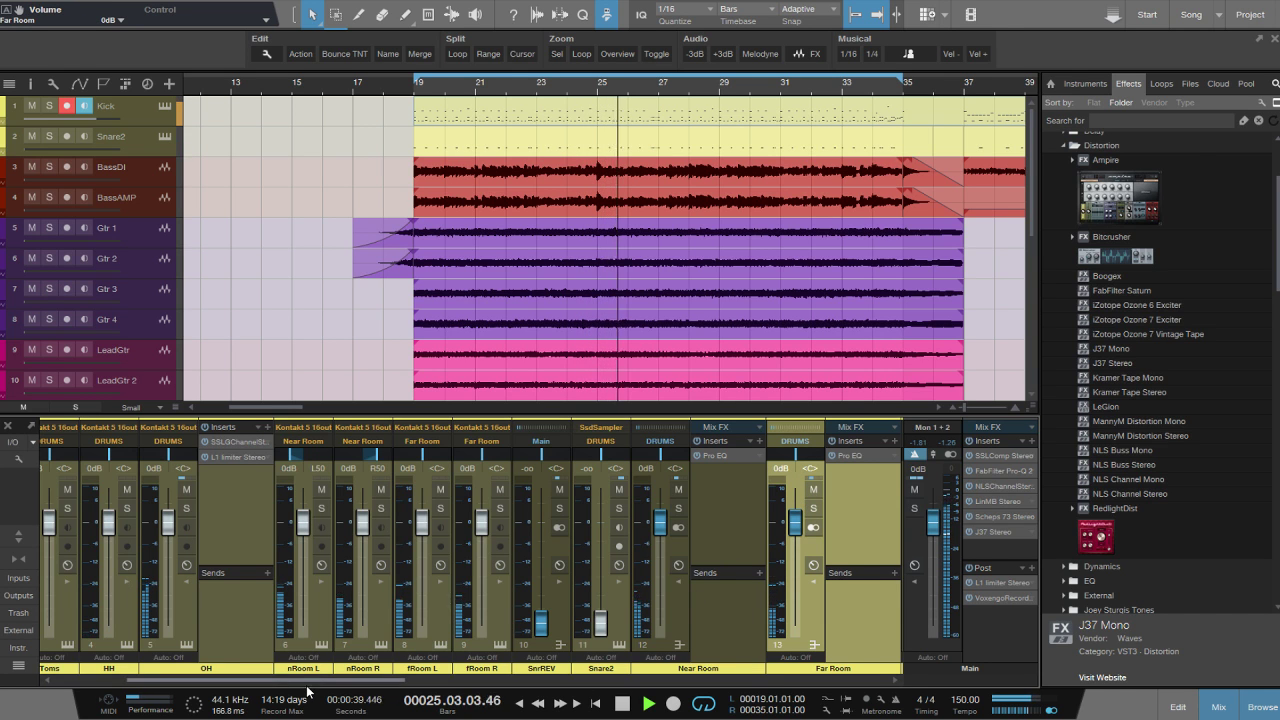
Solo the Near Room bus and insert the CLA-76 Stereo from the Dynamics effects after its Pro EQ.
drag(320, 681, 289, 681)
scroll(1200, 162, up, 3)
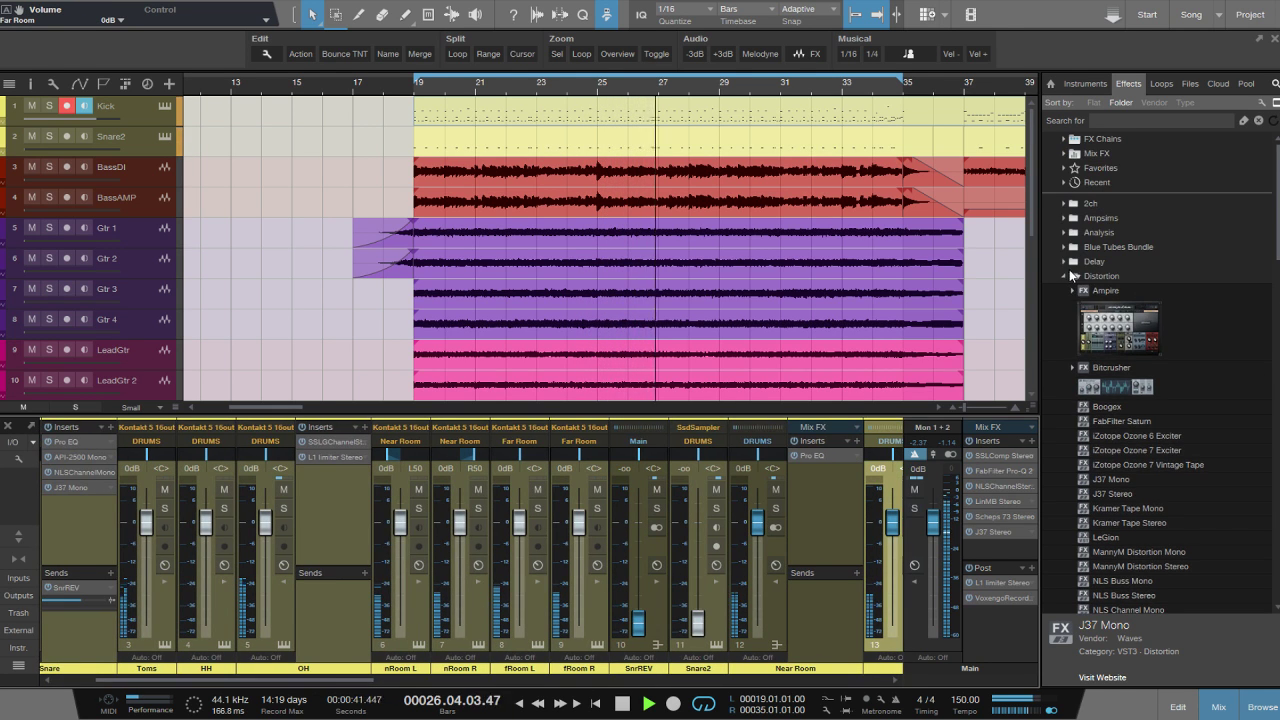
click(1080, 276)
click(1080, 290)
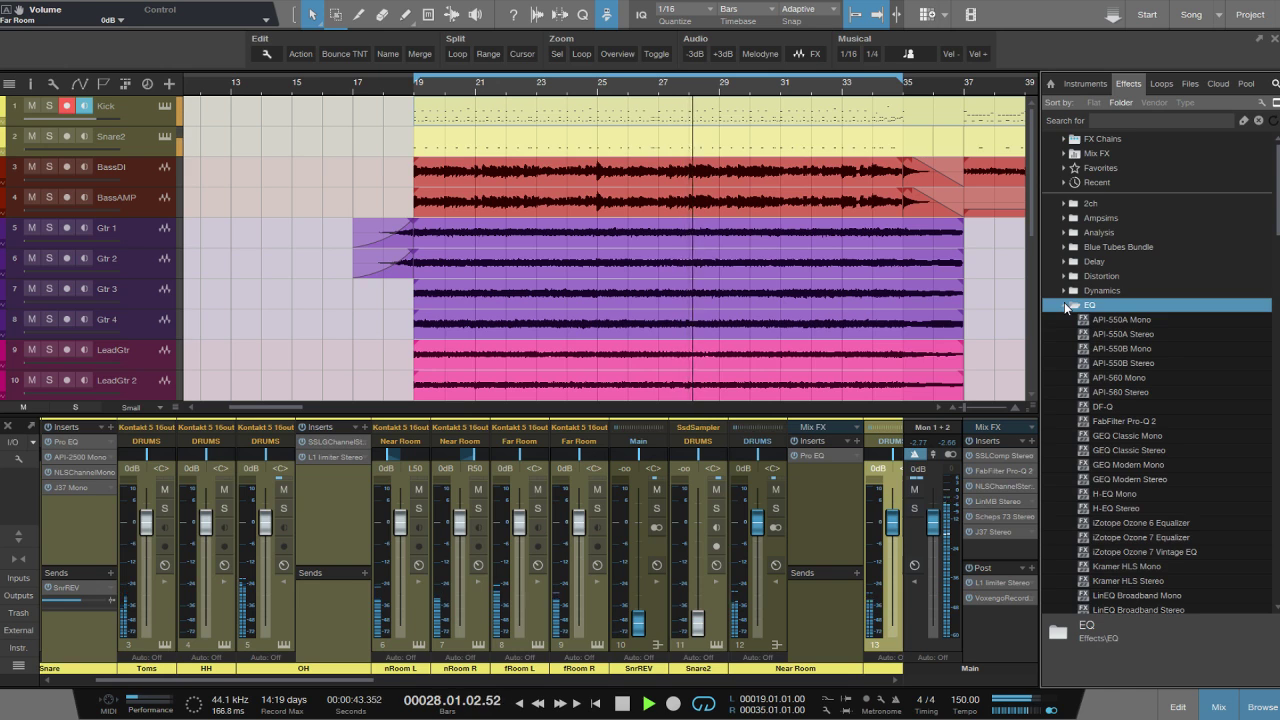
scroll(1173, 412, down, 3)
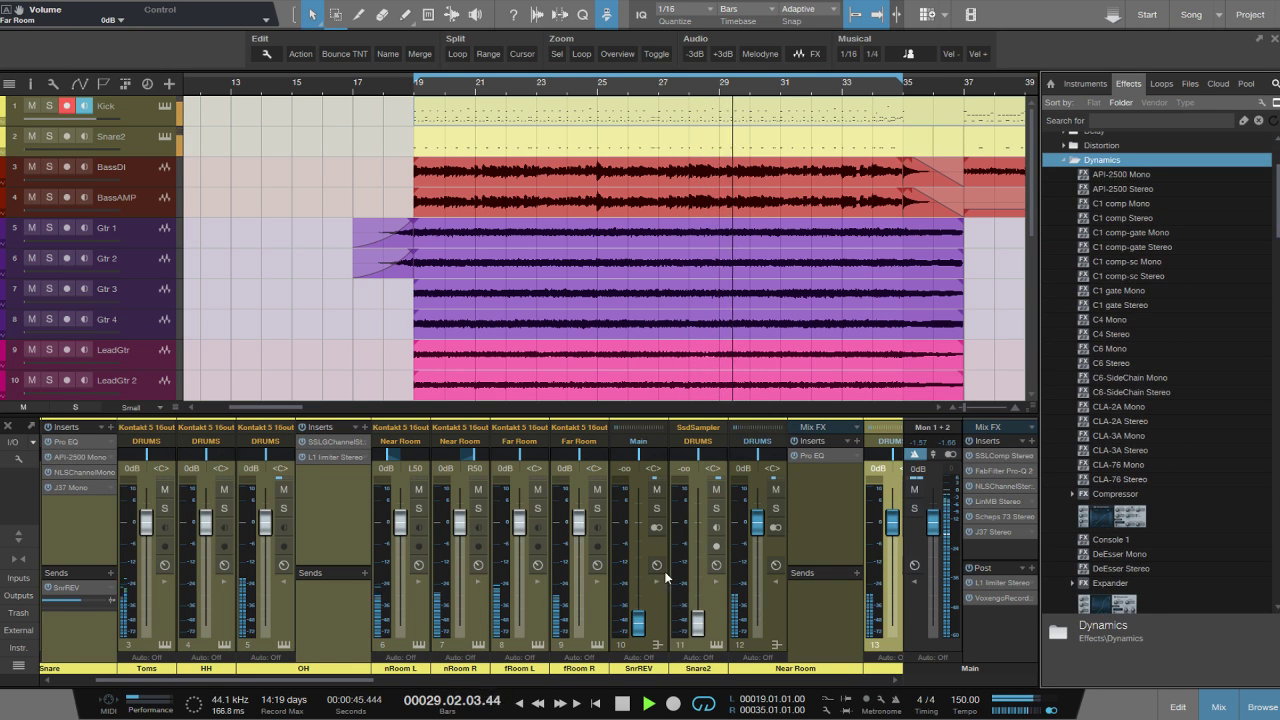
click(772, 512)
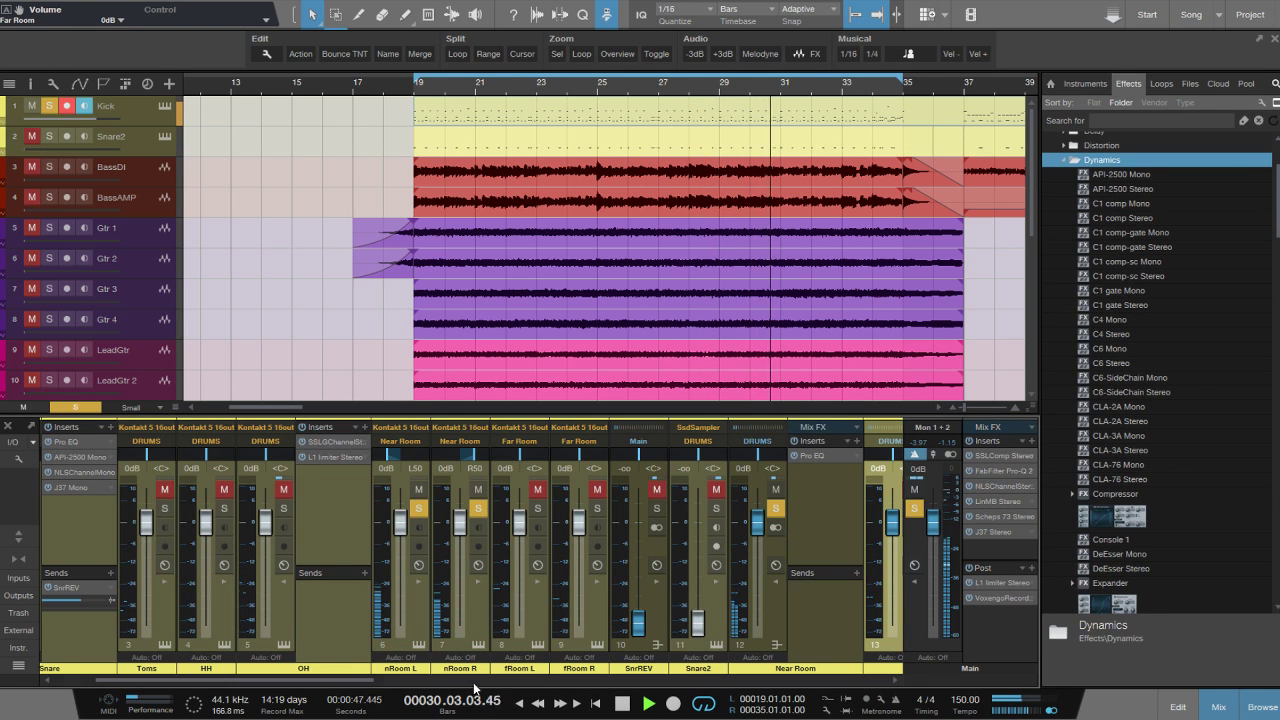
drag(338, 683, 374, 683)
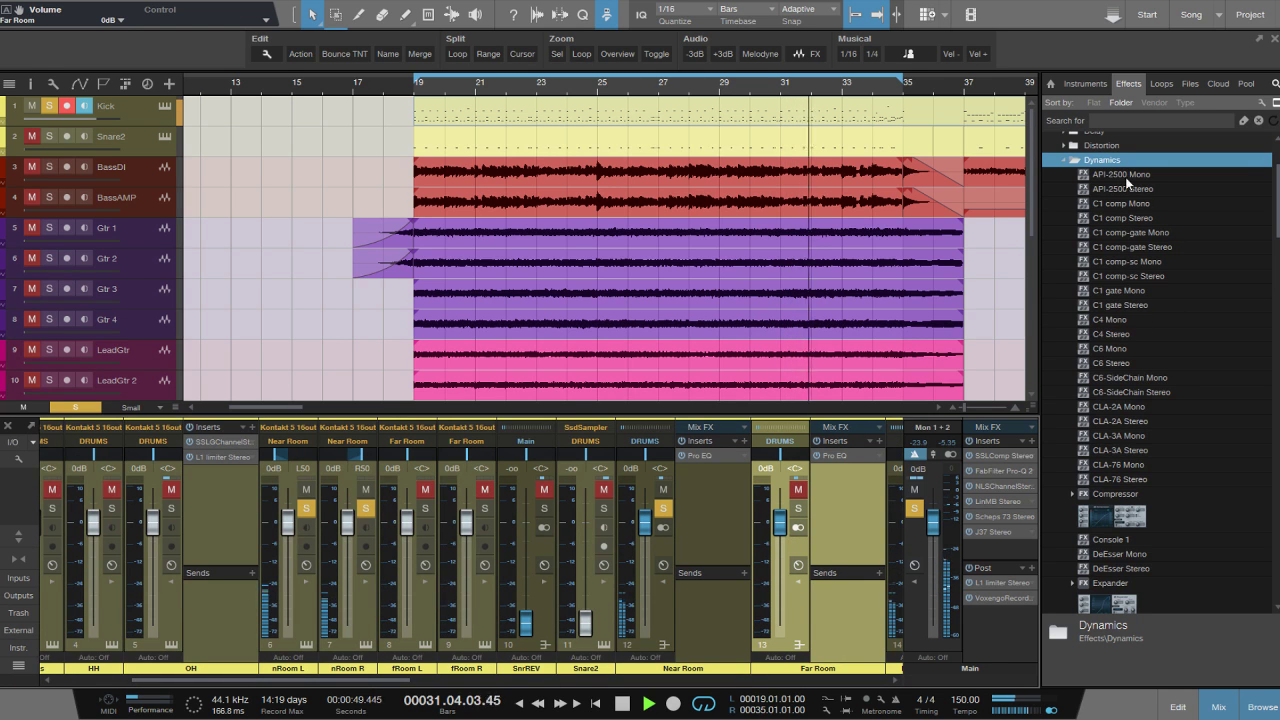
scroll(1193, 465, down, 1)
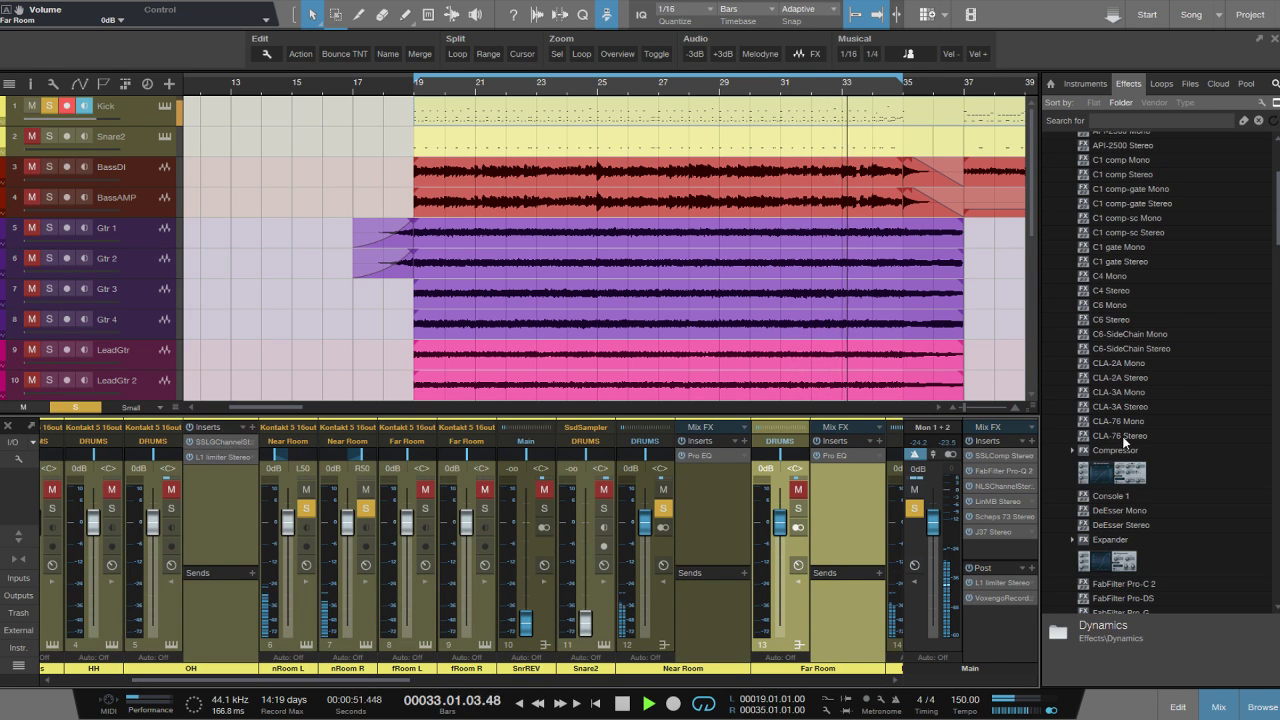
drag(1123, 435, 703, 468)
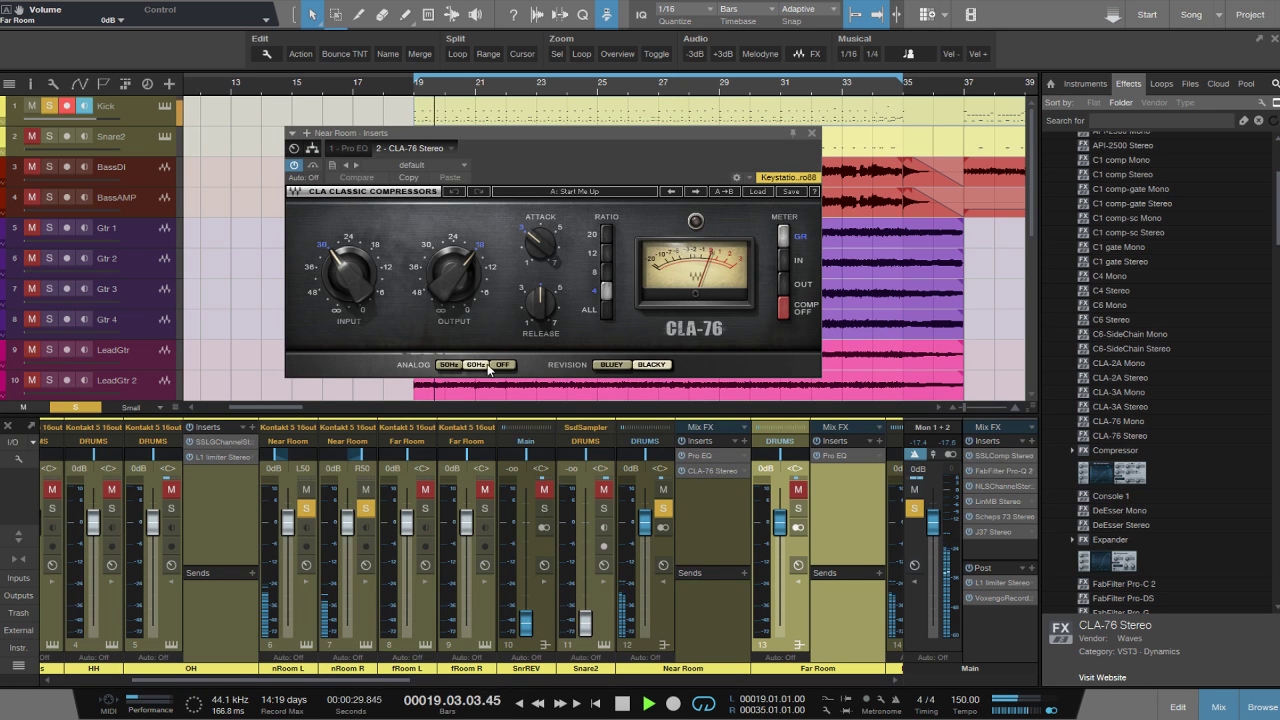
Set the Near Room CLA-76 to Bluey, analog off, slower attack, release 7, input -5.8, reduced output and ratio 8; lower the unsoloed bus to -6.6 dB.
click(504, 365)
click(608, 365)
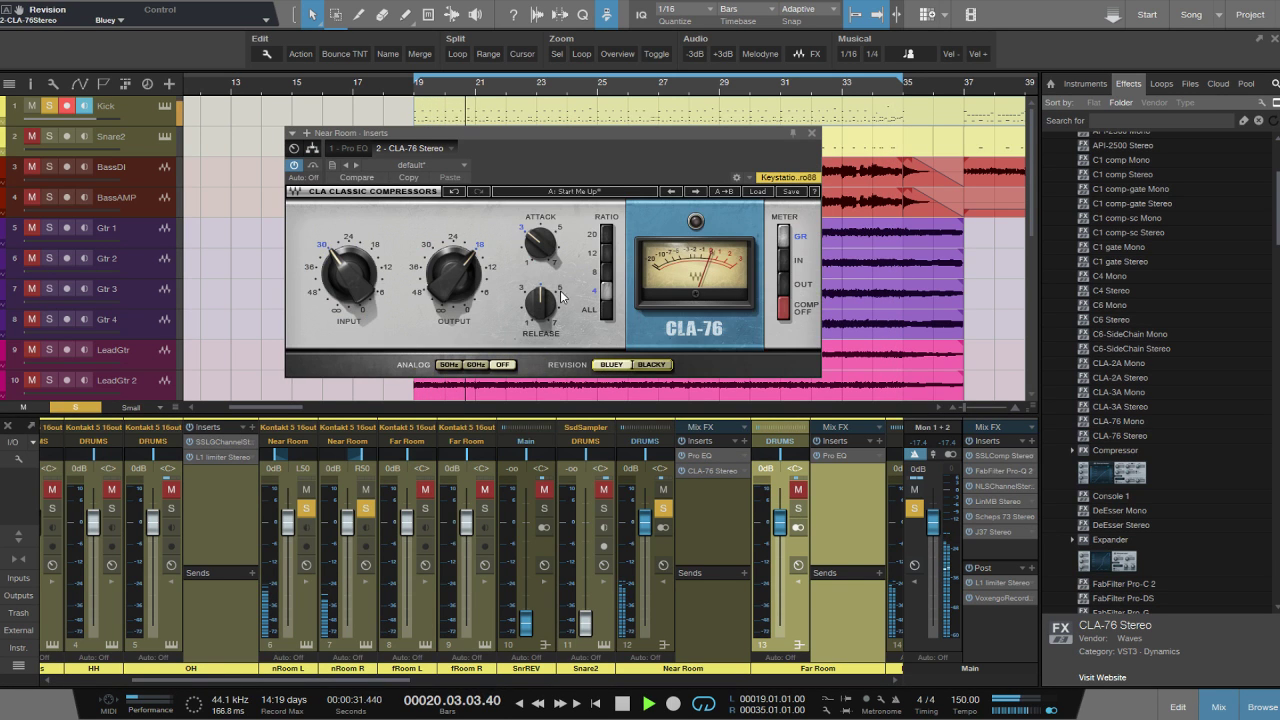
drag(539, 243, 541, 275)
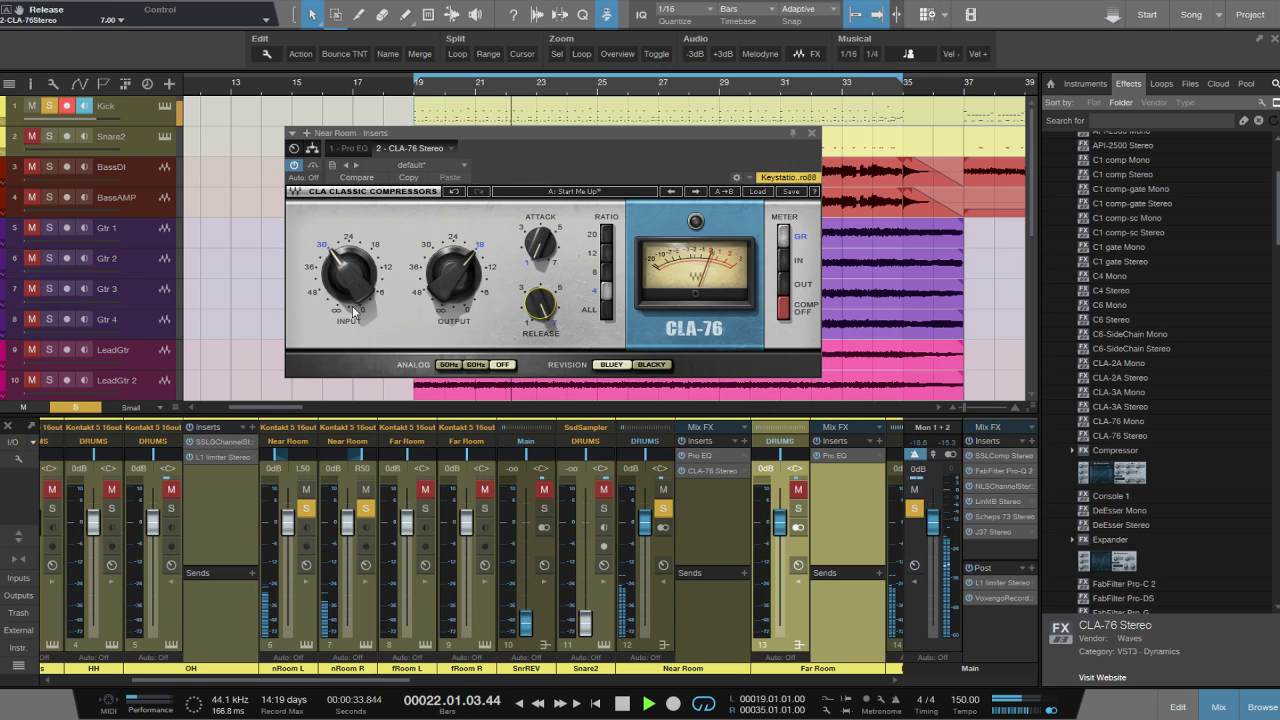
drag(348, 275, 348, 242)
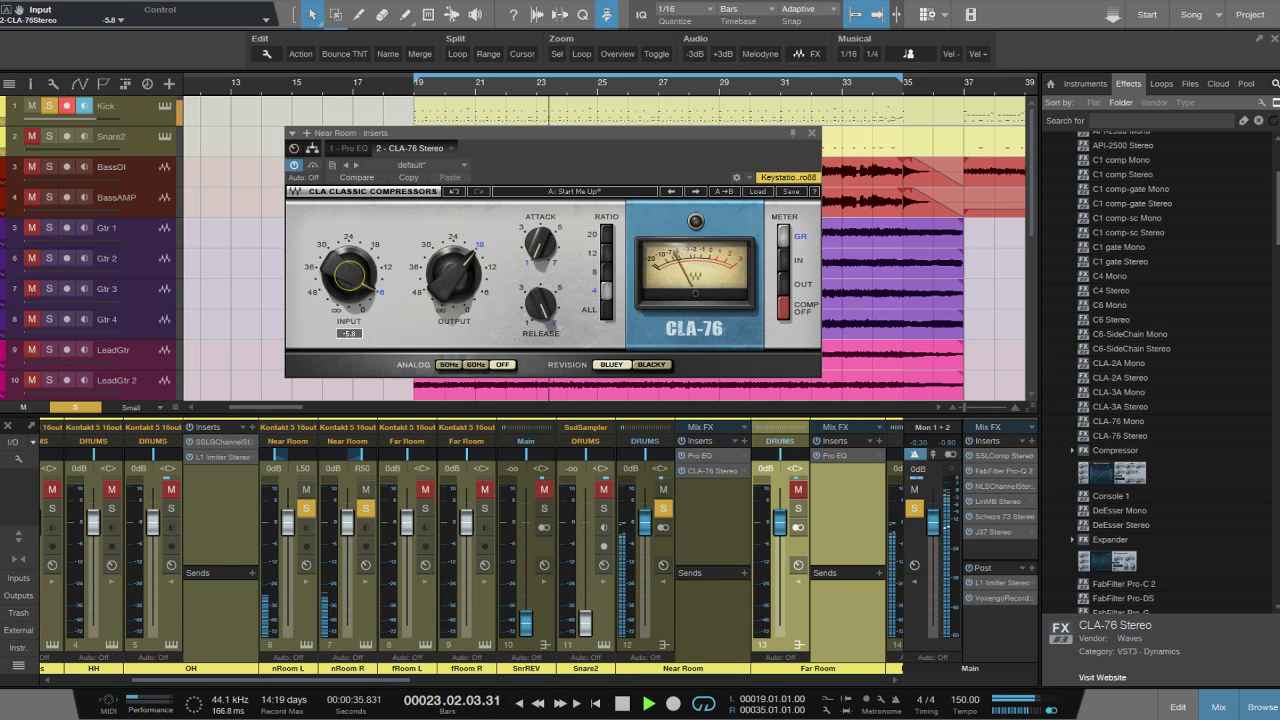
drag(444, 286, 444, 316)
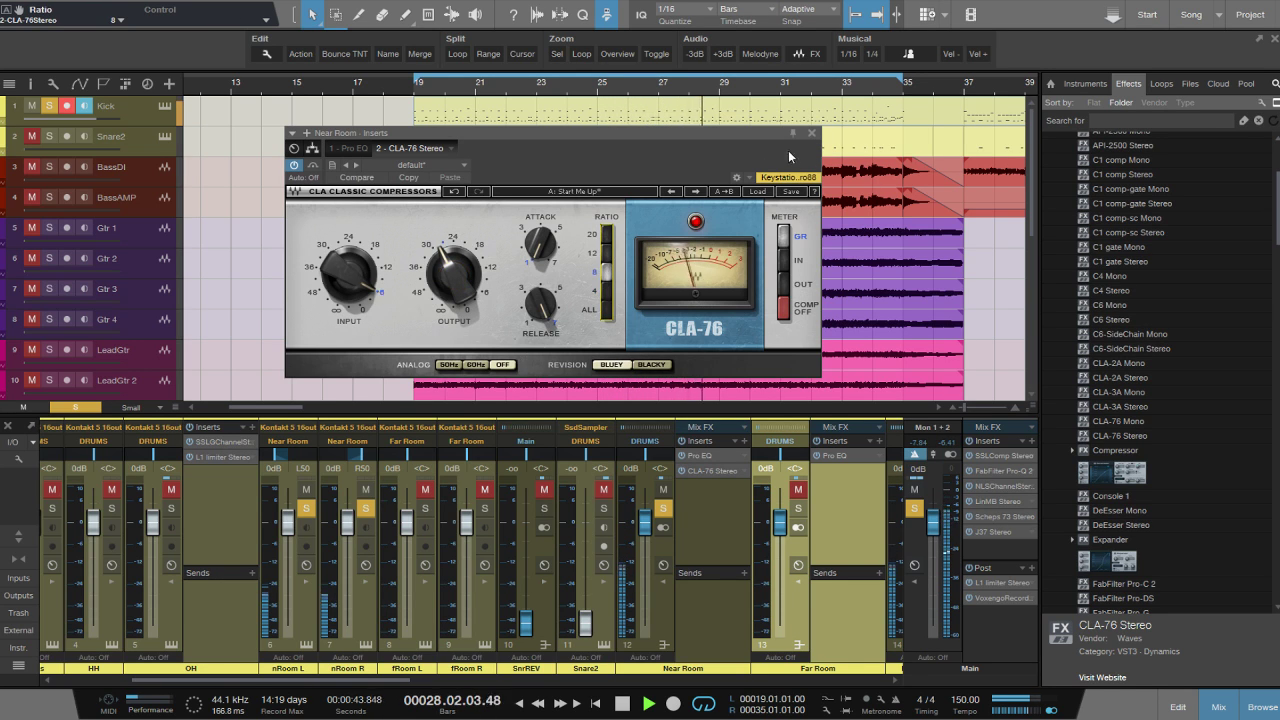
click(811, 133)
mouse_move(648, 531)
mouse_down()
mouse_move(636, 563)
mouse_move(637, 552)
mouse_up()
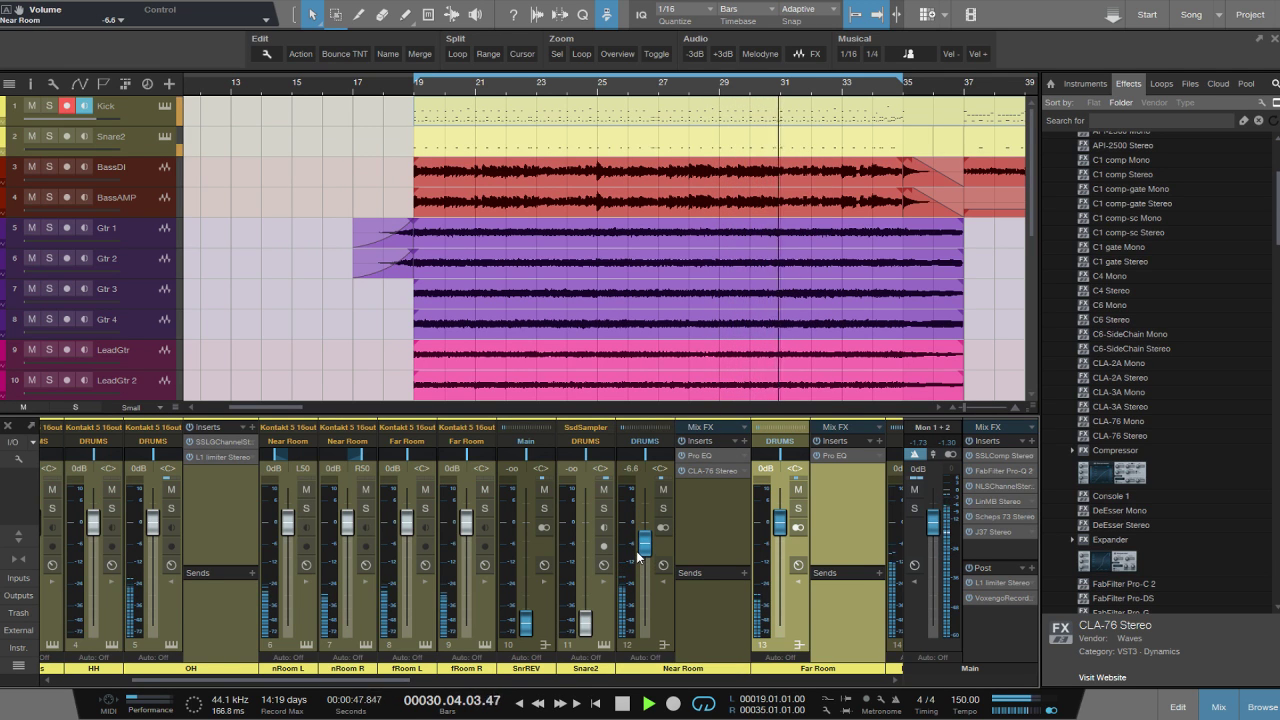
Solo the Far Room bus, insert CLA-76 Stereo on it, and load the Blacky factory preset Room.
click(798, 509)
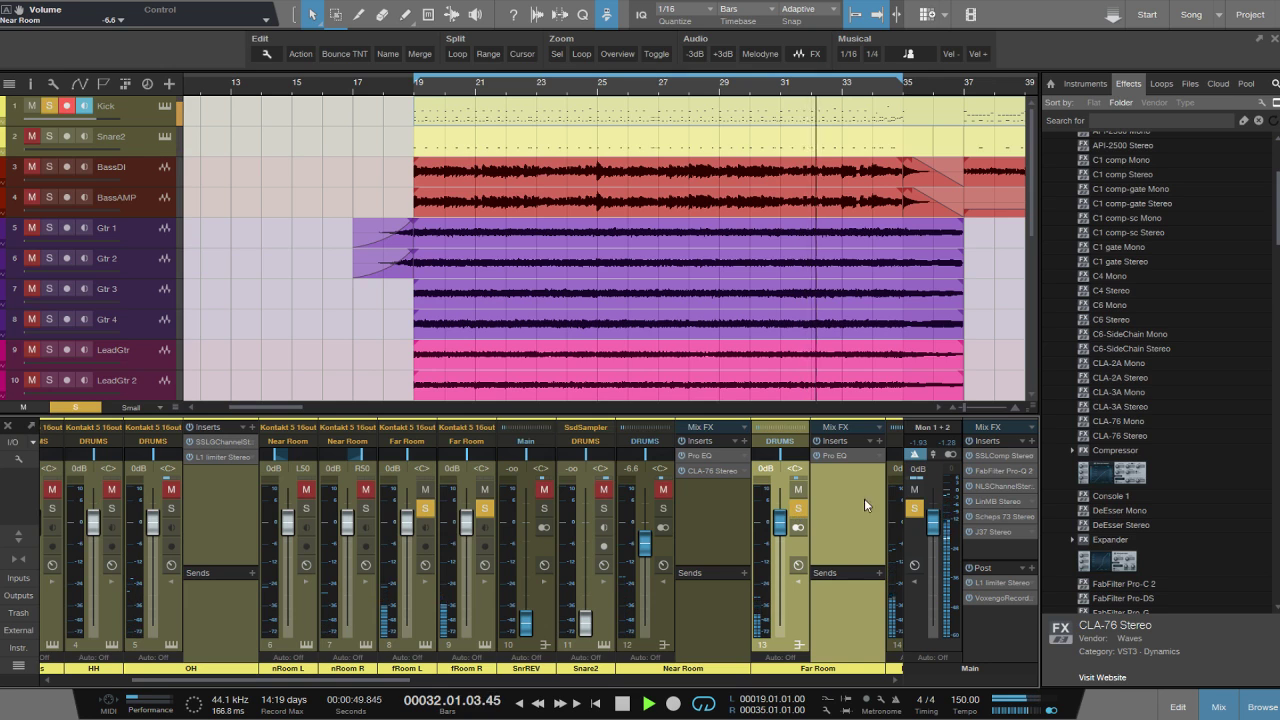
drag(1142, 434, 837, 491)
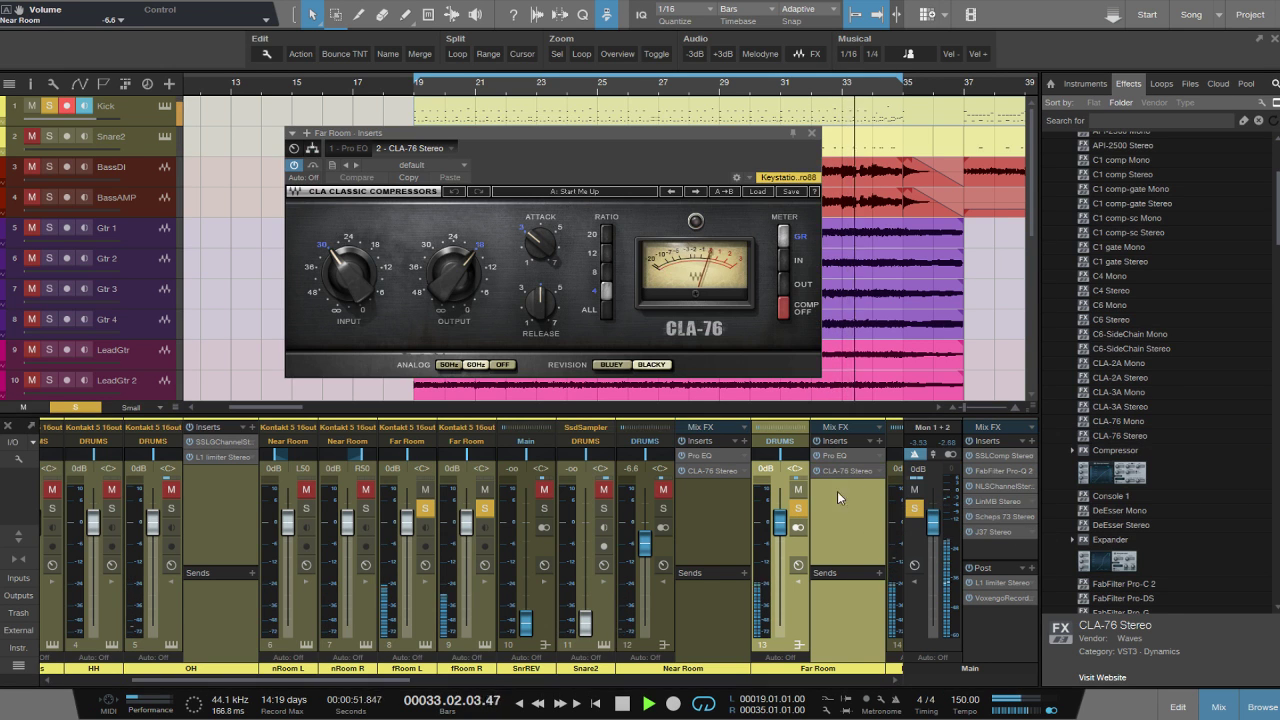
click(756, 192)
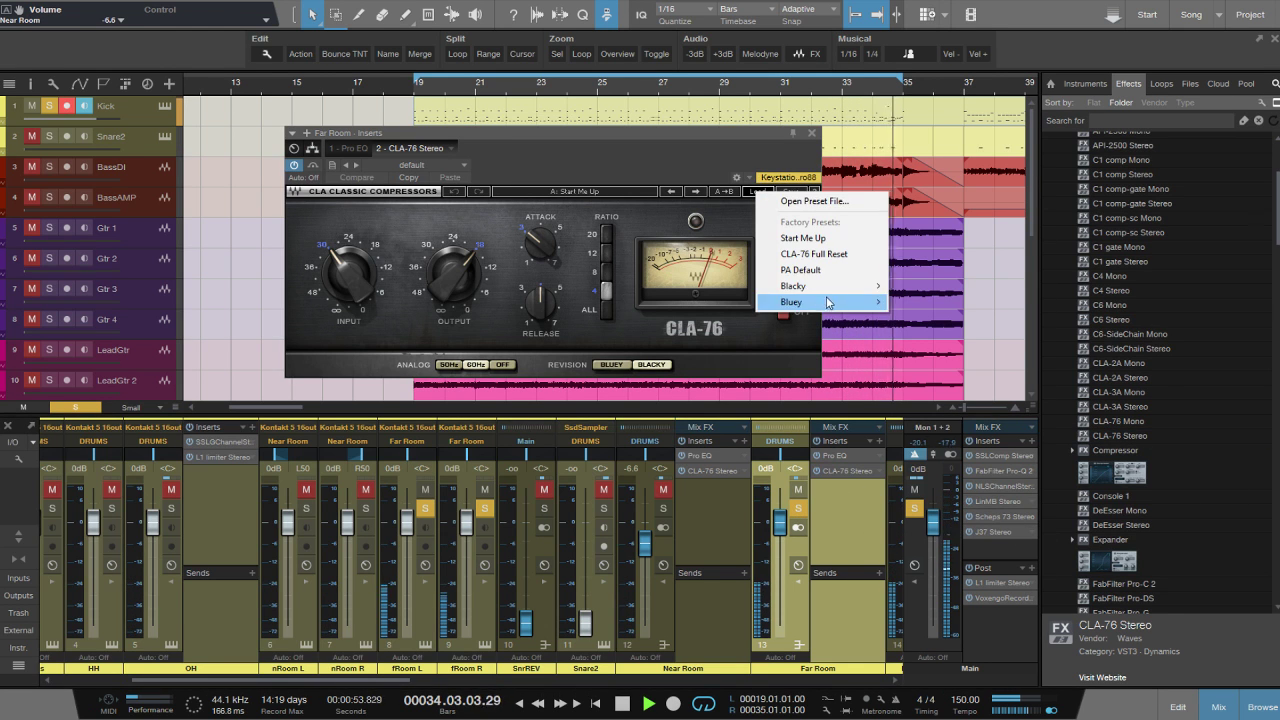
mouse_move(835, 287)
click(975, 340)
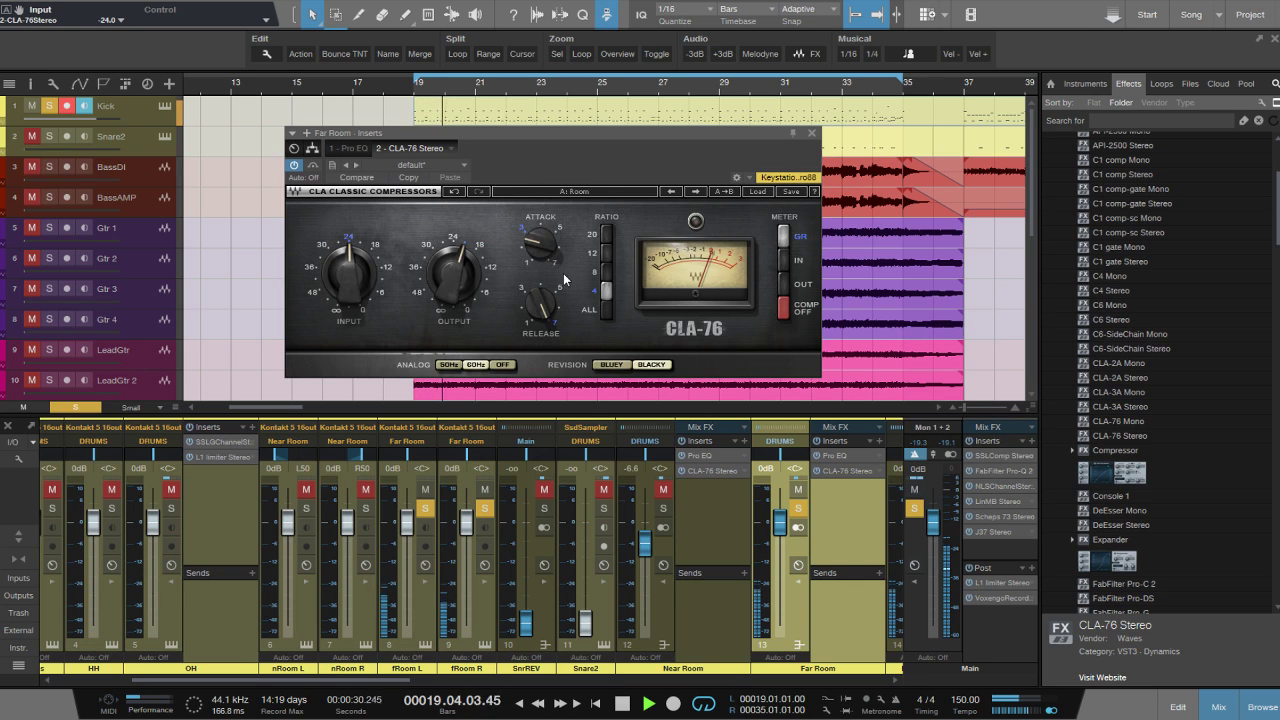
On the Far Room CLA-76, switch analog off and set the input to -10.6 and the attack to 2.22.
drag(351, 276, 359, 283)
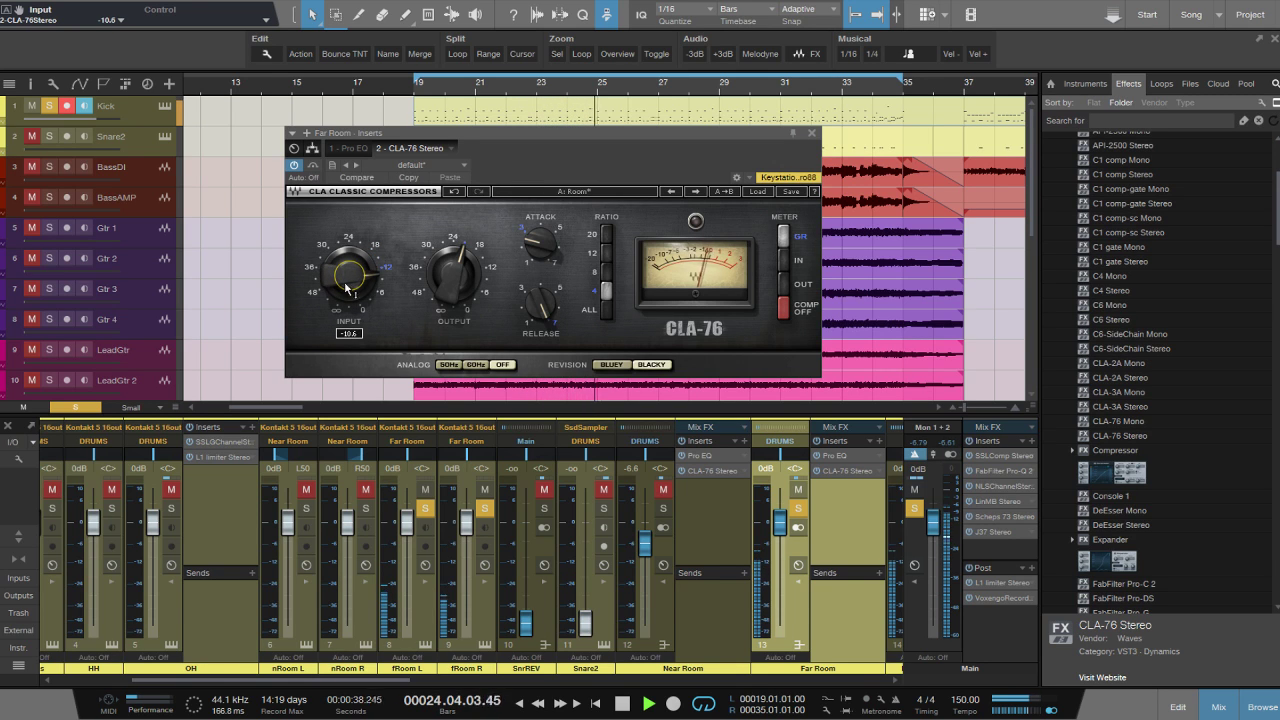
click(540, 242)
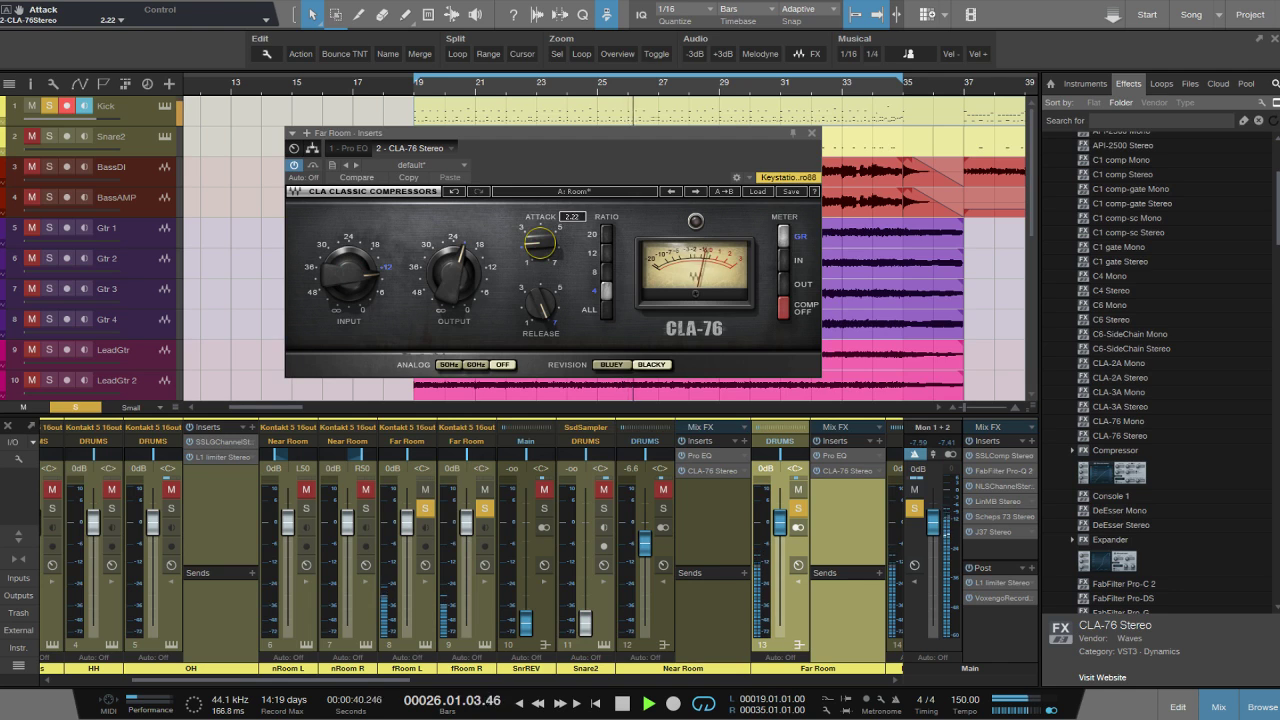
click(811, 133)
Unsolo the Far Room bus and lower its fader to -14.2 dB in the full mix.
scroll(776, 524, down, 3)
click(799, 513)
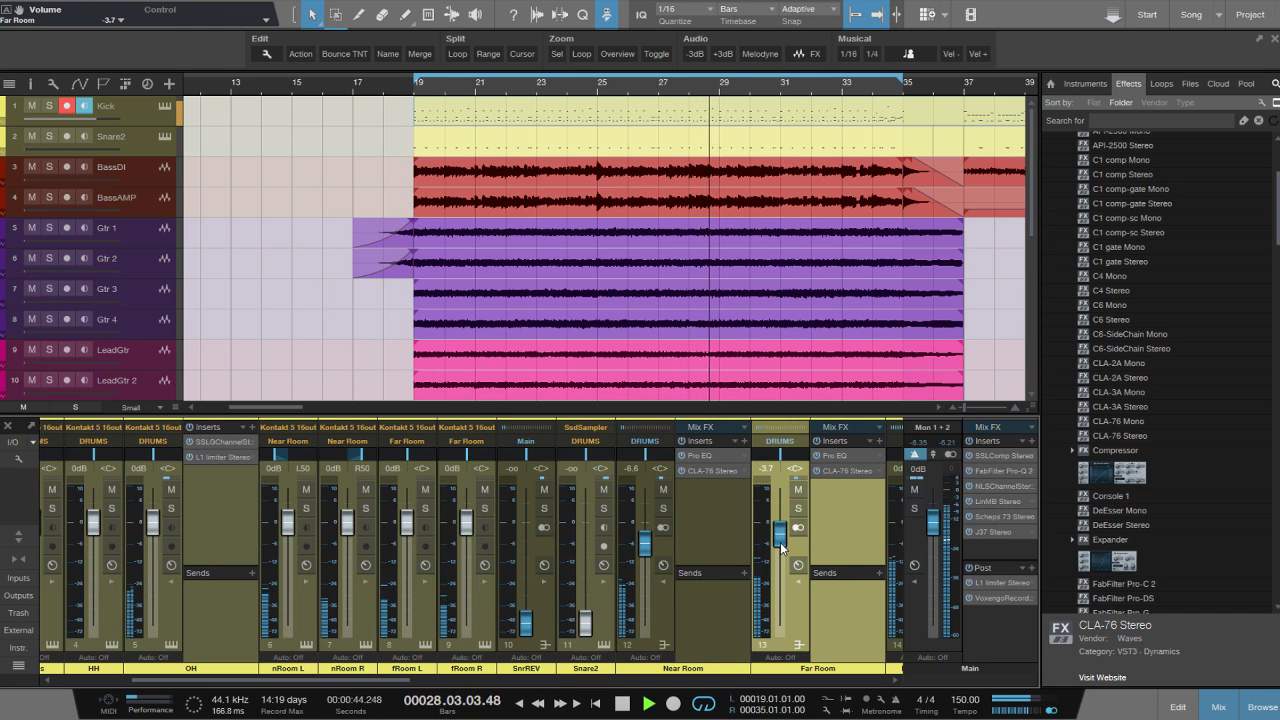
scroll(783, 550, down, 5)
drag(783, 560, 783, 566)
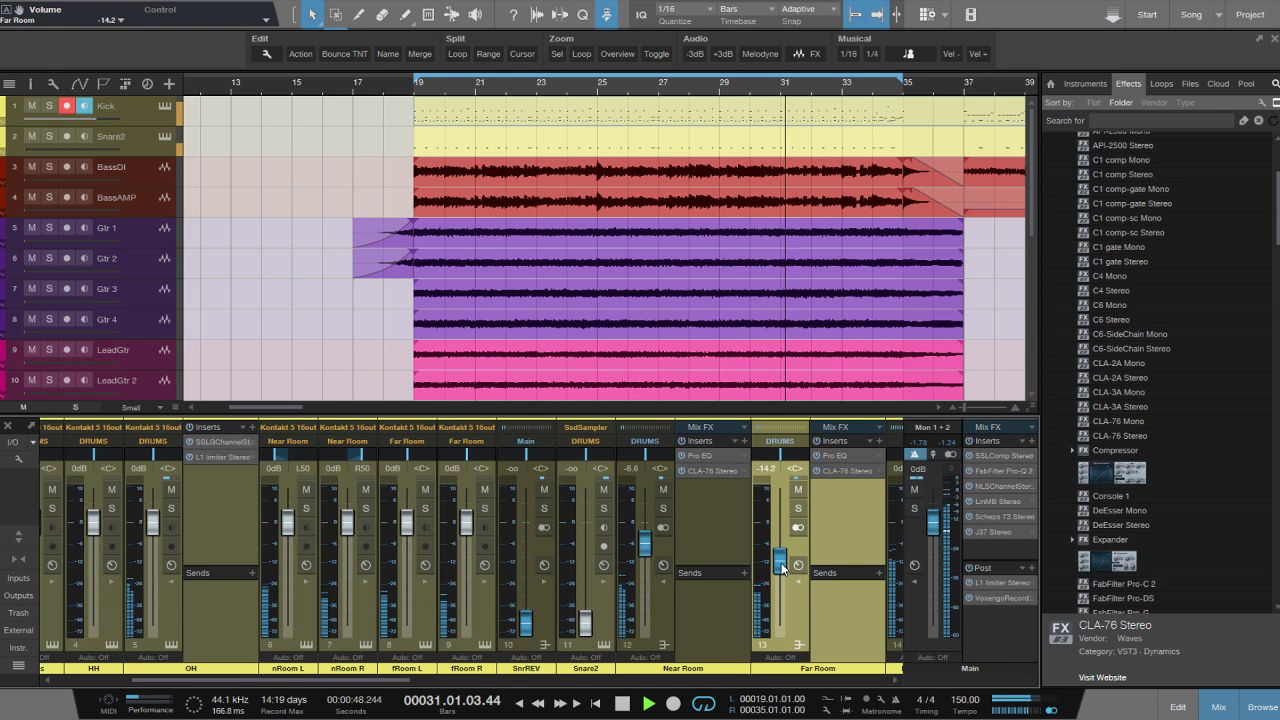
Set the loop range from bar 34 beat 4 to bar 35 and play it back.
drag(307, 684, 228, 698)
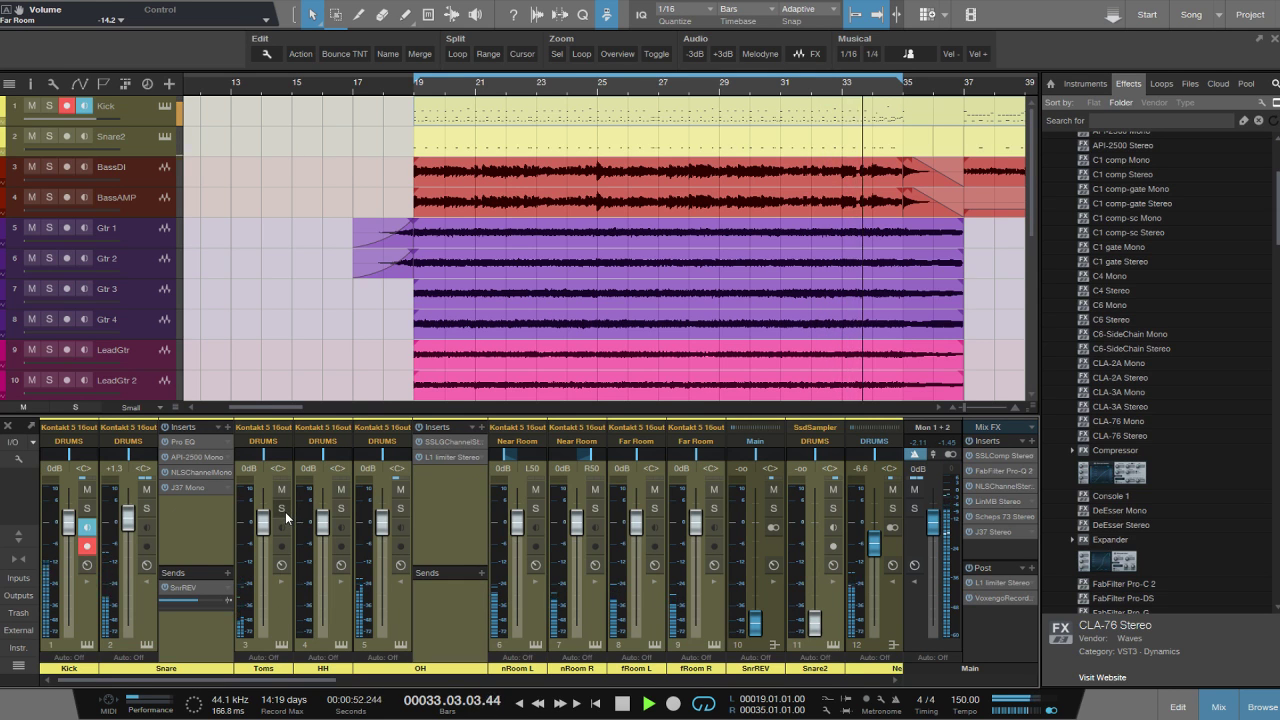
key(space)
drag(893, 92, 893, 110)
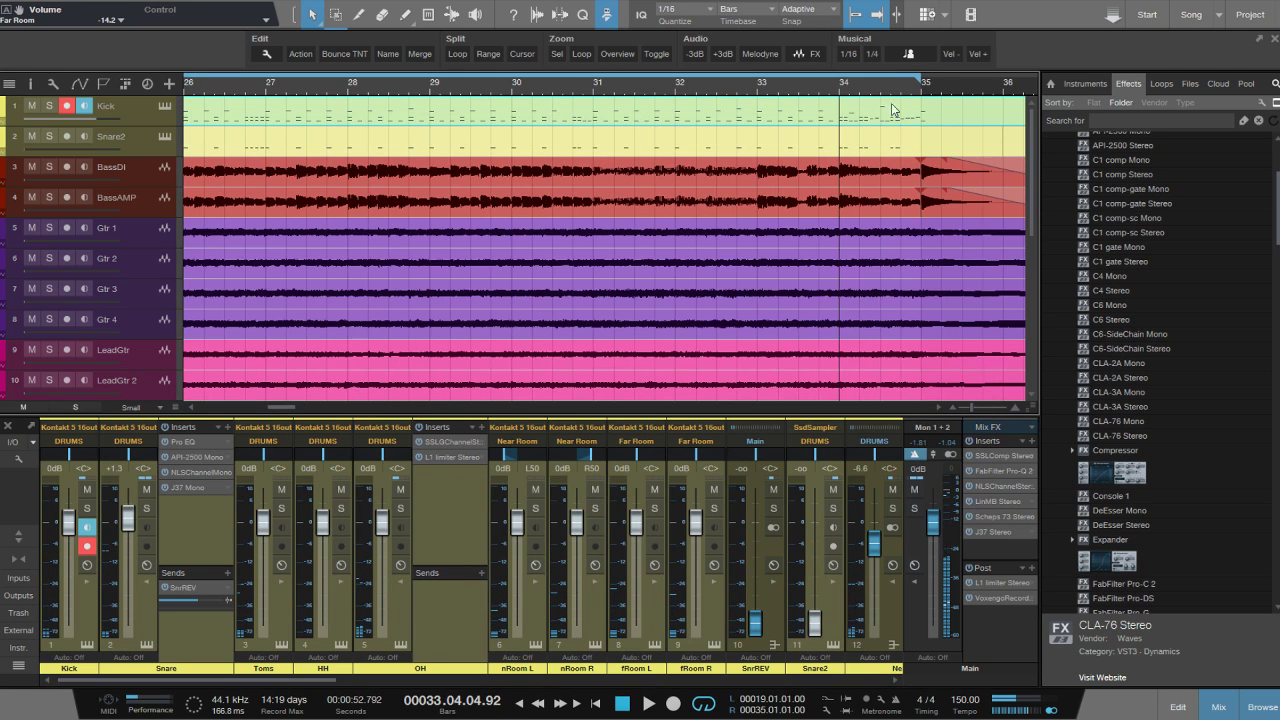
scroll(901, 83, up, 2)
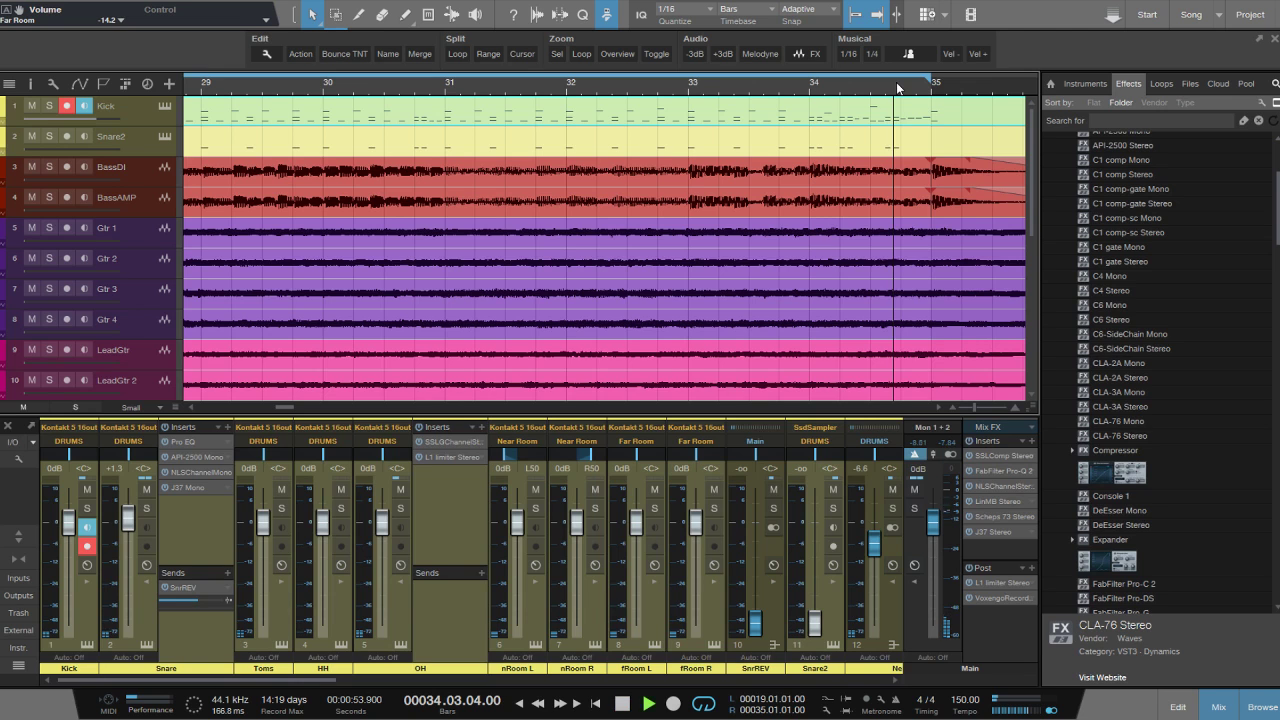
key(space)
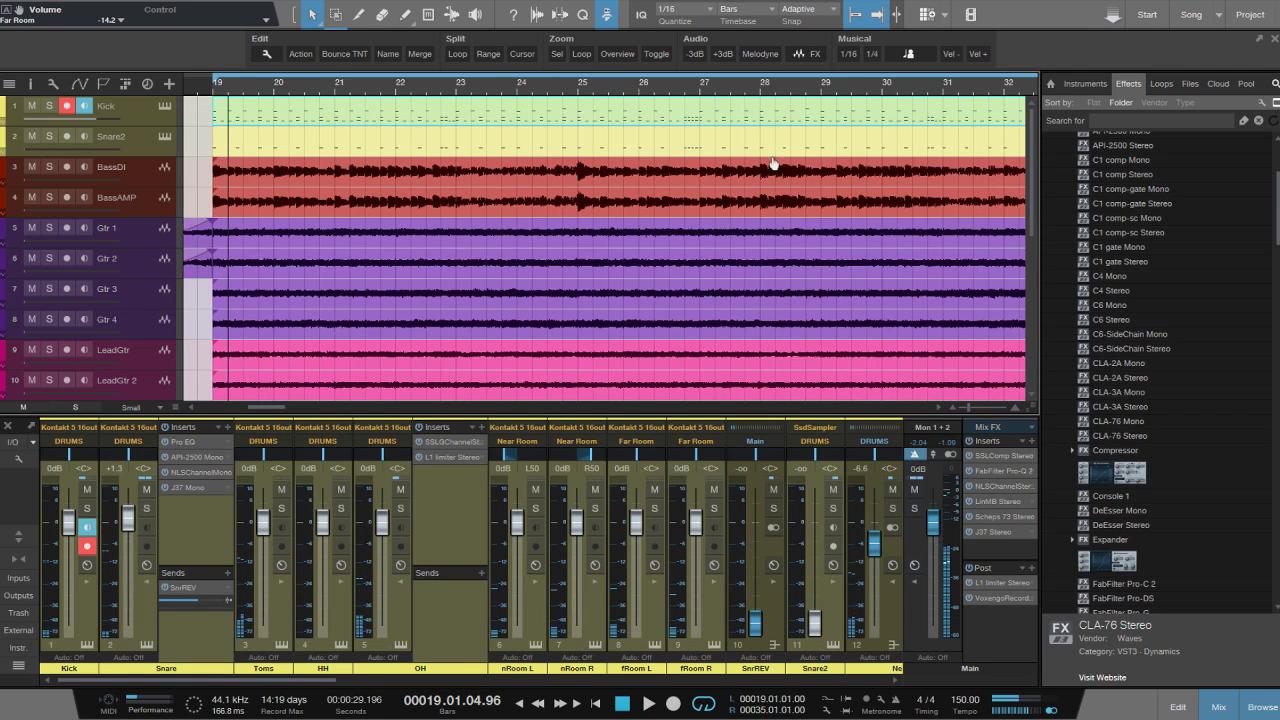
key(w)
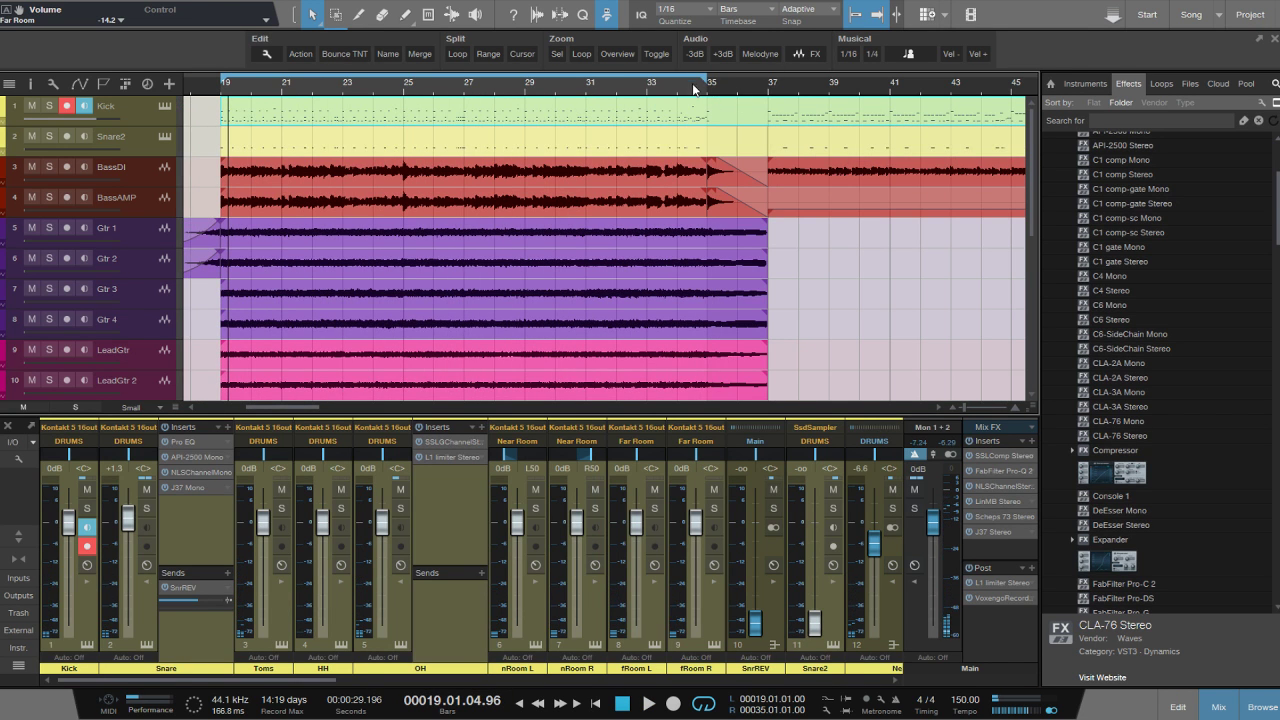
drag(693, 88, 692, 136)
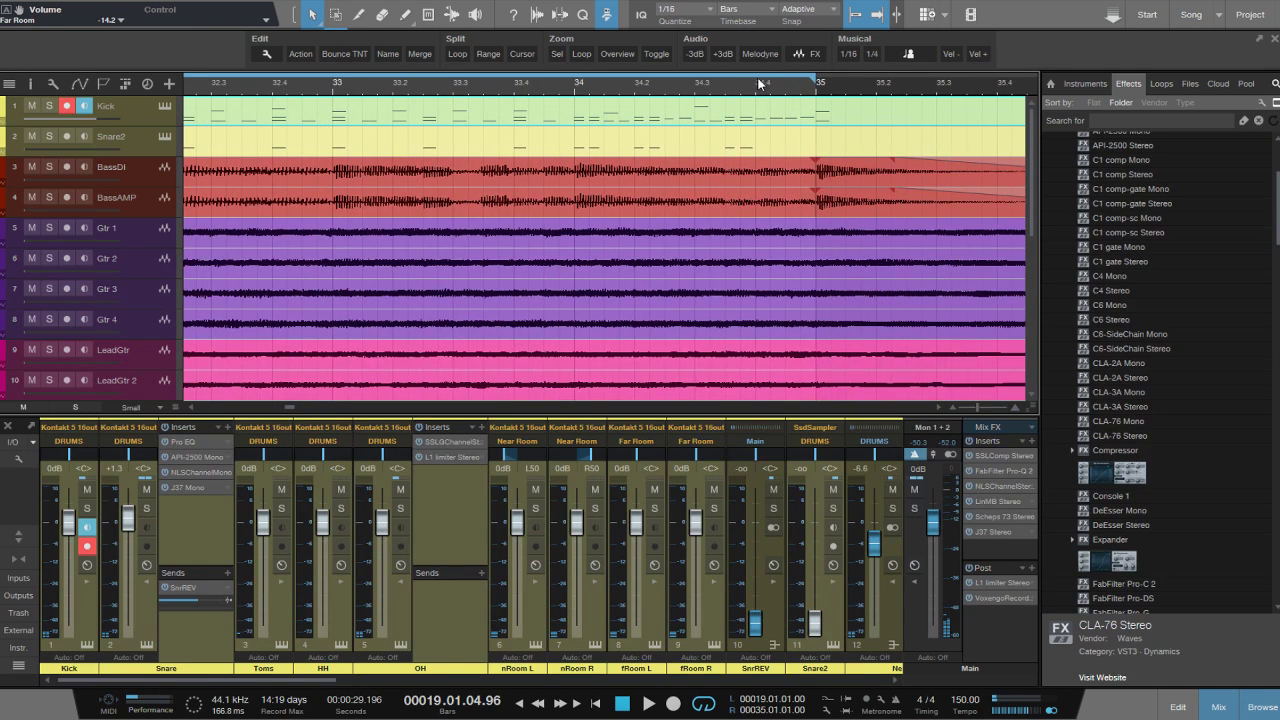
drag(759, 84, 796, 73)
key(space)
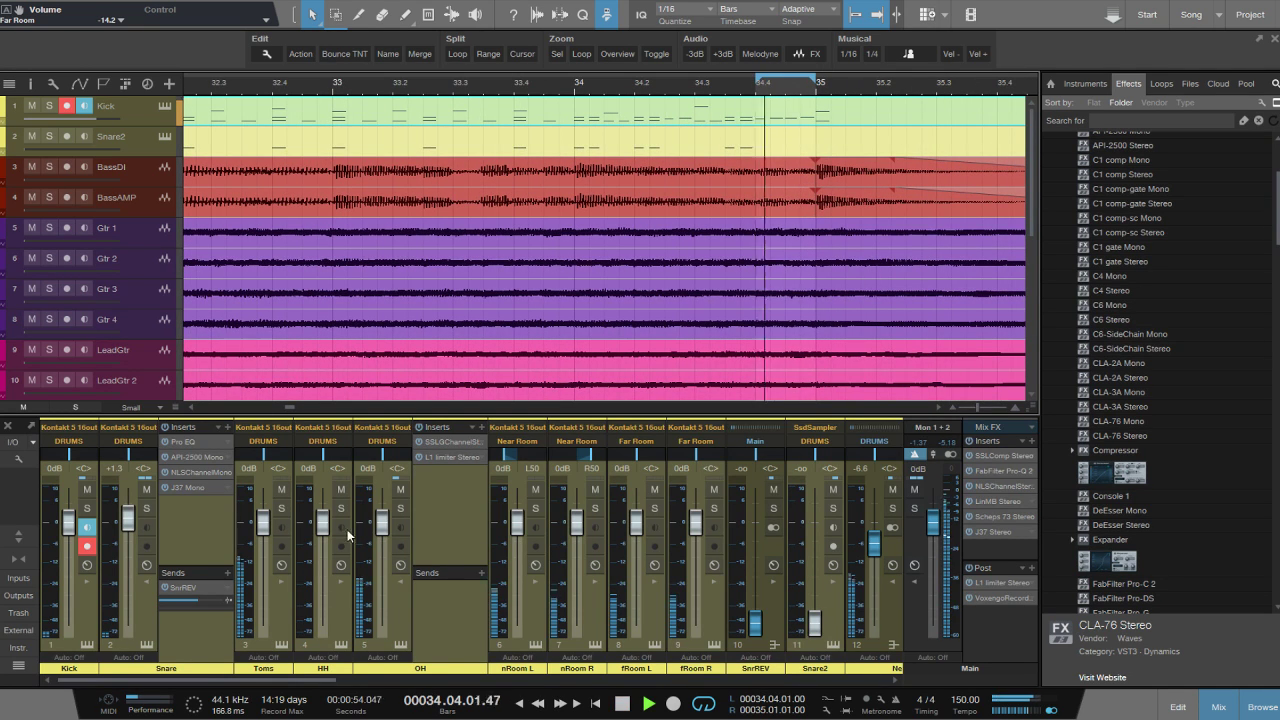
Solo the Toms channel, expand it, and insert SSLChannel Stereo on it.
click(282, 509)
double_click(275, 606)
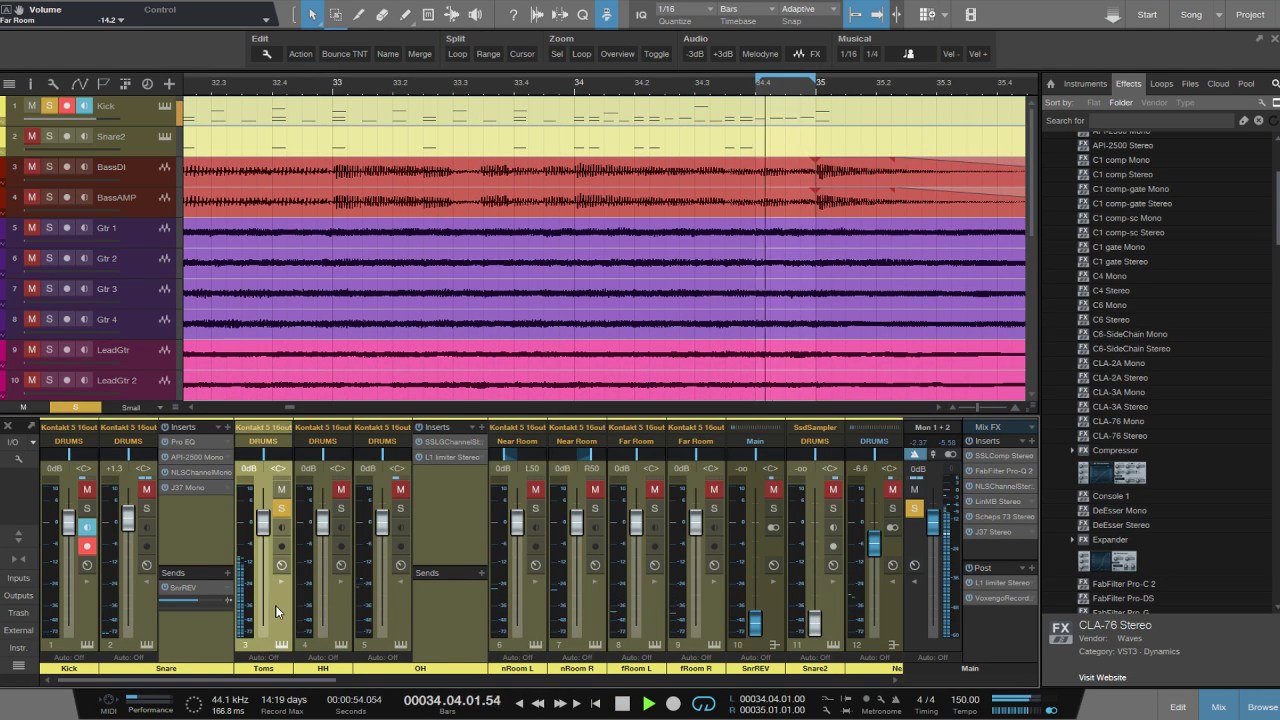
click(1162, 124)
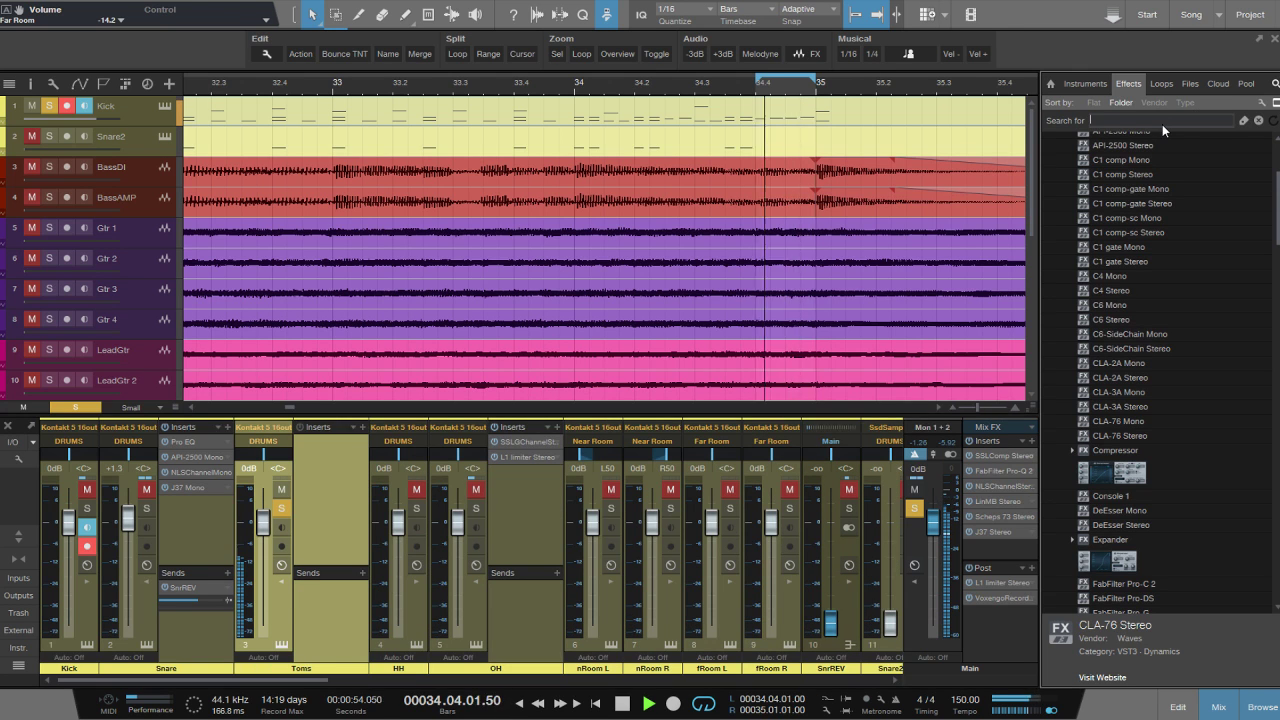
text(ssdl)
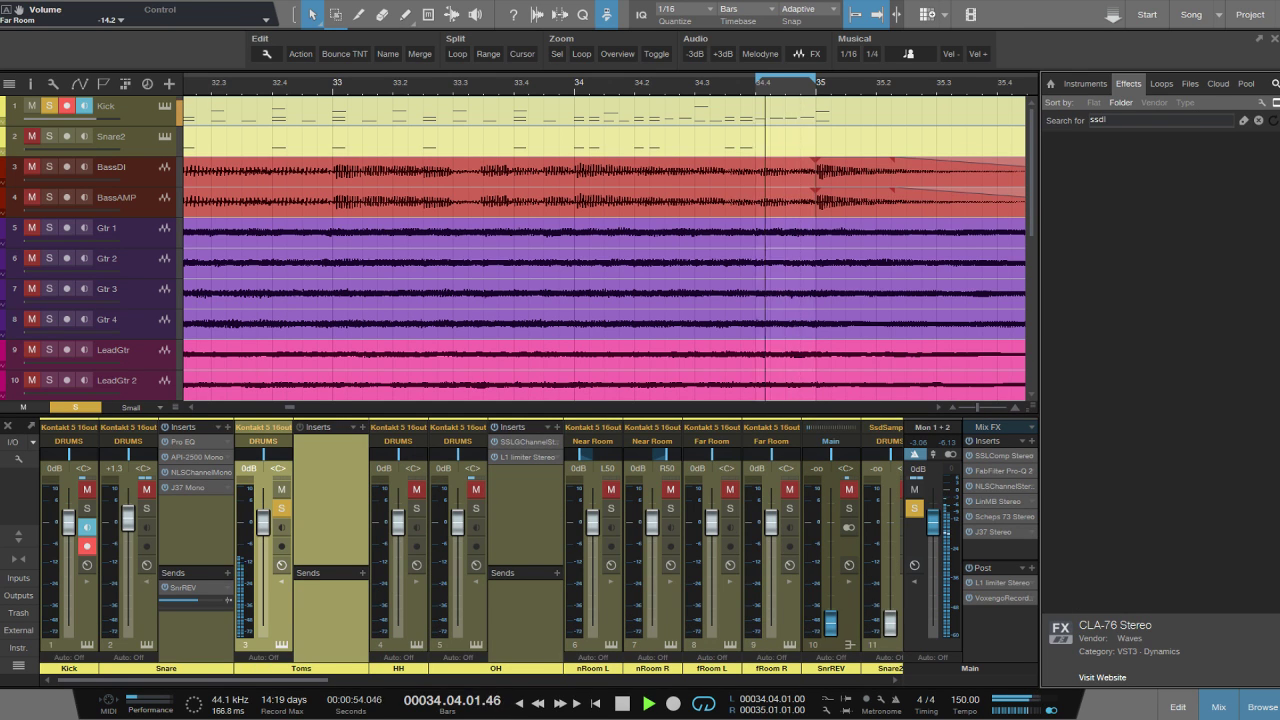
key(BackSpace)
text(l)
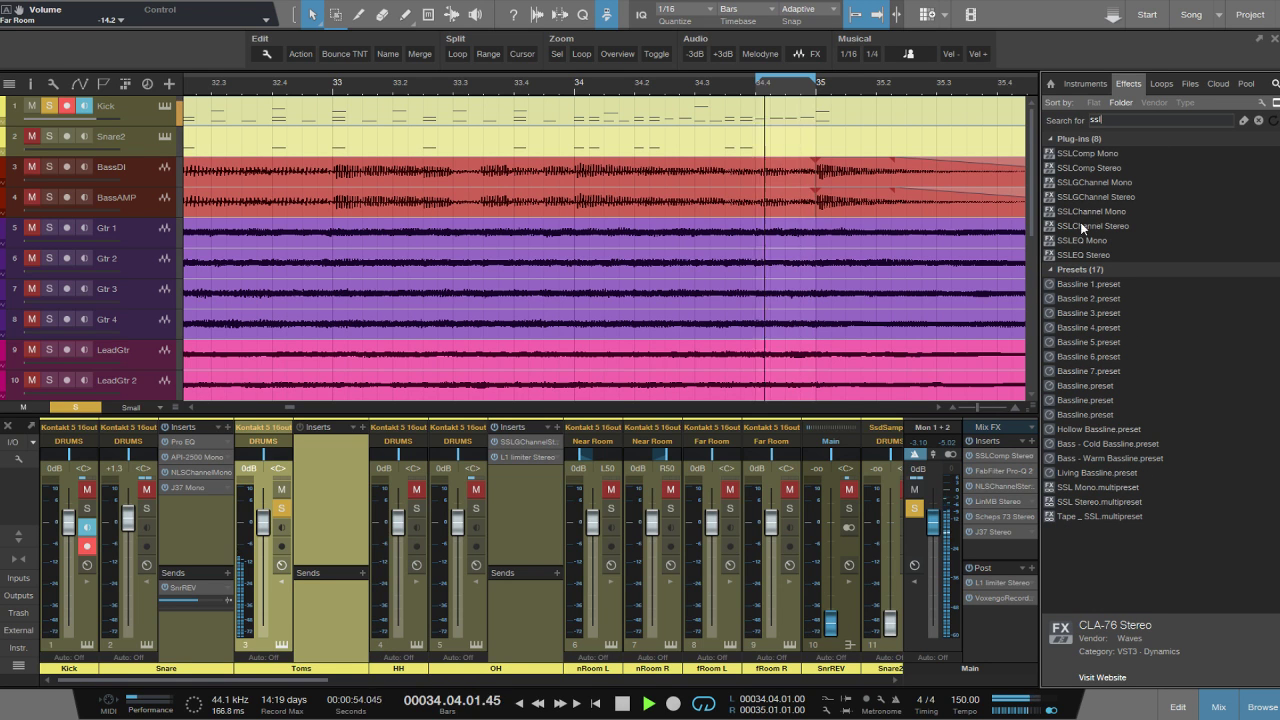
drag(1080, 226, 320, 525)
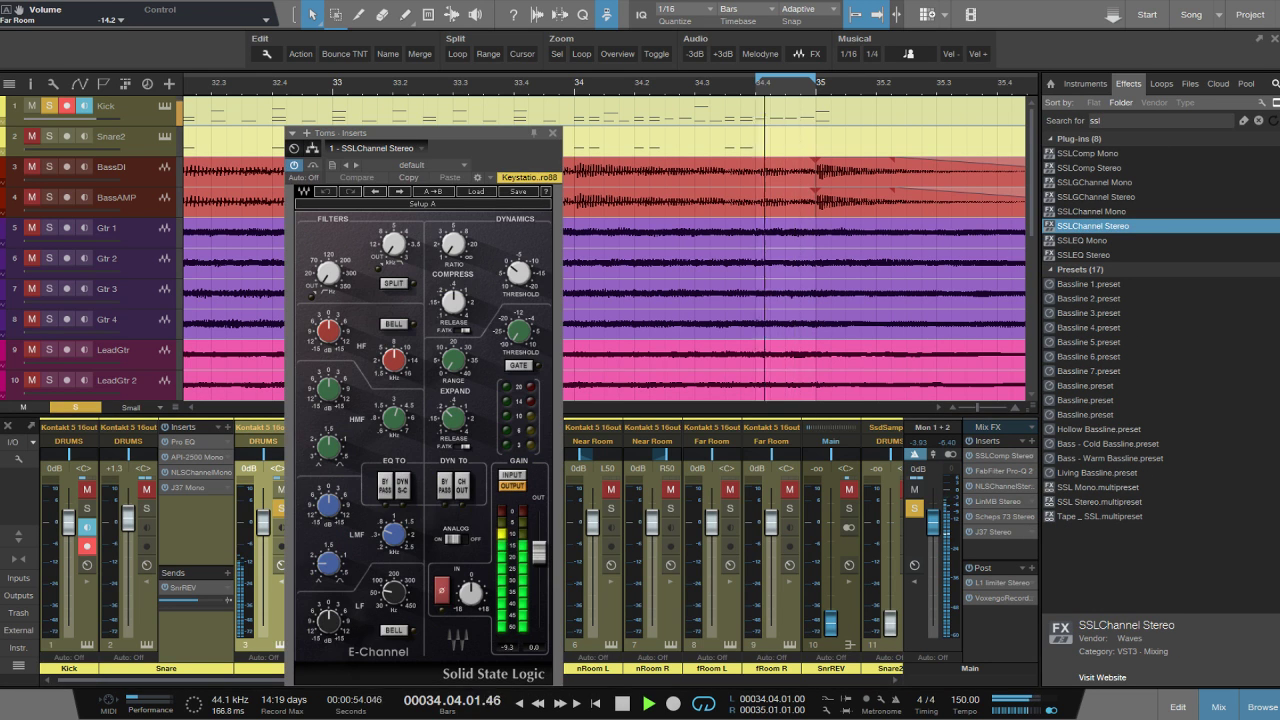
click(1260, 121)
text(b)
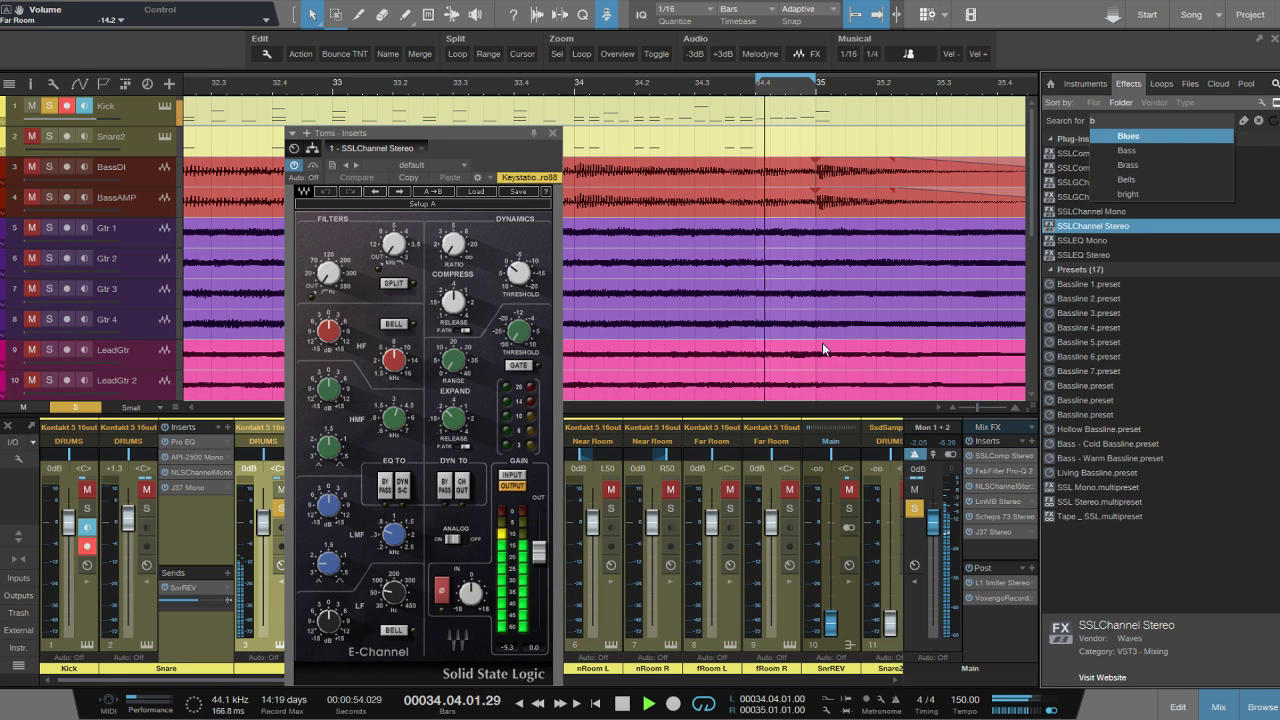
click(1260, 121)
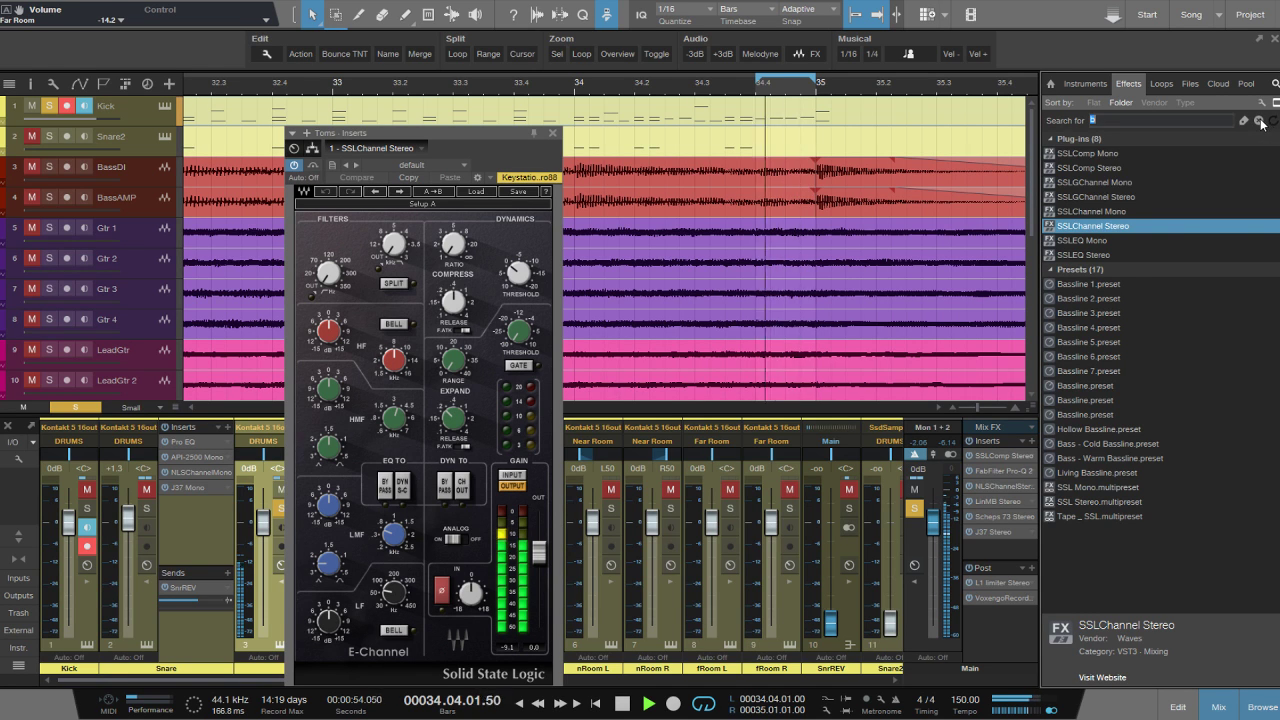
click(1260, 121)
click(1258, 706)
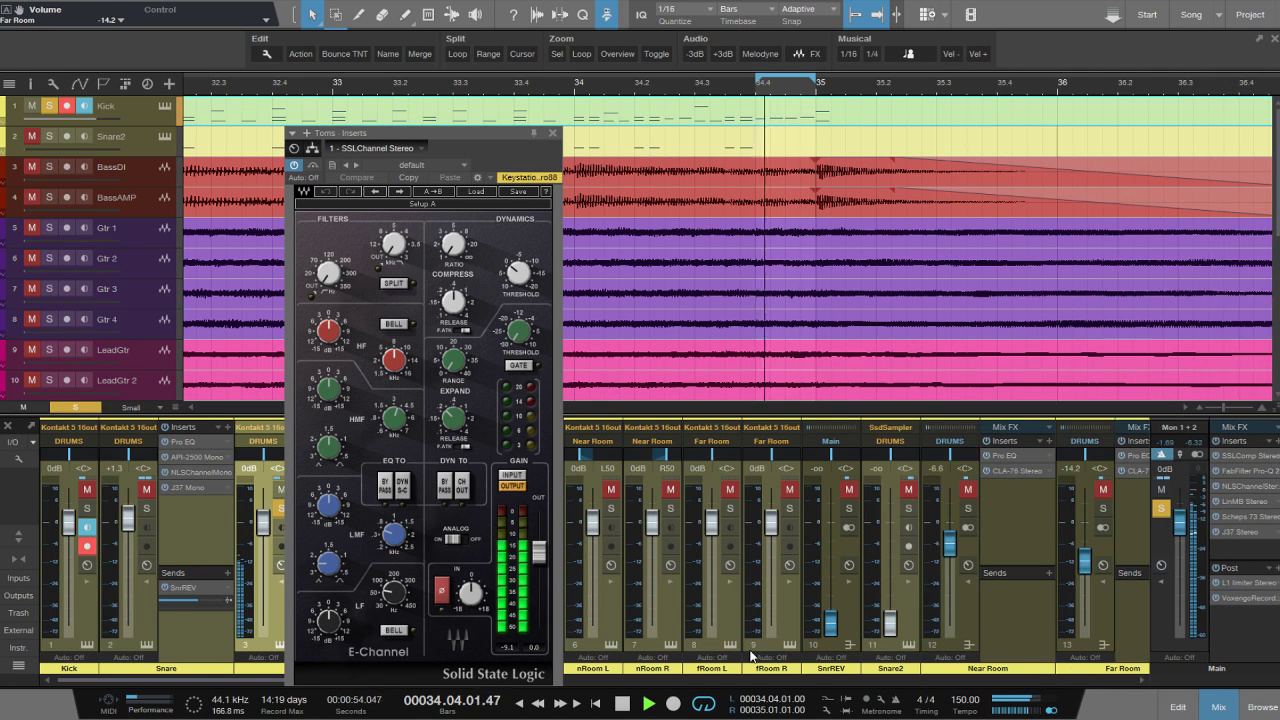
On the Toms SSLChannel, set the high-pass filter to 92 Hz and adjust the low-mid band's gain at 0.25 kHz.
drag(328, 274, 328, 268)
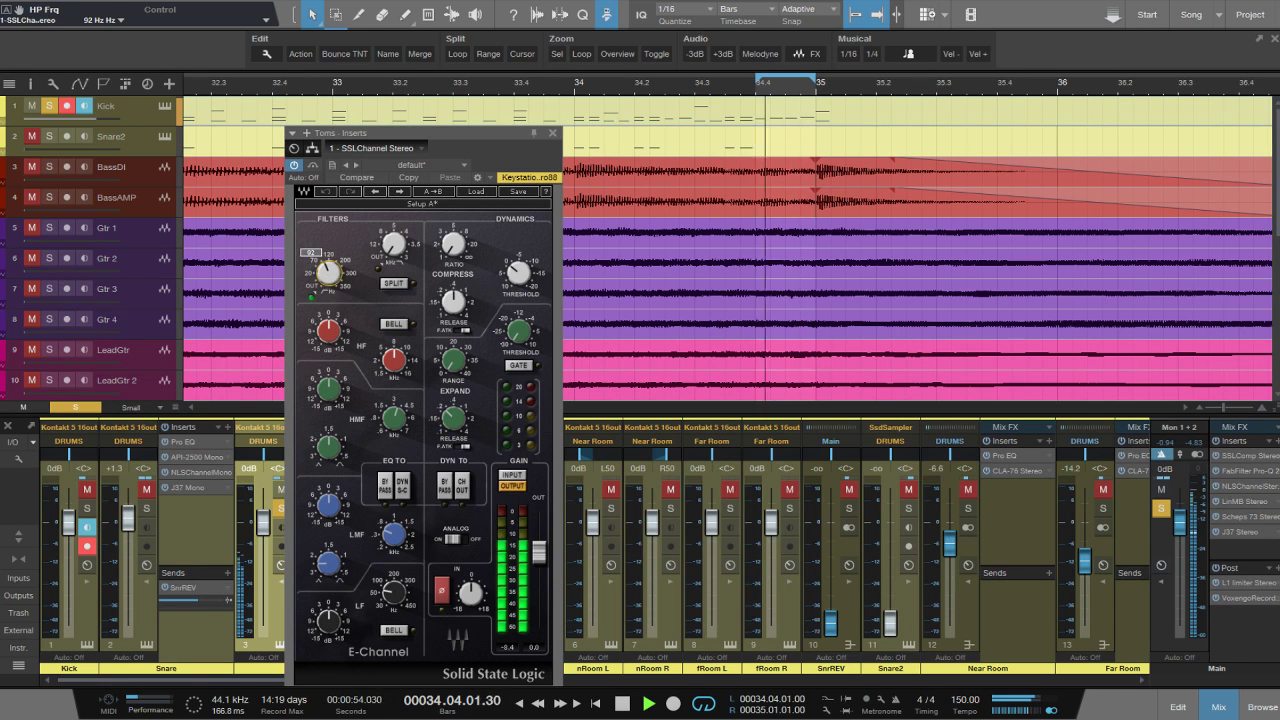
click(327, 508)
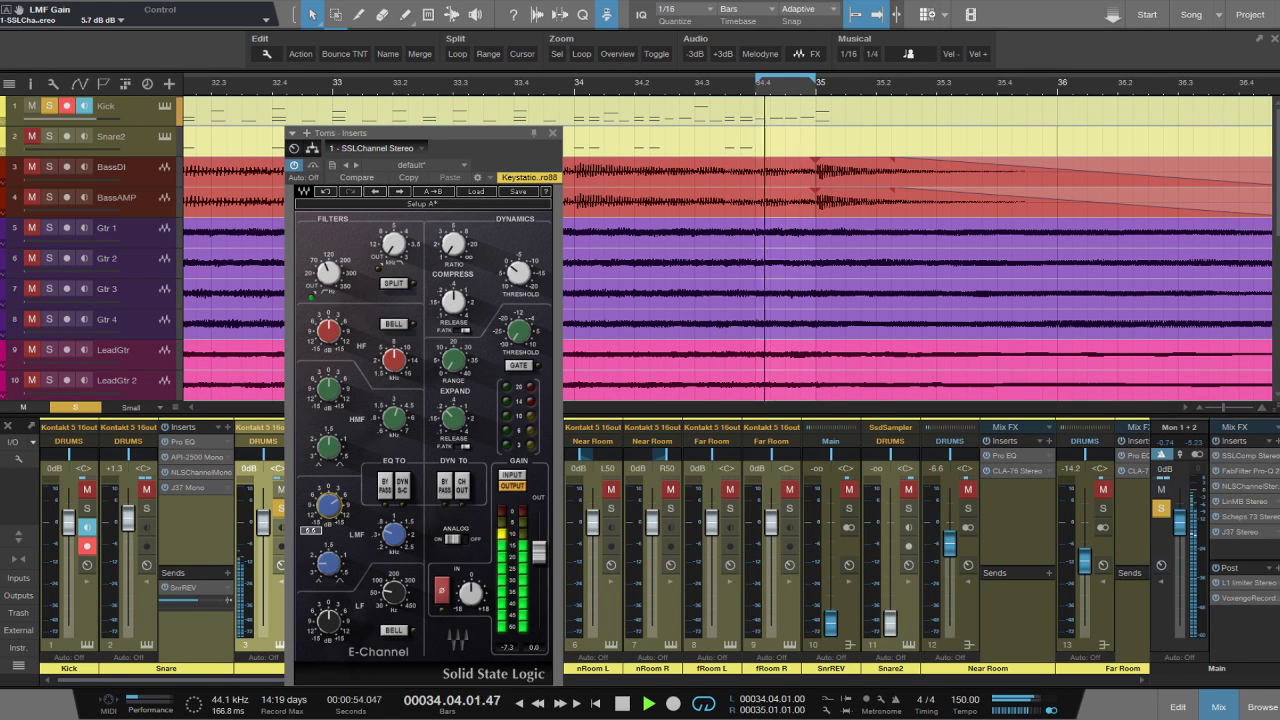
click(393, 533)
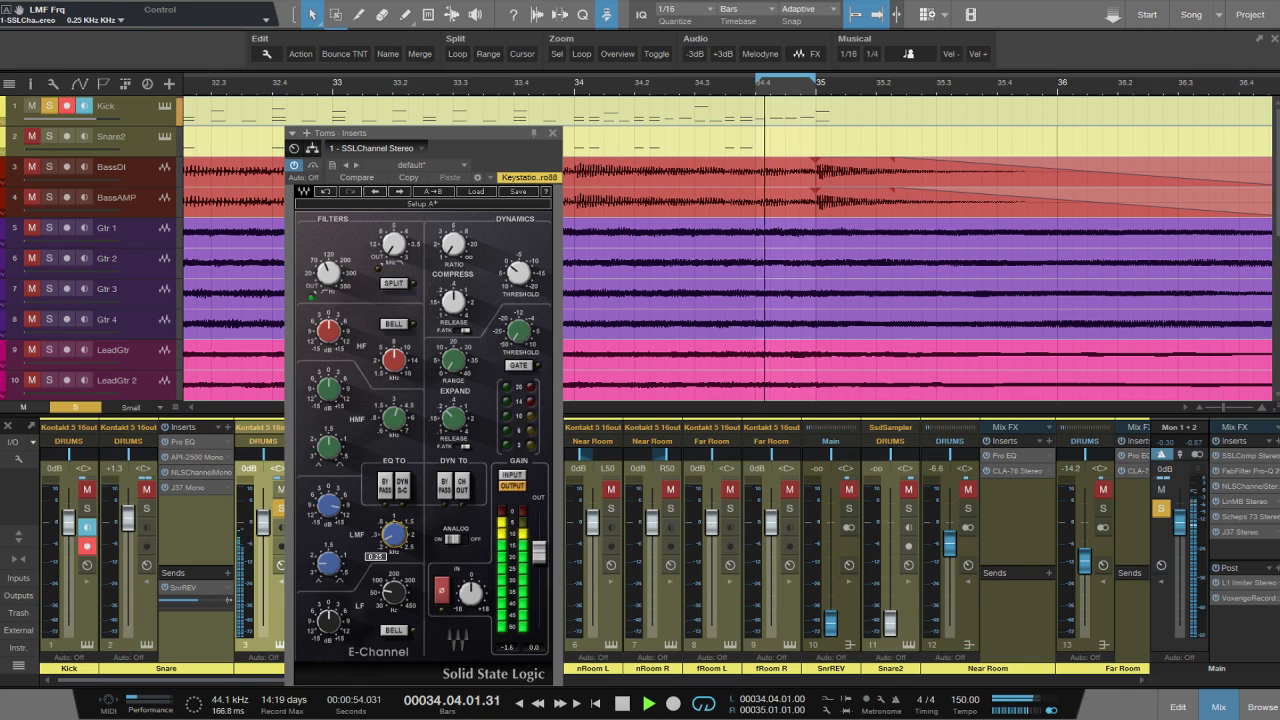
drag(328, 507, 328, 497)
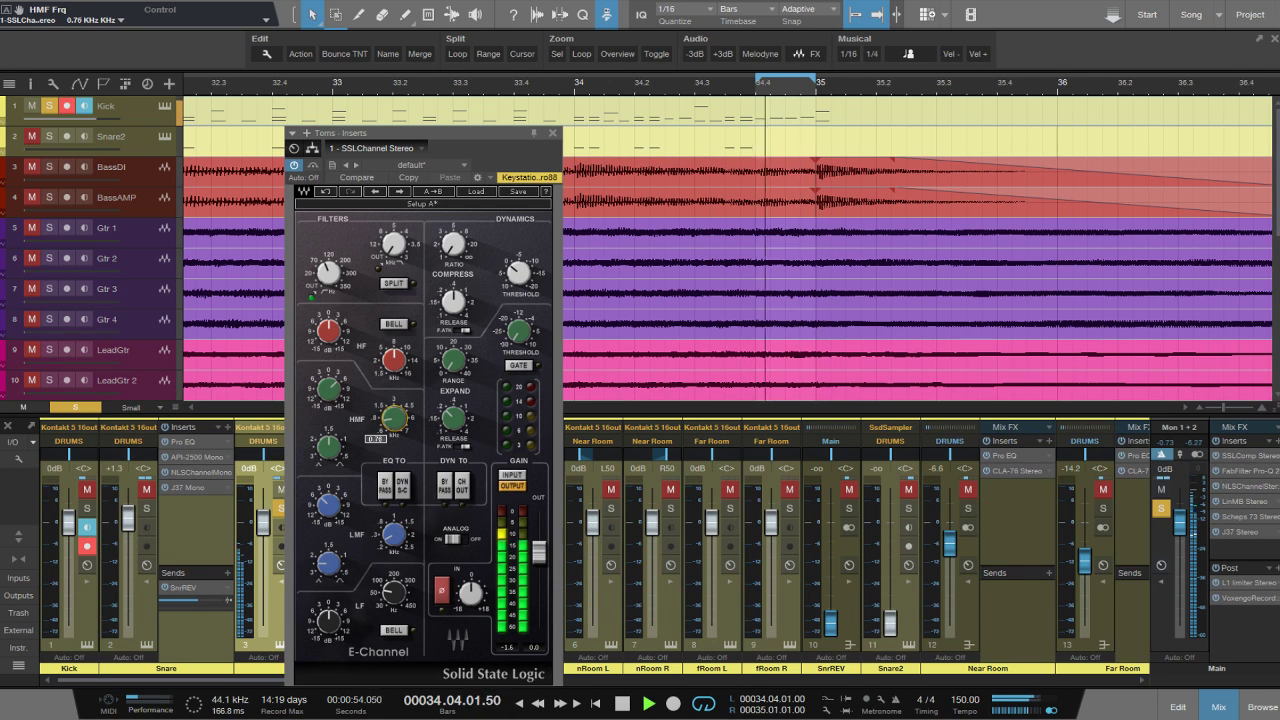
Adjust the high-mid band on the Toms SSLChannel, set its HF gain to 1.3 dB, and close the plug-in.
drag(325, 386, 385, 420)
click(328, 331)
click(551, 135)
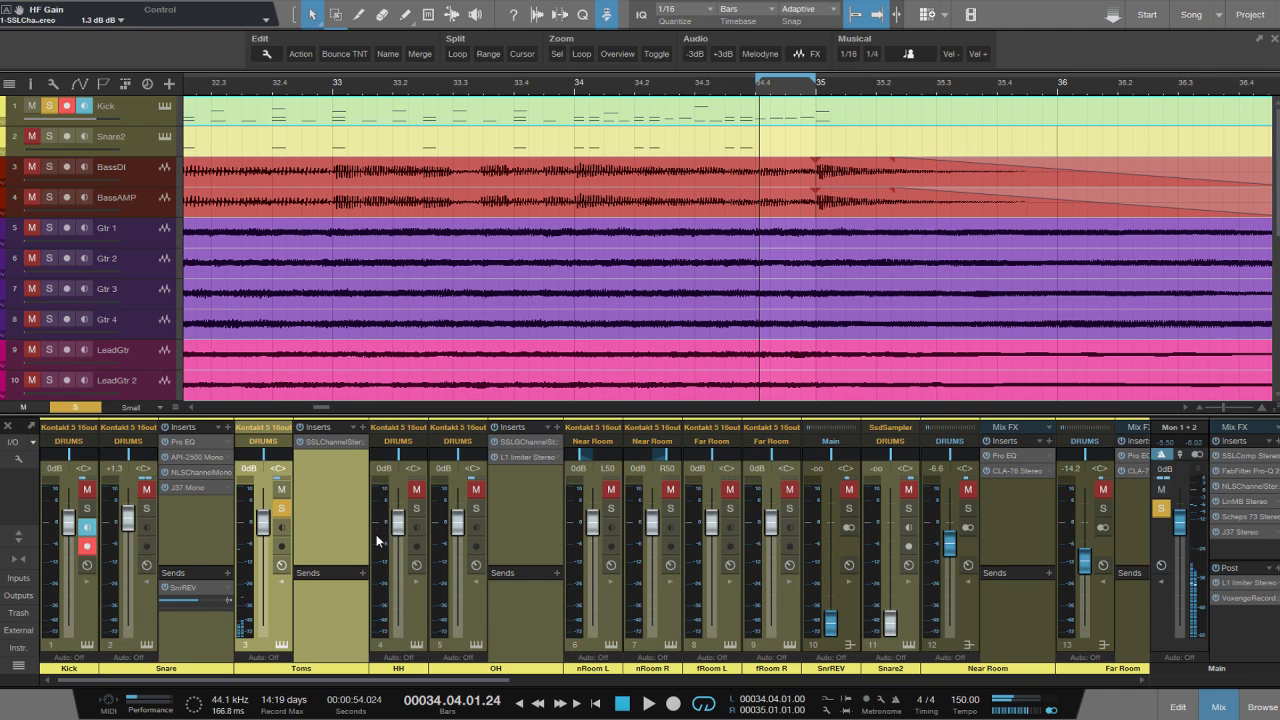
Find C4 Stereo among the effects and insert it on the Toms channel after the SSLChannel.
key(F5)
text(c4)
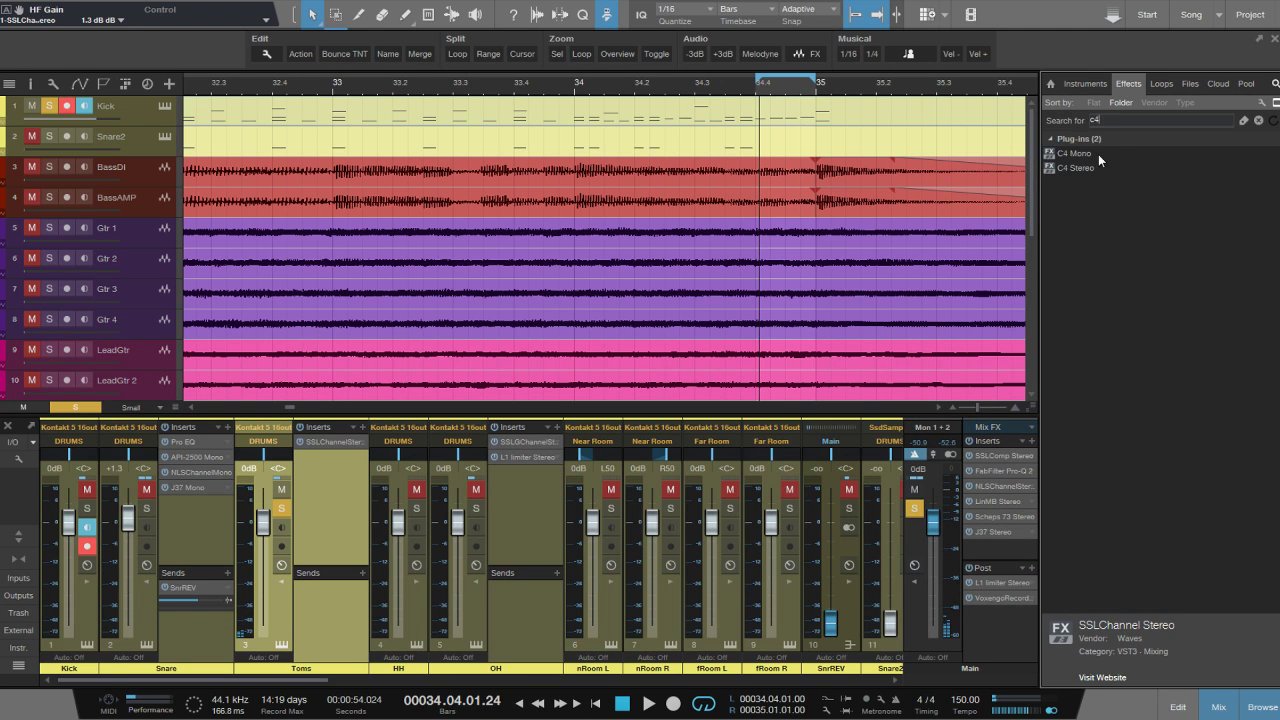
click(1083, 168)
drag(1083, 168, 335, 458)
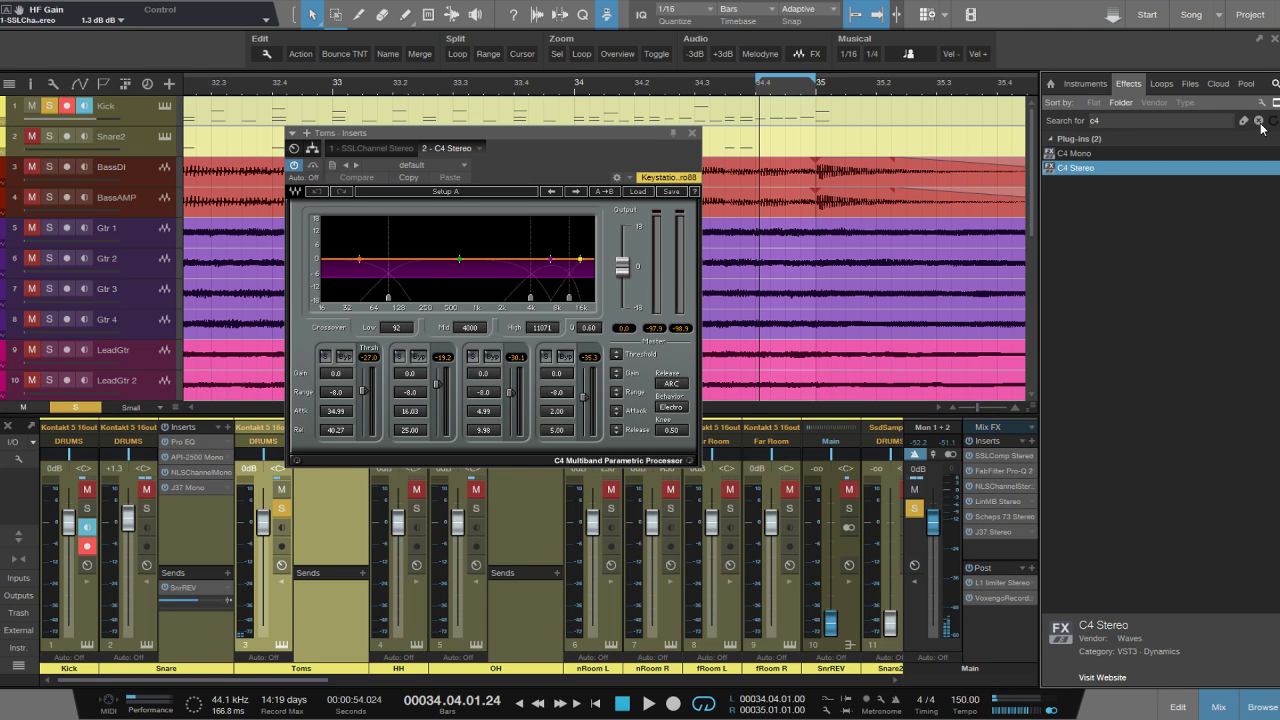
click(1259, 121)
click(1266, 708)
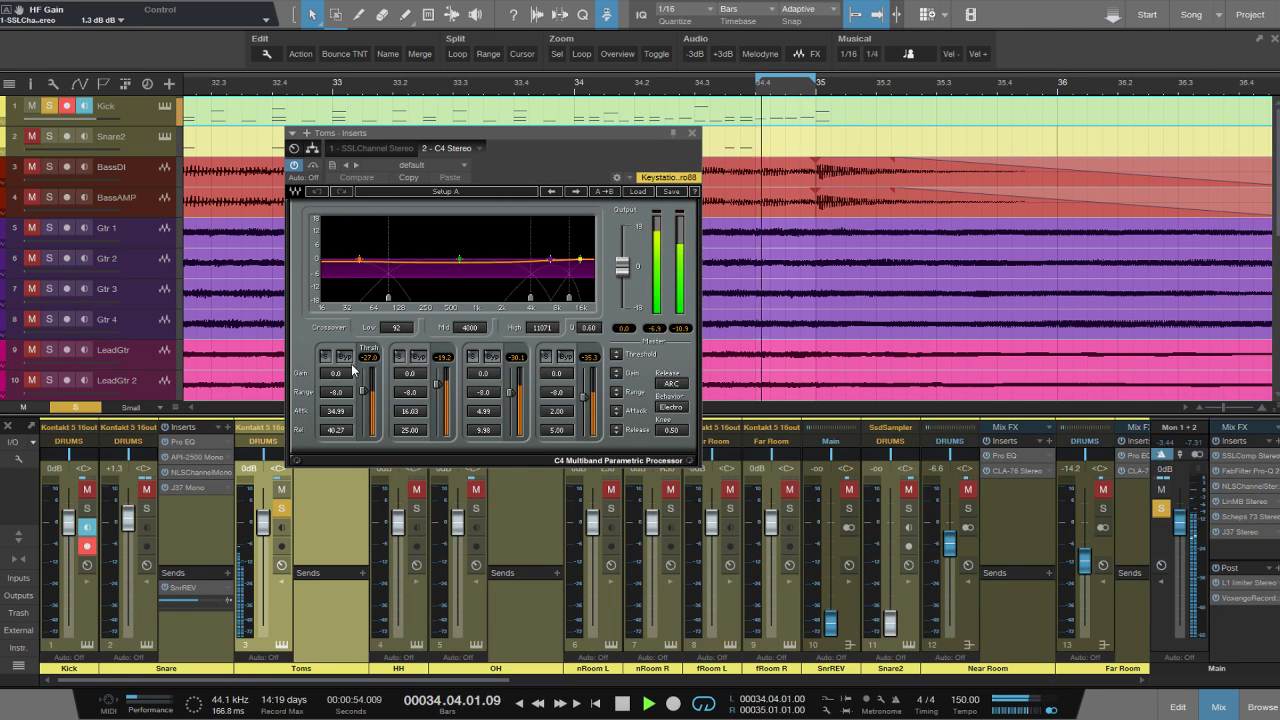
On the Toms C4, set band 1's attack to 10 ms, release to 100 ms and threshold to -30.9 dB.
click(336, 411)
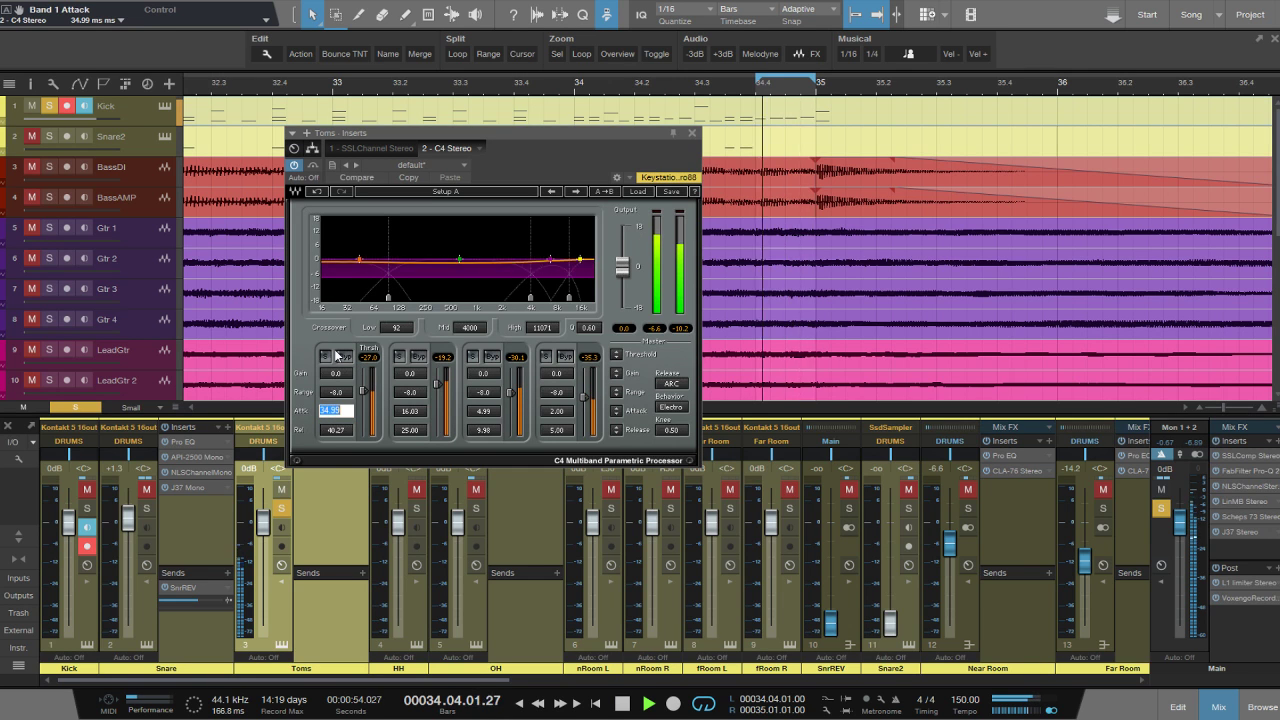
key(Return)
click(336, 430)
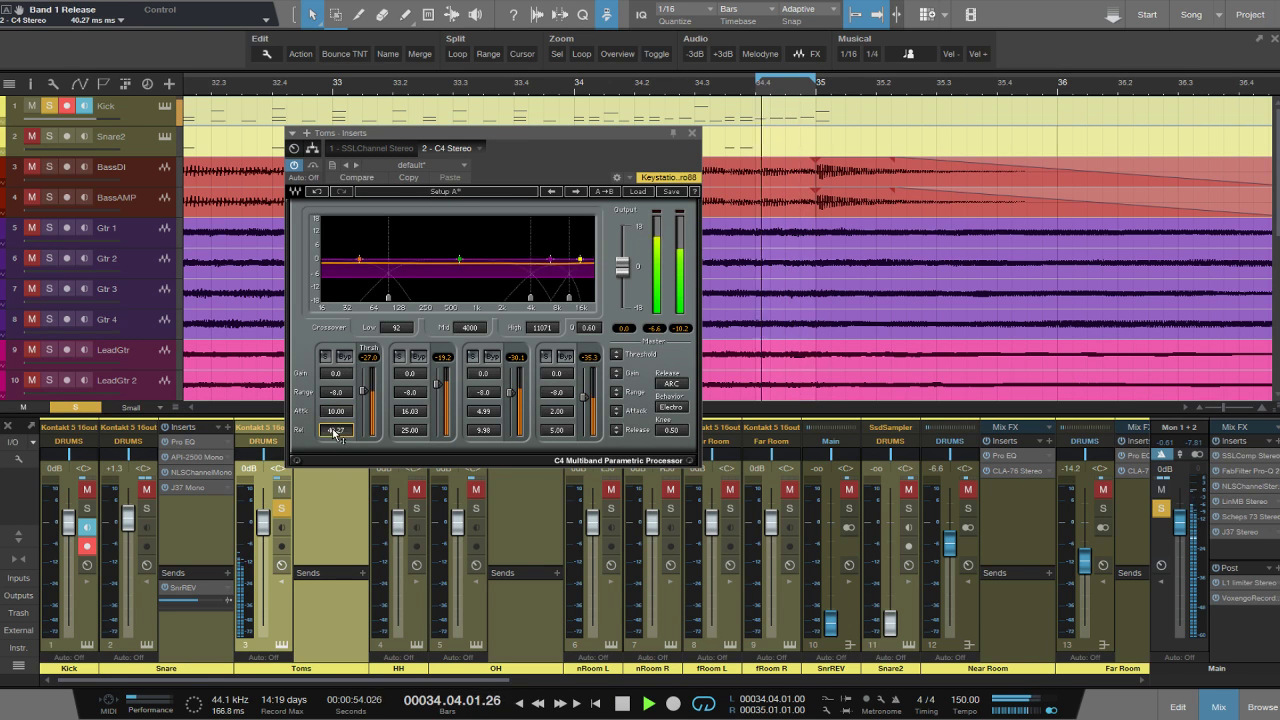
text(100)
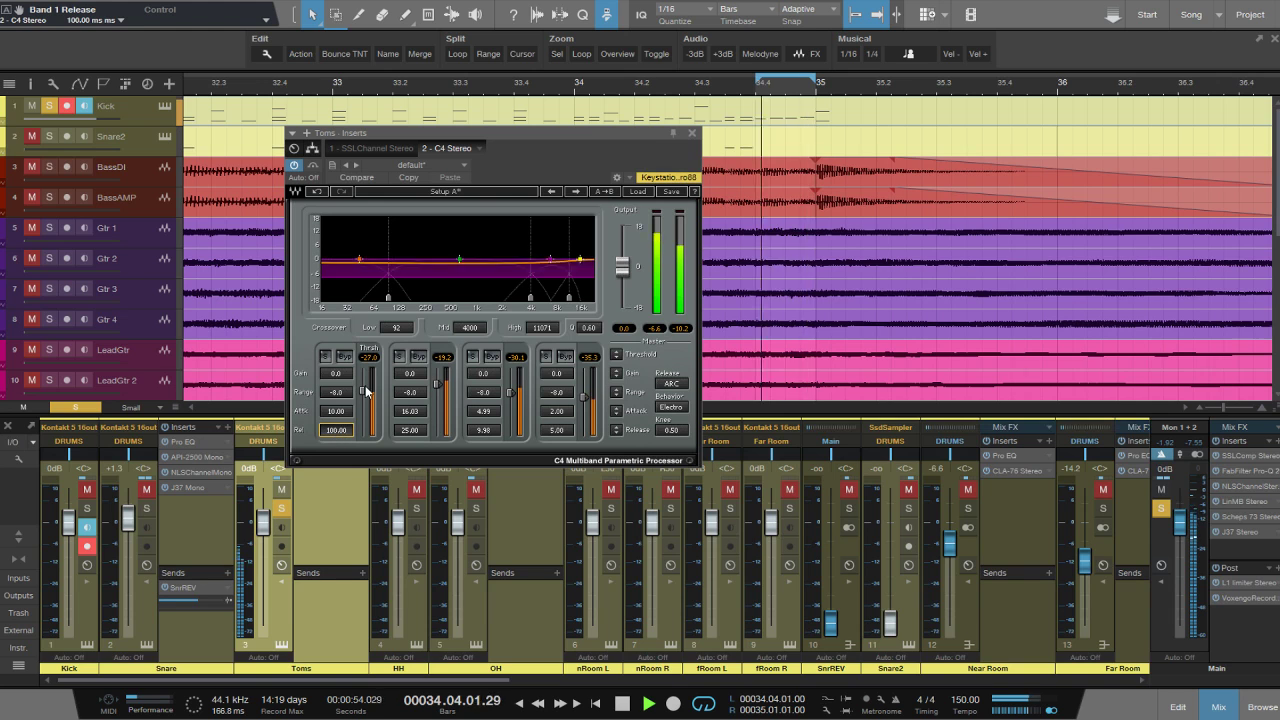
key(Return)
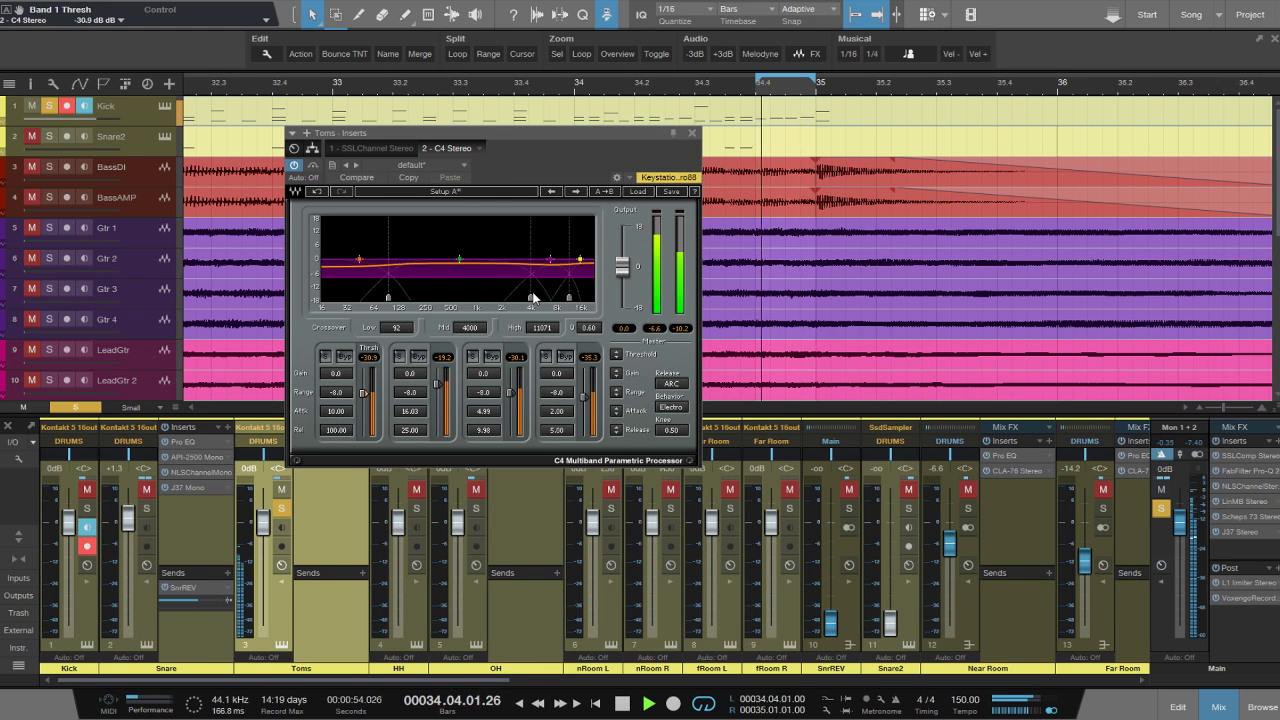
Set the C4 mid crossover to 552 Hz, low crossover to 98 Hz and band 2 threshold to -35.4 dB, then close it and unsolo the Toms.
mouse_move(530, 297)
mouse_down()
mouse_move(432, 297)
mouse_move(456, 297)
mouse_up()
drag(437, 381, 437, 386)
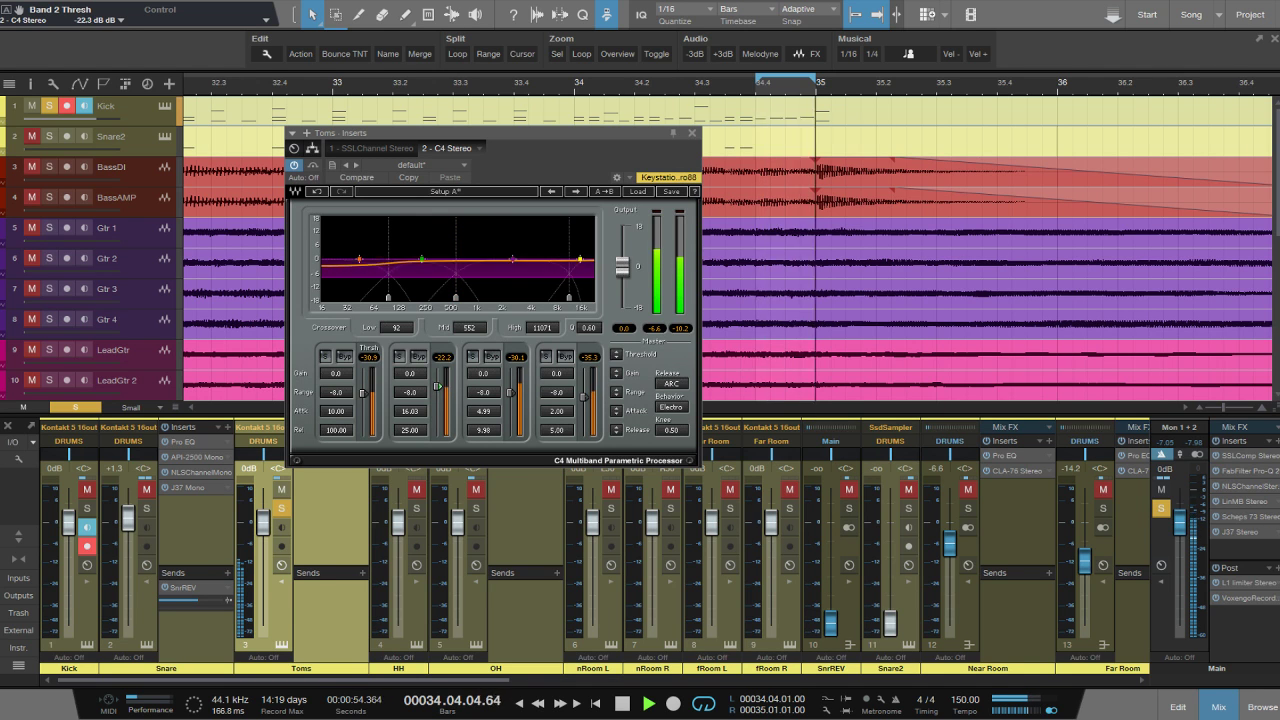
click(391, 300)
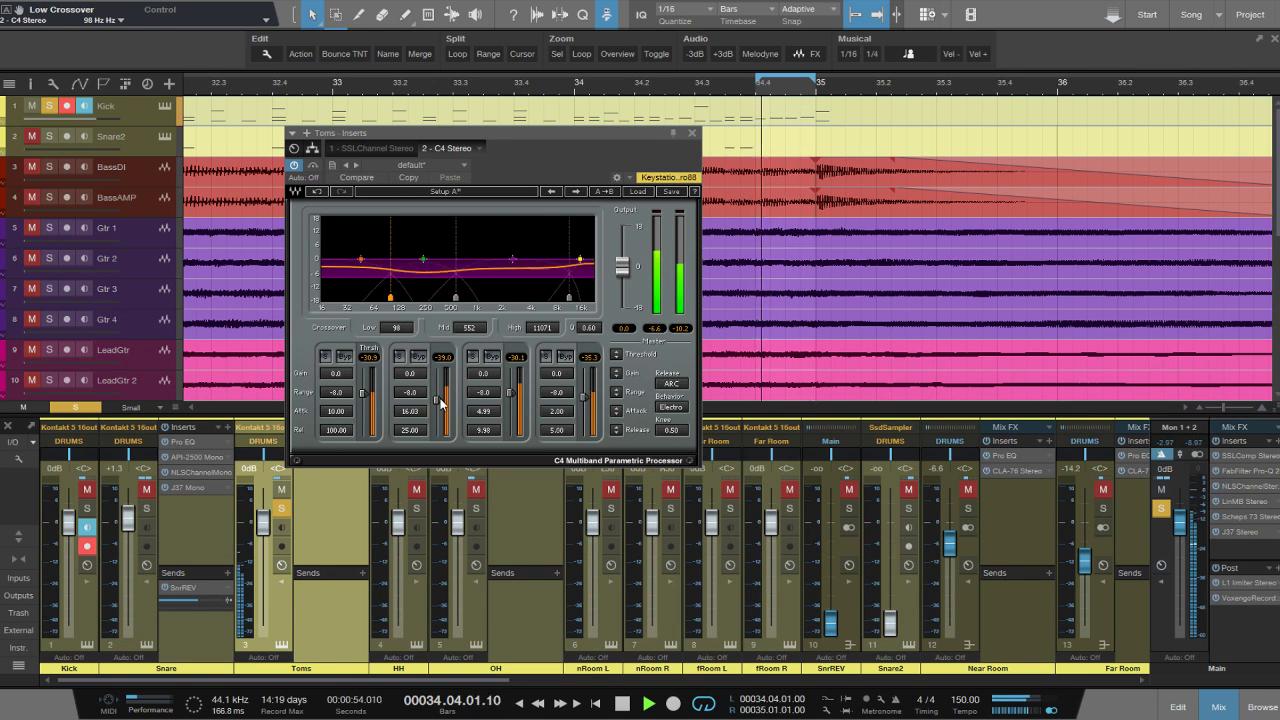
click(691, 133)
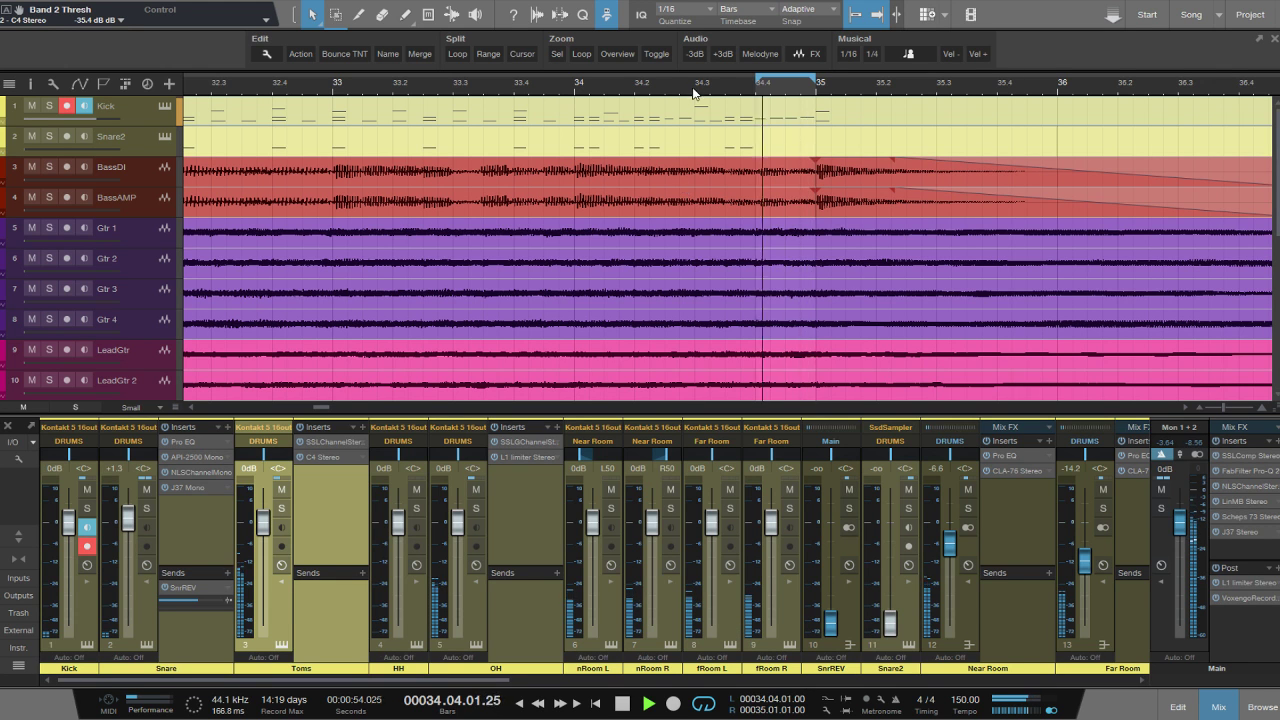
Set the loop range from bar 37 to bar 53, play it back, and collapse the Toms and Snare channels.
drag(694, 87, 696, 24)
key(space)
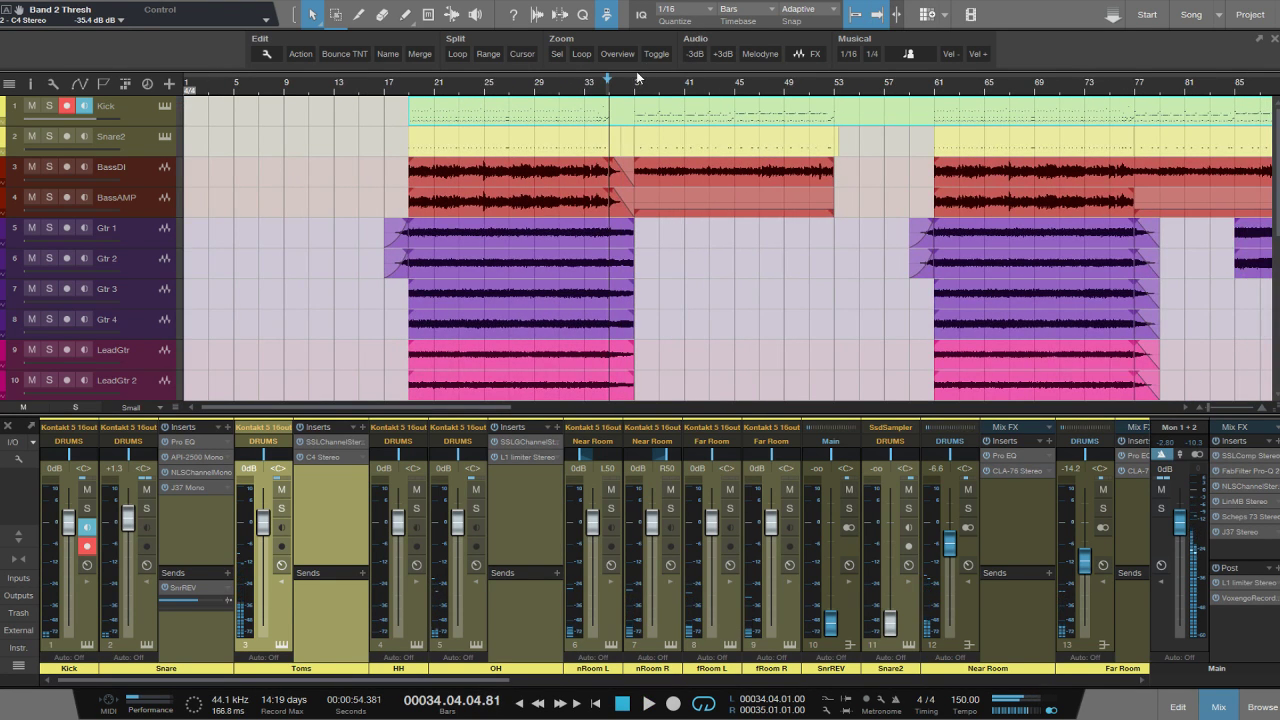
drag(637, 78, 836, 90)
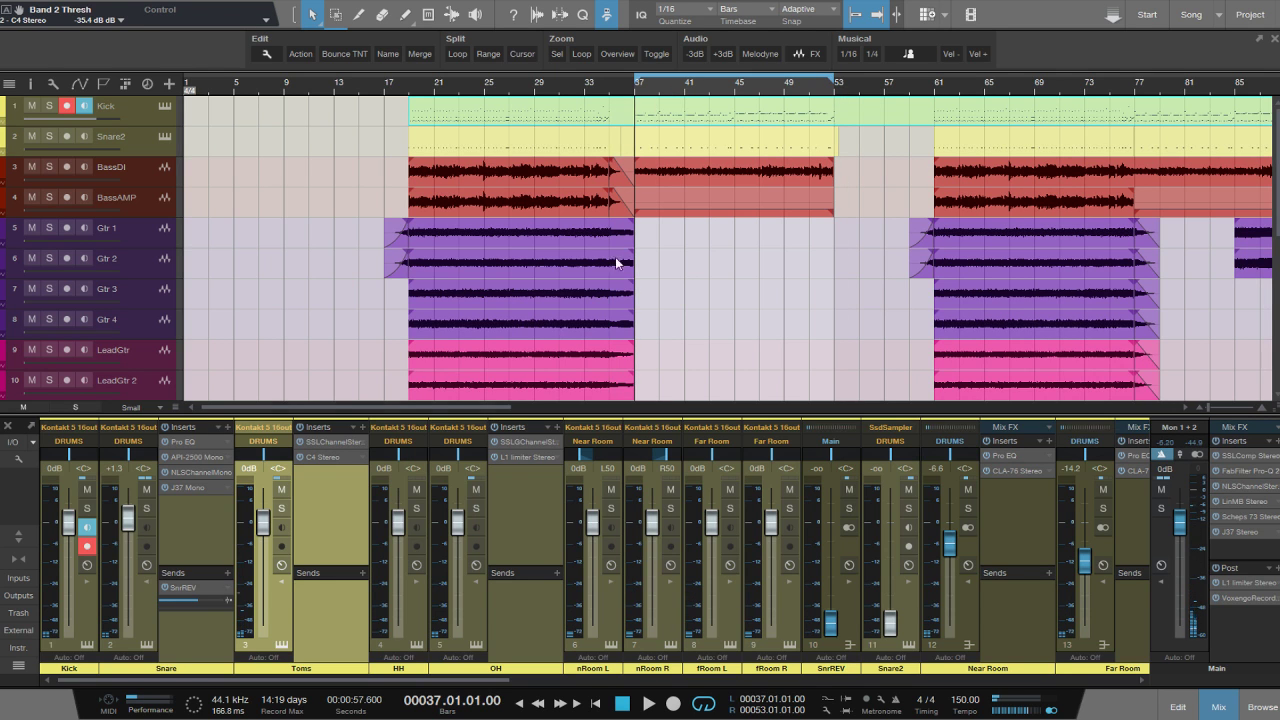
double_click(343, 637)
key(space)
double_click(172, 642)
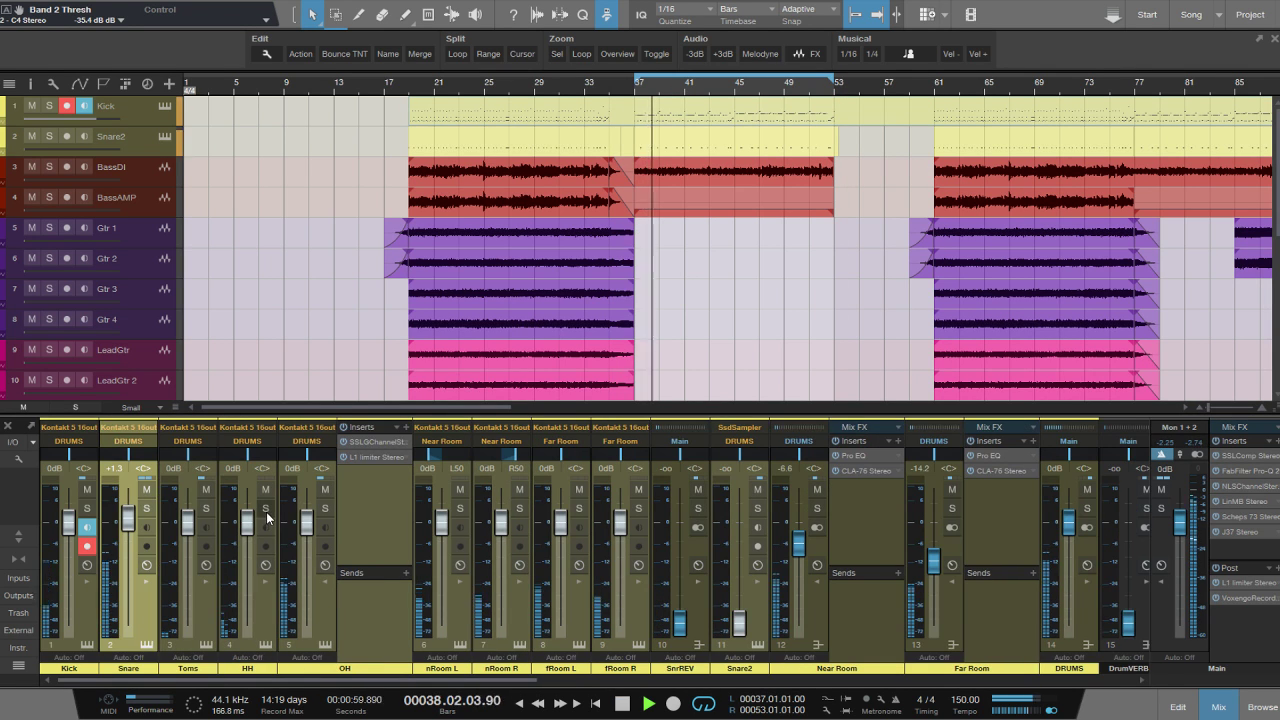
Audition the HH and OH channels in solo one after the other, and return to the full mix.
click(265, 508)
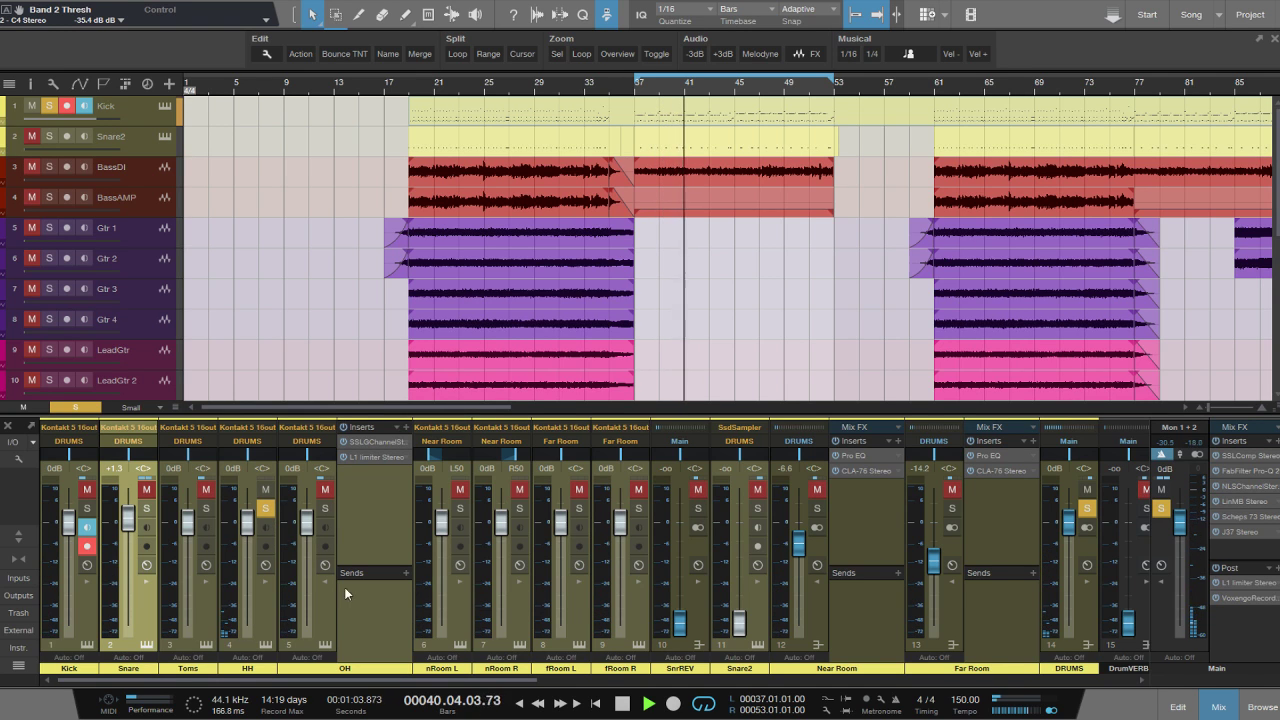
click(325, 508)
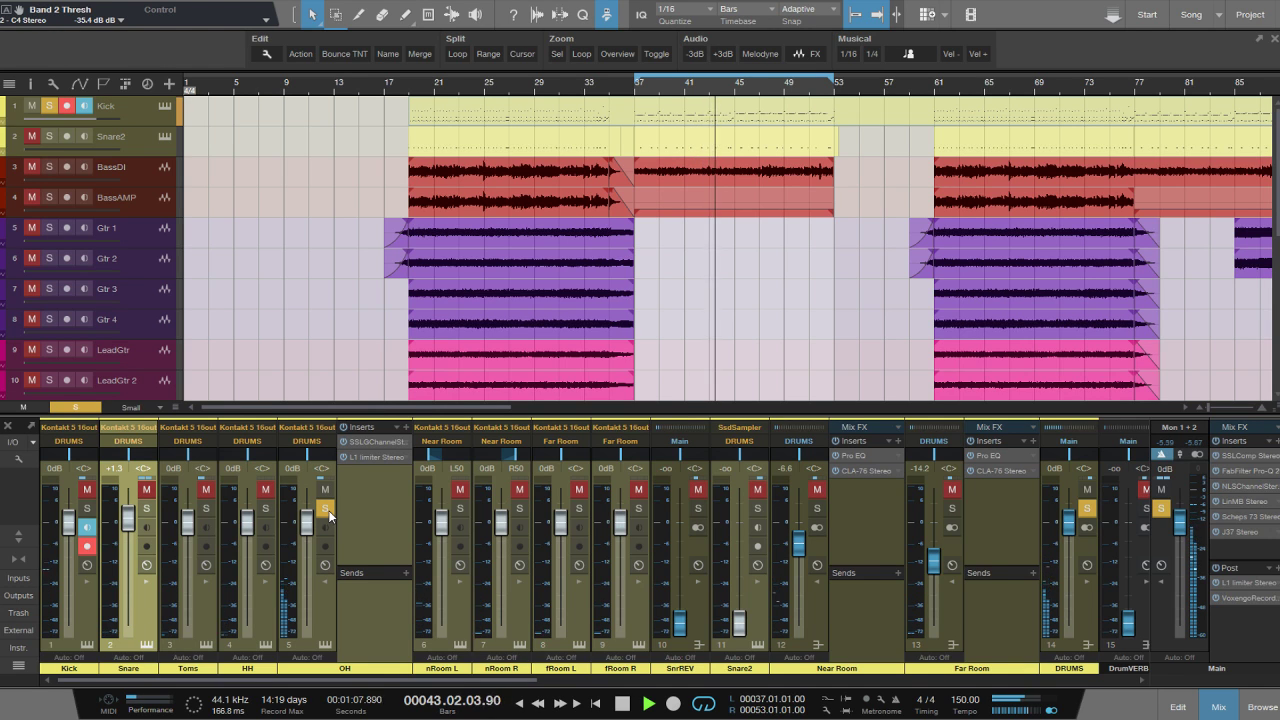
click(325, 508)
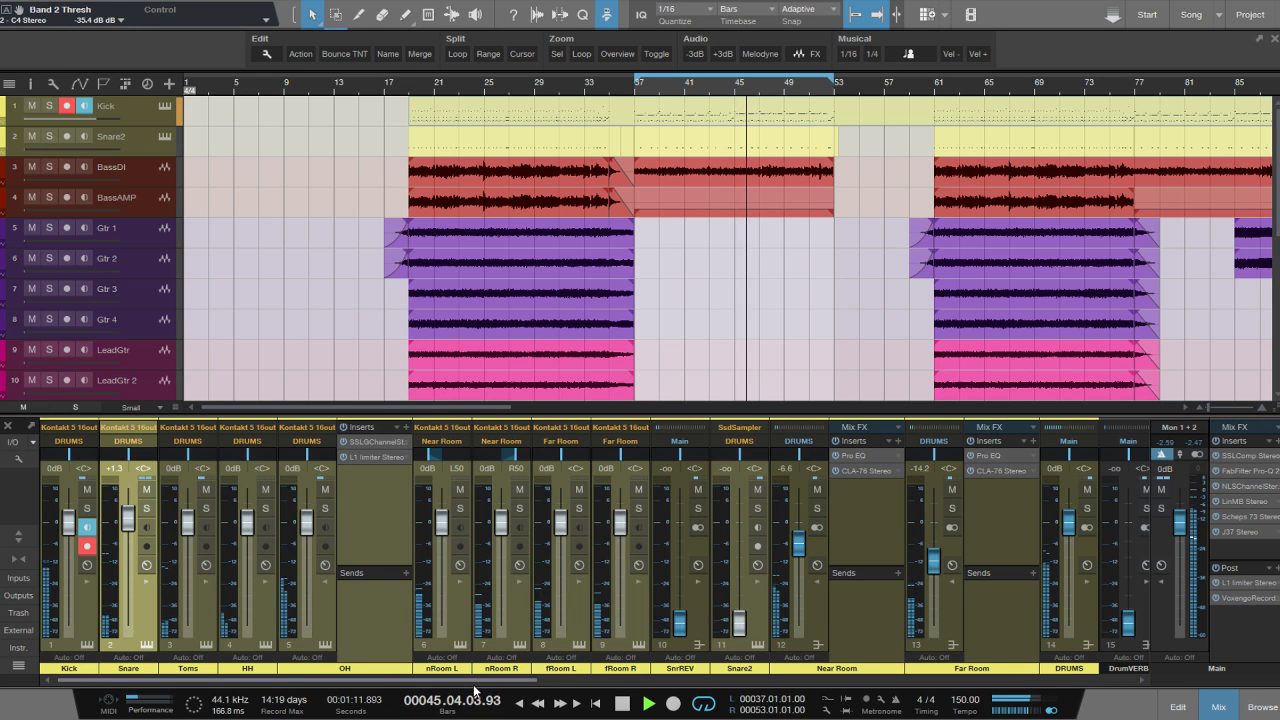
Solo the Snare2 channel, expand it, and insert Pro EQ on it.
drag(477, 683, 496, 684)
scroll(496, 688, right, 3)
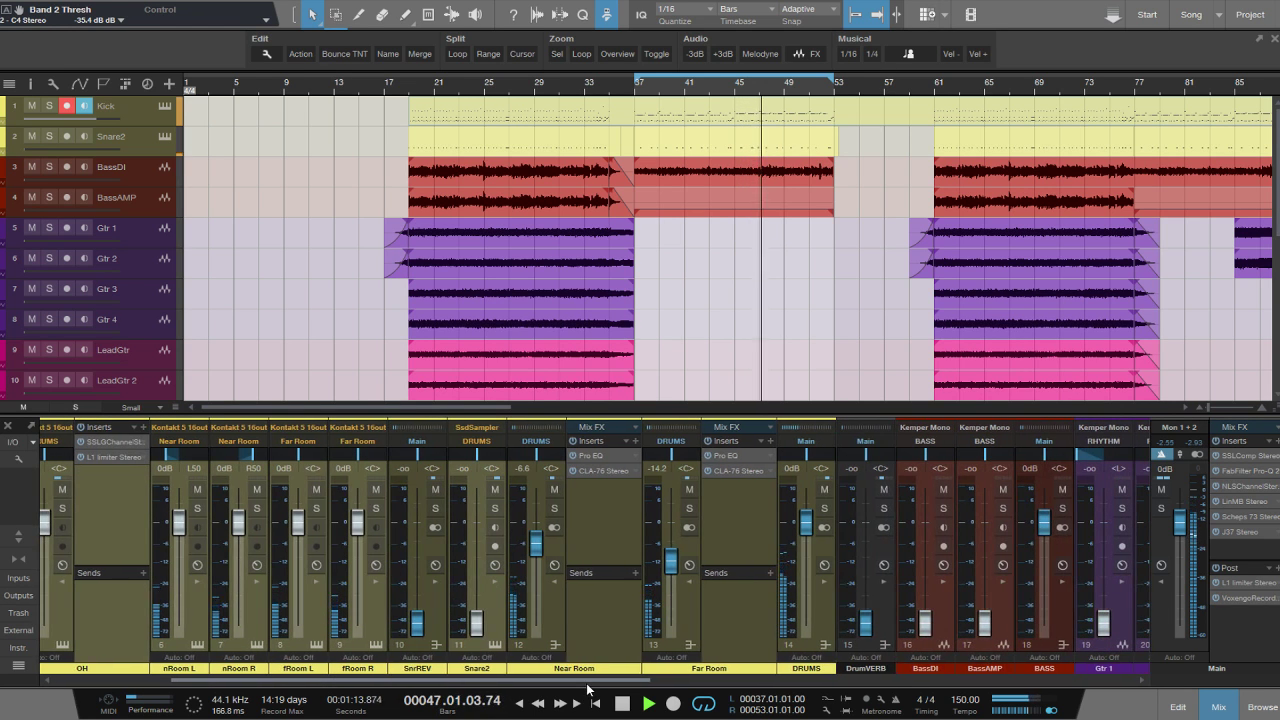
click(495, 509)
click(492, 615)
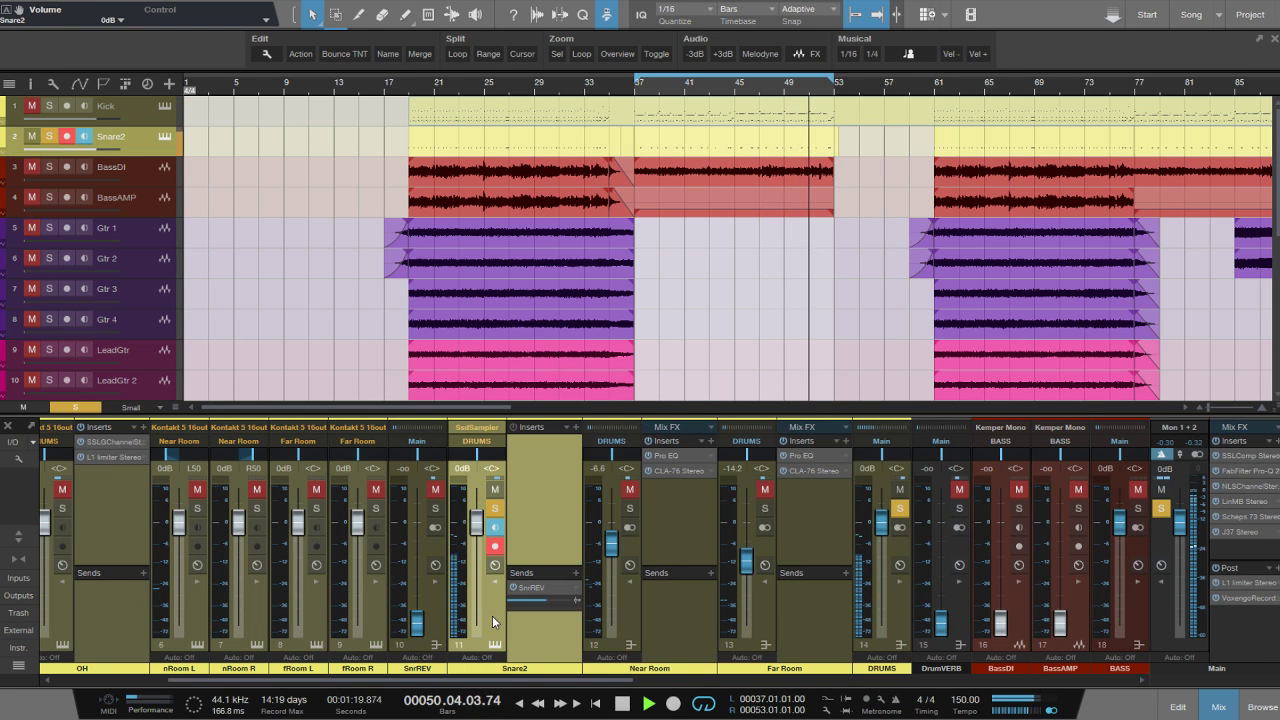
click(575, 430)
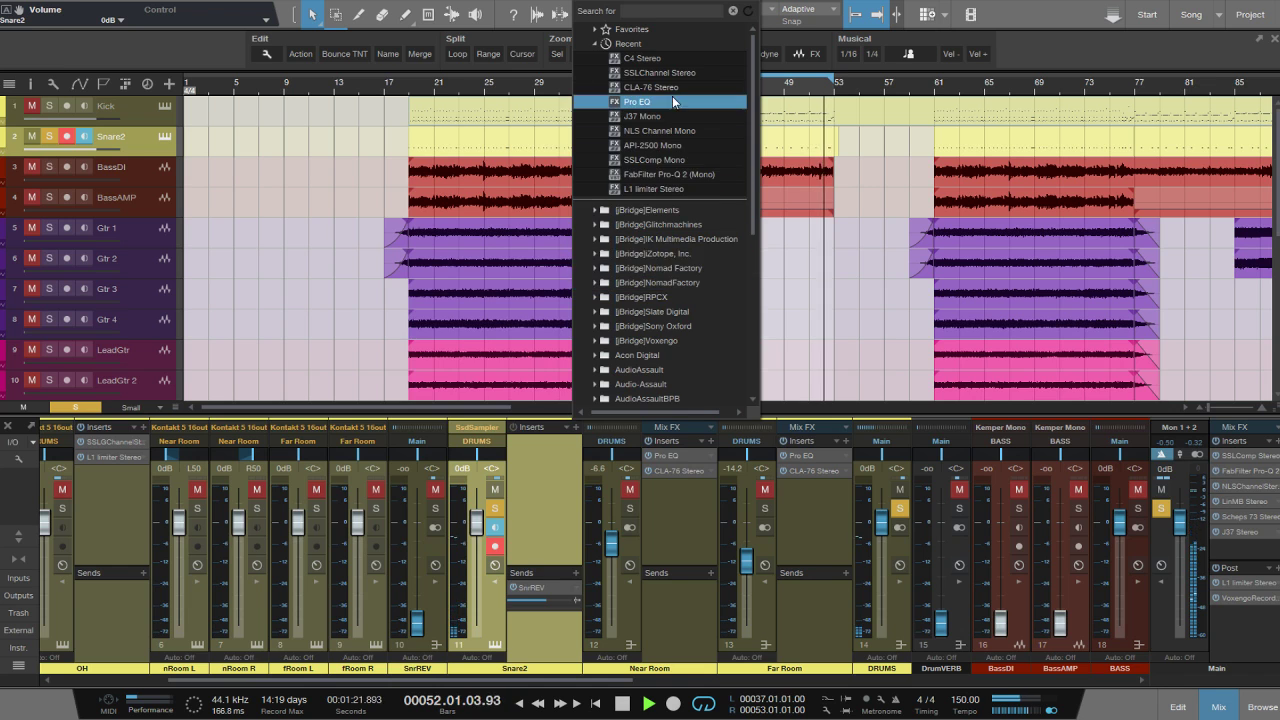
click(637, 101)
On the Snare2 Pro EQ, set the LMF band's Q to 24.00, sweep it boosted to 416 Hz, and cut its gain to -24.00 dB.
drag(388, 526, 405, 357)
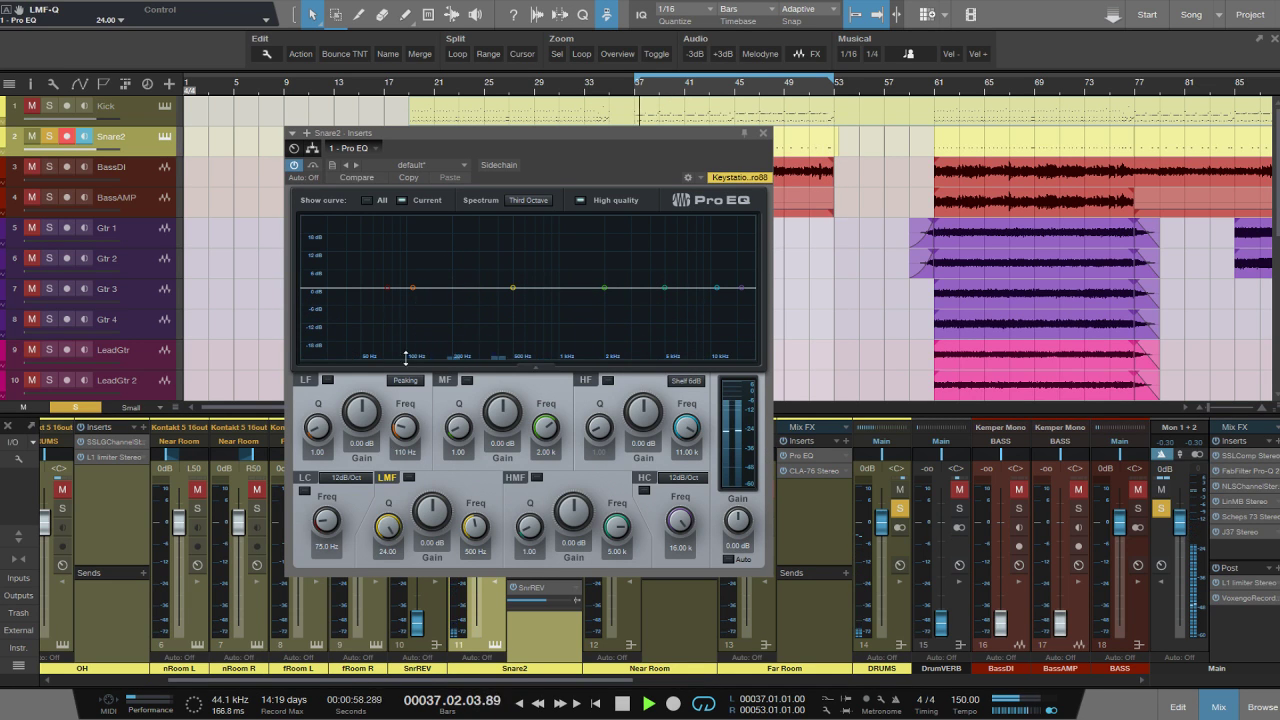
drag(432, 511, 436, 470)
drag(513, 264, 501, 237)
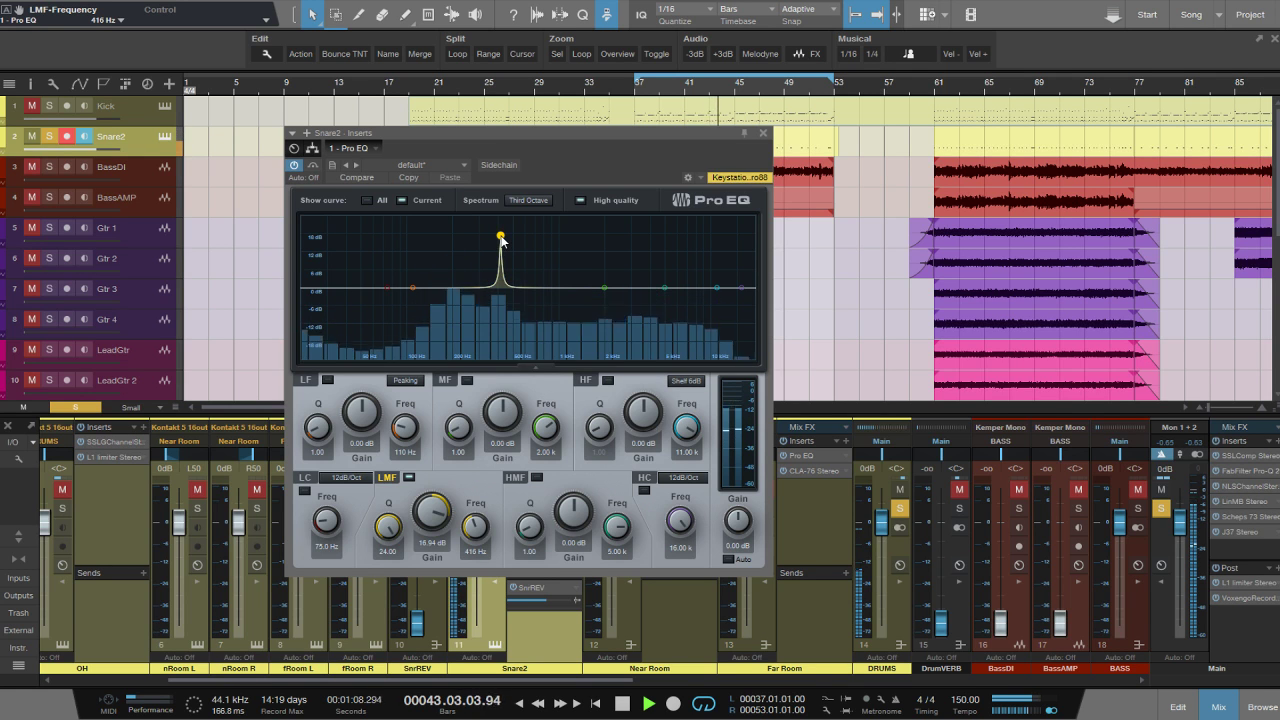
drag(438, 510, 436, 586)
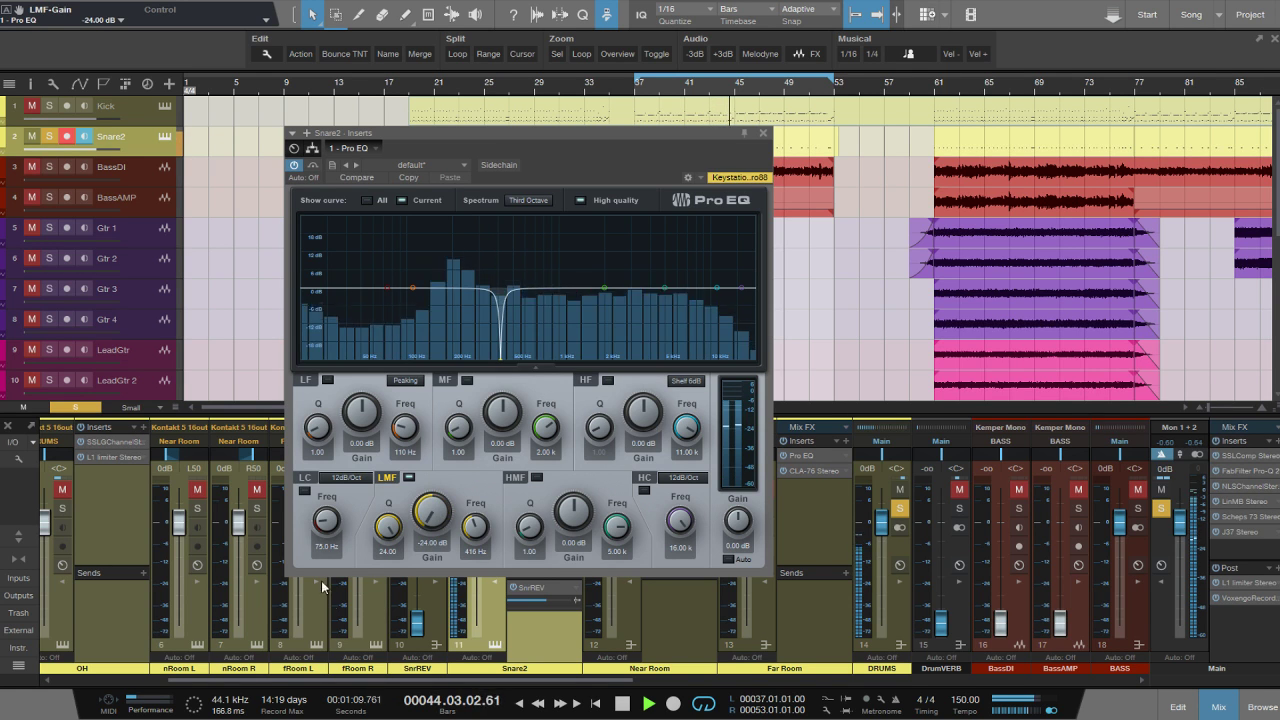
On the Snare2 Pro EQ, enable the low cut at 95.5 Hz and boost a 6 dB low shelf by 4.47 dB at 199 Hz.
click(305, 490)
drag(329, 523, 331, 515)
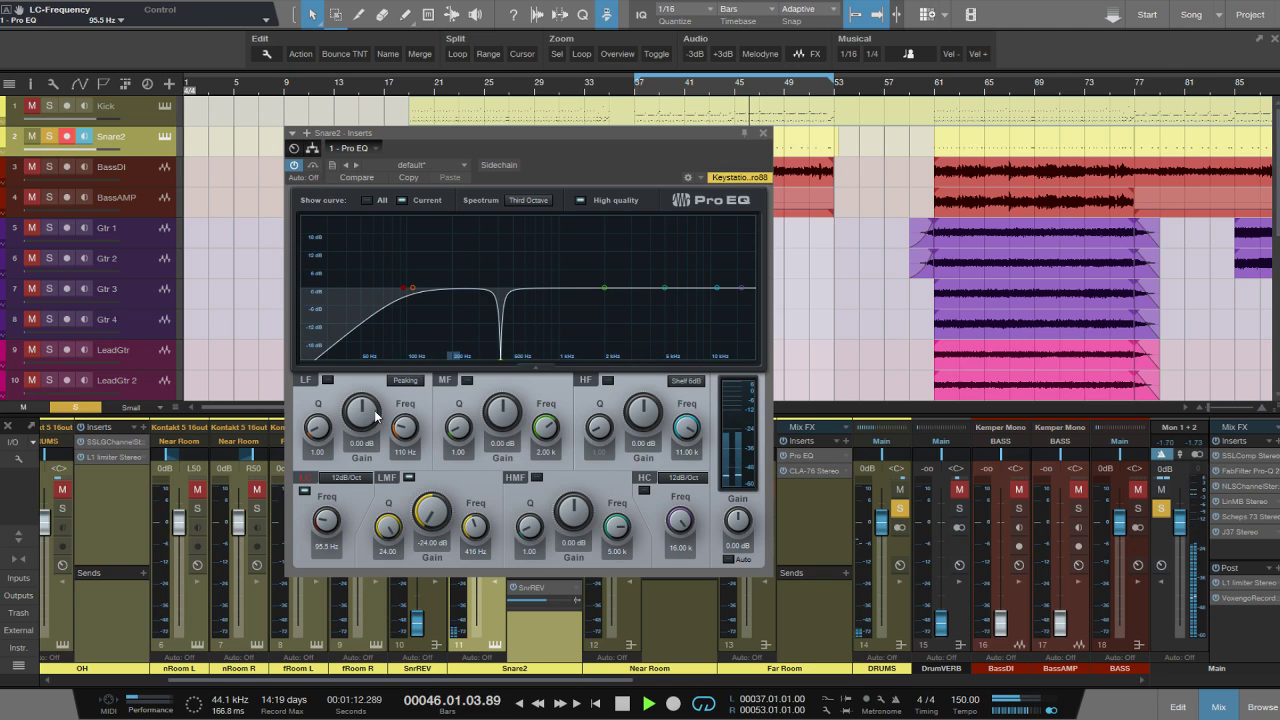
drag(362, 410, 363, 398)
click(414, 381)
click(425, 409)
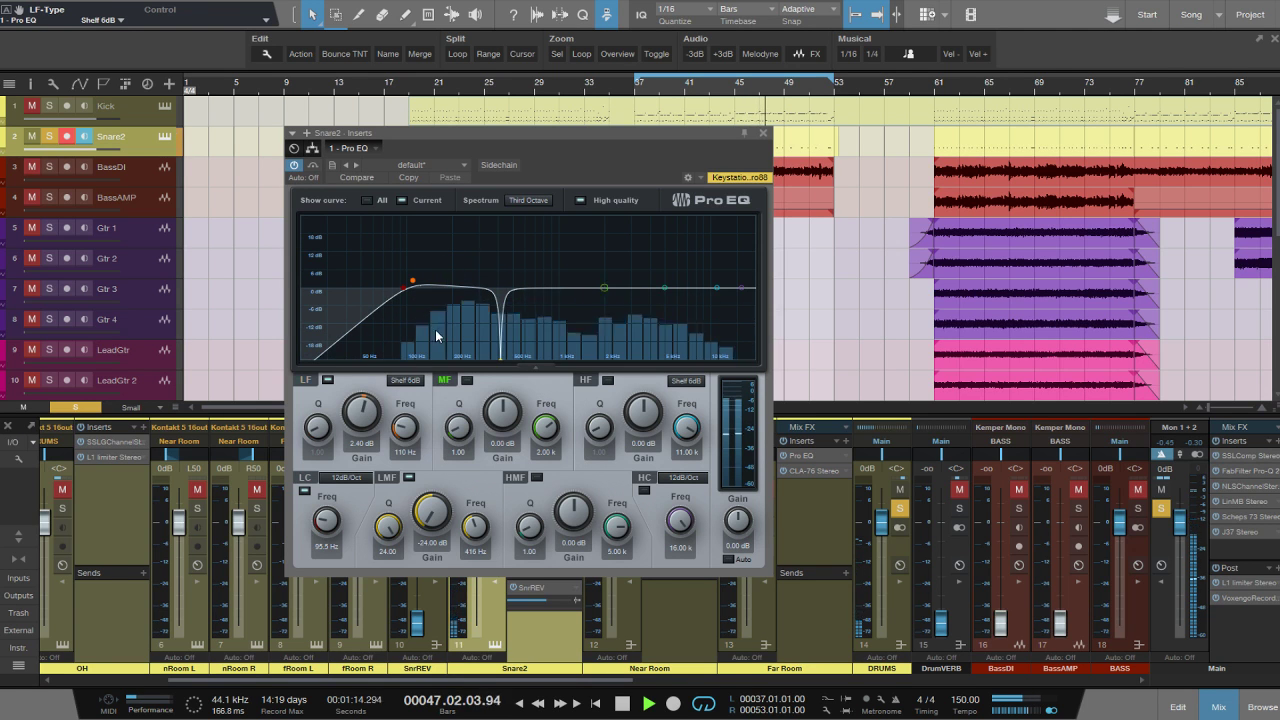
drag(413, 281, 452, 273)
Set the MF band's Q to 12.65, sweep it boosted down to 299 Hz, cut its gain to -12.47 dB, and close the EQ.
drag(458, 427, 505, 358)
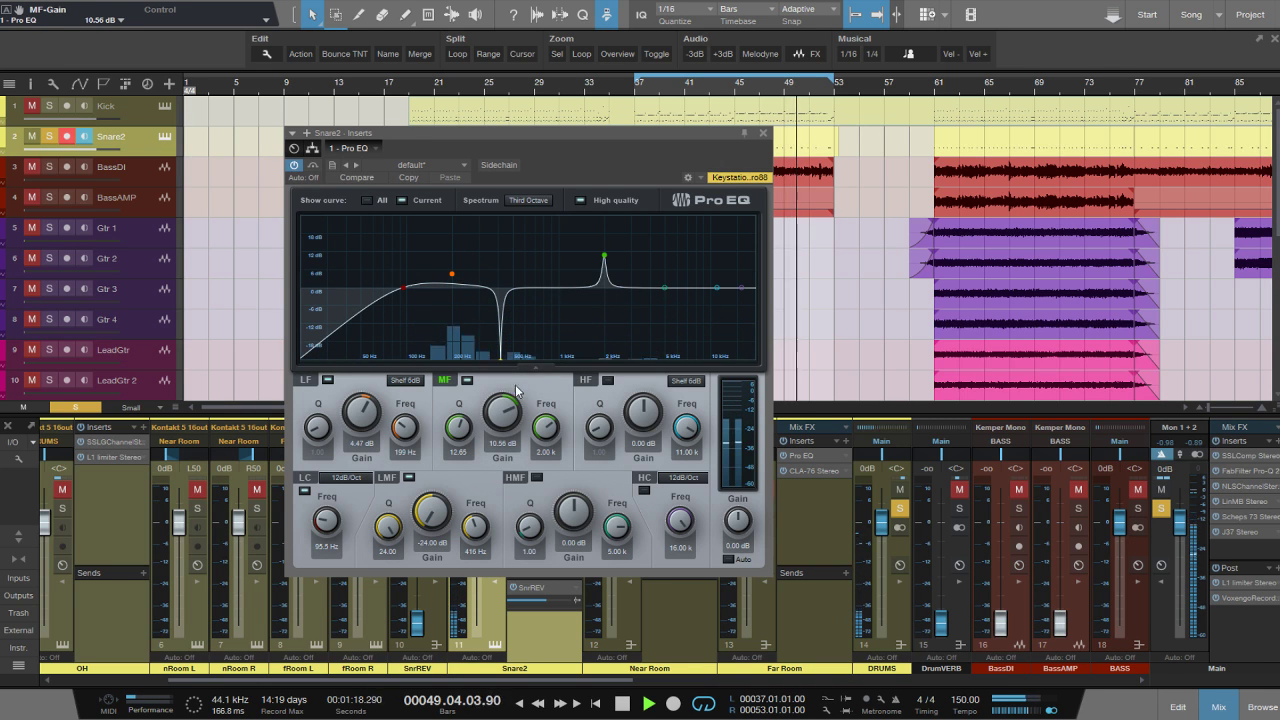
drag(605, 260, 487, 256)
drag(500, 411, 503, 470)
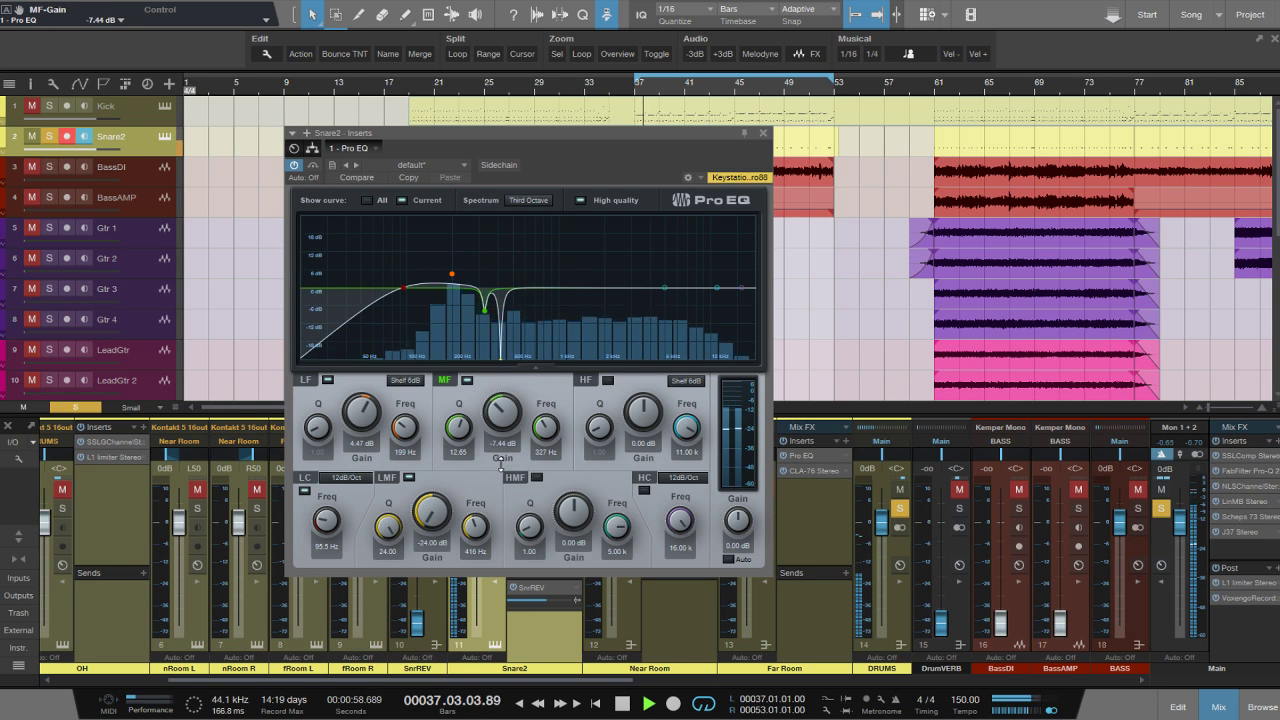
drag(484, 312, 478, 328)
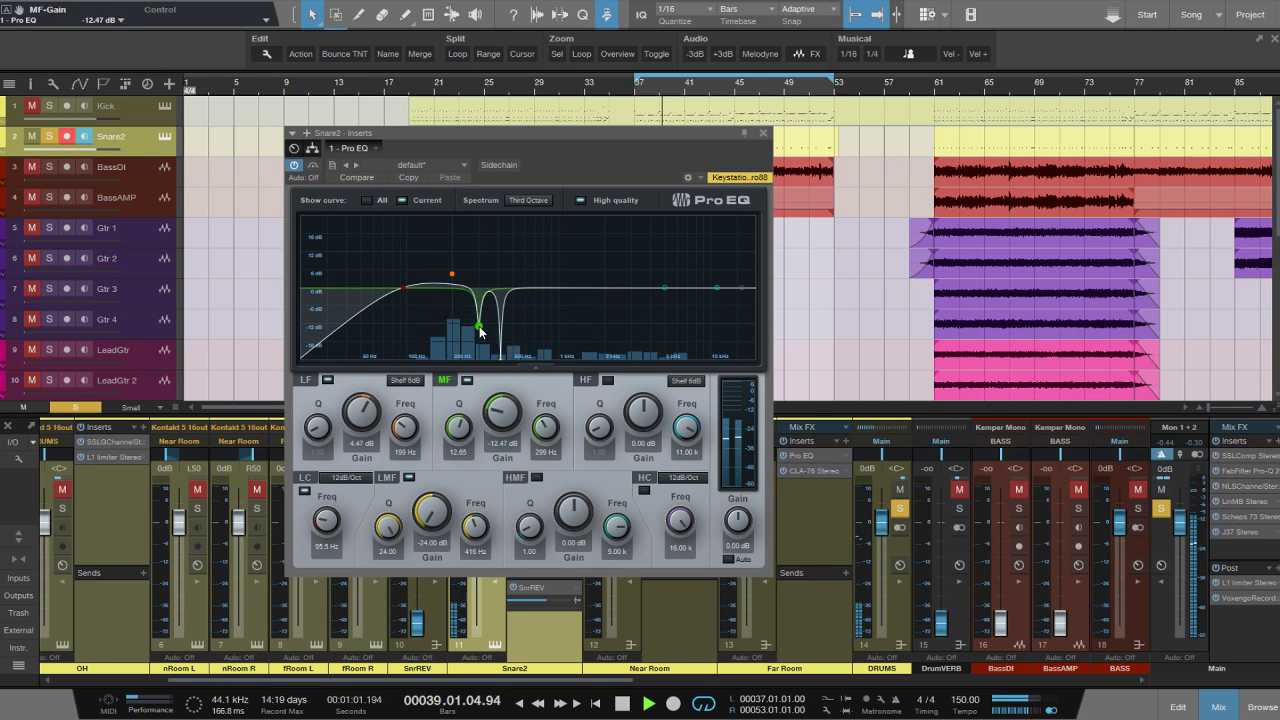
click(763, 133)
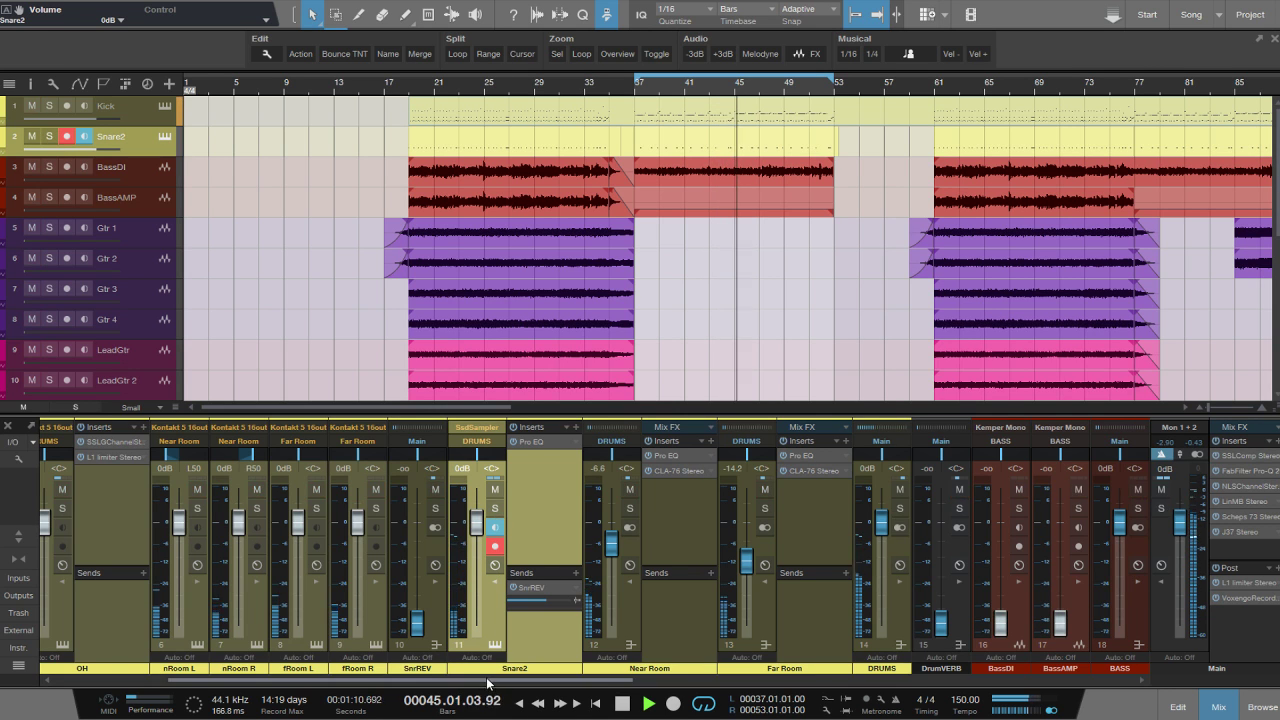
Lower the Snare2 channel's fader to -15.1 dB and disarm it for recording.
drag(495, 684, 383, 684)
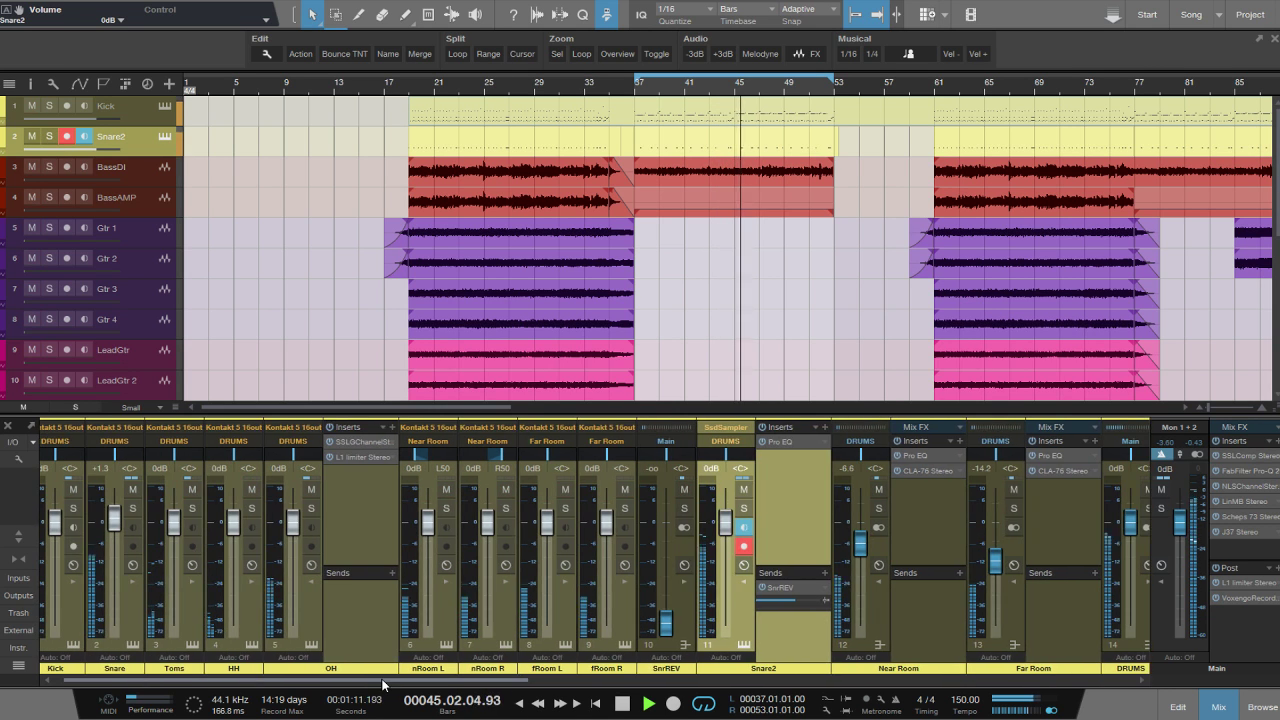
drag(725, 522, 723, 569)
click(743, 547)
Solo the SnrREV channel, set its fader to 0 dB, and expand it.
click(684, 508)
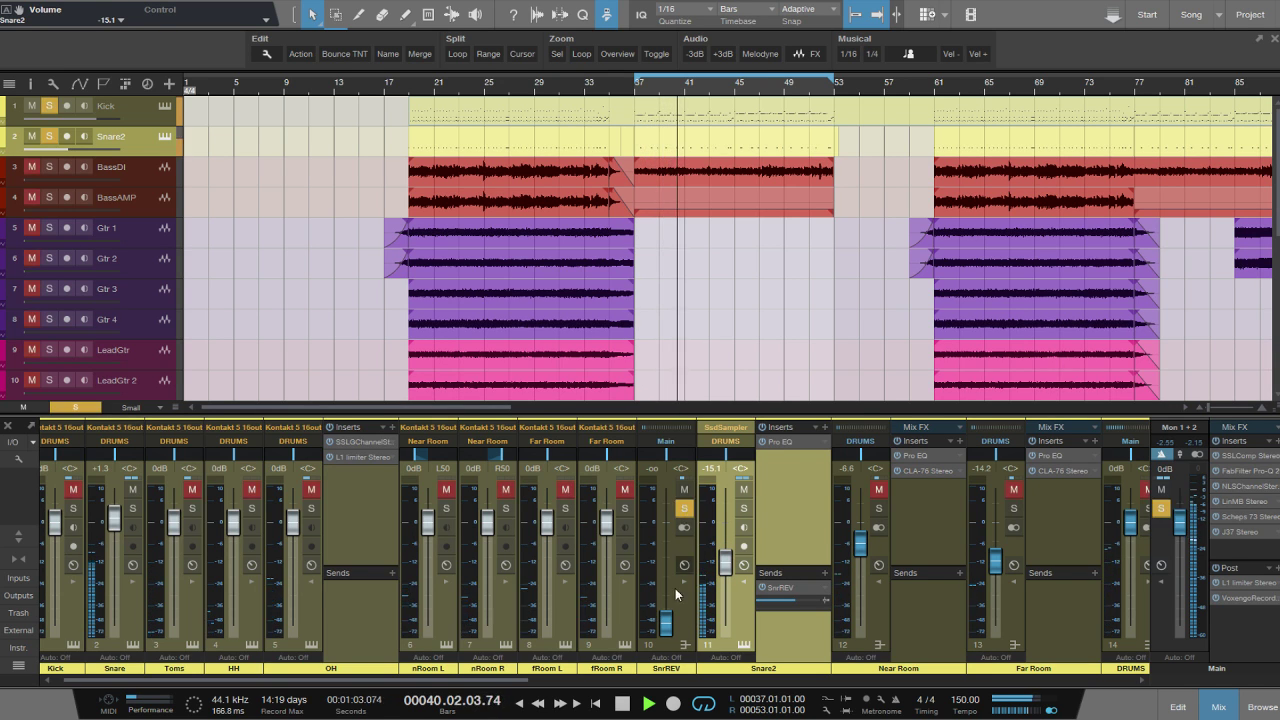
ctrl+click(670, 621)
double_click(694, 605)
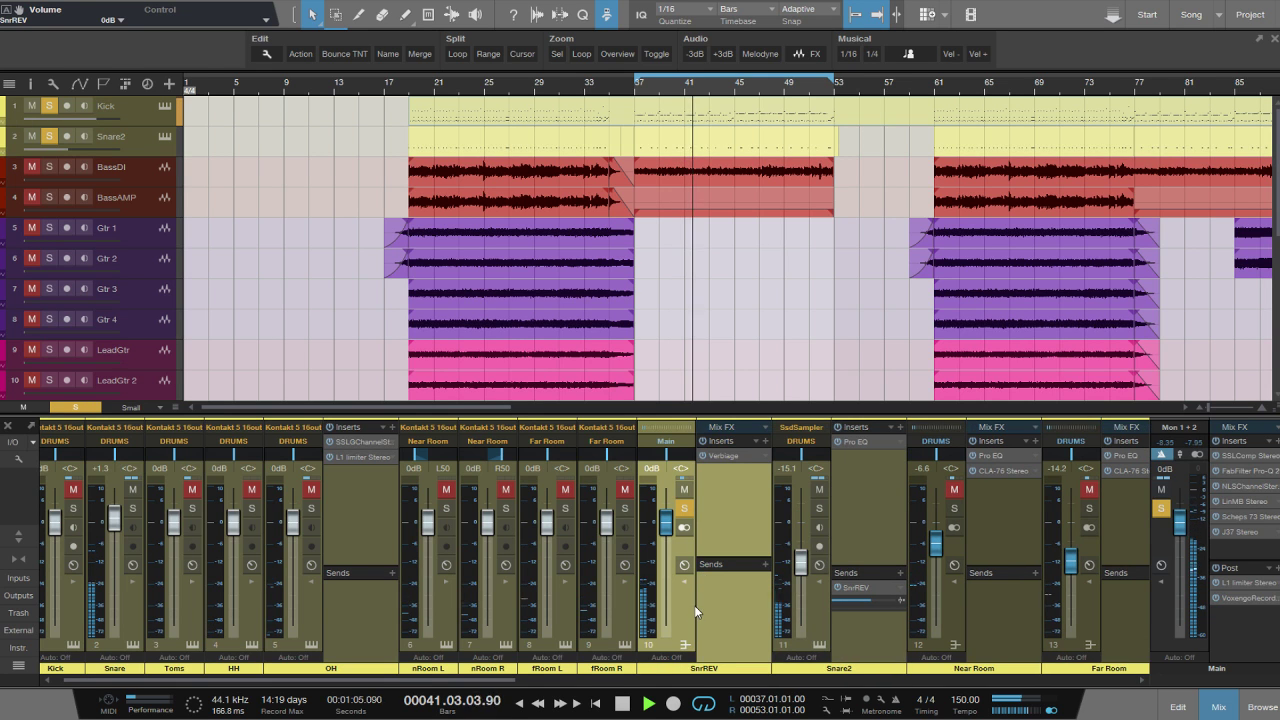
Examine the Verbiage reverb settings on SnrREV, then close the plug-in, end the solo, and collapse the channel.
click(730, 455)
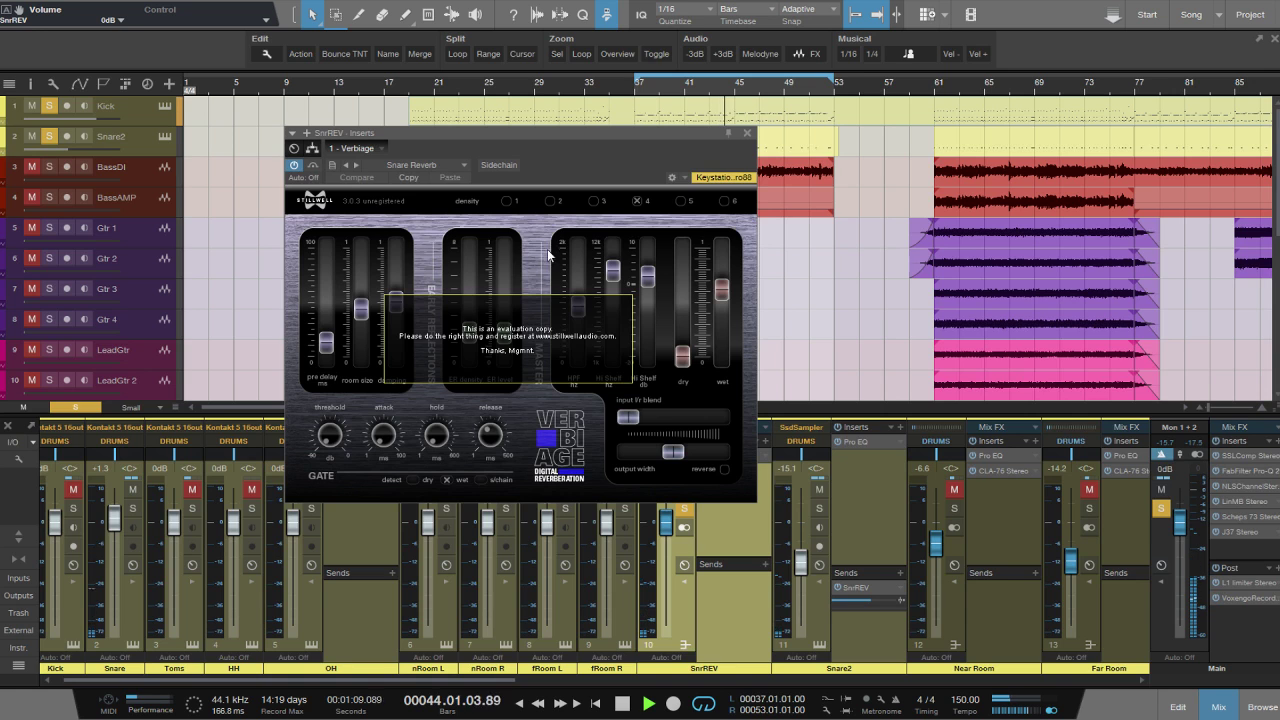
drag(592, 148, 525, 138)
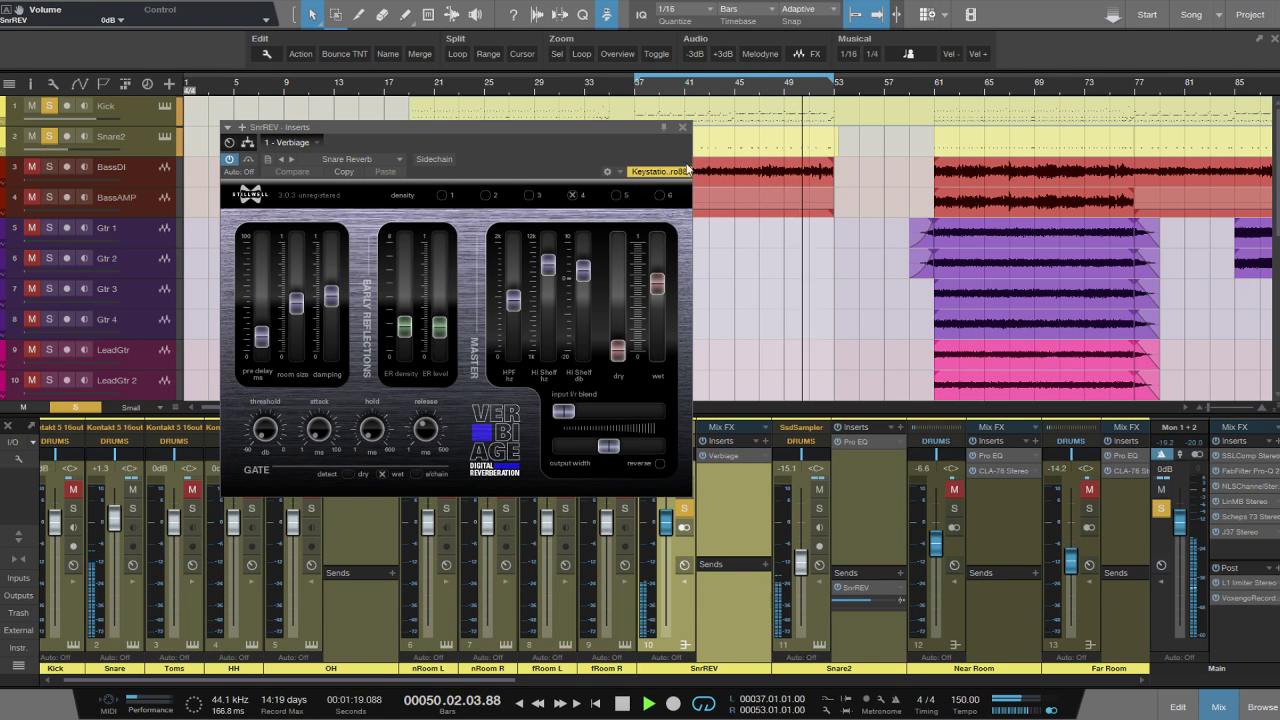
click(682, 127)
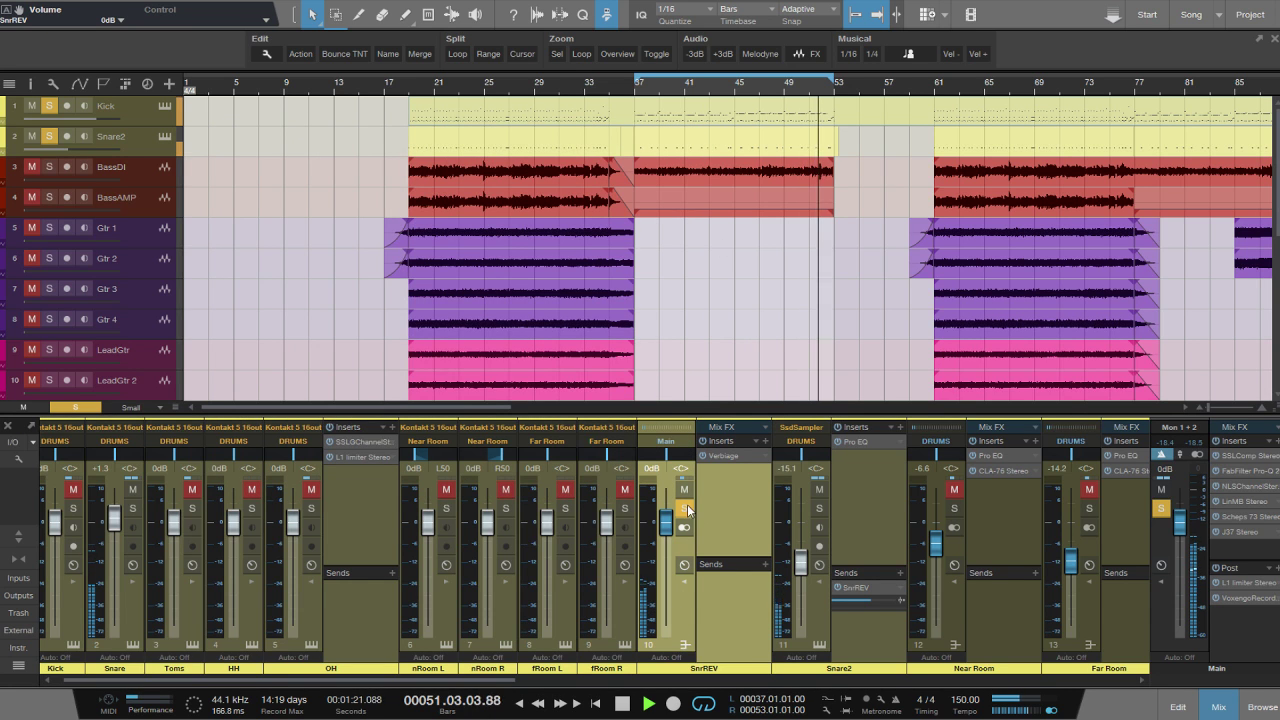
double_click(685, 620)
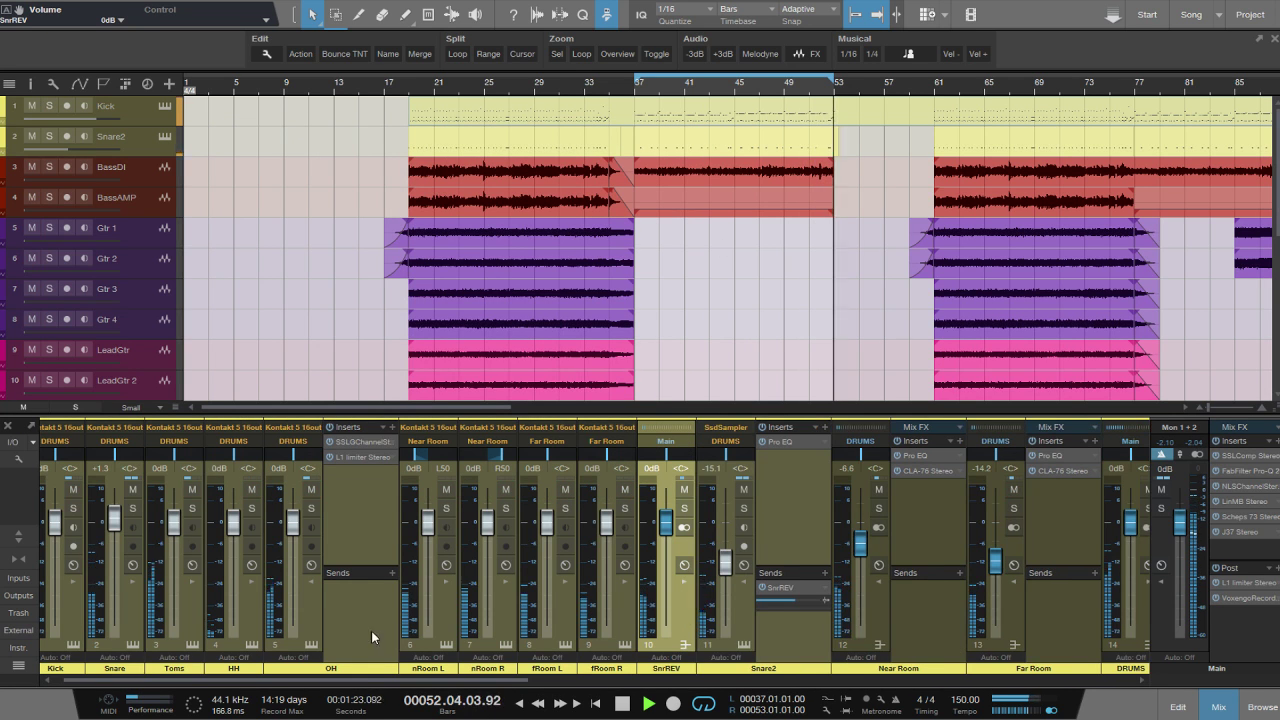
Collapse the OH, Snare2 and Near Room channels, and lower the SnrREV fader to -3.7 dB.
double_click(371, 630)
click(718, 636)
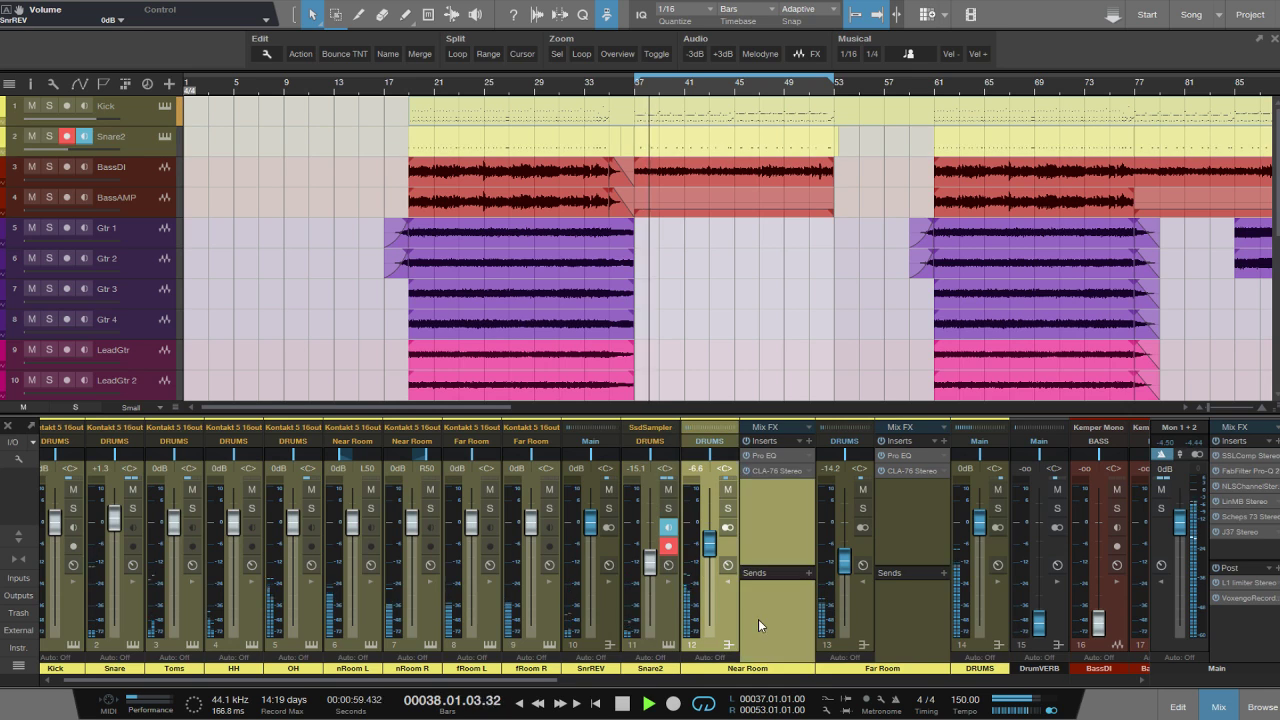
drag(589, 528, 590, 540)
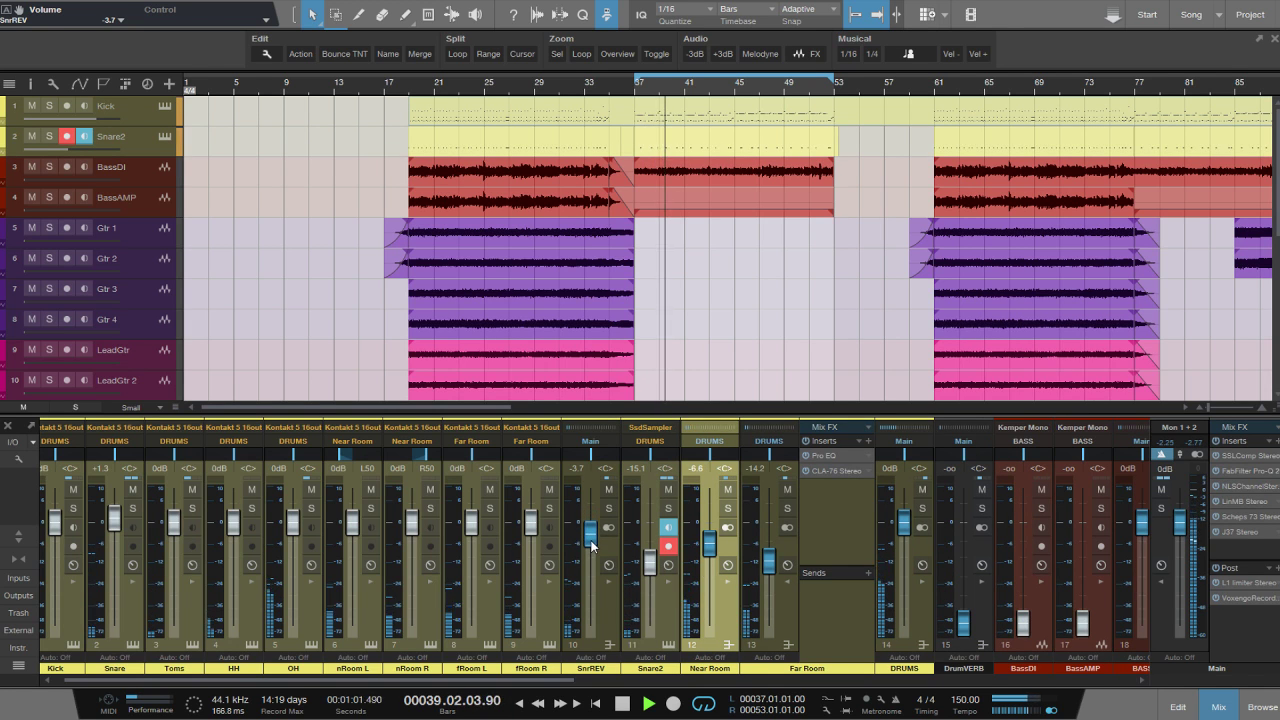
click(668, 546)
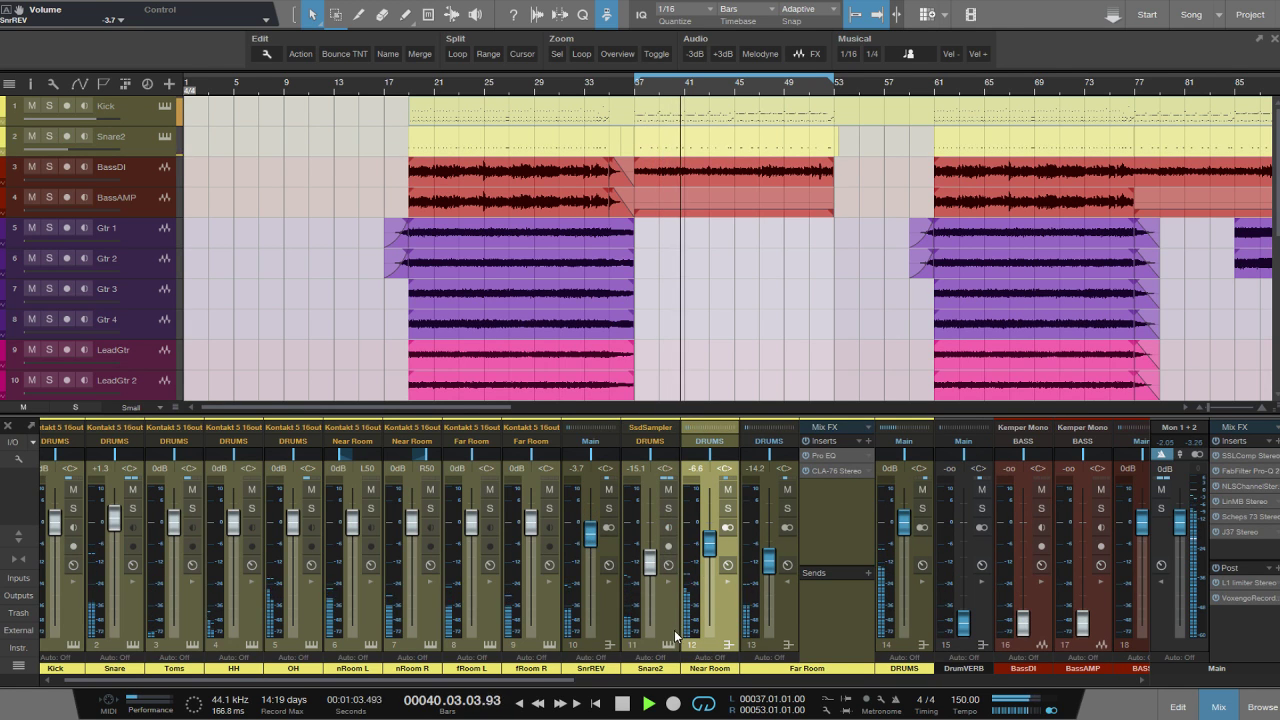
Collapse the Far Room channel, and expand the DrumVERB channel to check its RVerb settings.
click(825, 623)
click(872, 600)
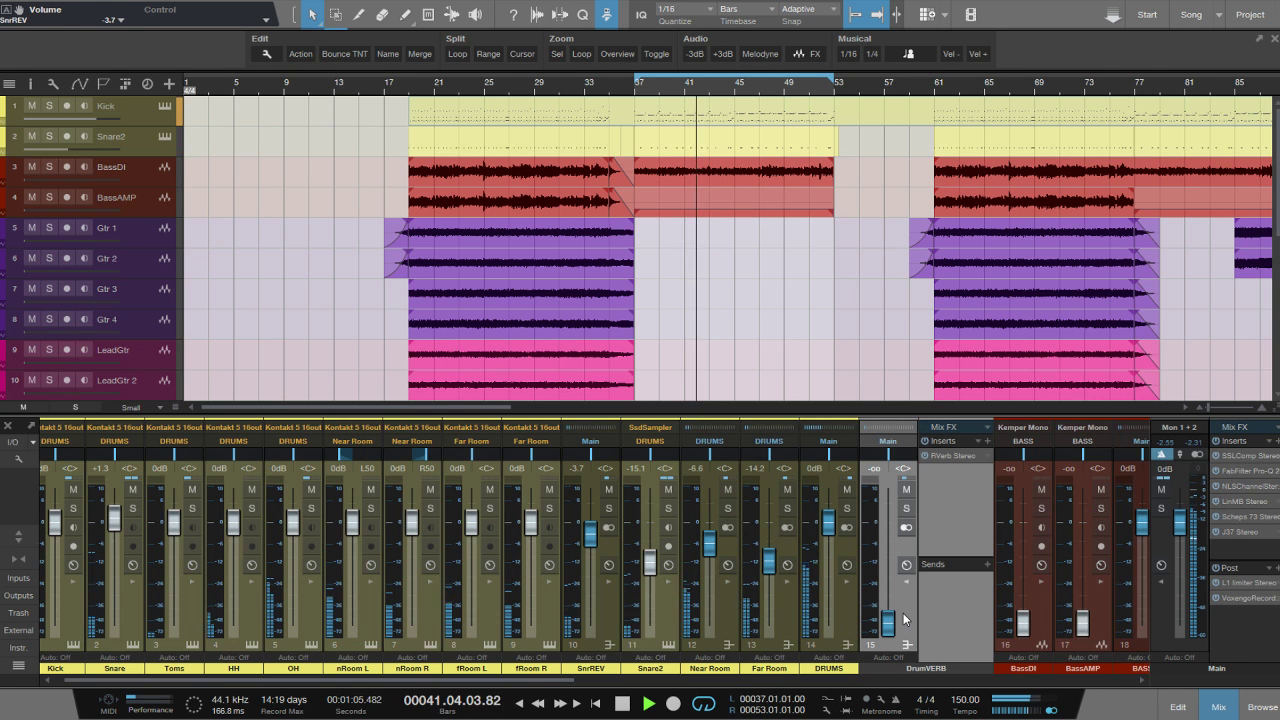
click(947, 457)
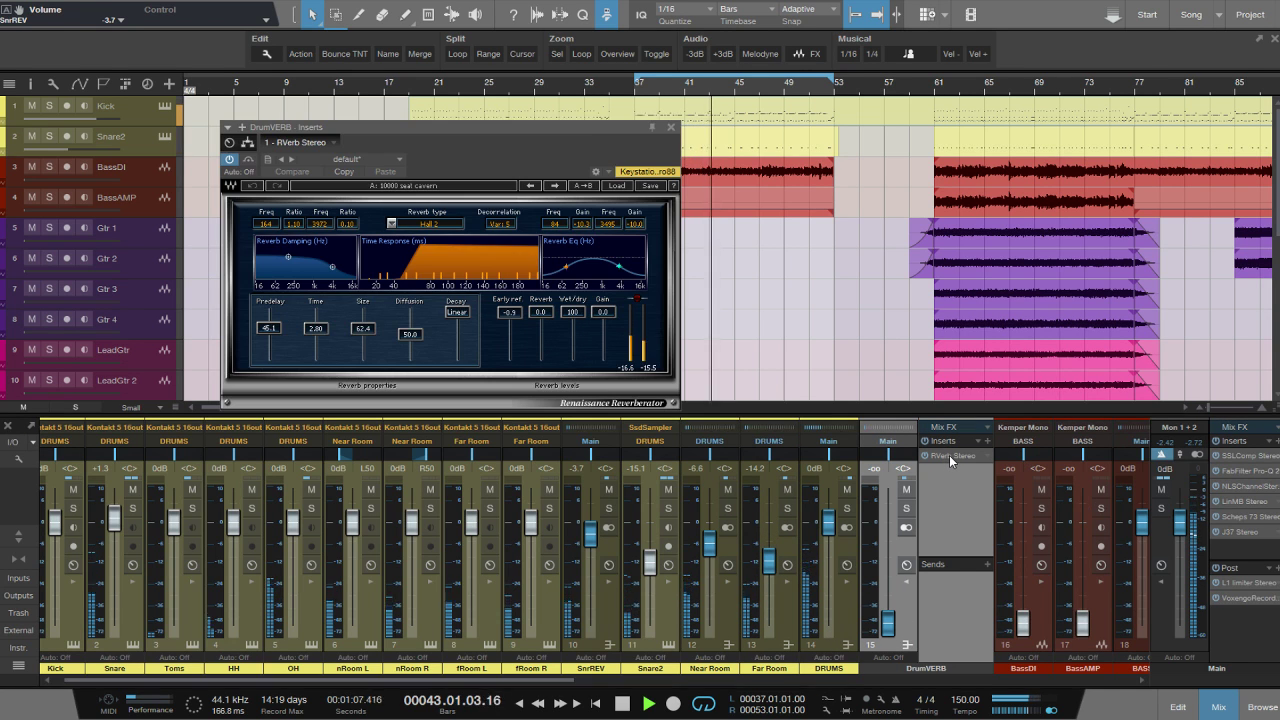
click(671, 127)
Solo the DrumVERB channel and set its fader to 0 dB.
click(907, 509)
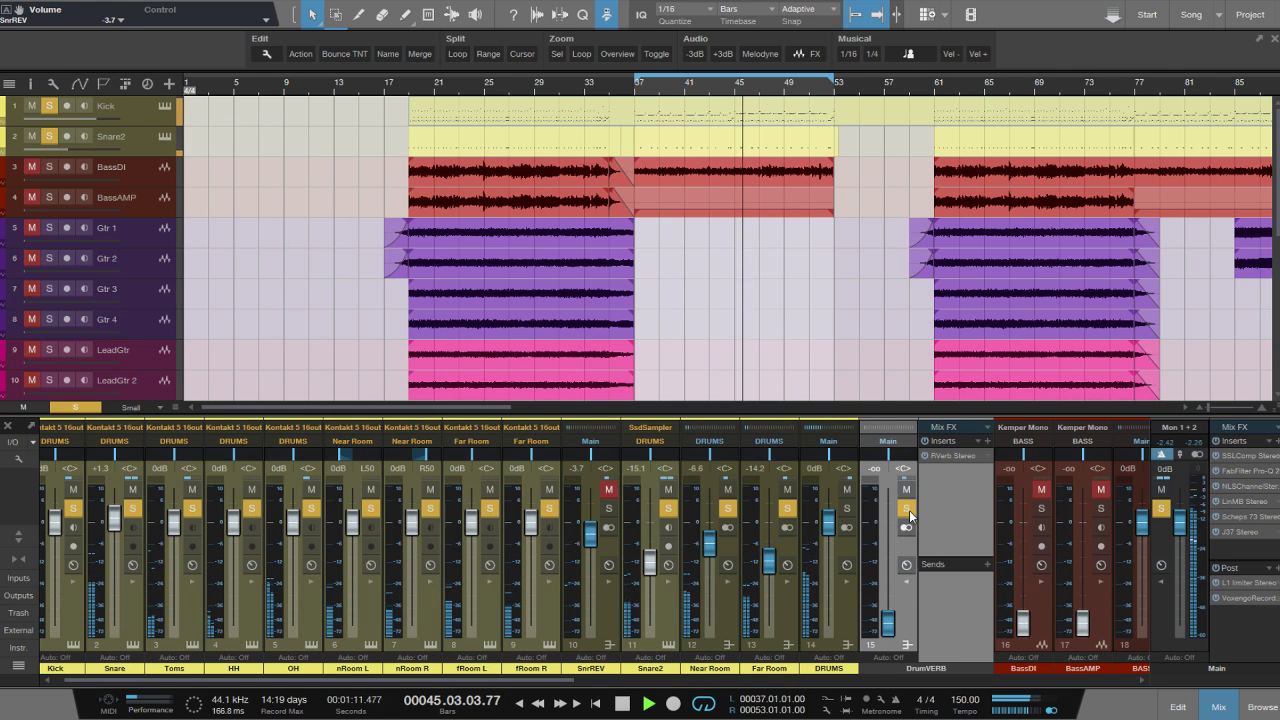
ctrl+click(889, 628)
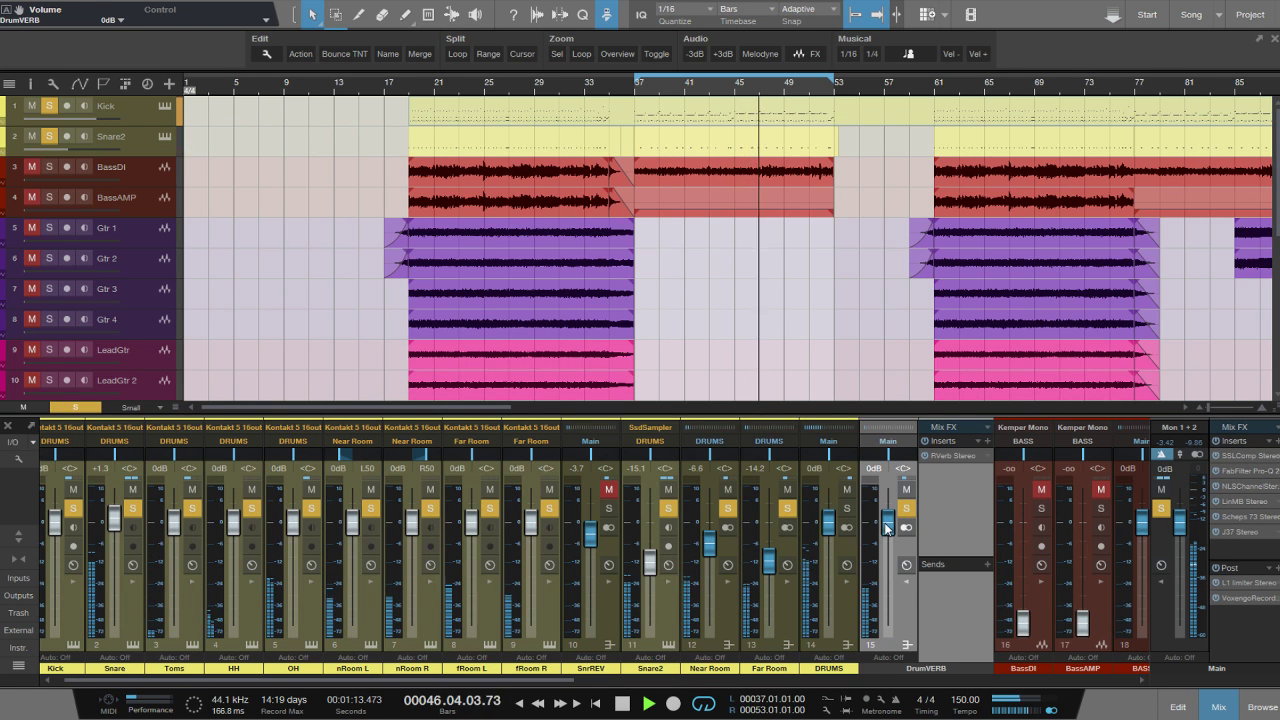
Insert Pro EQ after RVerb on DrumVERB and enable its low cut at 95.5 Hz.
click(966, 486)
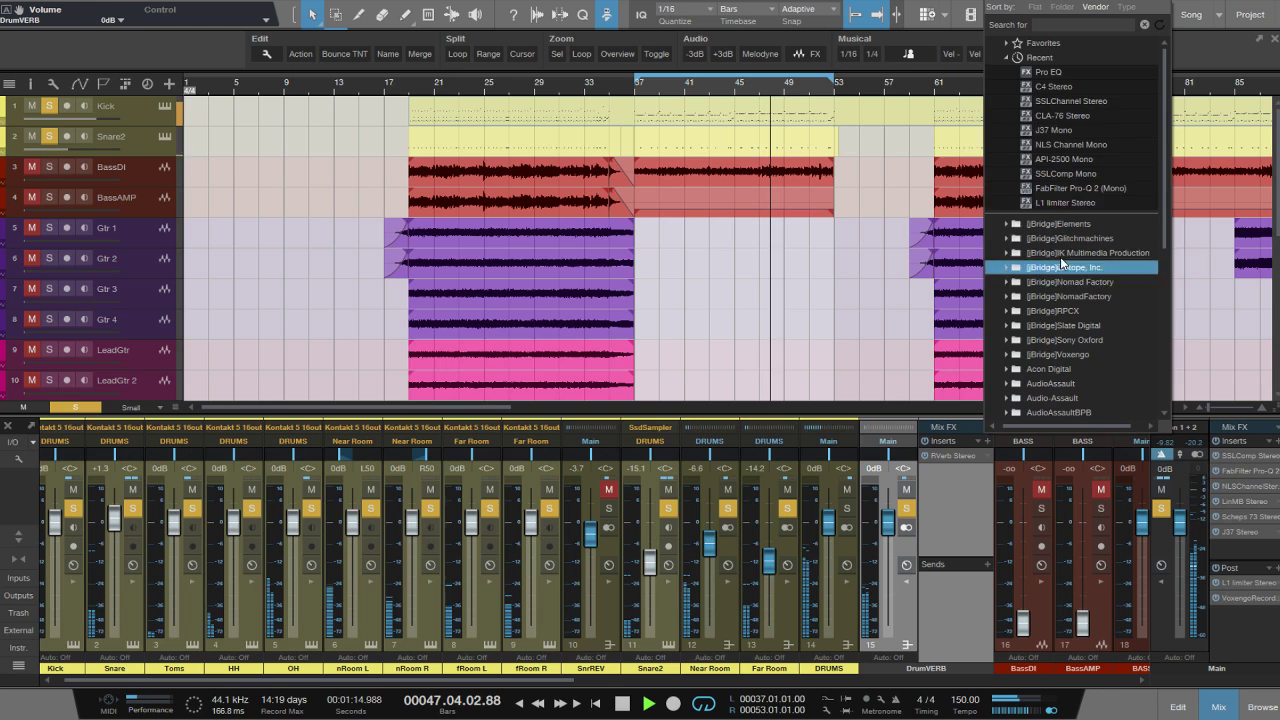
click(1073, 79)
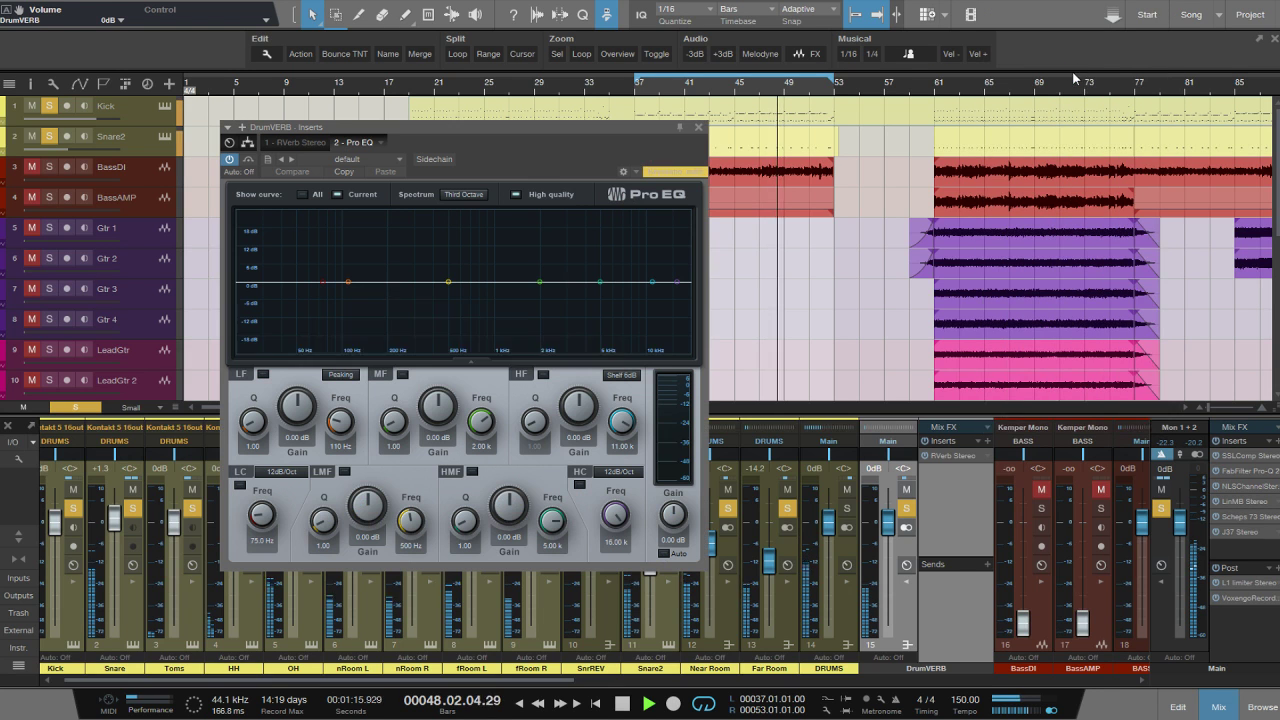
click(239, 485)
drag(263, 521, 262, 514)
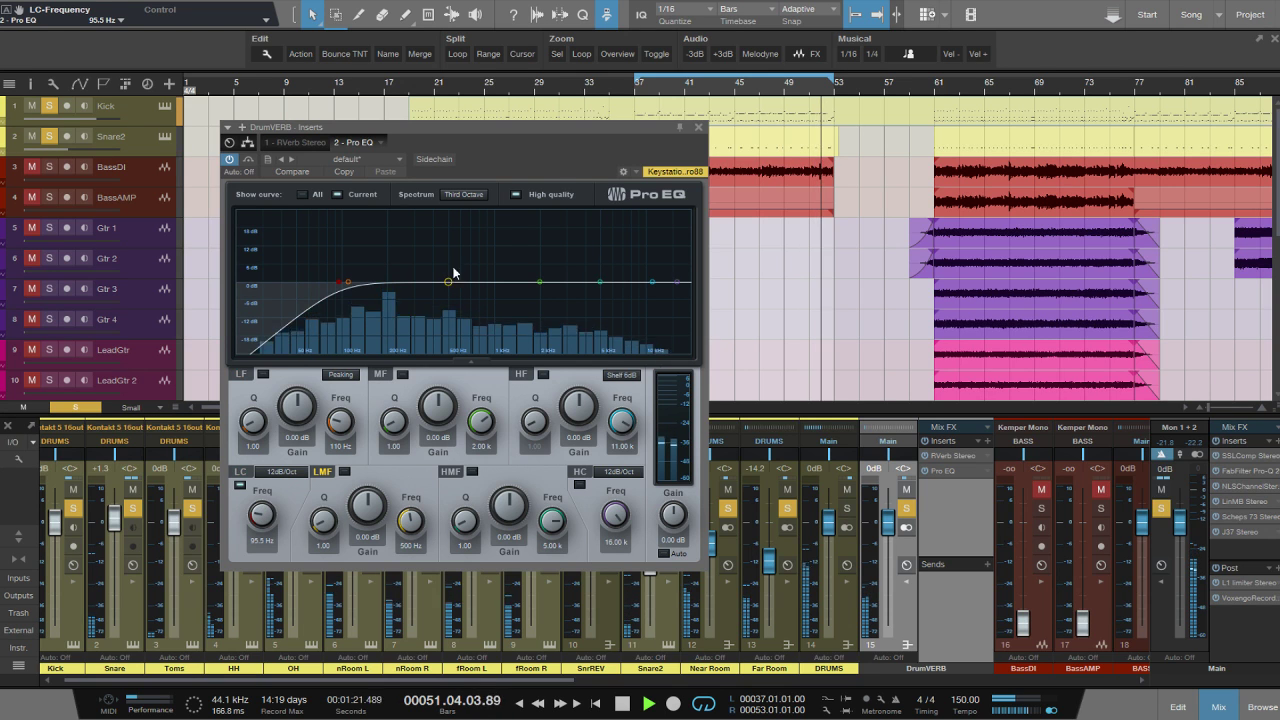
Lower the low-mid band of the DrumVERB Pro EQ to 283 Hz and set the DrumVERB channel volume to -1.4 dB.
drag(446, 288, 410, 296)
click(701, 129)
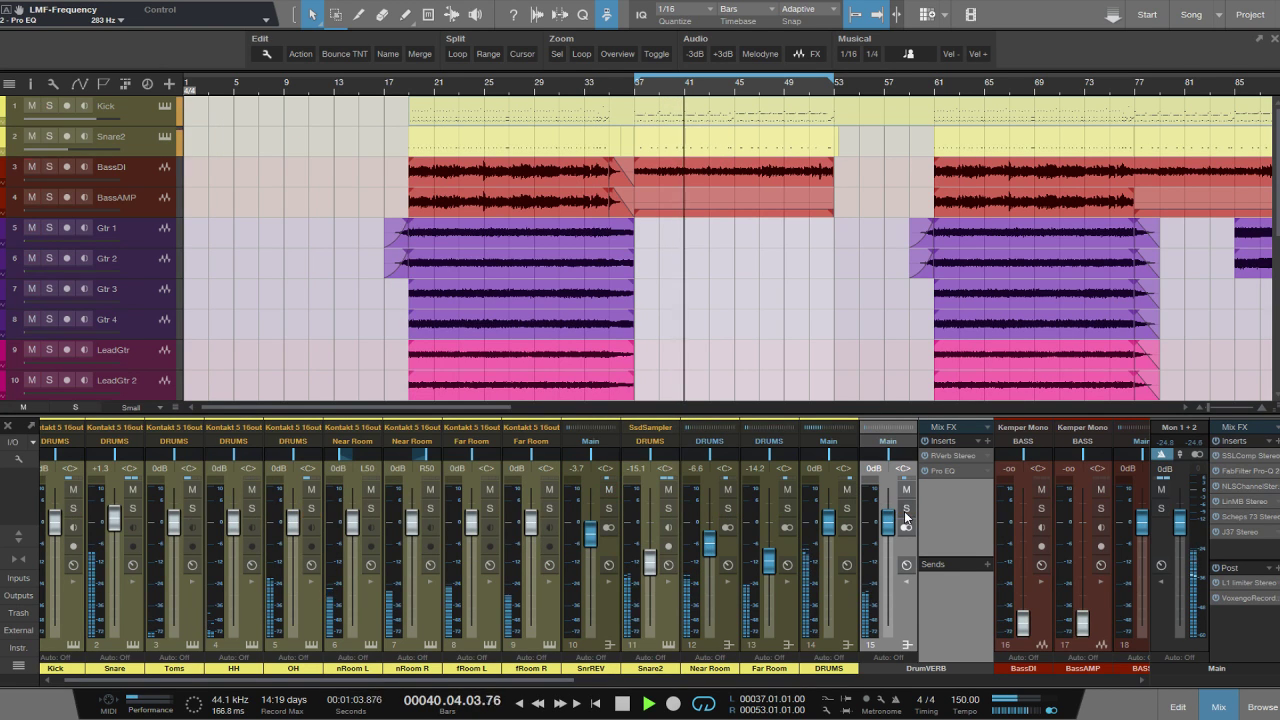
mouse_move(887, 523)
mouse_down()
mouse_move(879, 562)
mouse_move(886, 535)
mouse_up()
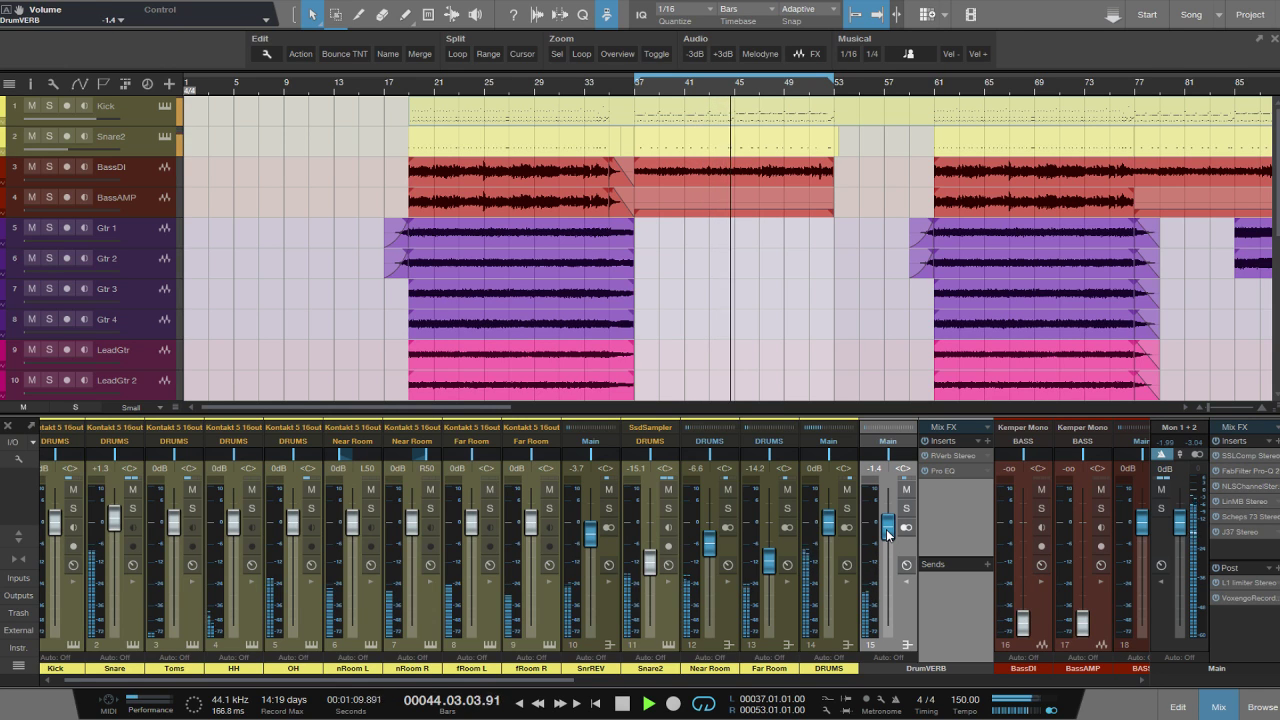
key(space)
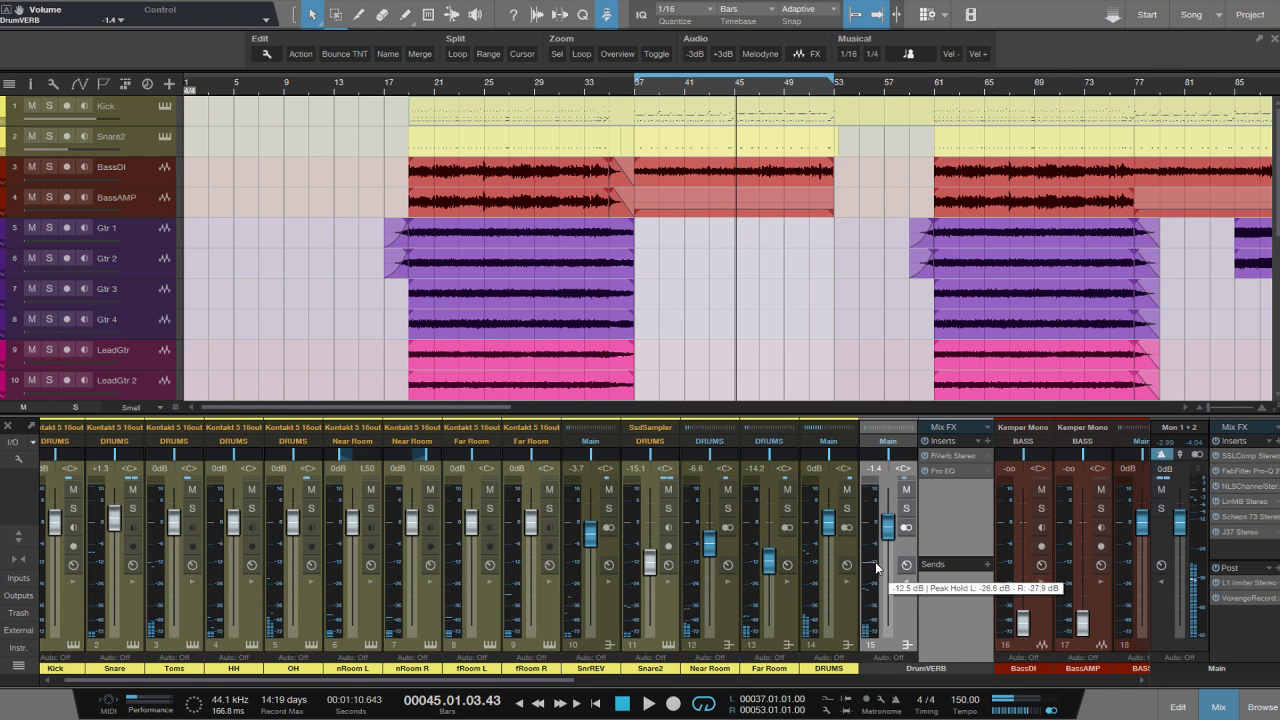
Find the NLS Channel Stereo effect by searching for "nls" and insert it on the DRUMS bus.
click(844, 614)
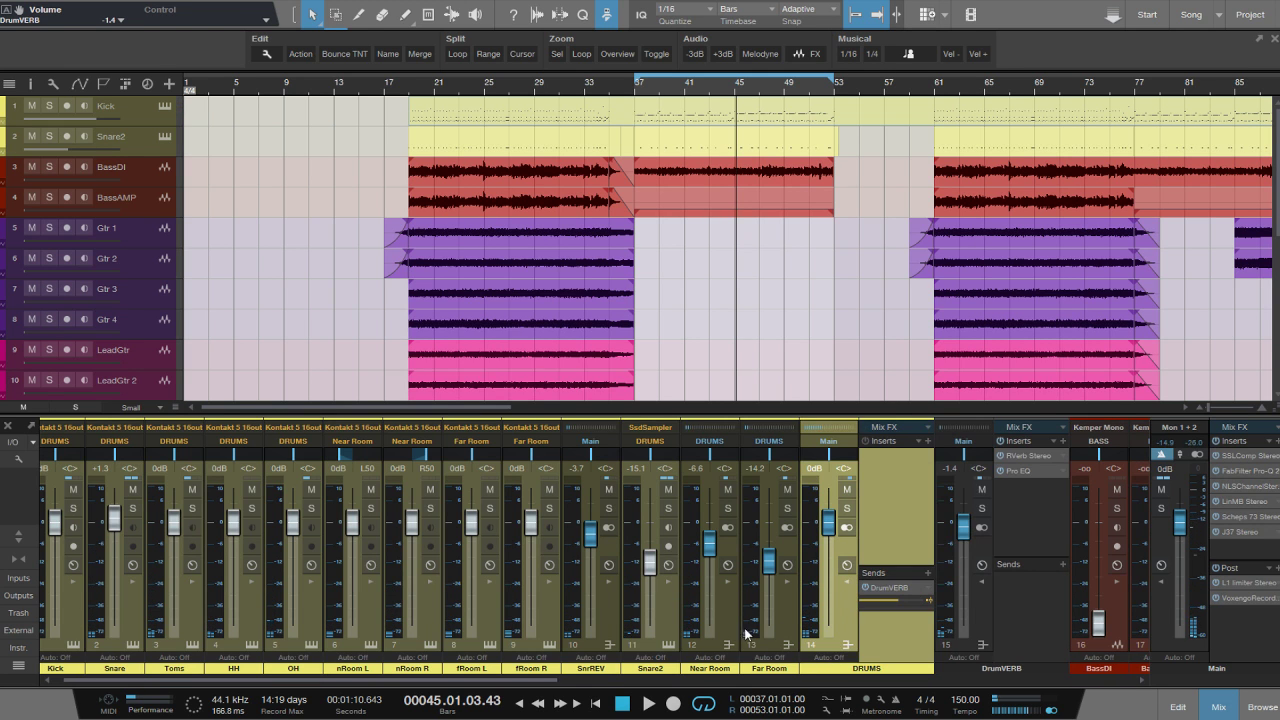
drag(576, 679, 684, 679)
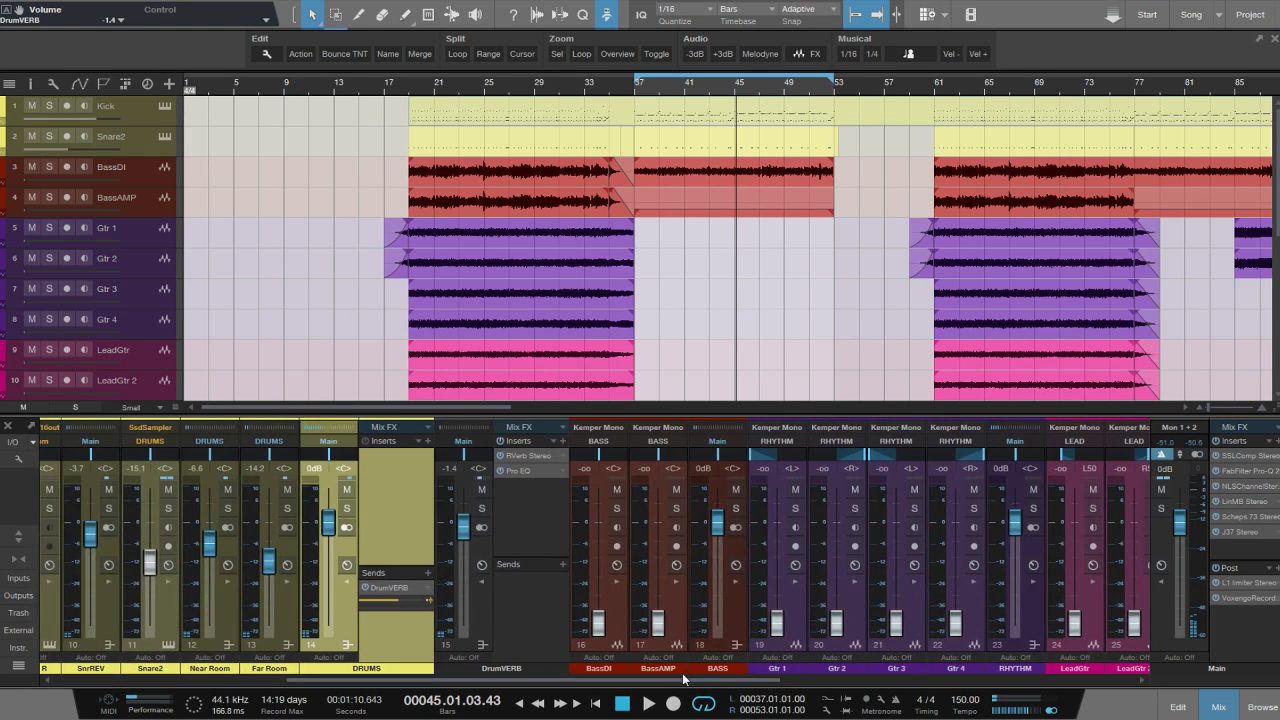
key(F5)
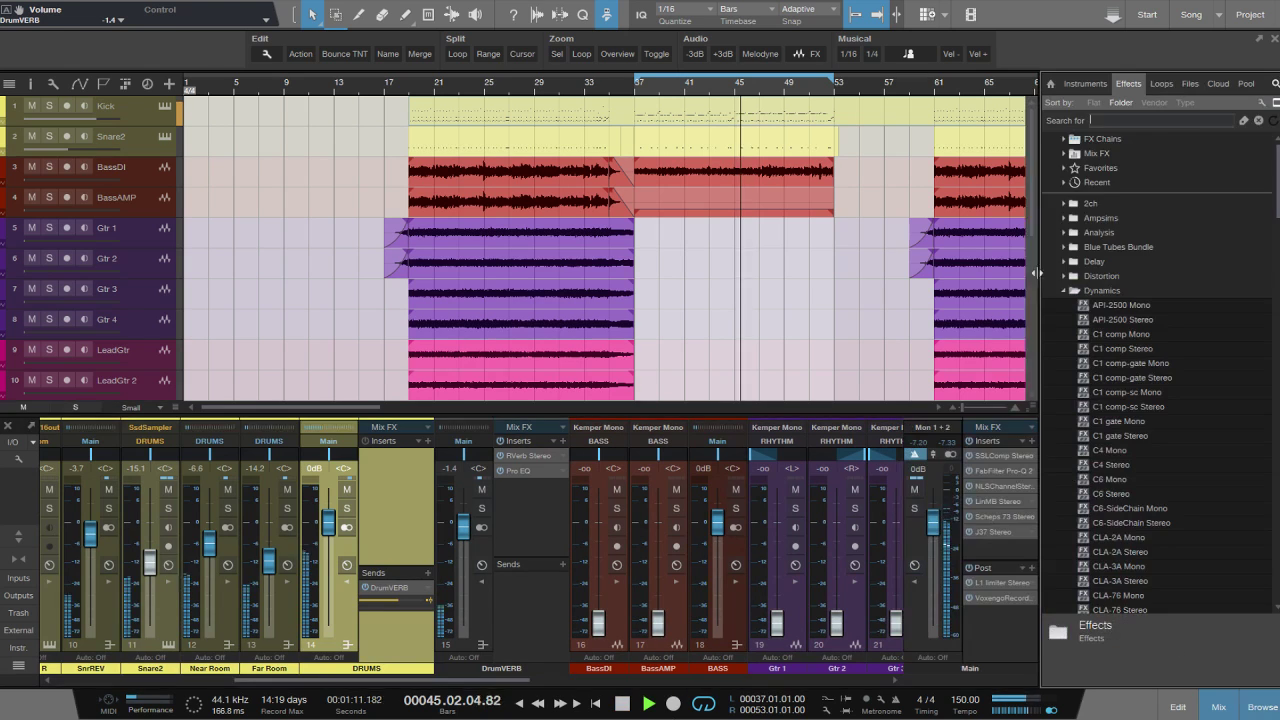
click(1140, 121)
text(nls)
drag(1095, 168, 401, 477)
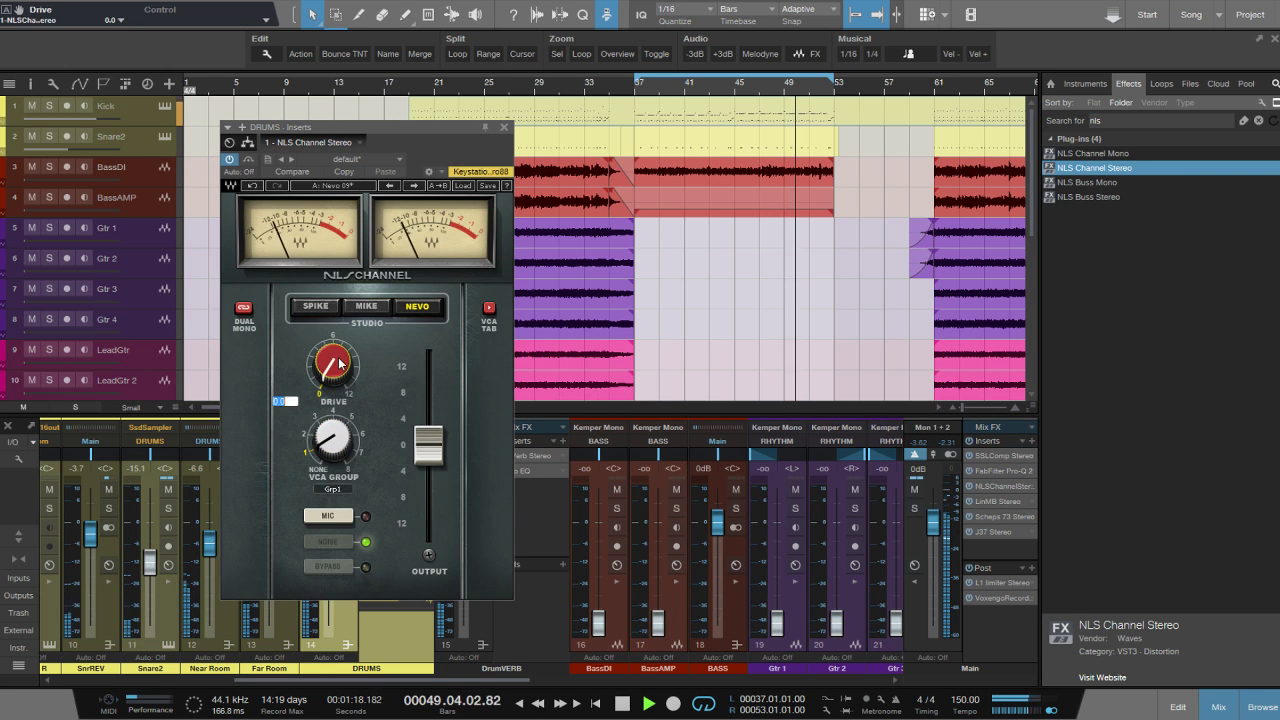
Raise the drive of the NLS Channel on the DRUMS bus and set its output to -0.8.
drag(339, 363, 339, 300)
click(428, 445)
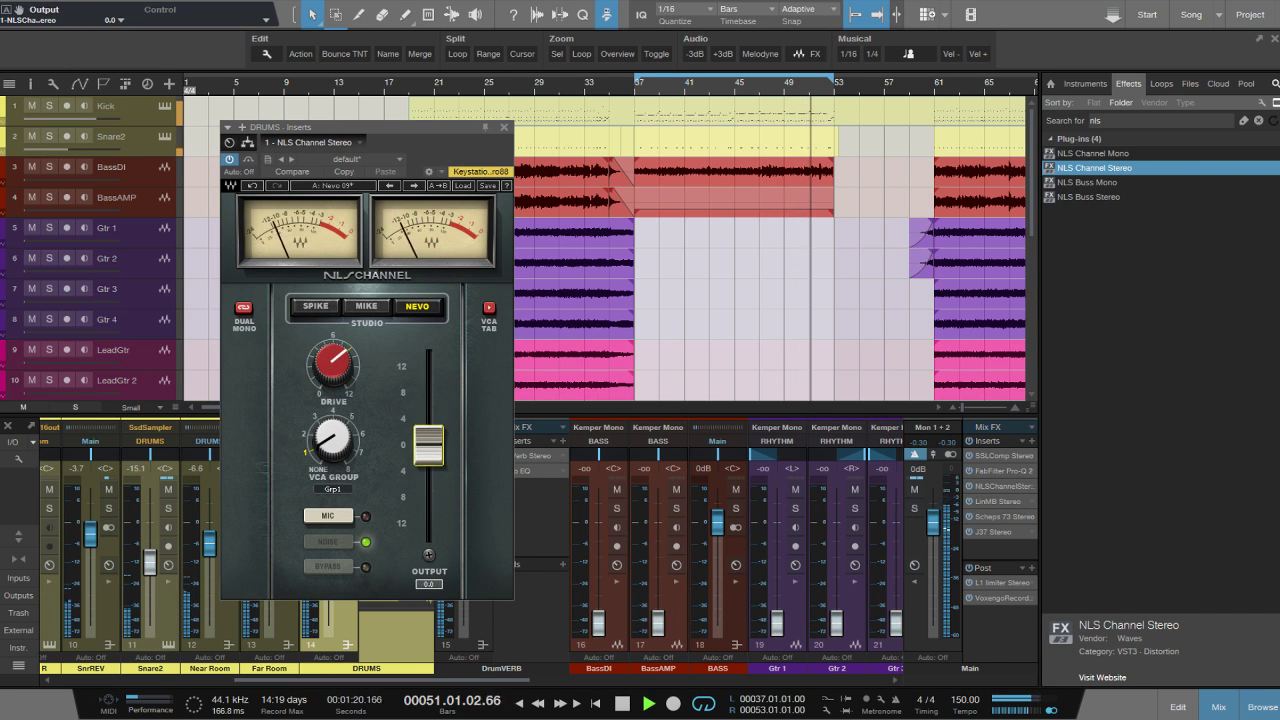
drag(428, 445, 428, 451)
click(504, 127)
Find the SSLComp Stereo compressor by searching for "ssl" and insert it on the DRUMS bus after the NLS Channel.
click(1141, 120)
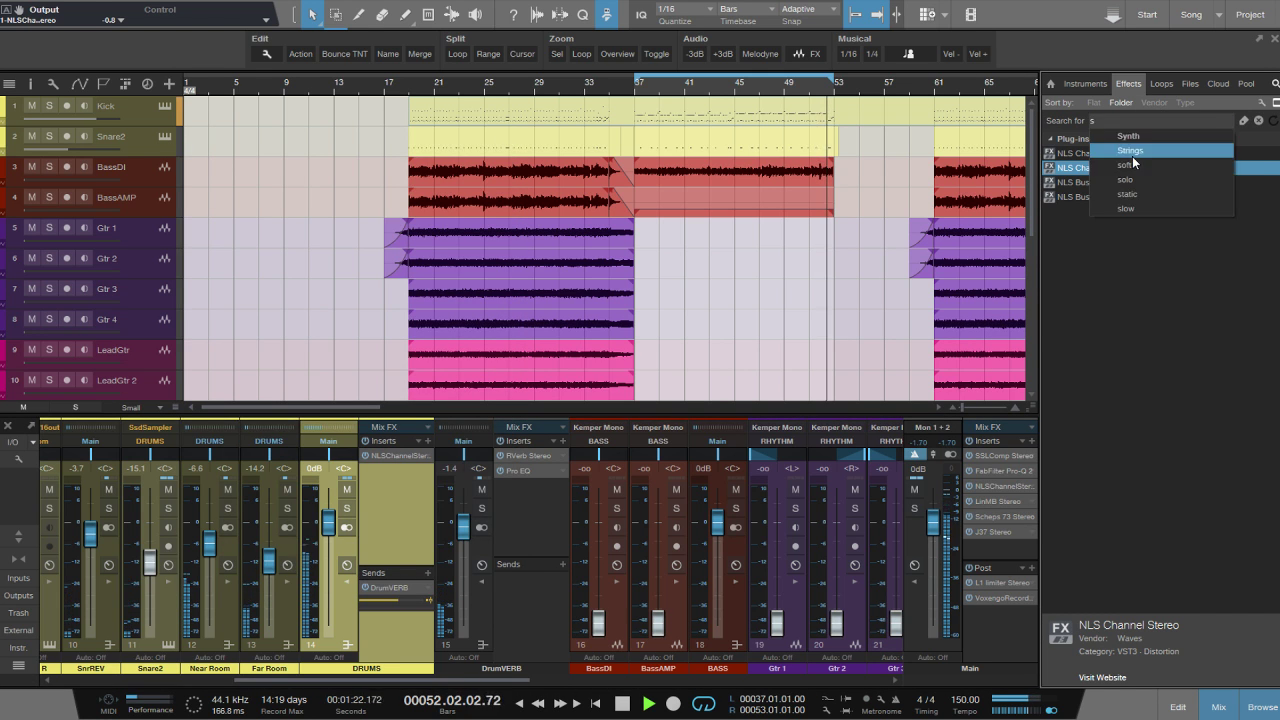
text(ssl)
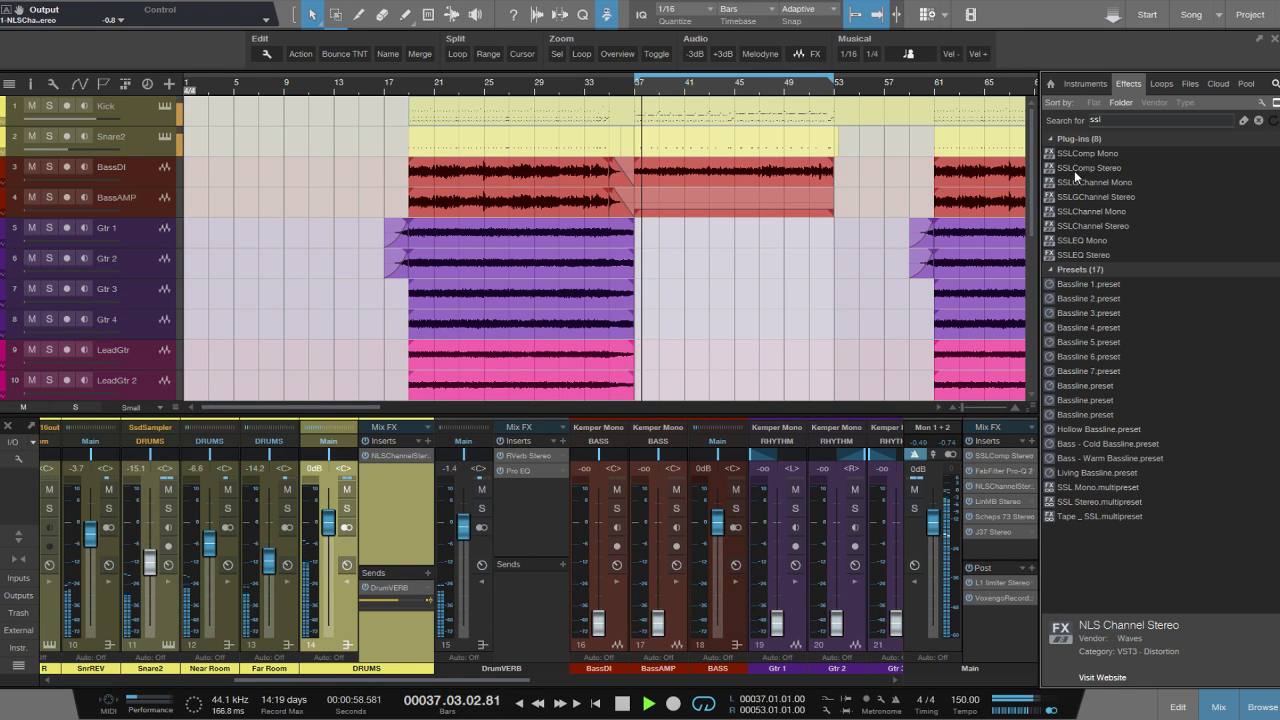
drag(1088, 168, 395, 470)
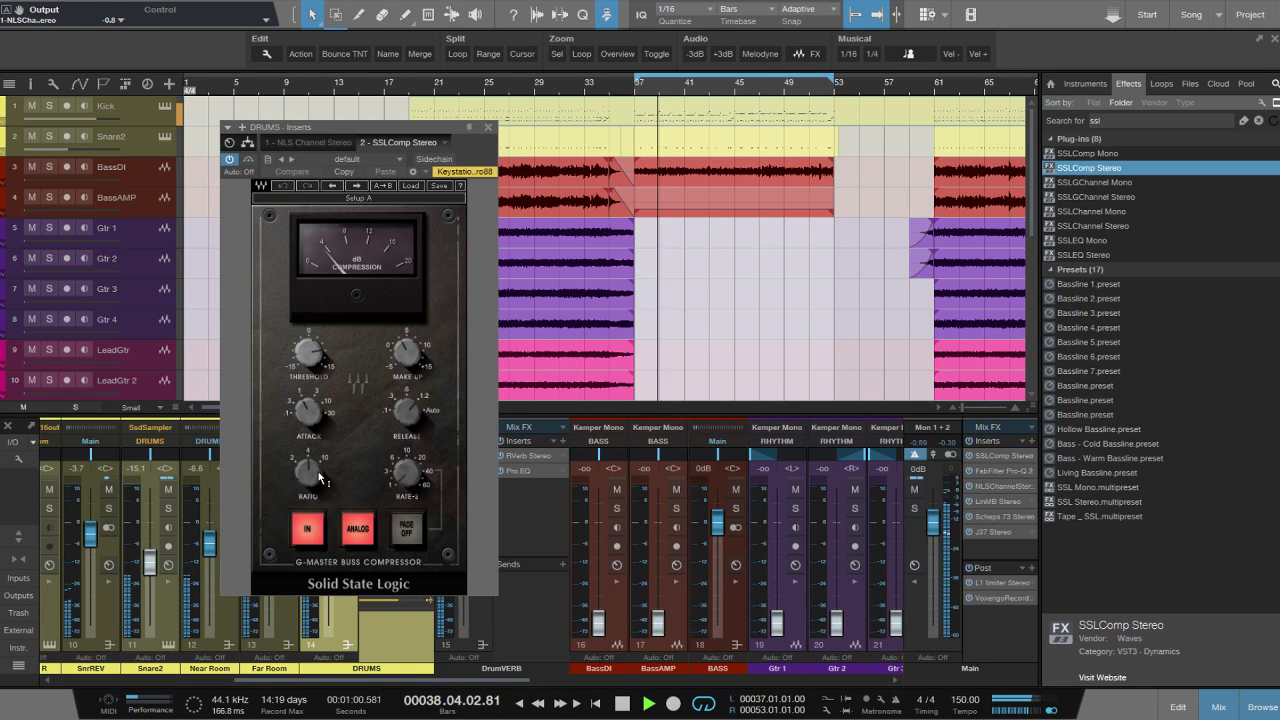
Switch off the SSL compressor's analog modelling, and set its attack to 30 ms and threshold to 4.8 dB.
click(357, 528)
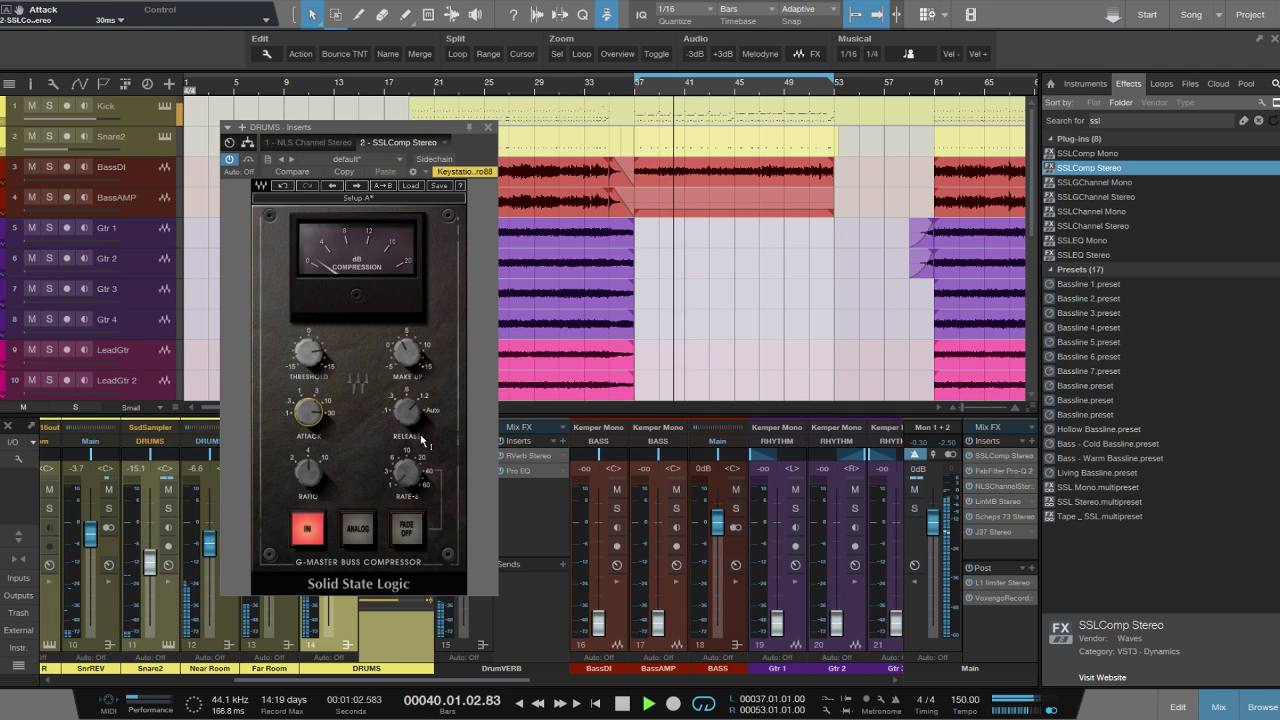
drag(313, 359, 313, 382)
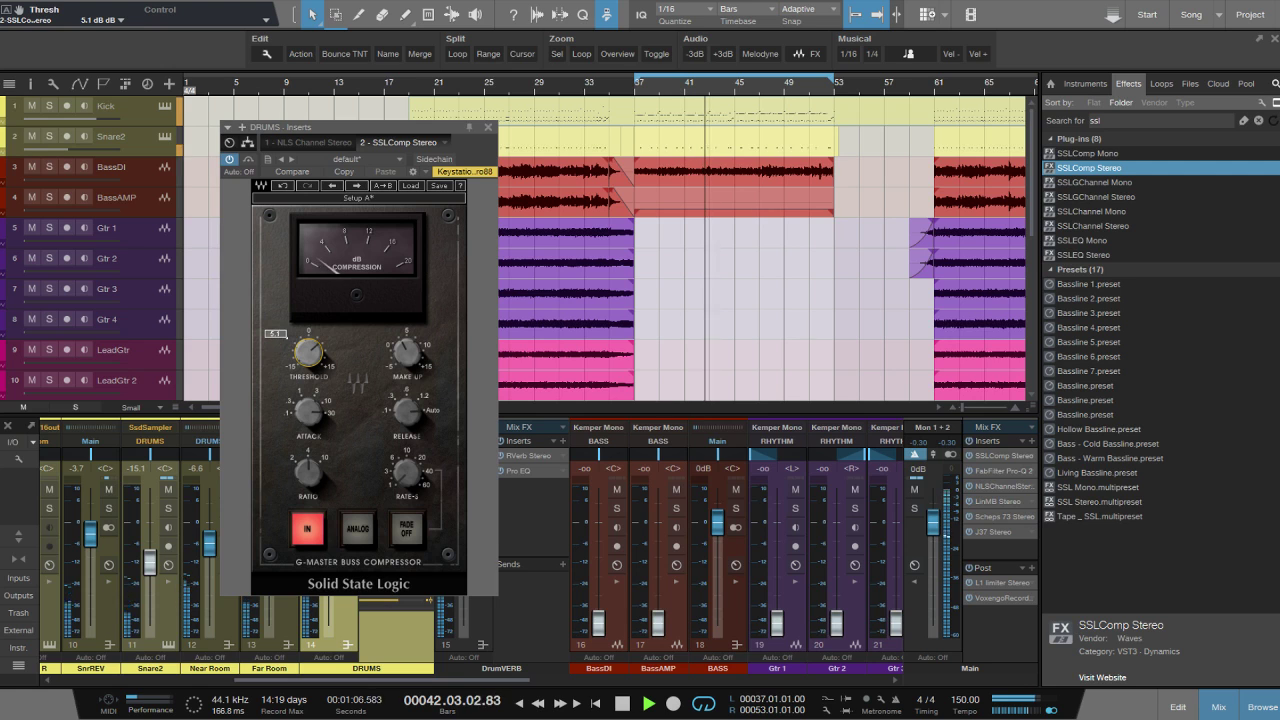
click(488, 128)
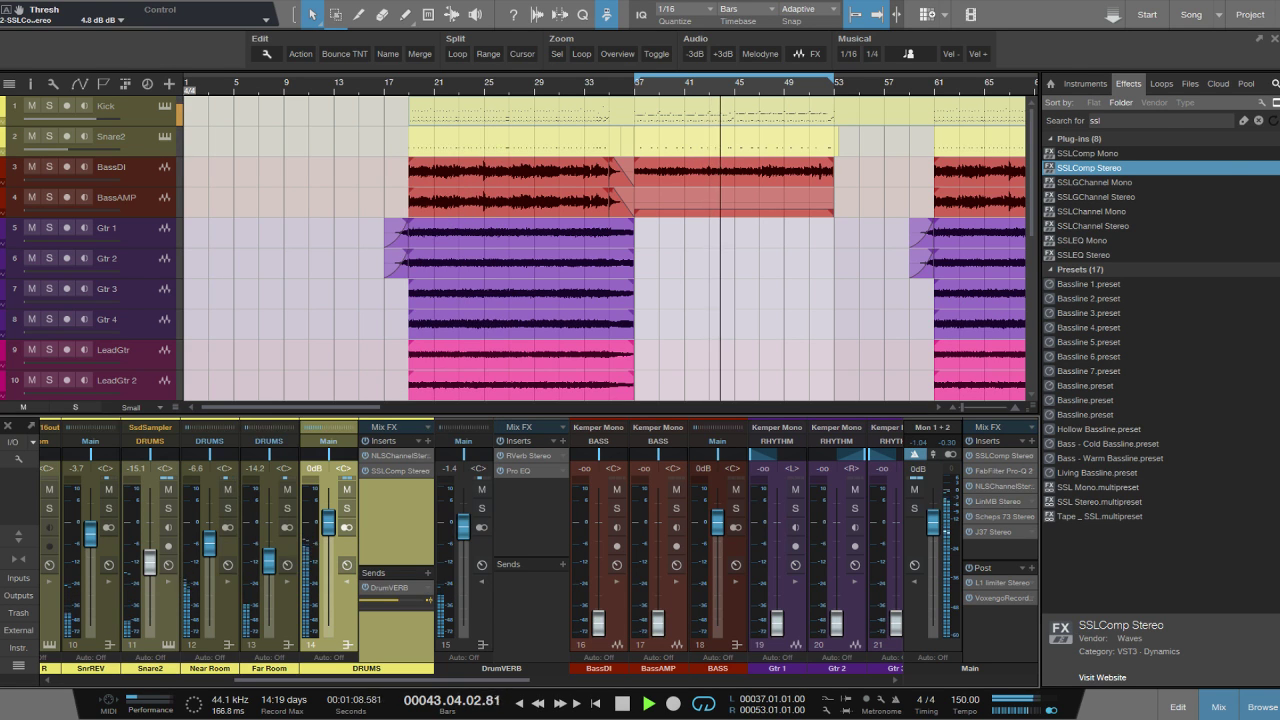
Insert SSLEQ Stereo on the DRUMS bus, boosting the low band 2.72 dB at 110 Hz and the high band 3.40 dB.
drag(1083, 255, 404, 505)
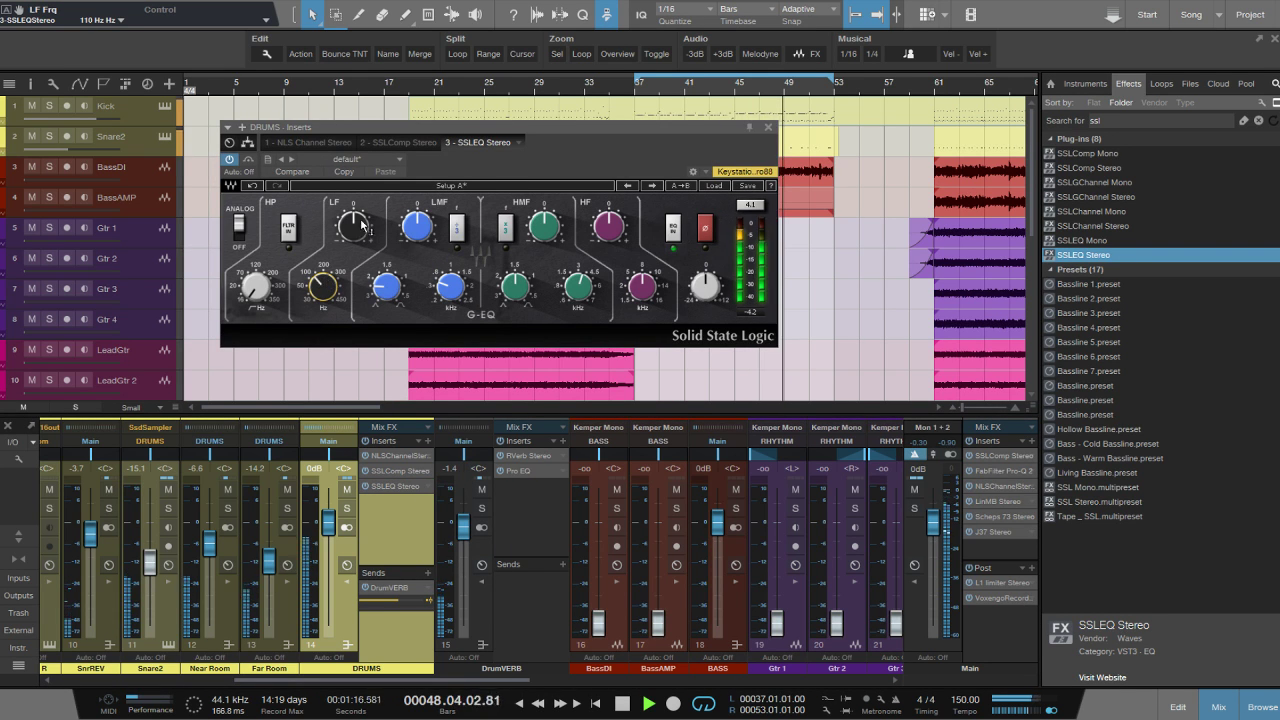
drag(362, 224, 362, 216)
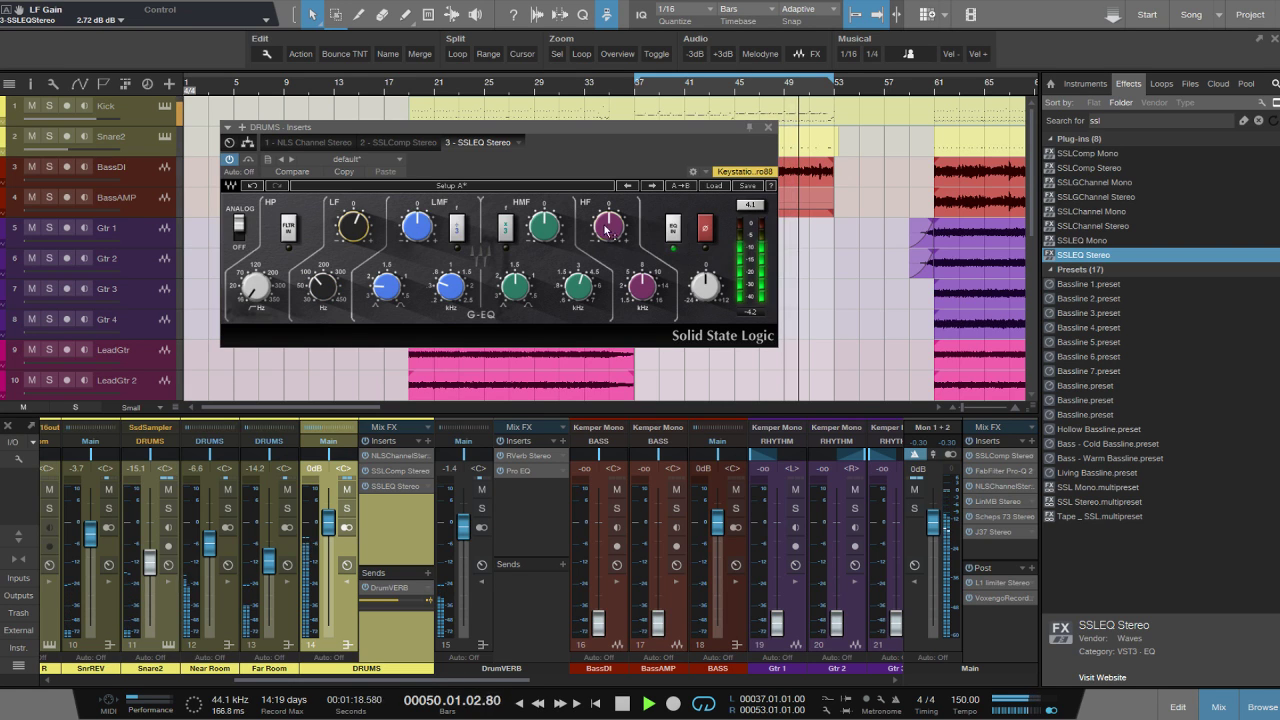
drag(609, 226, 609, 203)
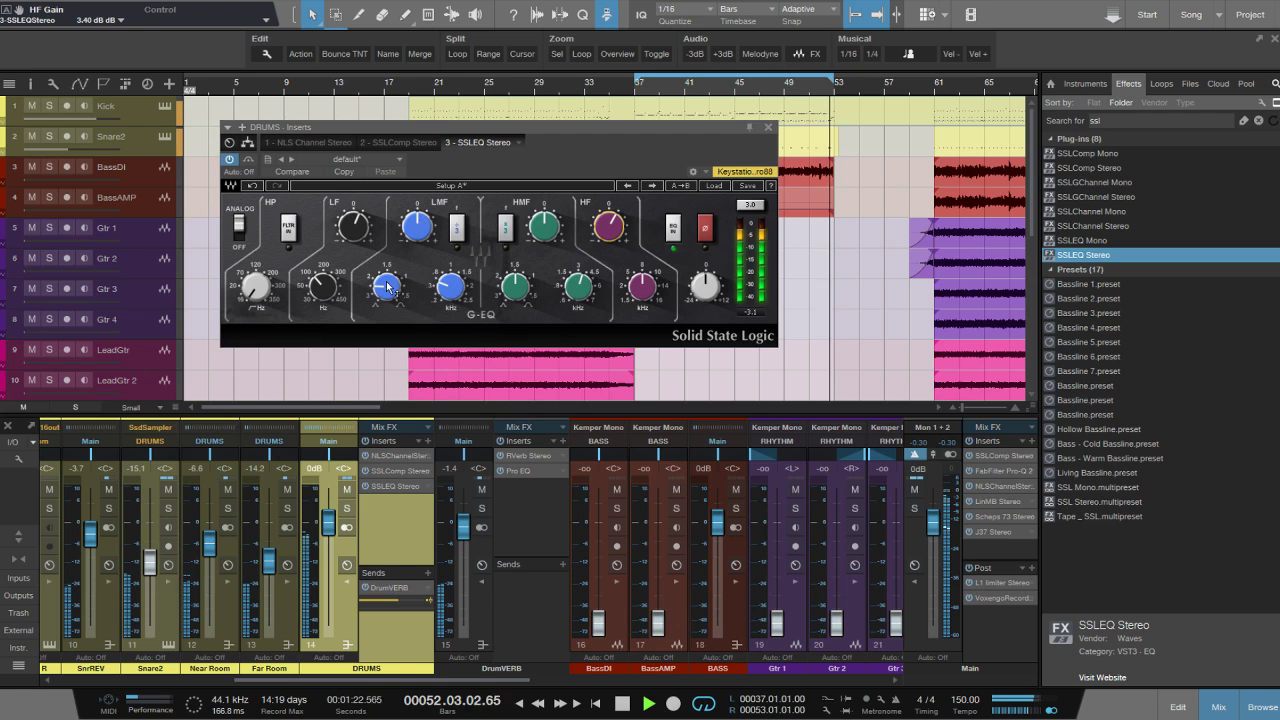
Cut the SSL EQ's low-mid band by 3.68 dB at 0.50 kHz and set its high-pass filter to 29 Hz.
click(450, 291)
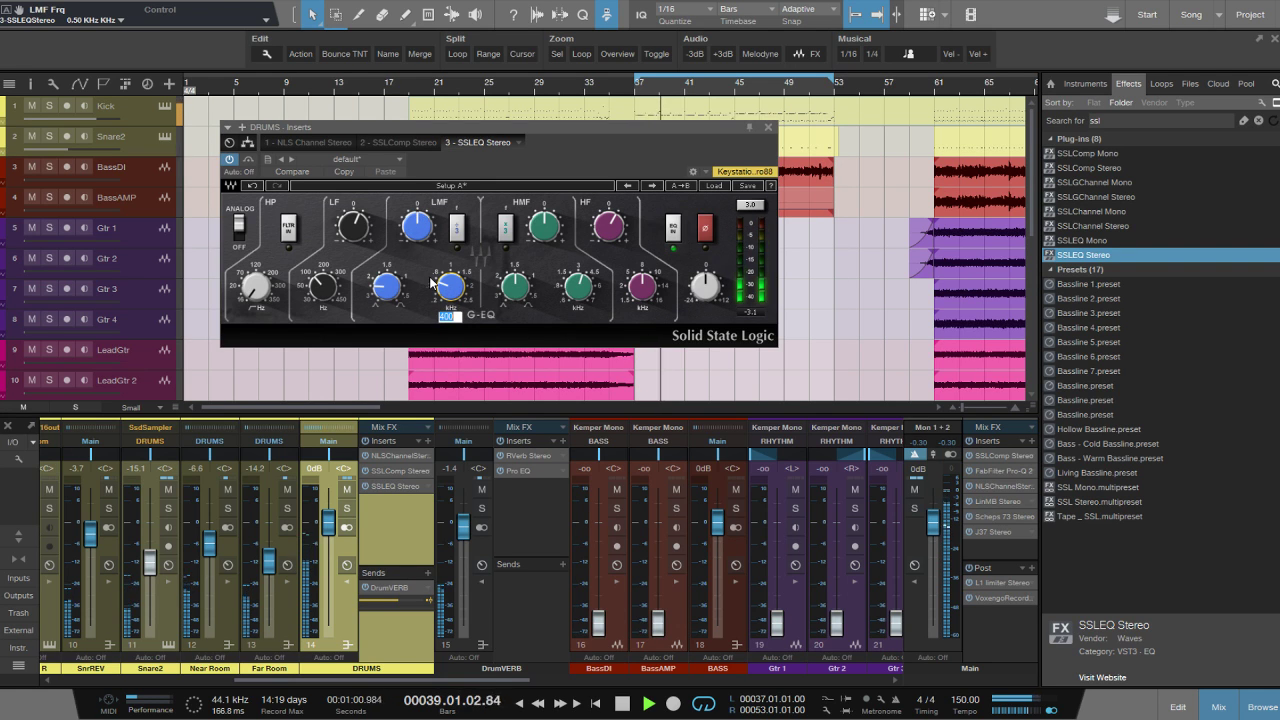
drag(413, 250, 413, 253)
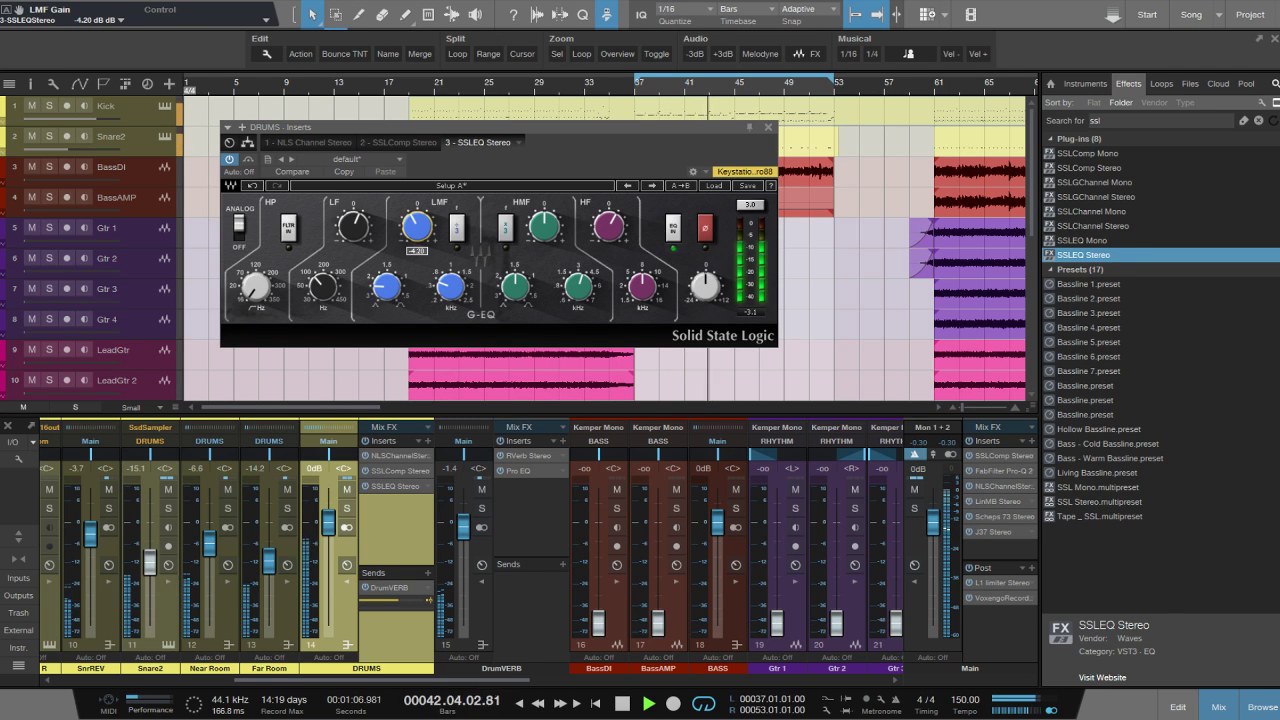
drag(256, 296, 256, 293)
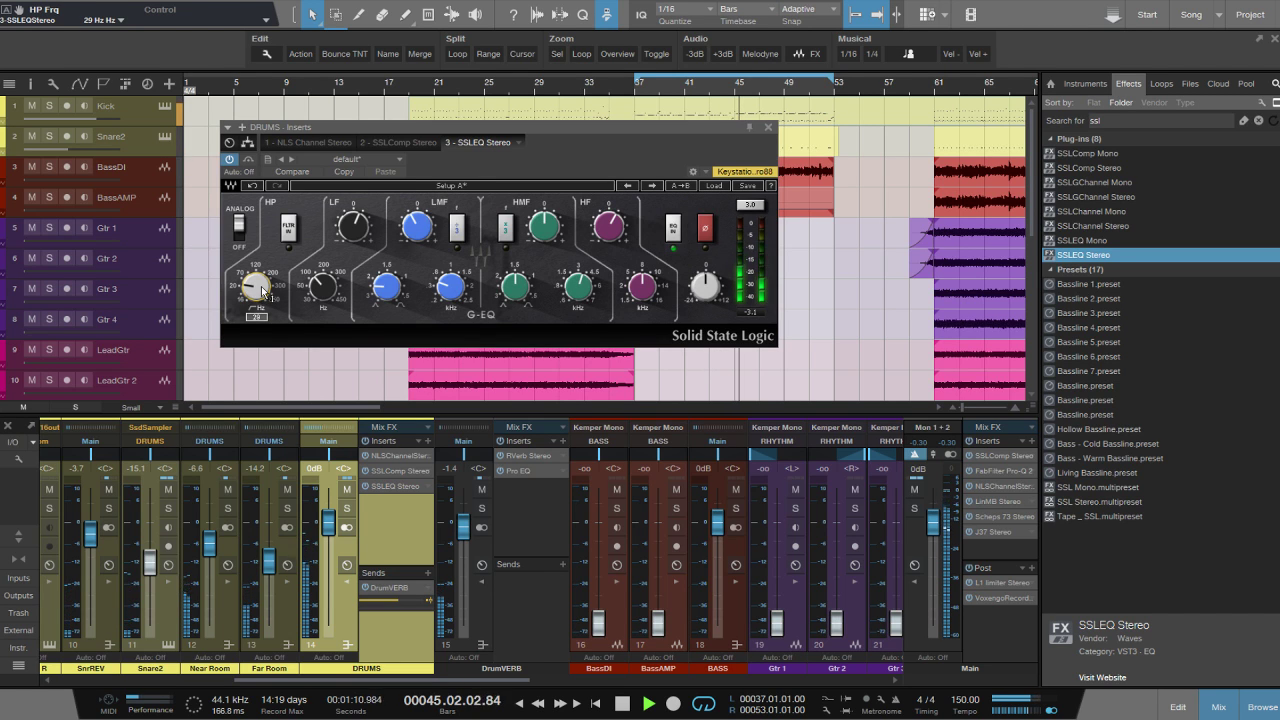
click(768, 127)
Collapse the DRUMS channel, lower the OH channel volume to -1.8 dB and hide the effects browser.
double_click(390, 649)
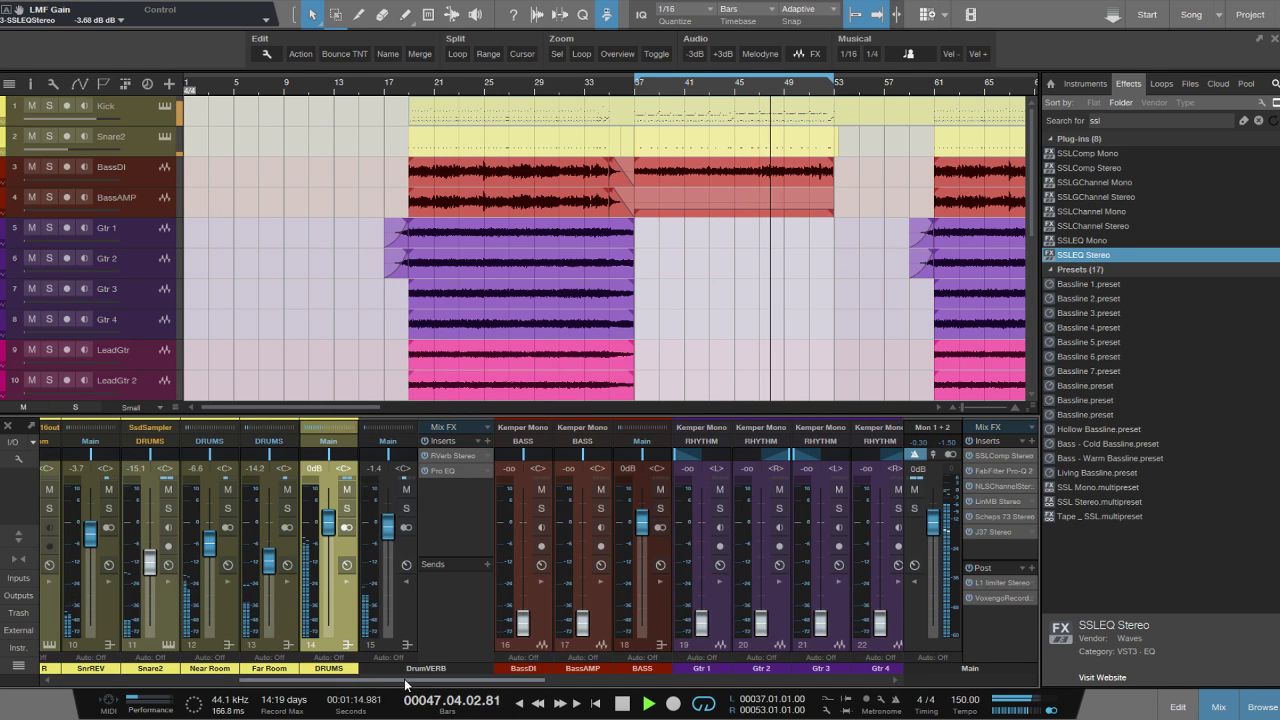
drag(356, 680, 169, 680)
drag(306, 523, 306, 530)
key(F5)
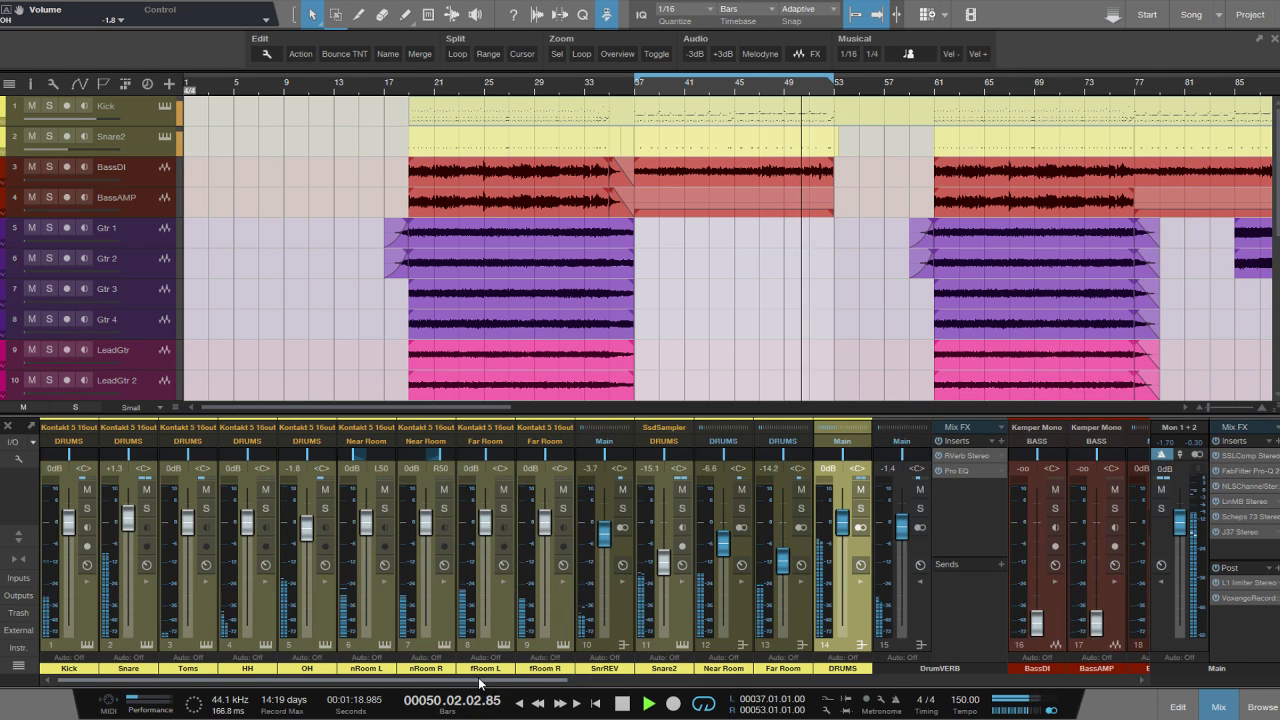
Raise the BassDI channel volume to 0 dB and solo the track.
scroll(500, 650, right, 5)
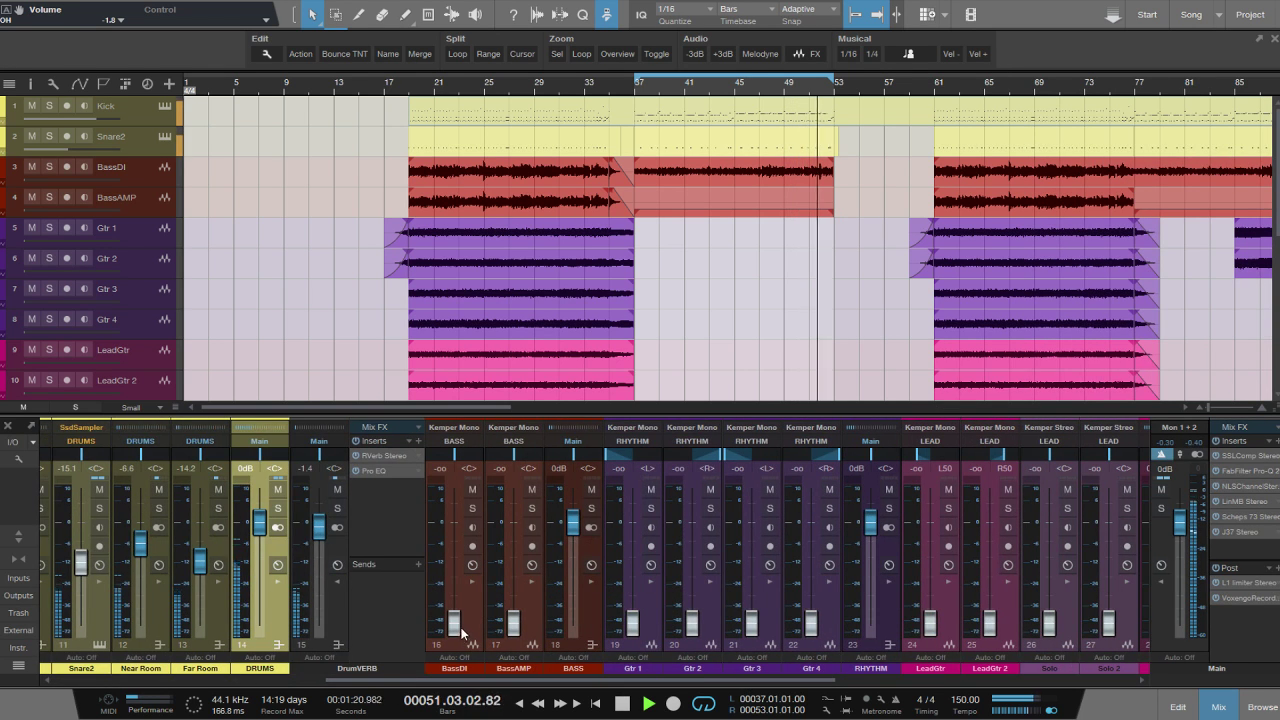
drag(446, 610, 456, 528)
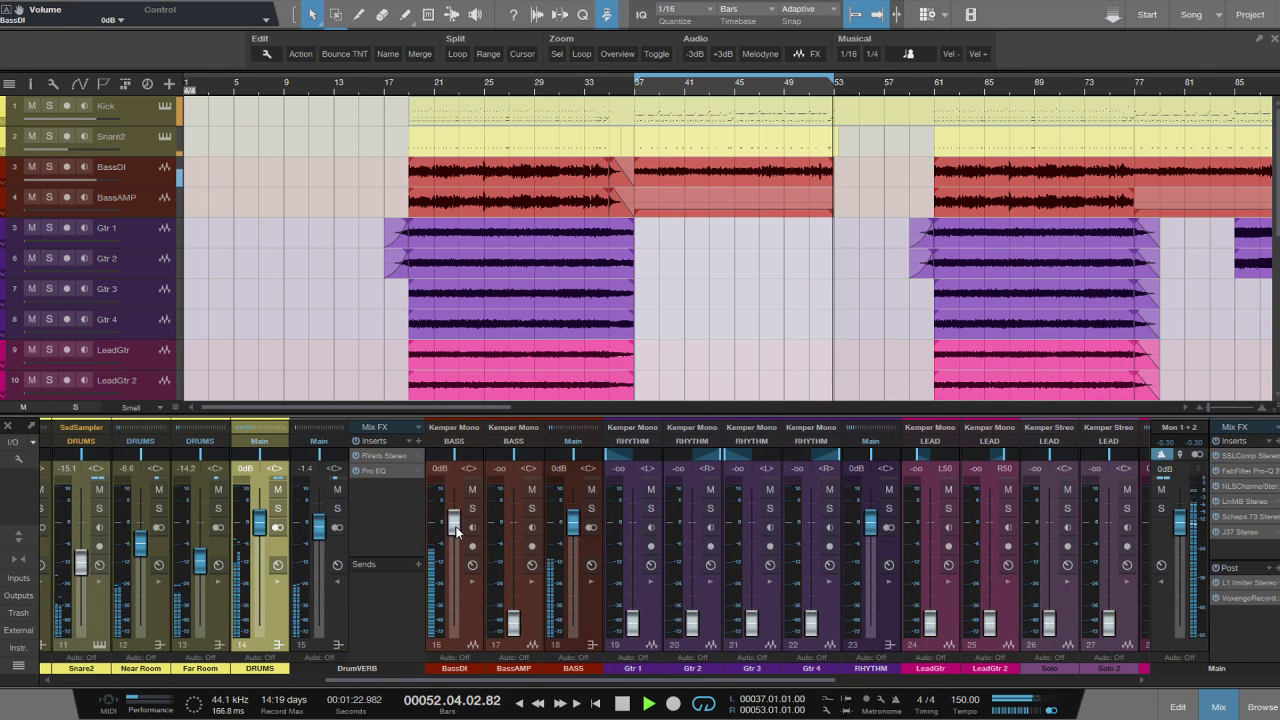
click(472, 508)
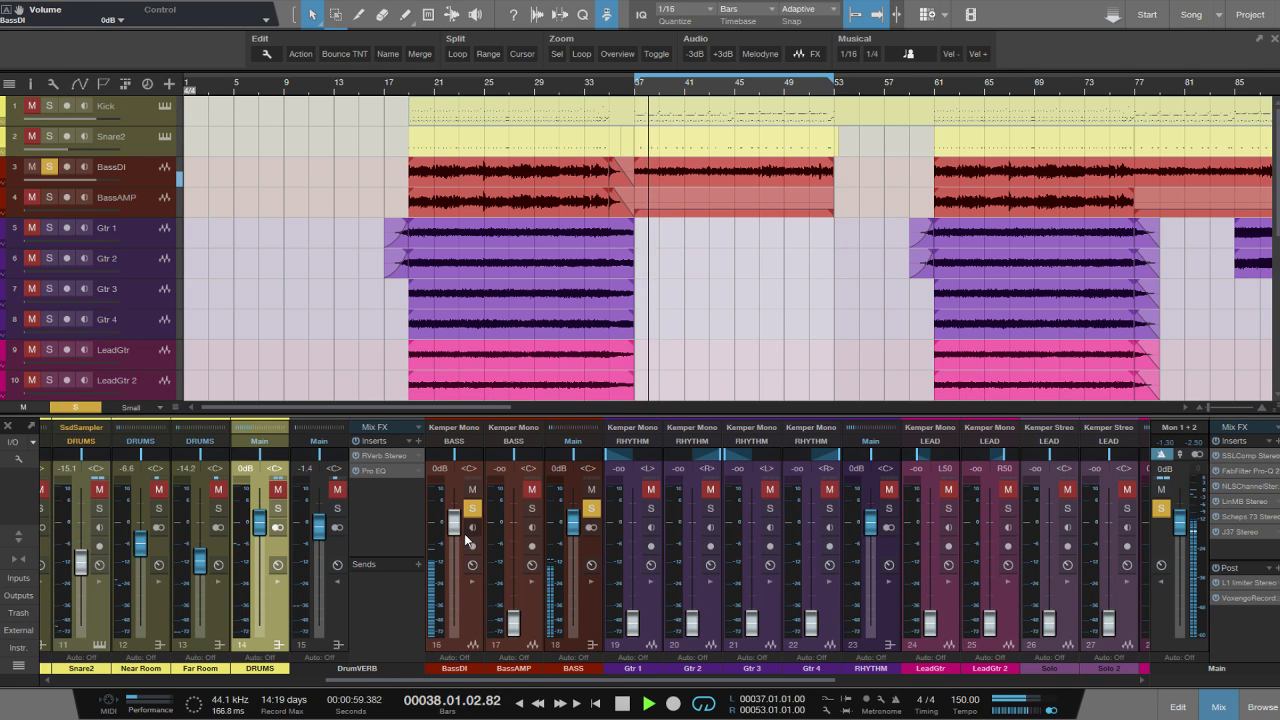
Move the solo from BassDI to BassAMP and raise the BassAMP volume to 0 dB.
click(472, 508)
click(531, 508)
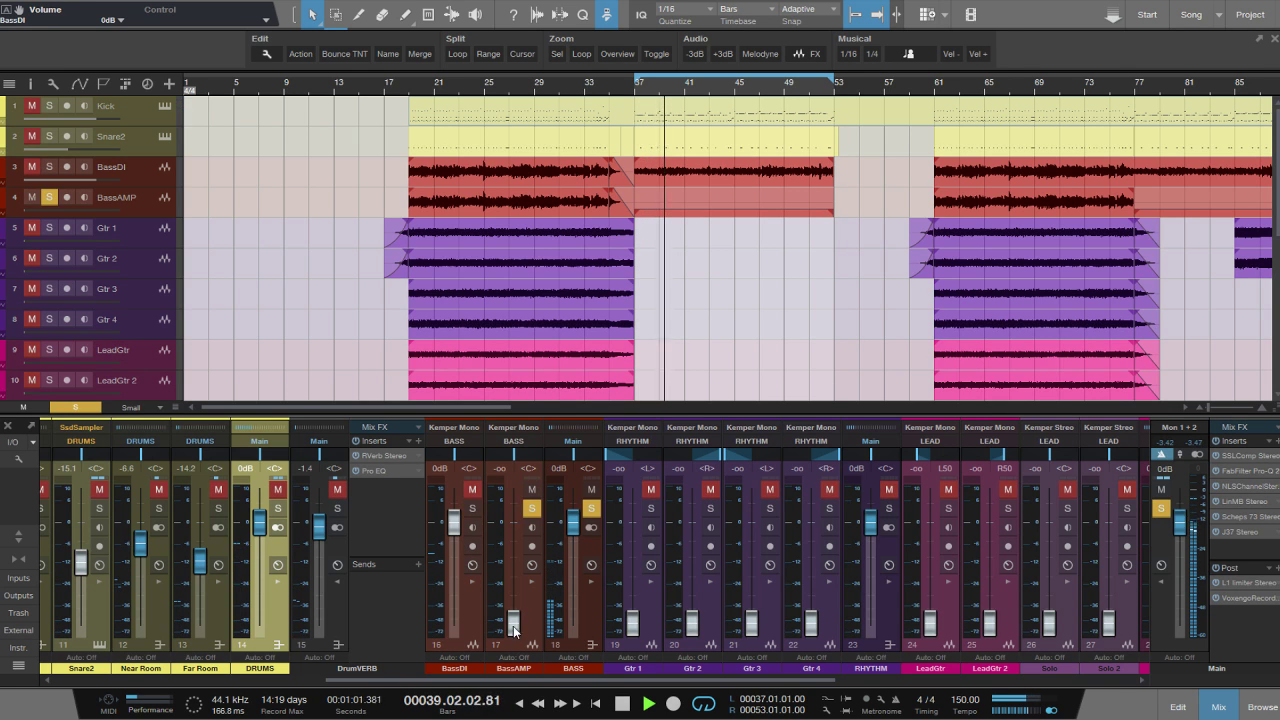
drag(514, 622, 517, 524)
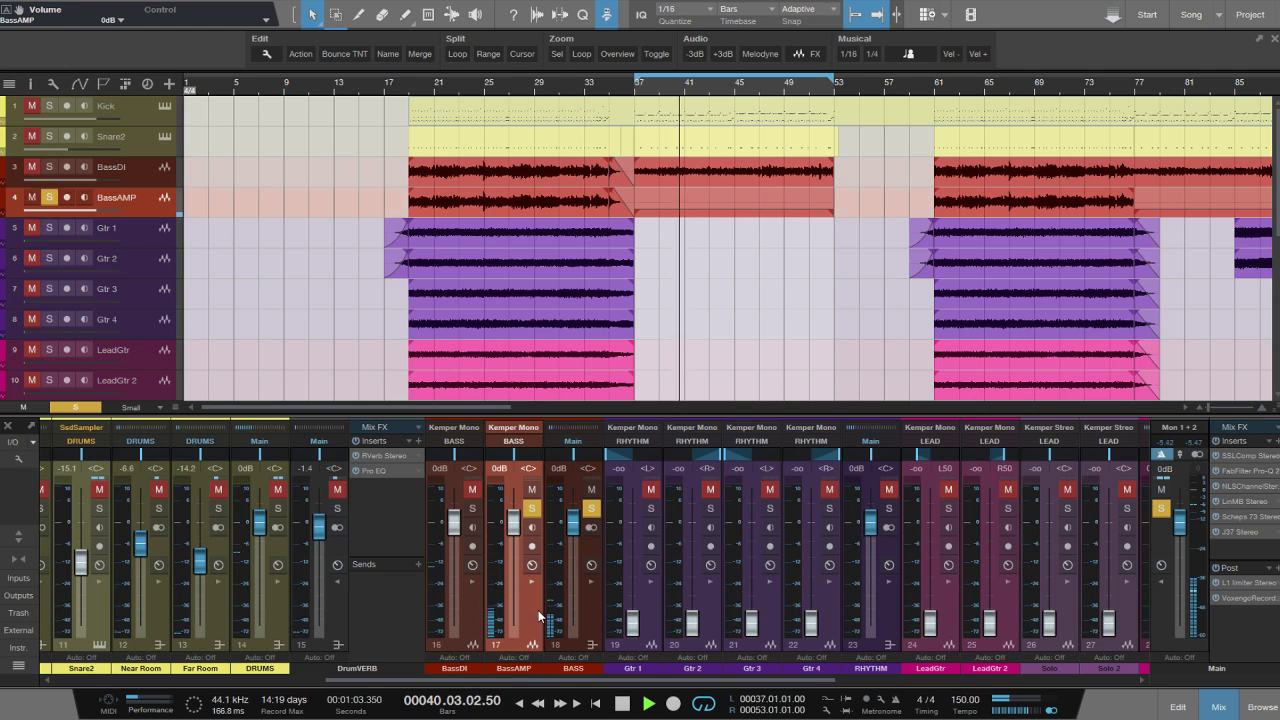
Set the loop range from bar 19 to bar 35 and play the section.
click(538, 610)
scroll(717, 314, down, 3)
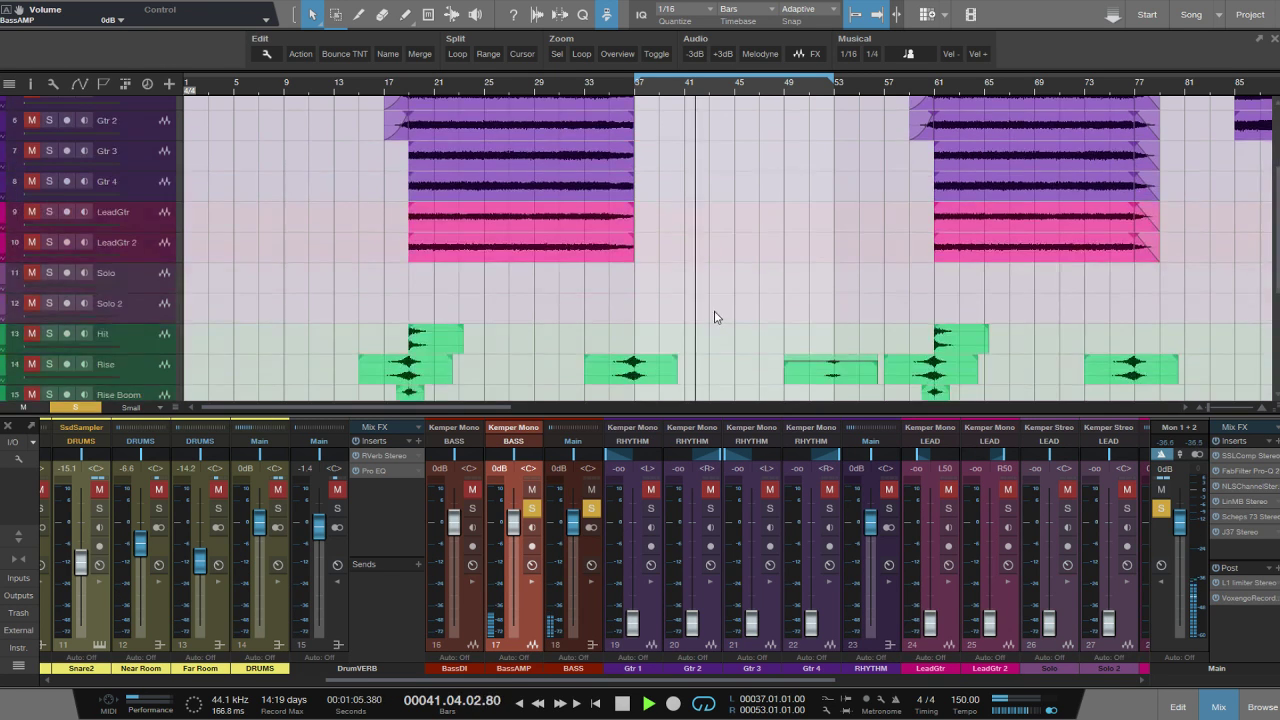
scroll(715, 312, up, 3)
click(422, 92)
key(space)
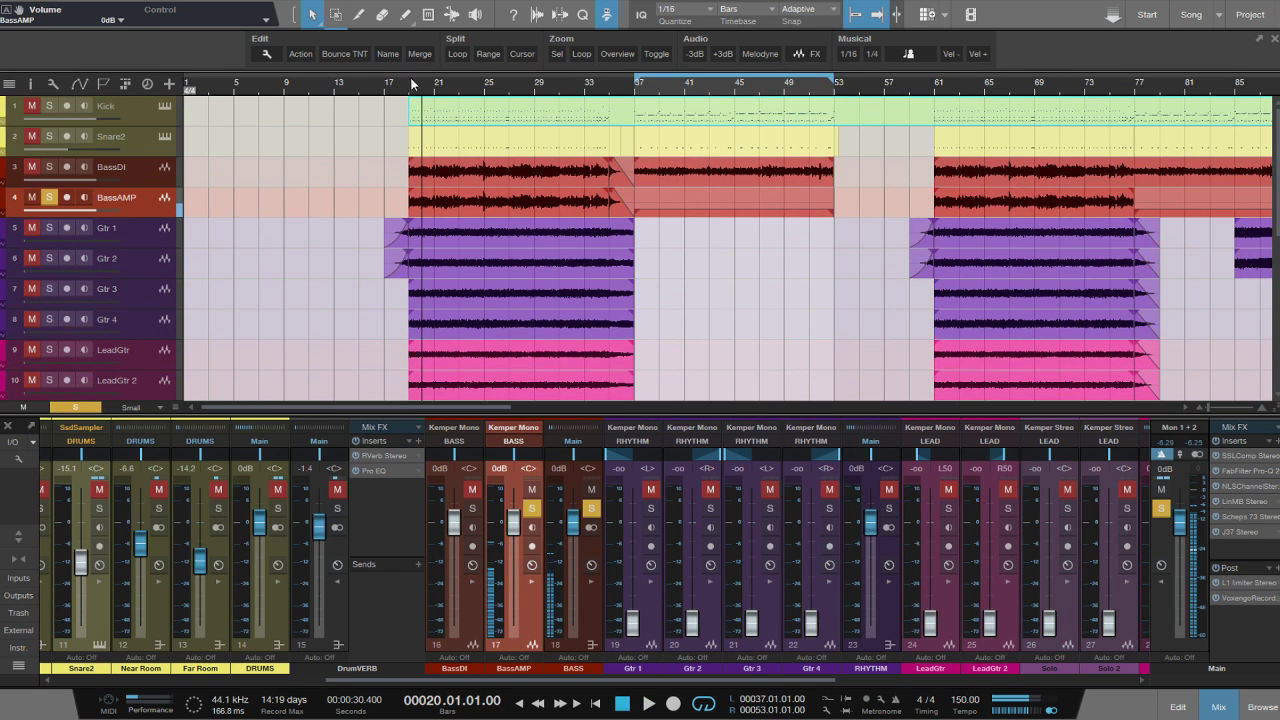
drag(409, 78, 618, 80)
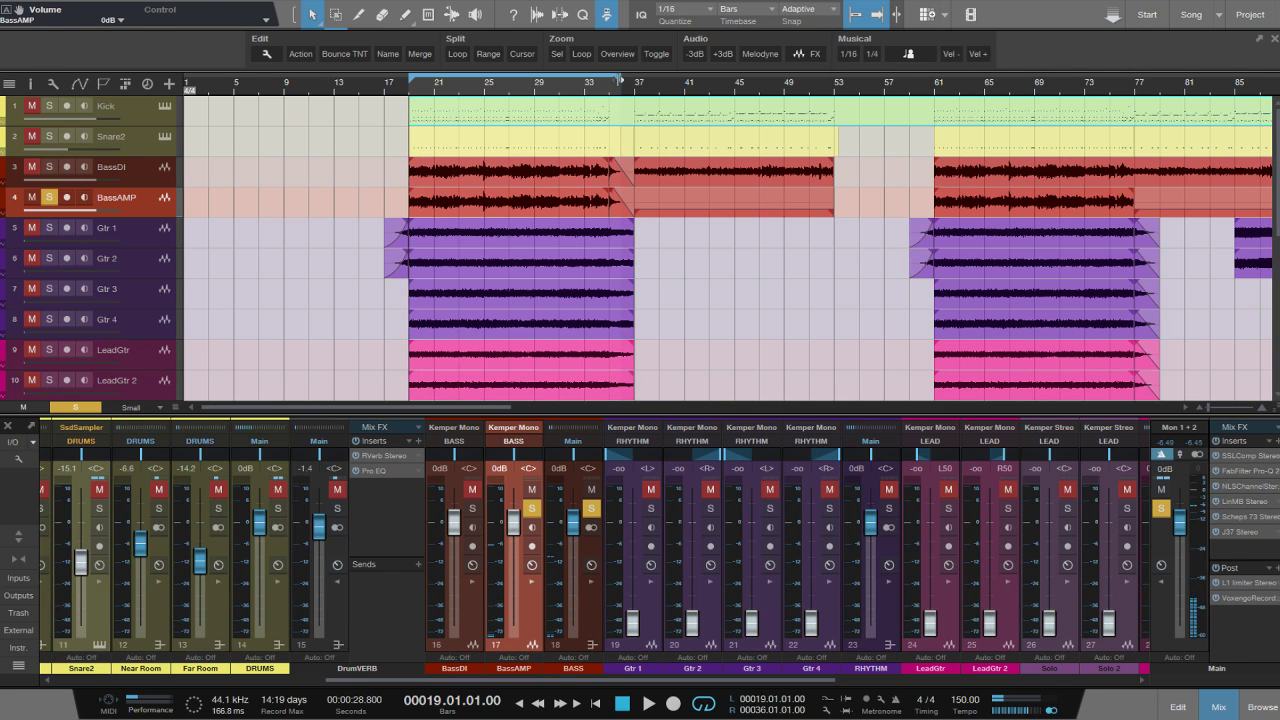
key(space)
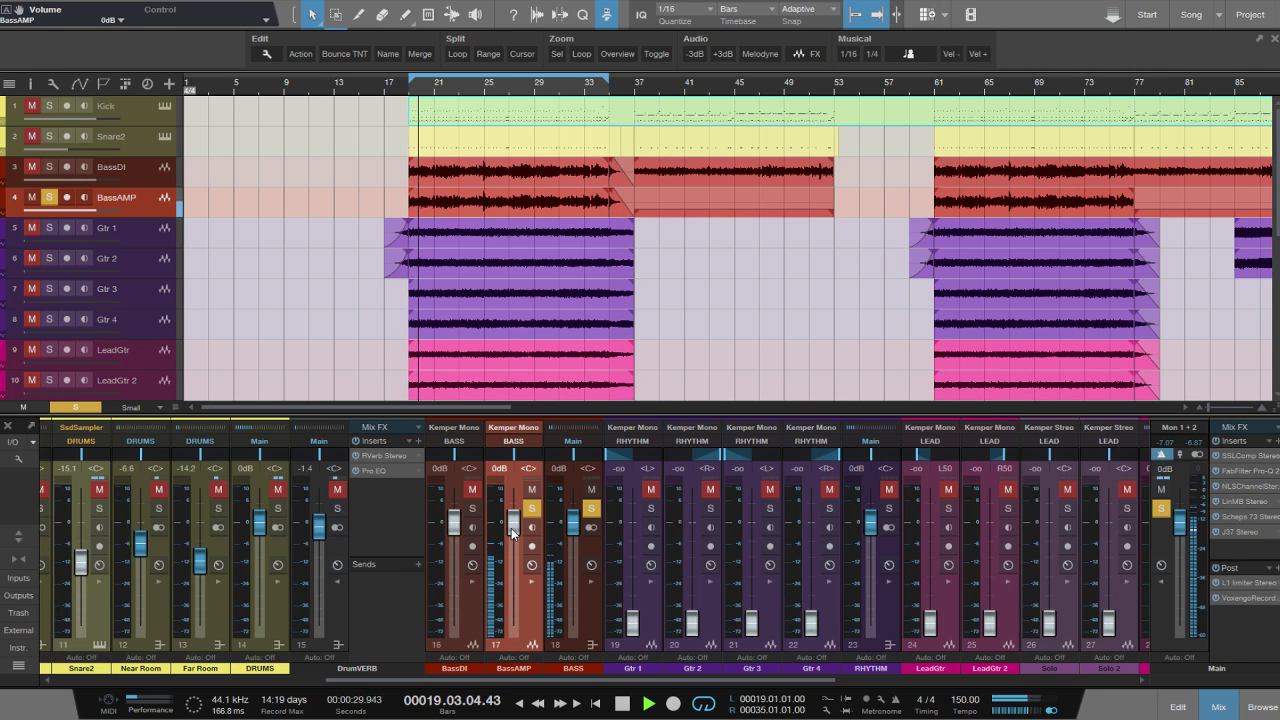
Pull the BassAMP volume all the way down and solo BassDI alongside it to hear the DI track alone.
drag(512, 522, 512, 628)
click(472, 508)
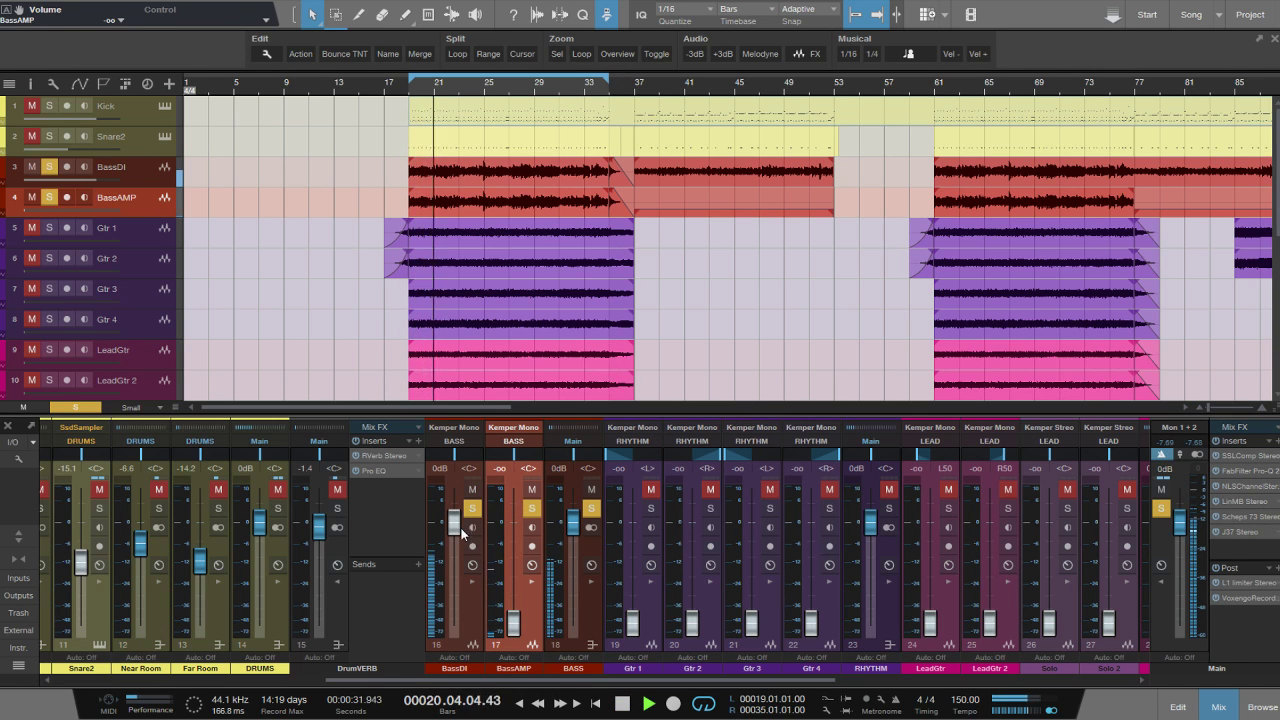
drag(515, 628, 514, 512)
key(ctrl+z)
key(space)
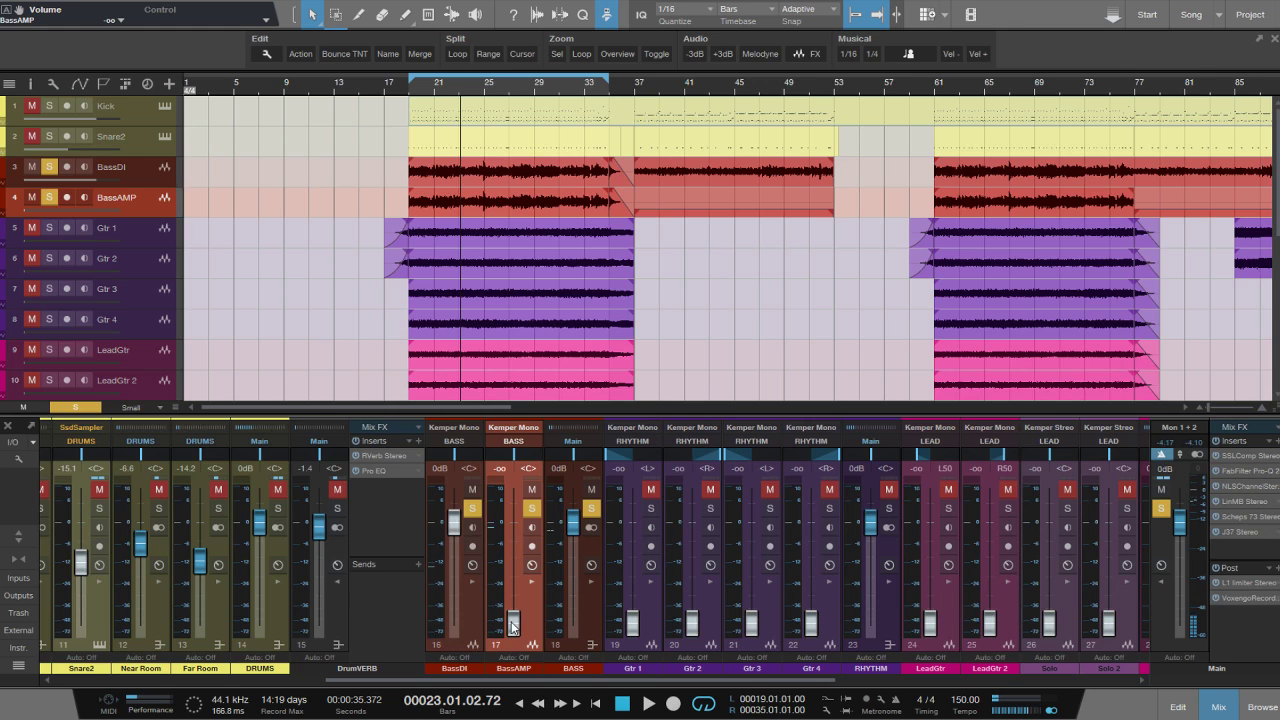
Start playback and insert a Pro EQ on the BassDI channel.
click(463, 625)
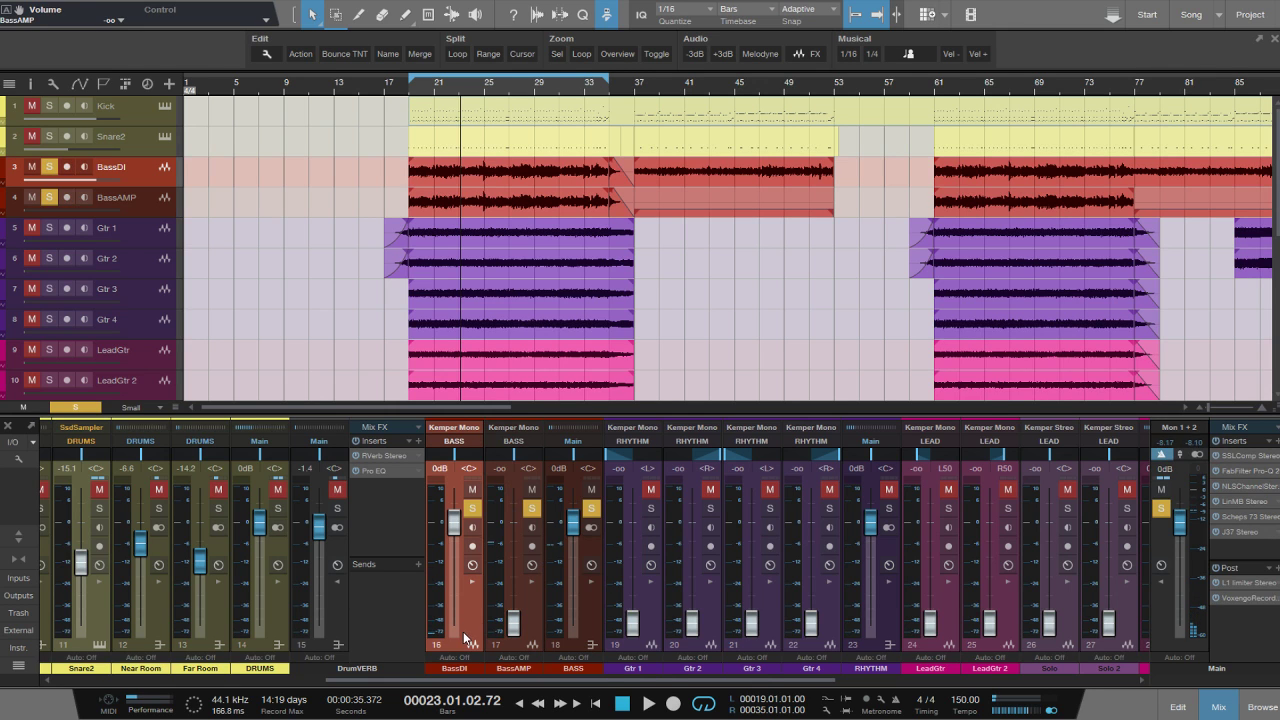
key(space)
click(472, 581)
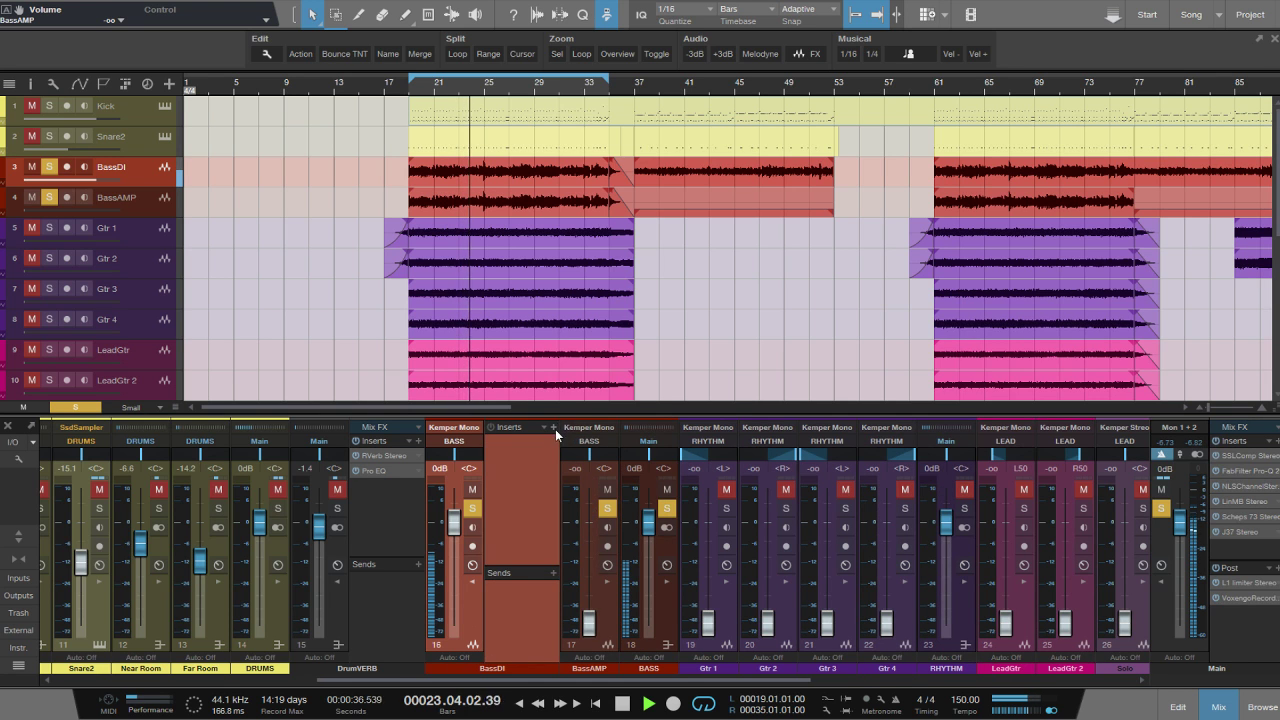
click(553, 427)
click(615, 108)
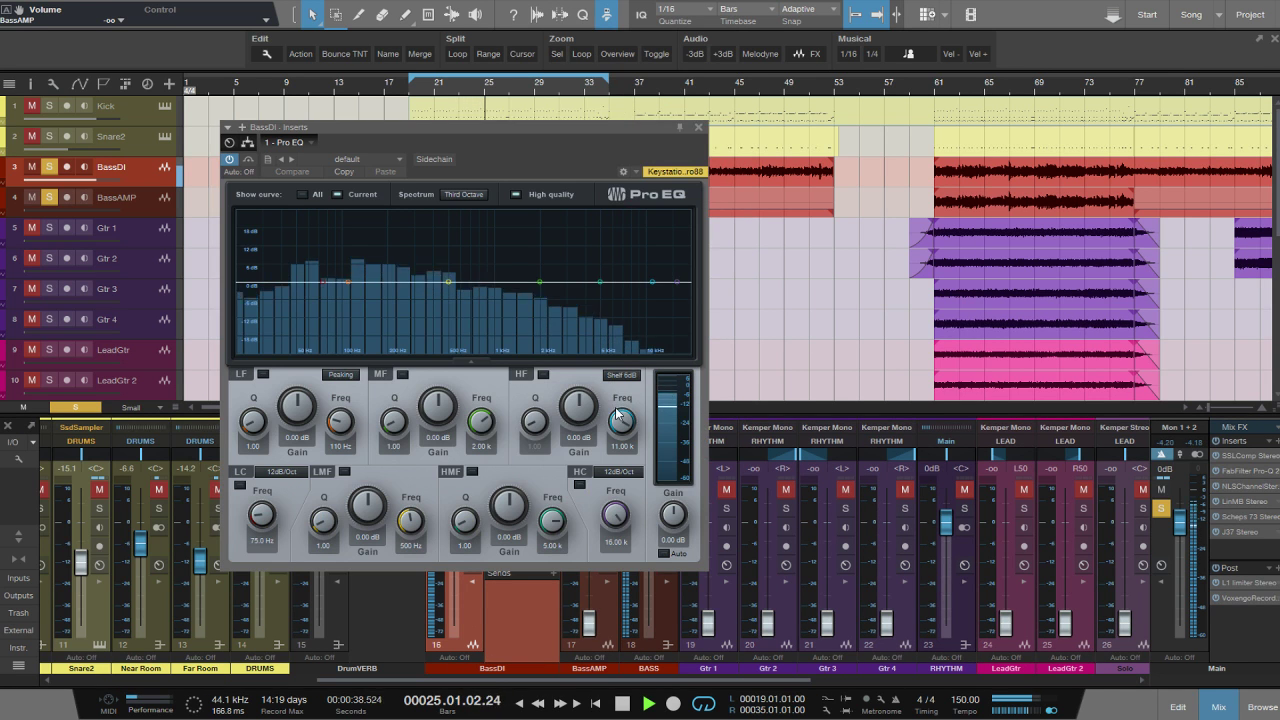
Enable the high cut in the BassDI Pro EQ with a 48 dB/Oct slope at 150 Hz.
click(579, 484)
click(619, 471)
click(617, 546)
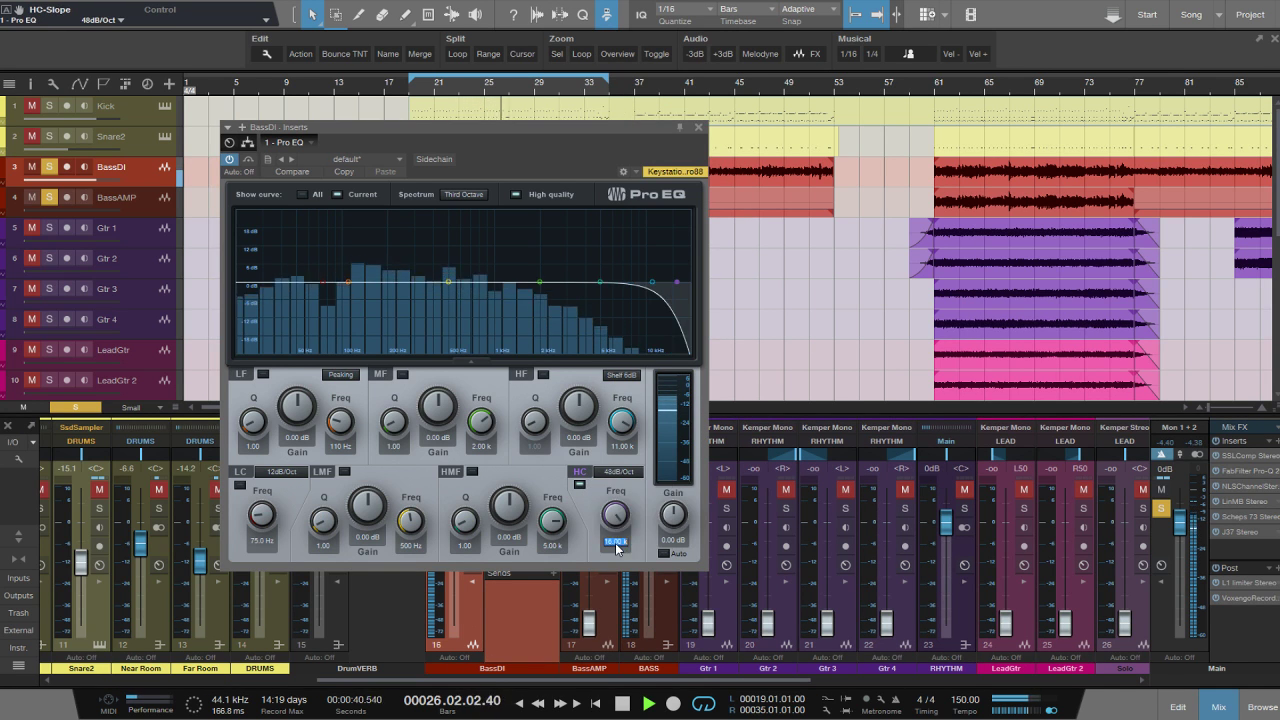
text(150)
key(Return)
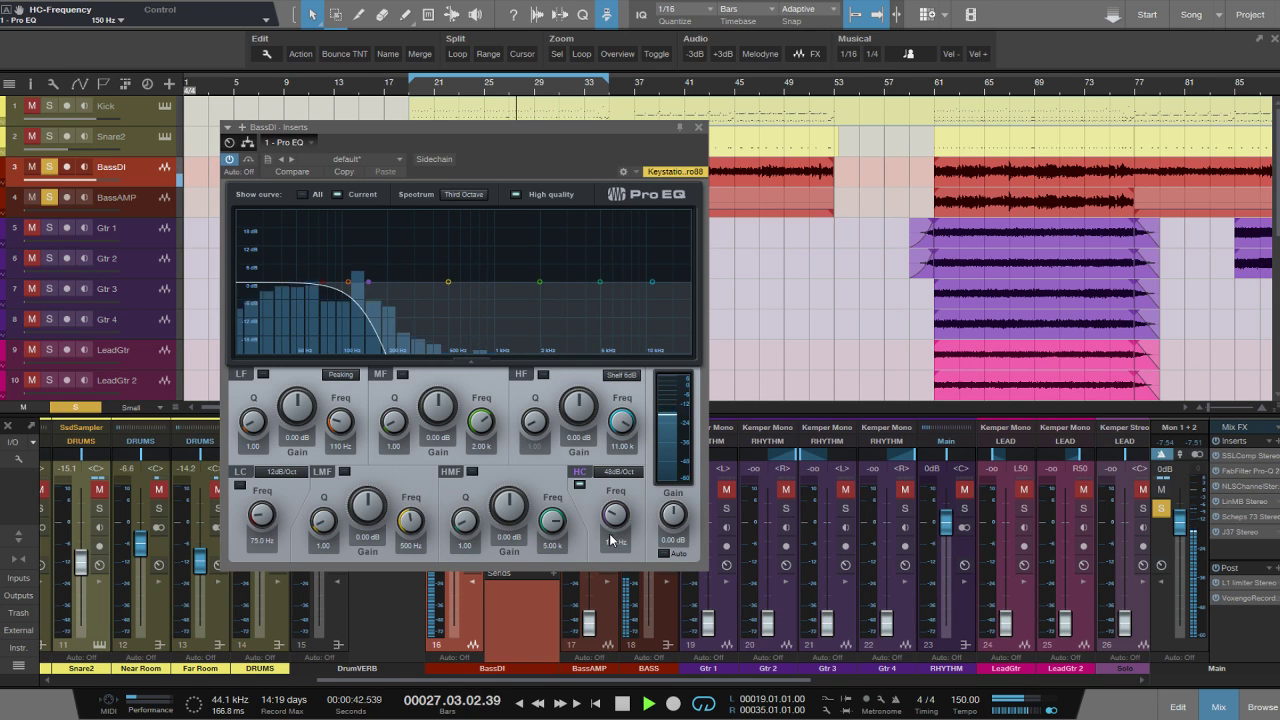
Enable the BassDI Pro EQ's low cut with a 36 dB/Oct slope at 70 Hz, and close the plug-in.
click(240, 485)
click(281, 471)
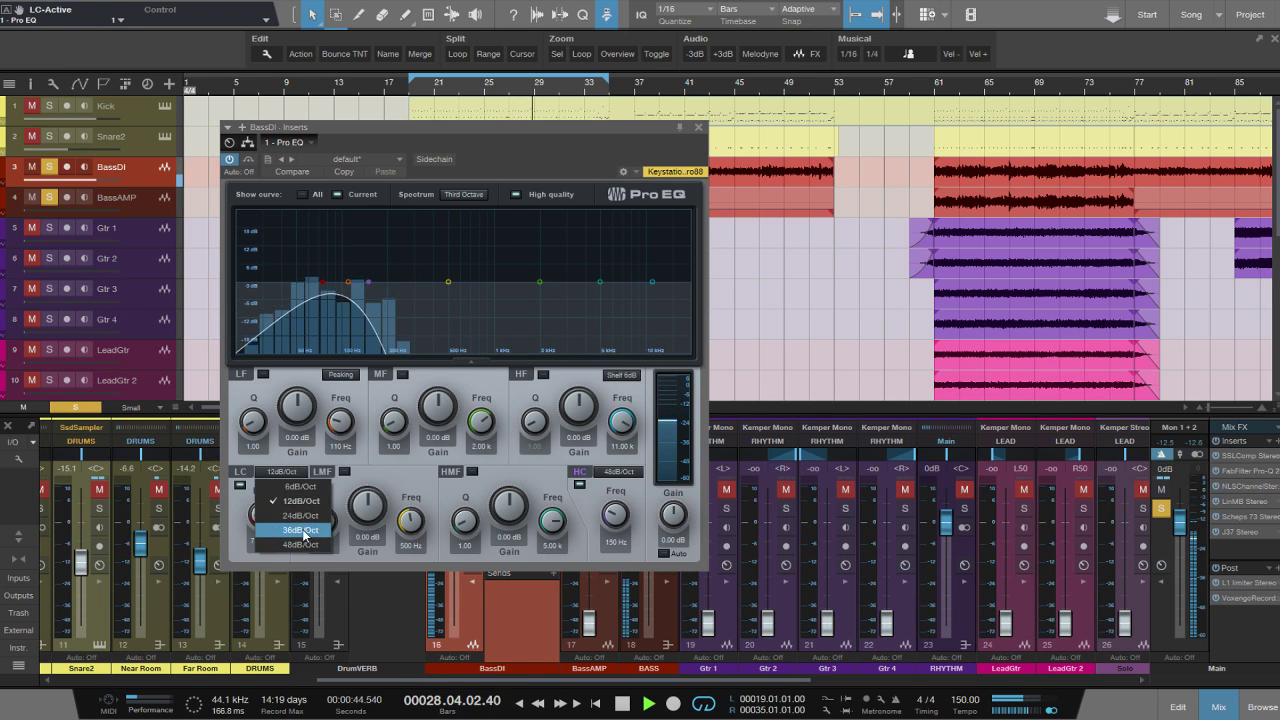
click(301, 530)
click(261, 540)
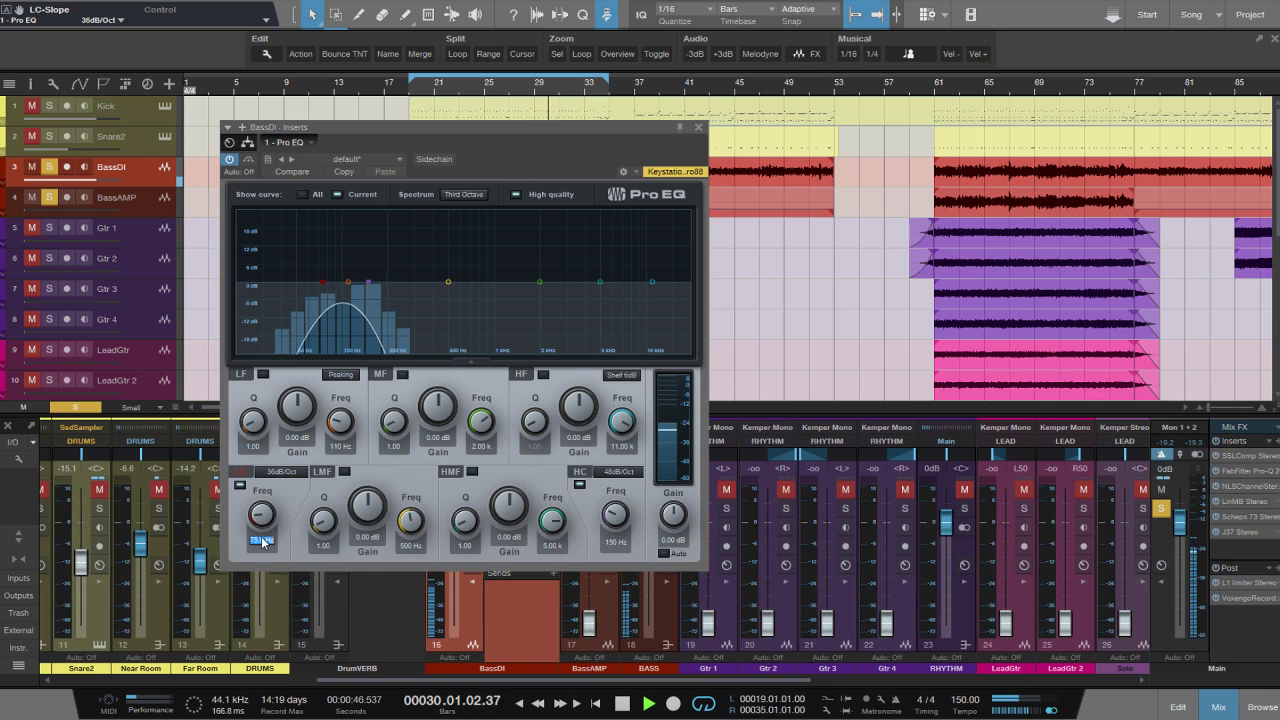
text(70)
key(Return)
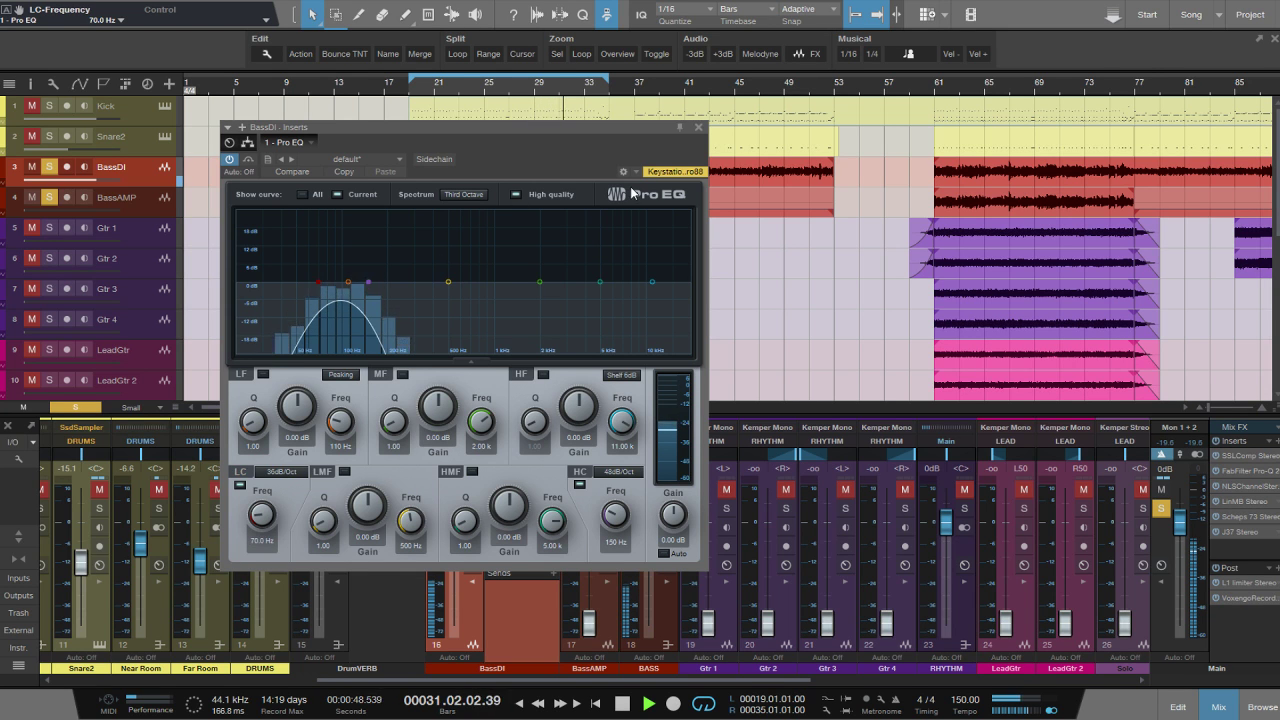
click(681, 129)
Clear the effects browser search and add the CLA-2A Mono compressor after the Pro EQ on BassDI.
key(F5)
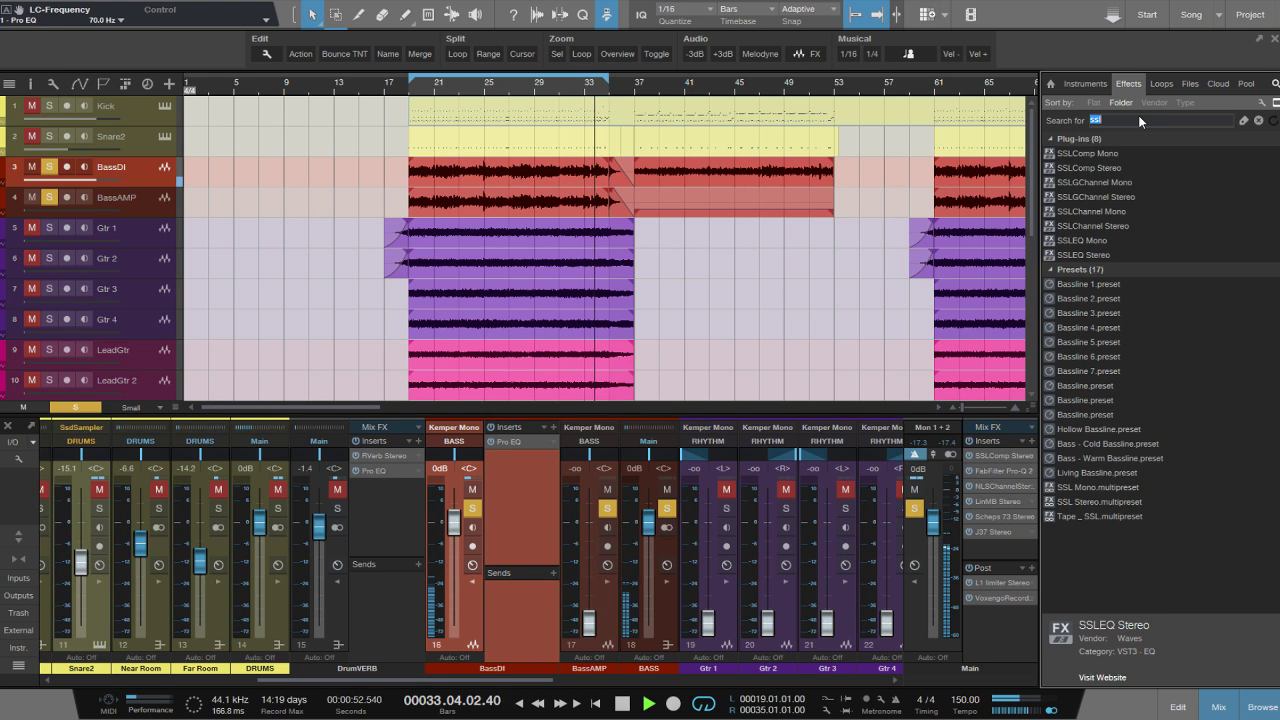
key(BackSpace)
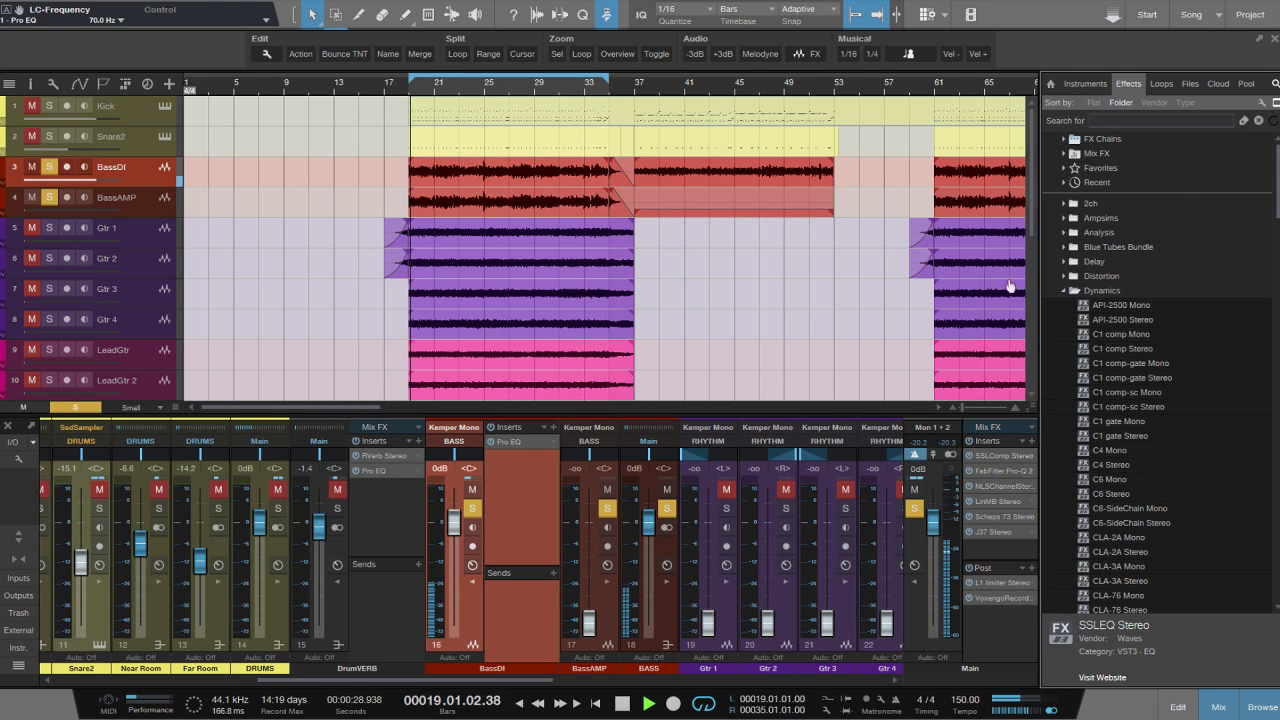
scroll(1226, 428, down, 3)
drag(1120, 406, 520, 457)
mouse_move(572, 268)
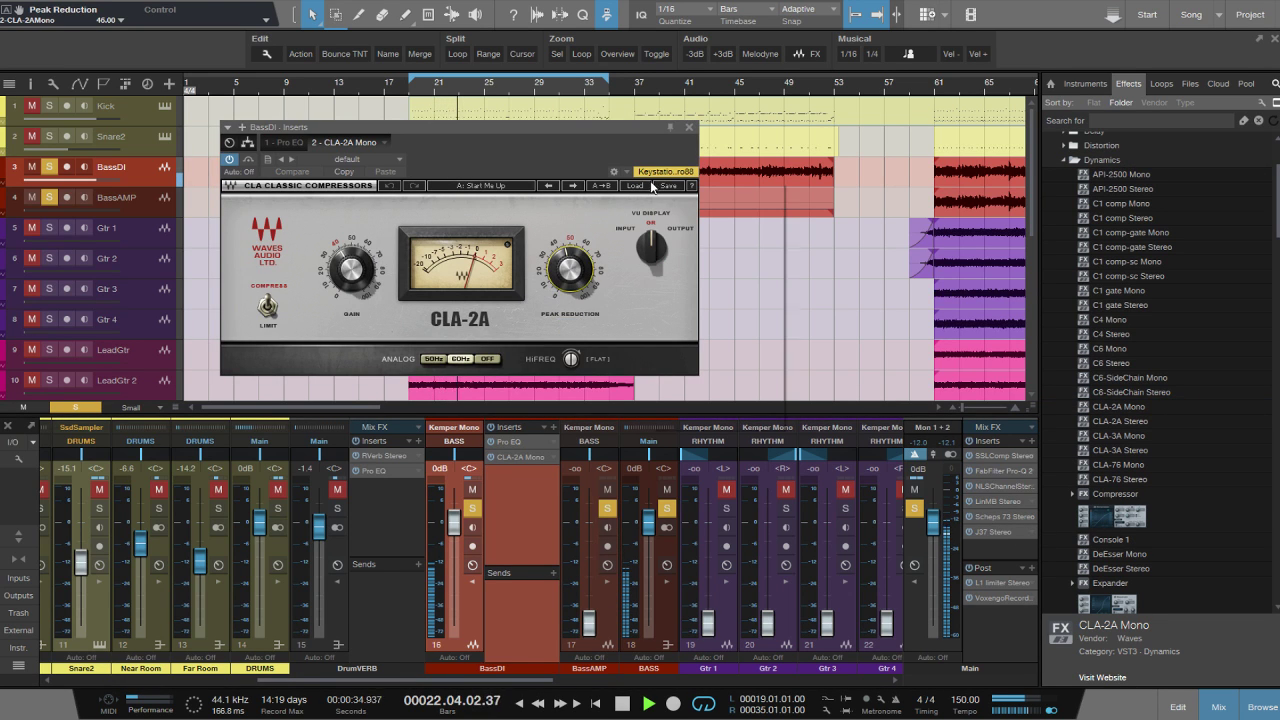
Load the CLA-2A's Bass factory preset, turn its analog modelling off and set Peak Reduction to about 60.92.
click(640, 186)
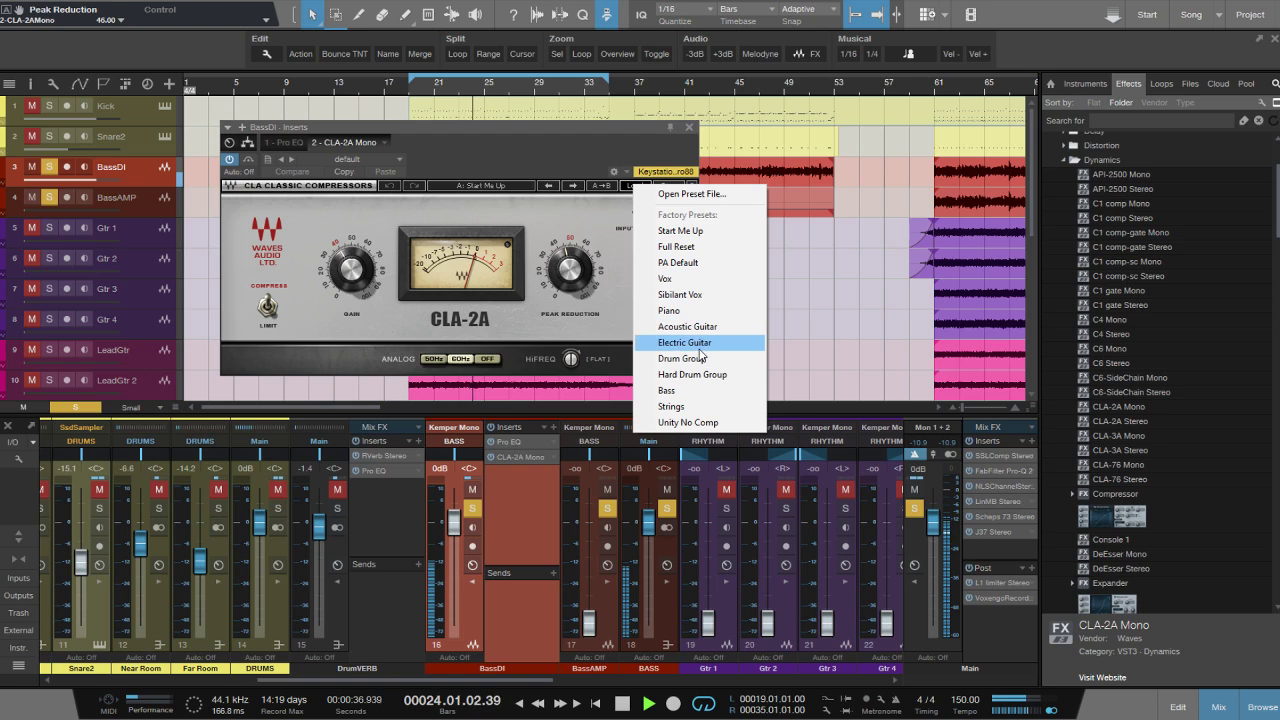
click(668, 390)
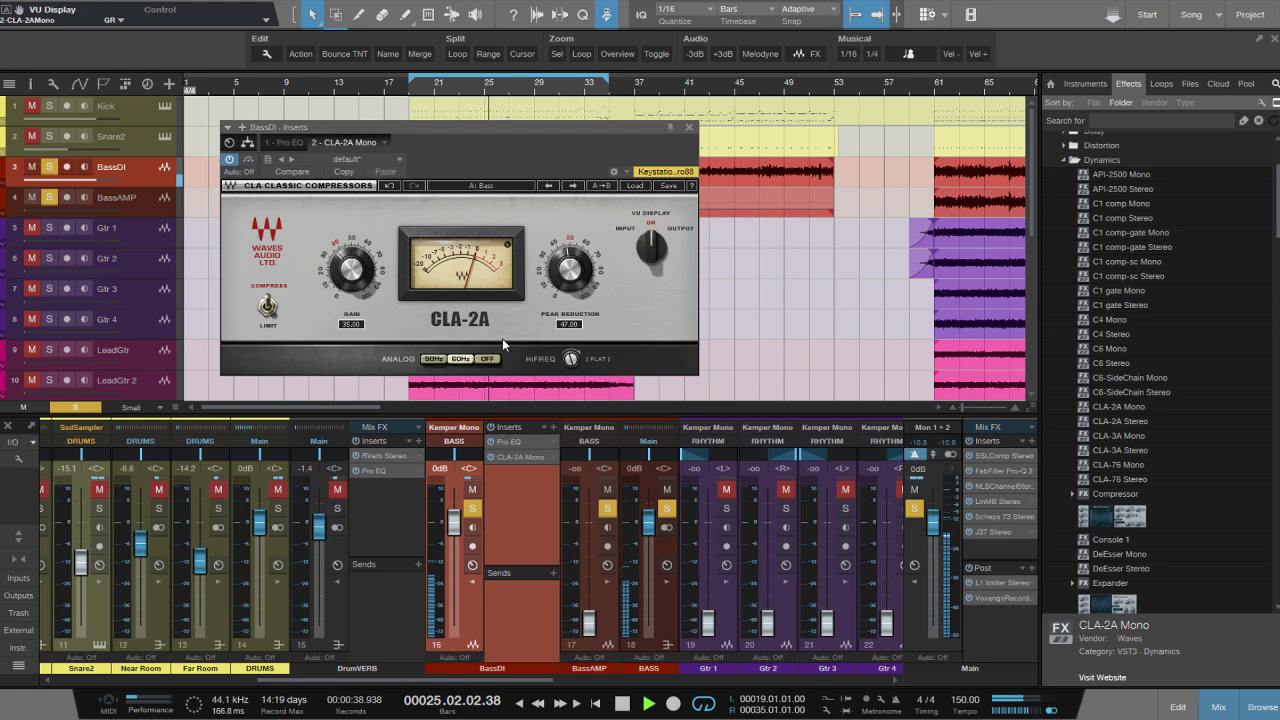
click(487, 358)
click(569, 268)
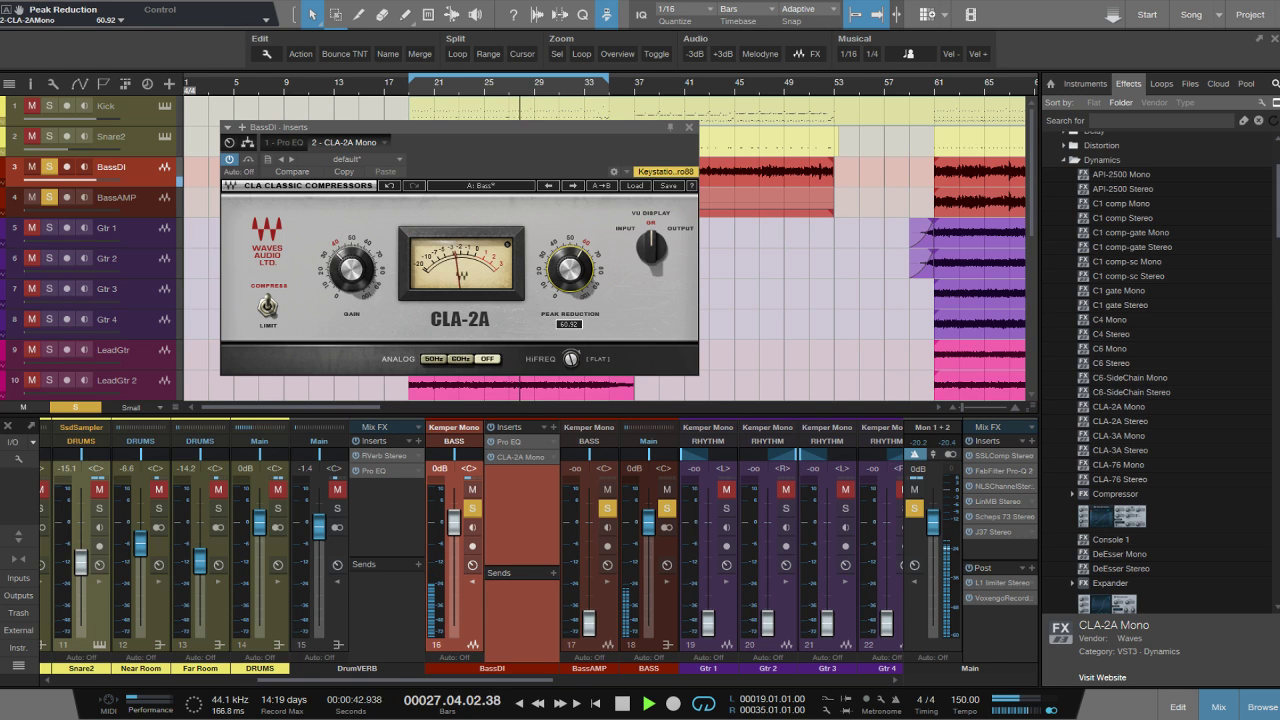
click(688, 129)
Add CLA-3A Mono after the CLA-2A on BassDI, with analog modelling off and Peak Reduction at about 7.69.
drag(1120, 435, 520, 471)
click(439, 396)
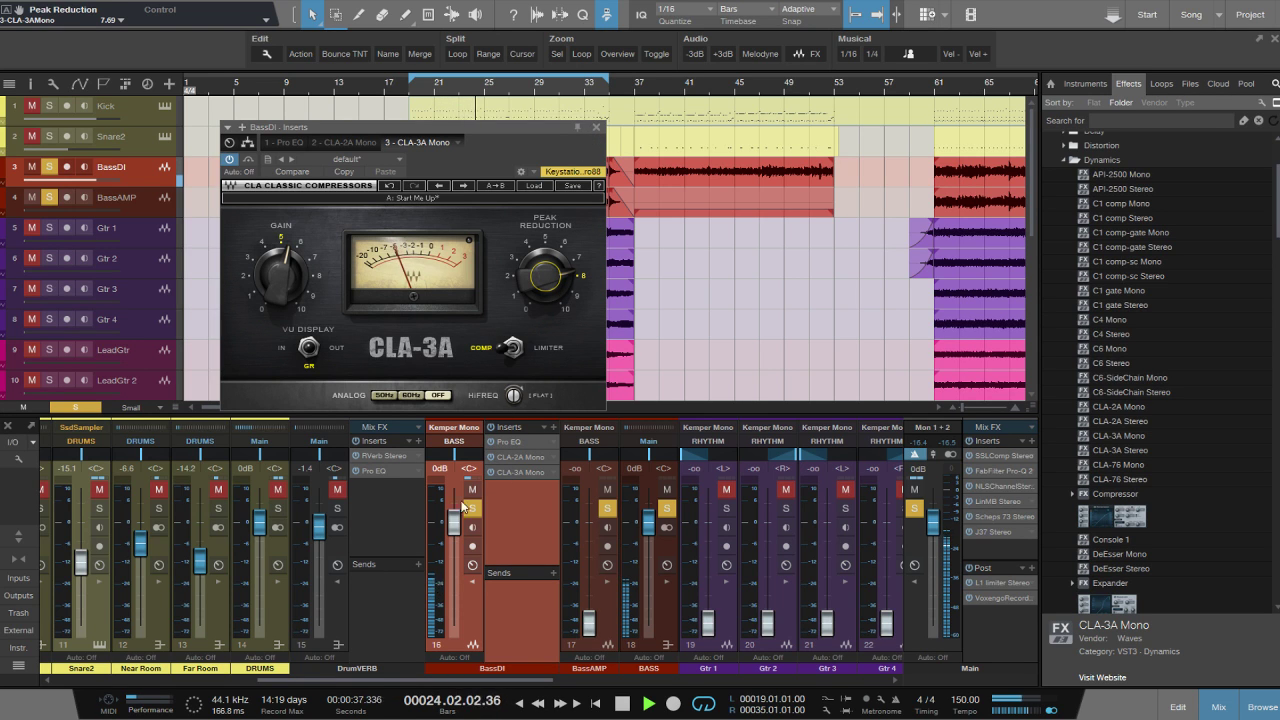
click(596, 130)
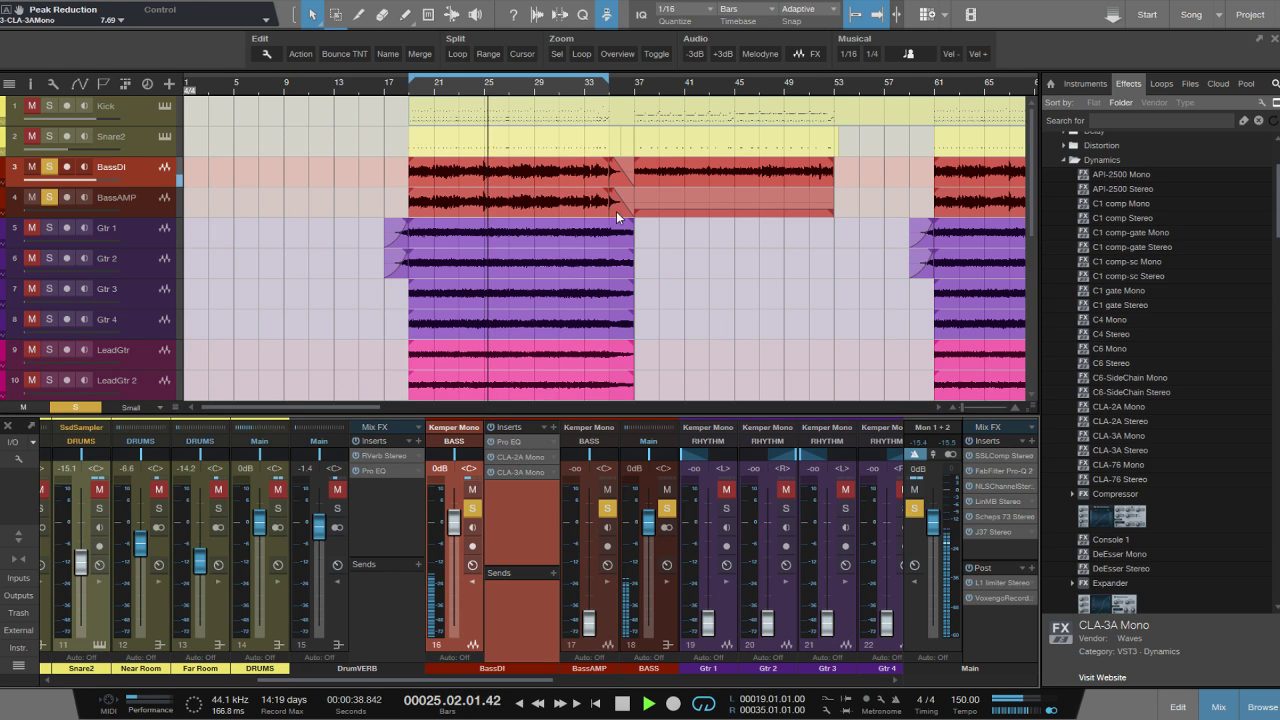
Raise the BassAMP volume to about -19.2 dB and insert a Pro EQ on that channel.
double_click(522, 530)
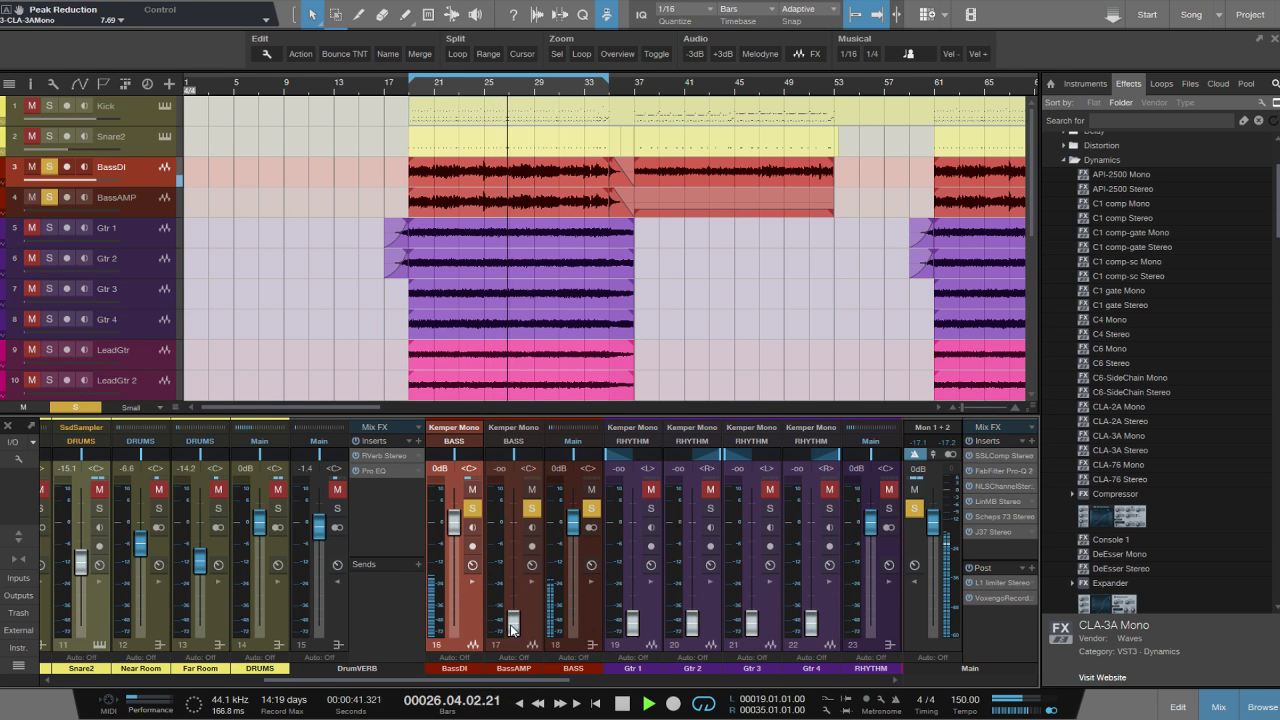
drag(511, 628, 511, 575)
click(614, 427)
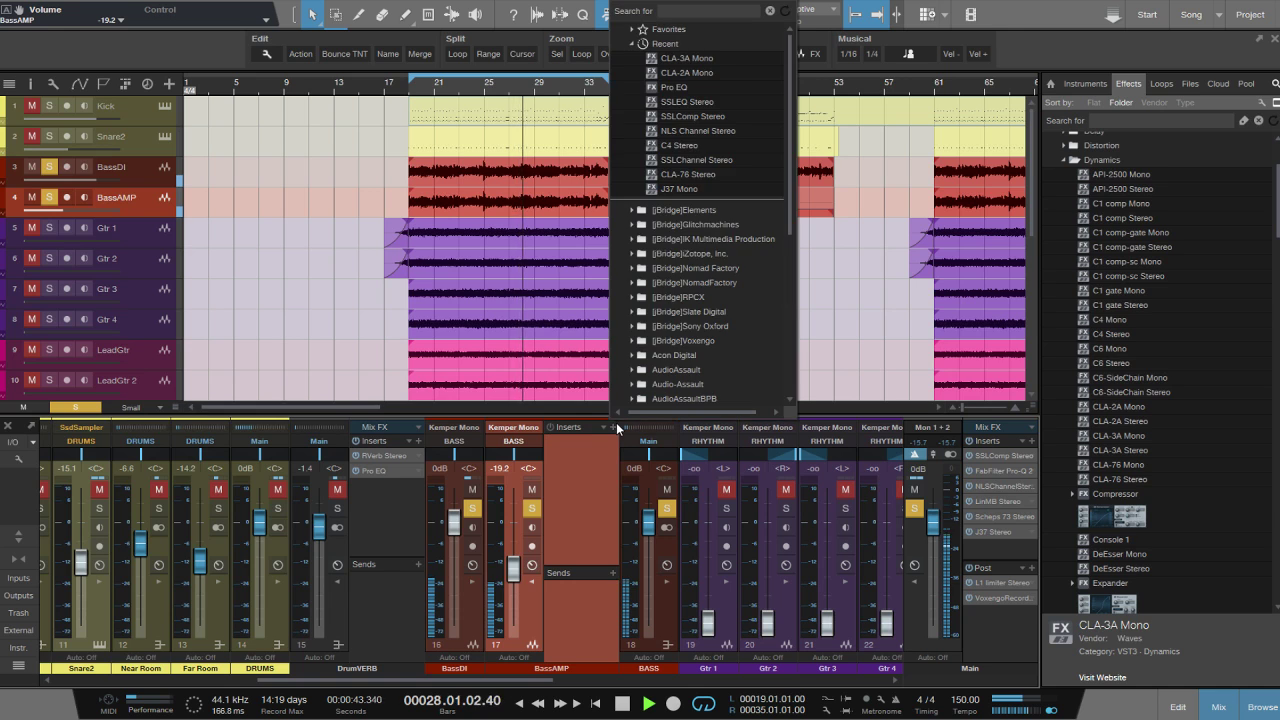
click(674, 87)
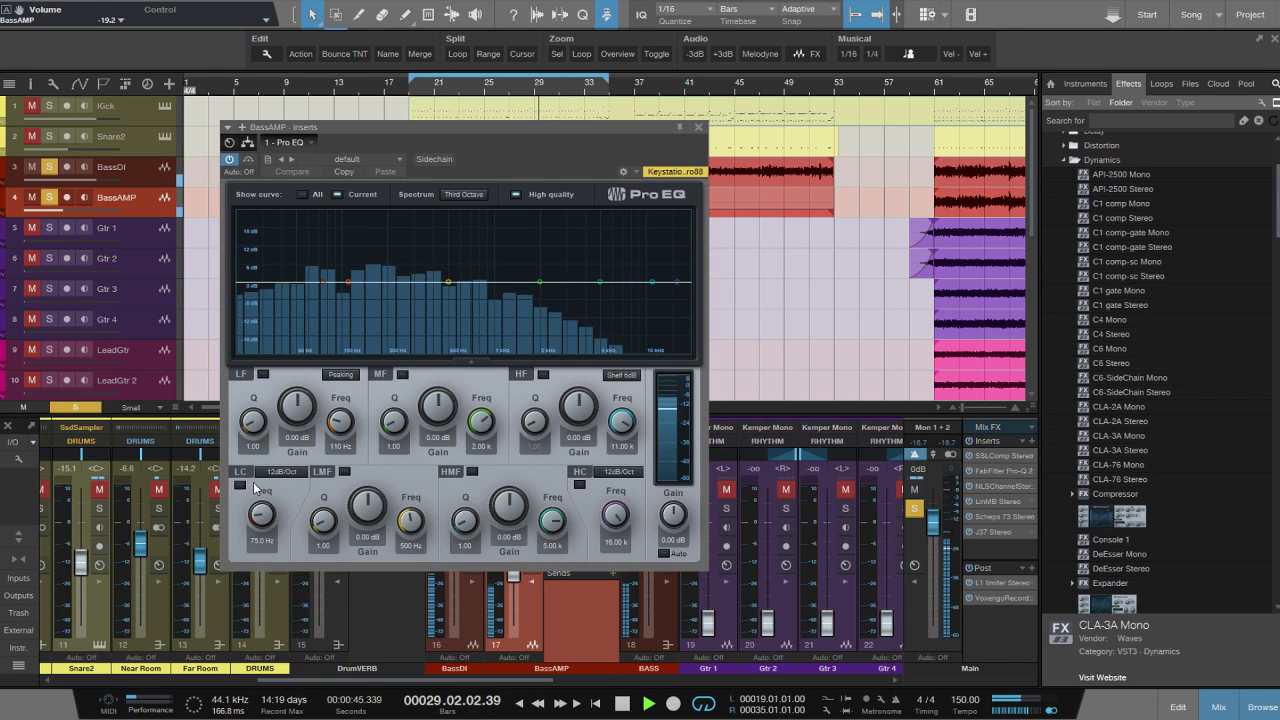
Enable the BassAMP Pro EQ's low cut with a 36 dB/Oct slope at 500 Hz, and close the plug-in.
click(239, 485)
click(280, 471)
click(268, 540)
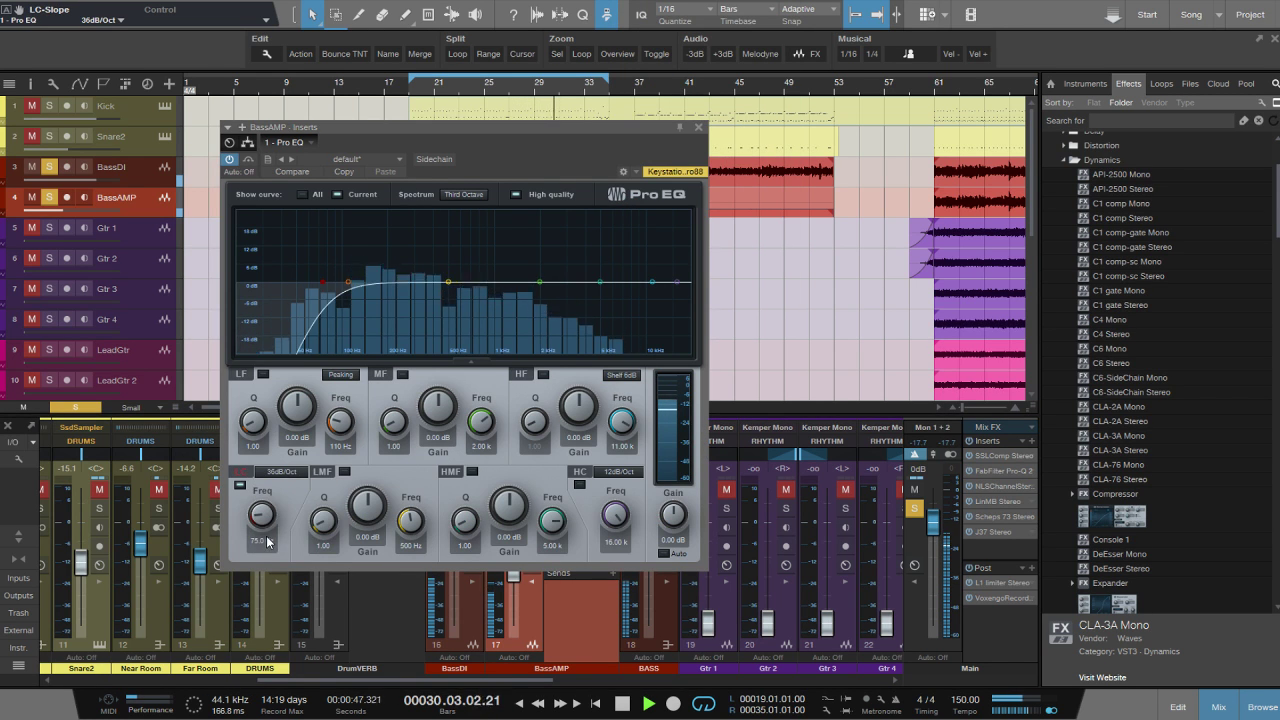
click(261, 541)
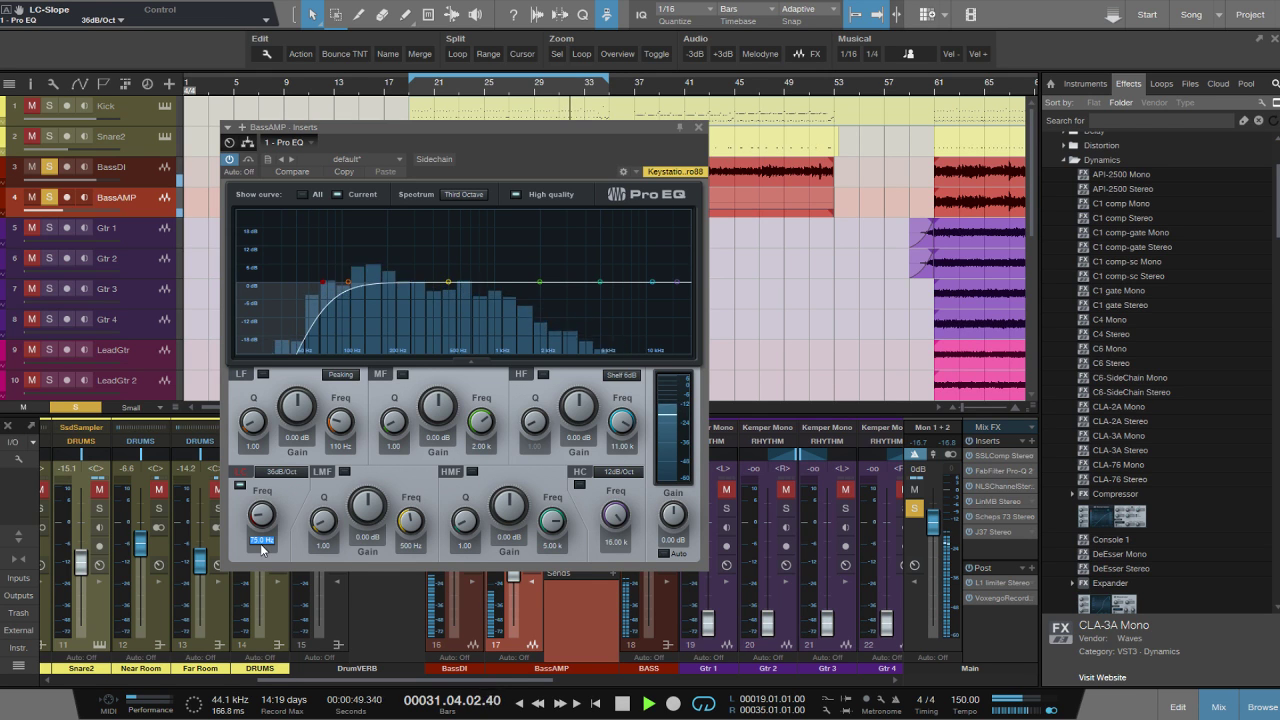
text(500)
key(Return)
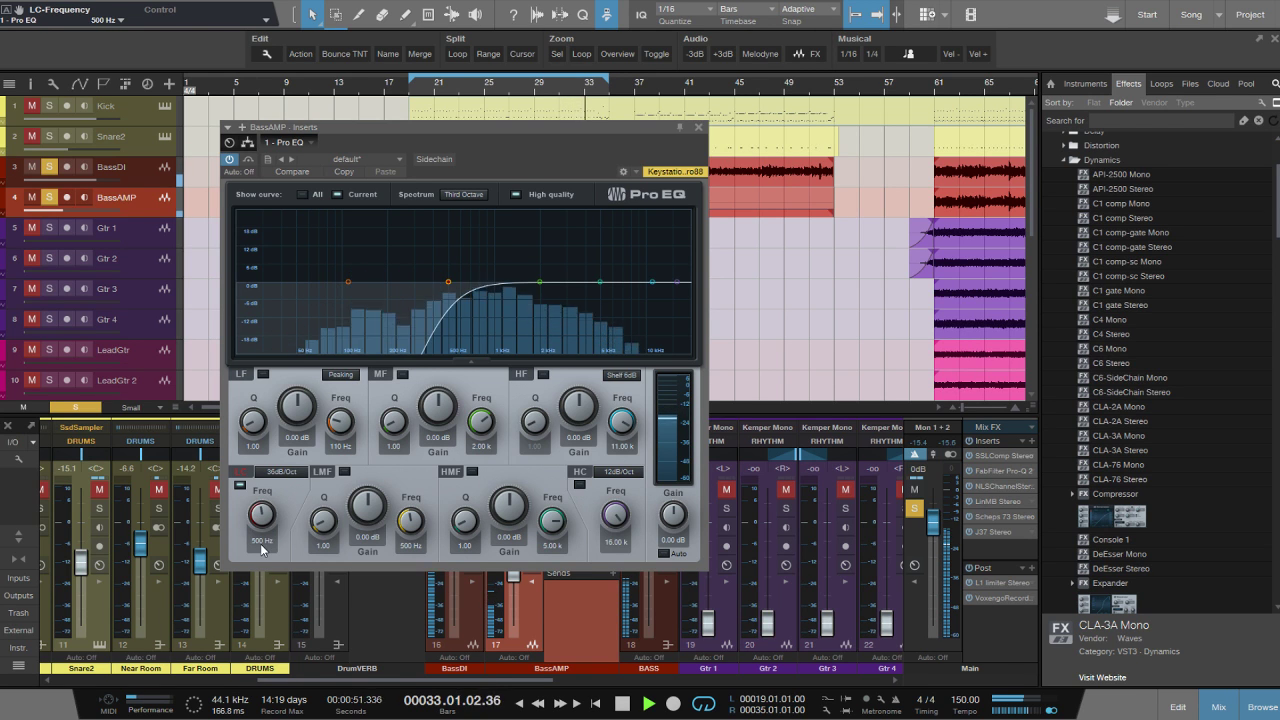
click(698, 128)
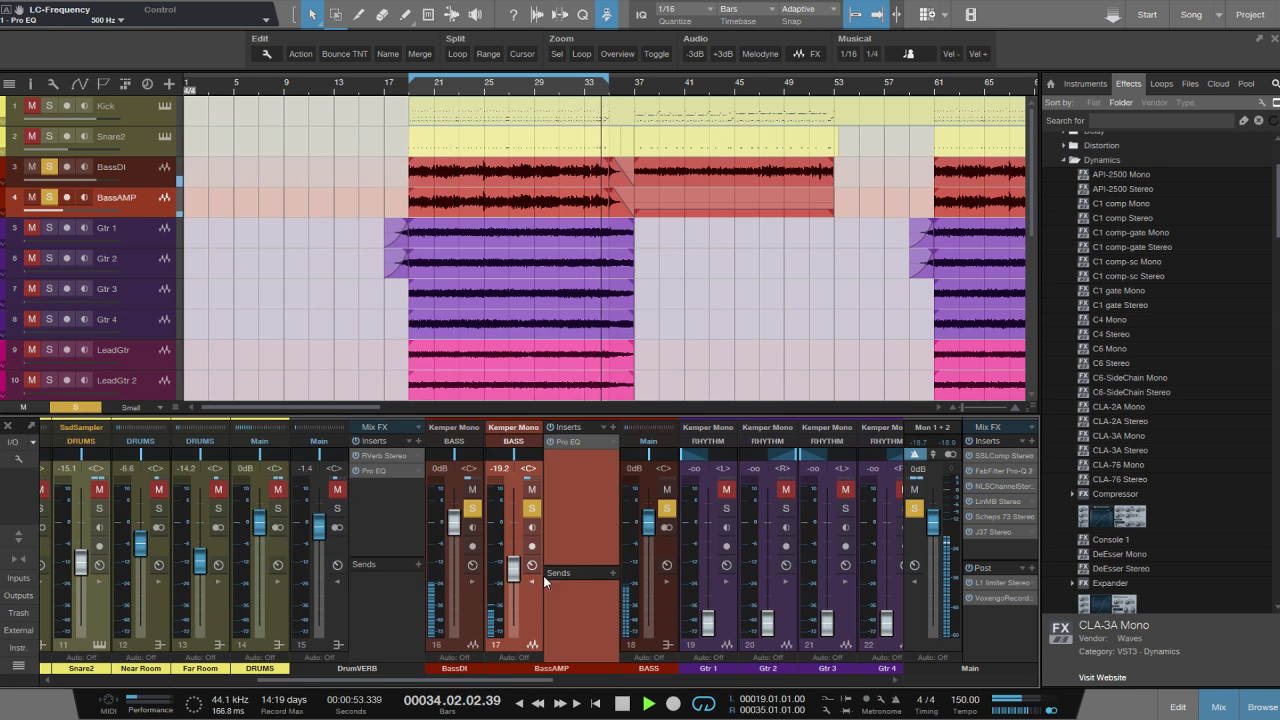
Reset the BassAMP volume to 0 dB and add Ampire from the Distortion effects to the channel.
alt+click(513, 572)
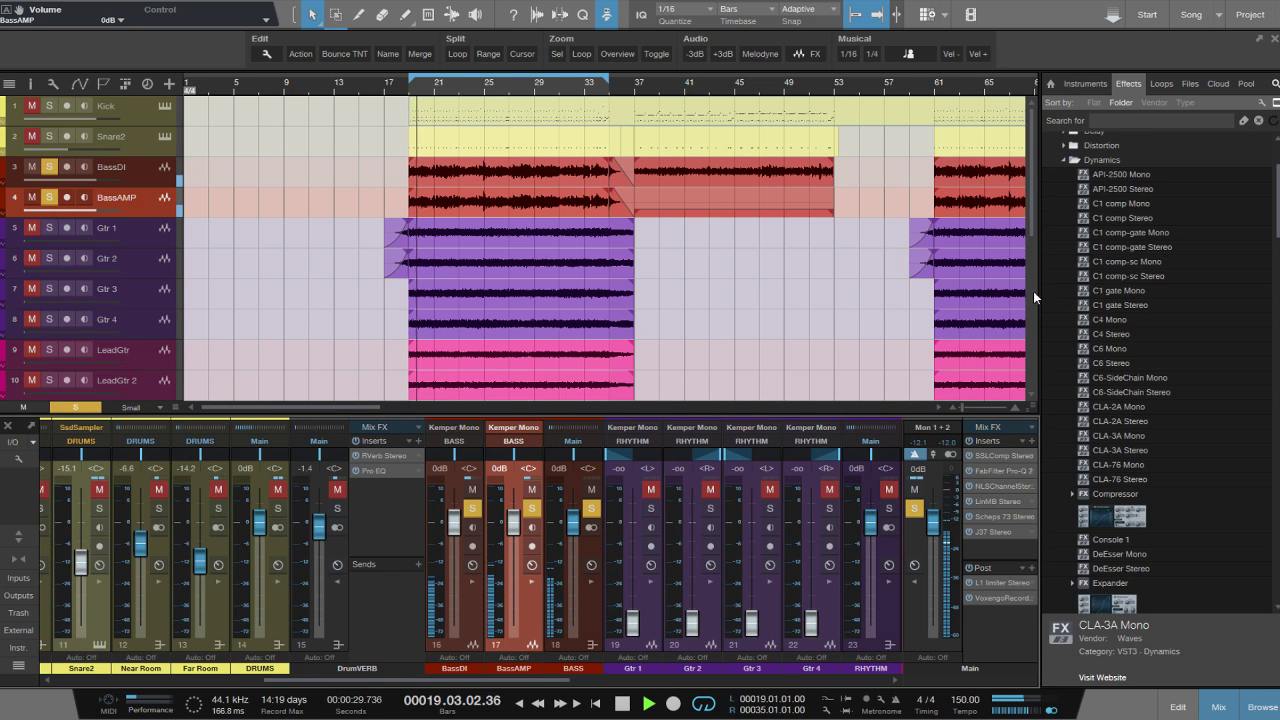
scroll(1113, 278, up, 3)
click(1064, 290)
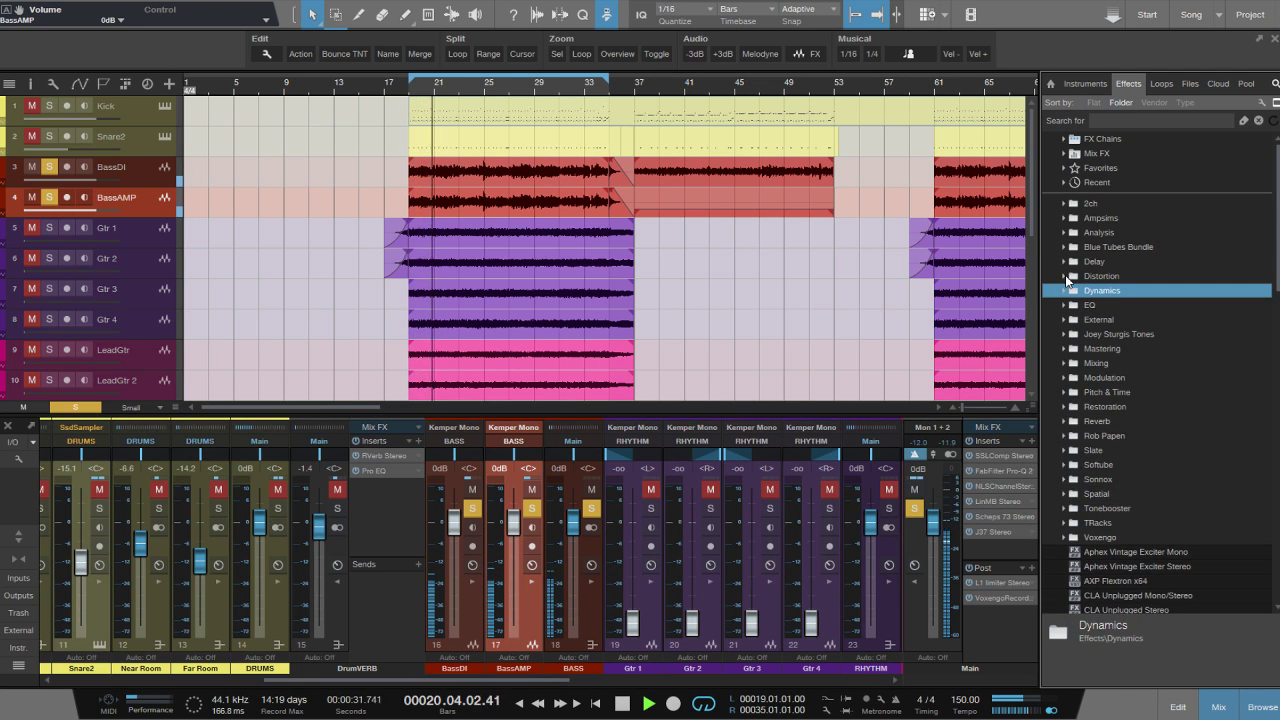
click(1064, 276)
drag(1105, 290, 531, 614)
Audition Ampire presets on BassAMP, including Oldish Bender, Clean Chorus and Brett Linski.
click(343, 163)
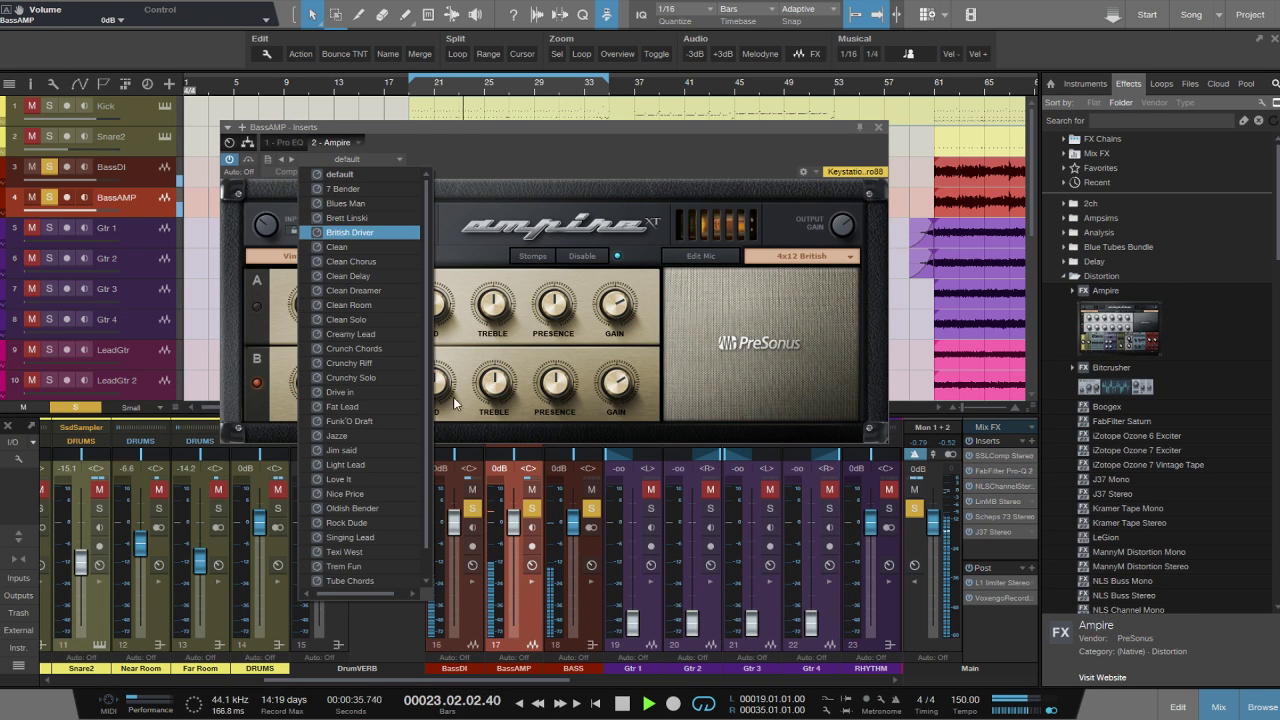
scroll(405, 313, down, 1)
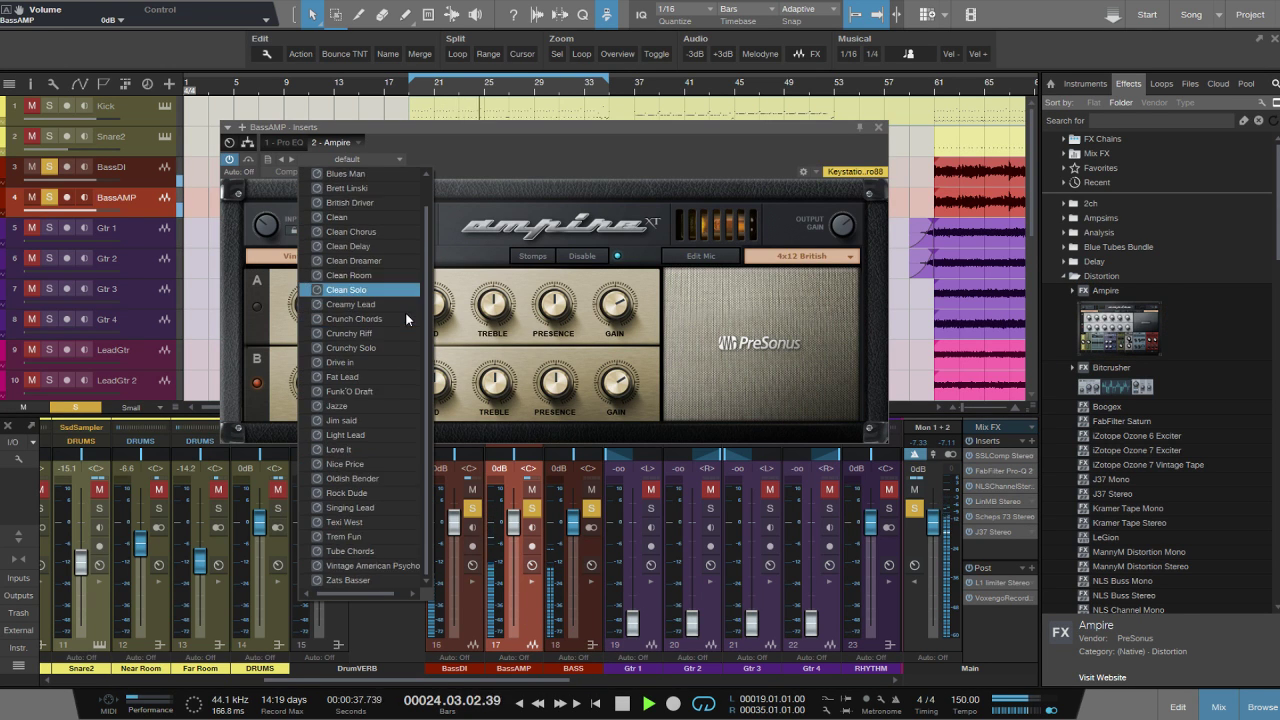
scroll(405, 313, up, 1)
scroll(407, 318, down, 1)
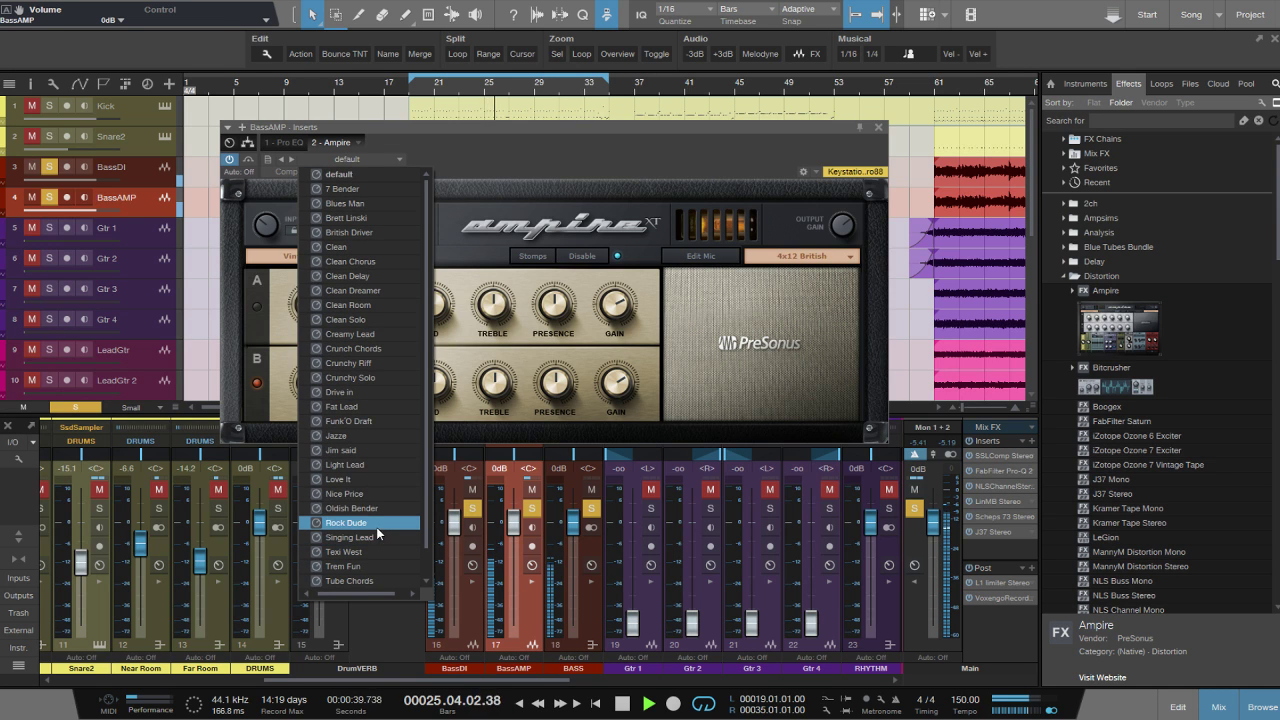
click(378, 510)
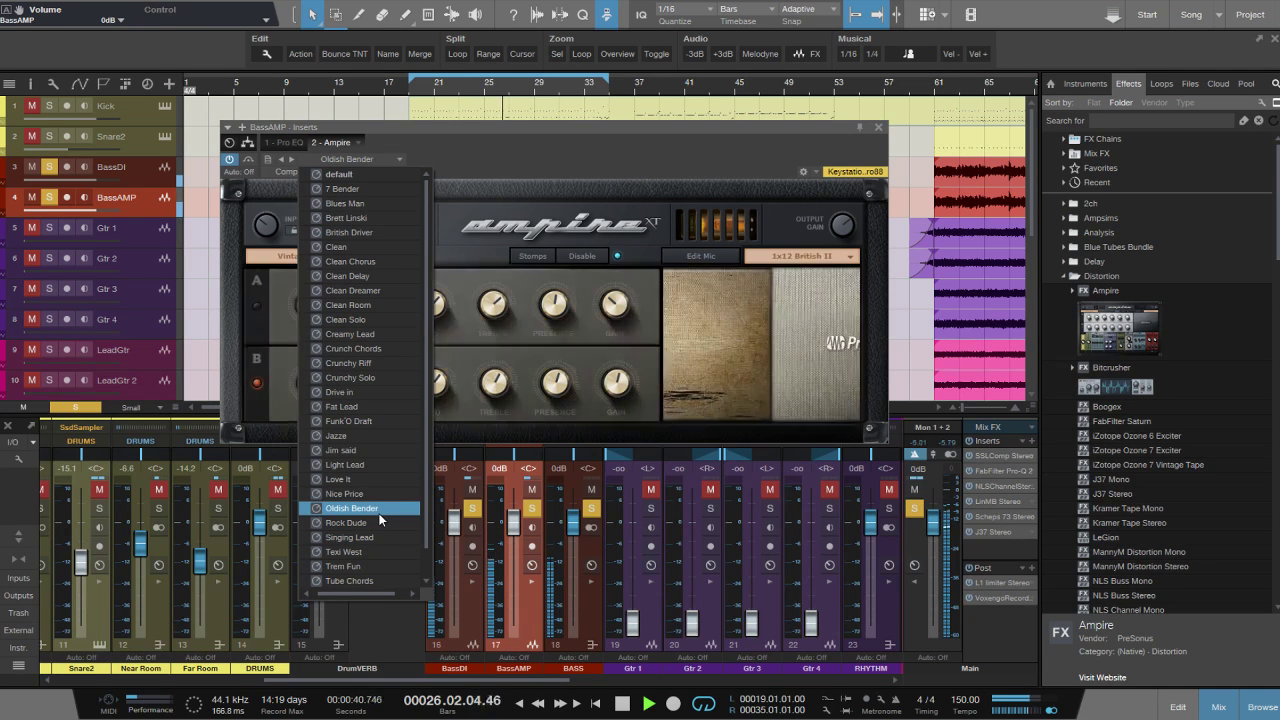
click(384, 273)
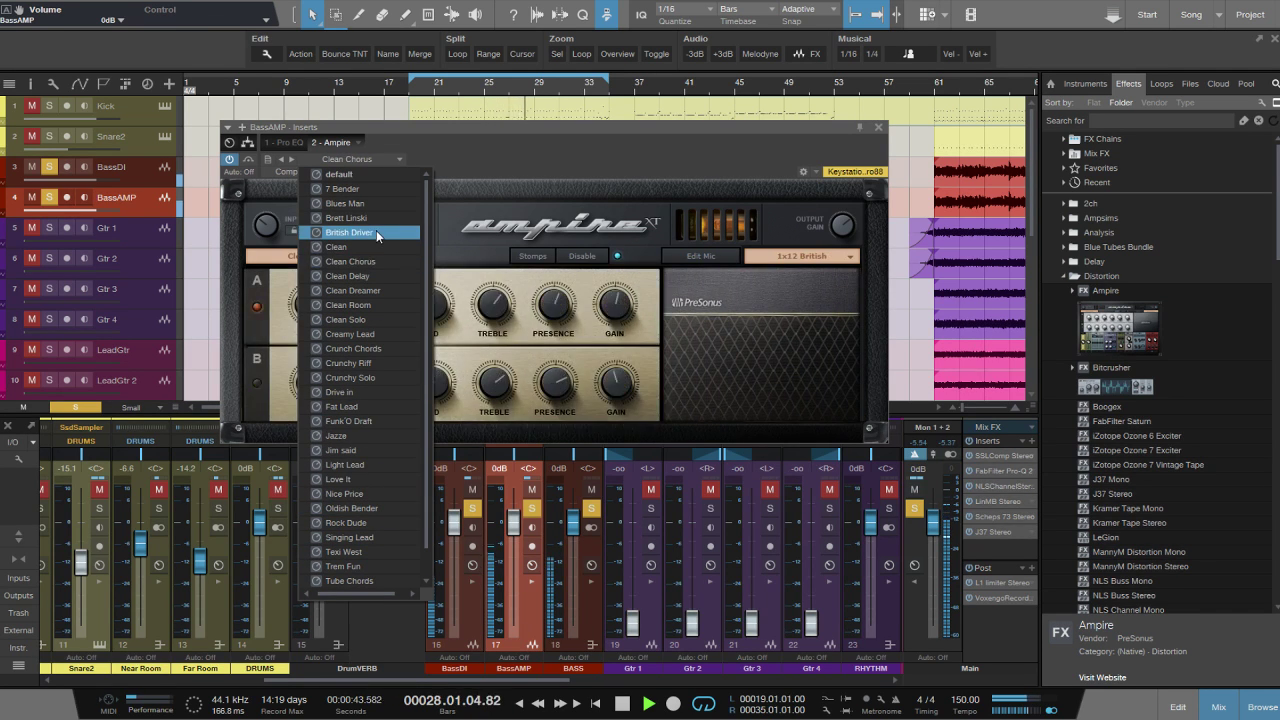
click(377, 218)
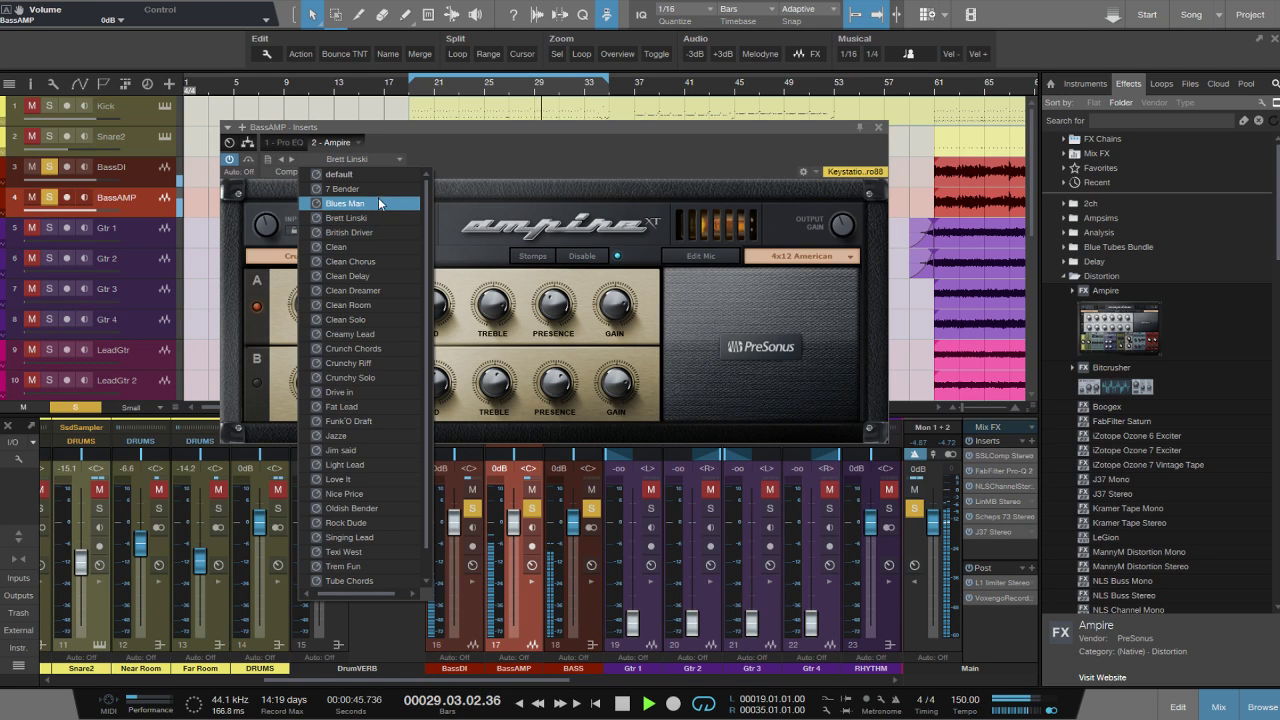
Audition more Ampire presets on BassAMP, including Crunch Chords, Oldish Bender, Texi West and Zats Basser, and close the plug-in.
click(350, 334)
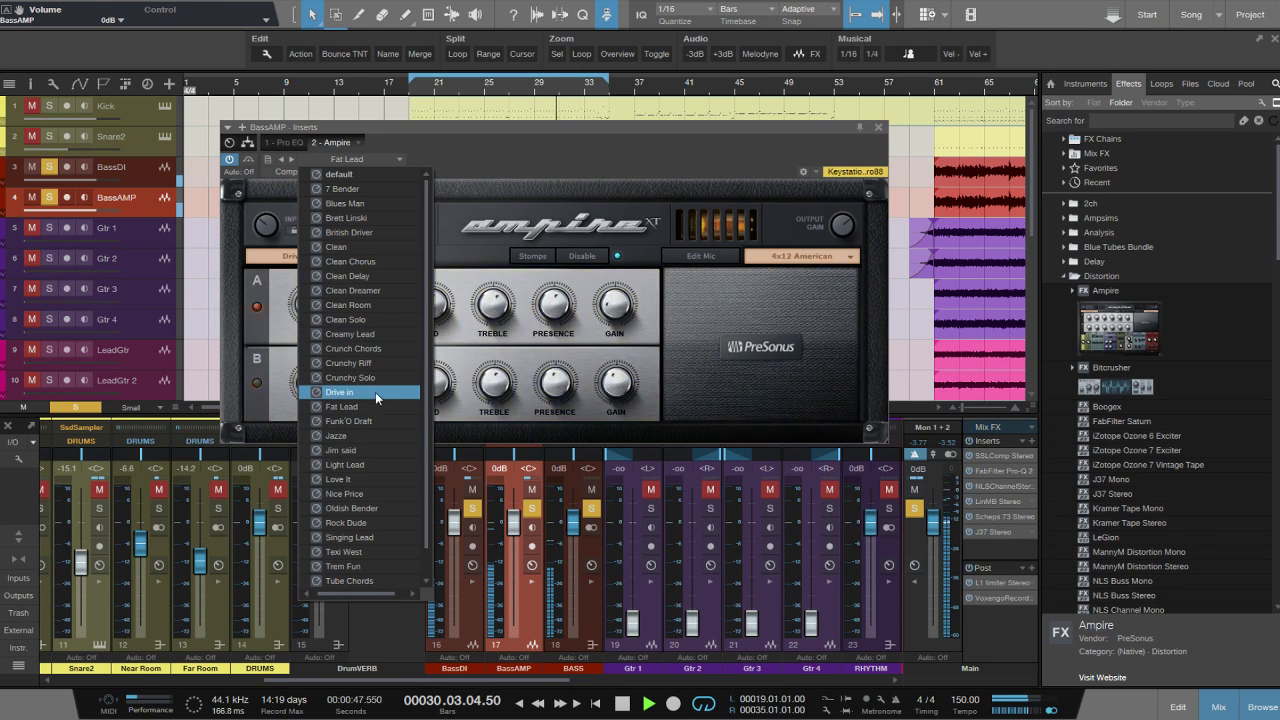
click(376, 379)
click(379, 364)
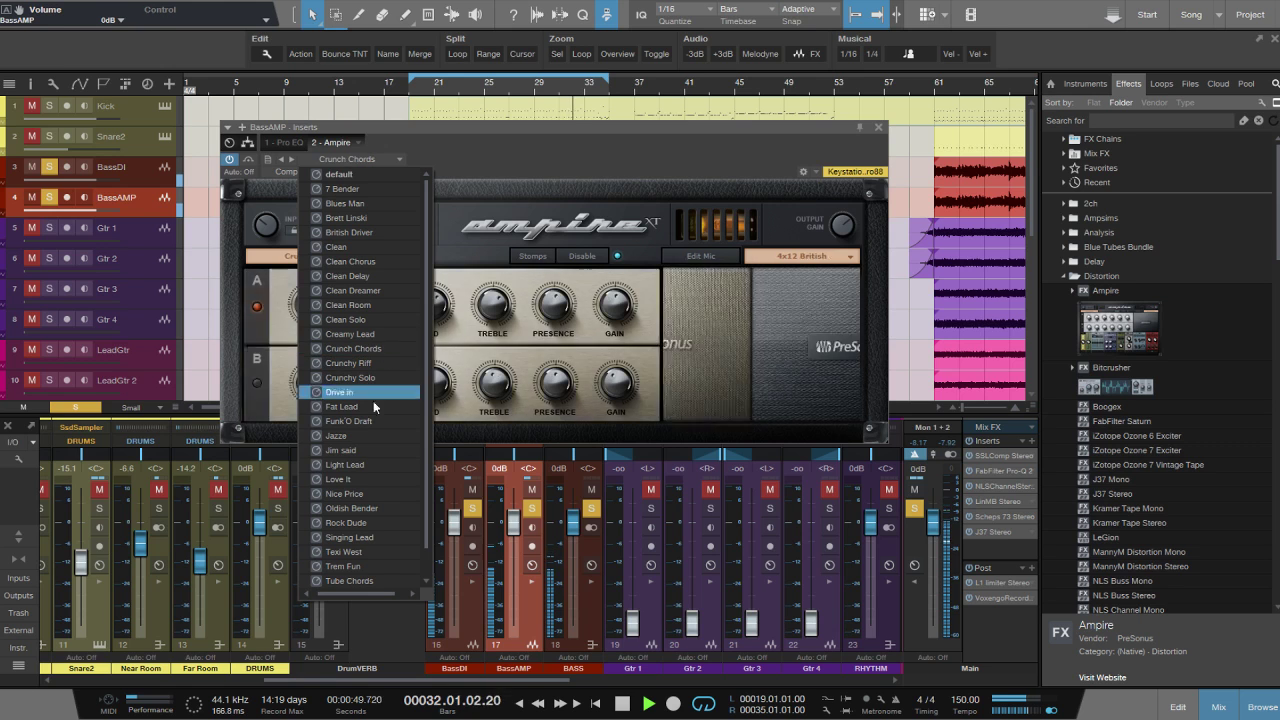
click(357, 449)
click(357, 479)
click(357, 508)
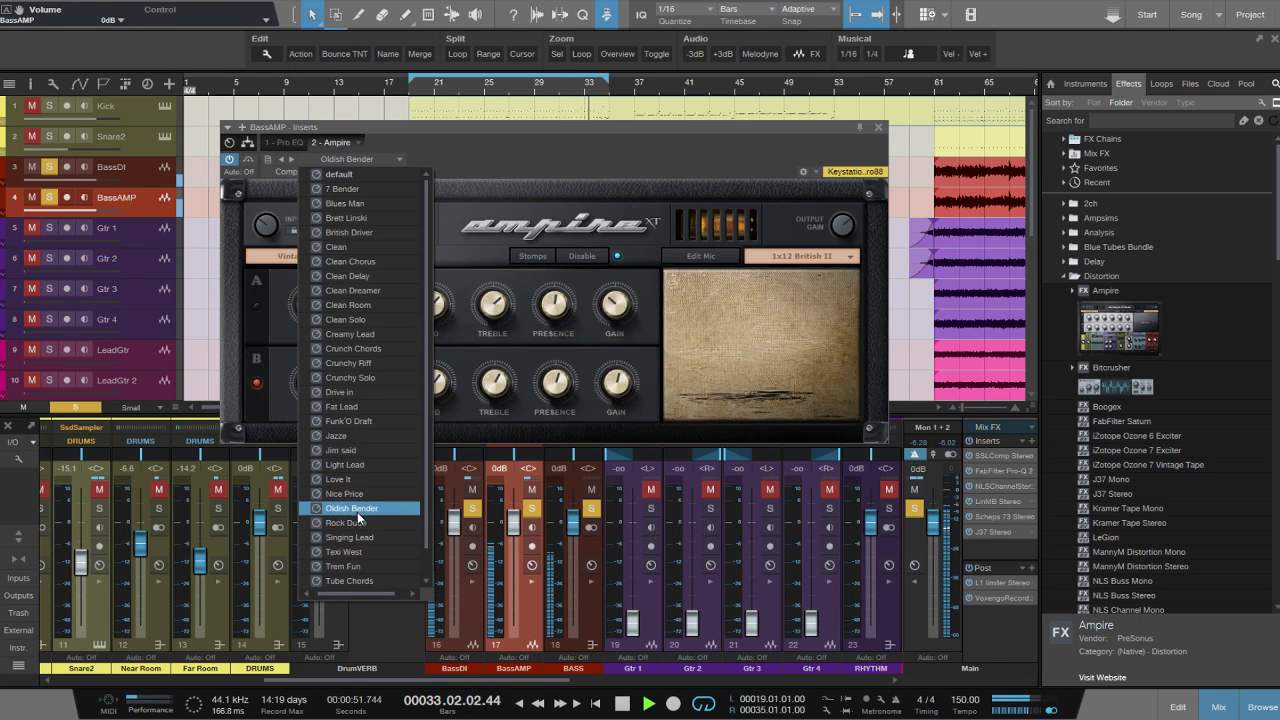
click(357, 523)
click(356, 539)
click(356, 551)
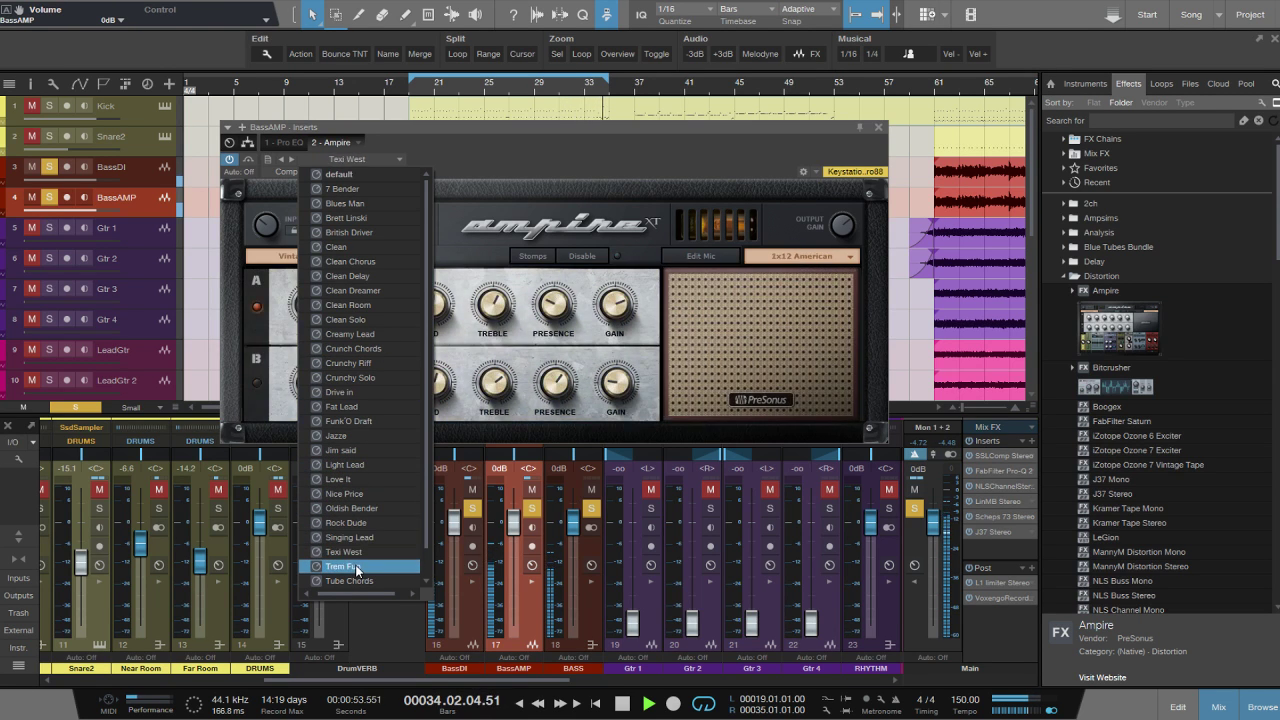
click(356, 567)
scroll(356, 574, down, 1)
click(354, 580)
scroll(390, 464, up, 1)
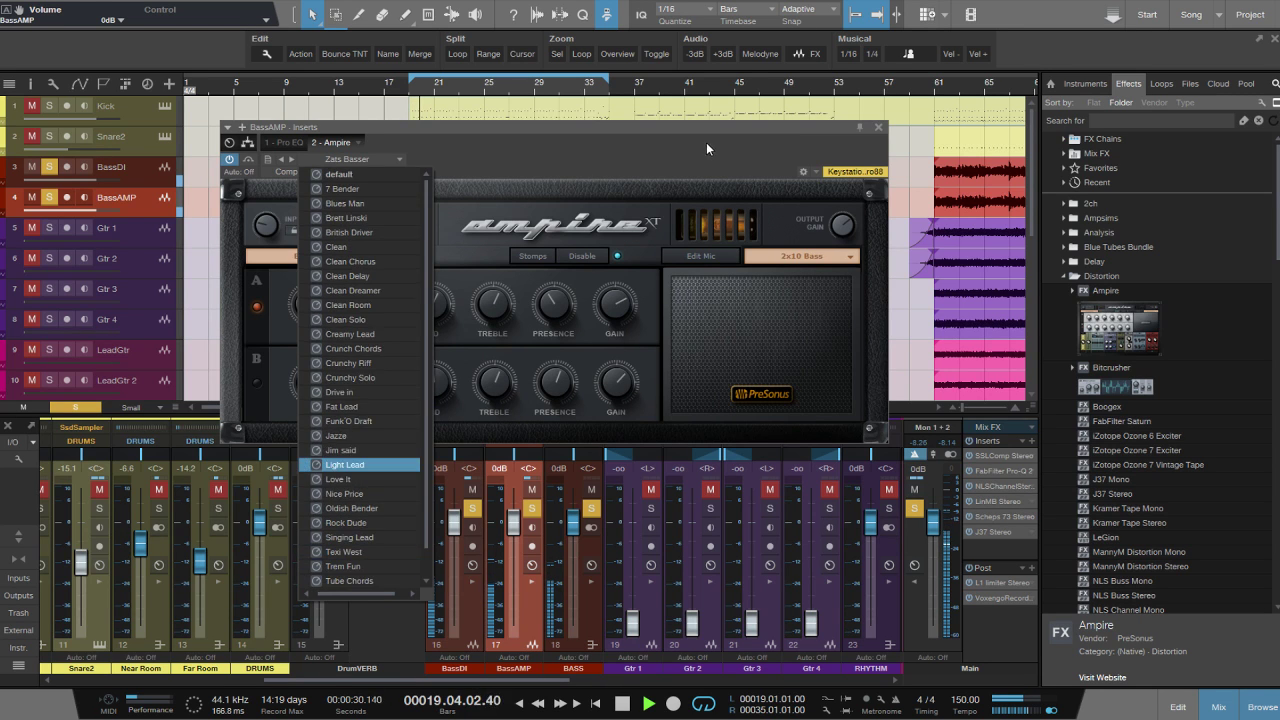
click(706, 142)
click(878, 127)
Insert the TSE_BOD_v2.0_x64 bass overdrive on the BassAMP channel and remove Ampire from its inserts.
click(1069, 275)
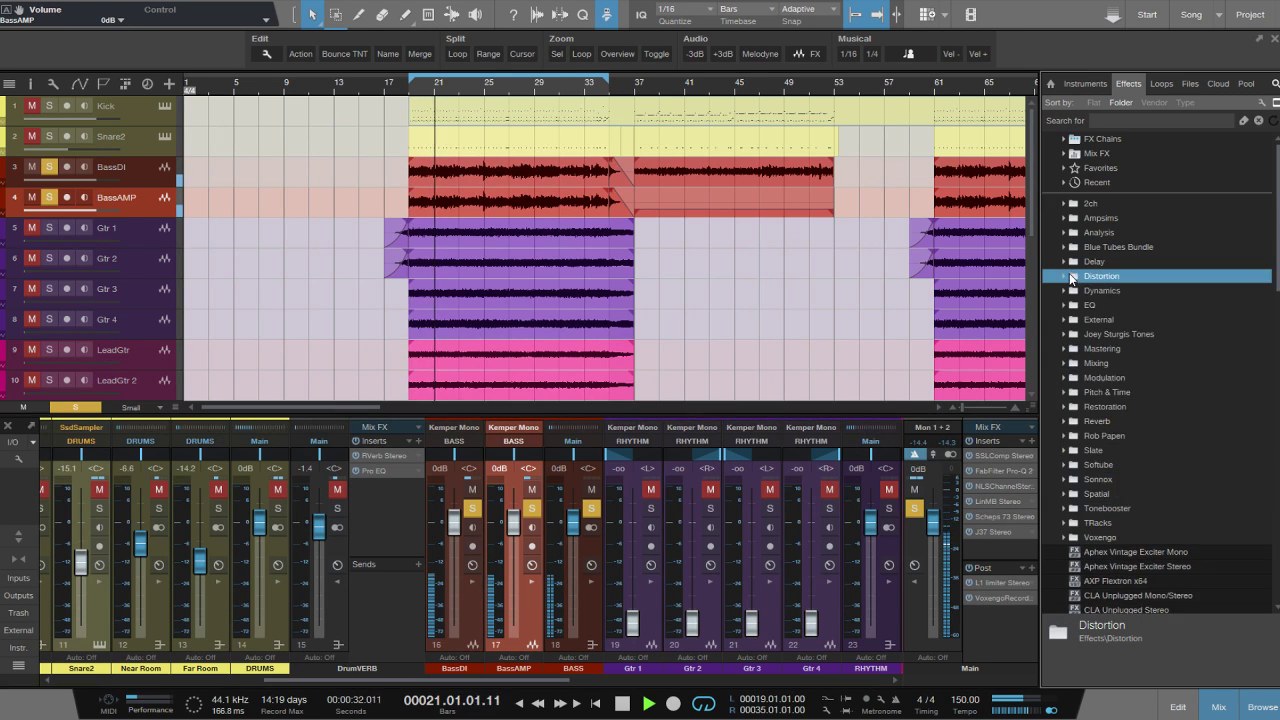
scroll(1125, 540, down, 15)
click(1125, 534)
click(1118, 577)
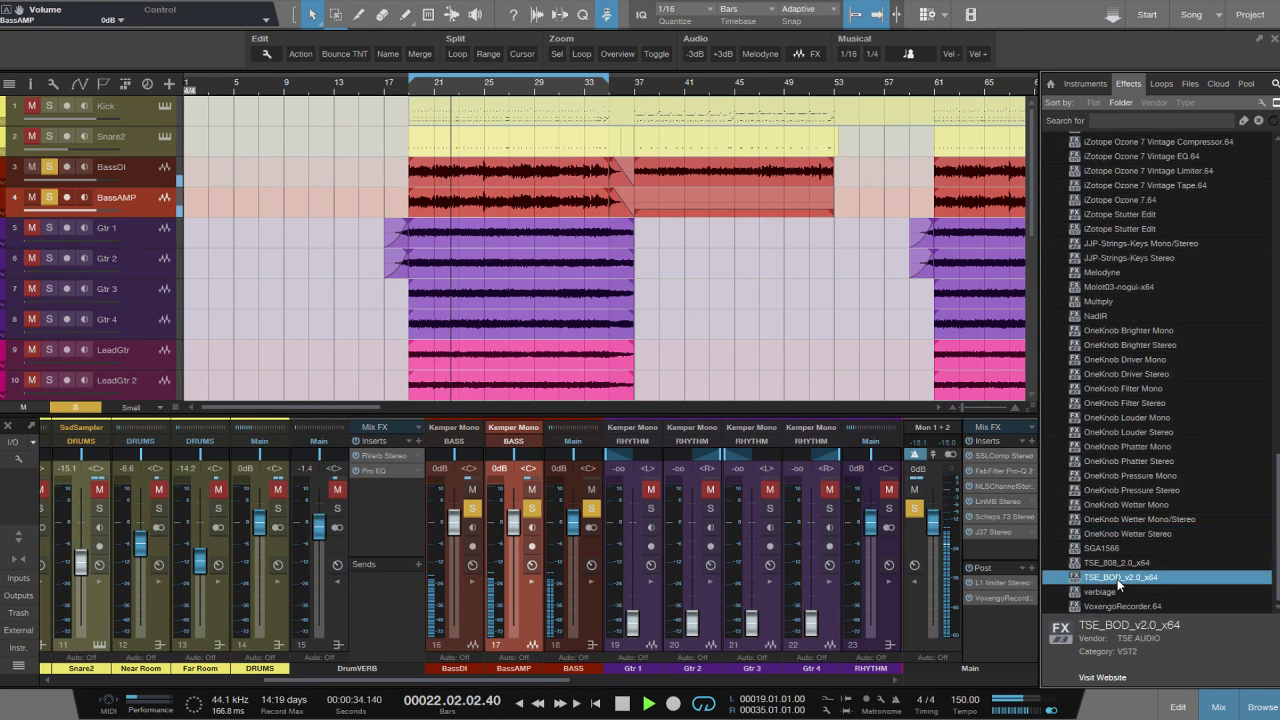
drag(1121, 574, 515, 625)
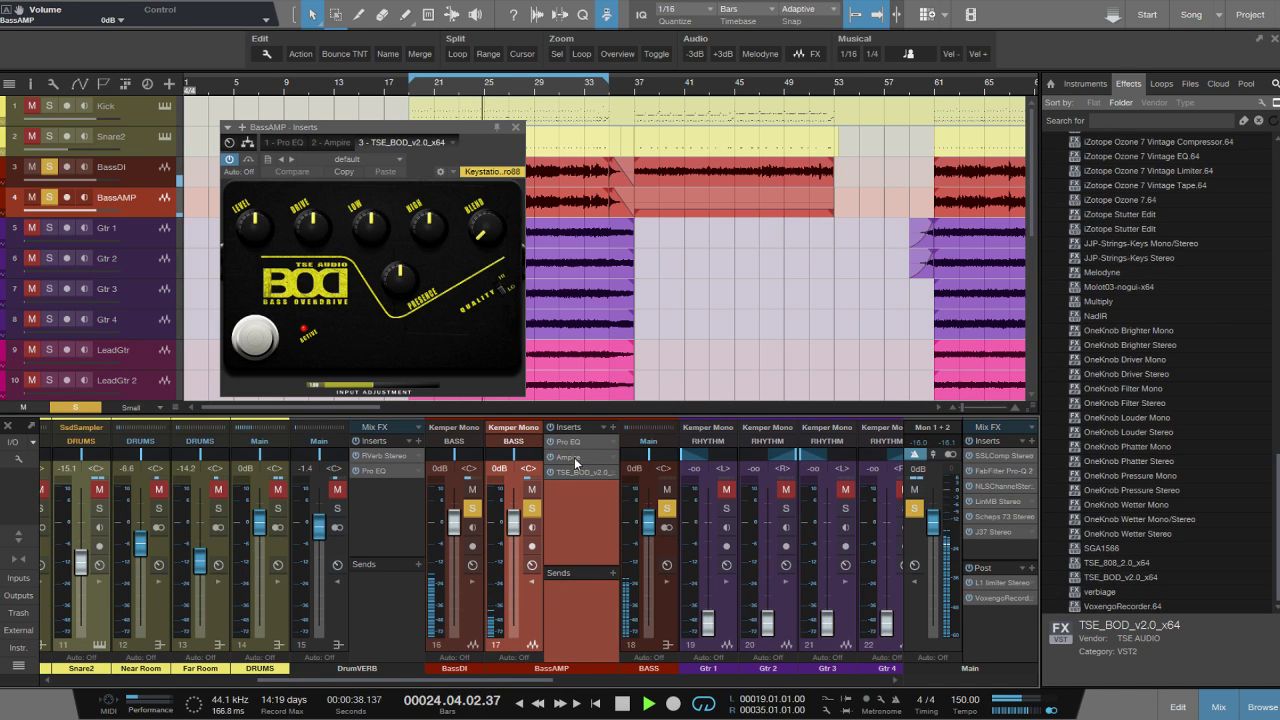
right_click(575, 463)
click(590, 578)
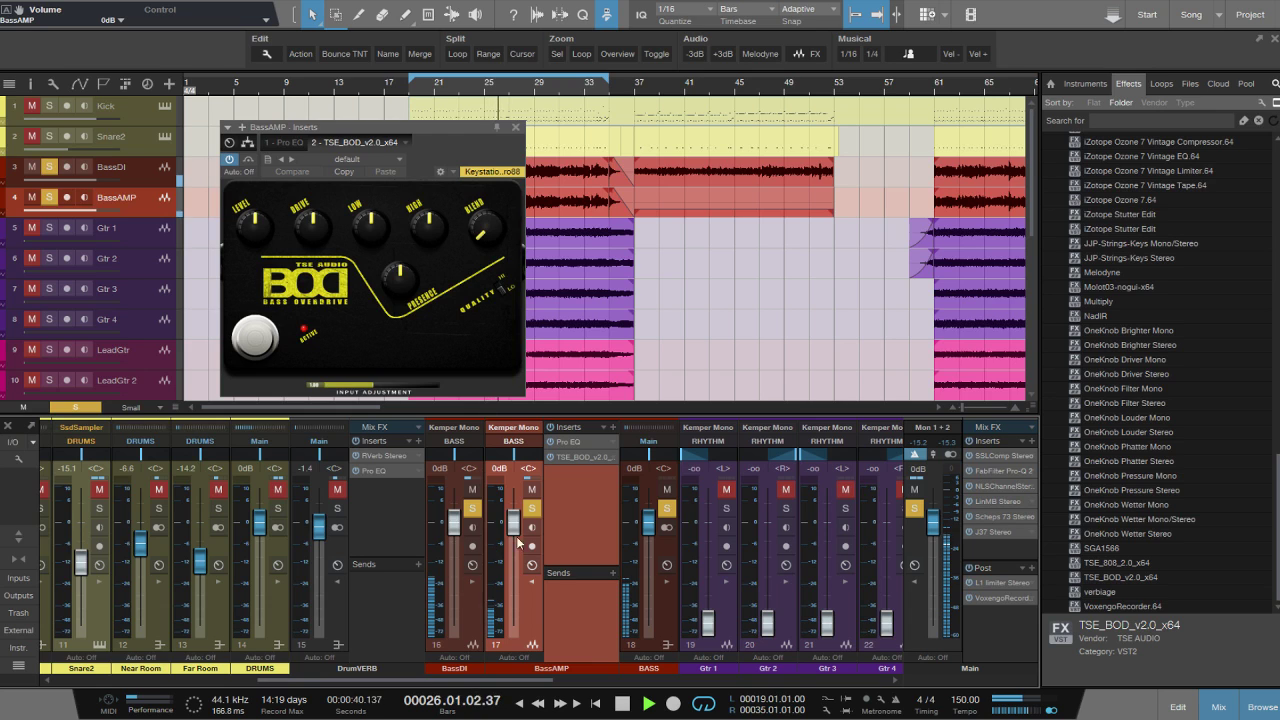
Set the TSE BOD's Level to about 8.2 and Presence to about 5.3, raise its Drive, and close the plug-in.
drag(284, 236, 285, 150)
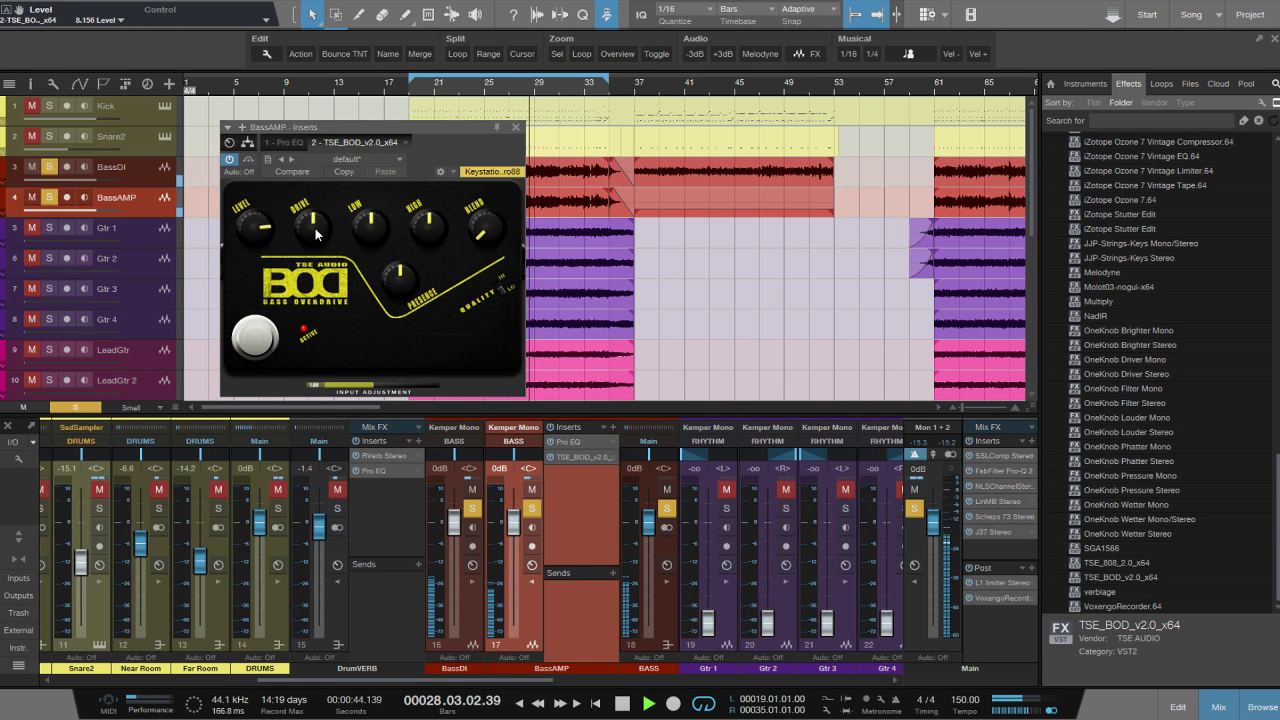
drag(315, 229, 337, 182)
drag(404, 277, 398, 298)
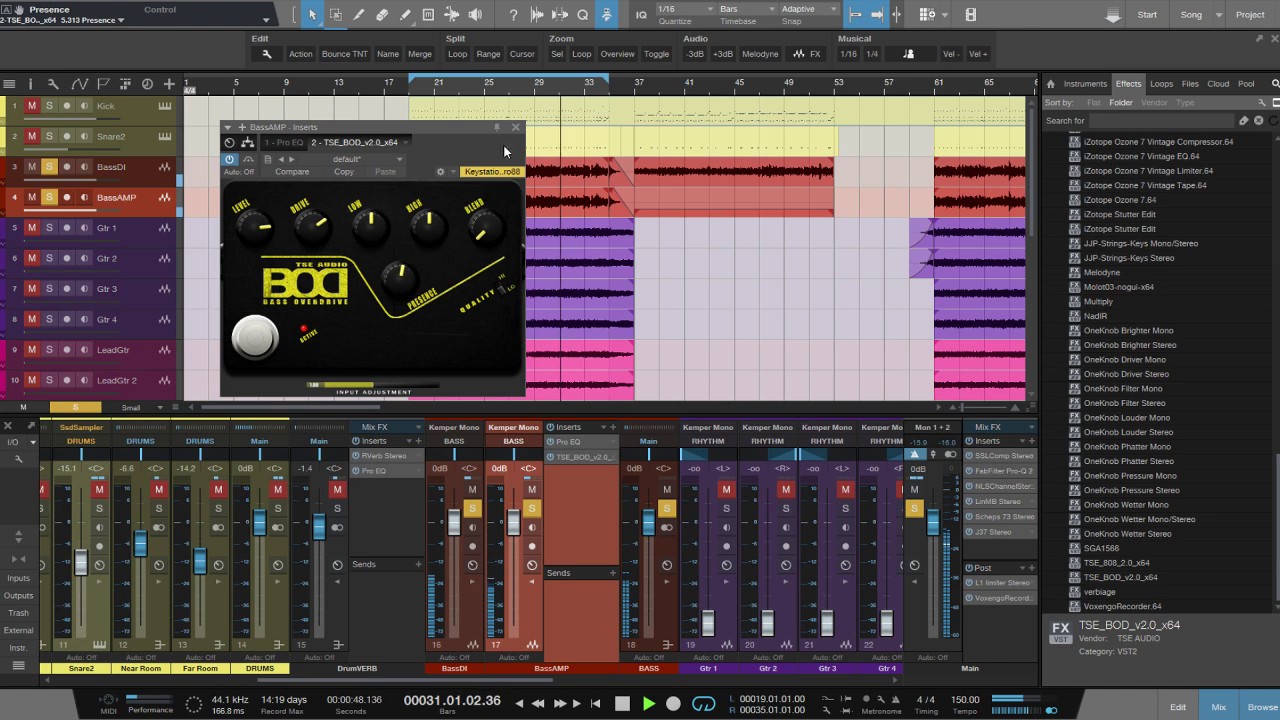
click(516, 127)
Lower the low cut frequency of the BassAMP Pro EQ to 250 Hz.
click(580, 444)
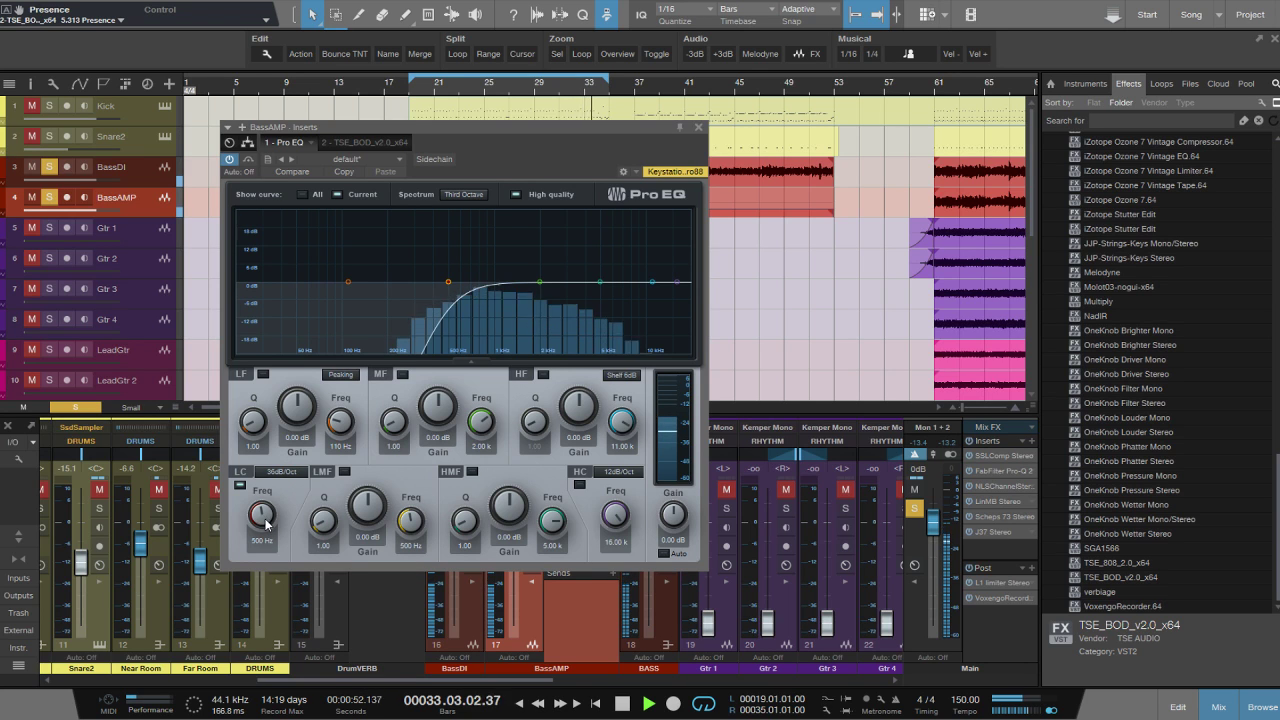
drag(266, 523, 261, 515)
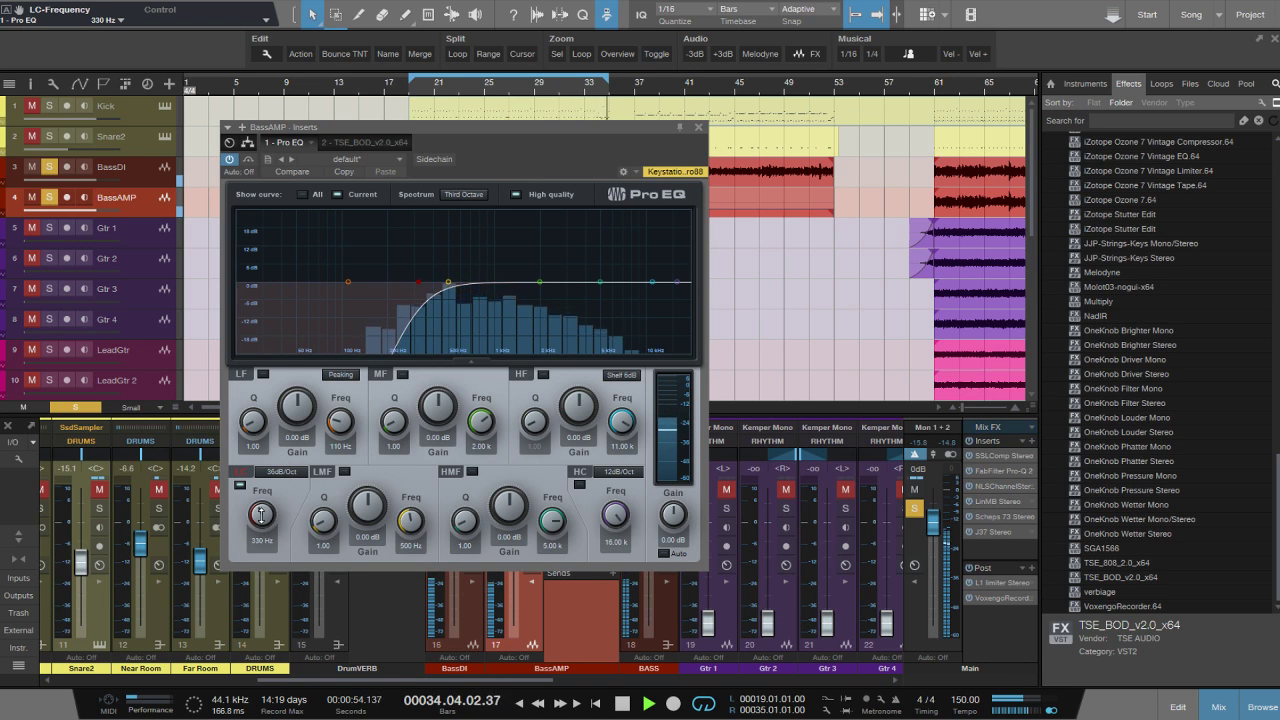
click(261, 540)
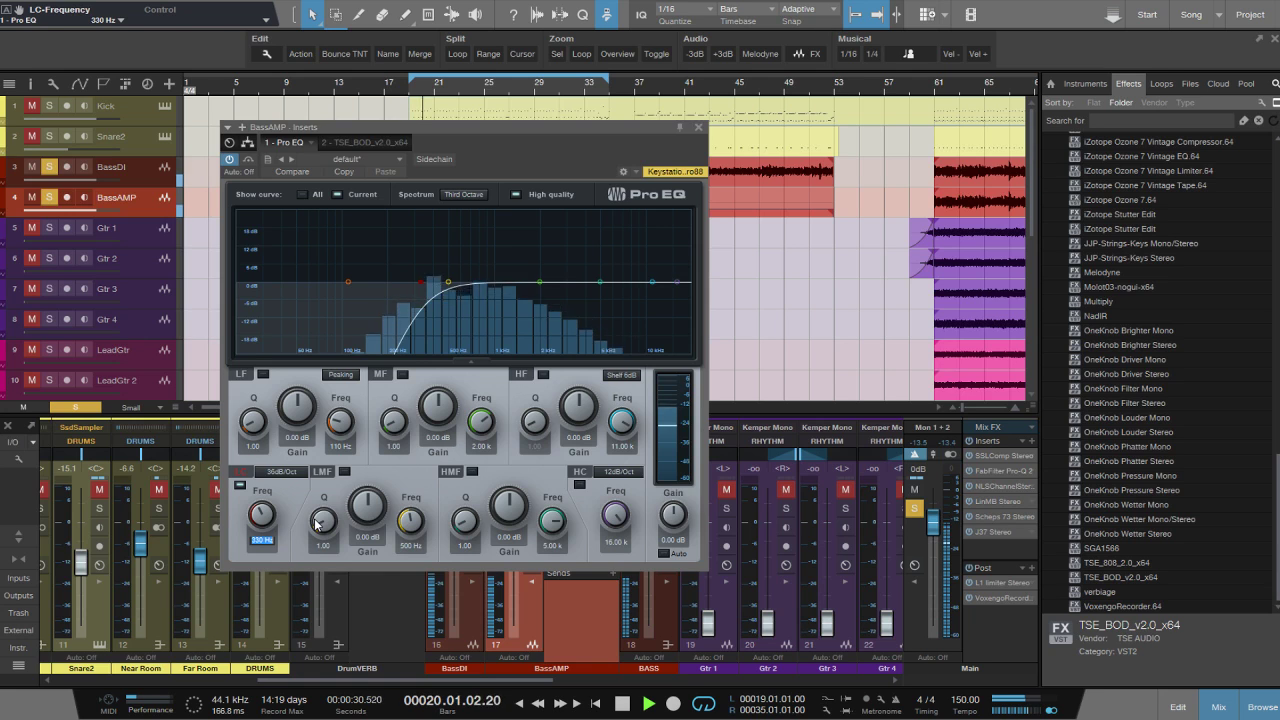
text(2)
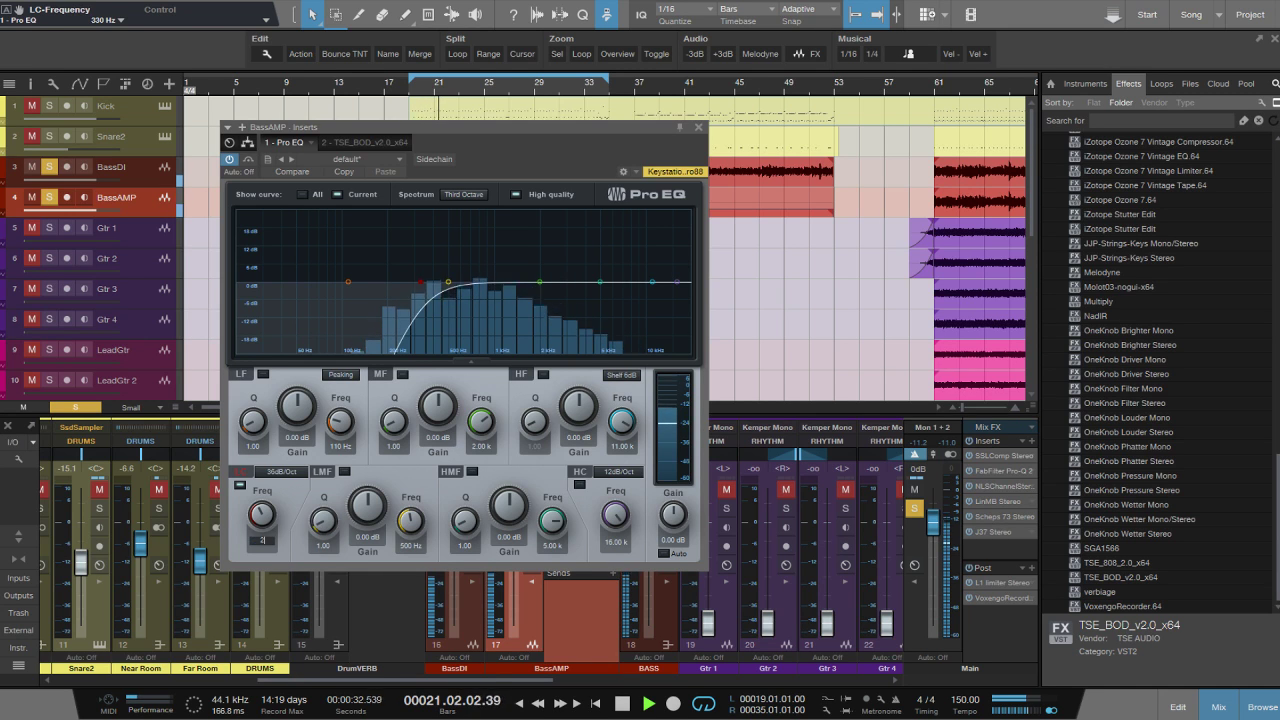
text(50 Hz)
key(Return)
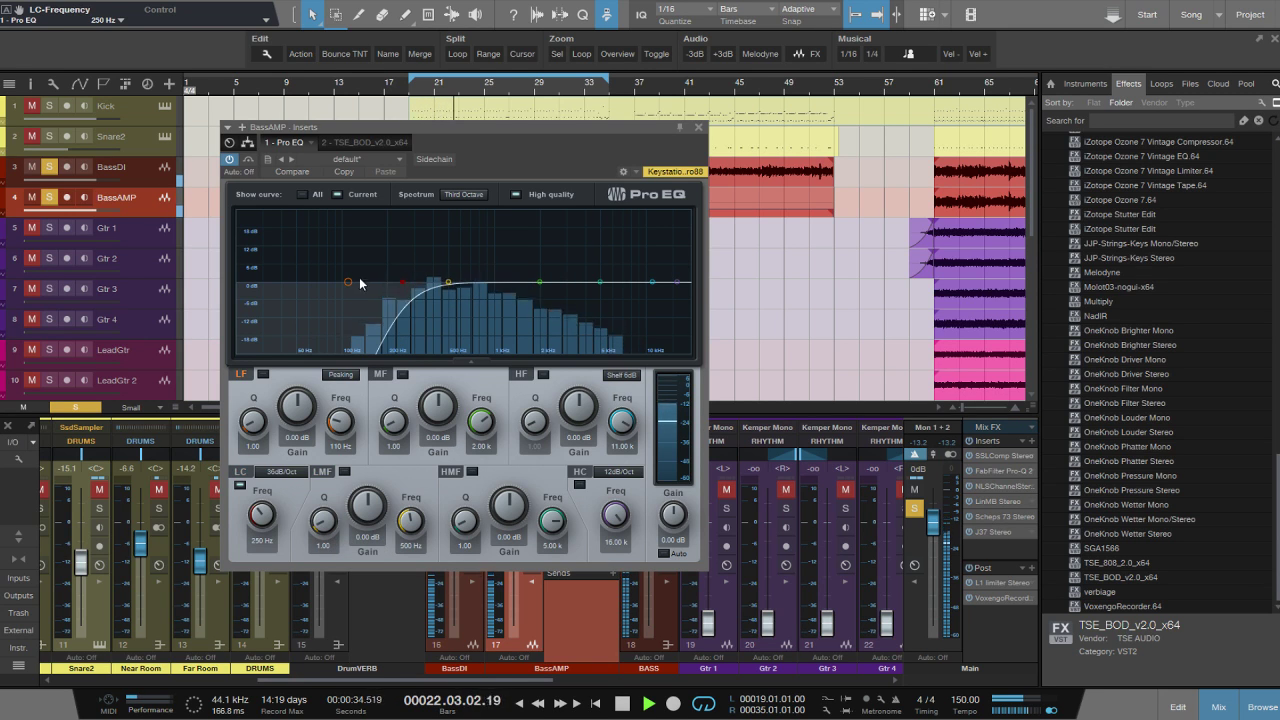
Shape BassAMP's EQ with about -4.5 dB at 480 Hz, a narrow 6.4 dB boost at 842 Hz and -2.4 dB at 2.34 kHz.
drag(349, 282, 447, 298)
drag(540, 282, 497, 255)
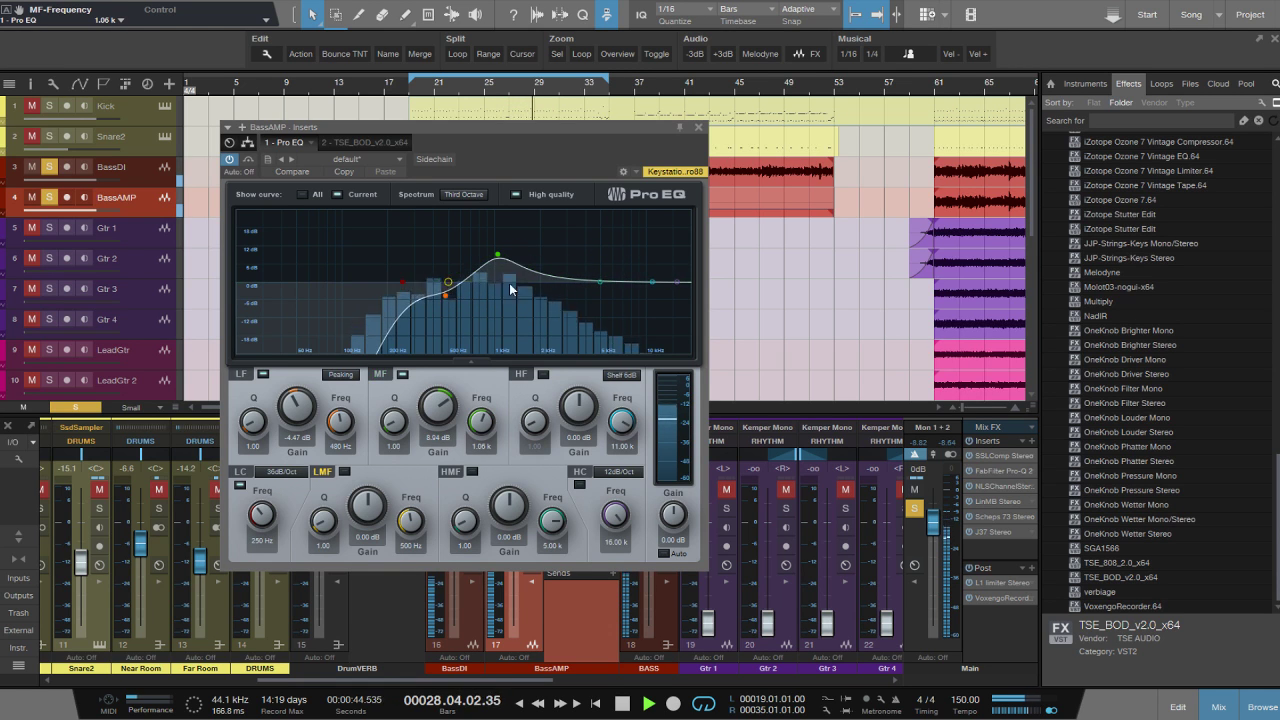
drag(398, 425, 399, 376)
mouse_move(498, 256)
mouse_down()
mouse_move(472, 272)
mouse_move(483, 262)
mouse_up()
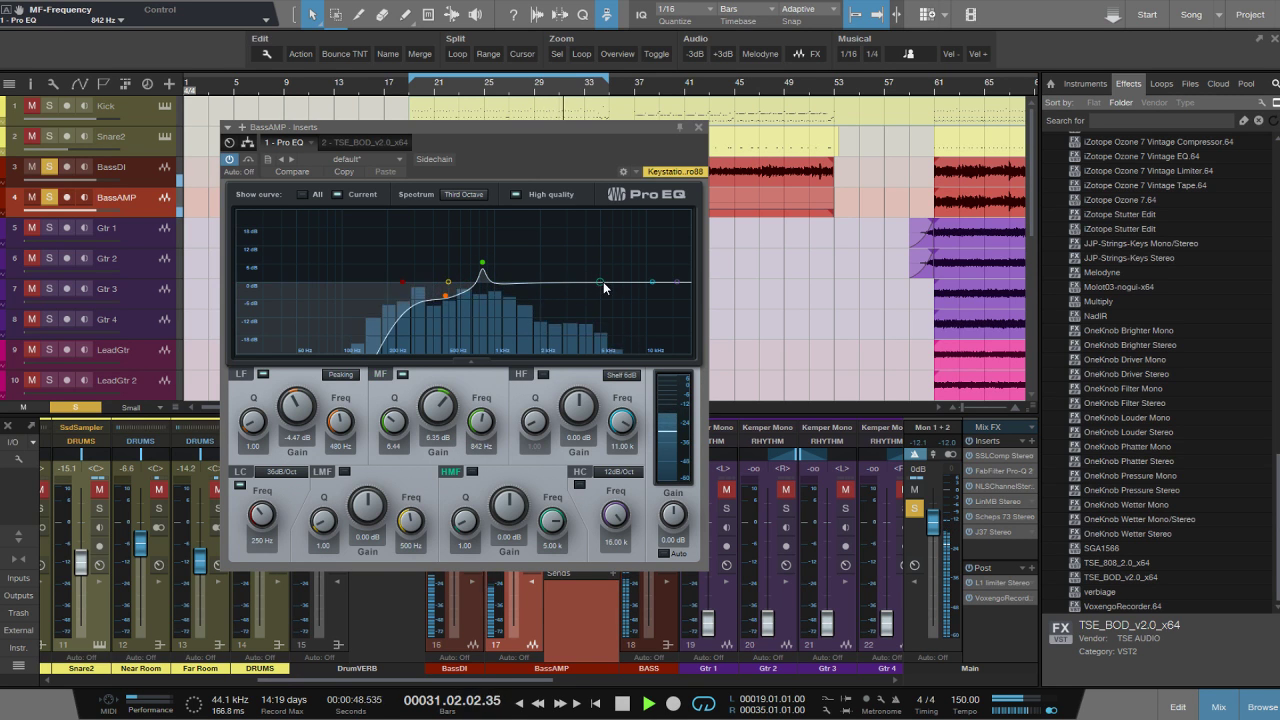
drag(603, 282, 549, 289)
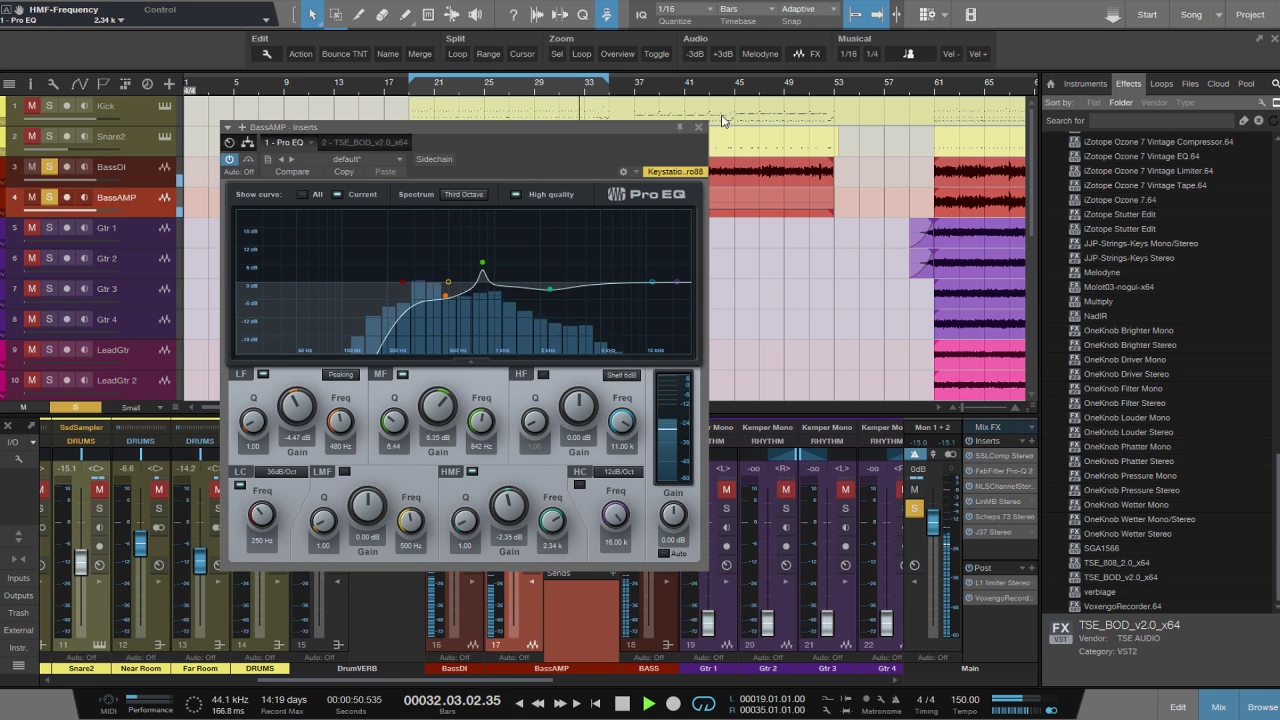
click(698, 127)
double_click(520, 627)
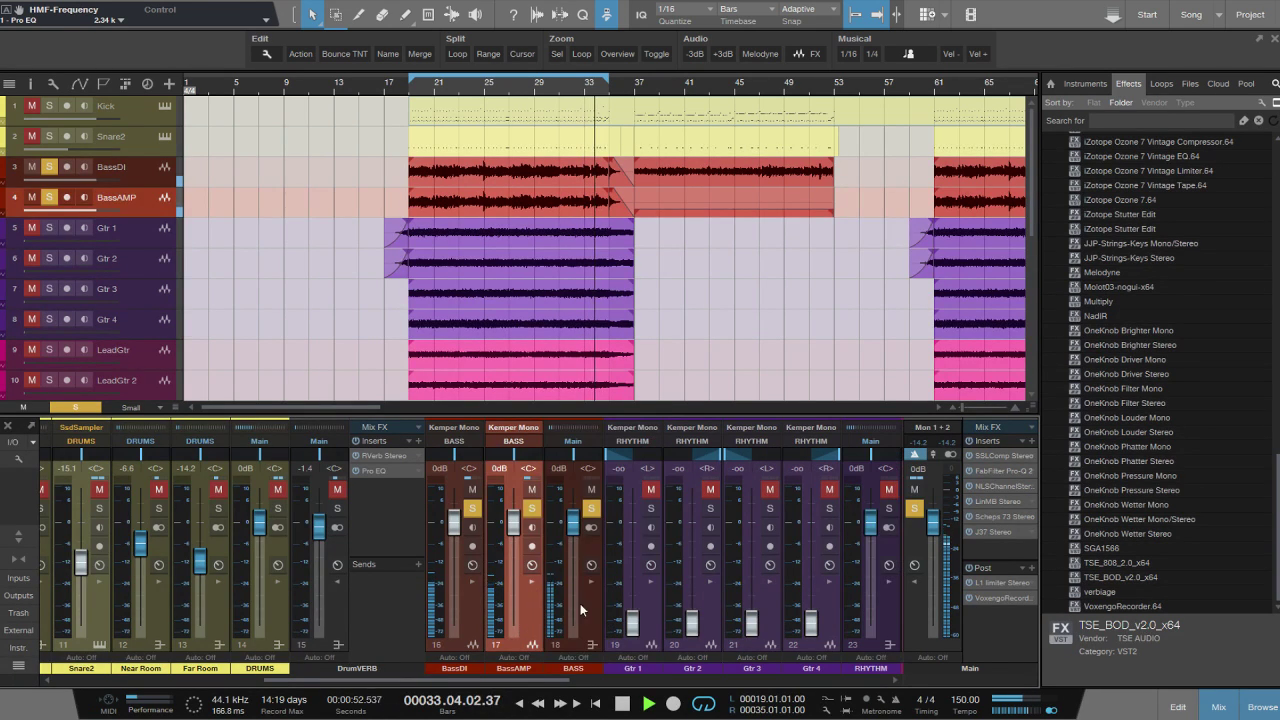
Insert CLA-3A Mono from the Dynamics effects on the BASS bus, with Analog off and Peak Reduction at about 6.4.
double_click(586, 611)
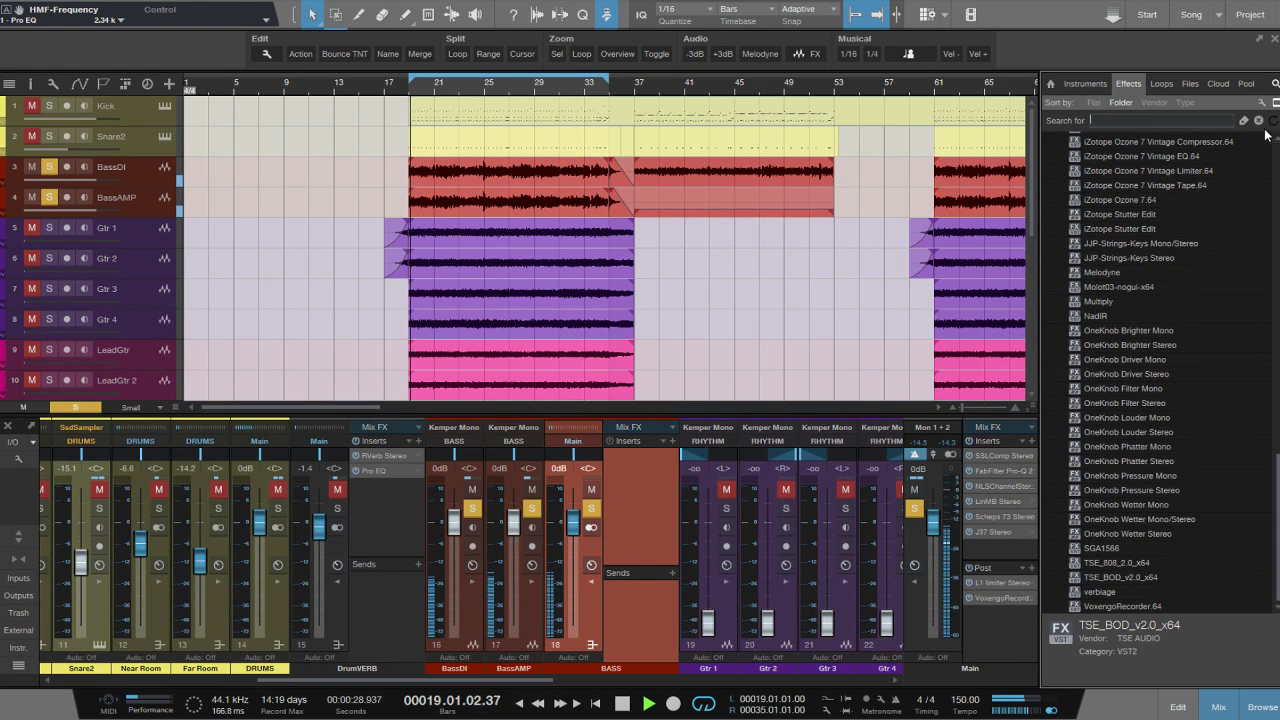
scroll(1200, 218, up, 10)
scroll(1162, 358, up, 7)
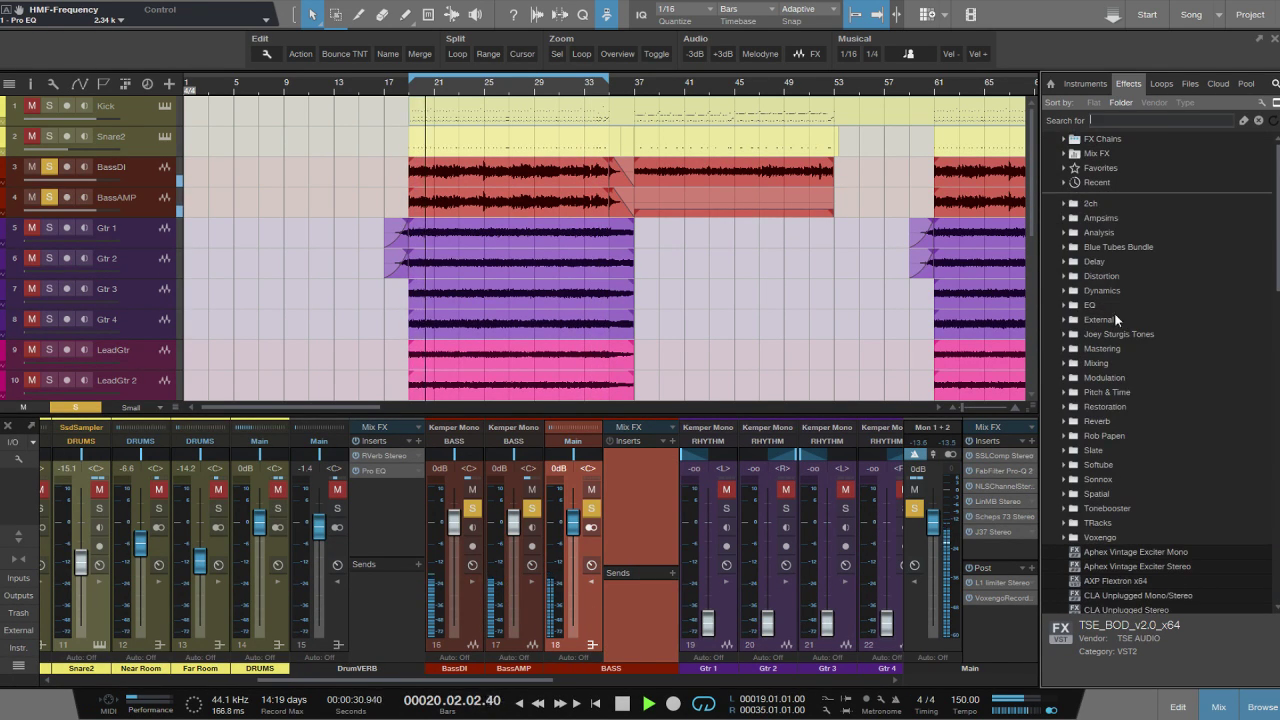
click(1062, 290)
scroll(1160, 430, down, 2)
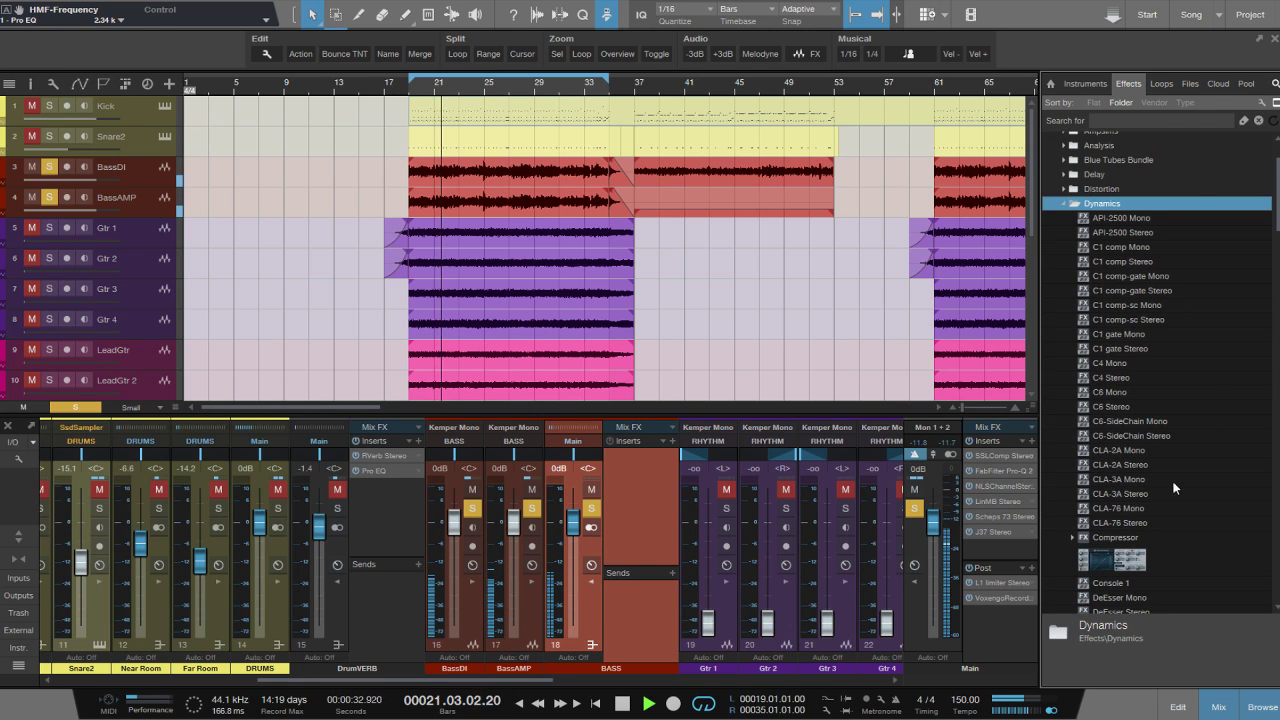
drag(1130, 480, 651, 496)
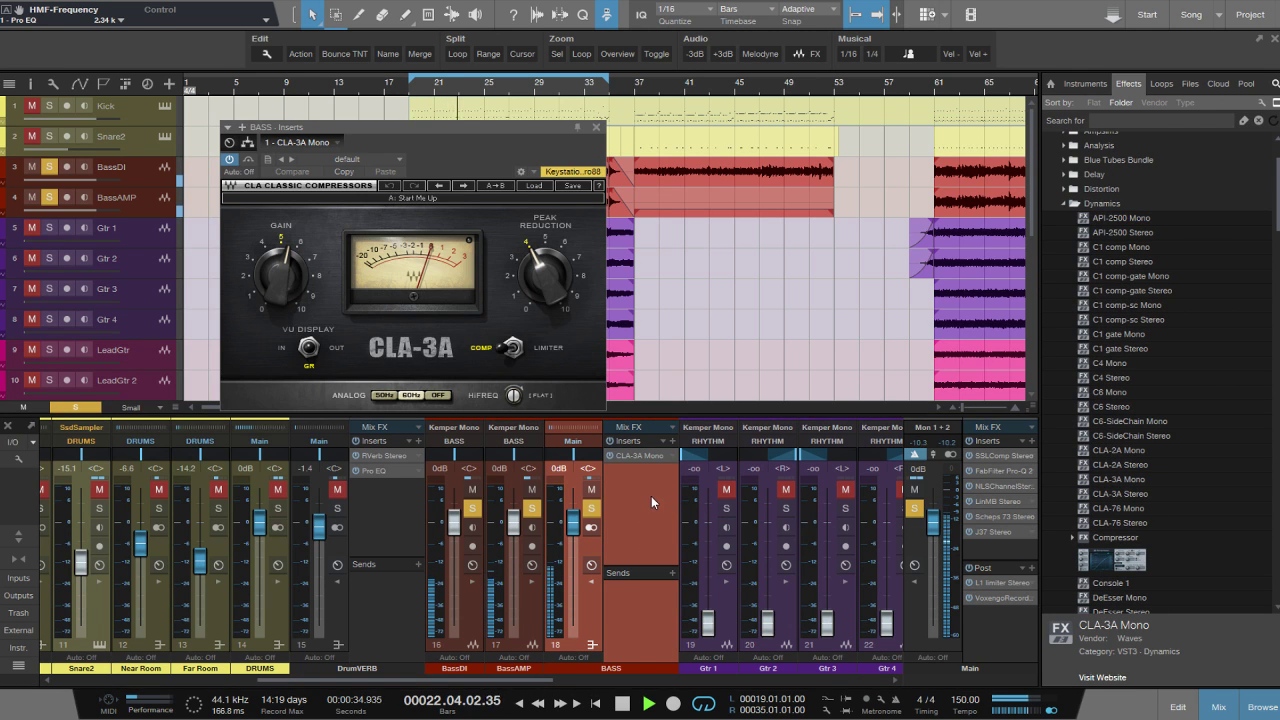
click(438, 395)
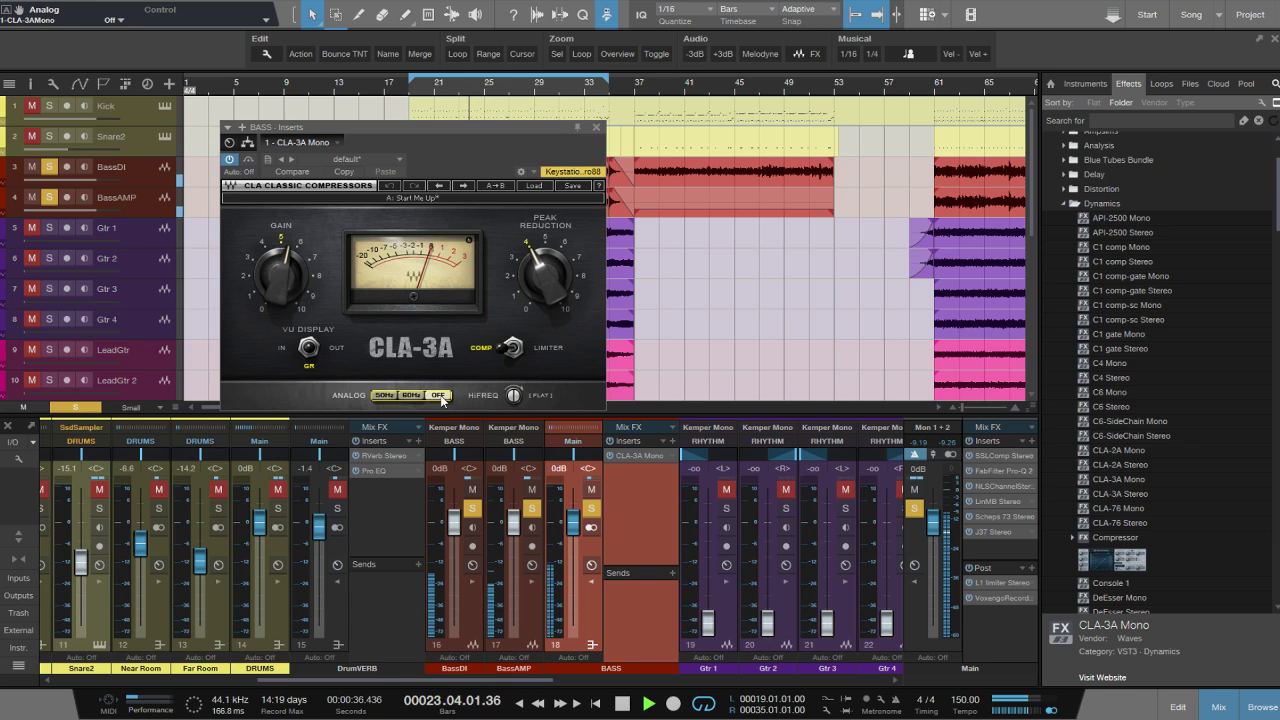
click(563, 287)
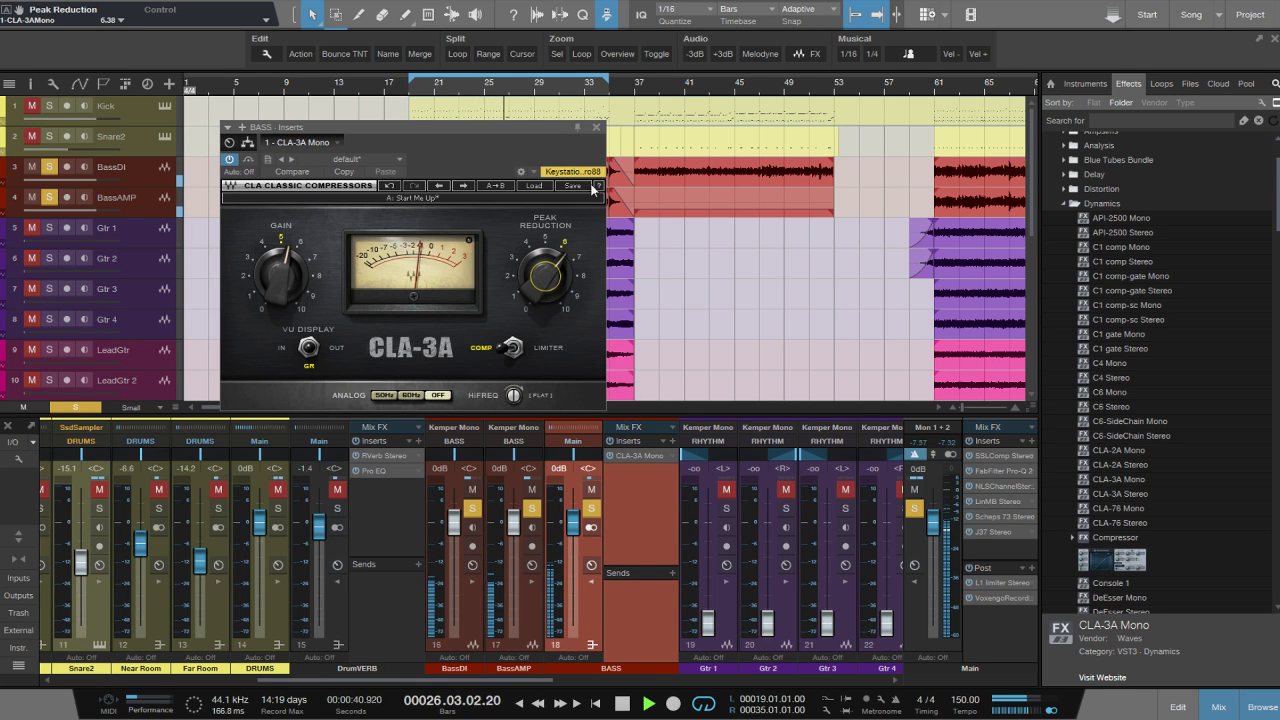
click(597, 128)
Add CLA-2A Mono after the CLA-3A on the BASS bus, with Analog off and Peak Reduction at about 50.
drag(1180, 451, 624, 497)
click(489, 359)
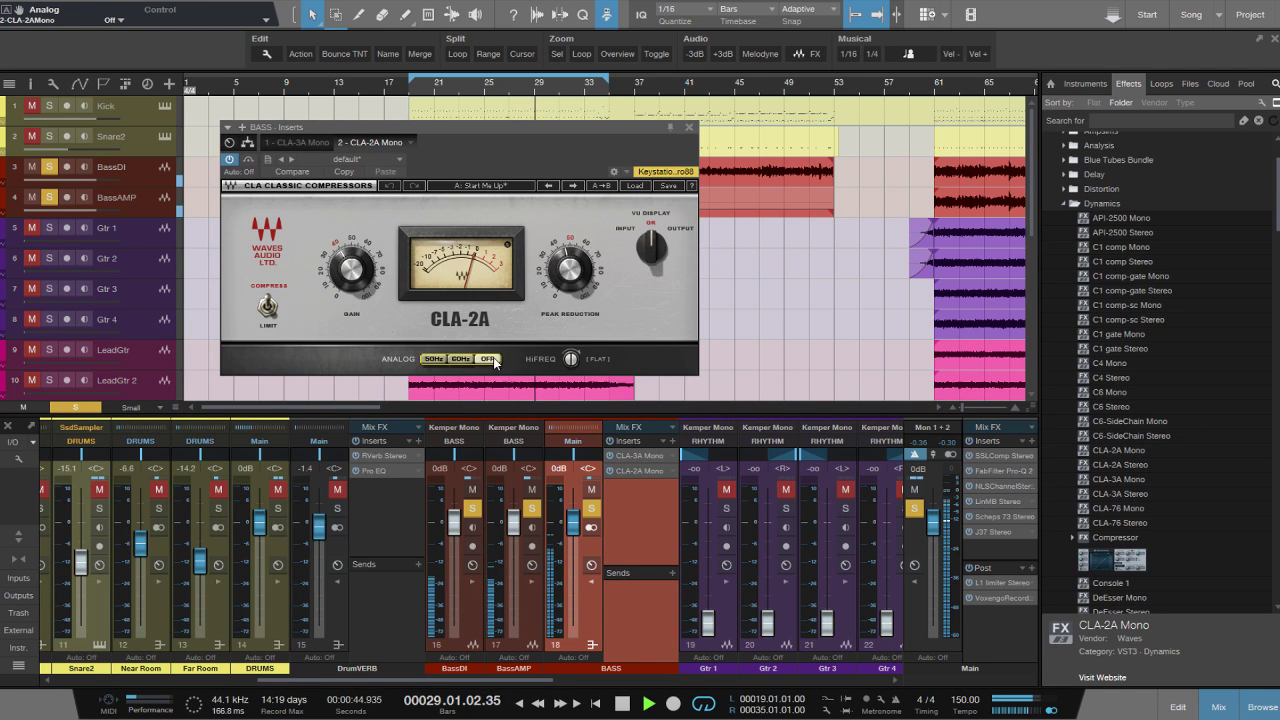
drag(583, 268, 583, 262)
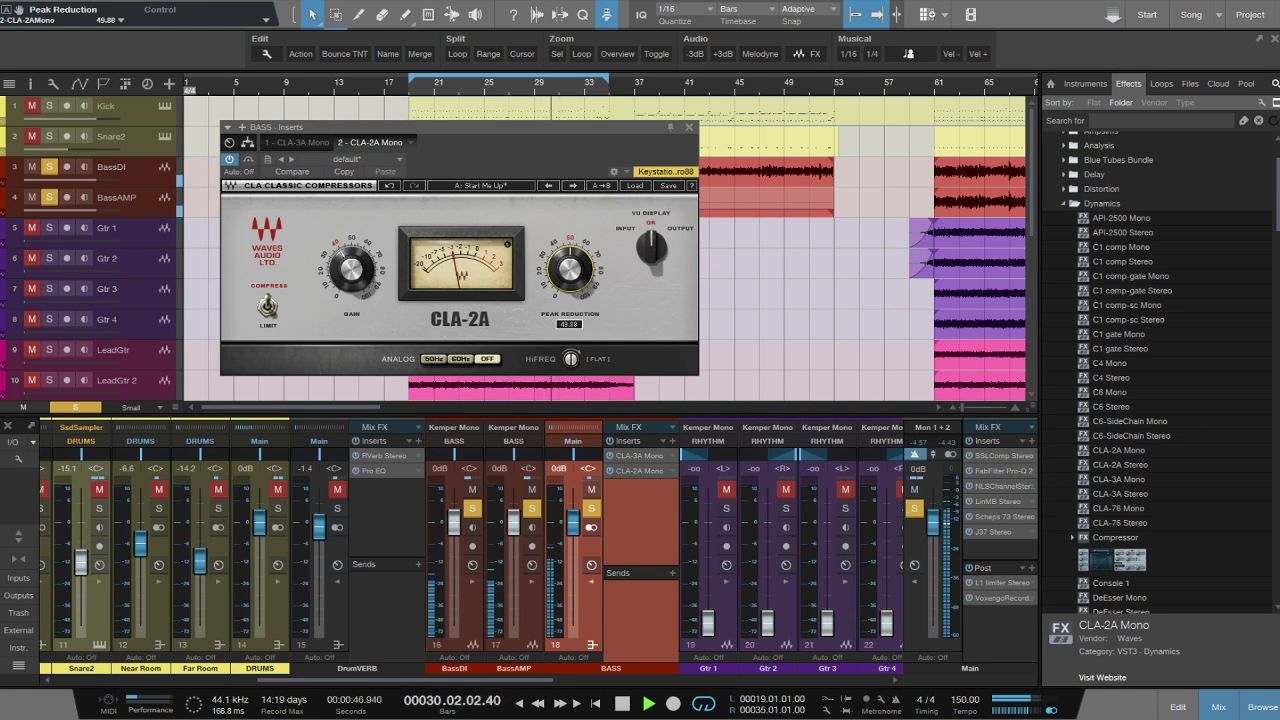
click(688, 129)
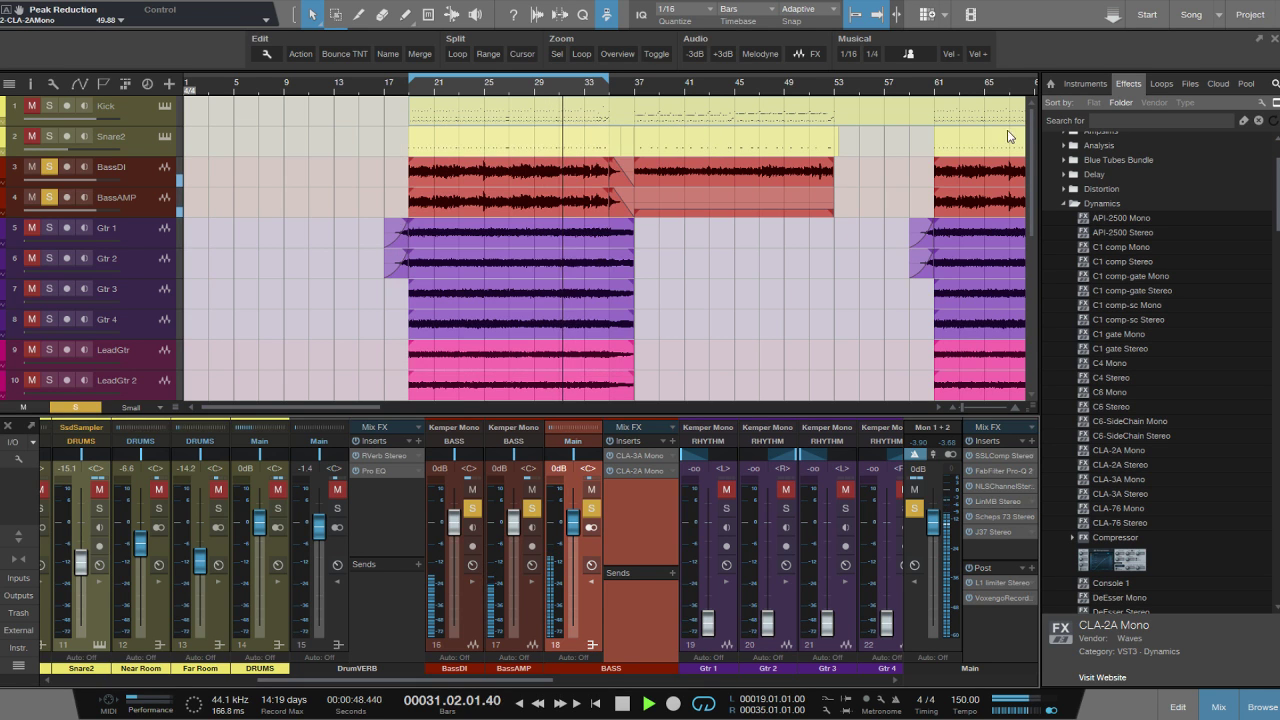
Add L1 limiter Mono to the BASS bus, with linked Threshold and Out Ceiling at -17.7 dB and Release at 0.03 ms.
click(1141, 118)
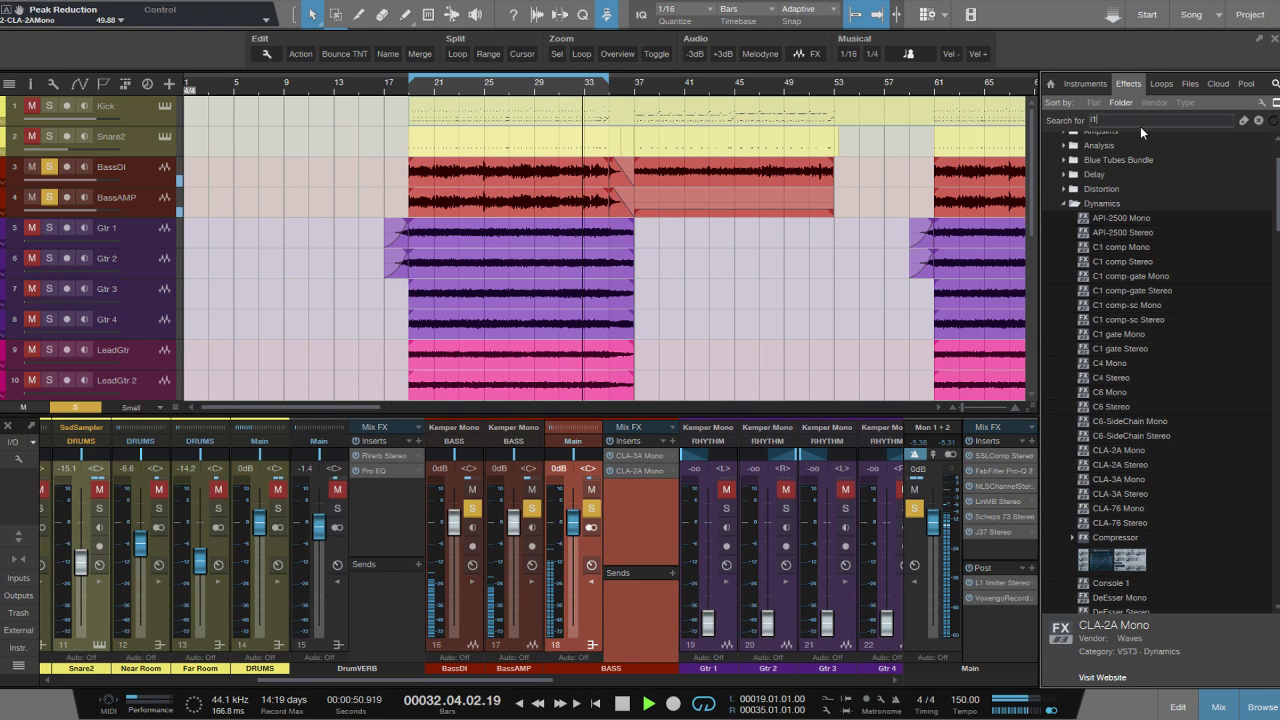
text(l1)
drag(1078, 153, 655, 514)
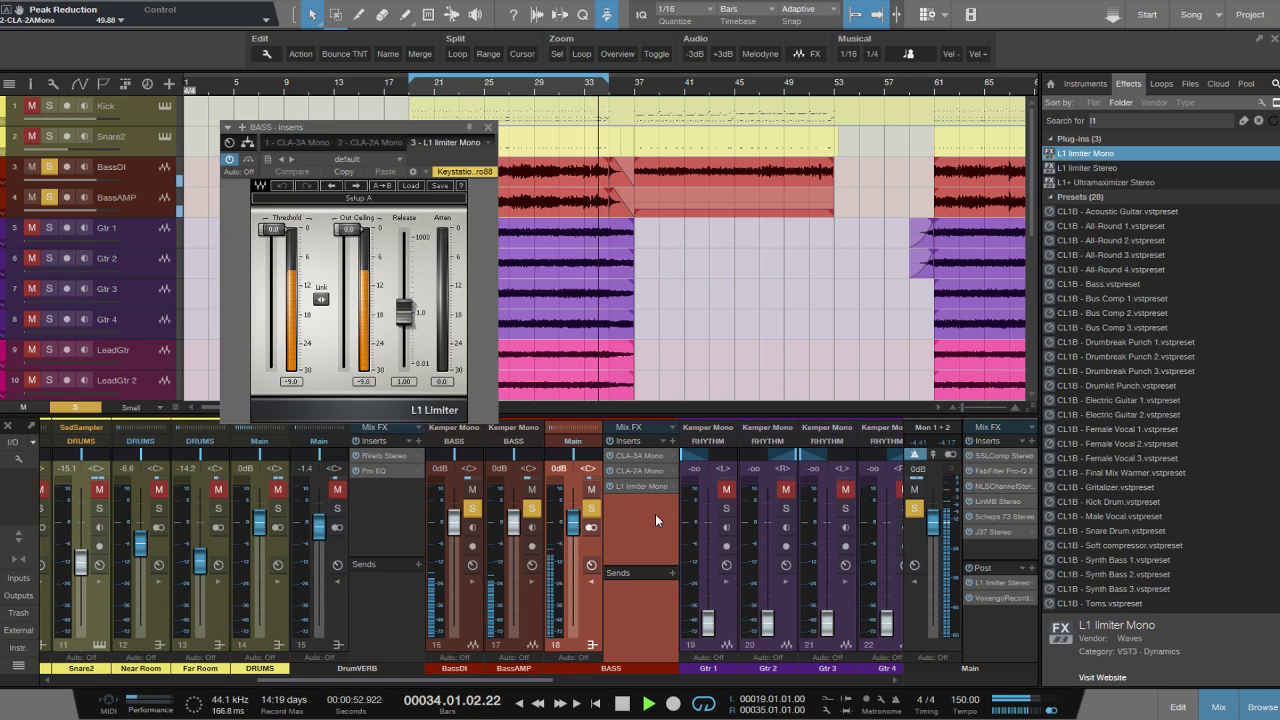
drag(270, 230, 272, 302)
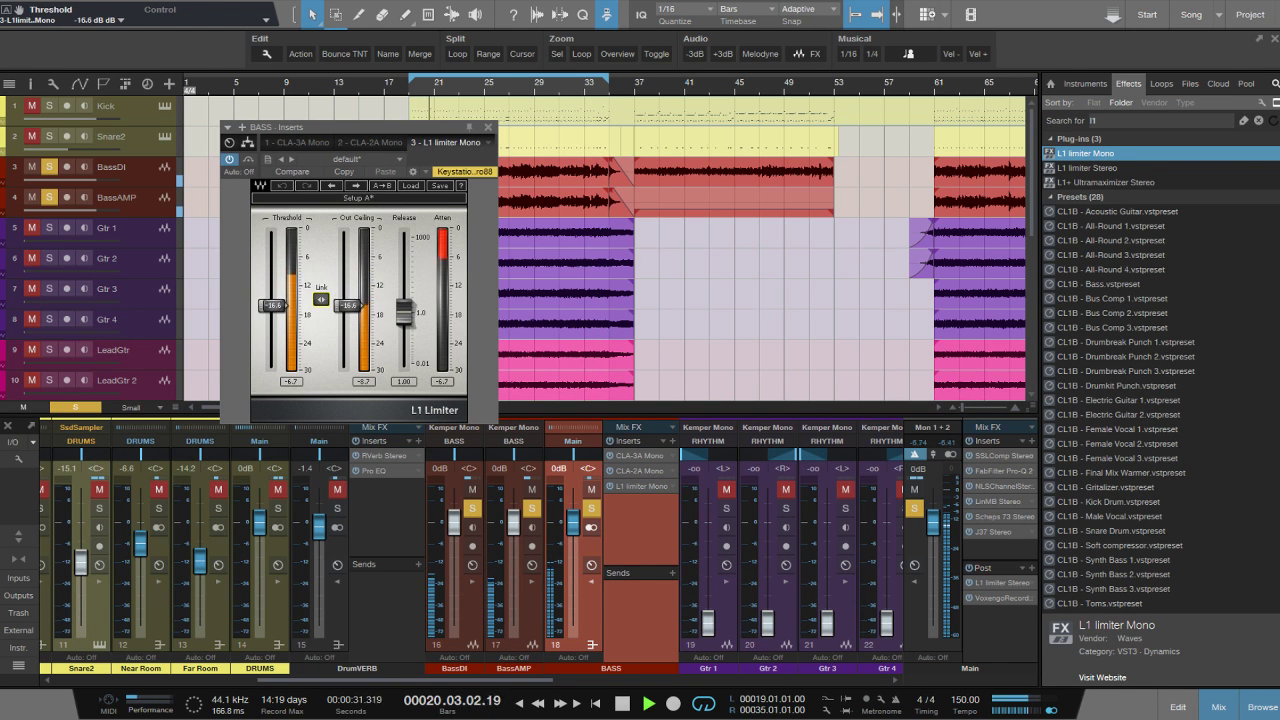
drag(415, 316, 415, 354)
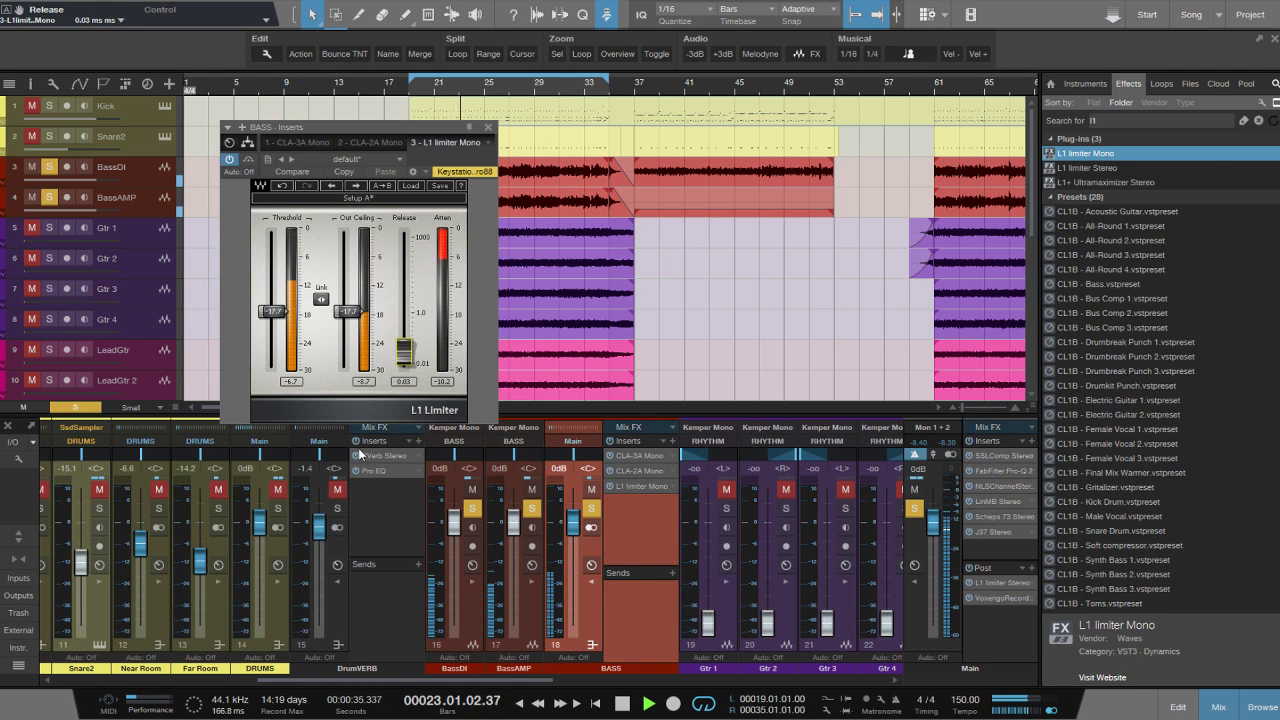
Solo the DRUMS bus alongside the soloed bass and close the L1 limiter.
click(277, 508)
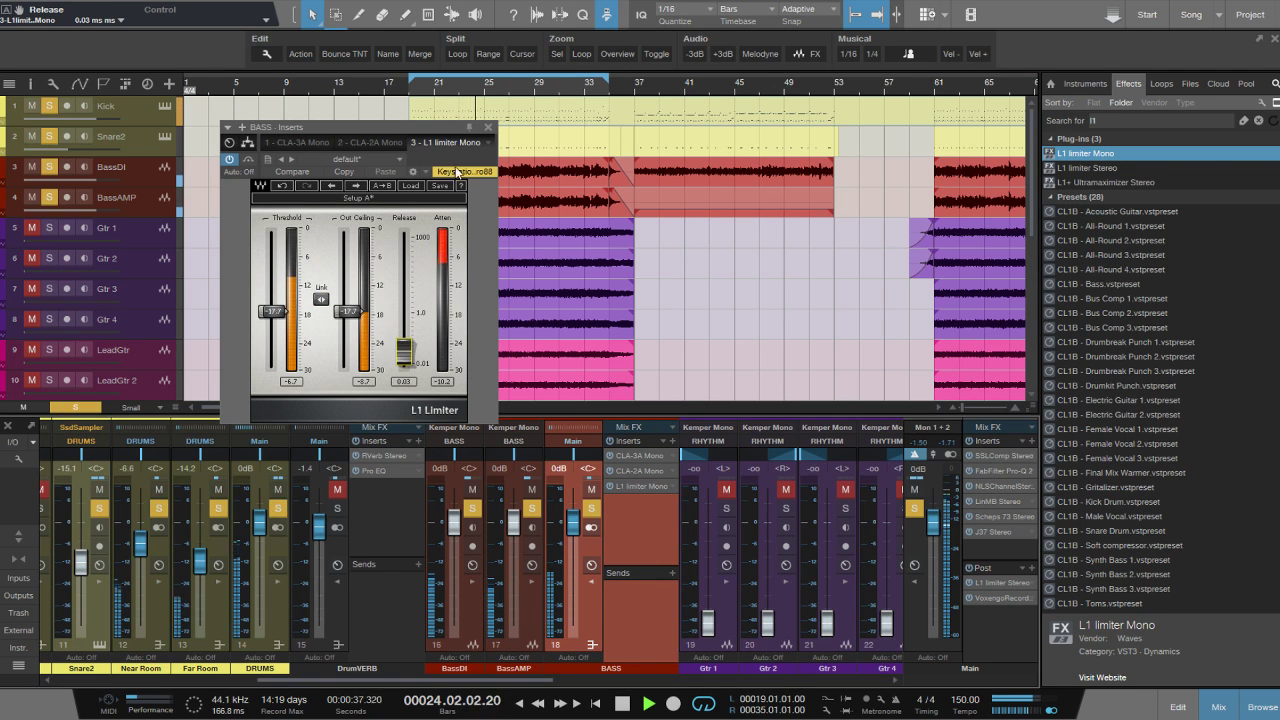
click(488, 127)
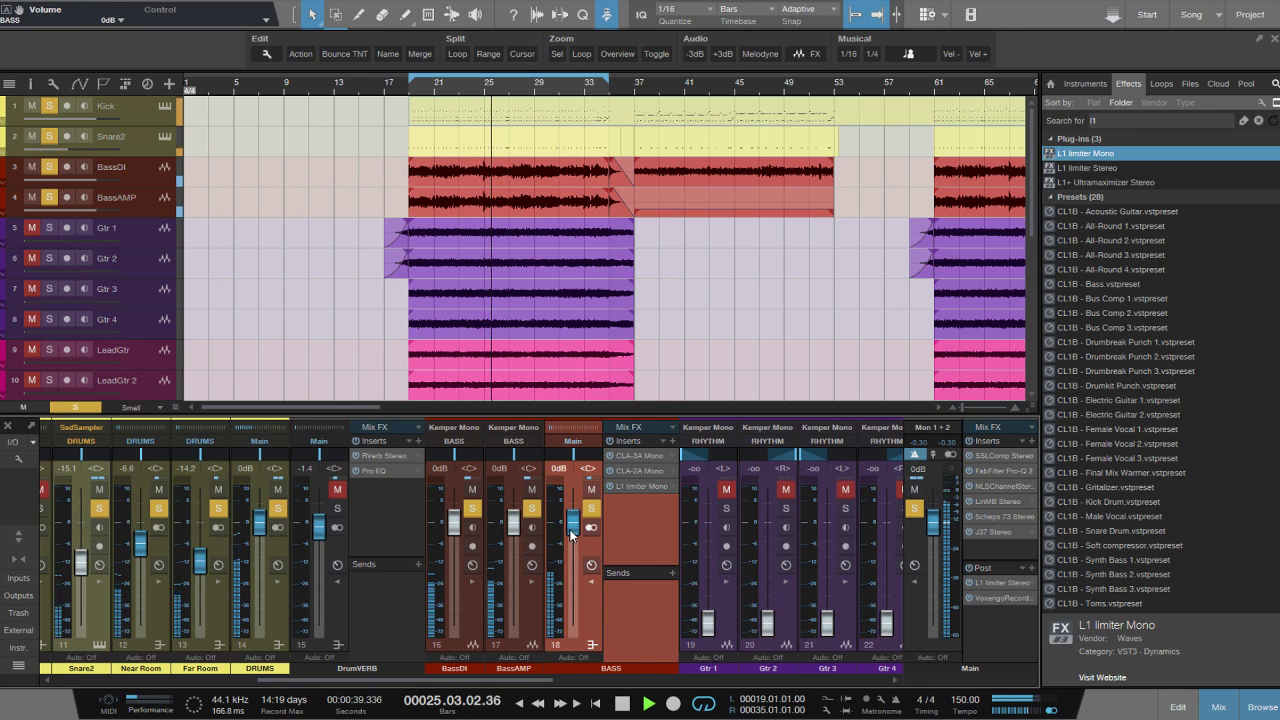
Lower the BASS bus to -2.8 dB and insert Pro EQ on it with a 24 dB/Oct low cut at 70 Hz.
drag(572, 528, 571, 542)
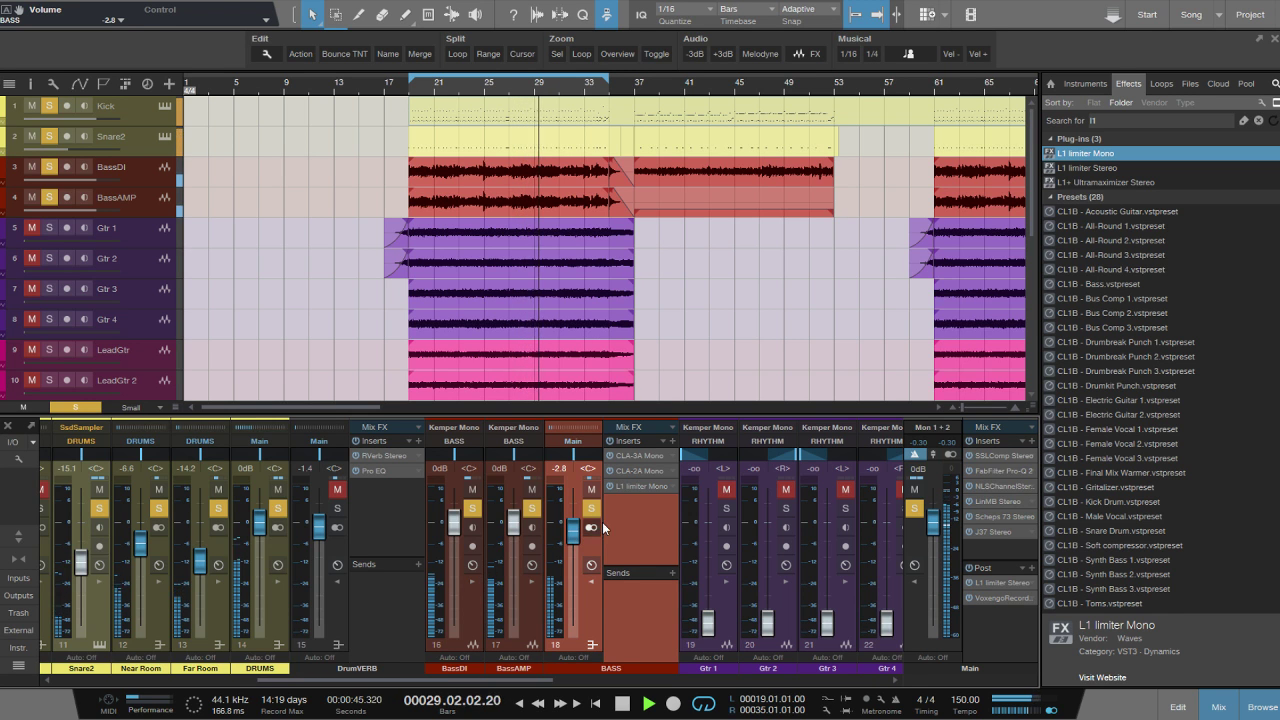
click(672, 441)
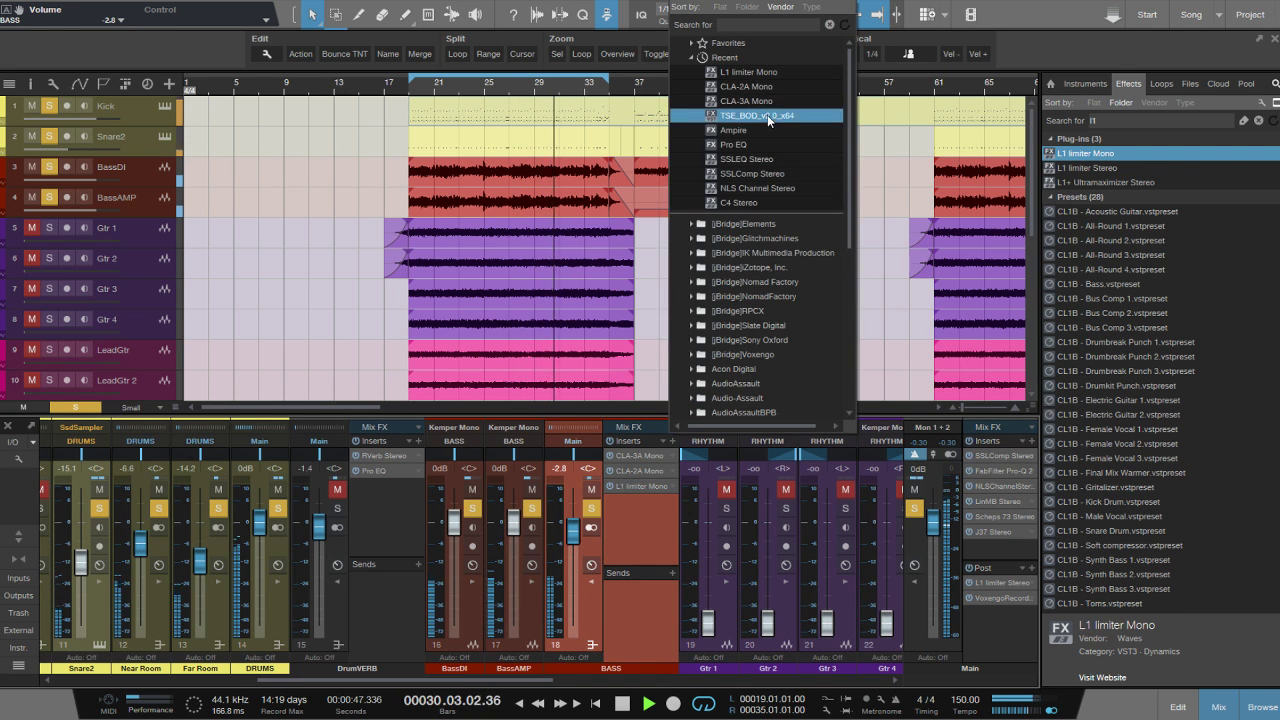
click(752, 146)
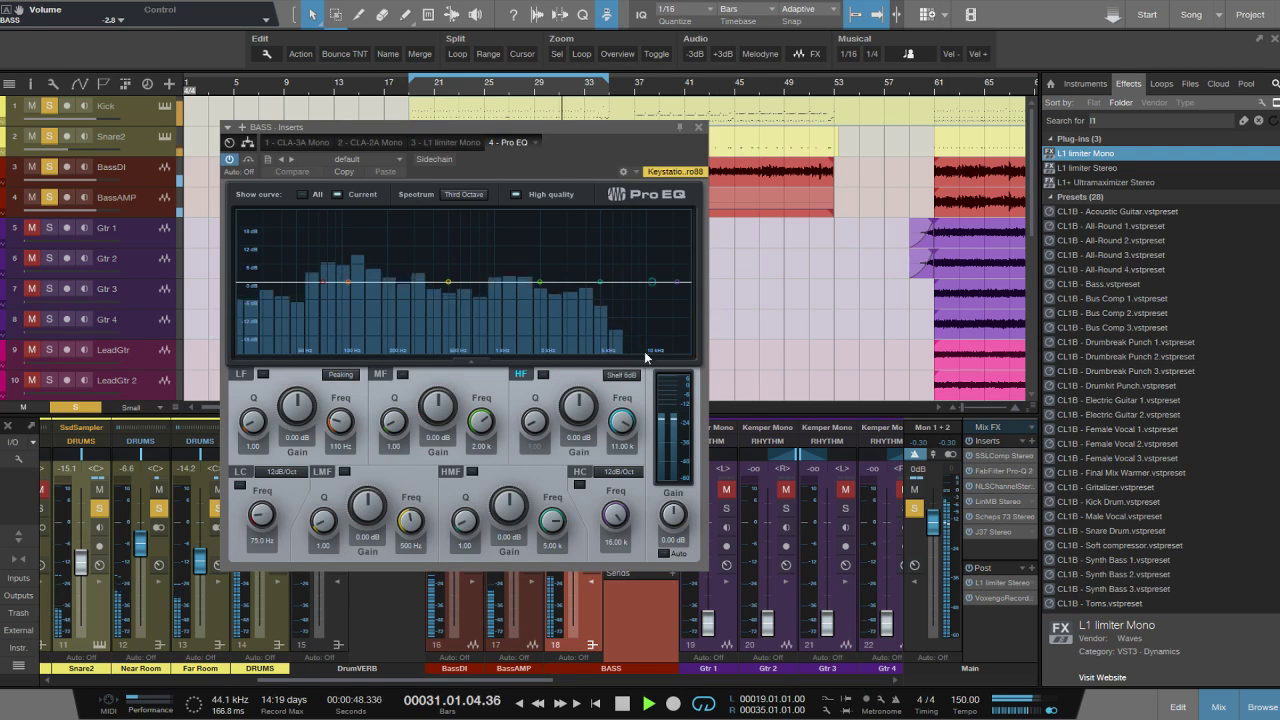
click(240, 485)
click(279, 471)
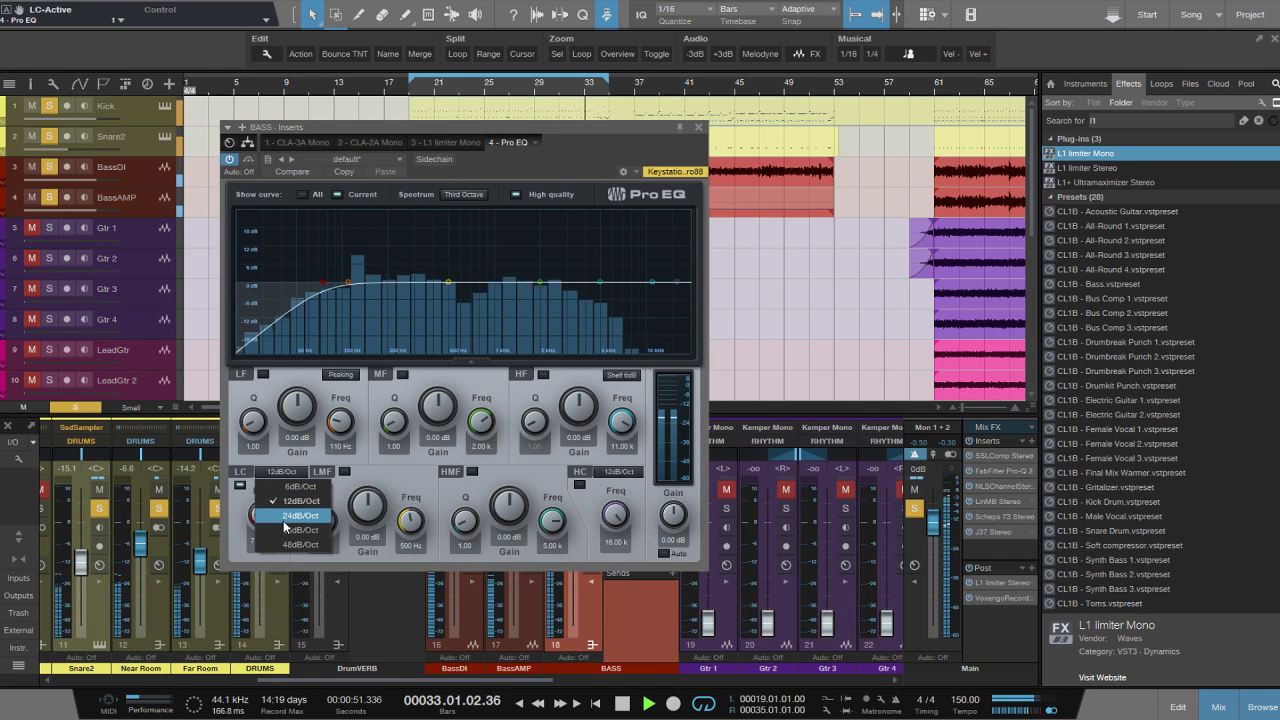
click(285, 516)
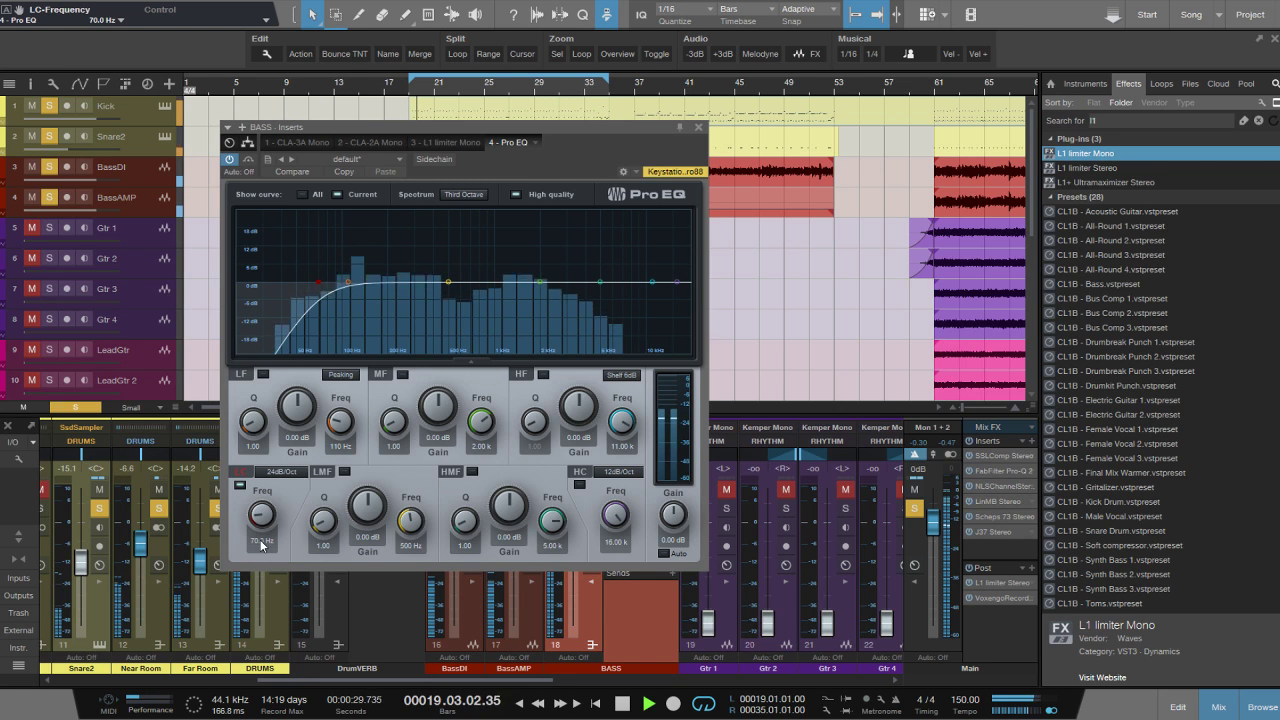
Cut the BASS bus EQ by about 9.2 dB at 243 Hz with Q 3.46 and by about 3.5 dB at 746 Hz.
mouse_move(323, 519)
mouse_down()
mouse_move(330, 472)
mouse_move(391, 460)
mouse_up()
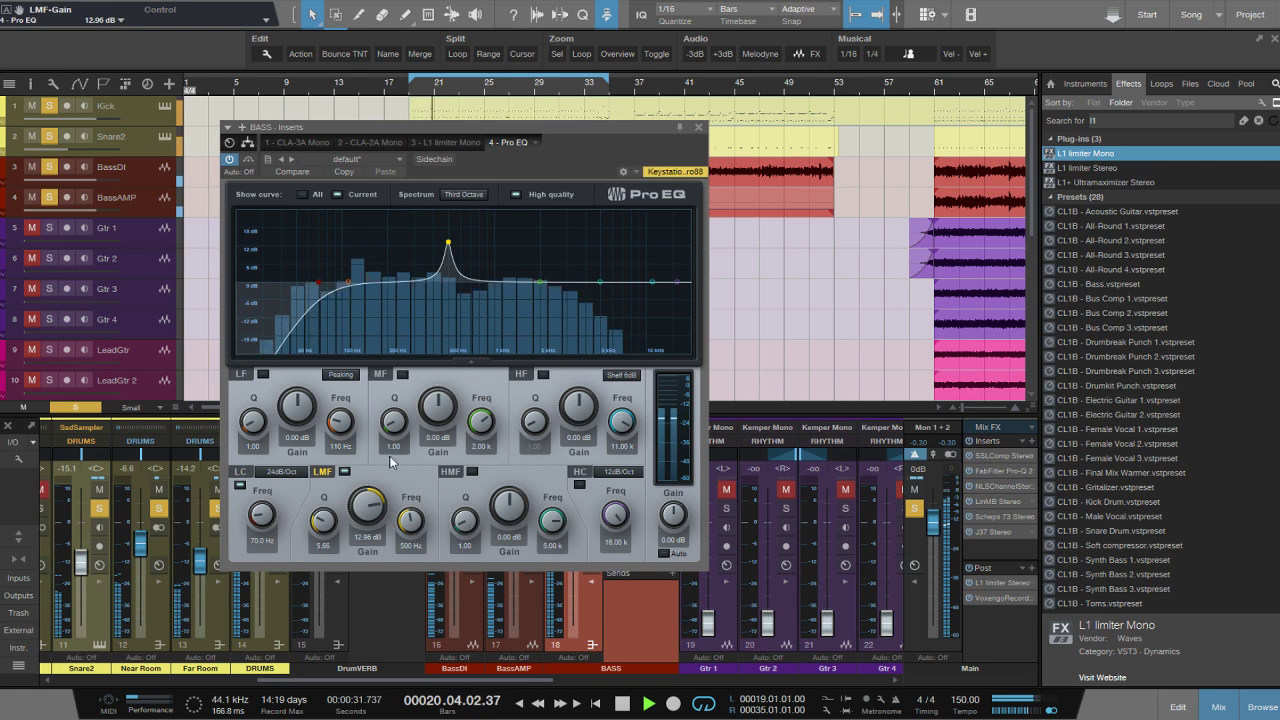
drag(441, 250, 391, 310)
drag(323, 517, 323, 530)
drag(392, 311, 400, 310)
drag(540, 281, 475, 294)
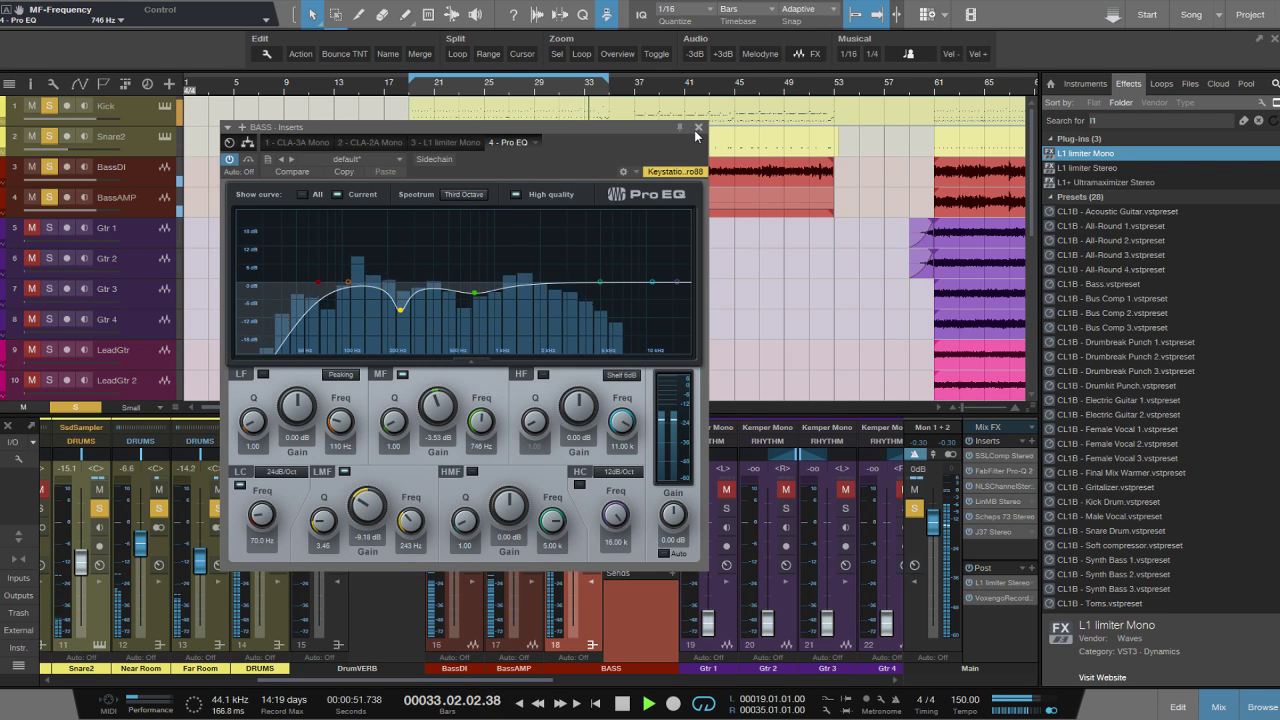
click(698, 127)
Set the BASS bus L1 limiter's Threshold to -14.4 dB and Out Ceiling to -16.1 dB.
click(631, 487)
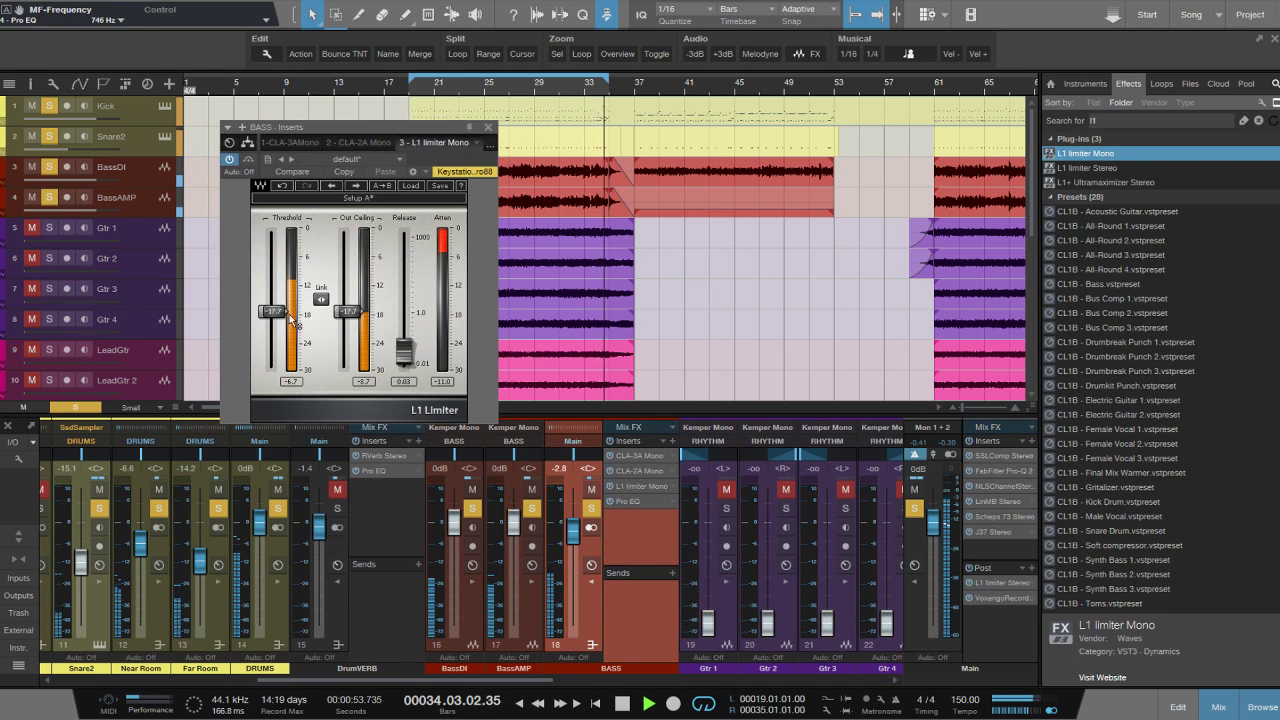
drag(272, 320, 271, 305)
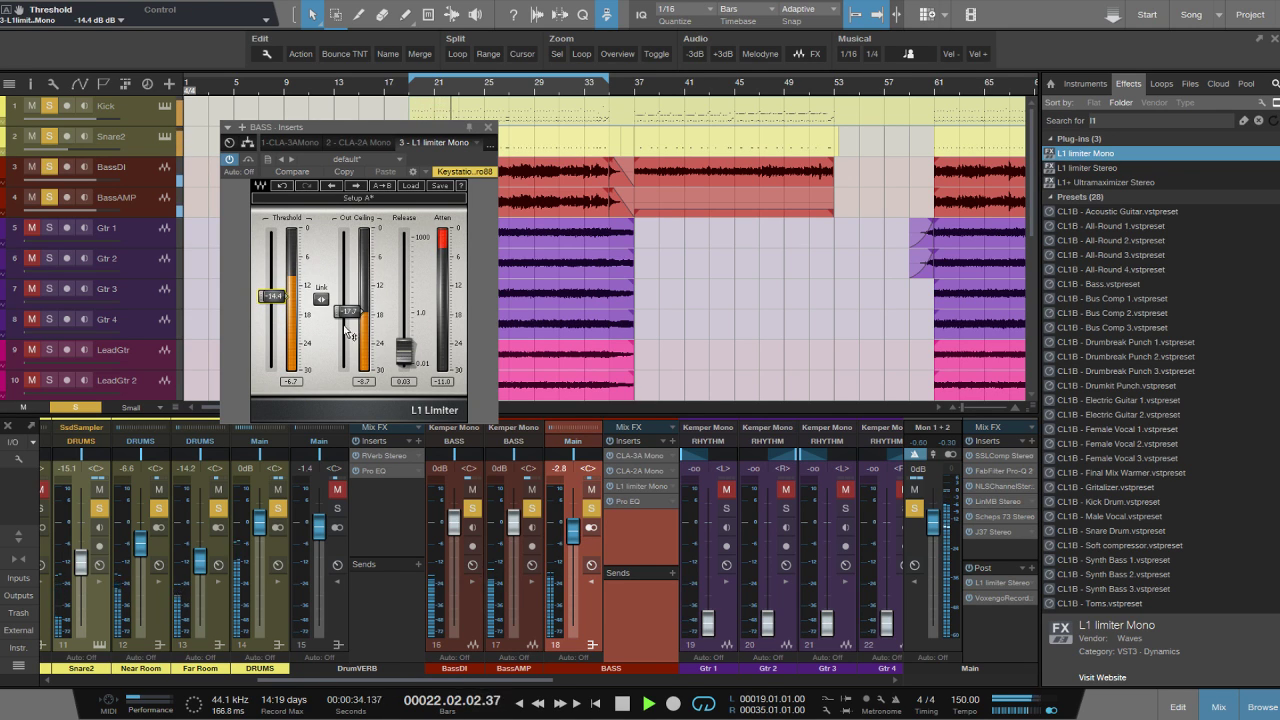
drag(347, 312, 350, 304)
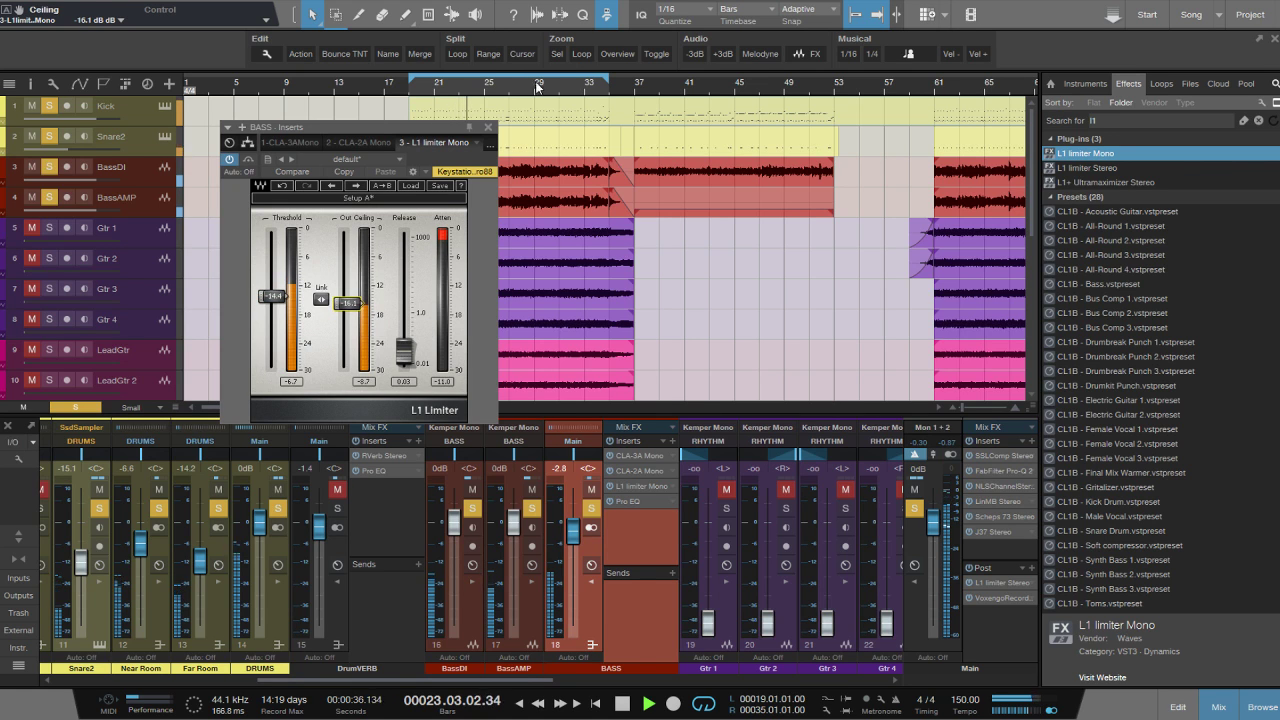
click(489, 128)
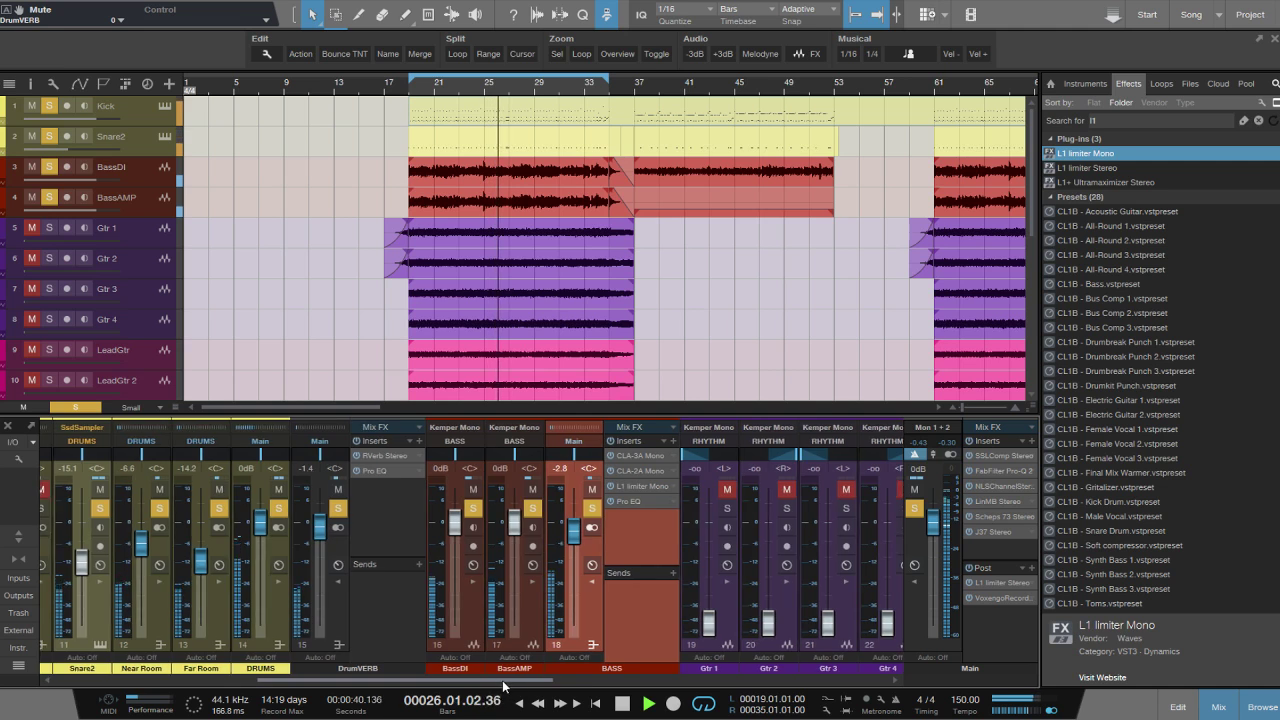
Stop playback, reset the Gtr 1 to Gtr 4 faders to 0 dB and solo the RHYTHM bus.
drag(503, 681, 648, 685)
key(space)
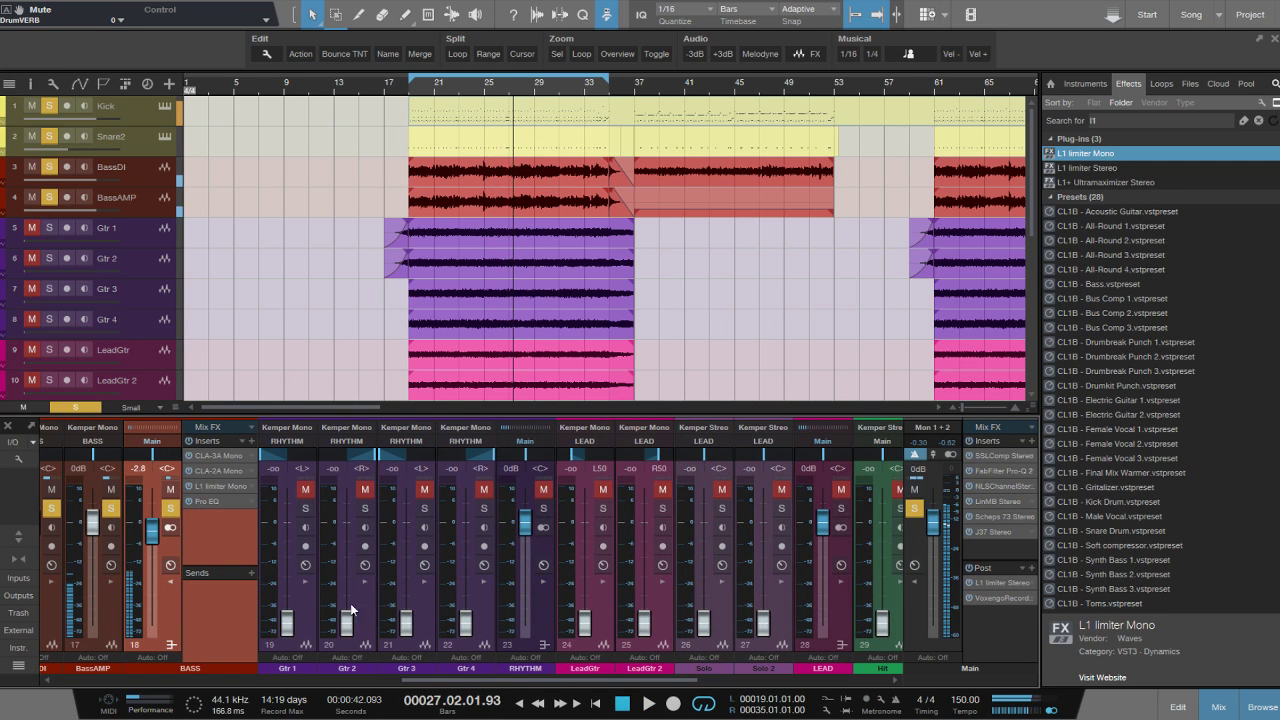
alt+click(465, 622)
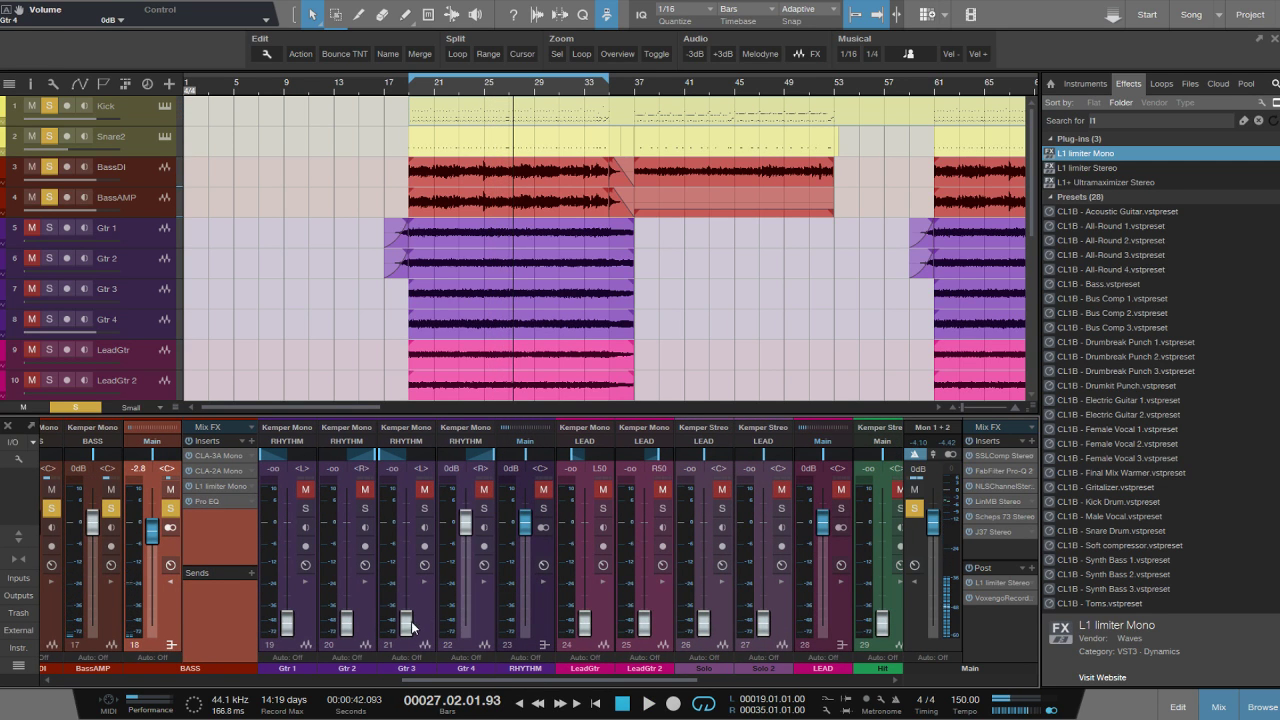
alt+click(406, 622)
alt+click(346, 622)
alt+click(284, 622)
click(543, 509)
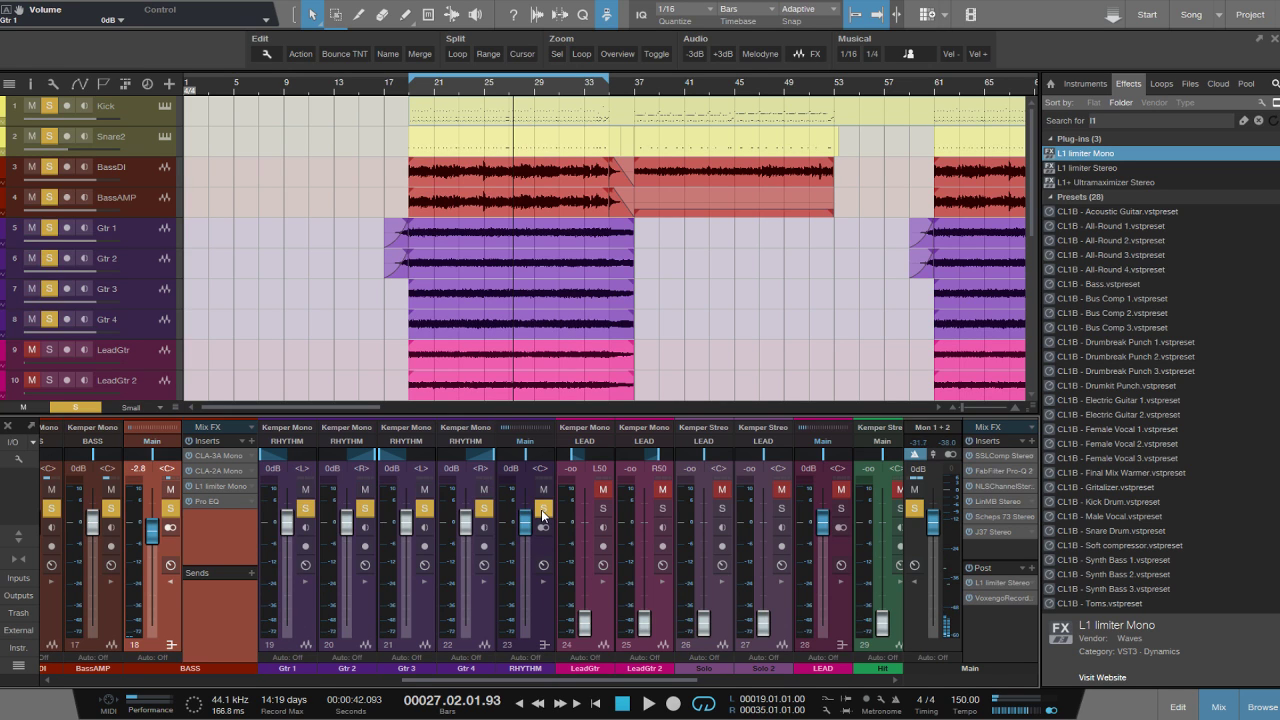
Isolate Gtr 1 by soloing it alone and removing the solo from the RHYTHM guitars, BASS bus and DRUMS bus.
click(539, 619)
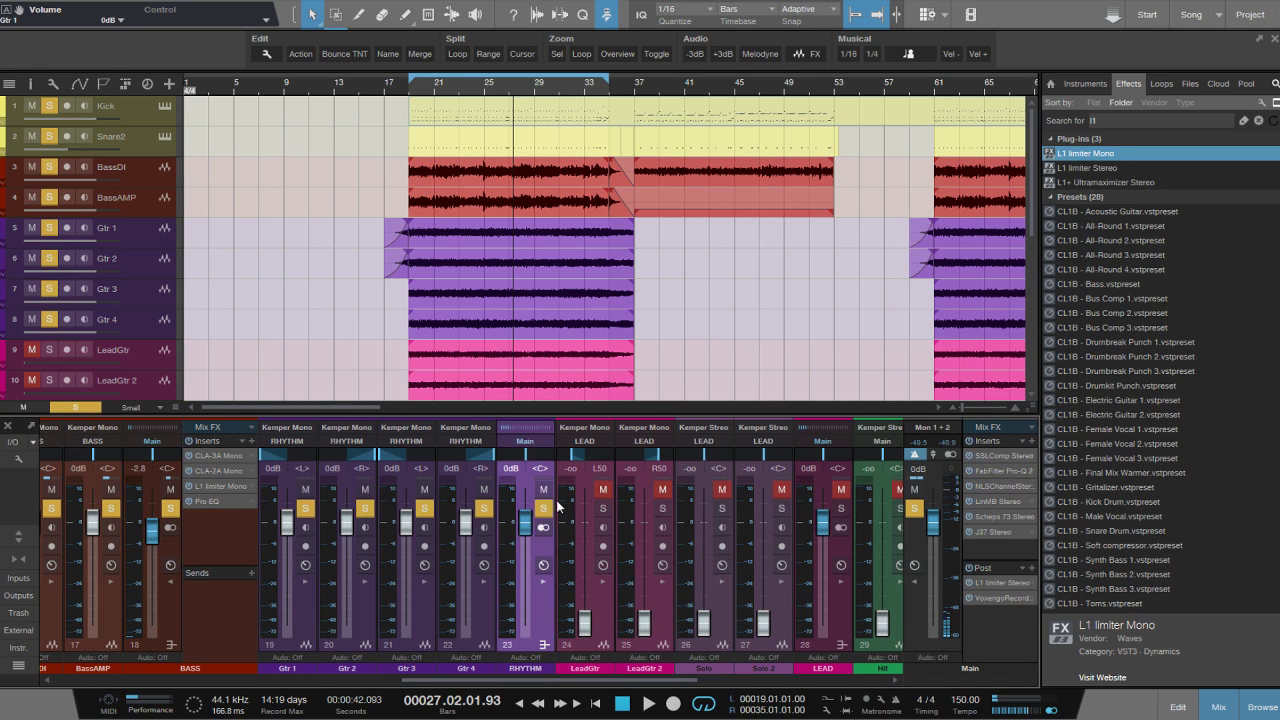
click(545, 510)
click(306, 509)
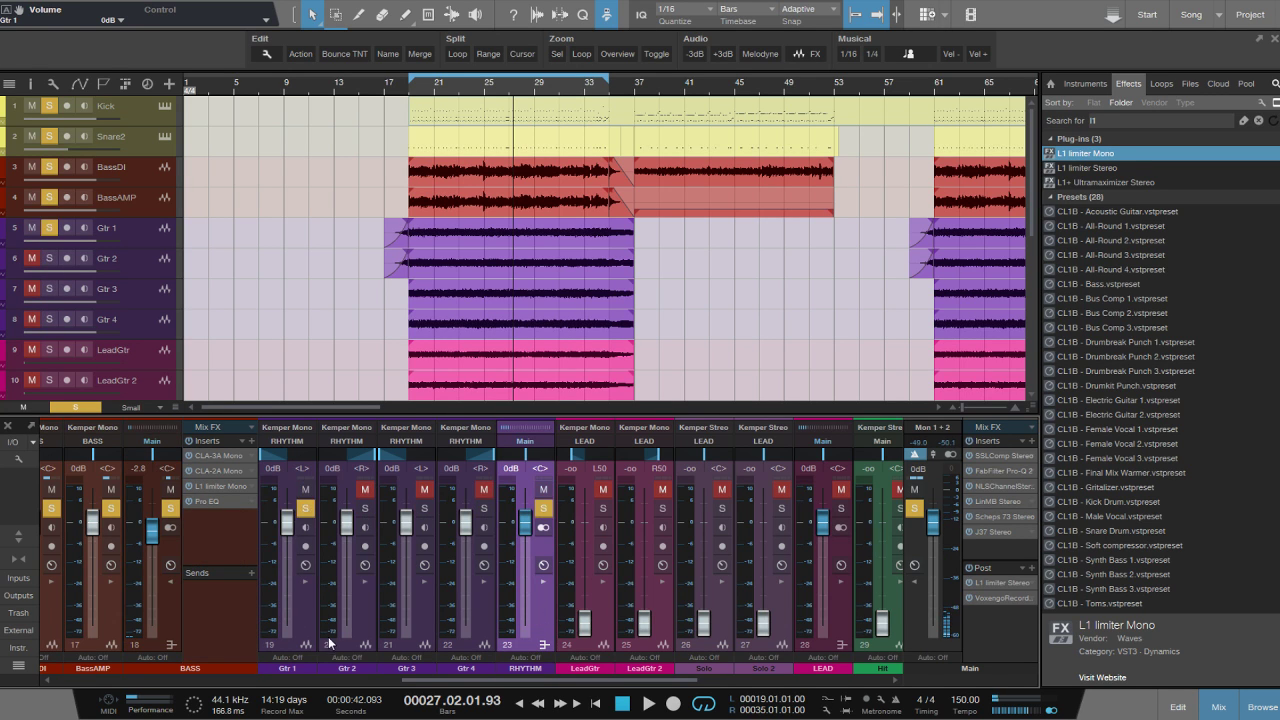
double_click(302, 617)
double_click(302, 617)
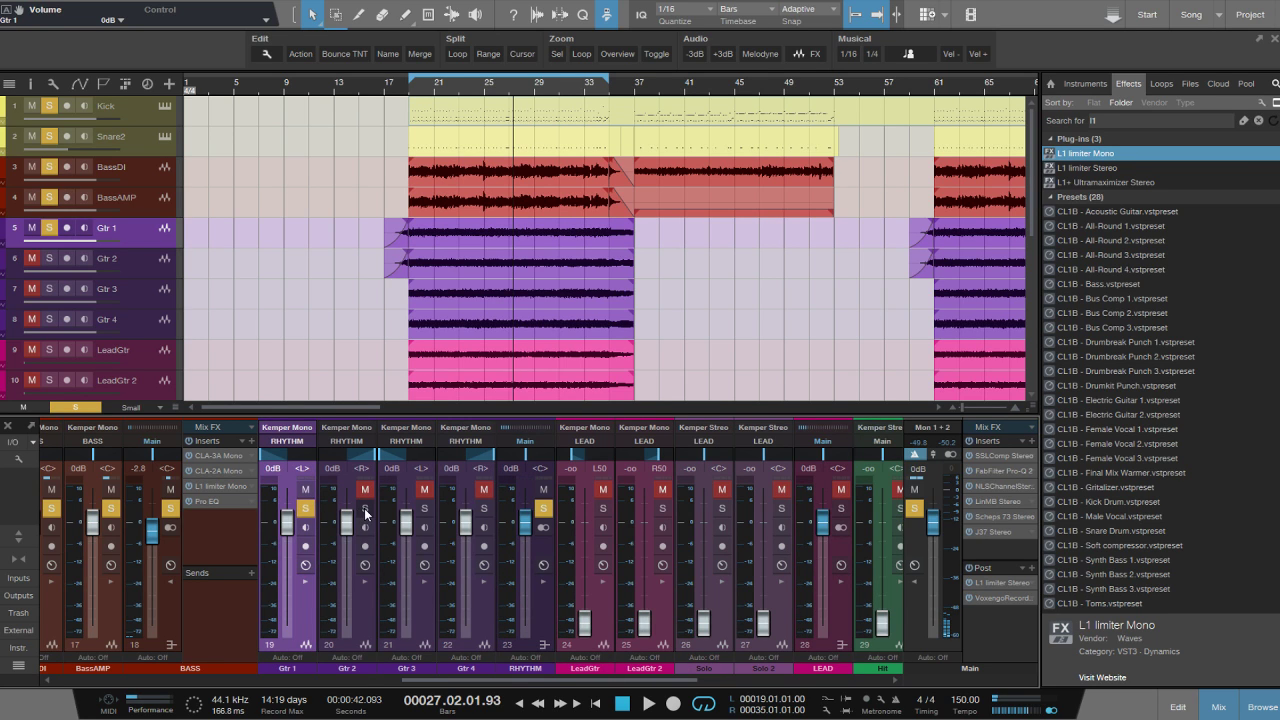
click(171, 511)
drag(564, 681, 378, 681)
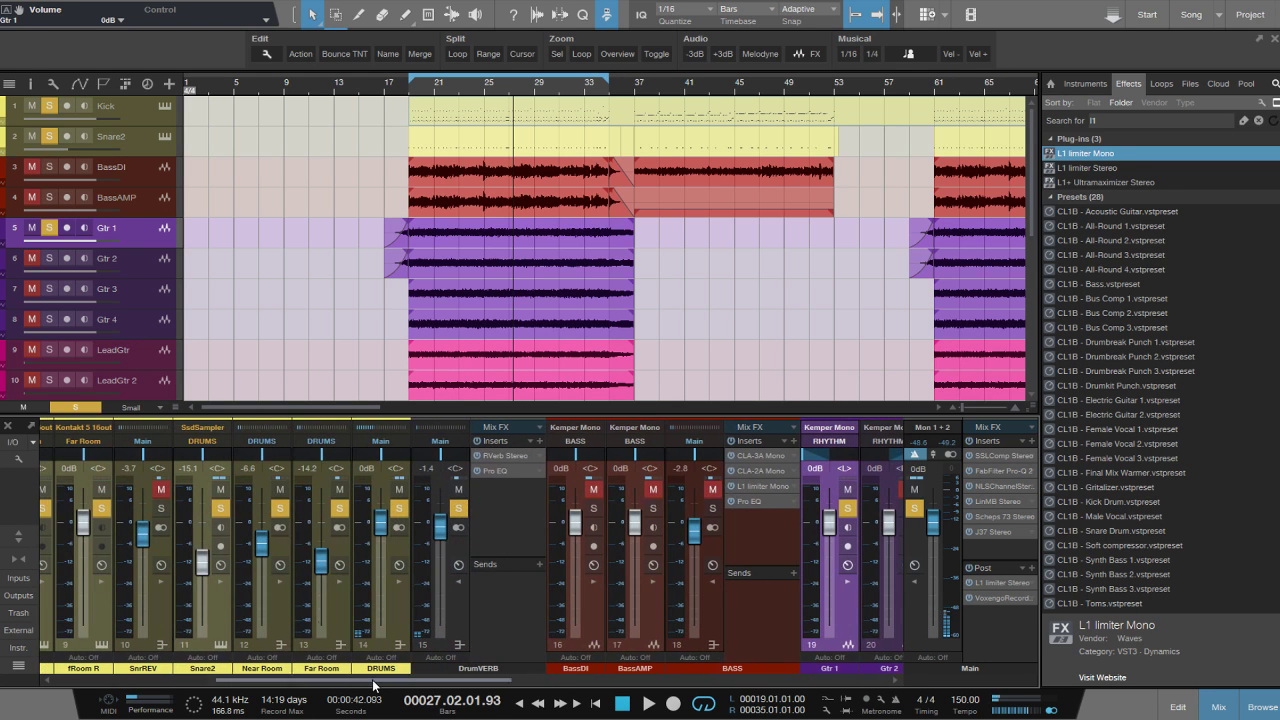
click(398, 508)
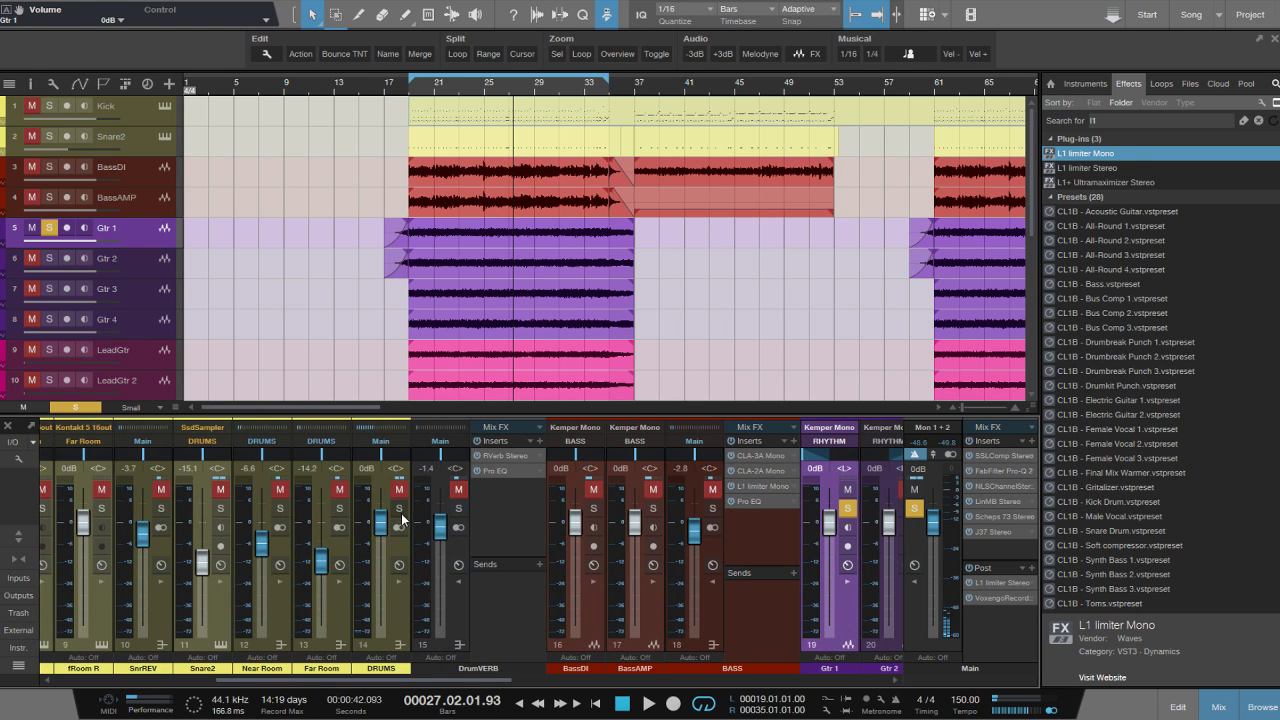
Audition Gtr 1 through Gtr 4 individually by toggling the solo of each rhythm guitar track in turn.
scroll(677, 661, right, 5)
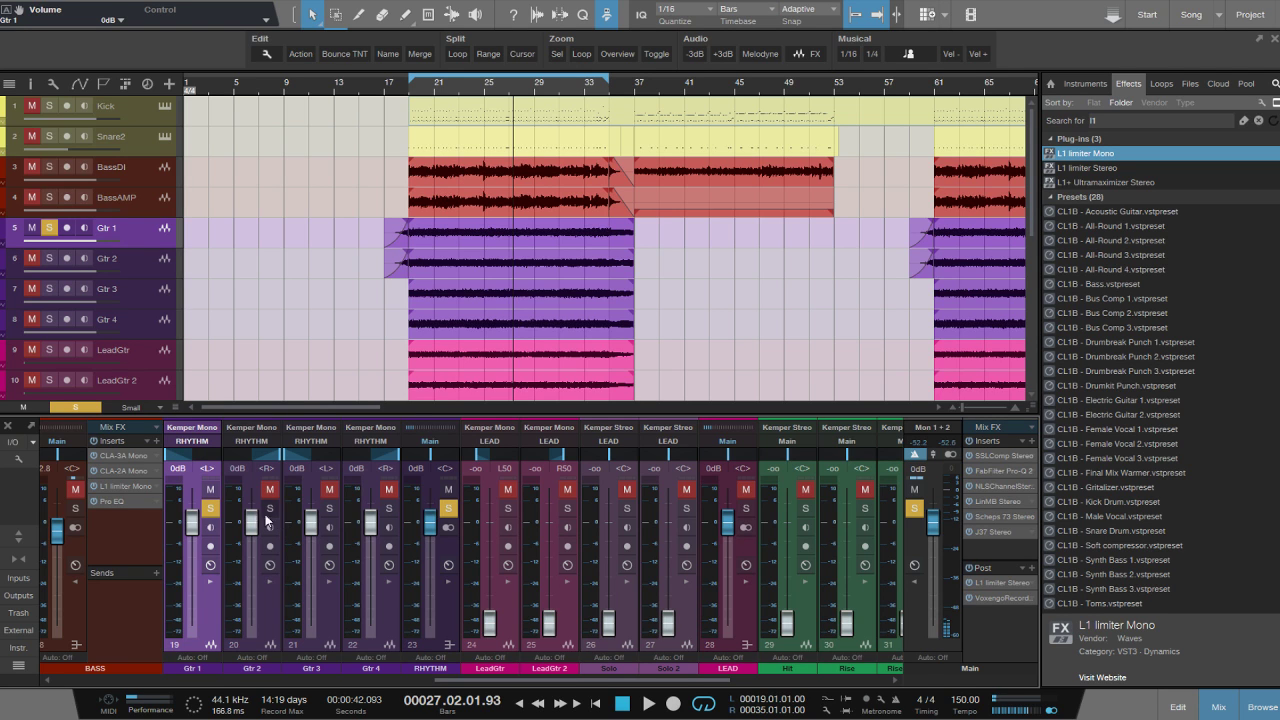
click(210, 508)
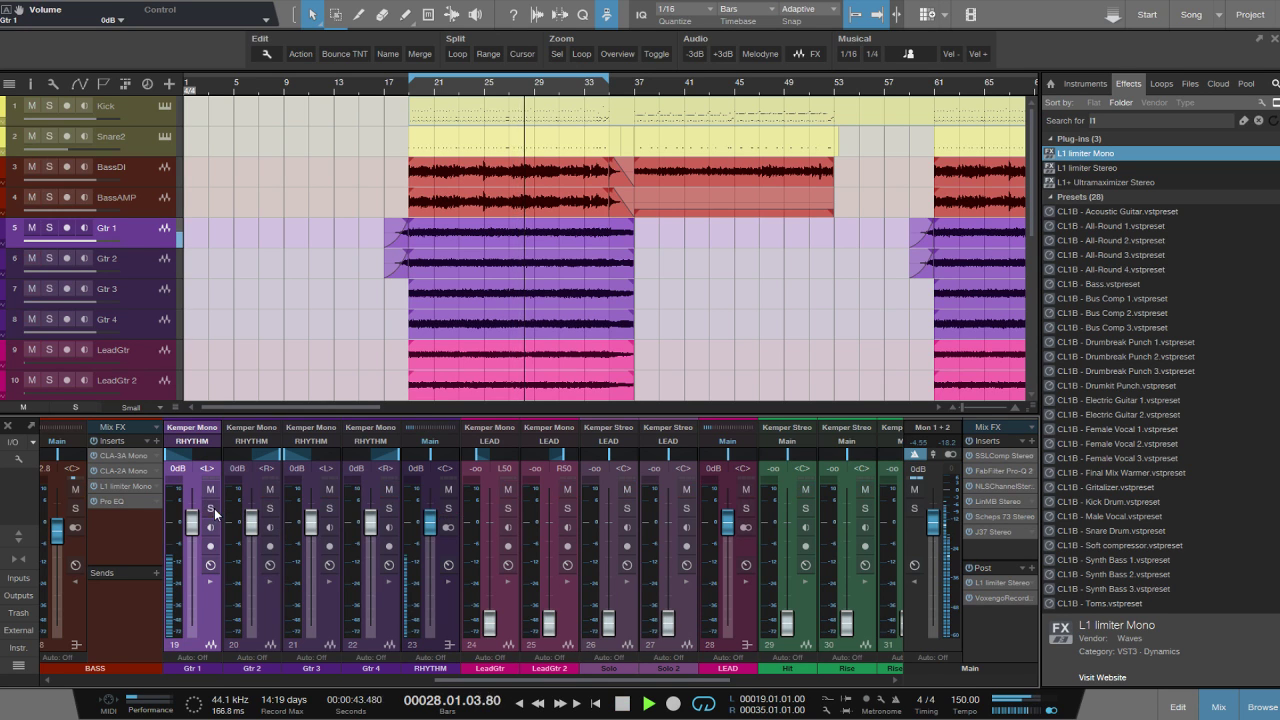
click(269, 508)
click(276, 509)
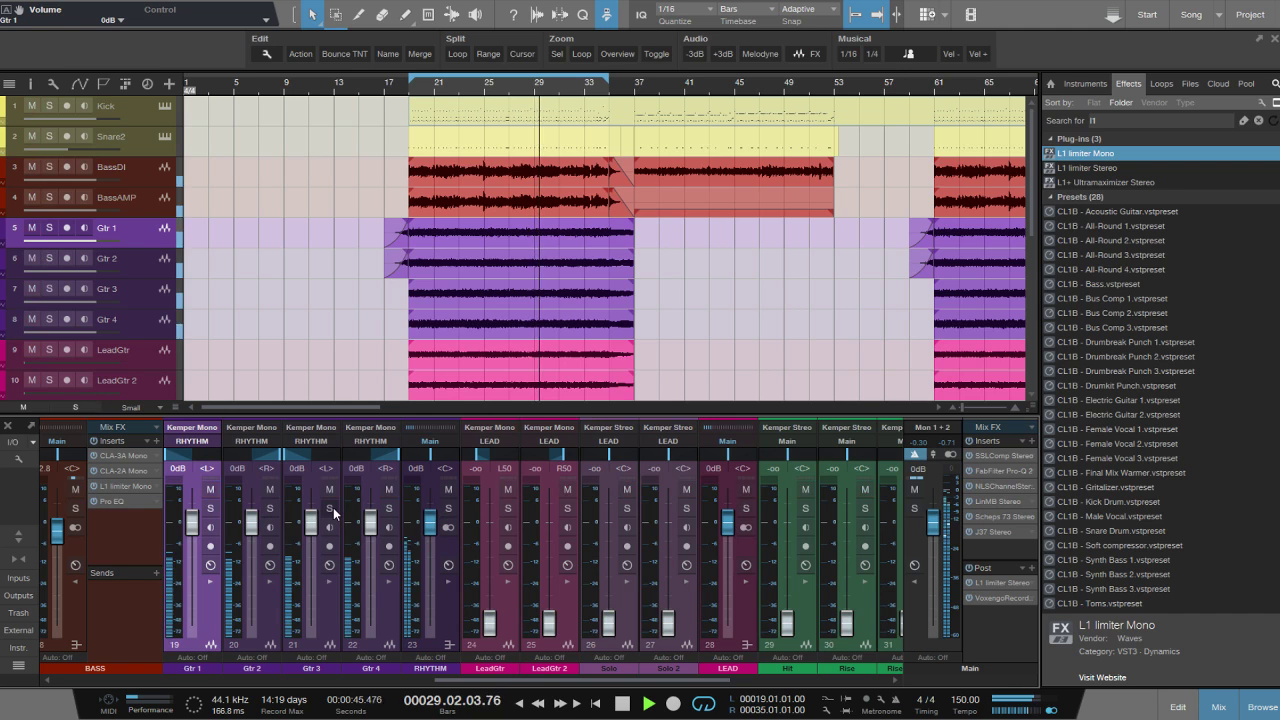
click(333, 510)
click(333, 510)
click(390, 510)
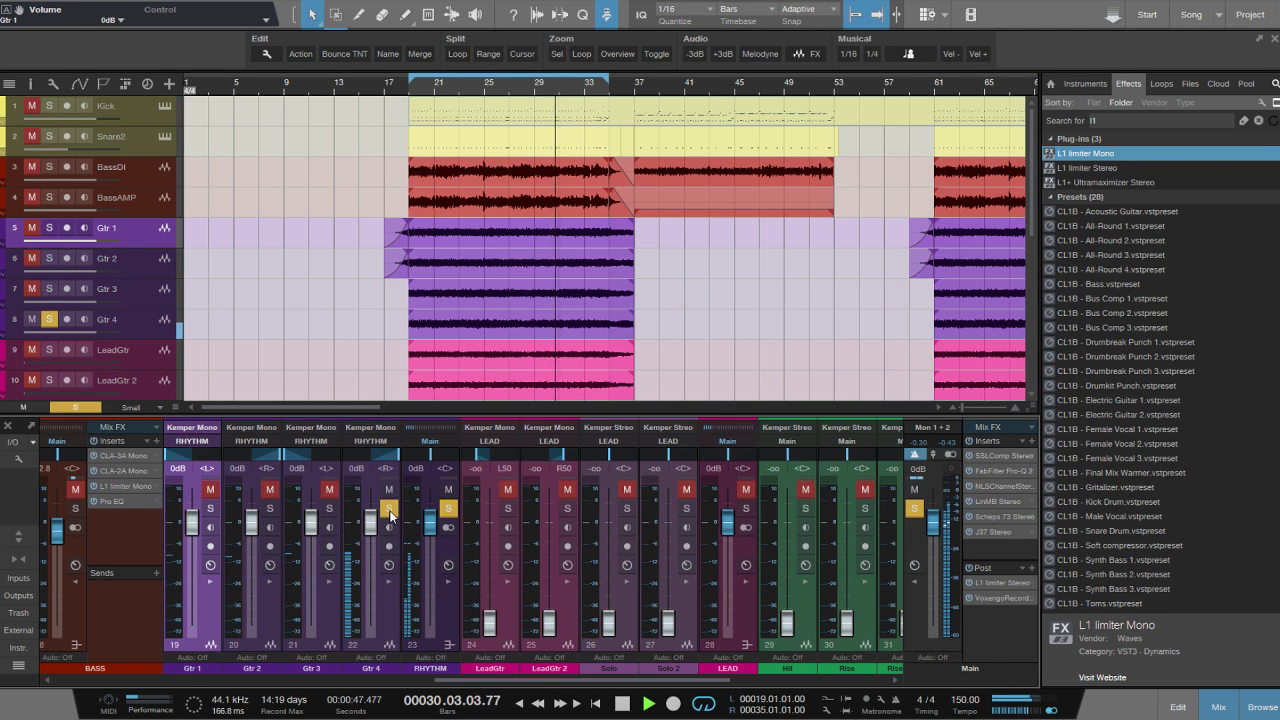
click(390, 510)
Solo the RHYTHM bus with its four guitars and lower its volume to -4.8 dB.
click(447, 509)
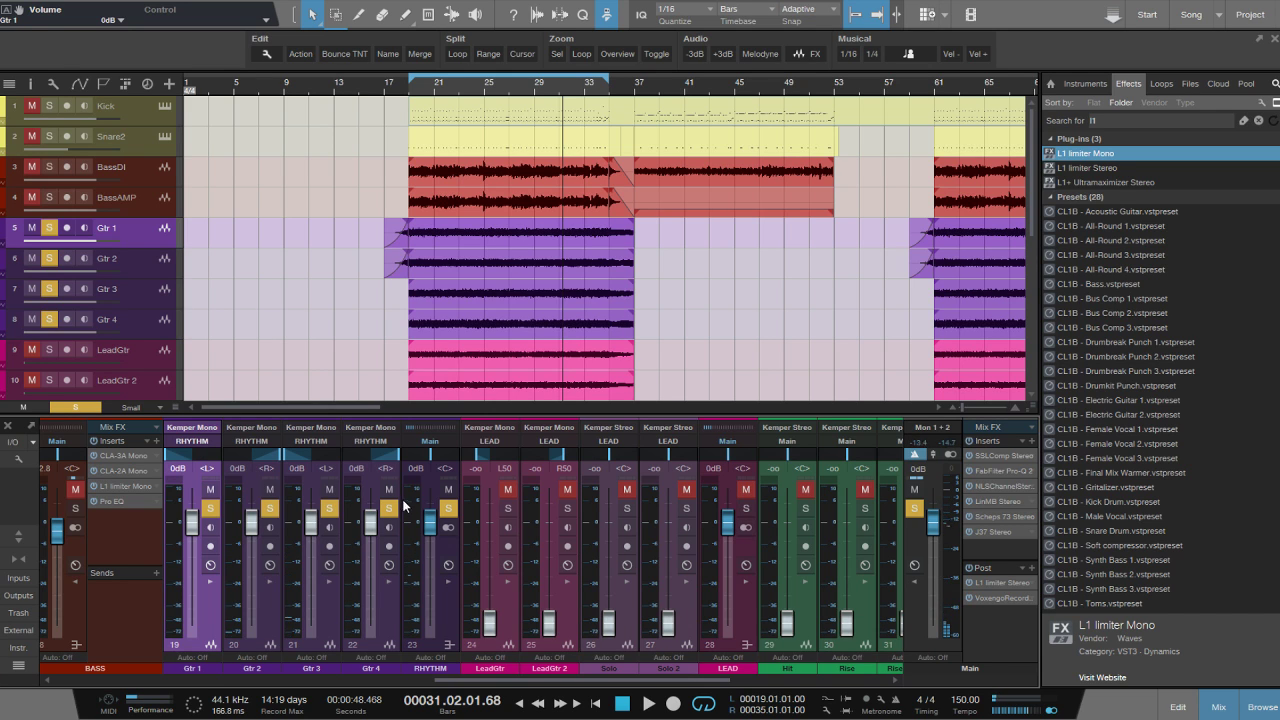
drag(432, 539, 432, 543)
Insert CLA-3A Mono from the Dynamics effects on Gtr 1, with Analog off and Peak Reduction at 5.
click(210, 583)
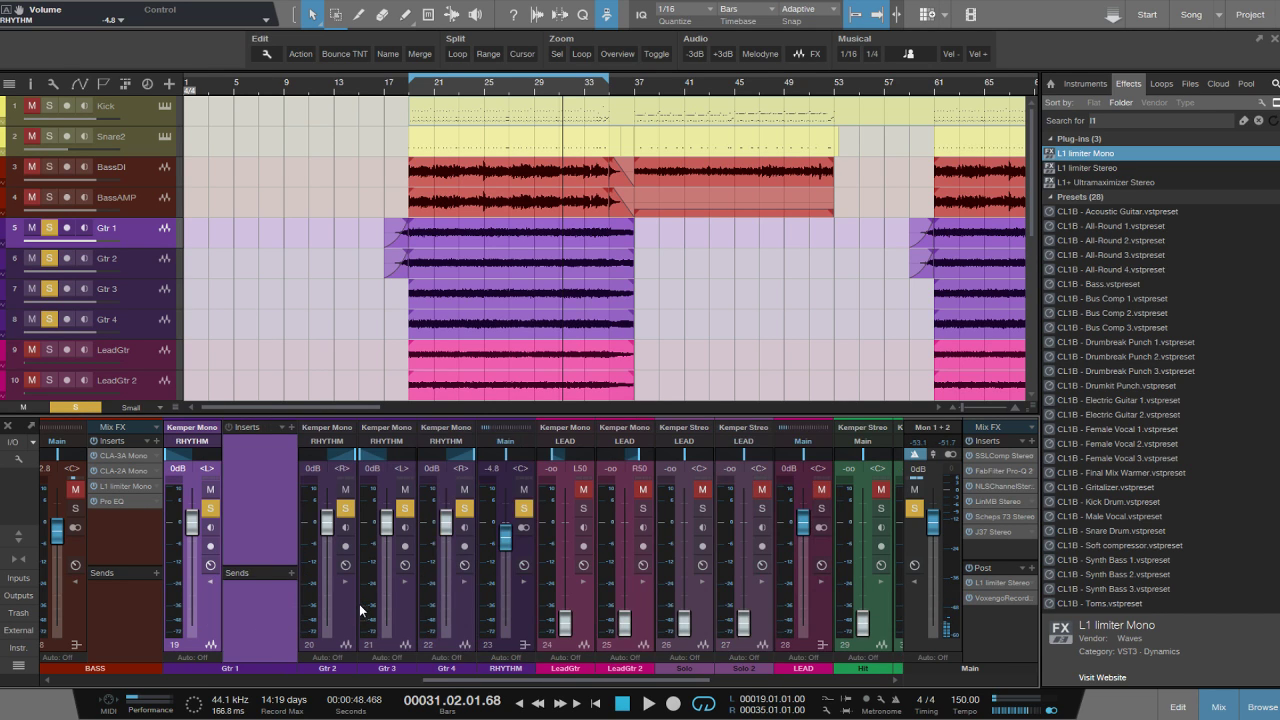
key(space)
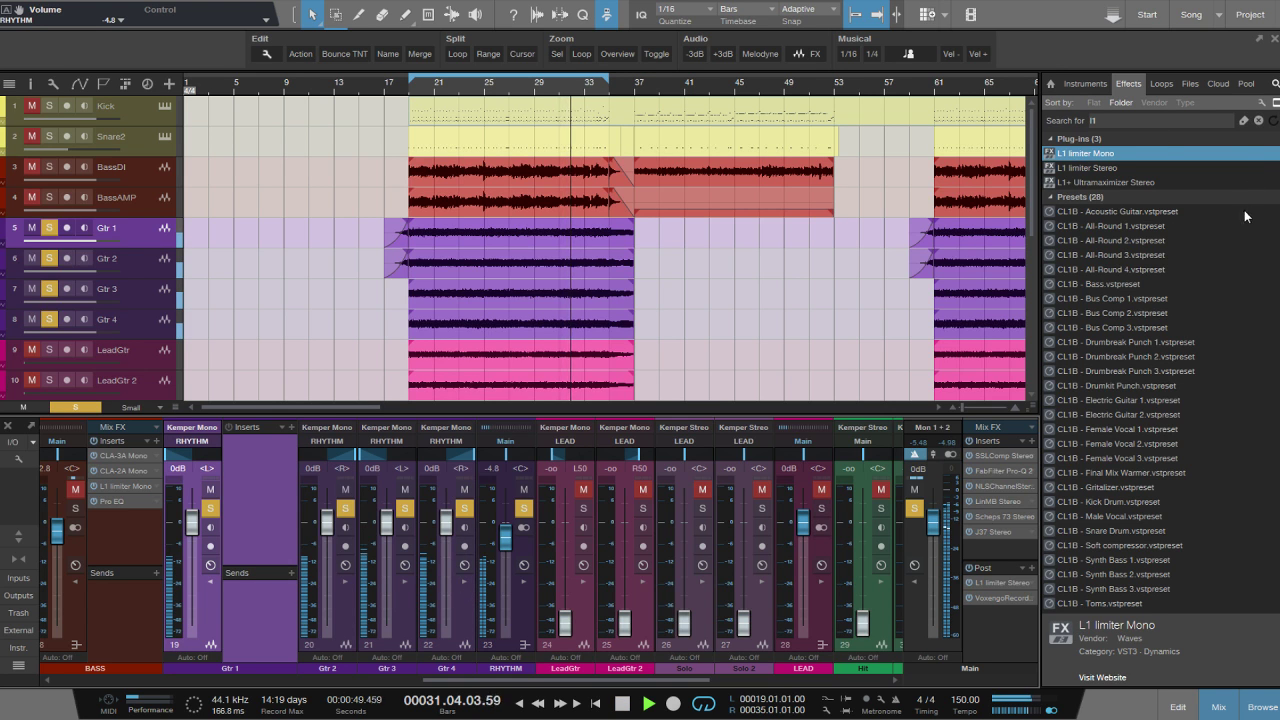
click(1259, 121)
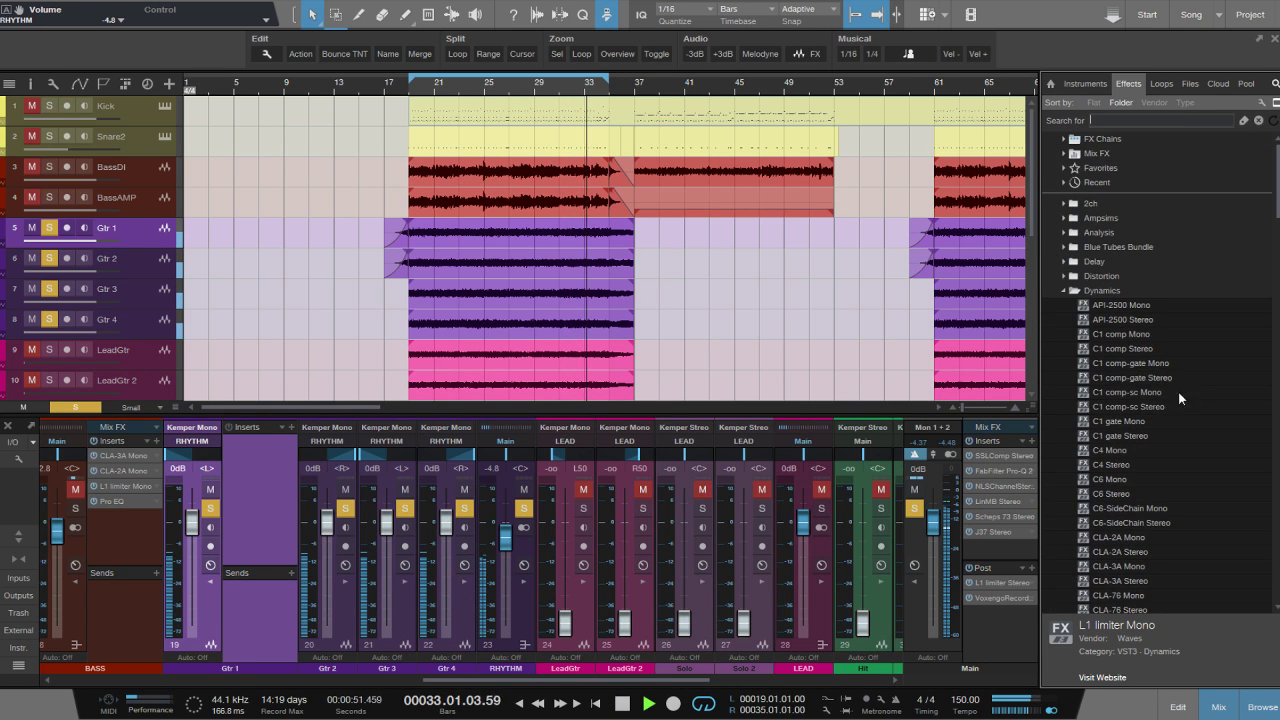
drag(1126, 524, 292, 460)
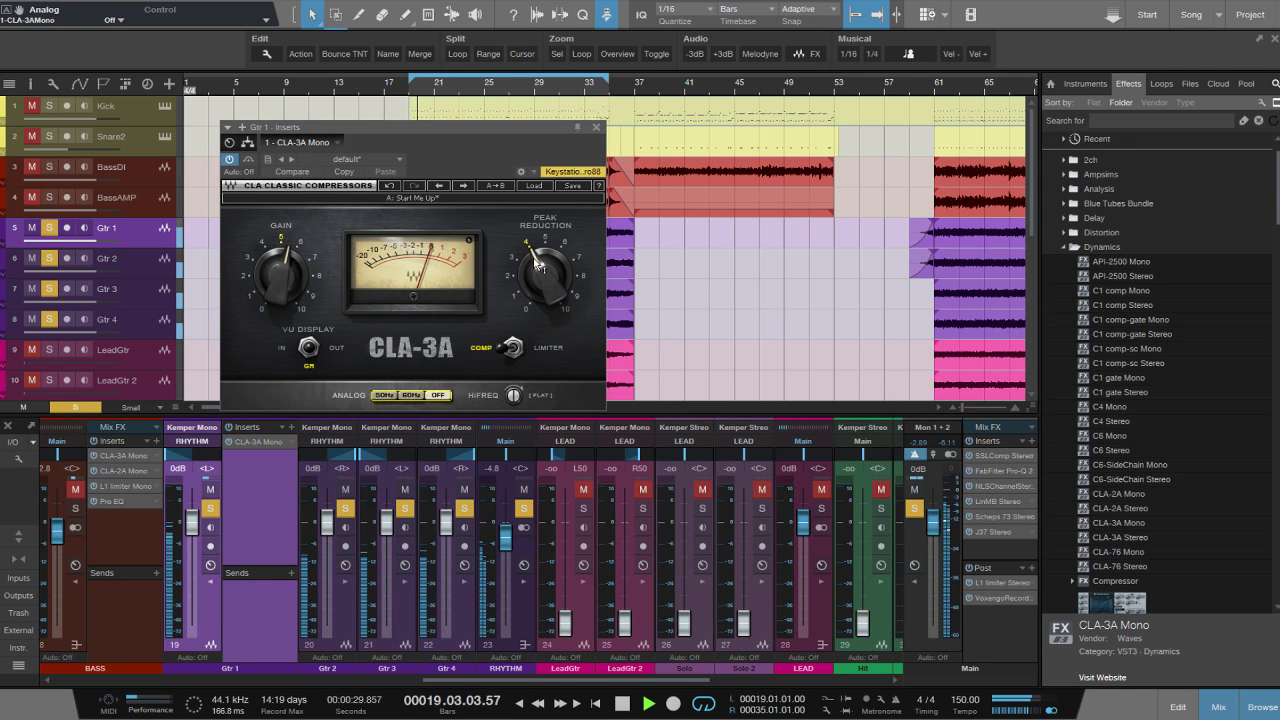
click(537, 258)
scroll(537, 258, up, 1)
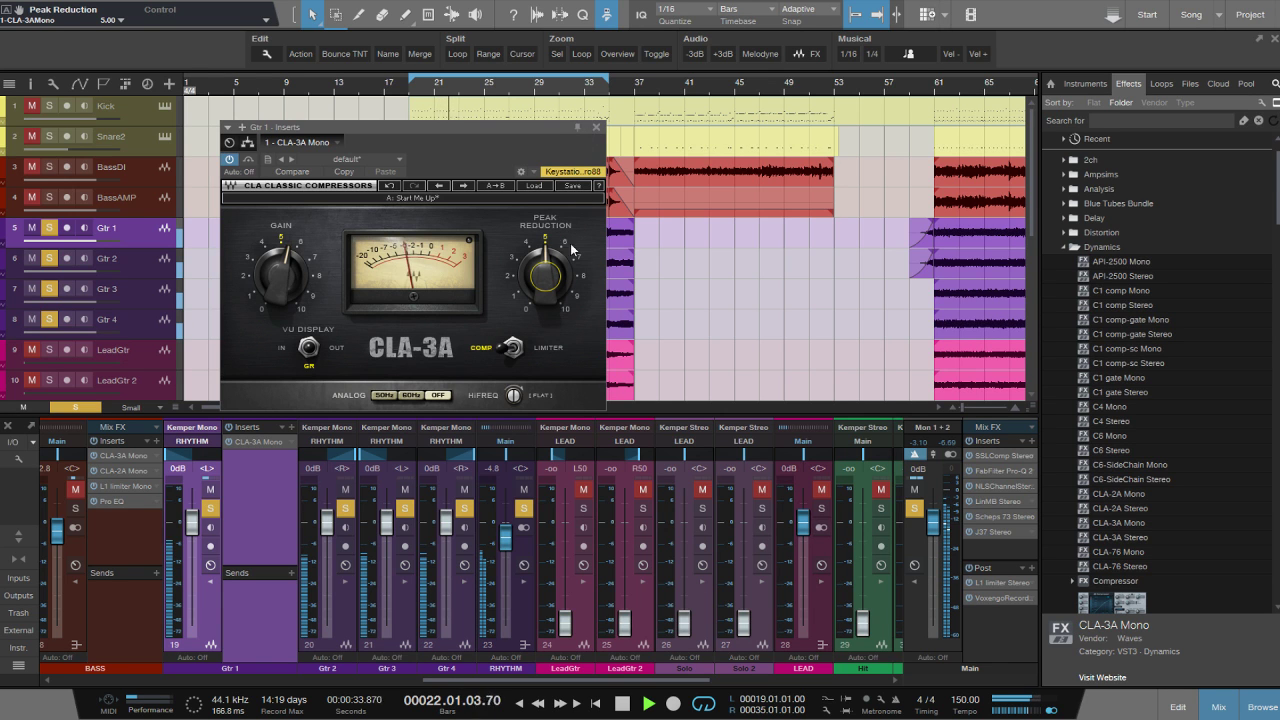
click(597, 128)
Copy the CLA-3A Mono from Gtr 1 to Gtr 2, Gtr 3 and Gtr 4, and collapse the four channels' insert views.
click(350, 610)
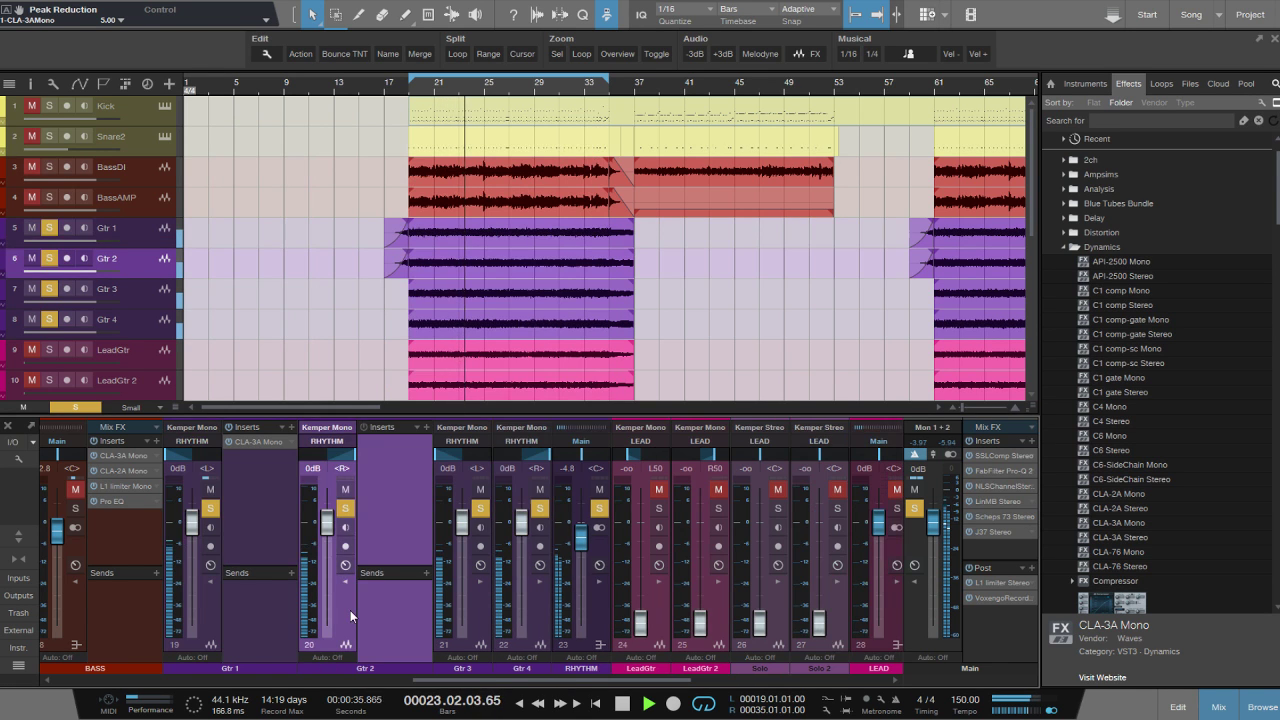
click(482, 602)
click(614, 602)
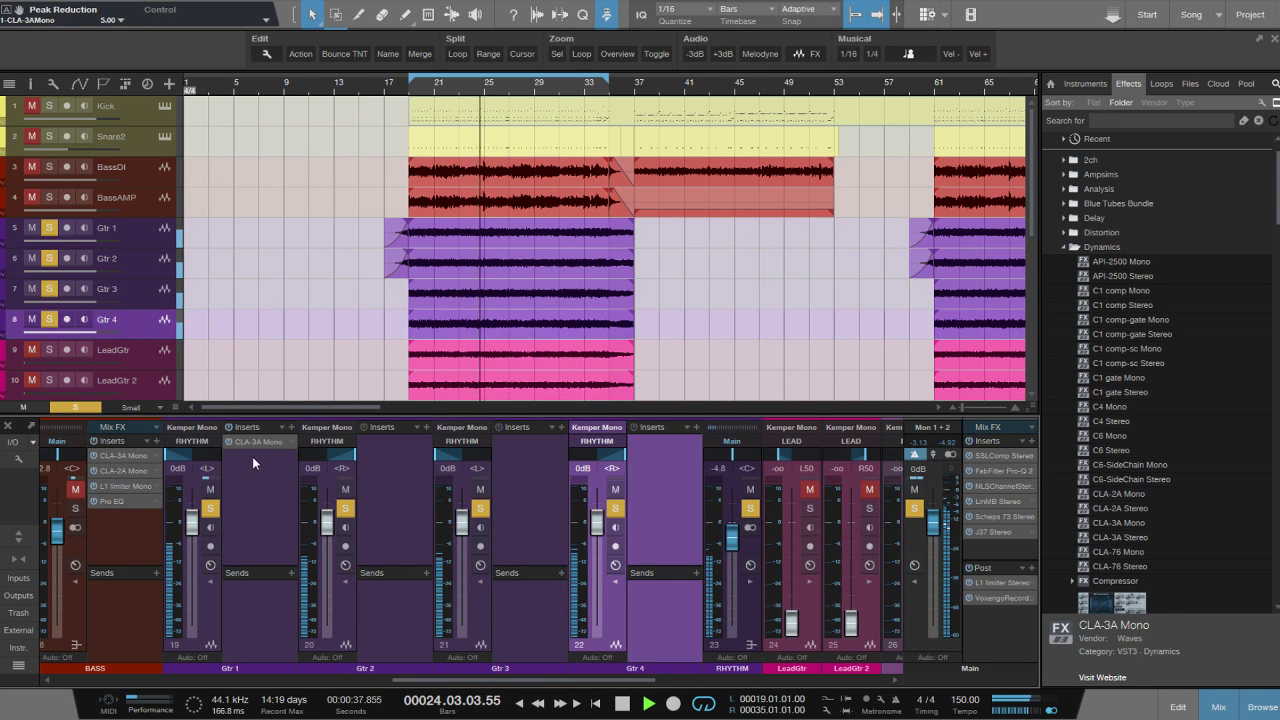
drag(255, 442, 665, 450)
click(597, 128)
double_click(657, 505)
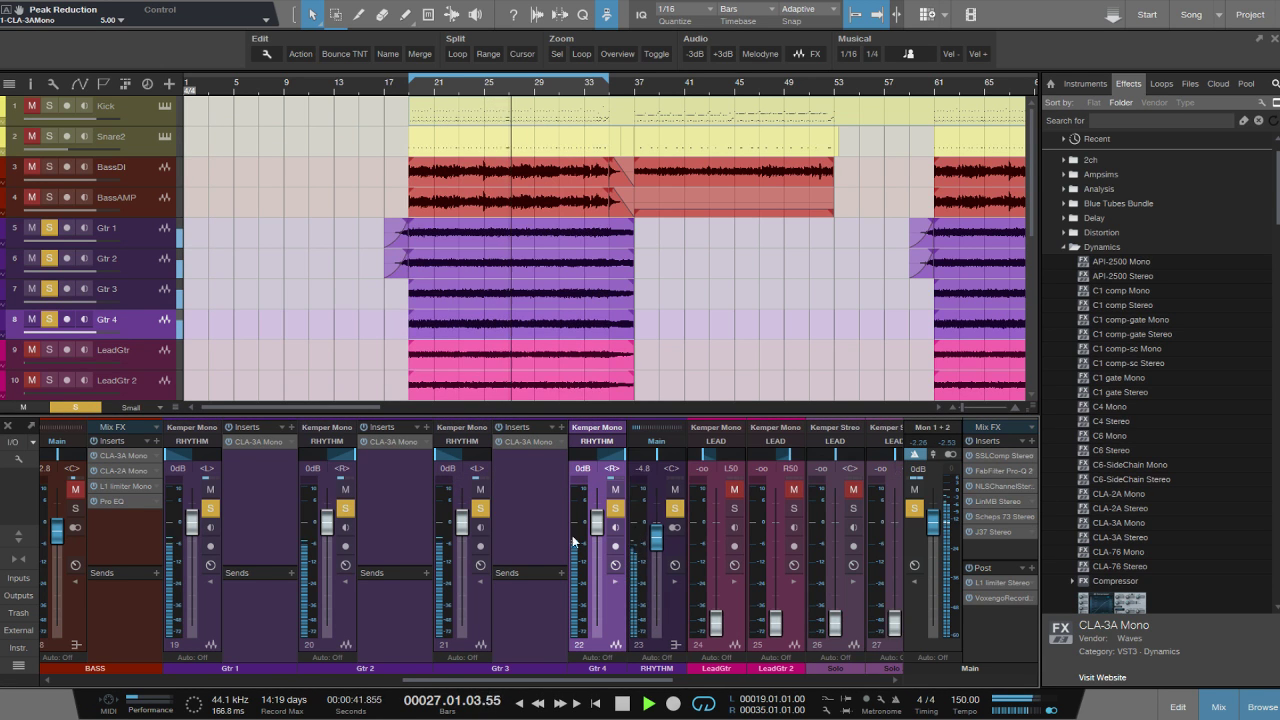
double_click(522, 535)
click(407, 537)
double_click(407, 537)
double_click(260, 535)
key(space)
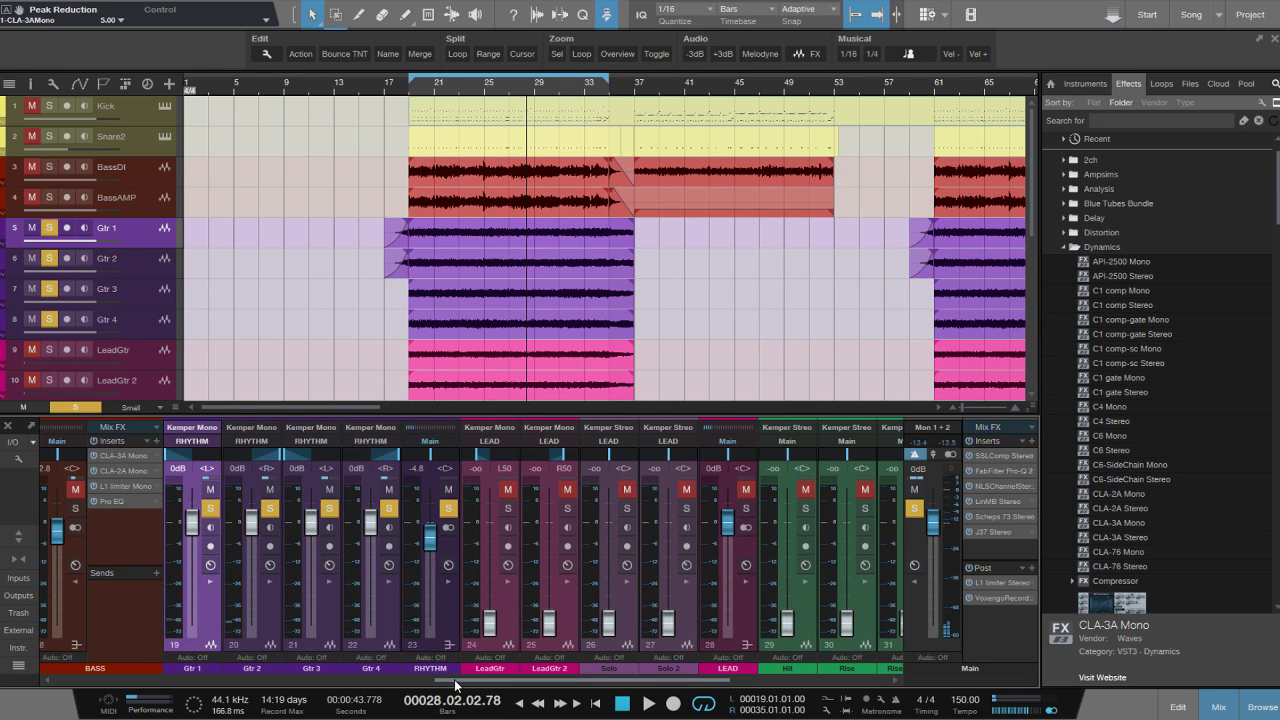
Insert SSLChannel Stereo on the RHYTHM bus while the soloed rhythm guitars play.
scroll(456, 673, left, 2)
click(577, 608)
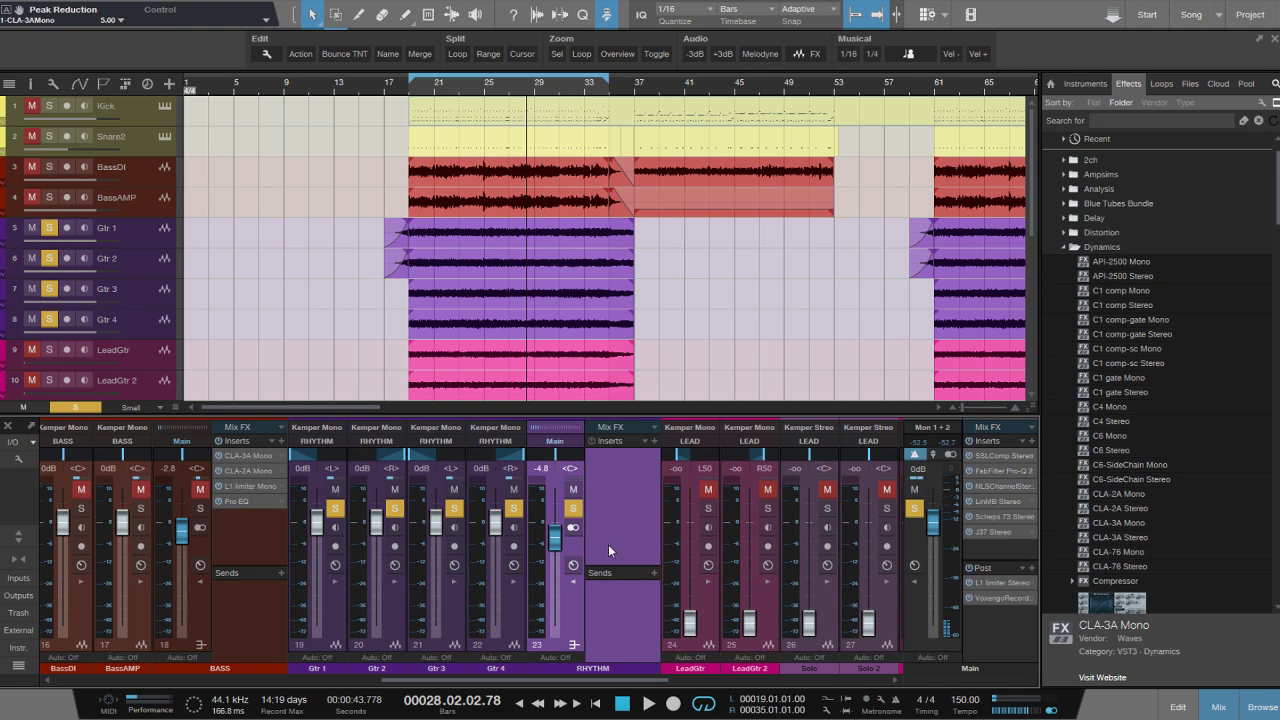
key(space)
click(655, 441)
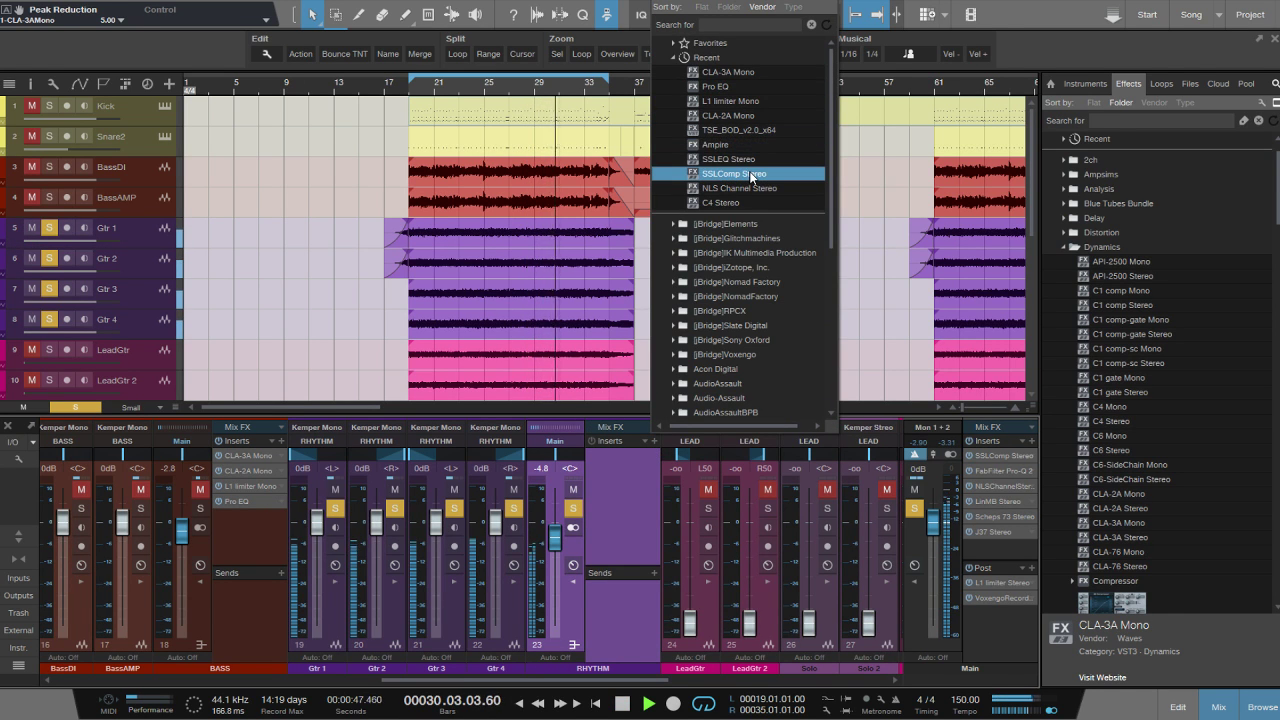
click(1129, 116)
text(ssl)
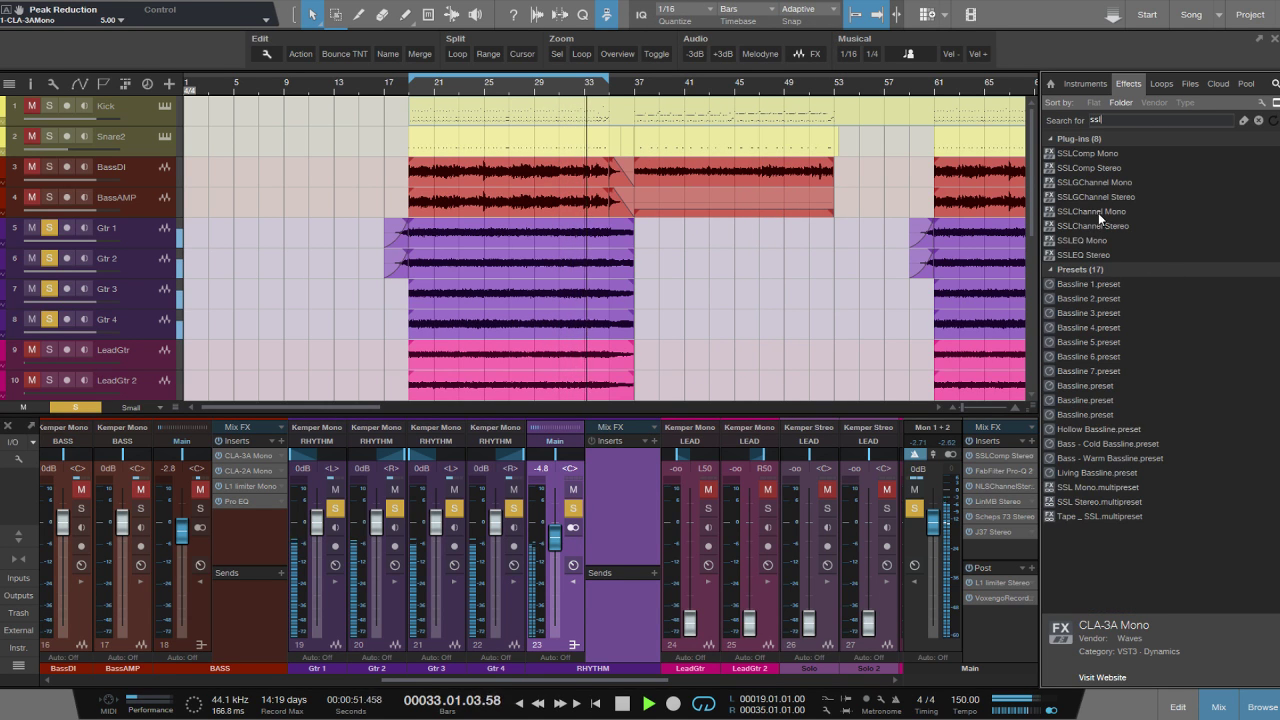
drag(1095, 225, 603, 481)
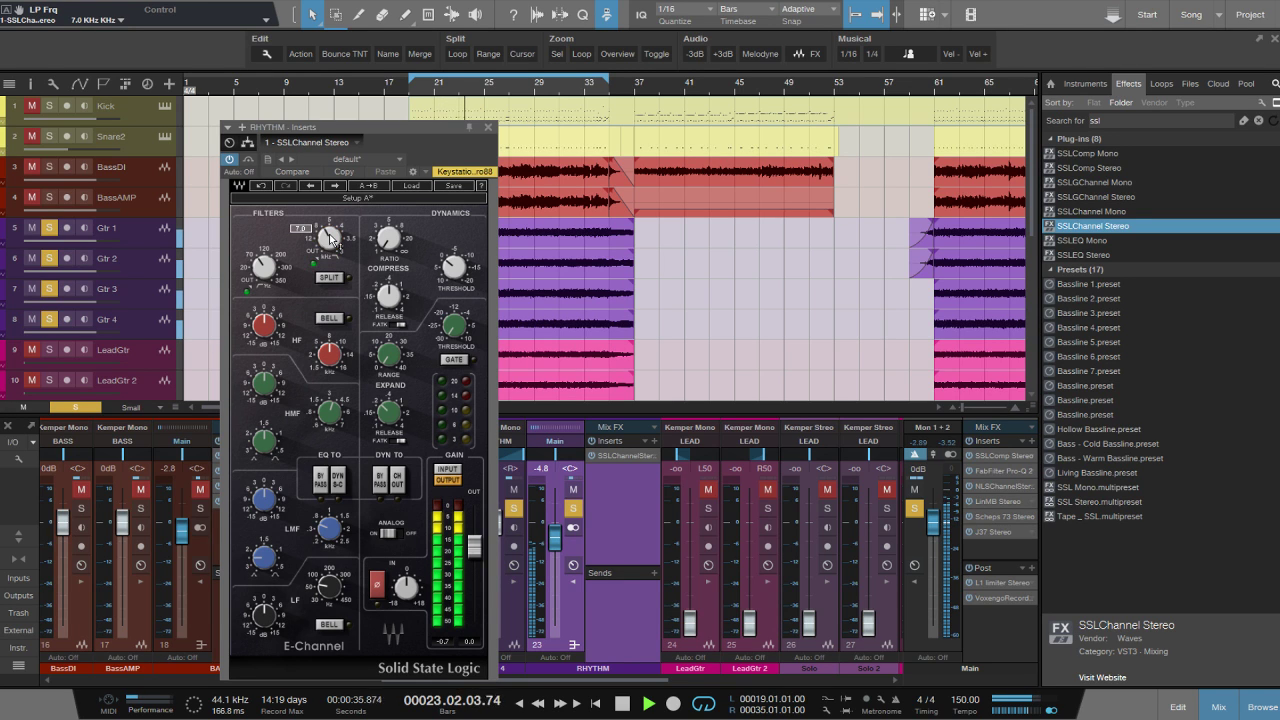
In the RHYTHM bus SSLChannel, low-pass at 7 kHz and set the high-mid band to -2.8 dB at 3.97 kHz.
drag(270, 318, 270, 310)
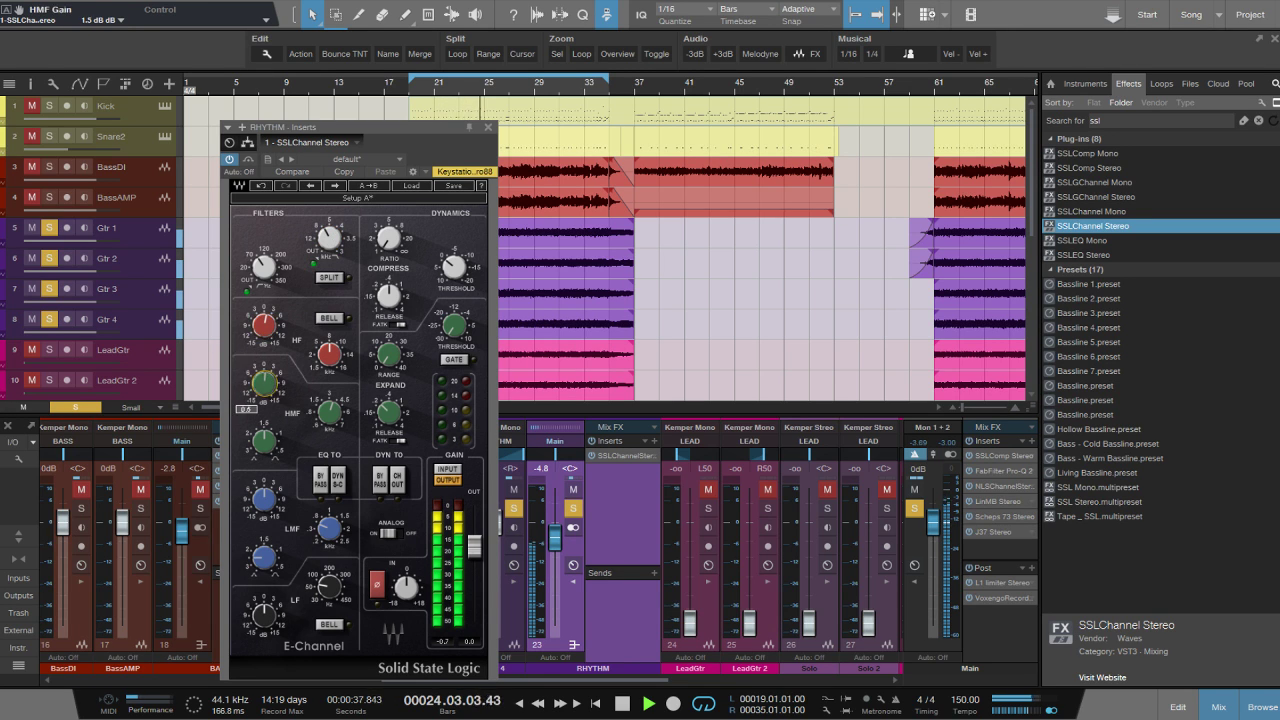
drag(269, 433, 269, 461)
drag(268, 384, 268, 362)
drag(330, 413, 329, 413)
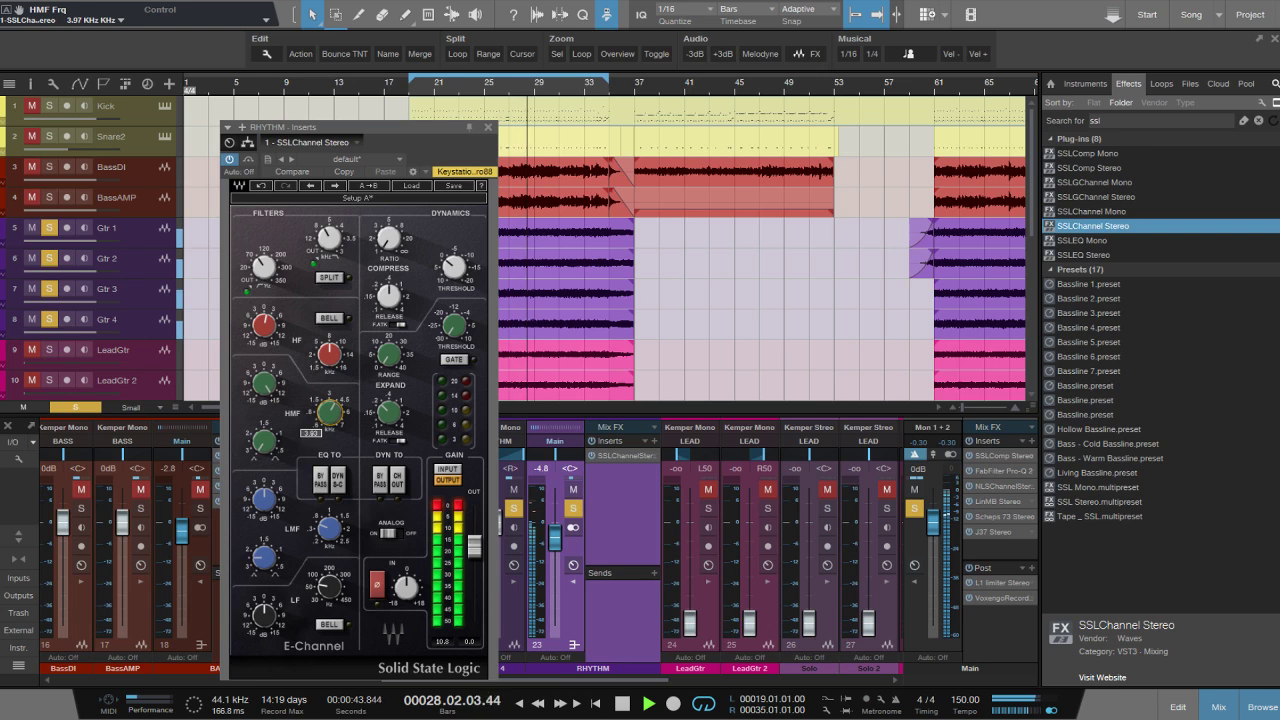
drag(264, 383, 264, 382)
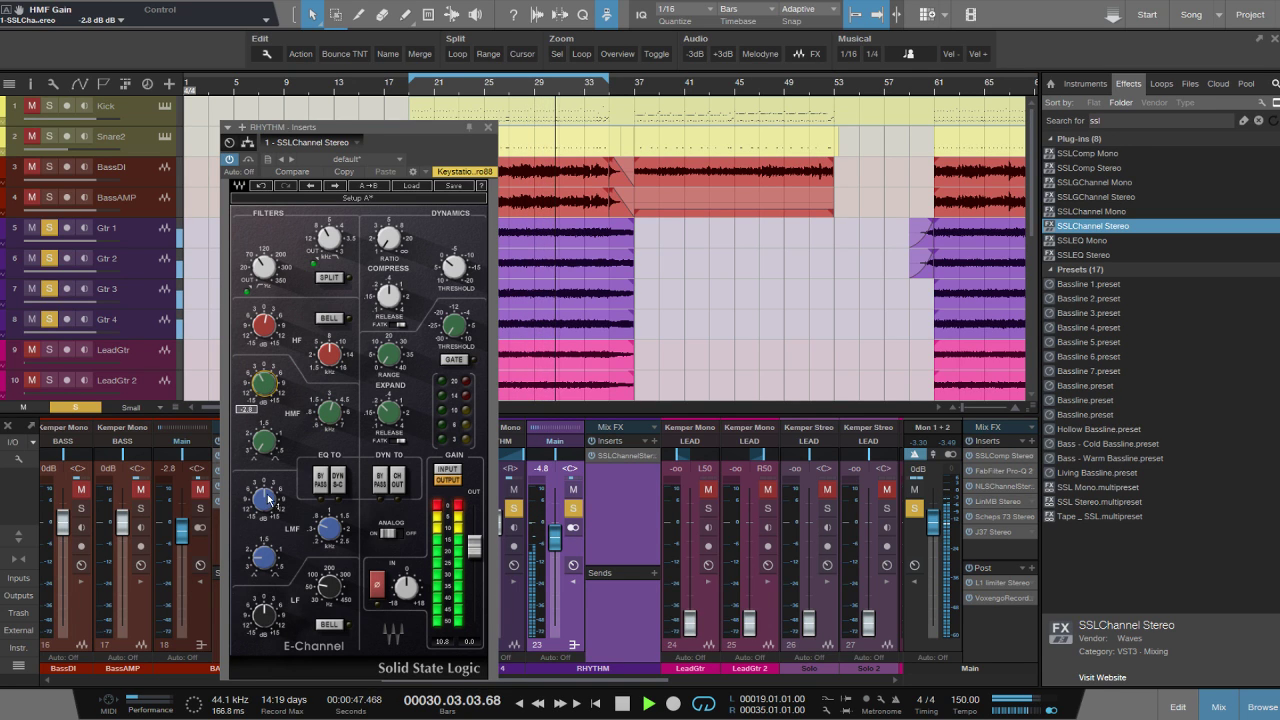
Sweep the SSLChannel's low-mid frequency for muddiness, set that band's gain to -6.3 dB, and close the plug-in.
drag(264, 498, 264, 501)
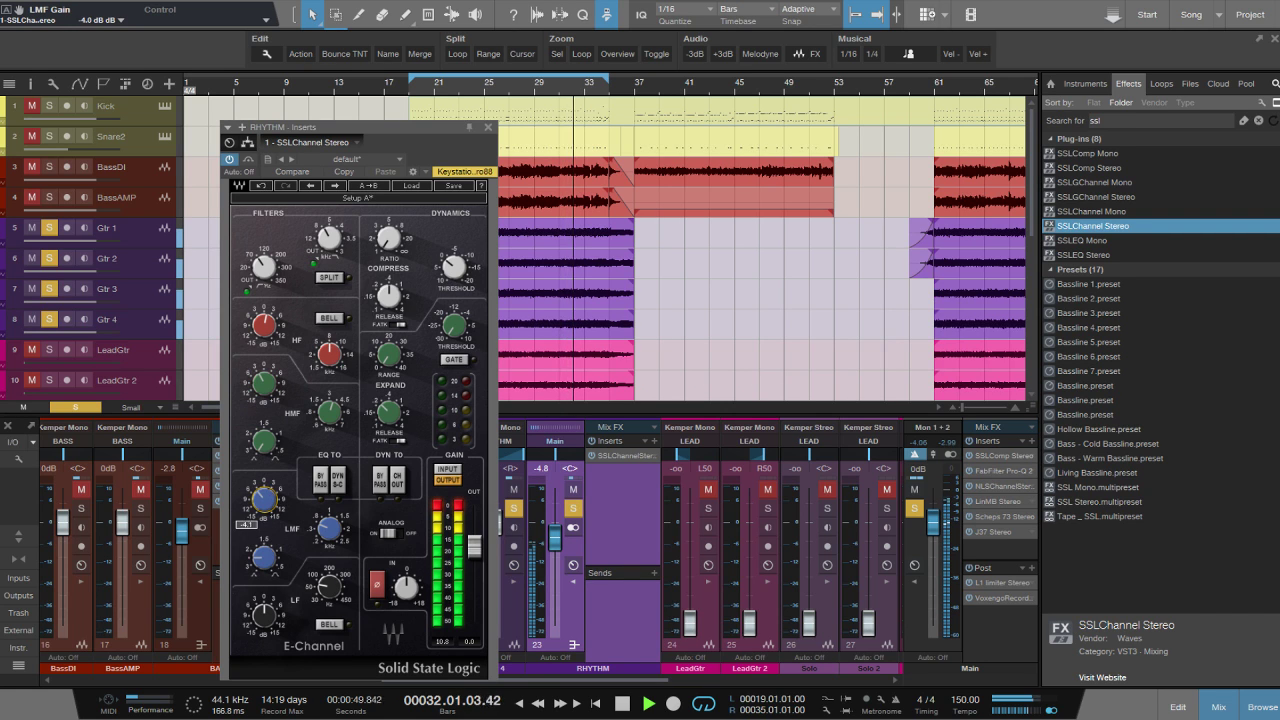
click(329, 530)
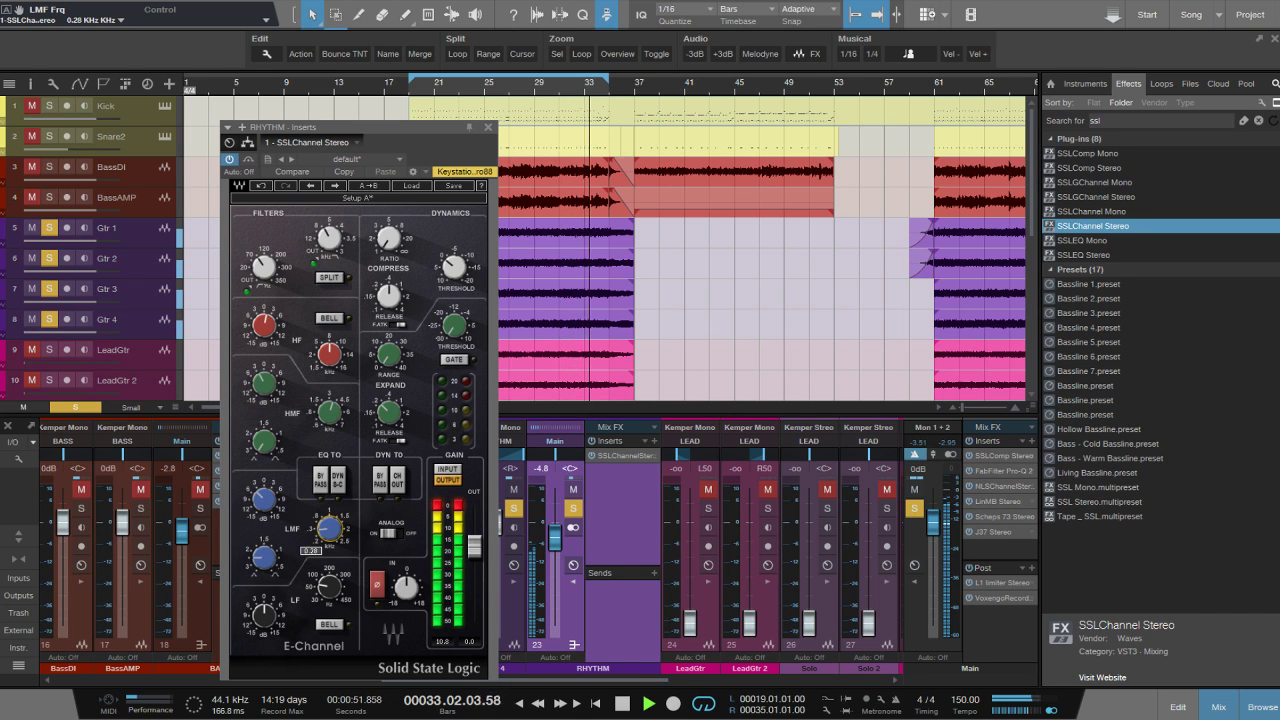
drag(264, 498, 264, 503)
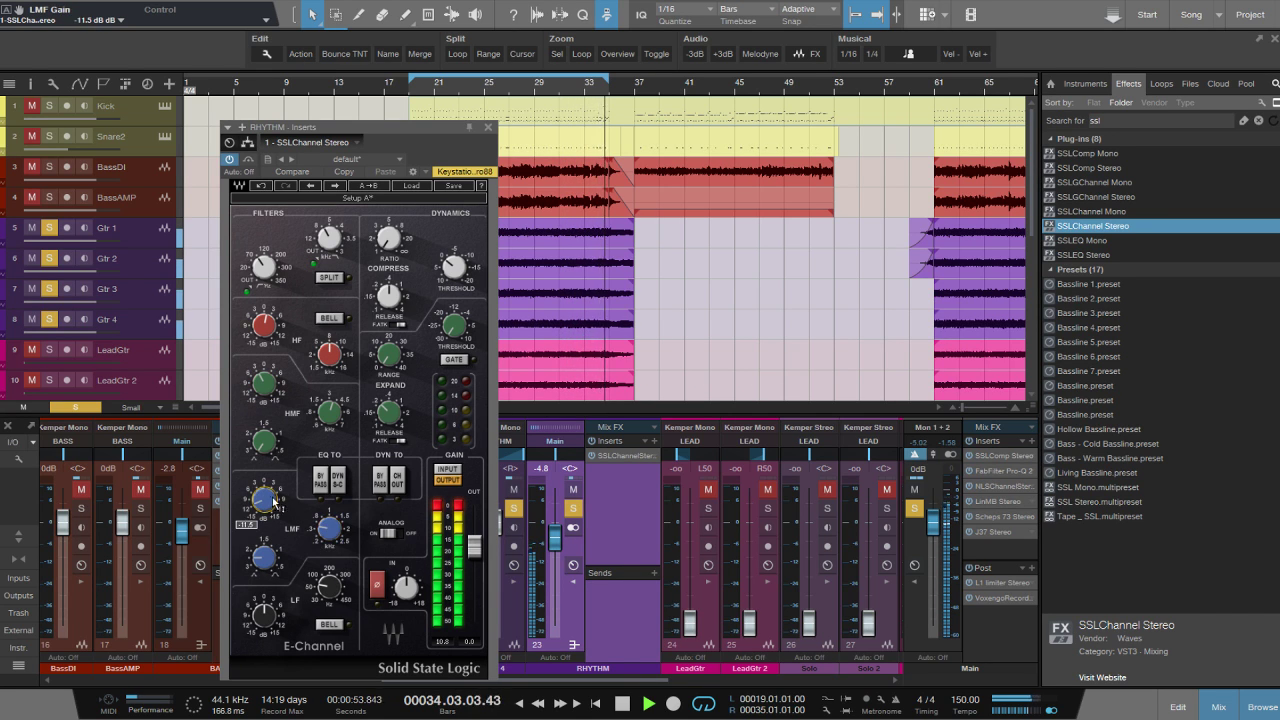
drag(329, 530, 262, 498)
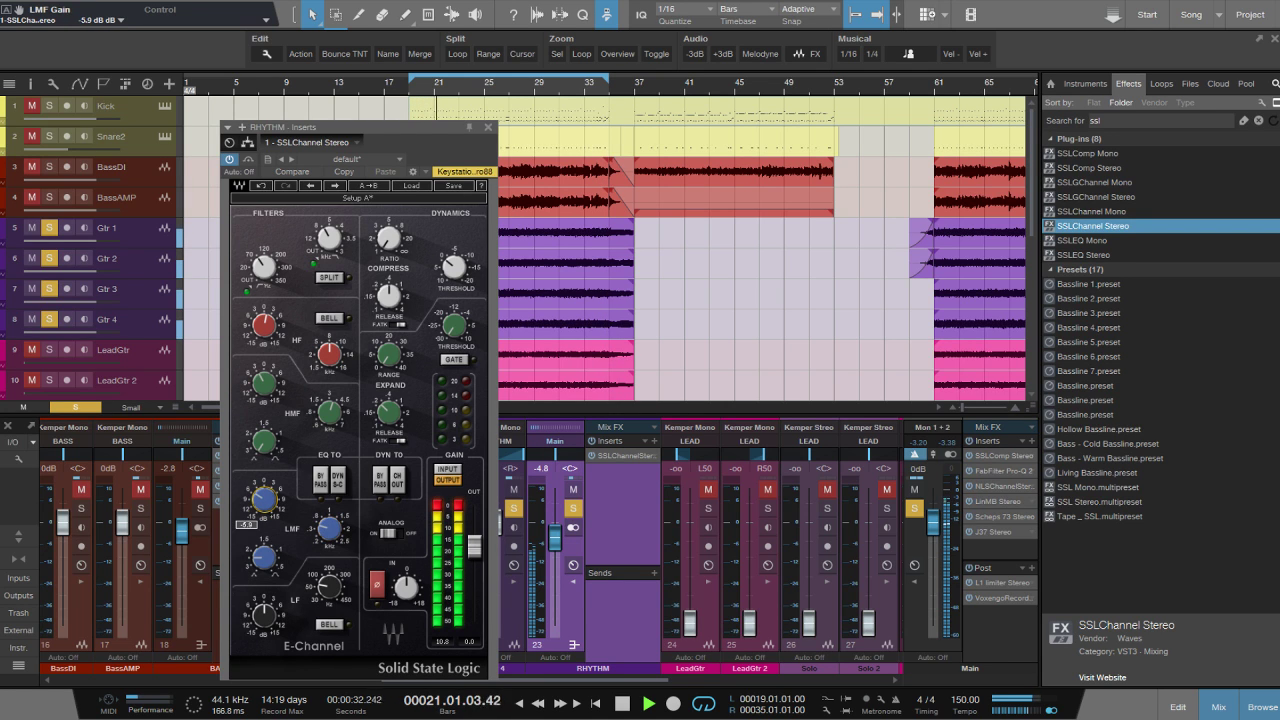
click(488, 127)
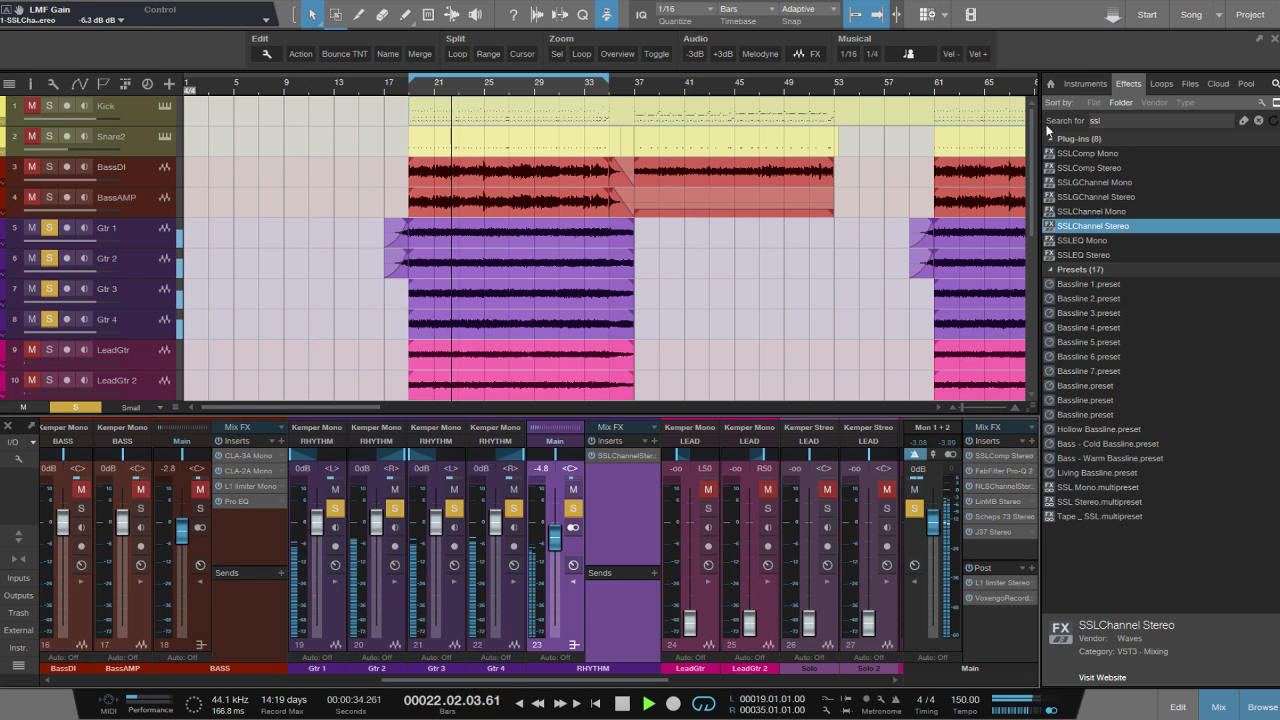
Insert C4 Stereo on the RHYTHM bus and set band 1 to attack 10, release 100, threshold -41.0 and gain 1.9.
click(1125, 116)
text(c4)
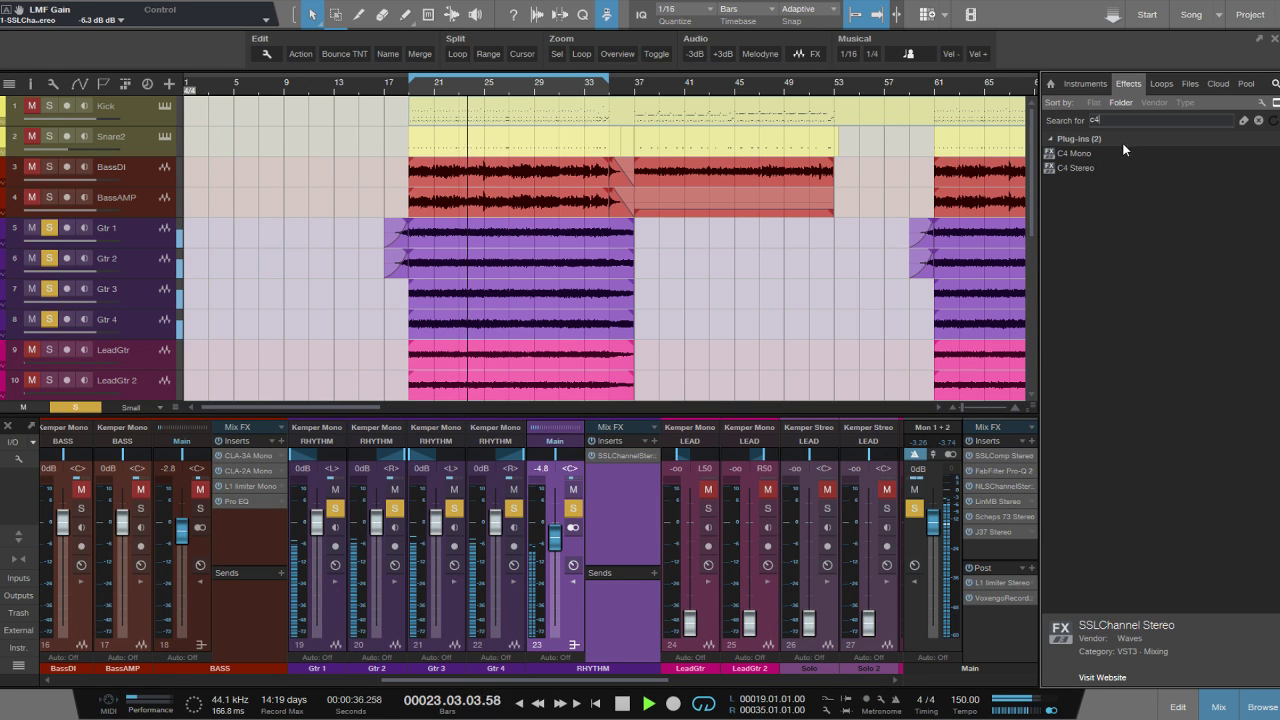
drag(1080, 167, 640, 508)
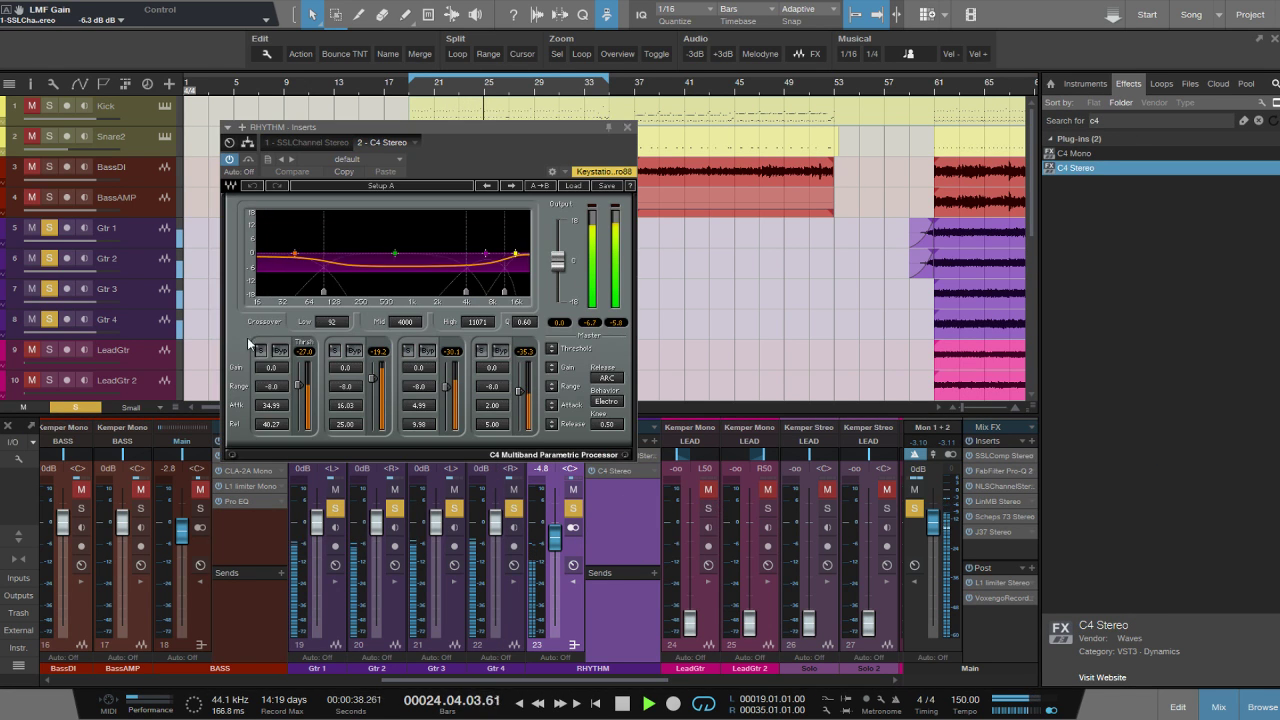
double_click(272, 406)
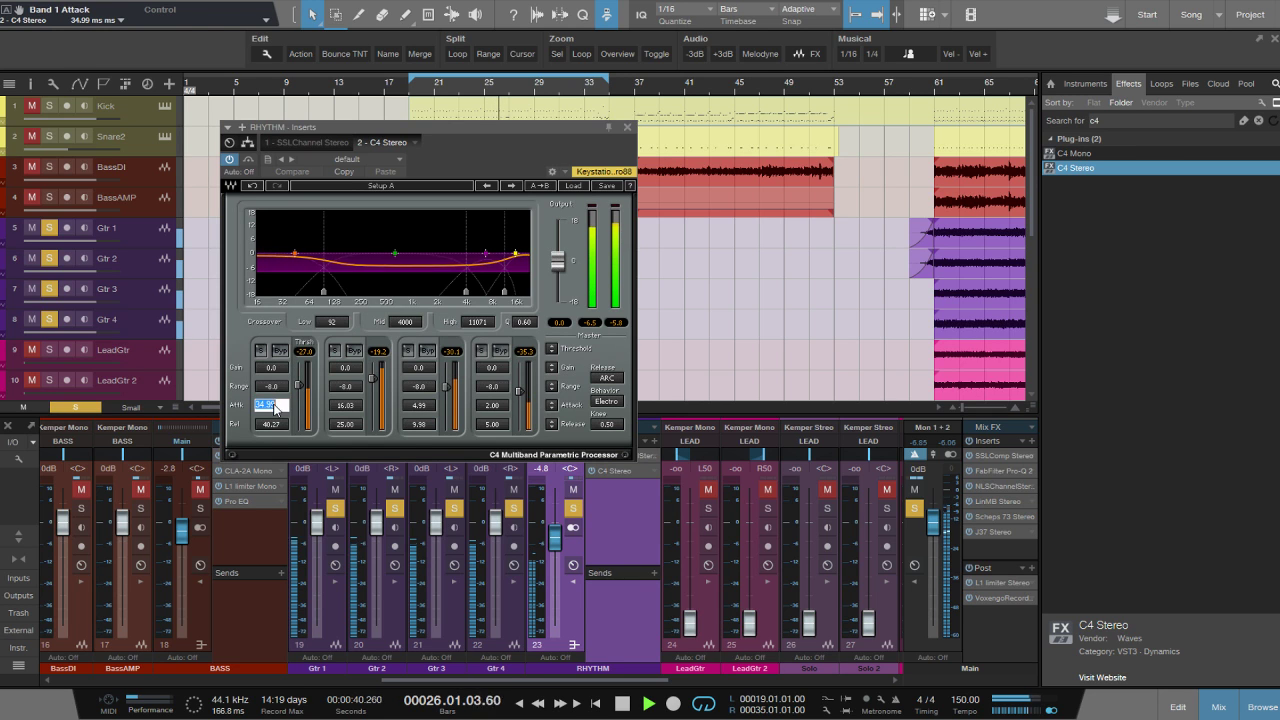
text(10)
key(Return)
click(278, 424)
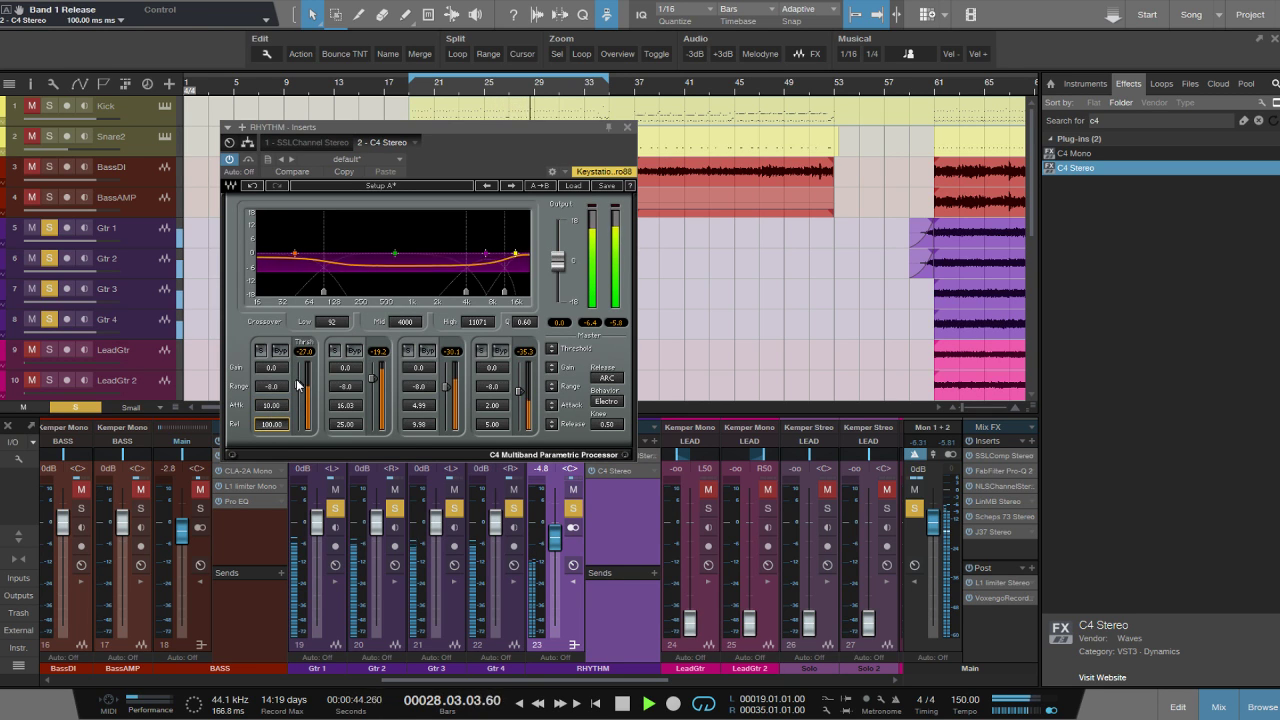
drag(297, 390, 268, 364)
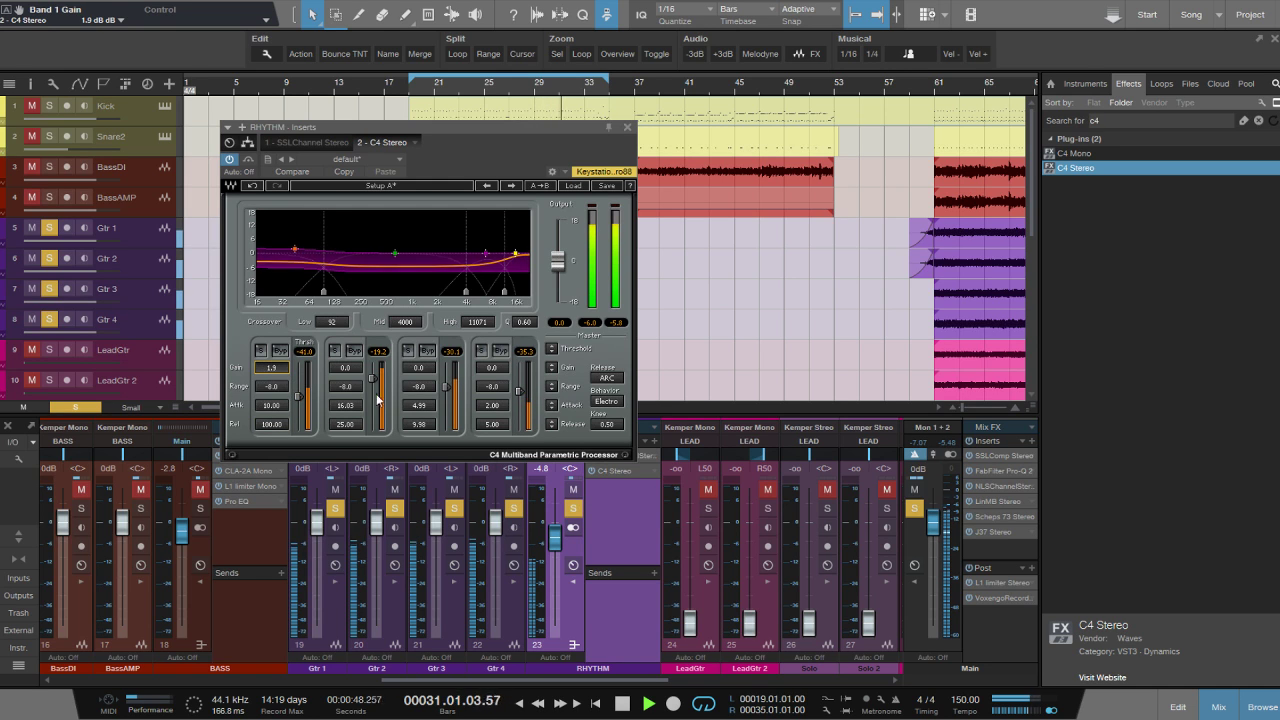
Set C4's mid crossover to 578 and band 4 to threshold -74.7, range -17.4 and gain 4.6.
drag(466, 294, 394, 293)
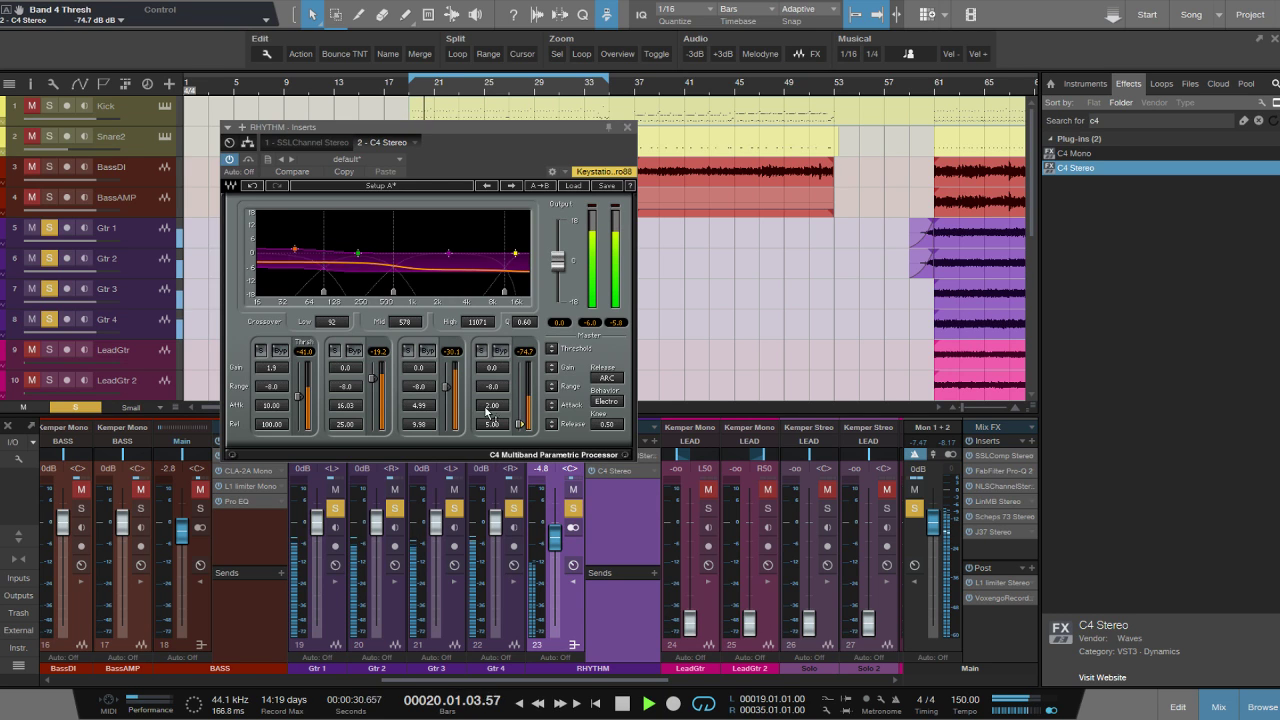
drag(492, 386, 492, 410)
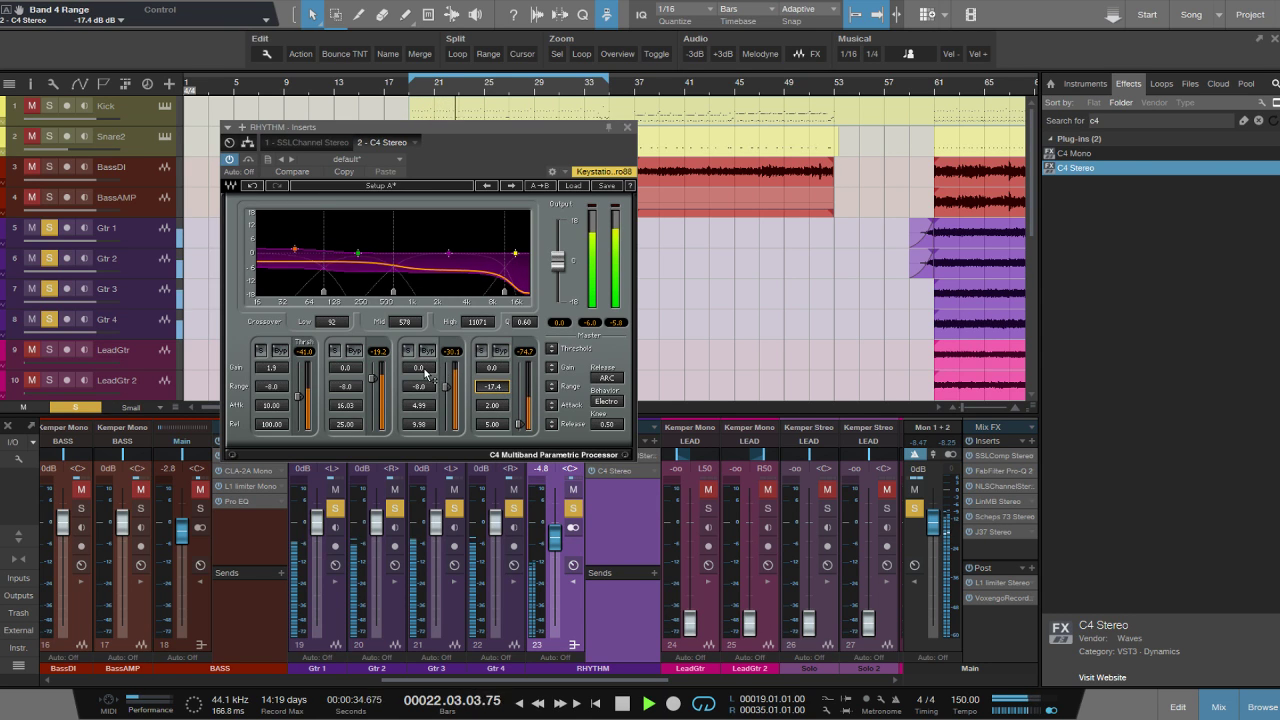
drag(493, 369, 493, 357)
Set C4's band 3 to gain 1.2, range -9.6 and threshold -28.6, and close the plug-in.
drag(418, 369, 447, 384)
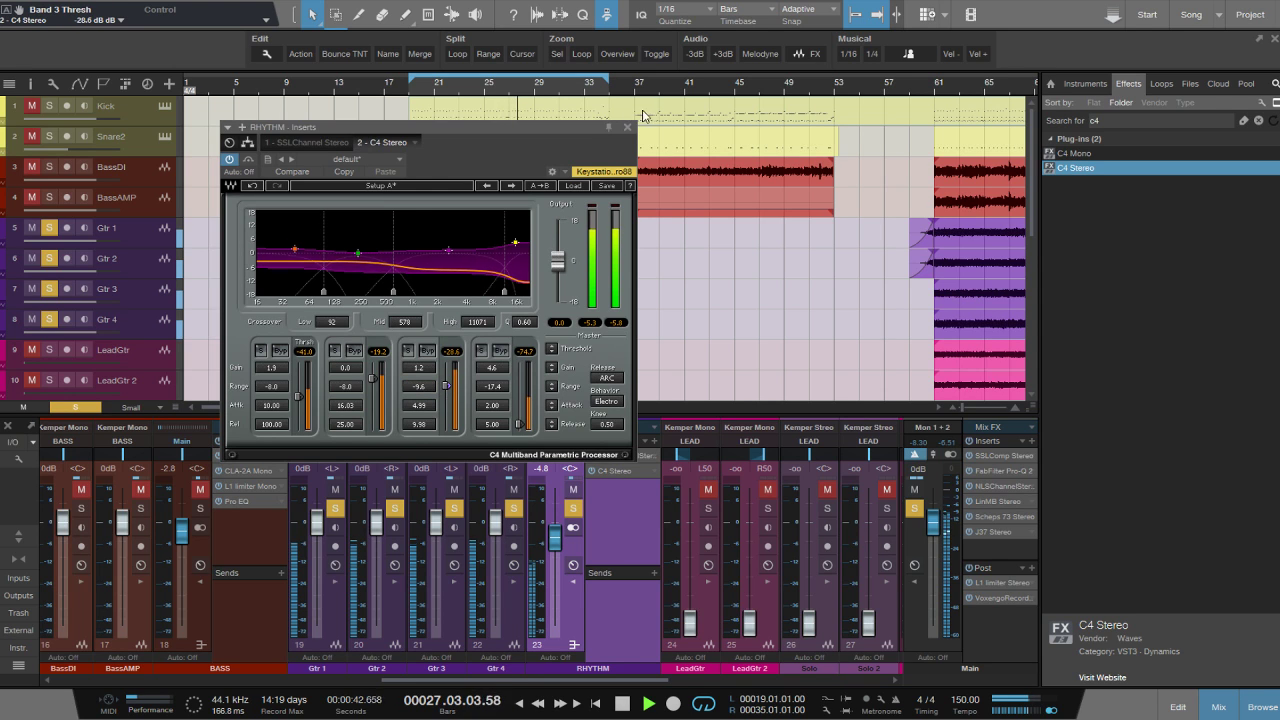
click(627, 129)
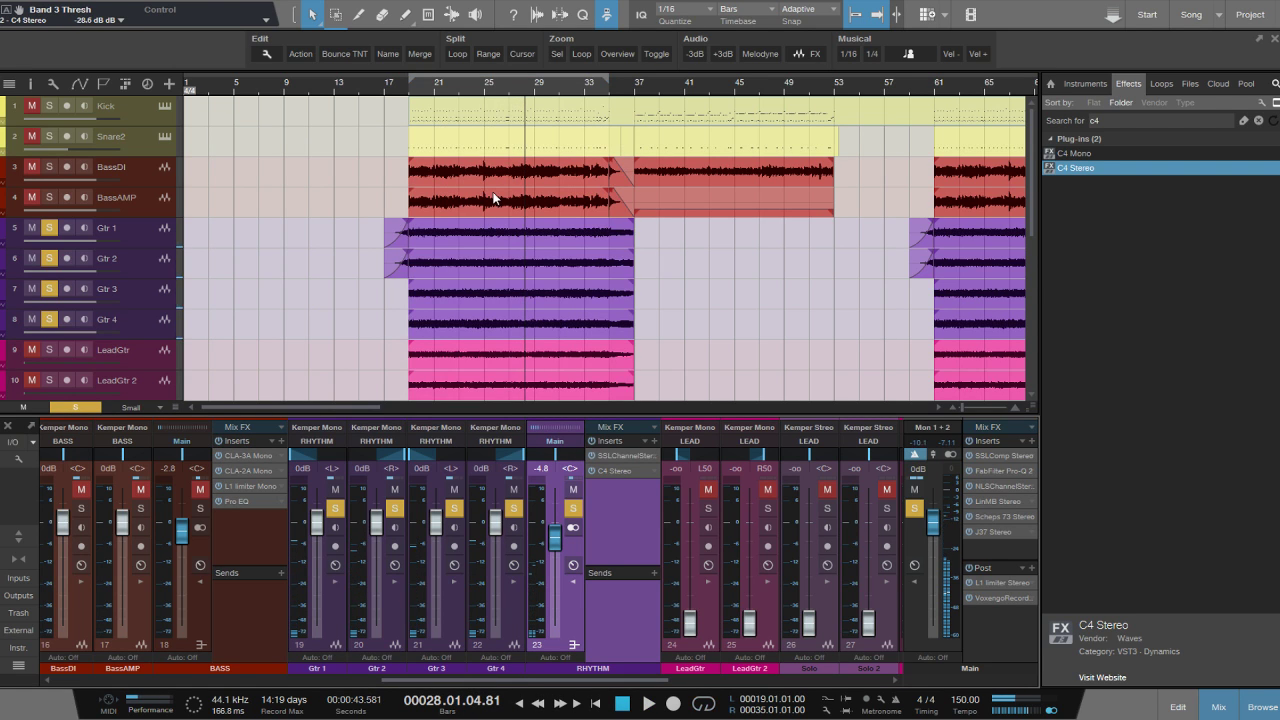
Pull the RHYTHM bus fully down, clear all solos, and raise the bus to -6.4 dB against the full mix.
drag(547, 529, 690, 598)
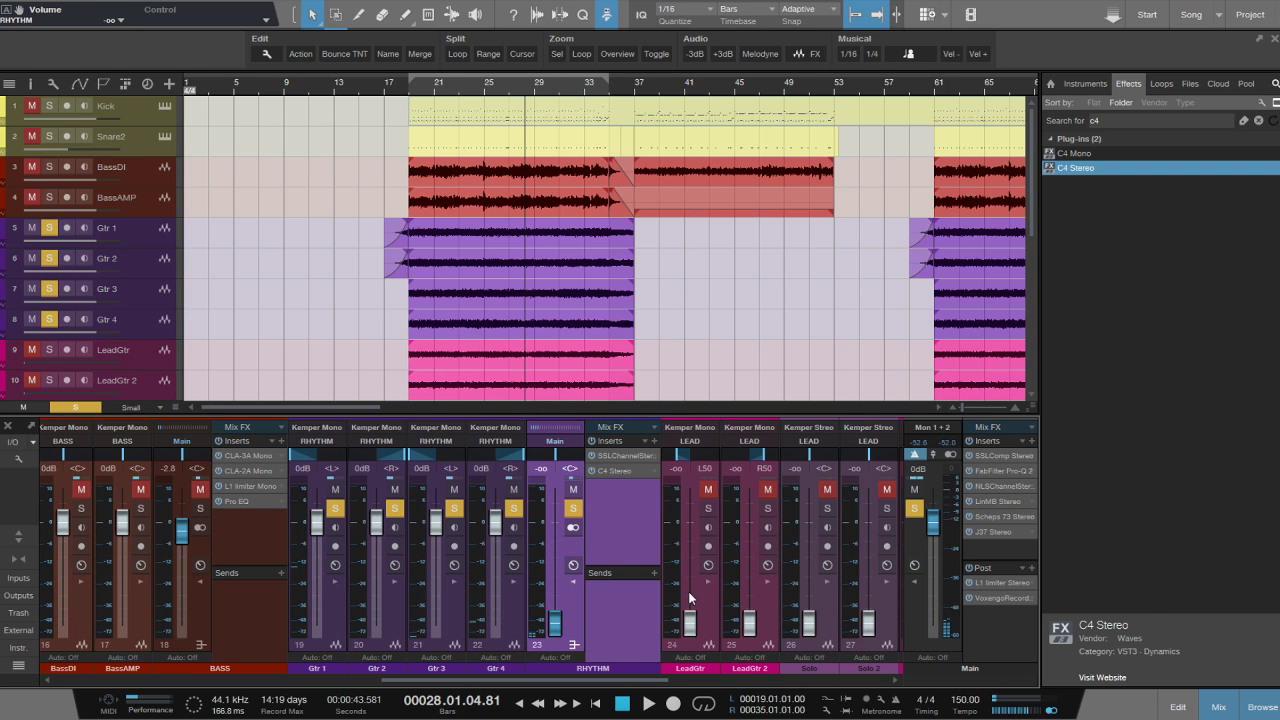
click(915, 508)
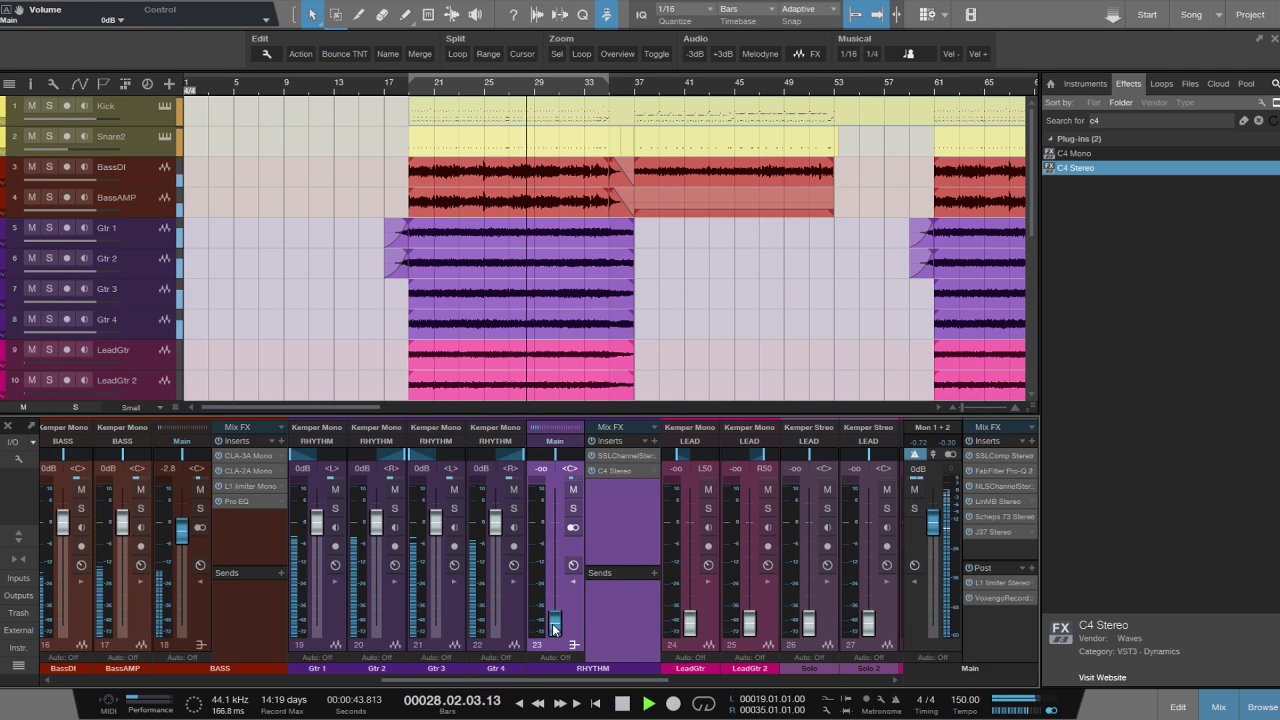
drag(553, 628, 563, 544)
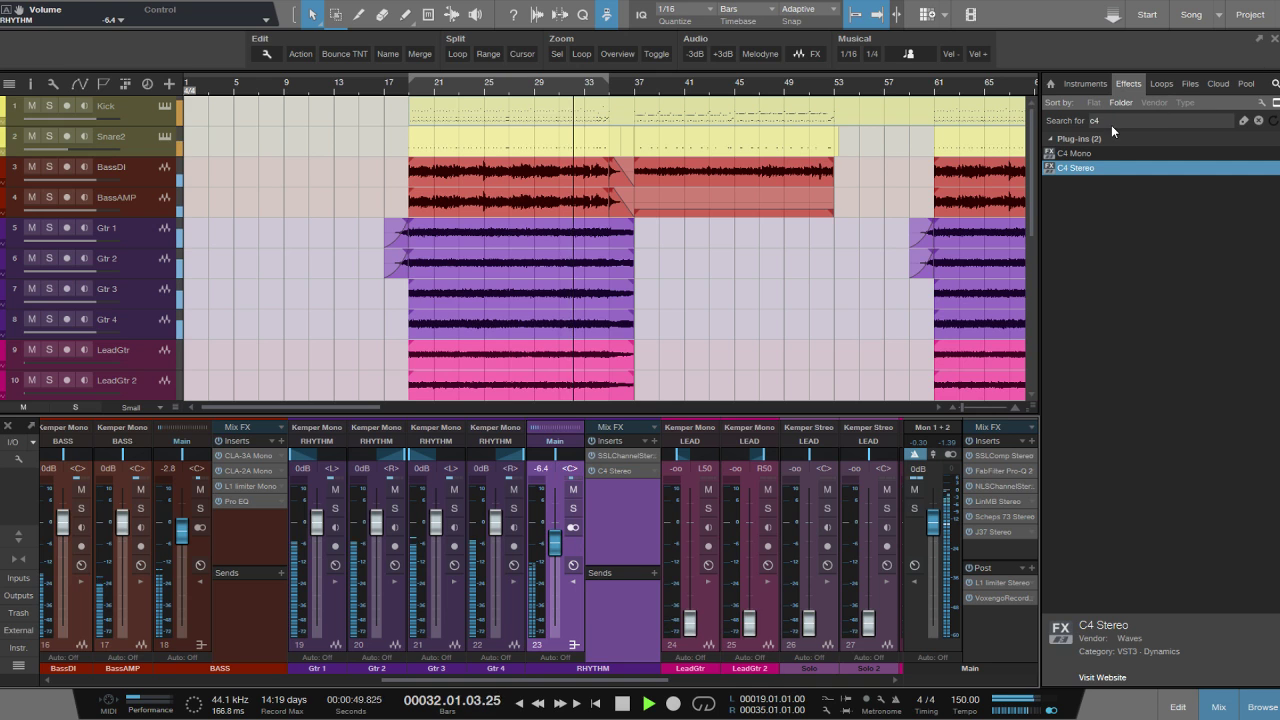
Insert L1 limiter Stereo on the RHYTHM bus with threshold at -9.2 dB and output ceiling at -10.2 dB.
click(1111, 125)
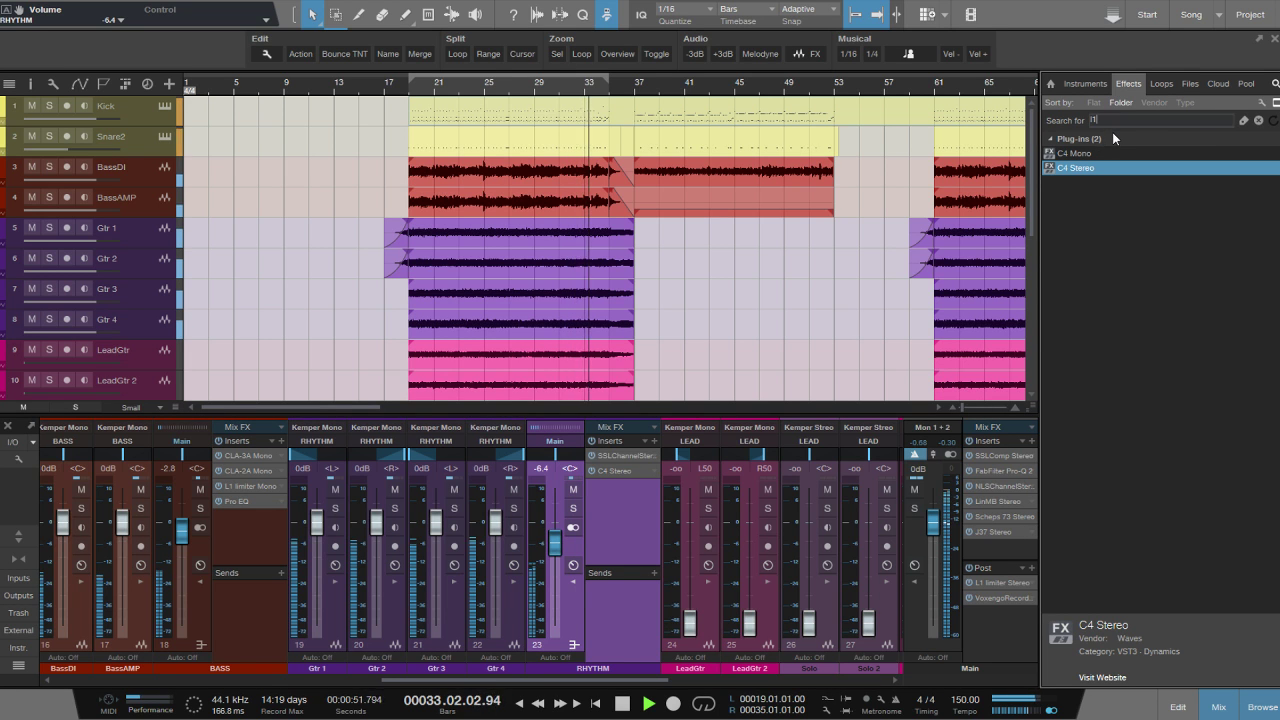
text(l1)
drag(1092, 169, 657, 520)
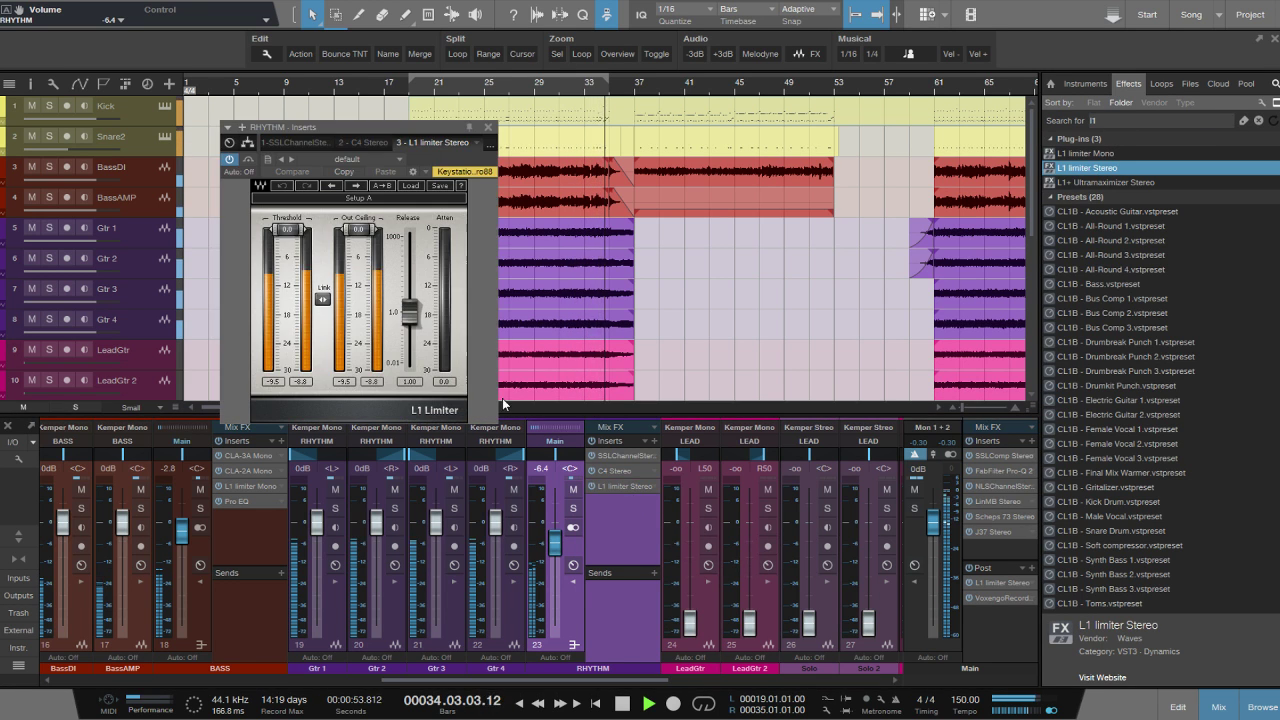
drag(287, 259, 287, 276)
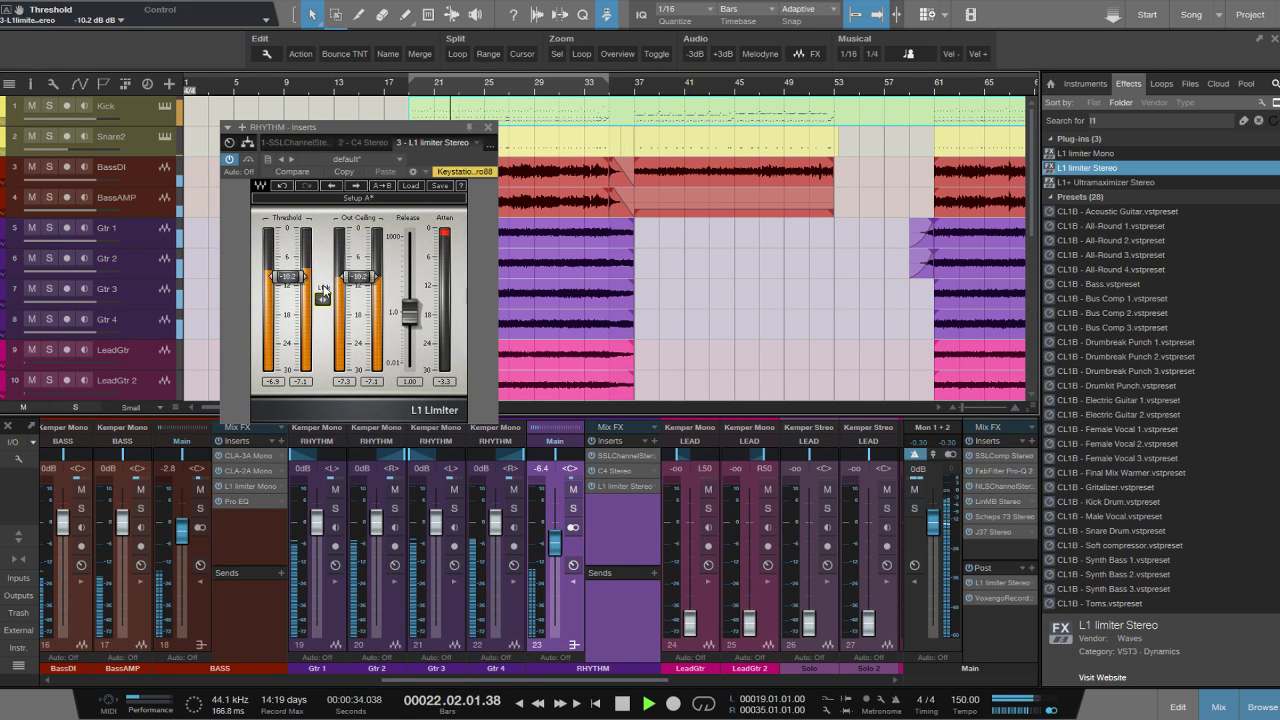
drag(300, 284, 300, 280)
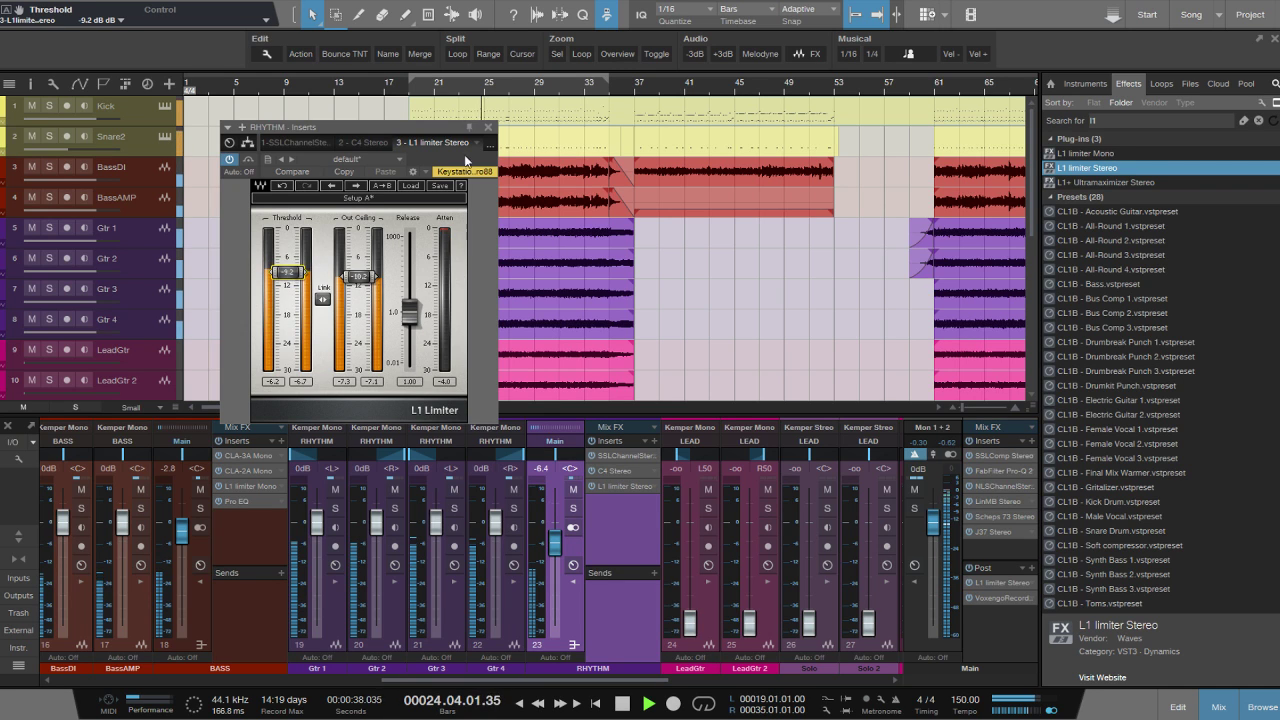
click(488, 127)
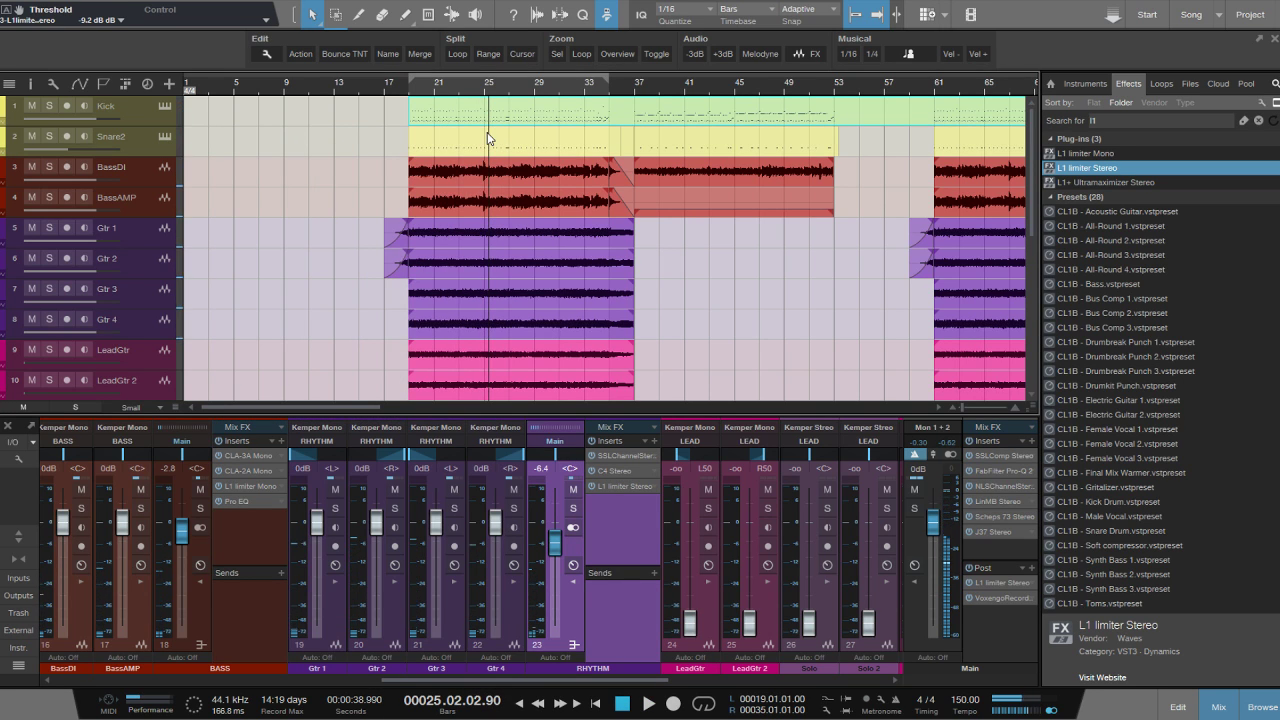
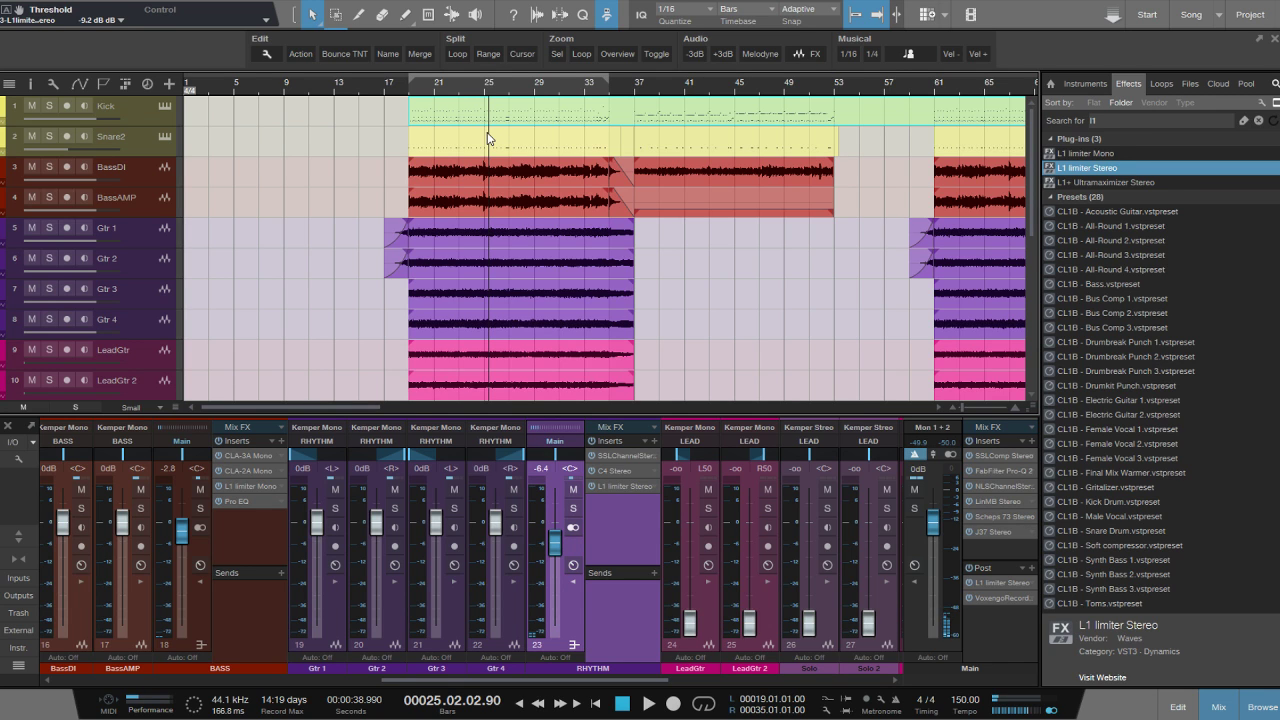
Hide the effects browser and start looped playback with the lead, effects and synth channels in view.
click(568, 682)
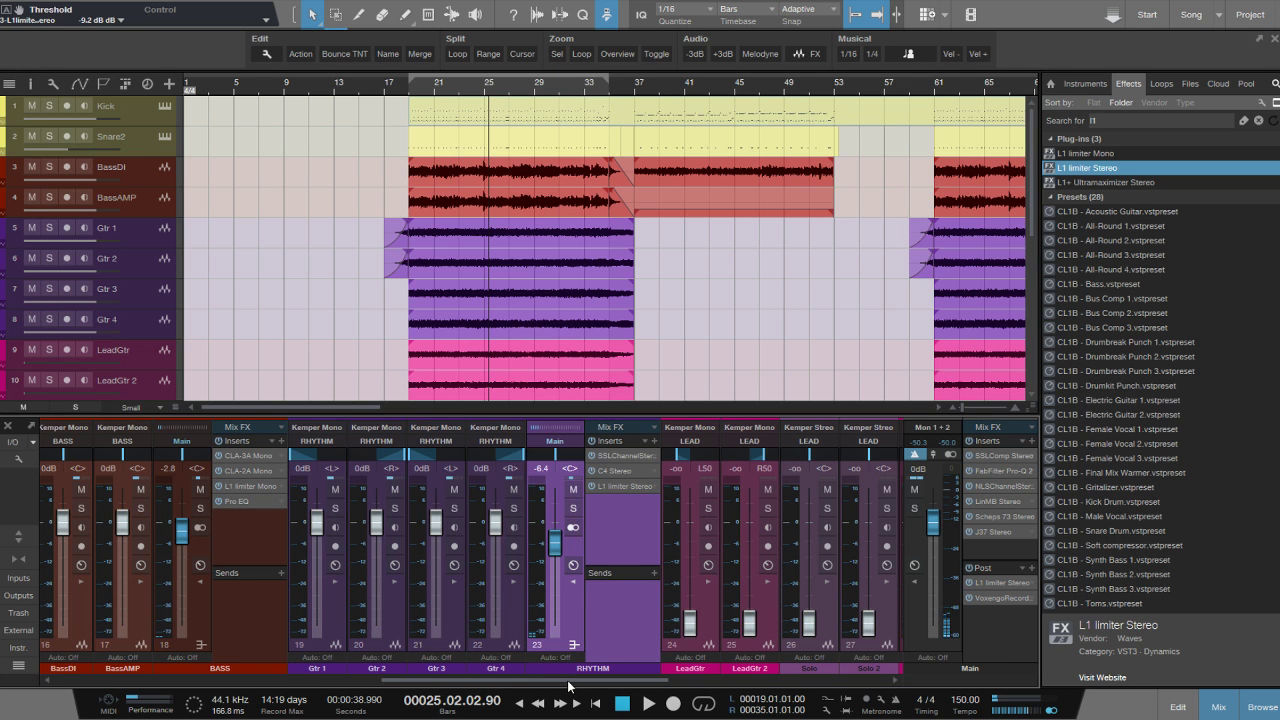
key(F5)
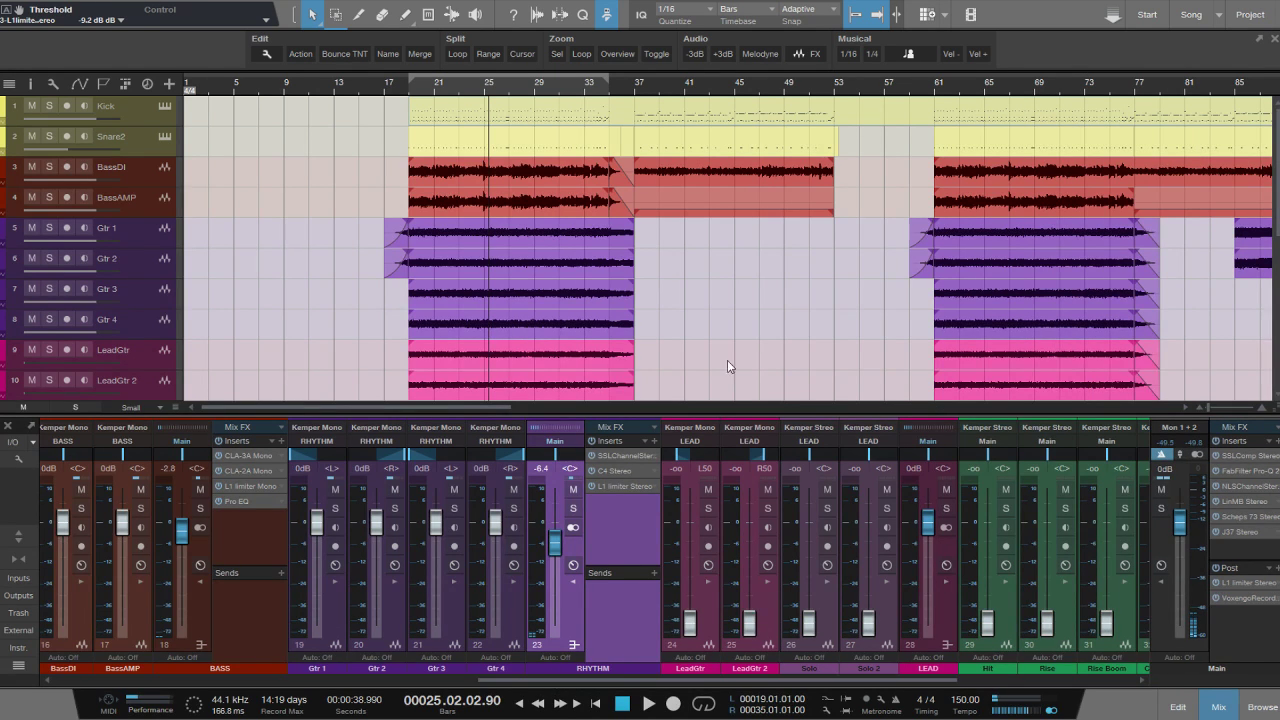
scroll(700, 275, down, 8)
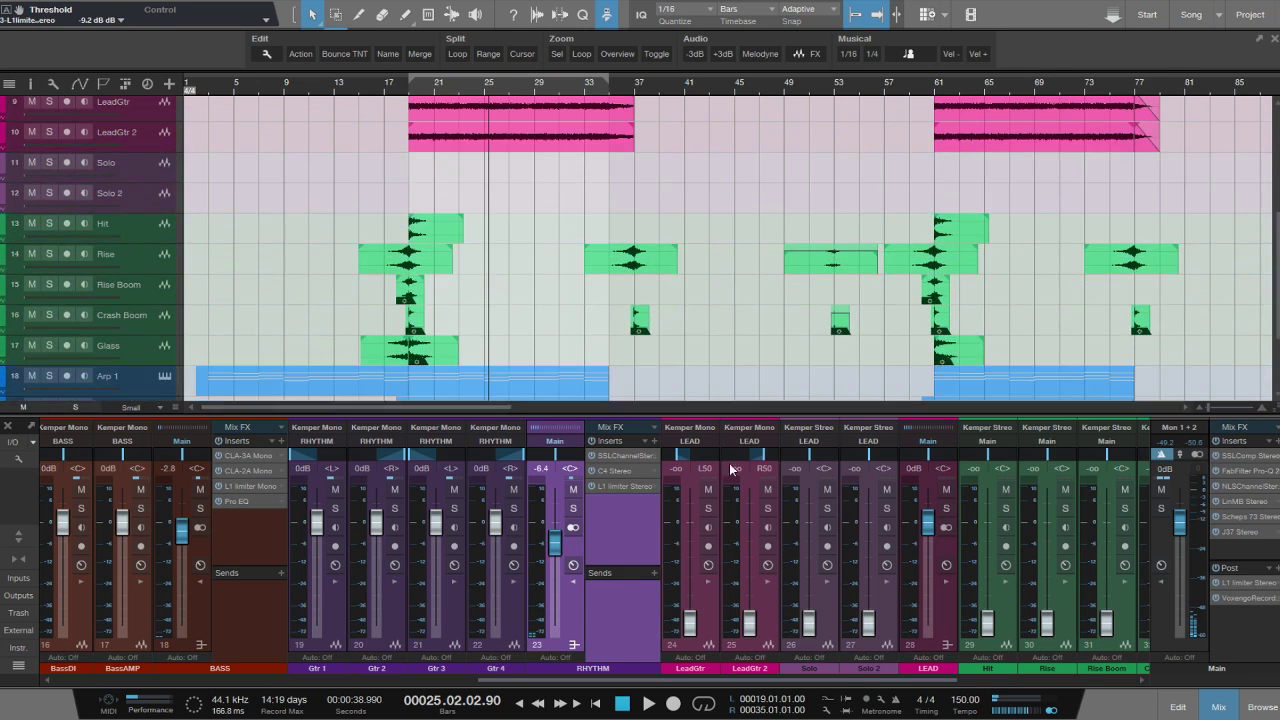
key(space)
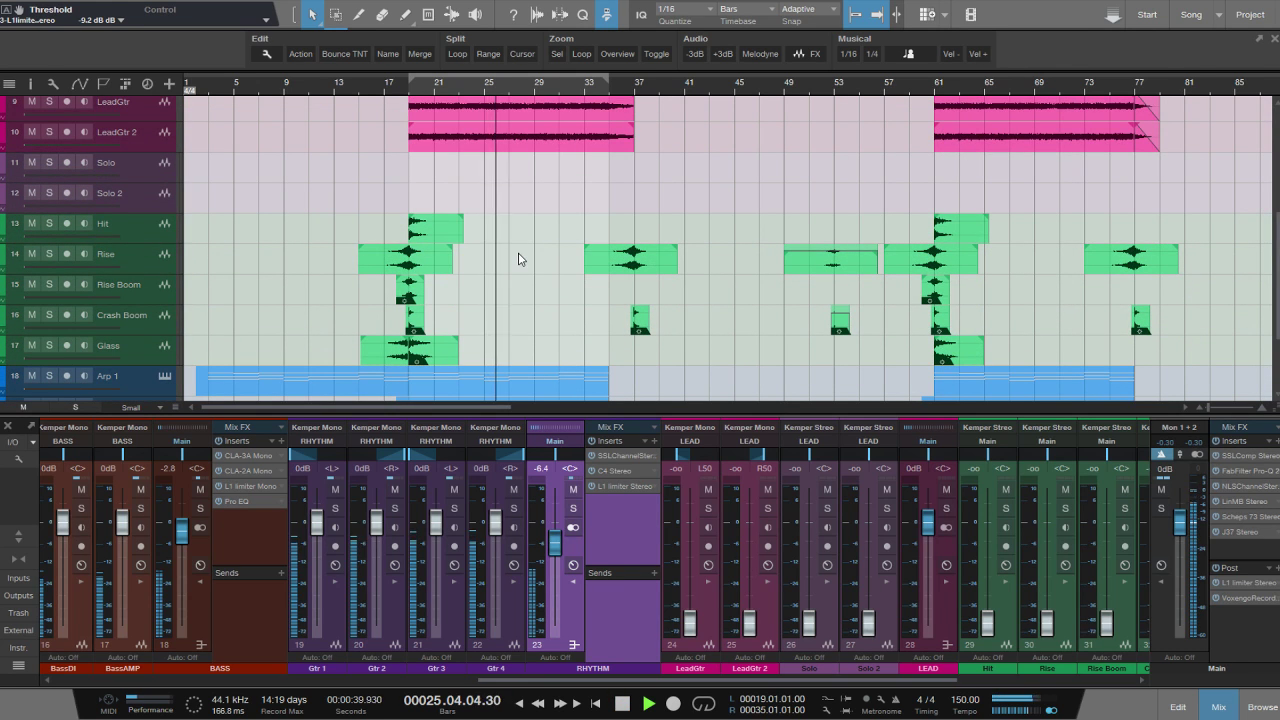
drag(563, 681, 1150, 708)
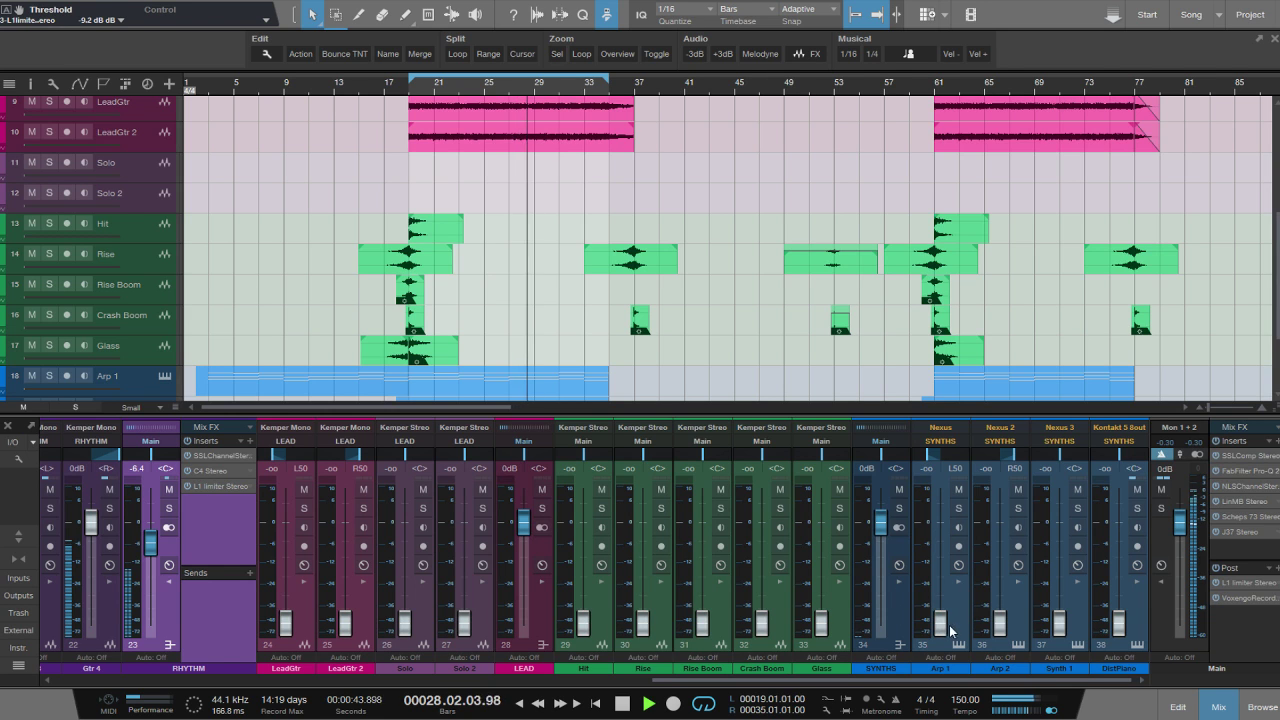
Solo the SYNTHS bus and raise Arp 2 to -12.8 dB and Arp 1 to -16.0 dB.
drag(940, 622, 1000, 557)
click(899, 508)
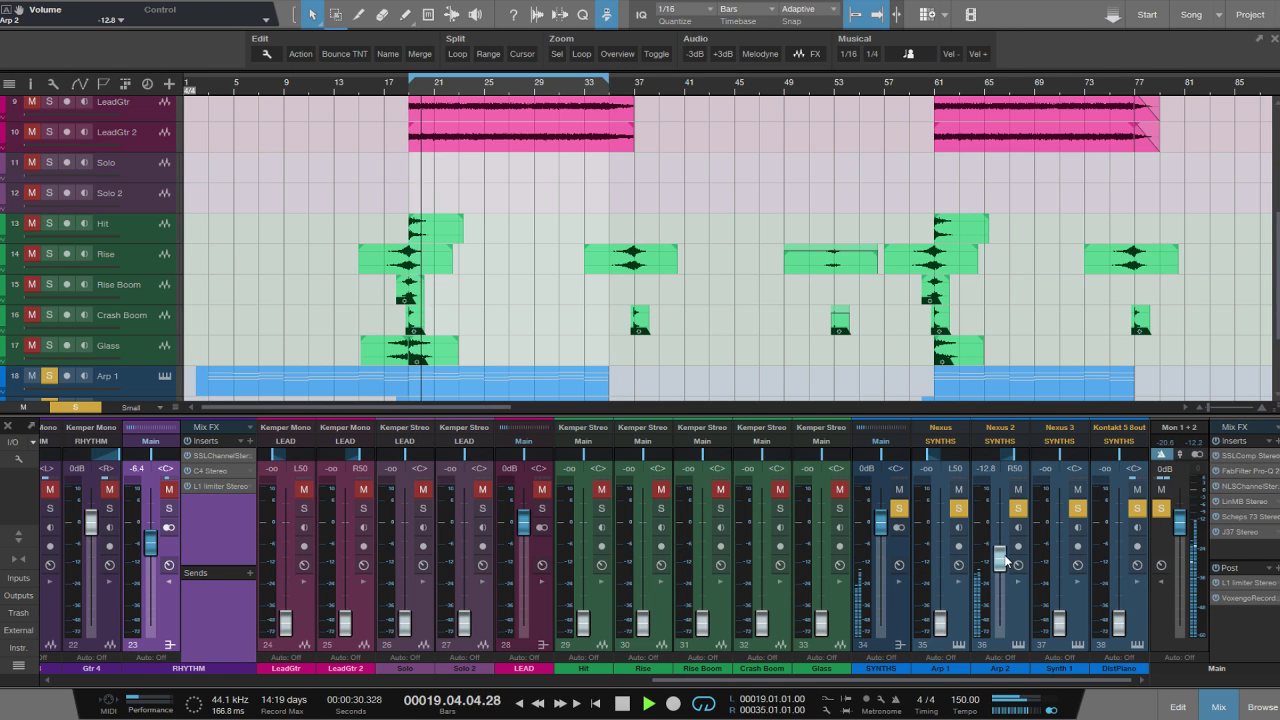
drag(940, 624, 955, 568)
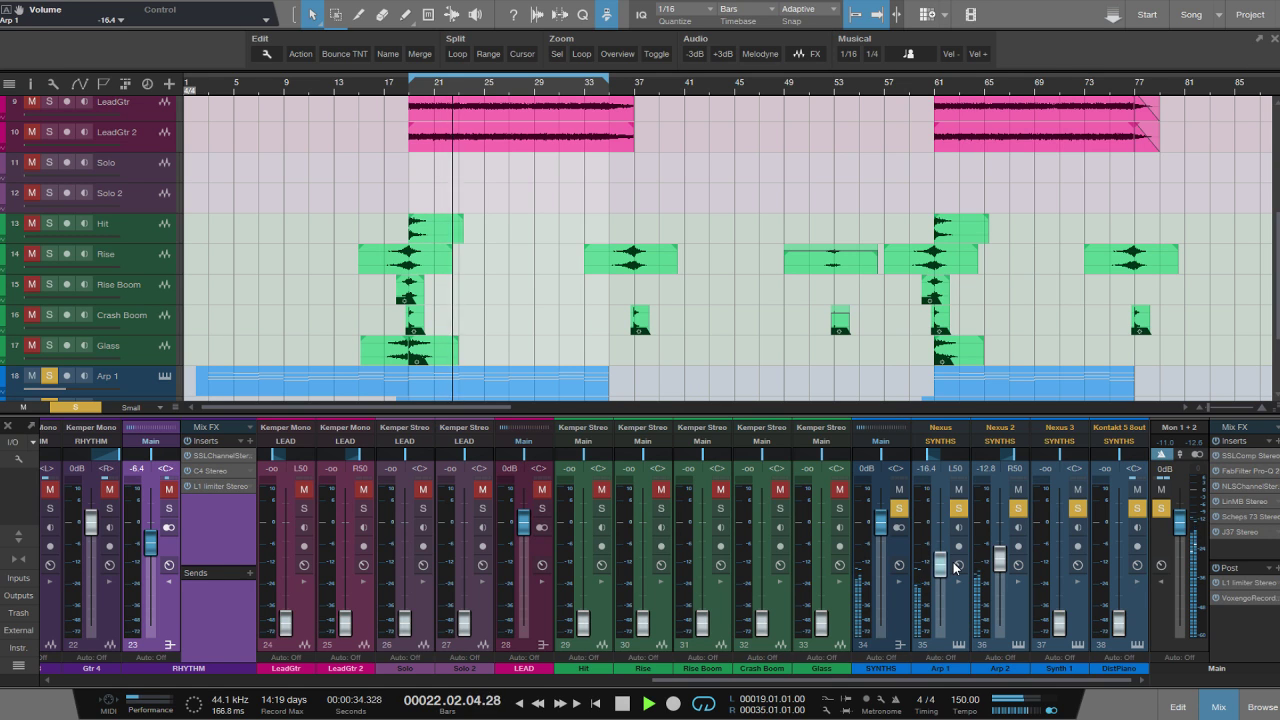
scroll(955, 566, up, 1)
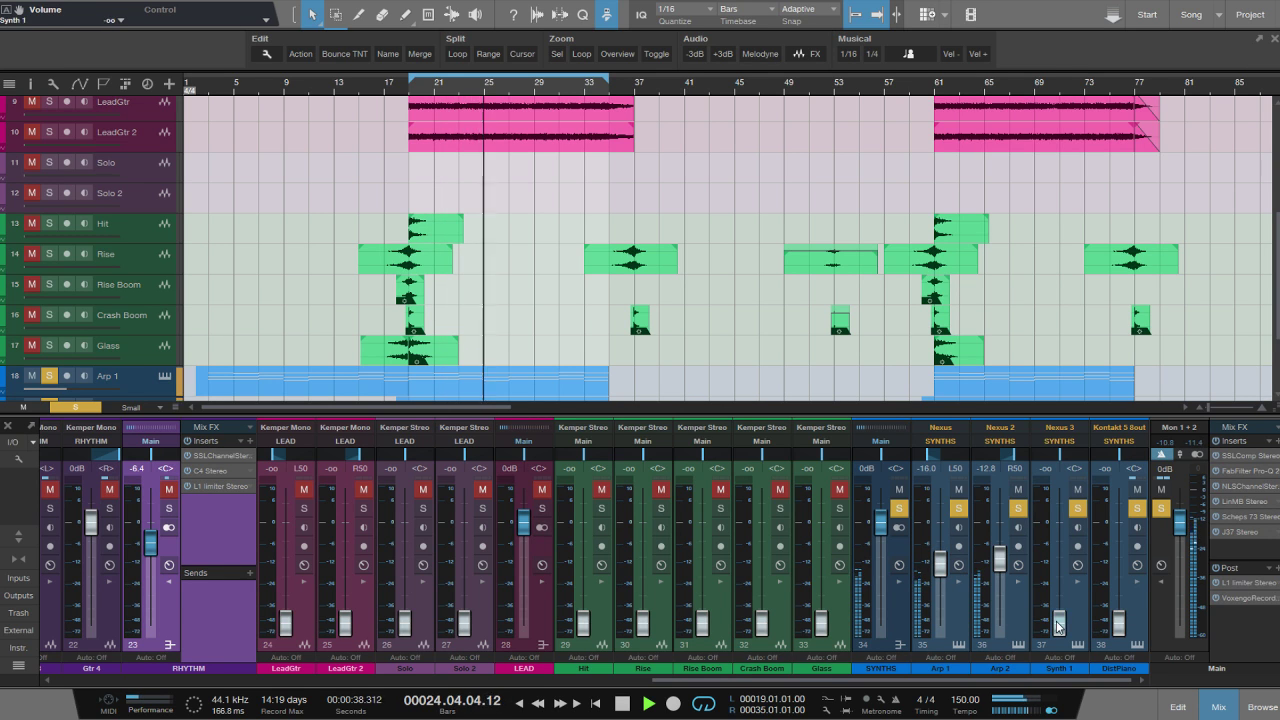
Bring the Synth 1 channel up to -10.1 dB and the DistPiano channel to -3.7 dB.
drag(1057, 625, 1063, 558)
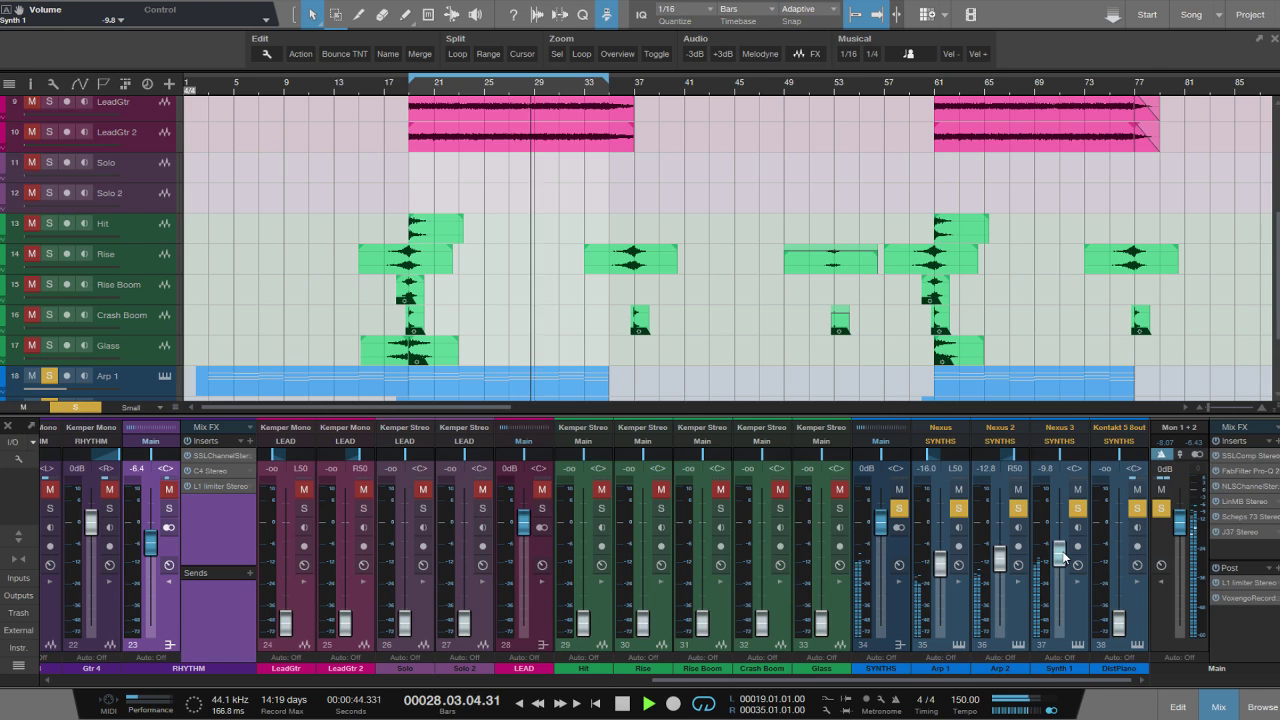
drag(1063, 558, 1063, 559)
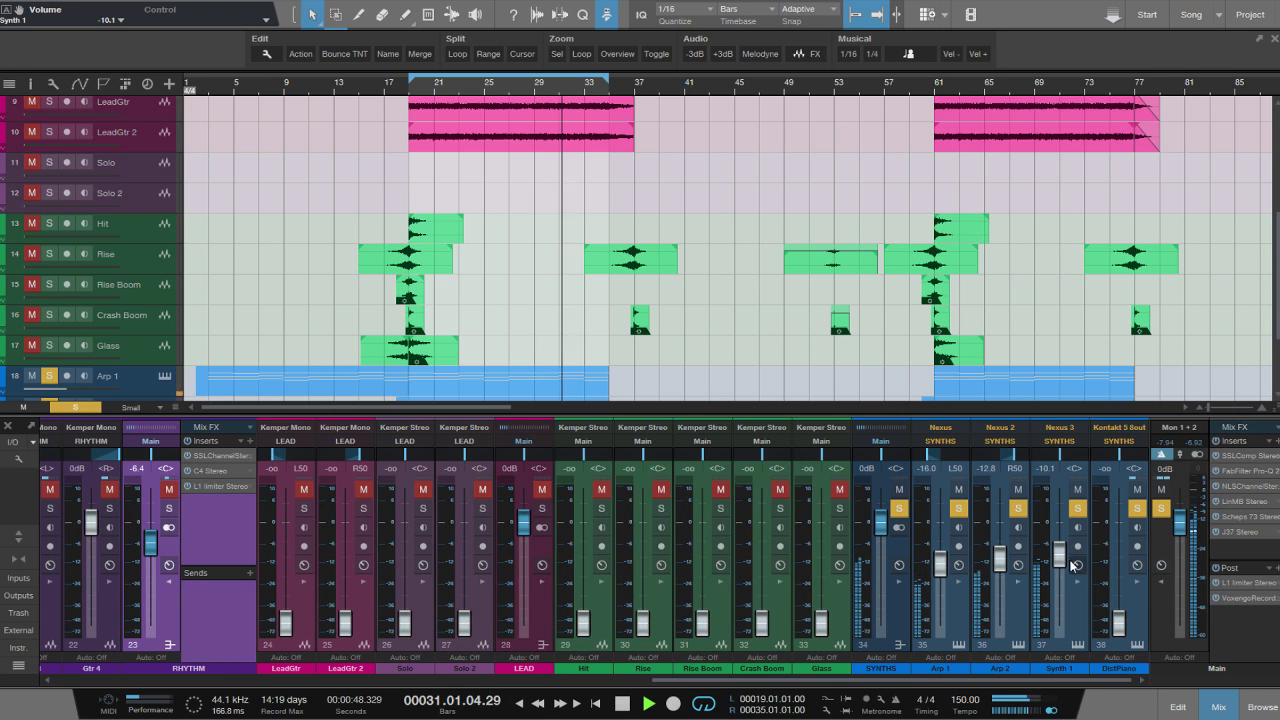
click(1118, 627)
drag(1117, 625, 1120, 532)
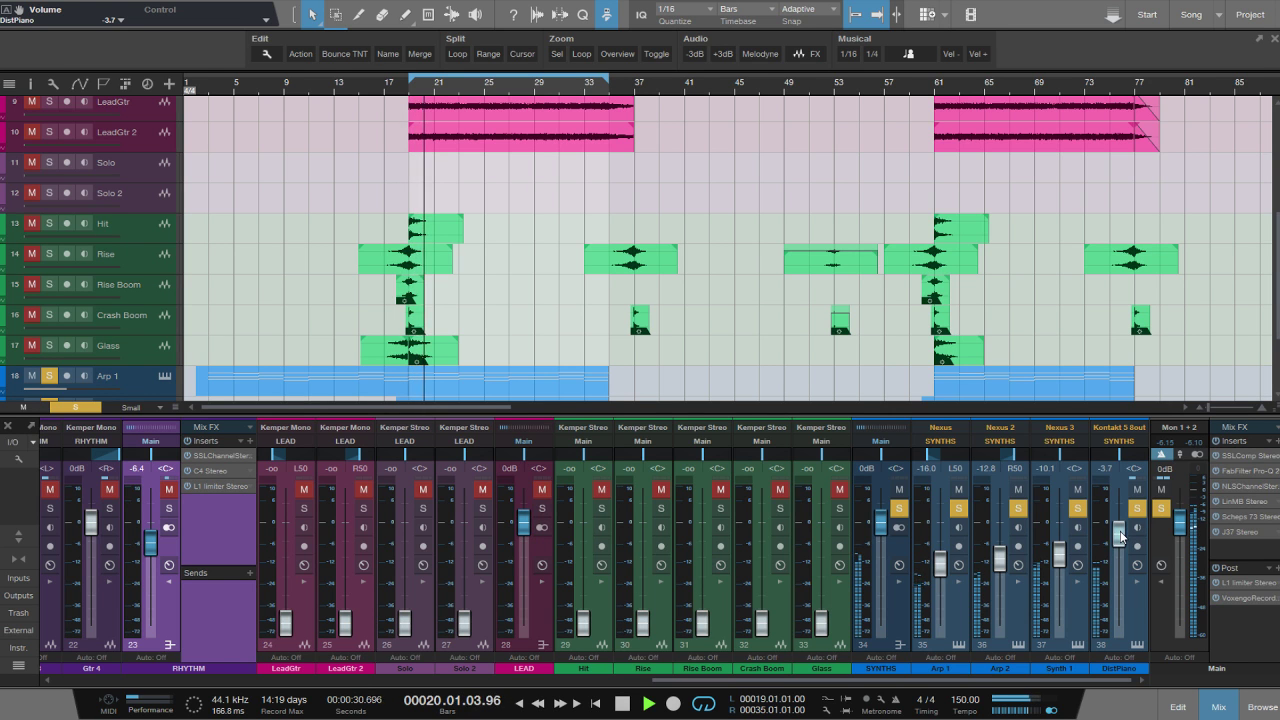
Show DistPiano's inserts and pull Arp 1, Arp 2 and Synth 1 fully down together to isolate the piano.
click(1141, 625)
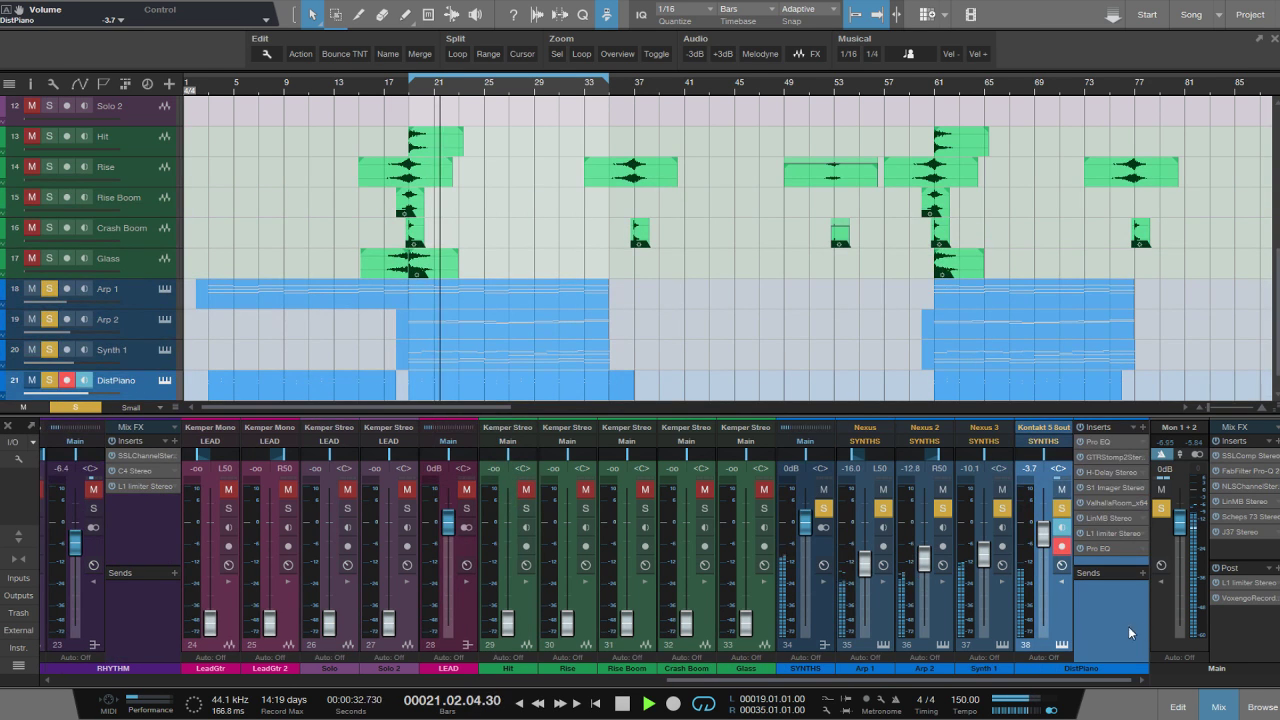
key(space)
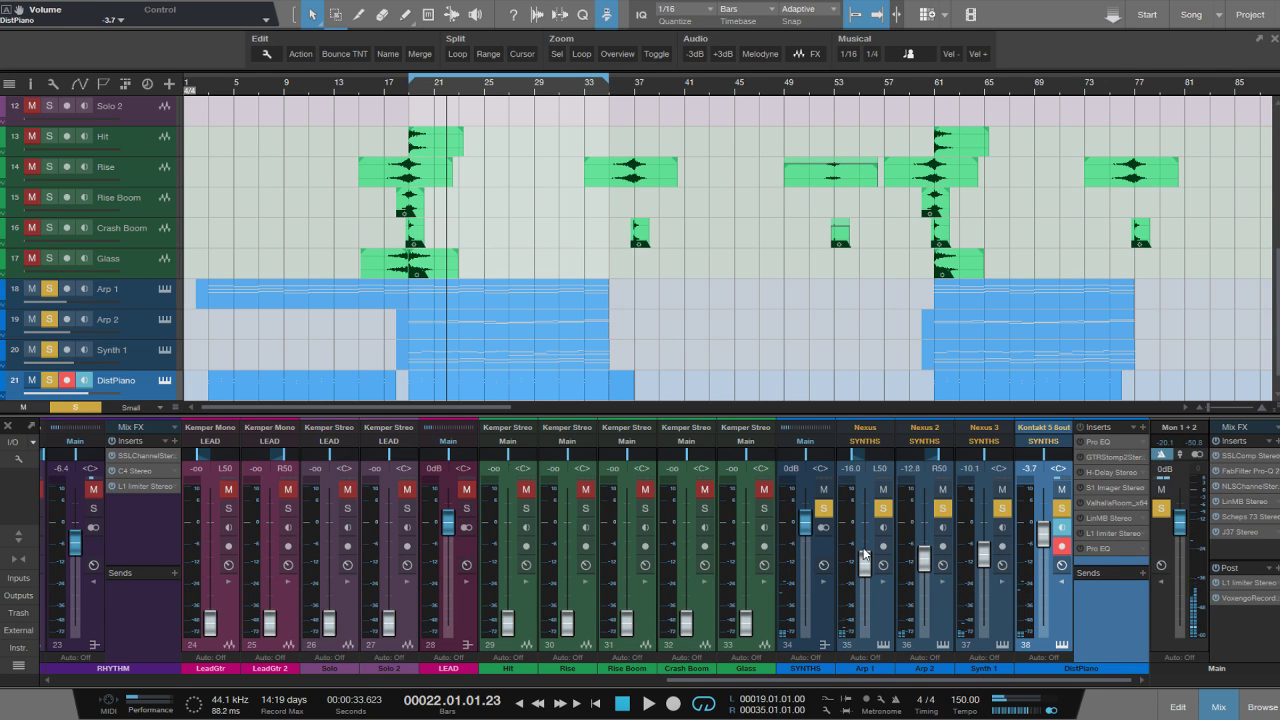
click(1003, 614)
shift+click(878, 606)
drag(866, 566, 858, 705)
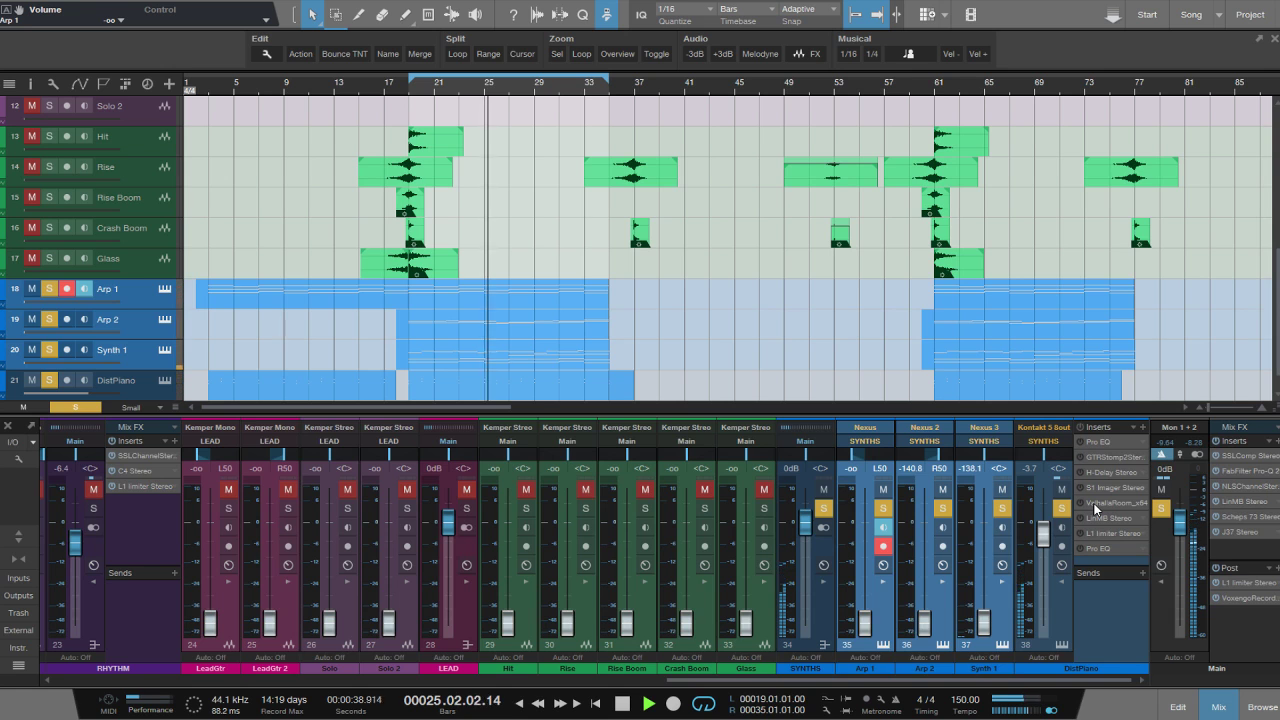
Compare the first Pro EQ on DistPiano switched on and off, and remove it from the inserts.
click(1121, 442)
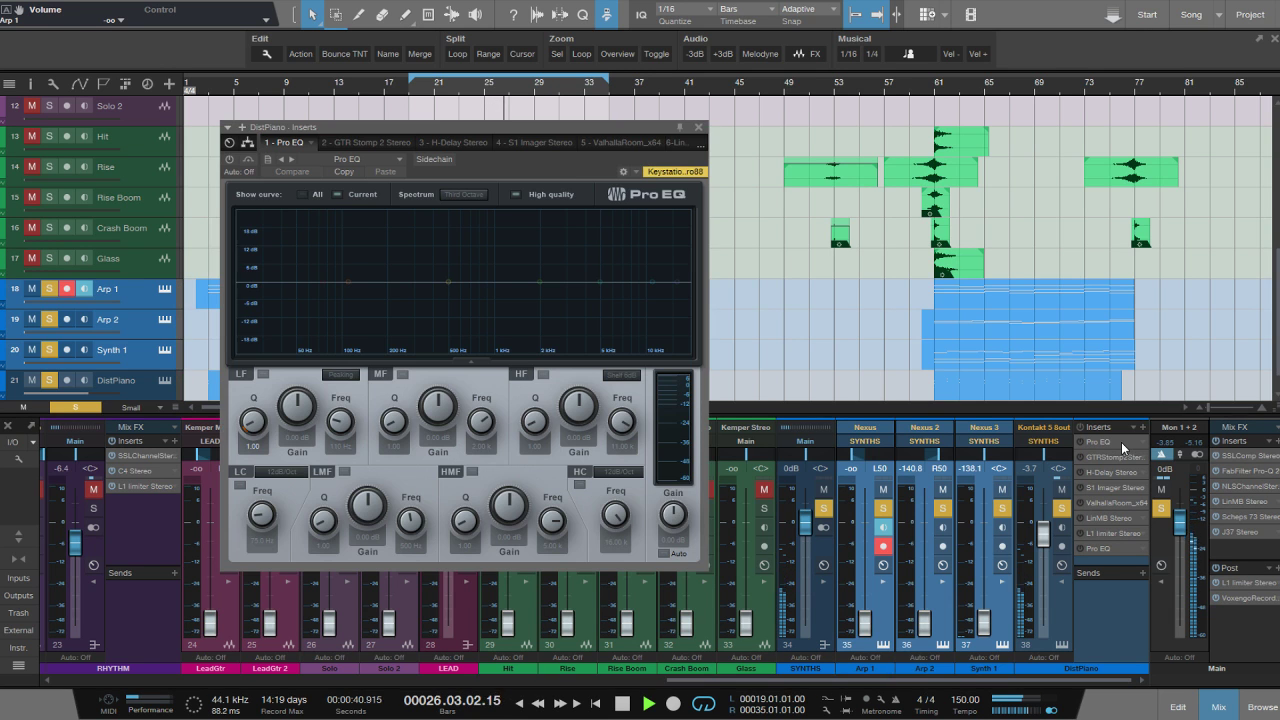
click(229, 160)
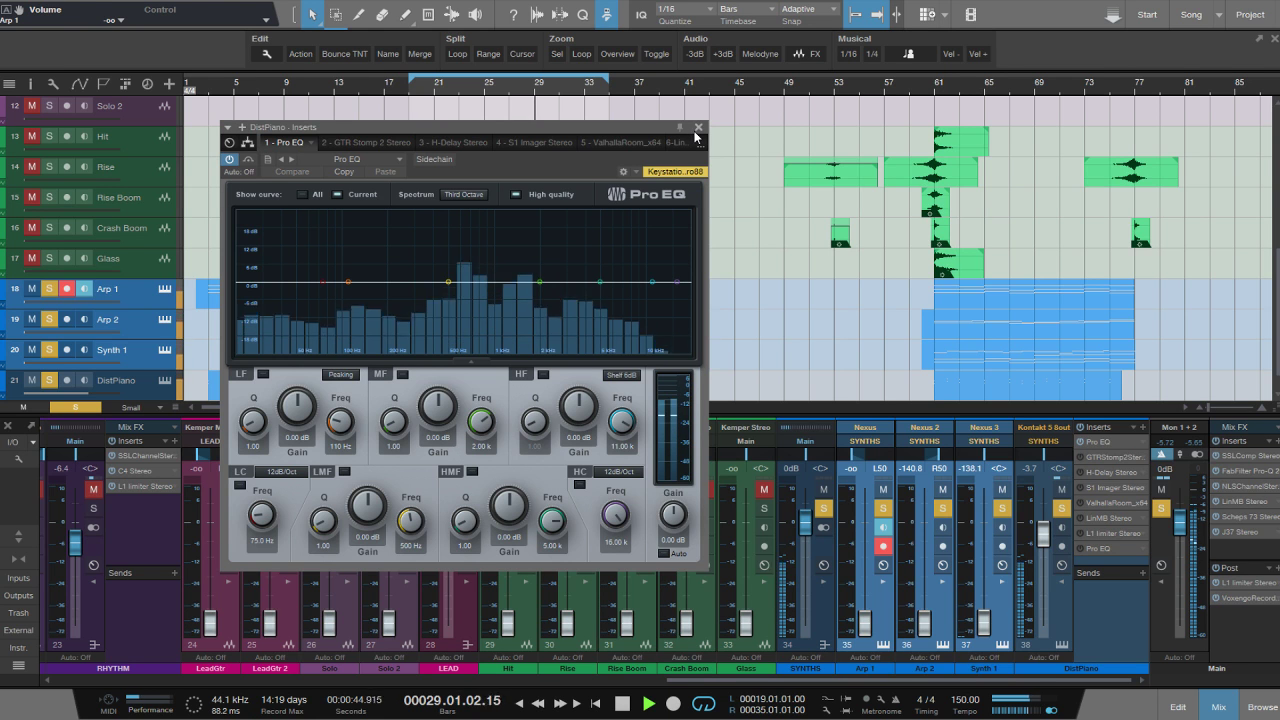
click(230, 160)
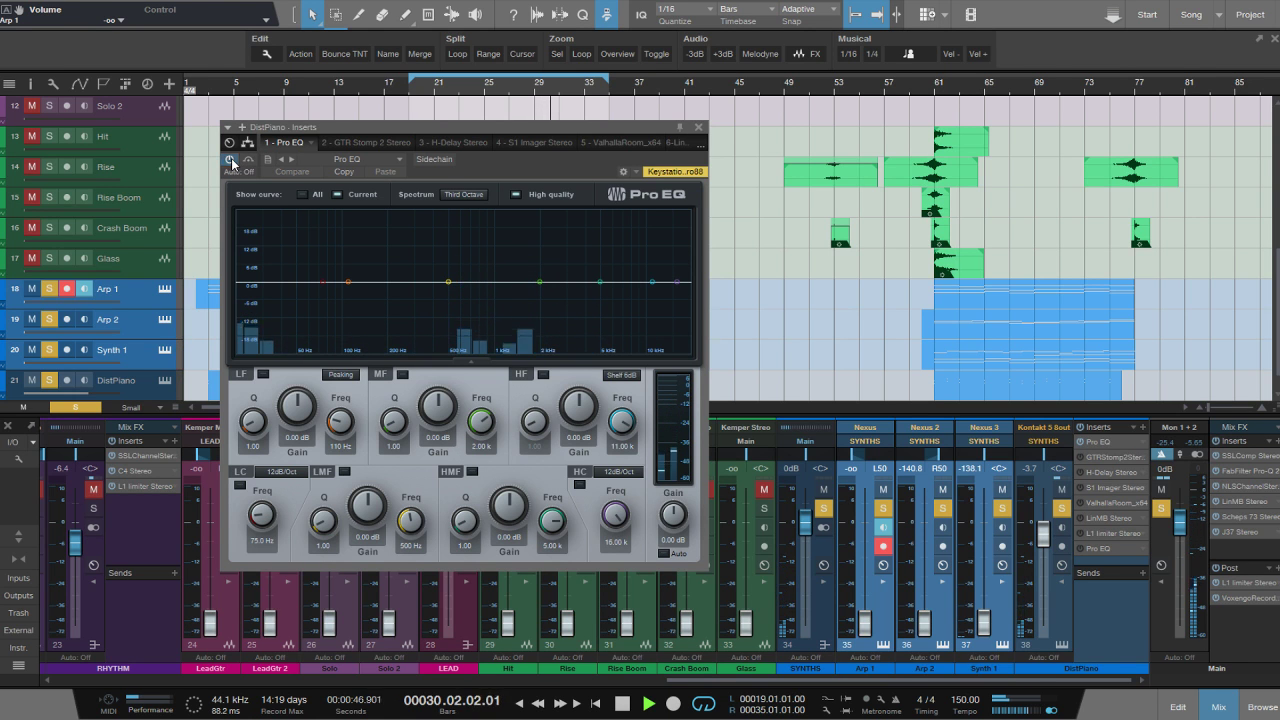
click(698, 127)
right_click(1107, 445)
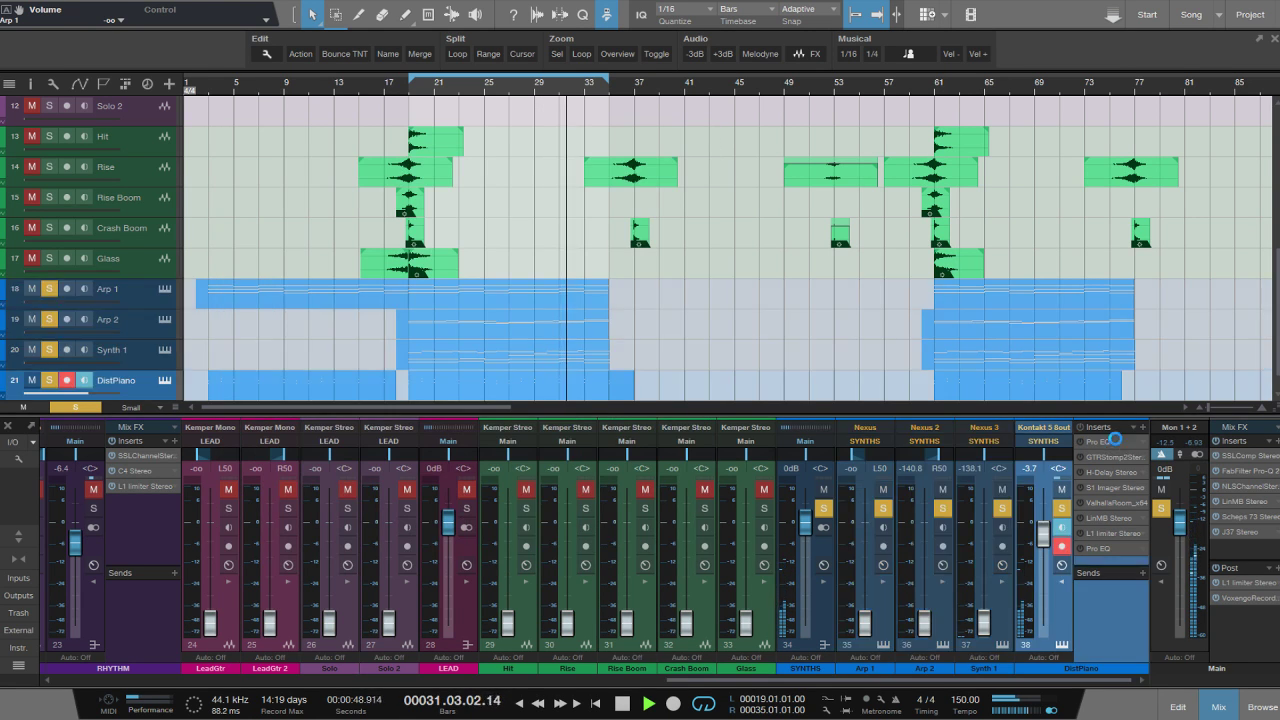
click(1128, 563)
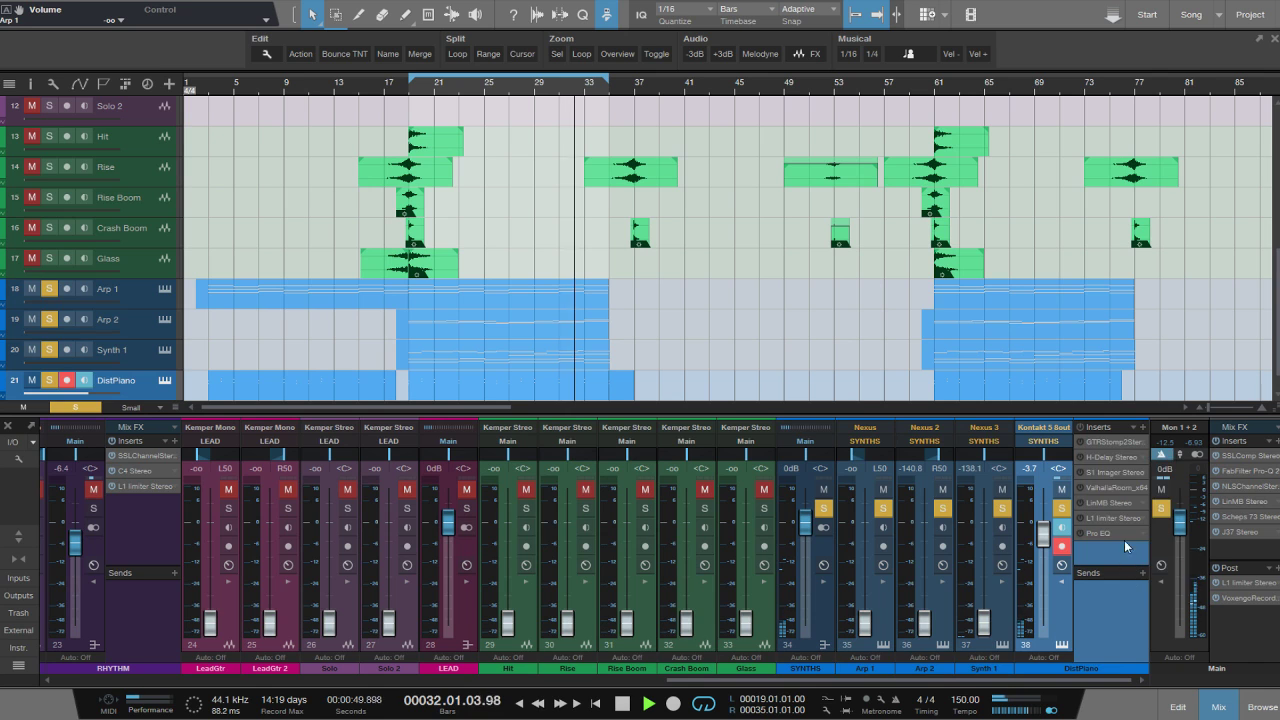
Activate GTR Stomp 2 on DistPiano and compare the sound with its OverDrive pedal bypassed and engaged.
click(1112, 443)
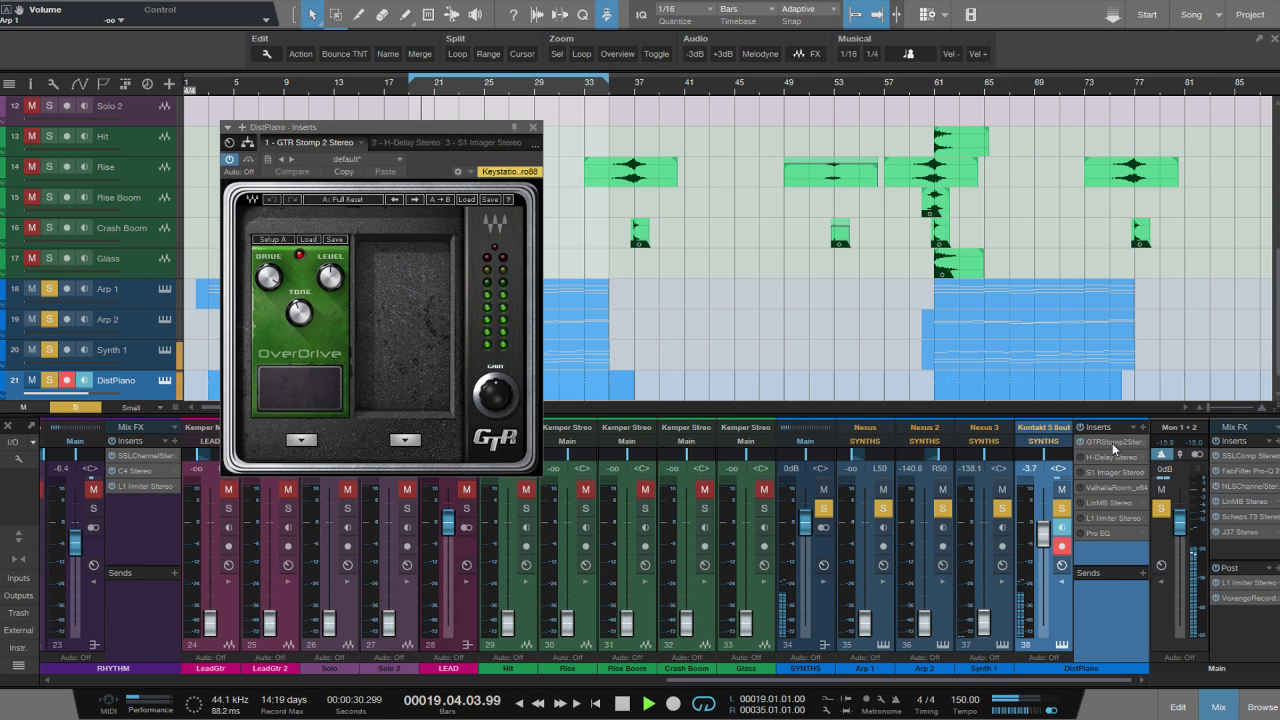
click(318, 387)
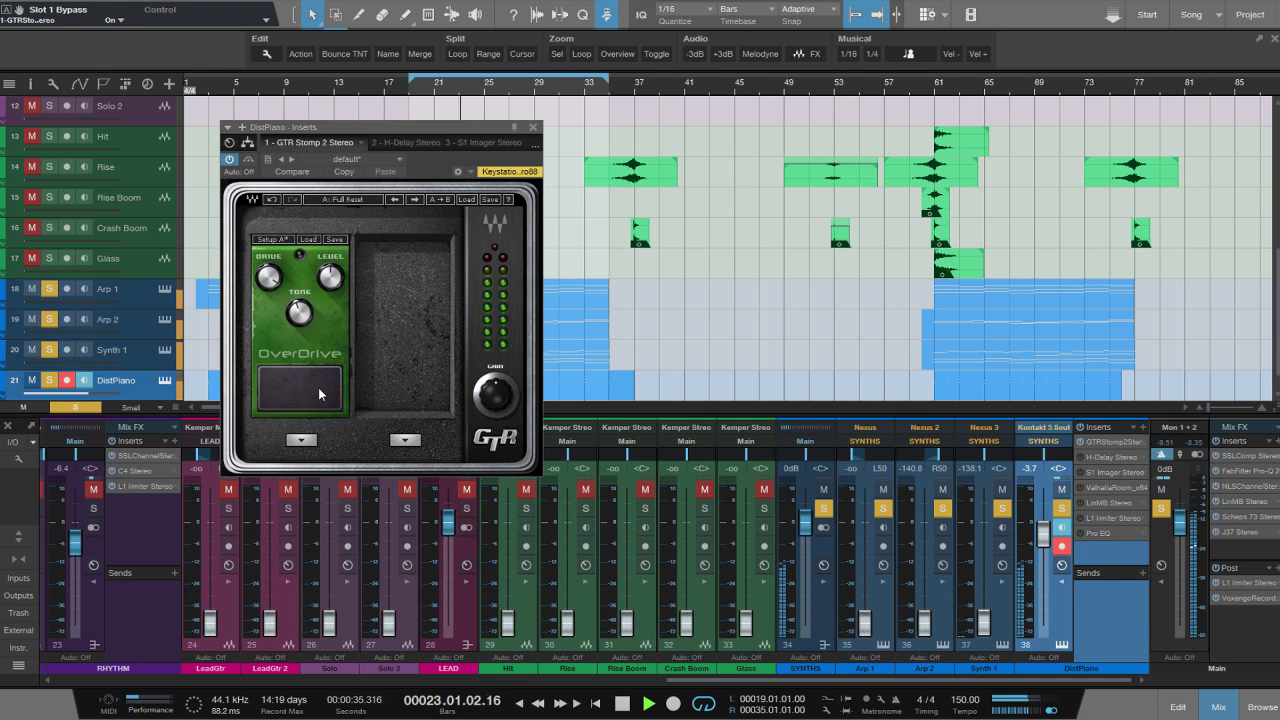
click(318, 387)
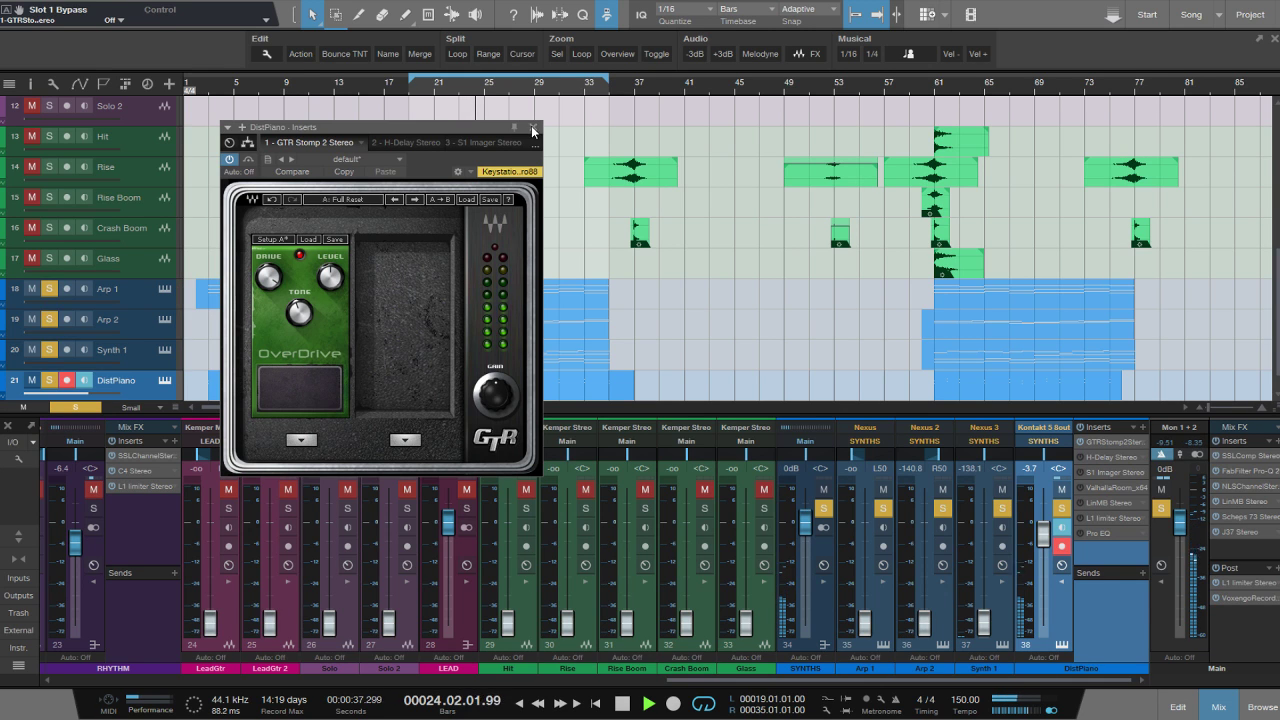
click(533, 129)
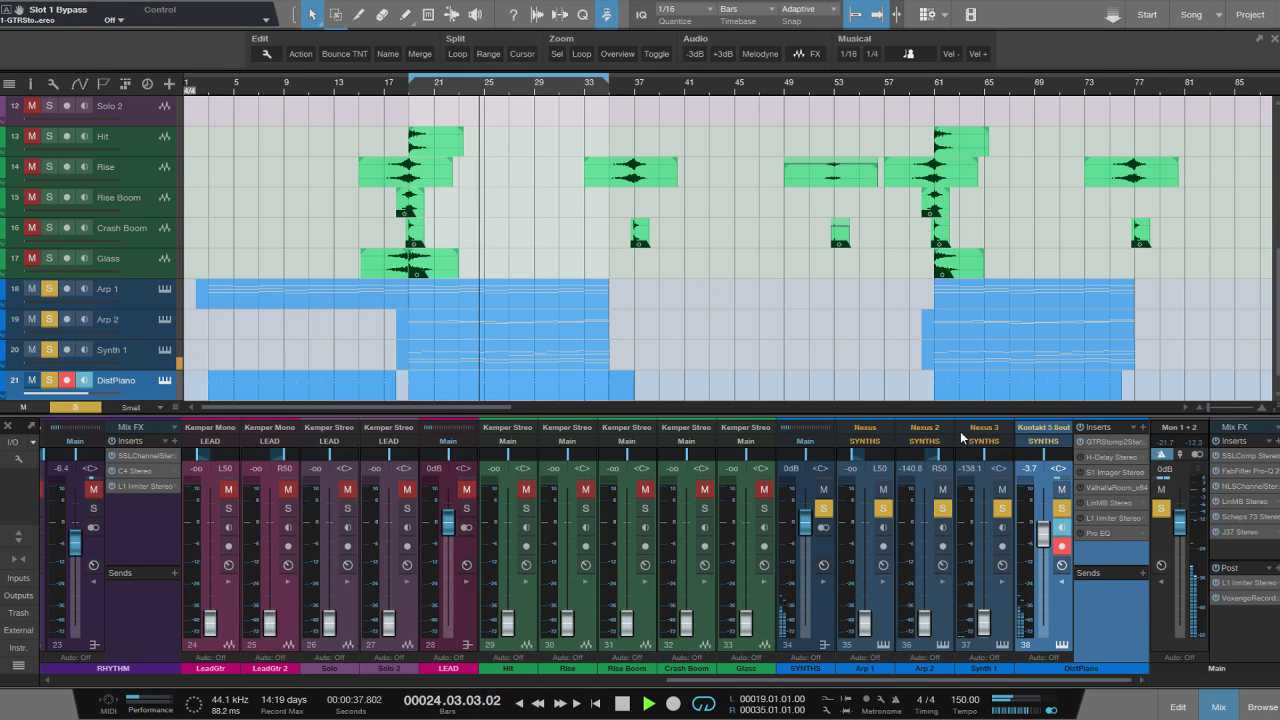
Activate H-Delay on DistPiano, set its dry/wet mix to 60, and close the plug-in.
double_click(1100, 457)
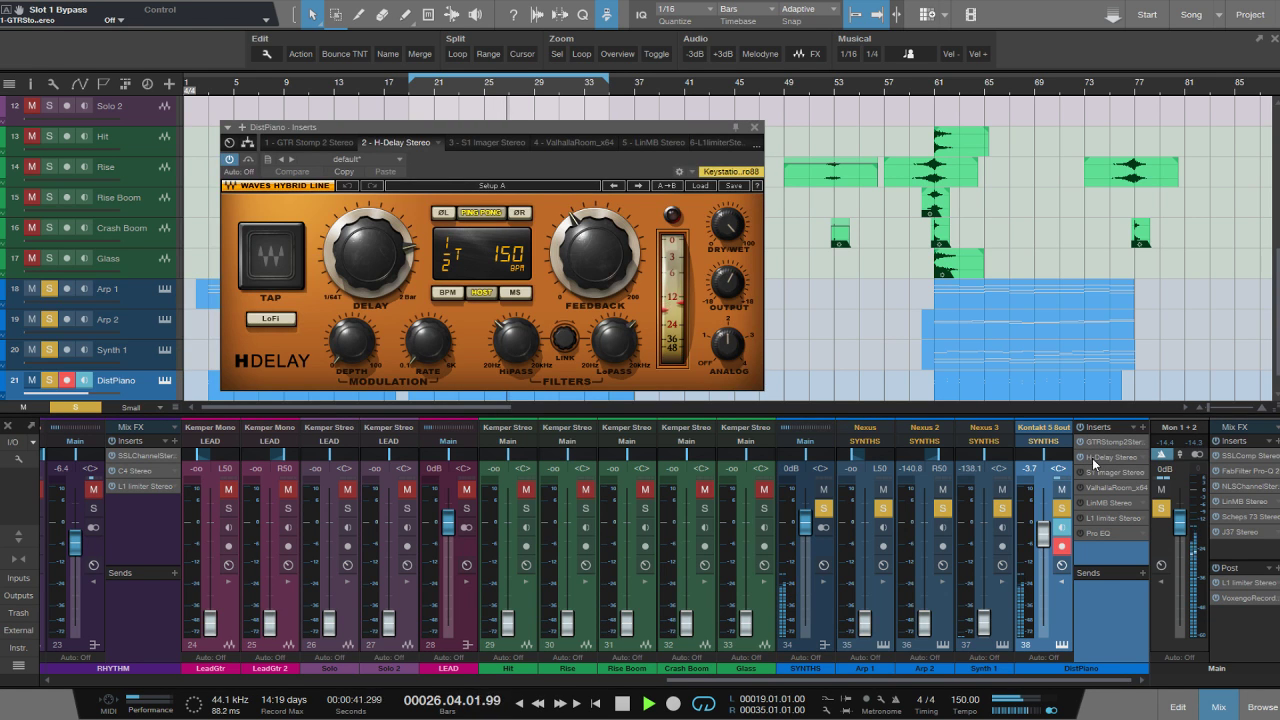
click(716, 225)
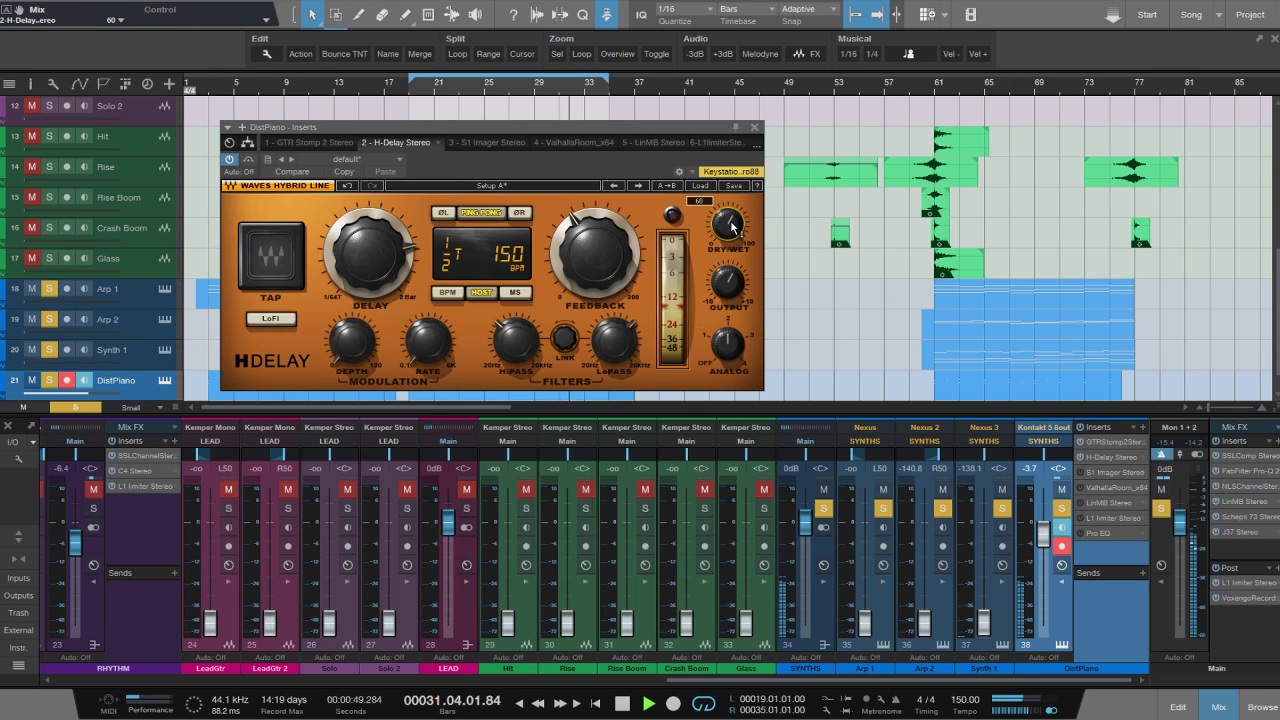
click(754, 131)
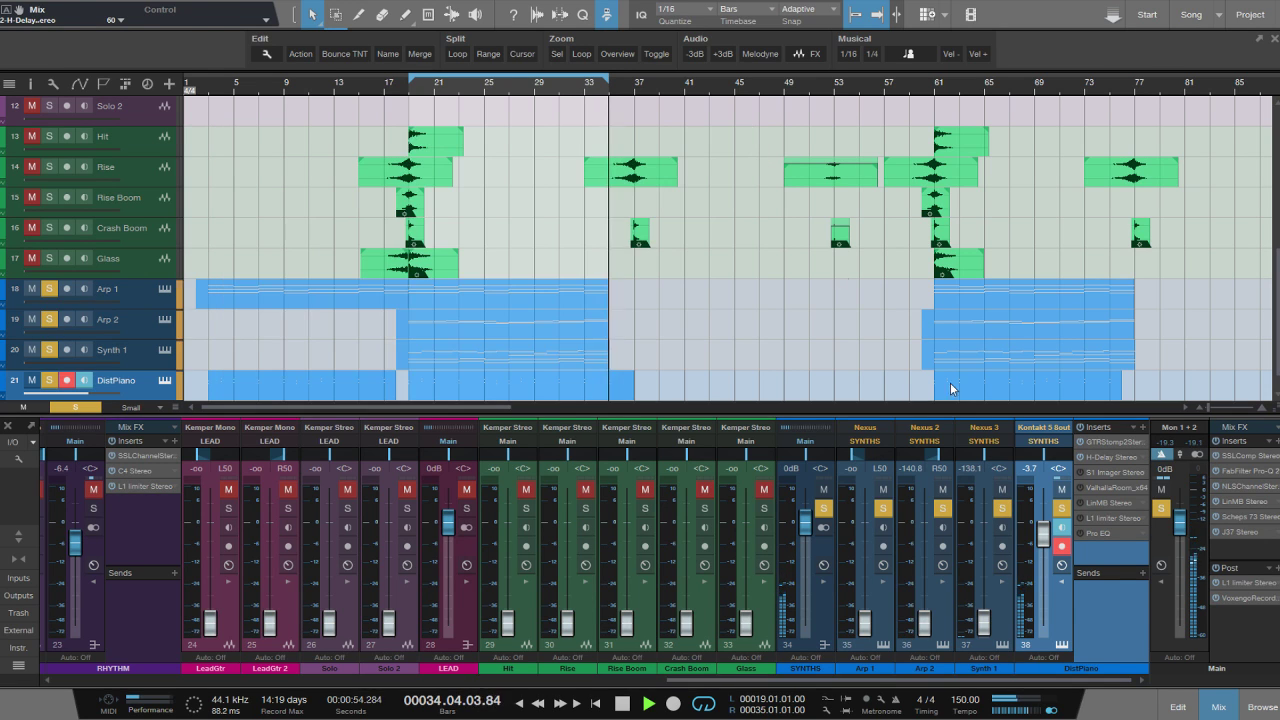
Activate S1 Imager and ValhallaRoom on DistPiano, reviewing each plug-in's settings during playback.
click(1095, 473)
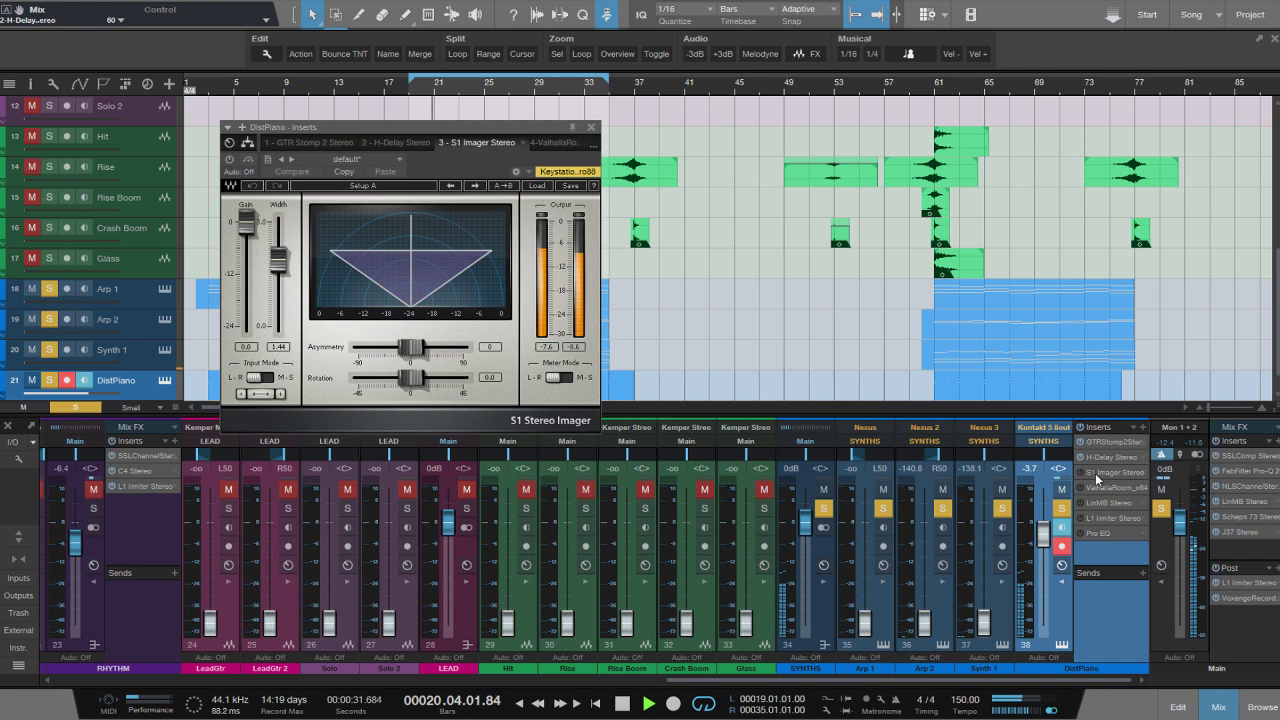
click(1083, 475)
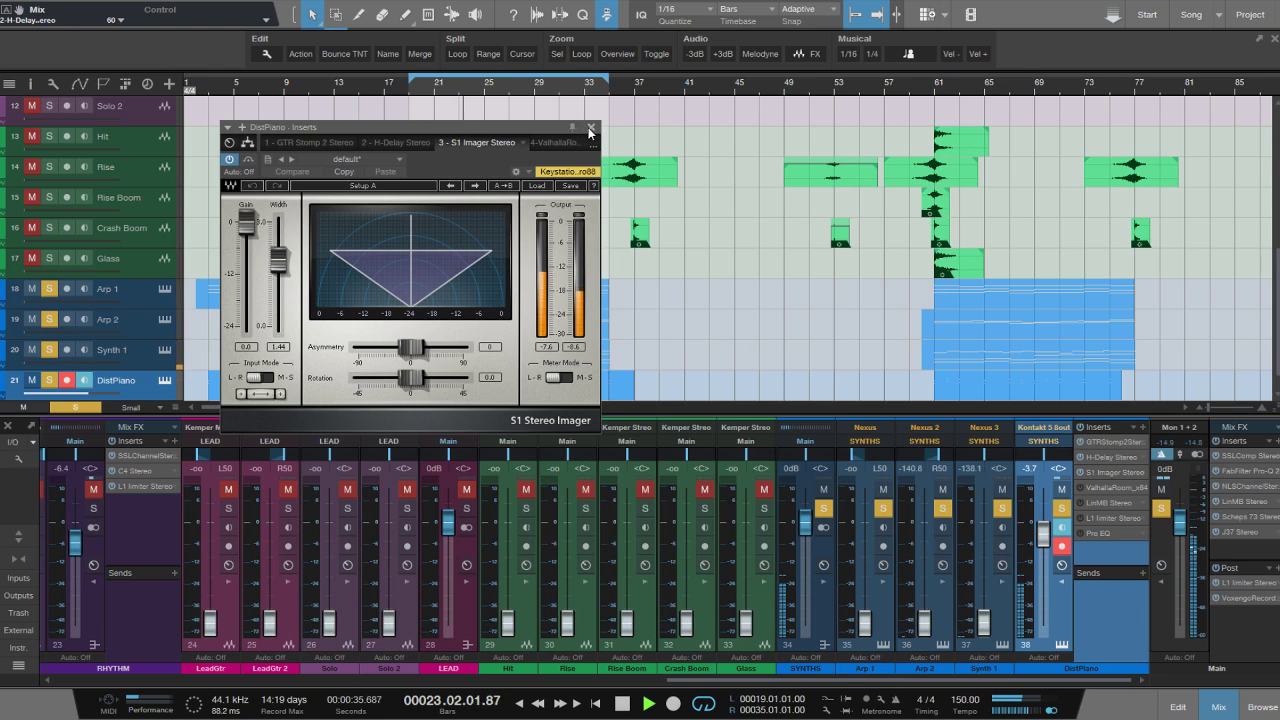
click(590, 128)
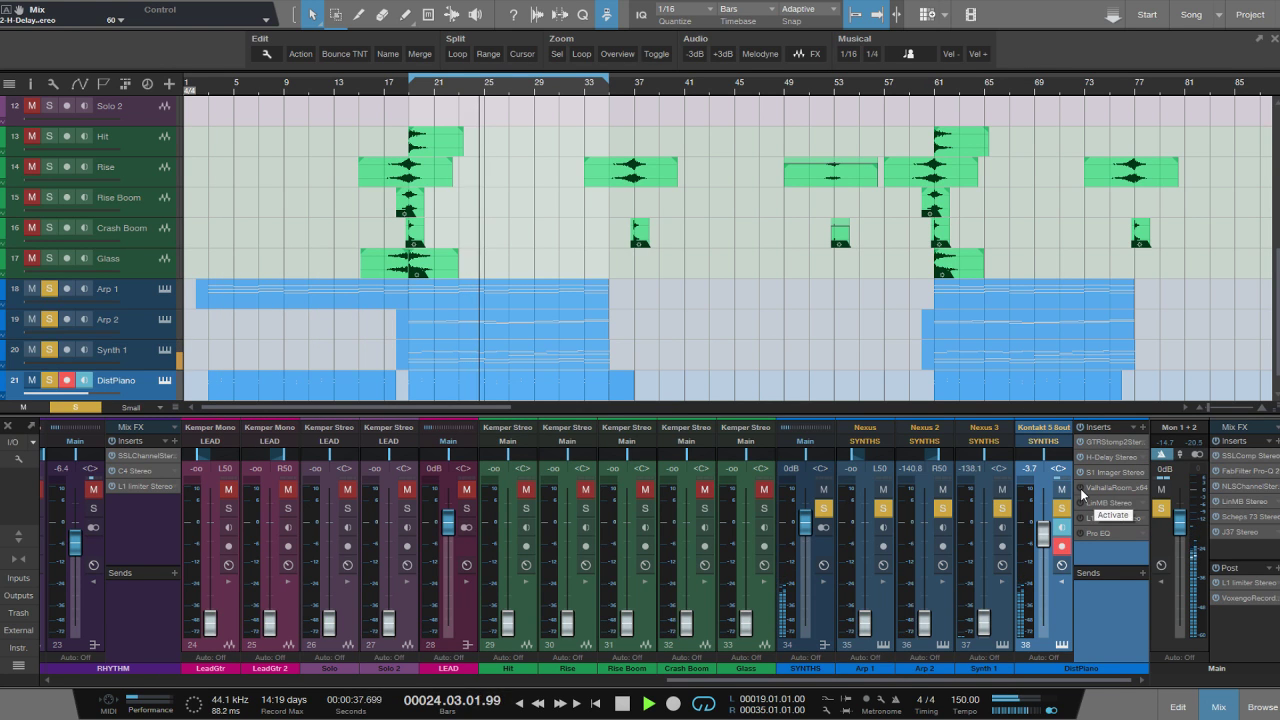
click(1109, 487)
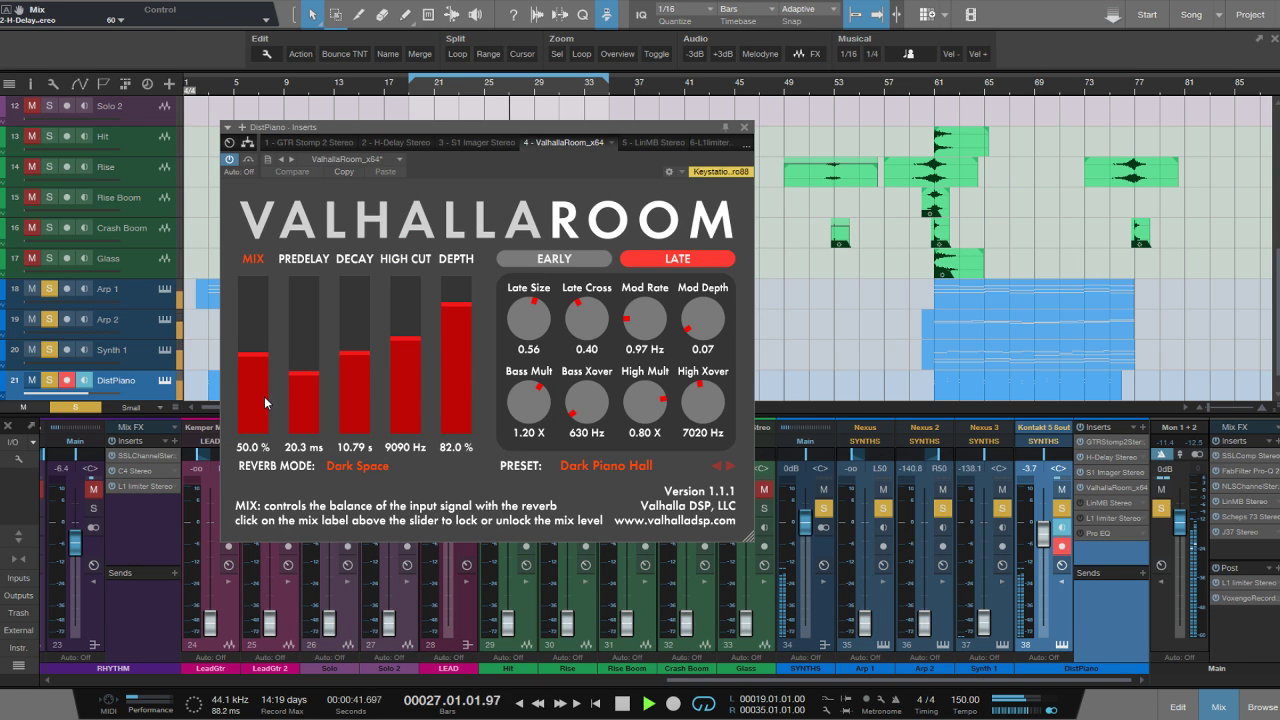
click(744, 130)
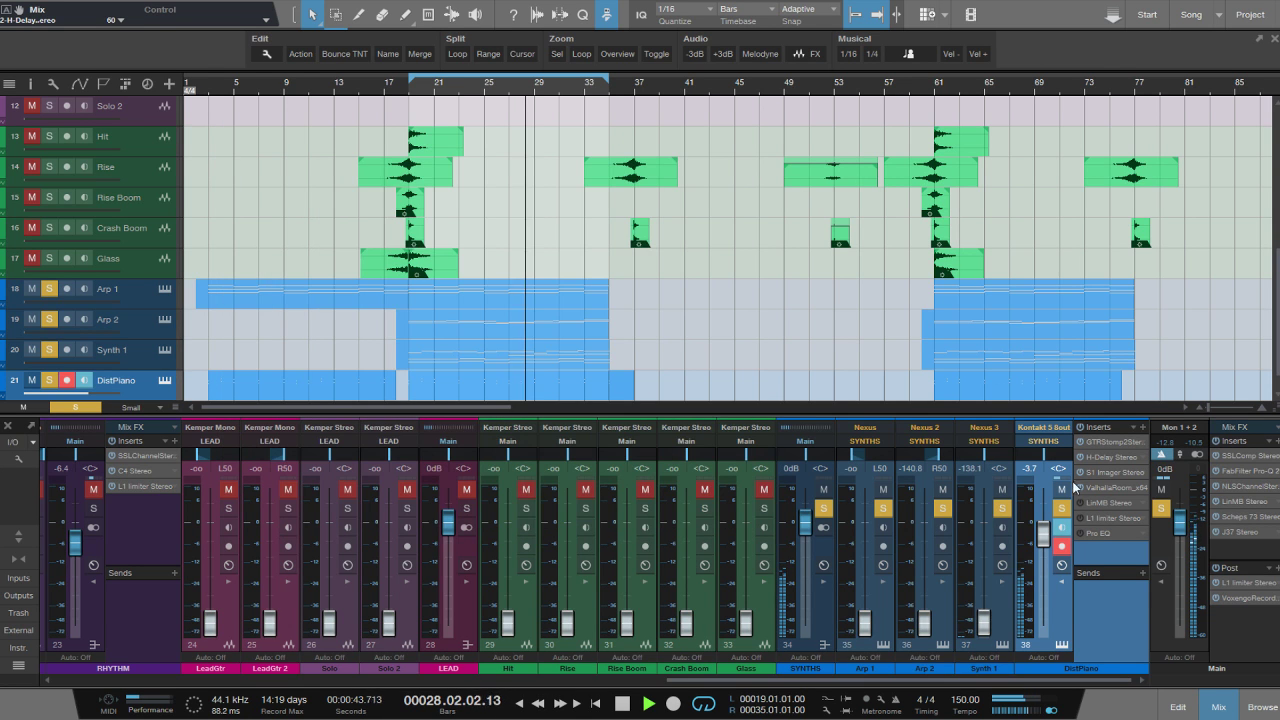
Activate LinMB and the L1 limiter on DistPiano, and audition the Pro EQ at the end of the chain.
click(1108, 502)
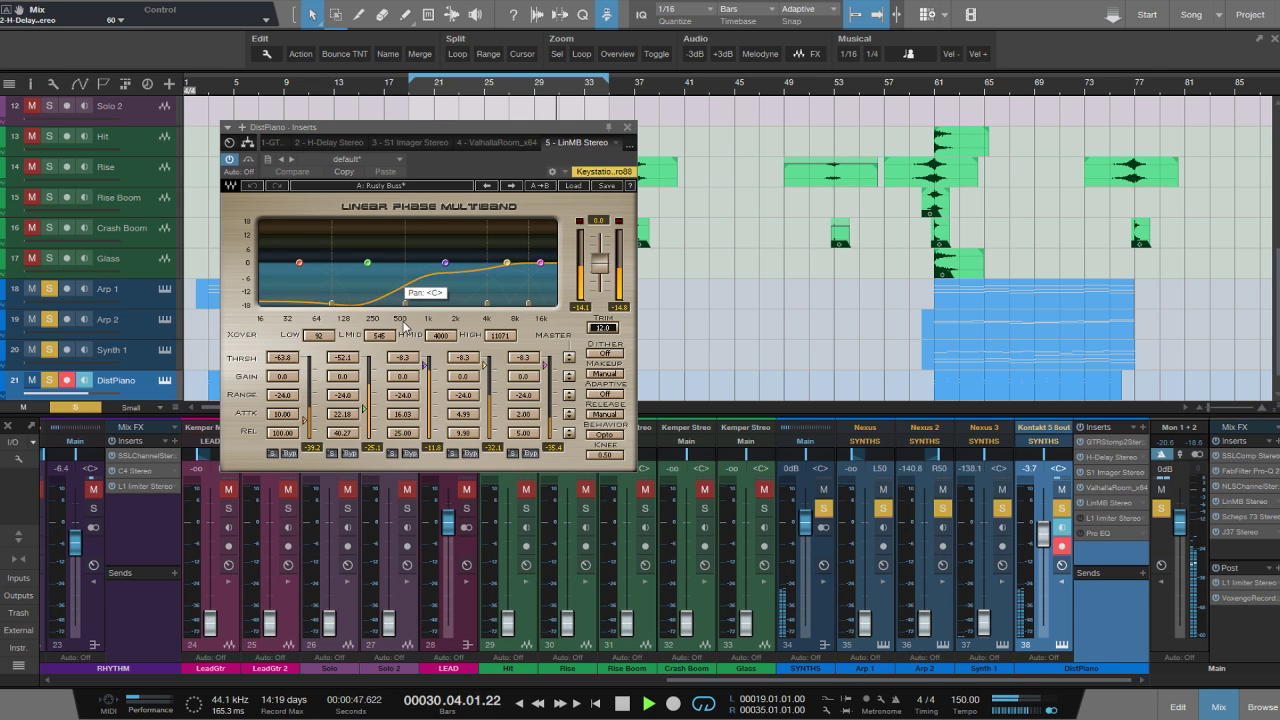
click(628, 127)
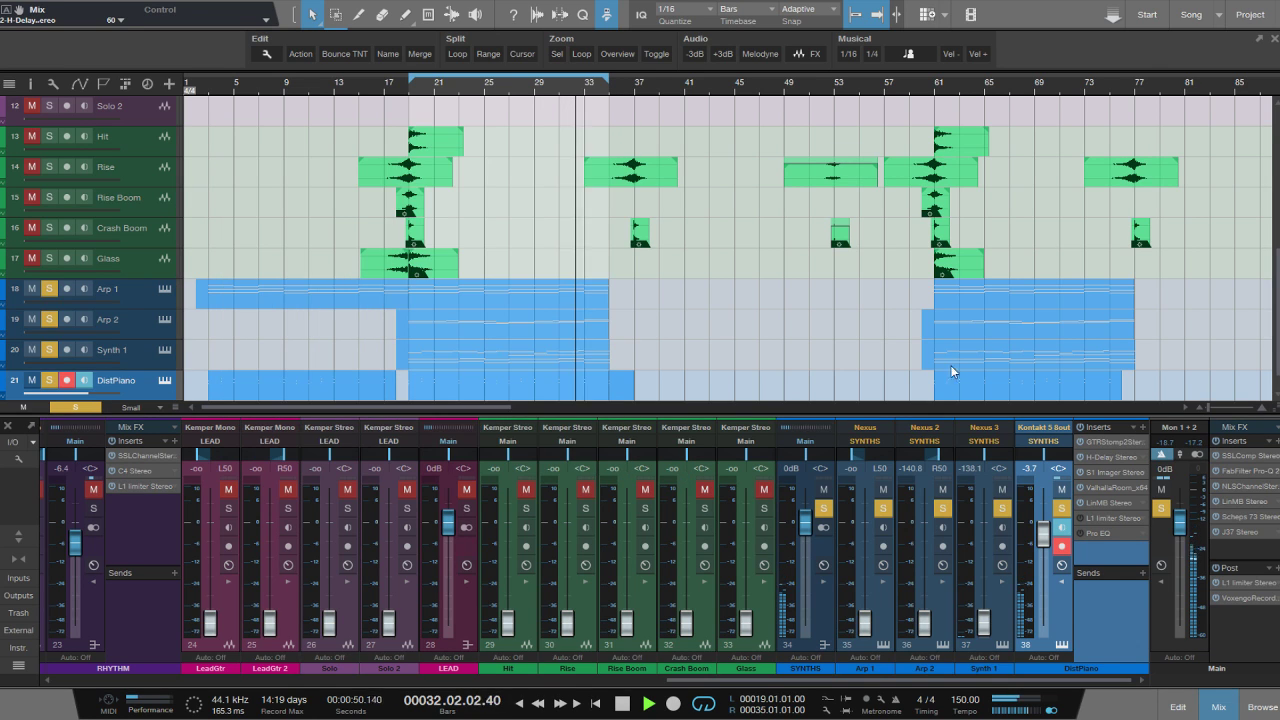
click(1098, 534)
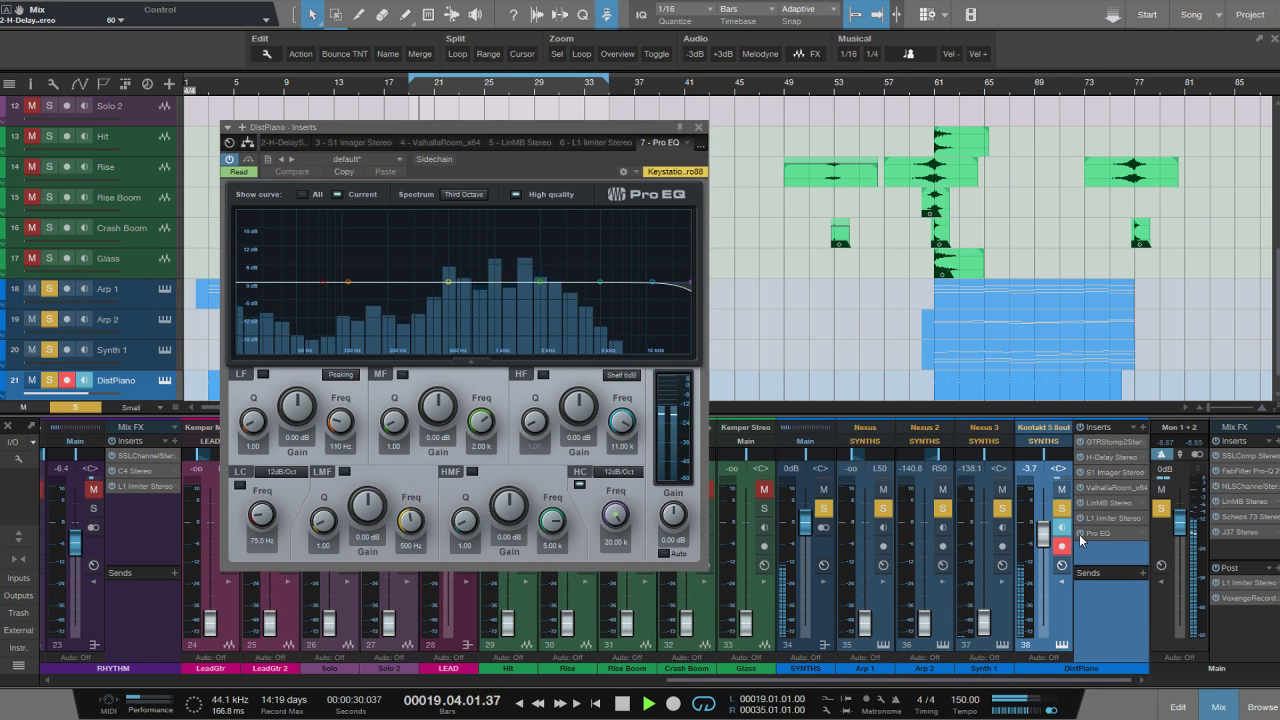
click(697, 129)
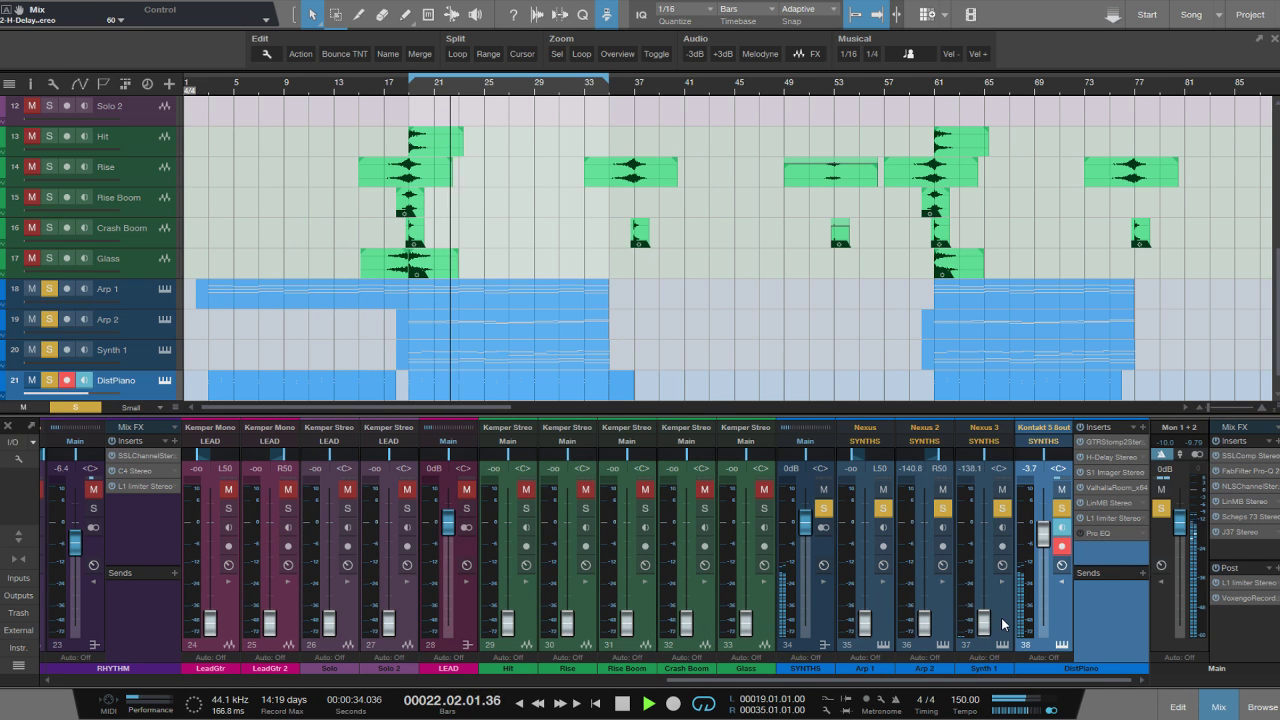
Raise Synth 1 to -10.5 dB, Arp 2 to -14.2 dB and Arp 1 to -15.1 dB around the piano.
click(960, 648)
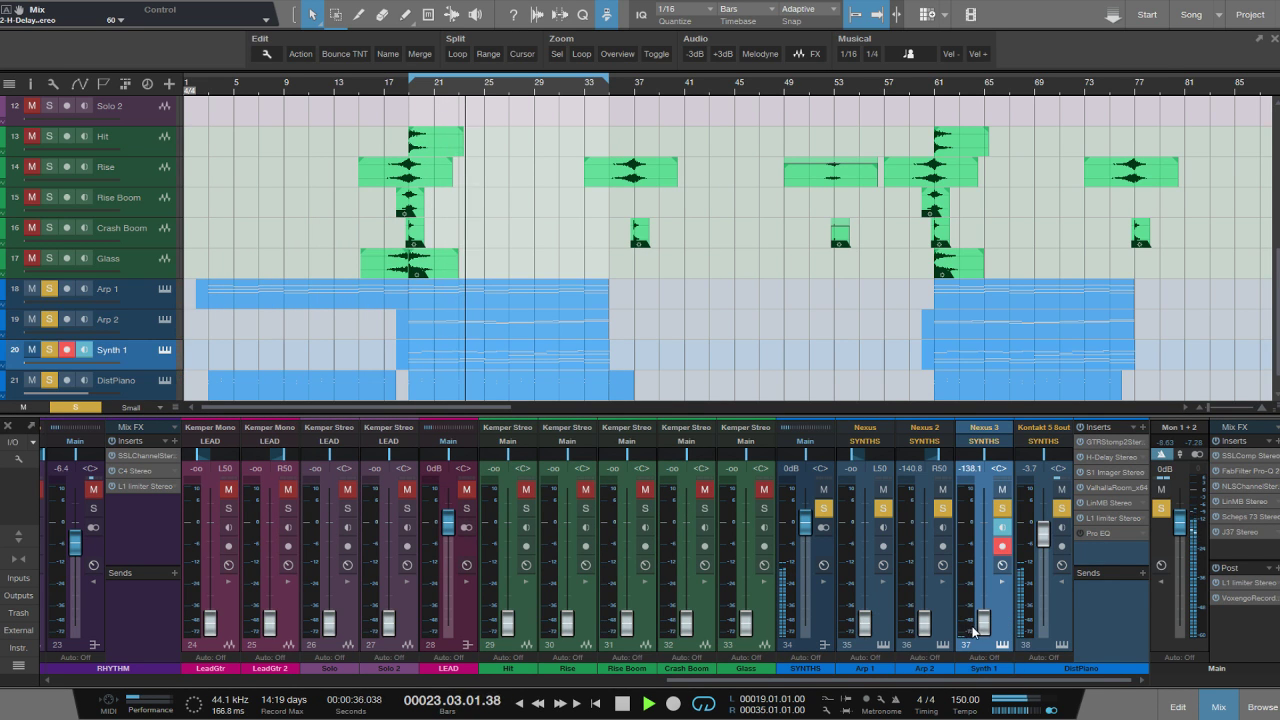
drag(984, 624, 986, 557)
drag(932, 628, 933, 564)
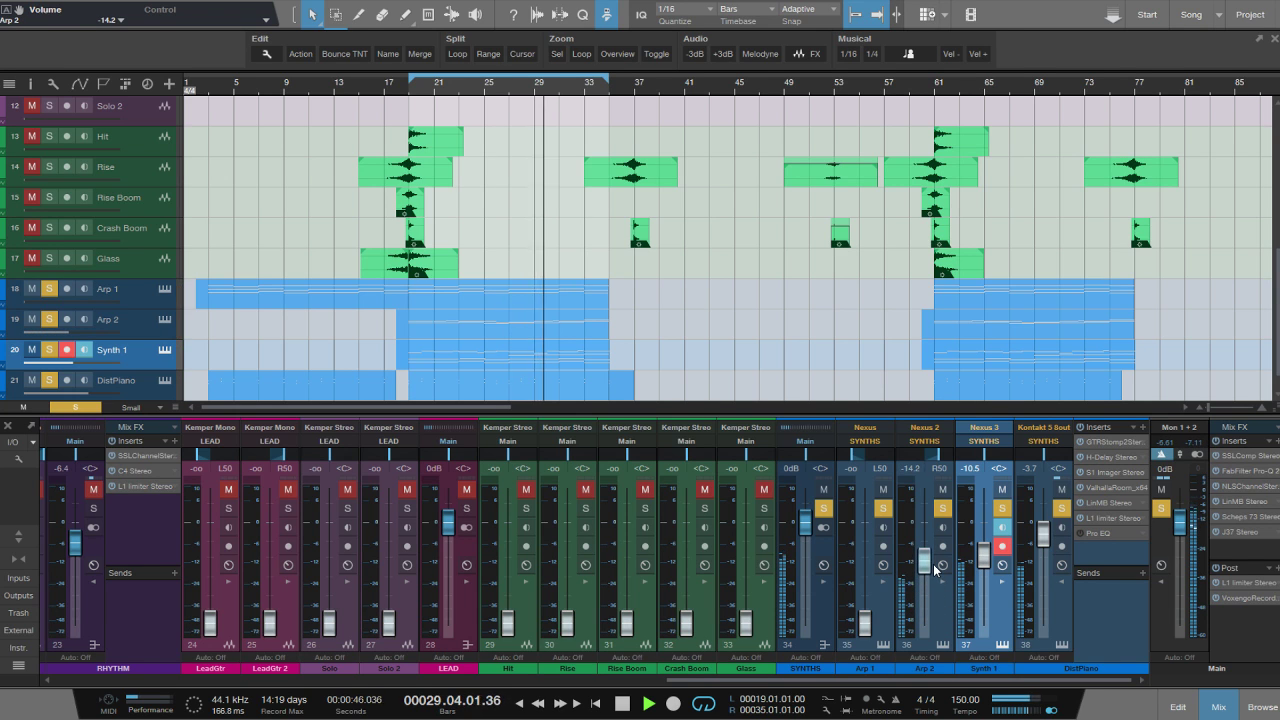
drag(865, 622, 877, 568)
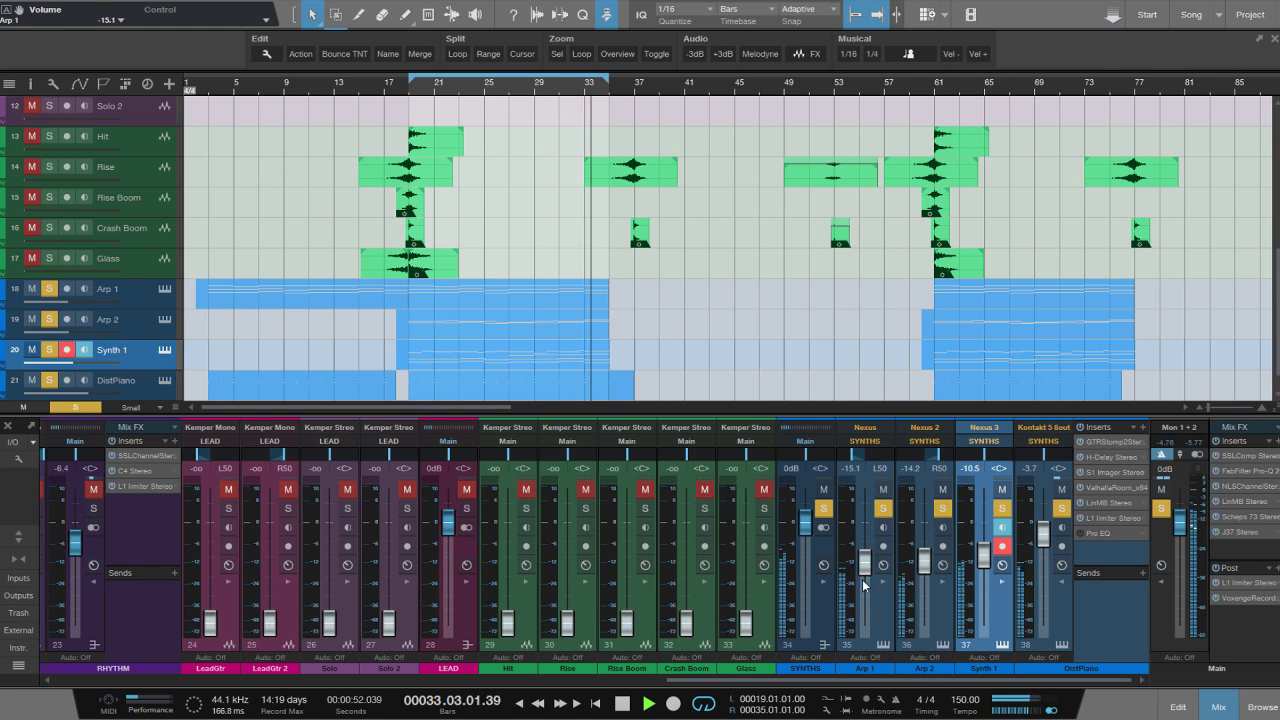
Expand the SYNTHS bus to show its inserts and display the full effects list with the search cleared.
click(829, 623)
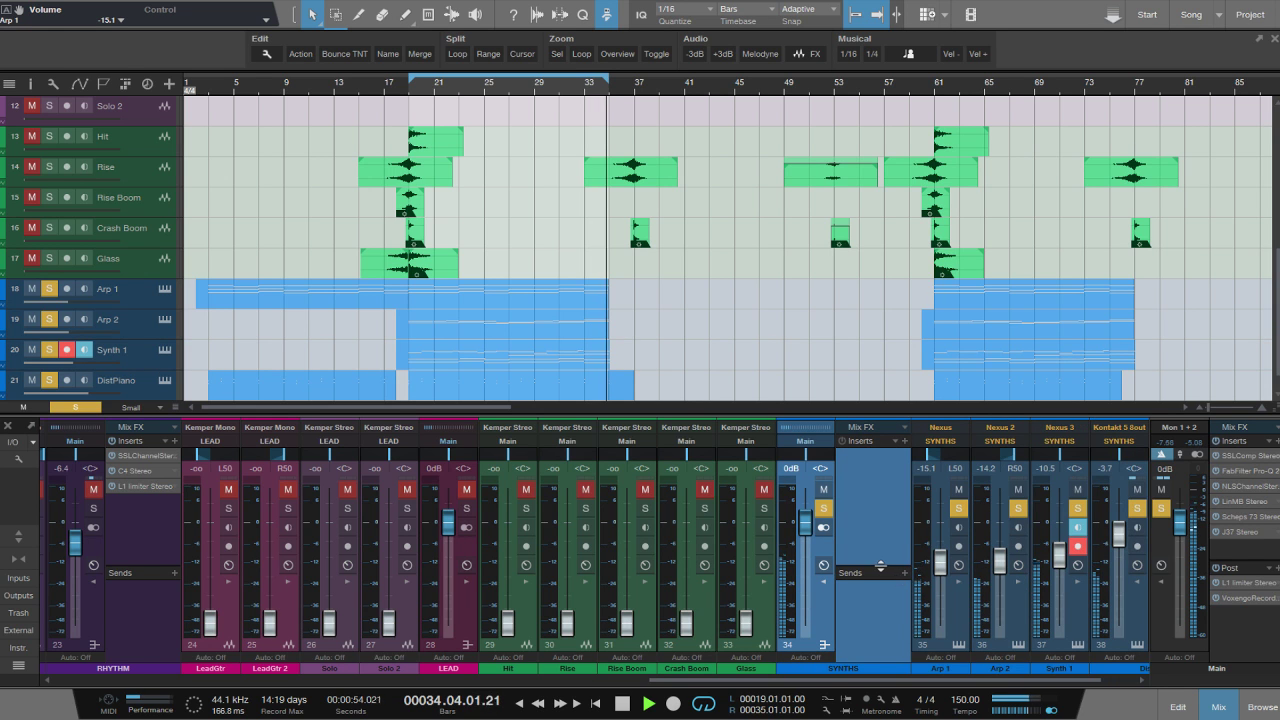
key(F7)
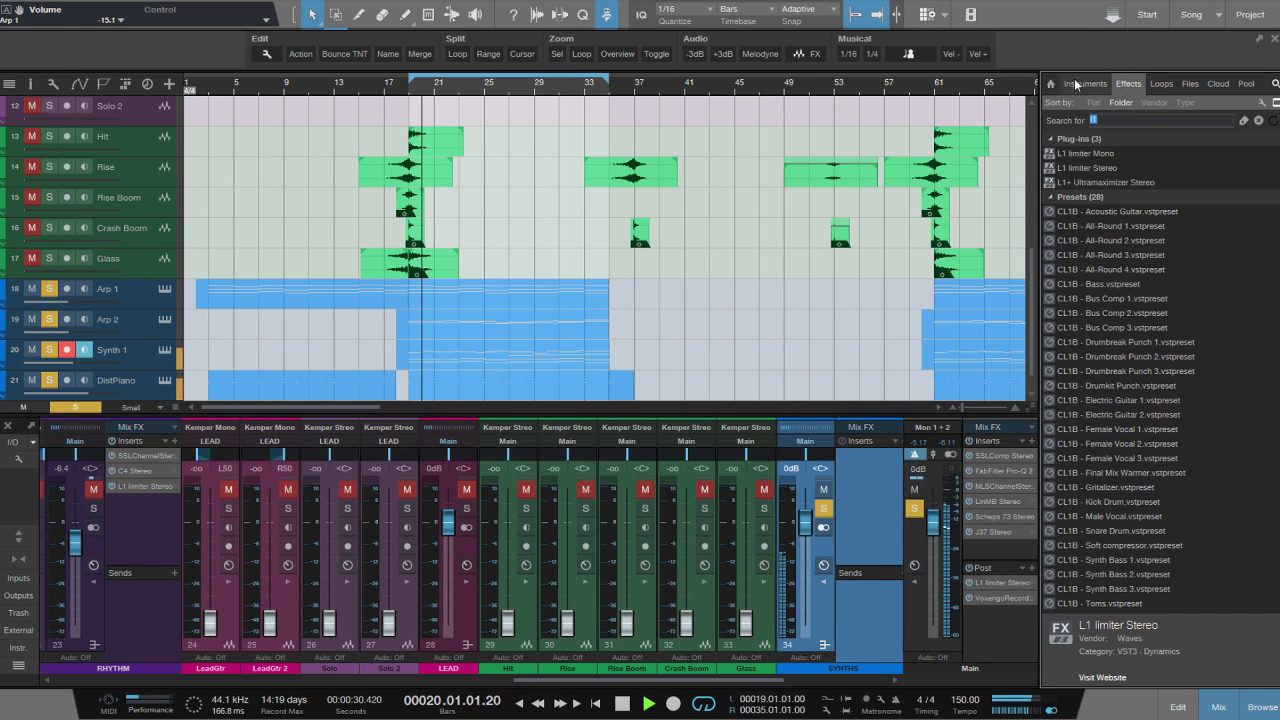
click(1257, 120)
Look through the EQ plug-ins in the effects list for one suited to the SYNTHS bus.
click(1065, 289)
click(1065, 304)
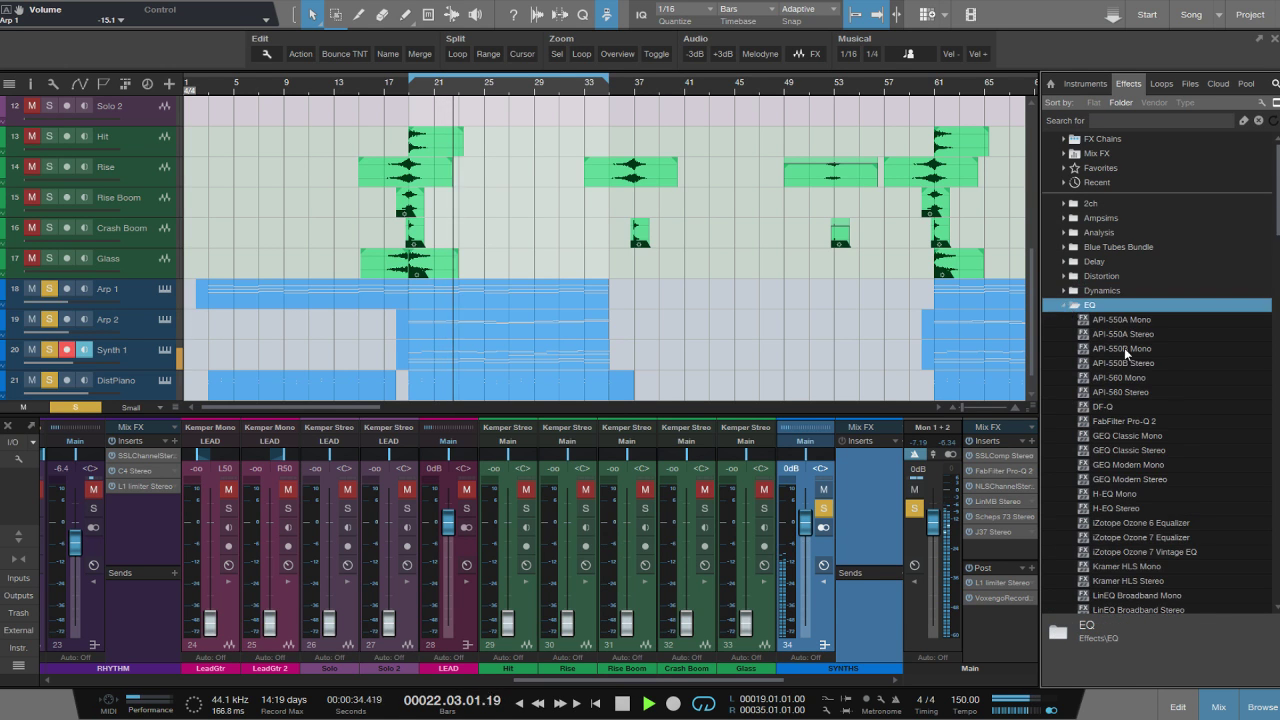
scroll(1216, 452, down, 10)
scroll(1177, 469, down, 4)
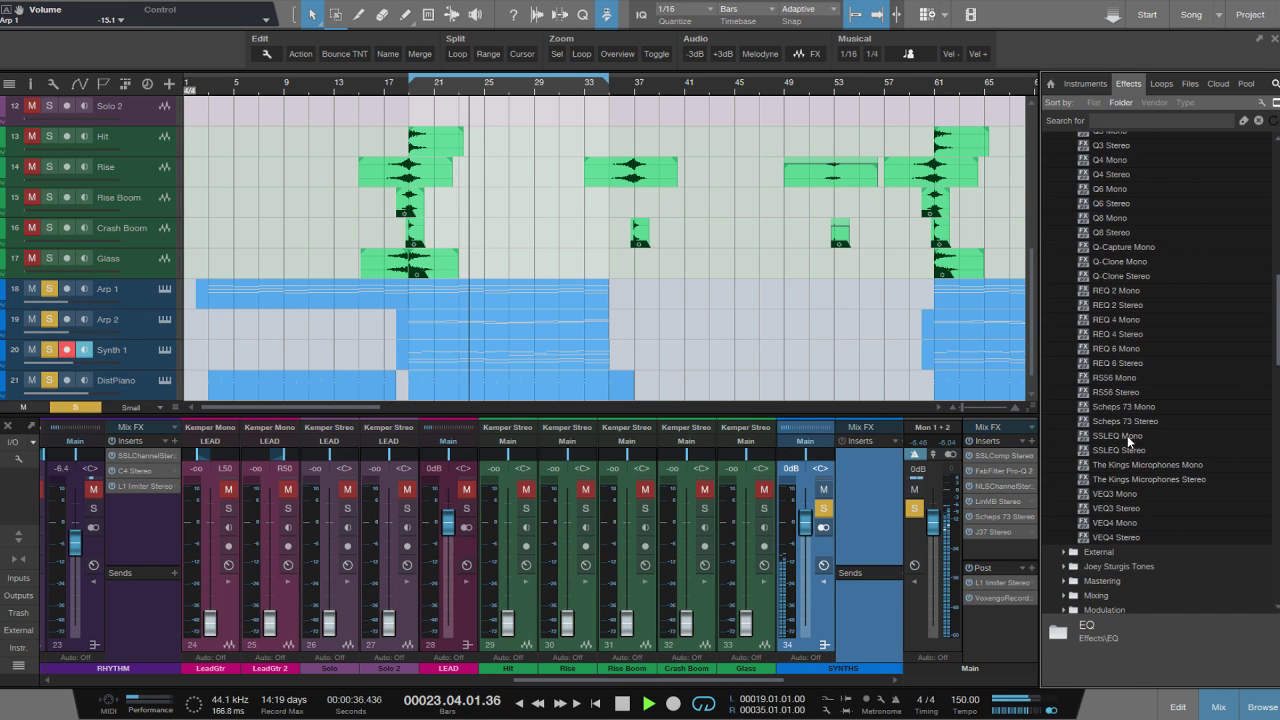
scroll(1159, 422, up, 1)
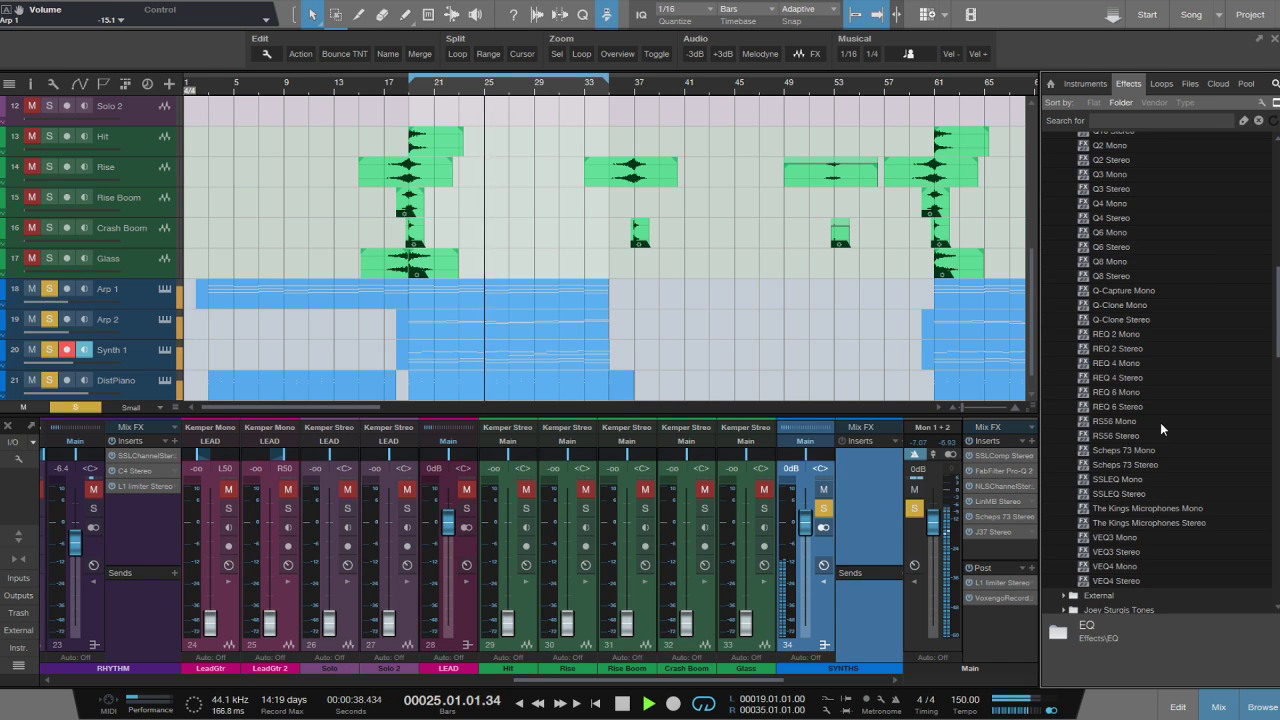
scroll(1160, 422, up, 8)
scroll(1160, 422, up, 2)
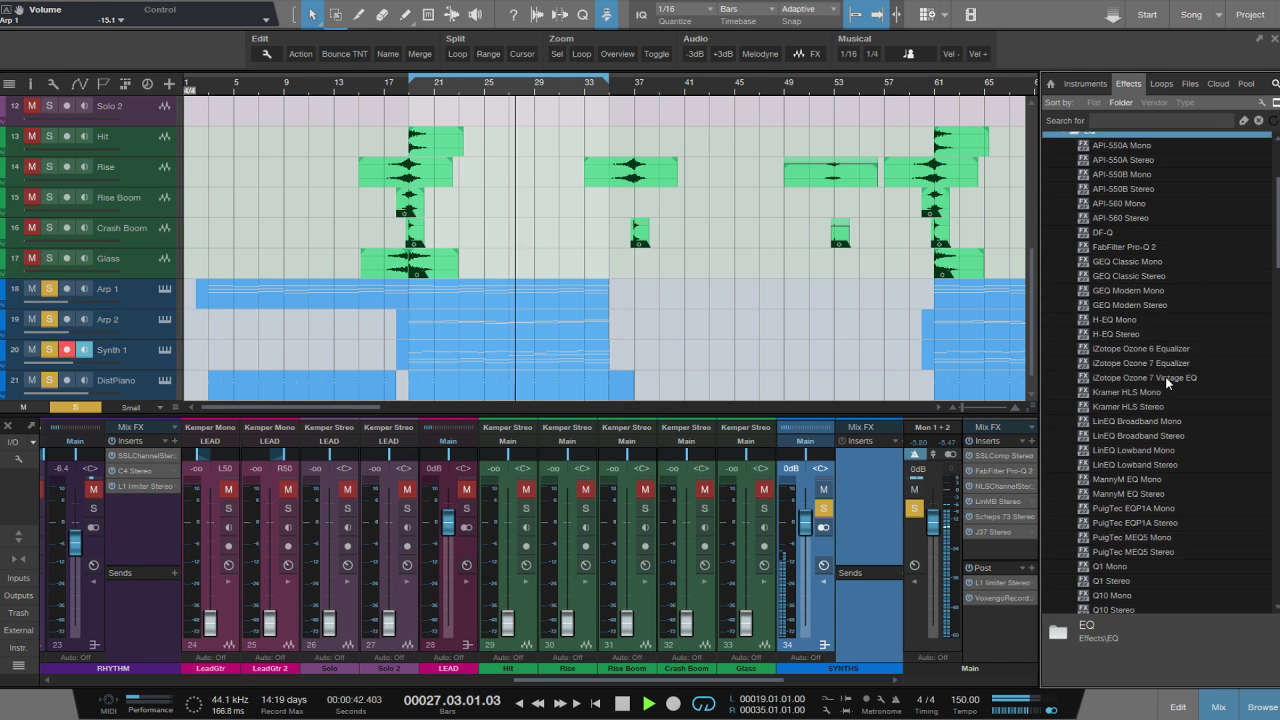
scroll(1165, 376, up, 5)
click(1061, 305)
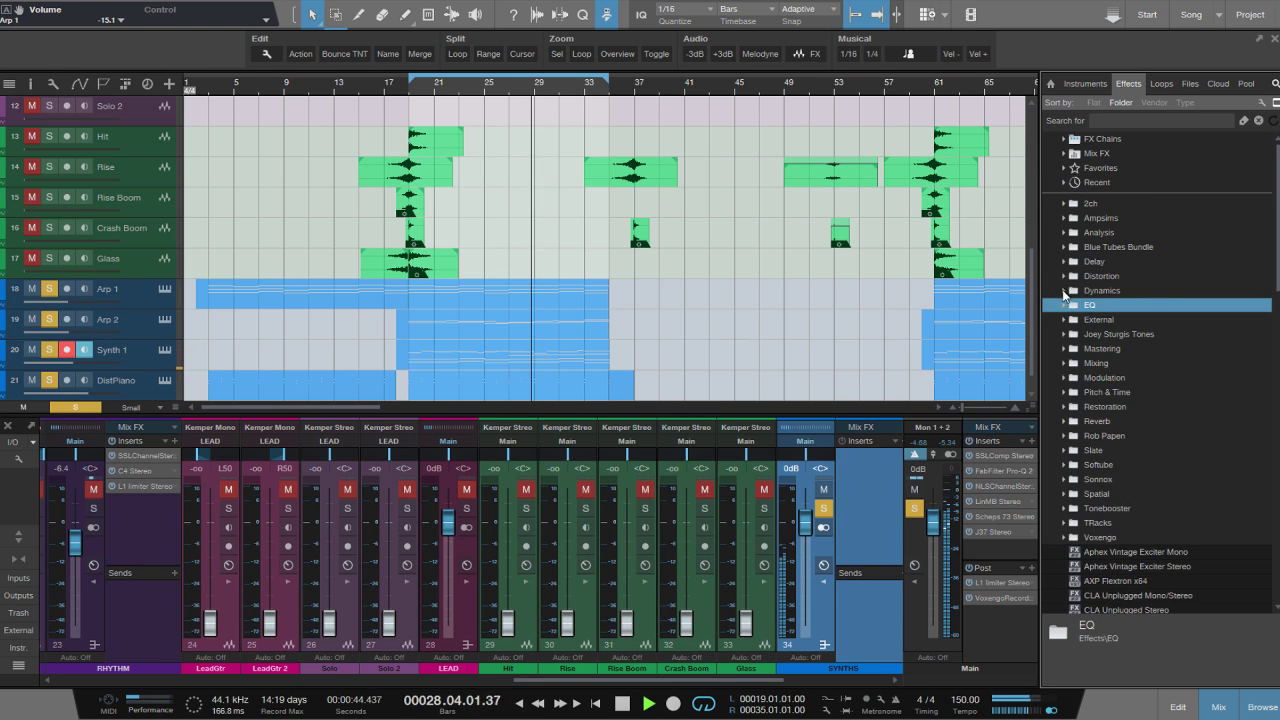
Find LinMB Stereo among the Dynamics effects and insert it on the SYNTHS bus.
click(1064, 290)
scroll(1141, 383, down, 5)
scroll(1176, 440, down, 9)
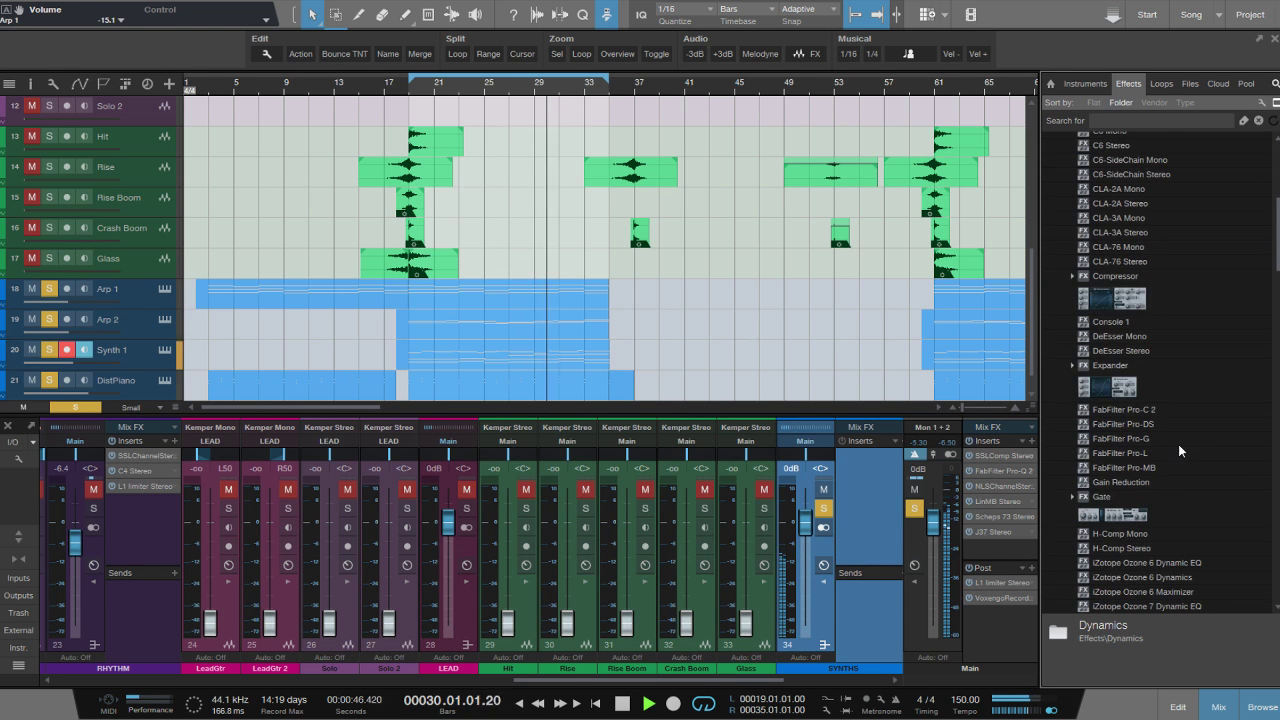
scroll(1180, 530, down, 5)
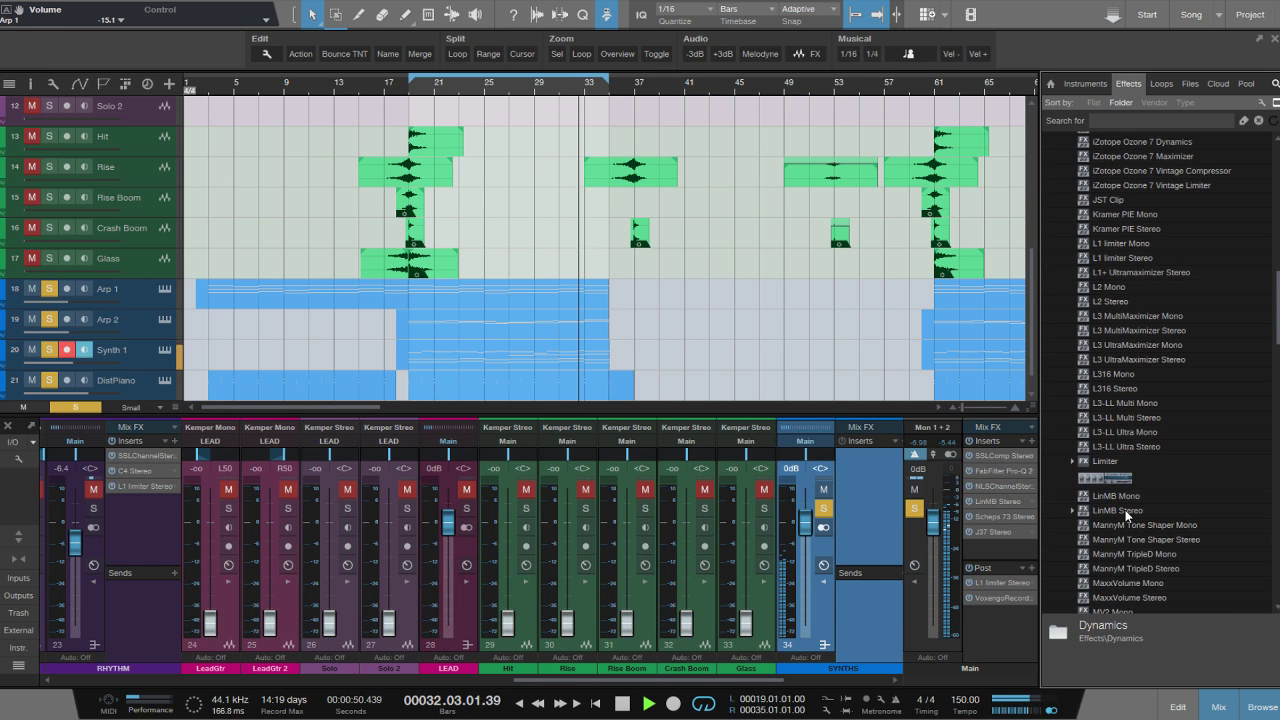
drag(1127, 515, 905, 500)
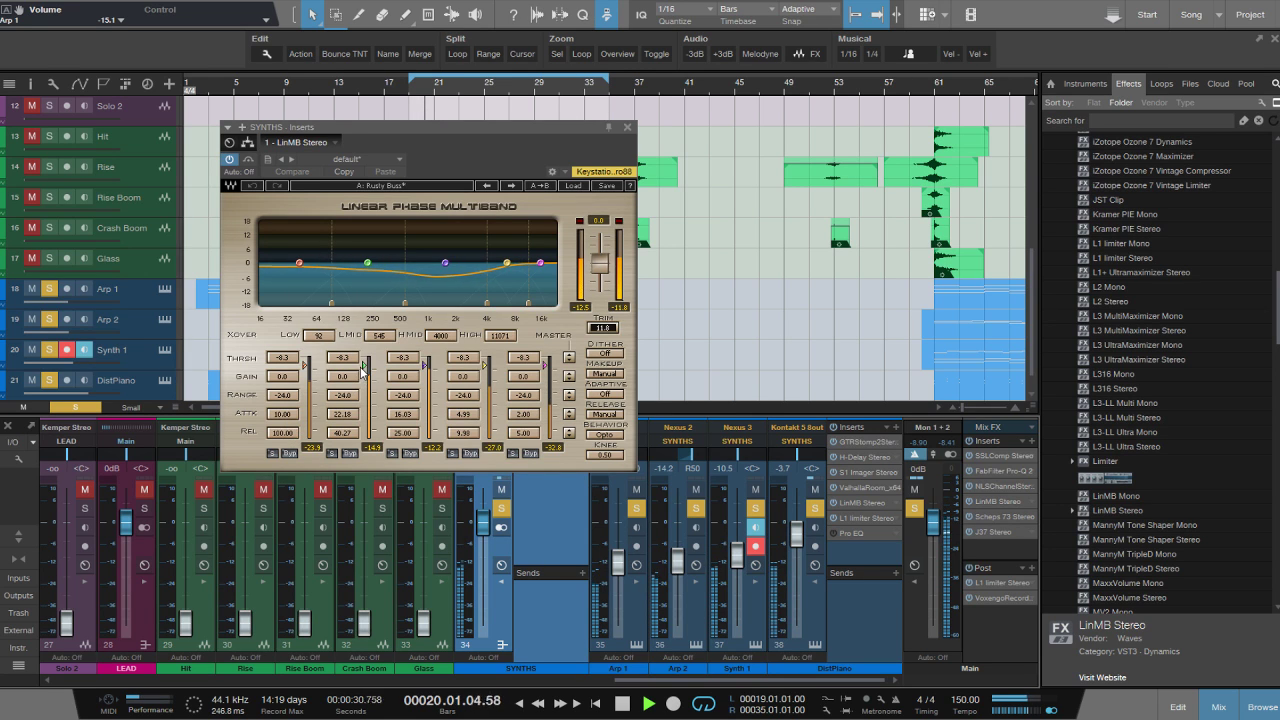
Set LinMB's low band threshold to -20.2 and its low-mid band to -12.6 threshold and -1.9 gain, and compare with bypass.
drag(342, 376, 305, 378)
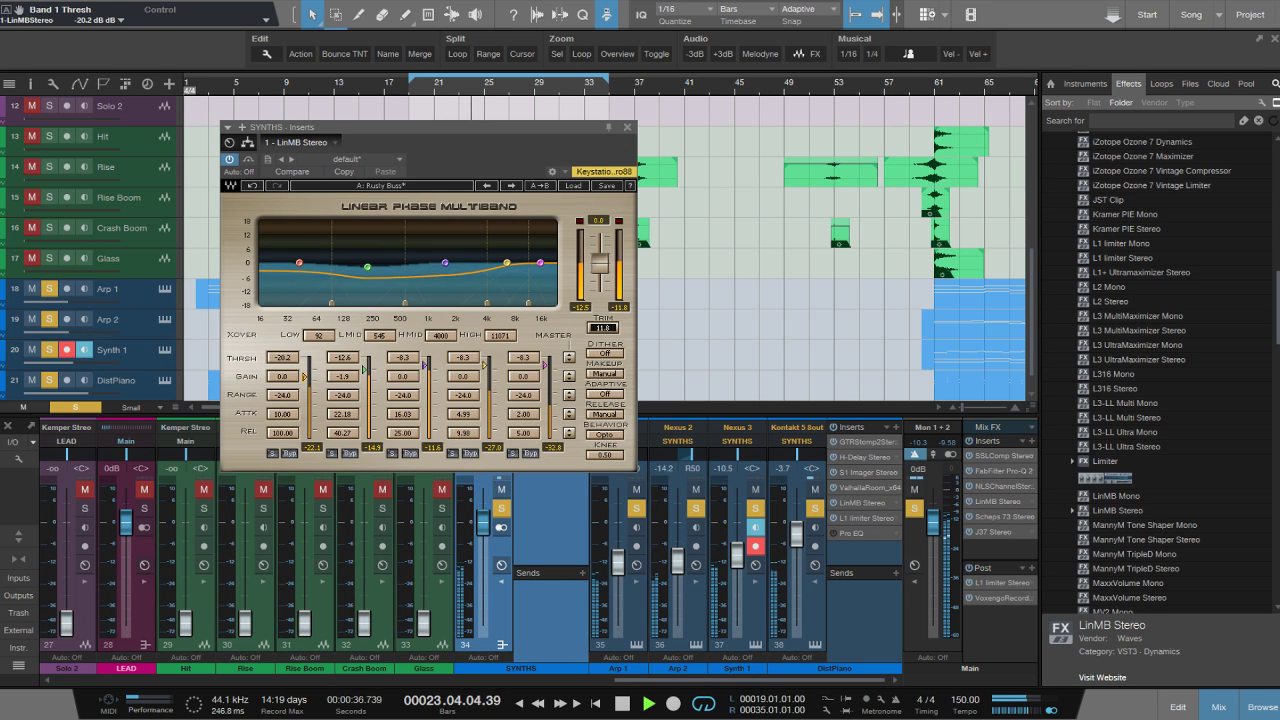
click(249, 160)
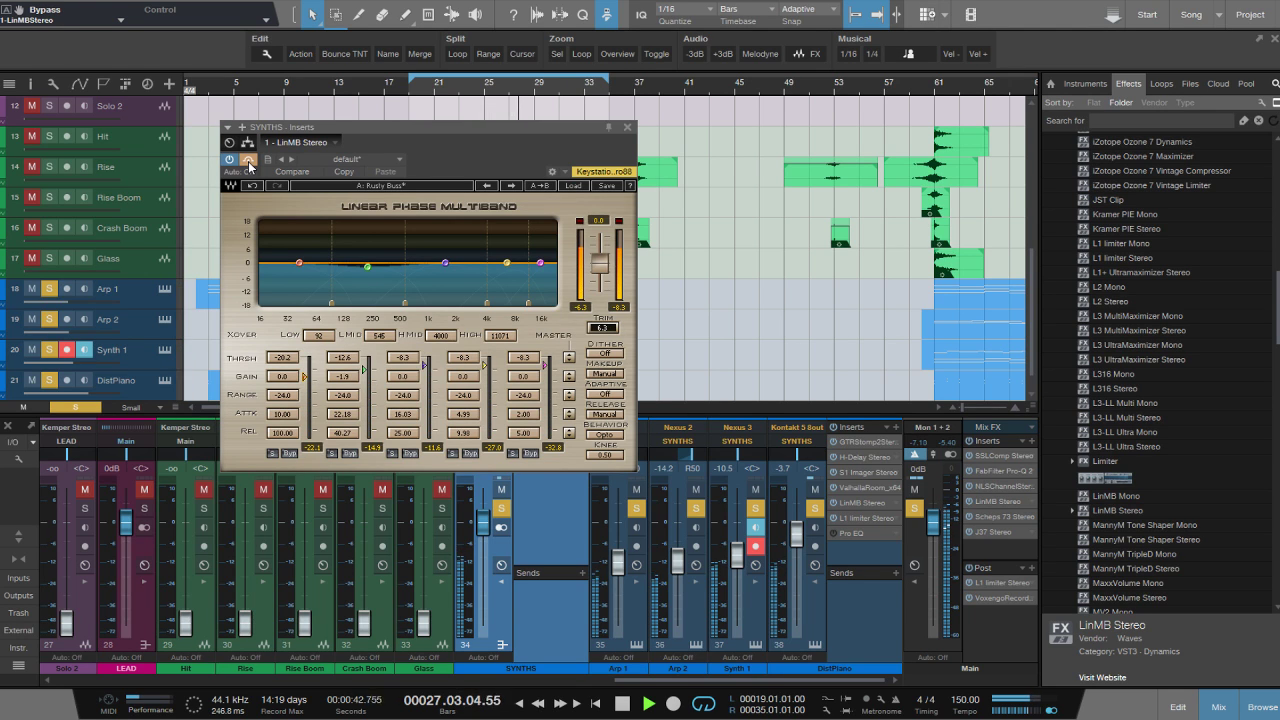
click(249, 161)
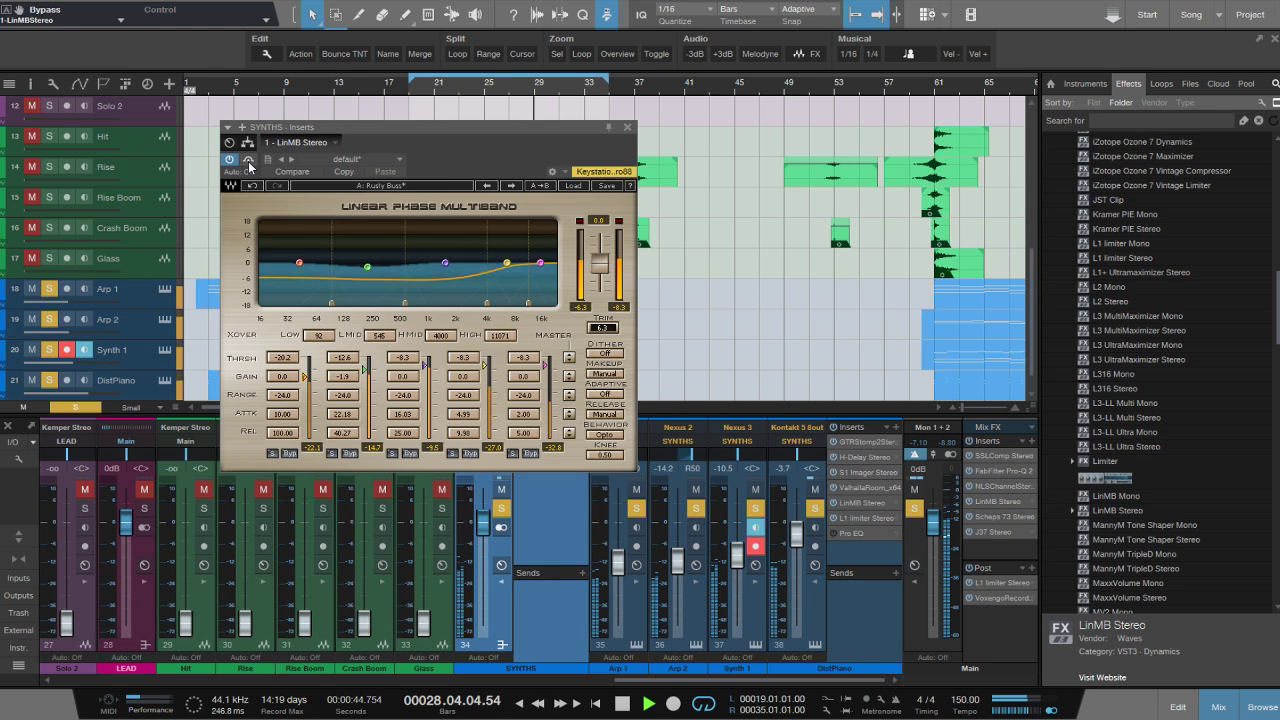
click(627, 129)
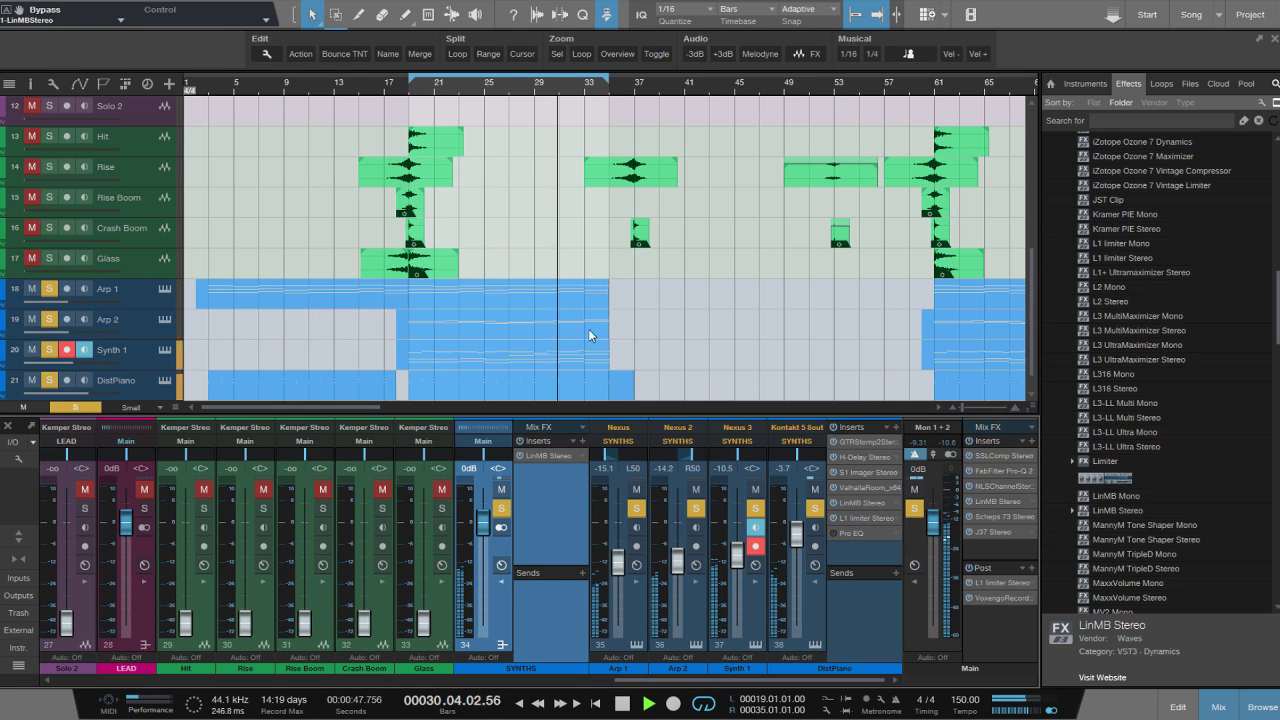
Unsolo the SYNTHS bus and raise its level to +3.2 dB in the full mix.
click(501, 508)
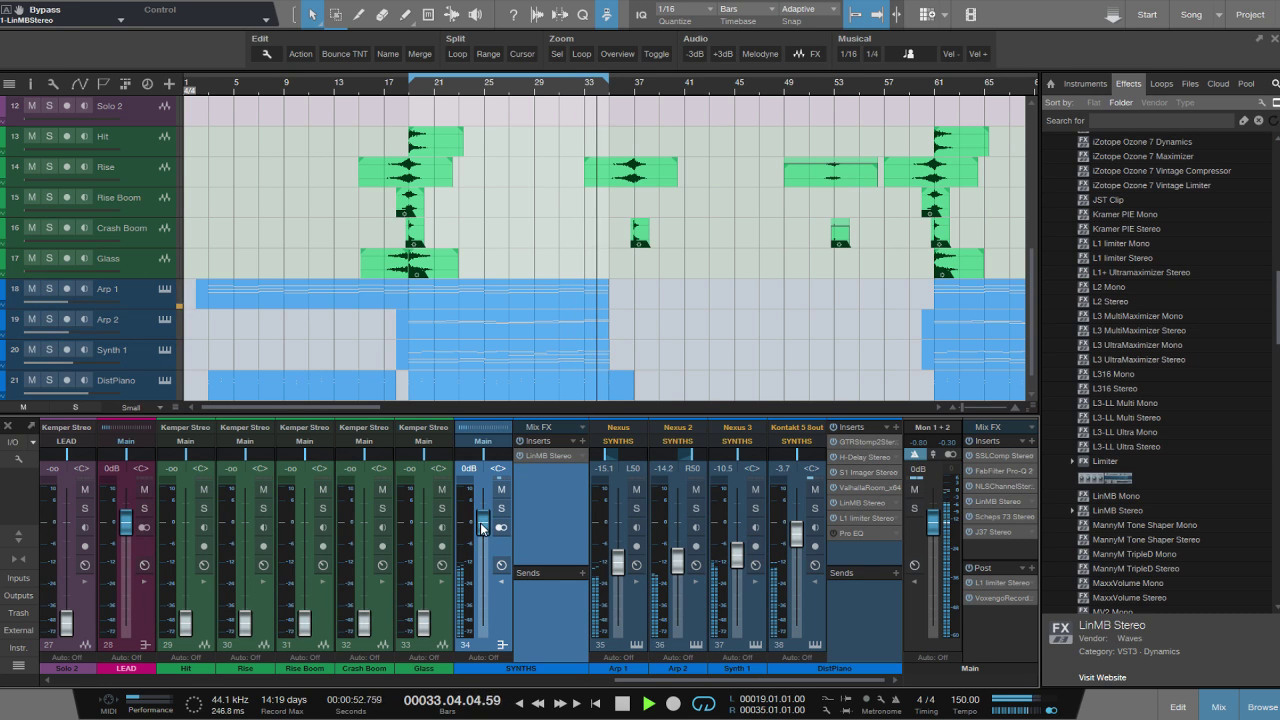
drag(480, 522, 481, 515)
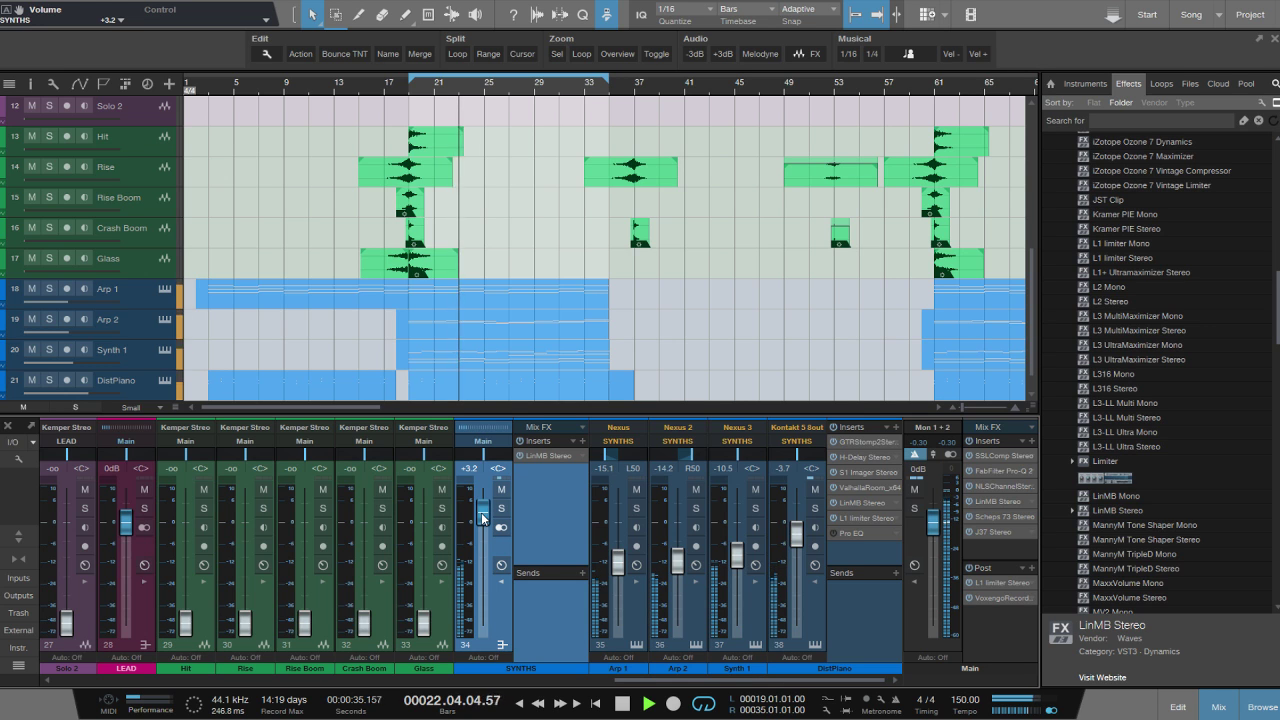
Insert L1 limiter Stereo after LinMB on SYNTHS with threshold -15.1 and out ceiling -10.7, and stop playback.
click(1104, 120)
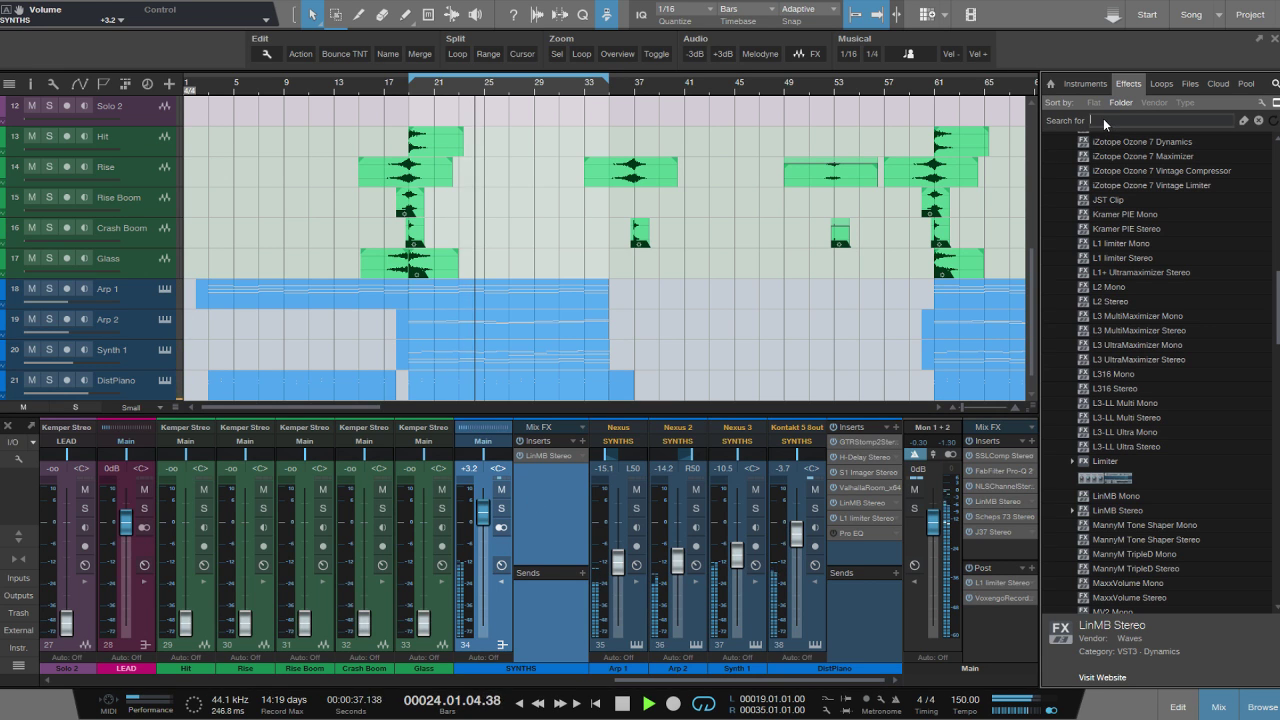
text(l1)
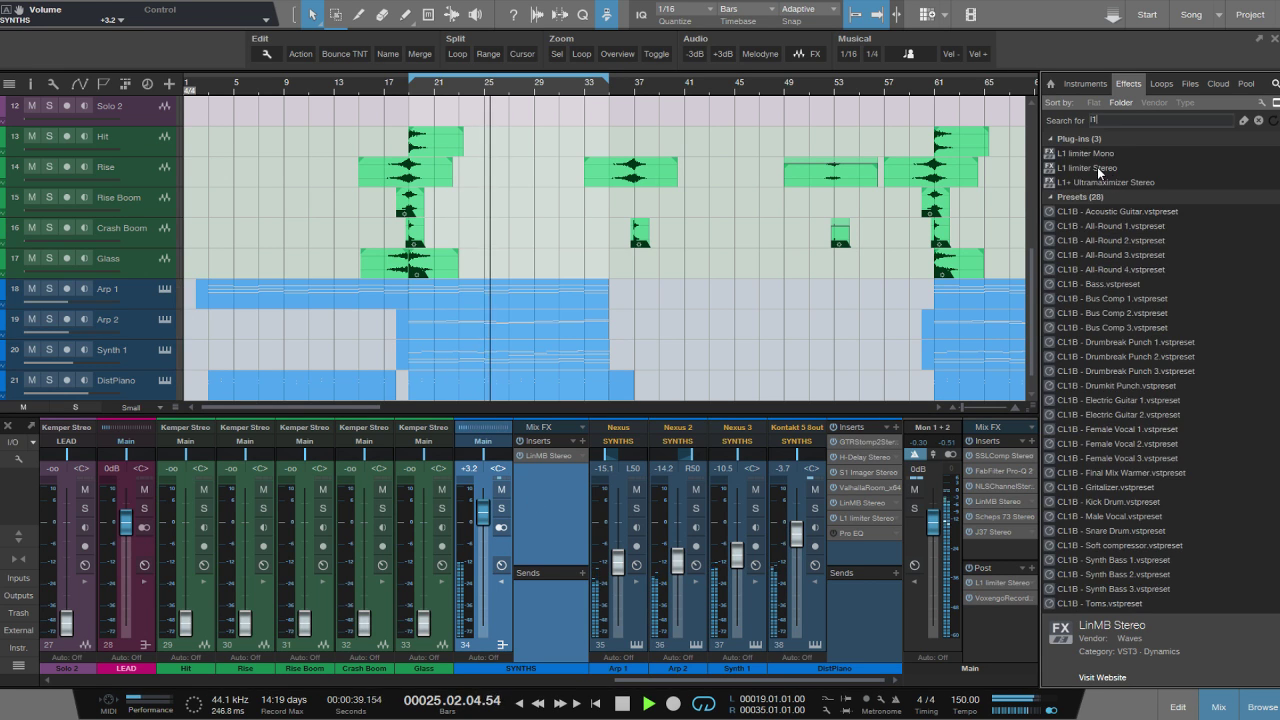
drag(1097, 167, 550, 470)
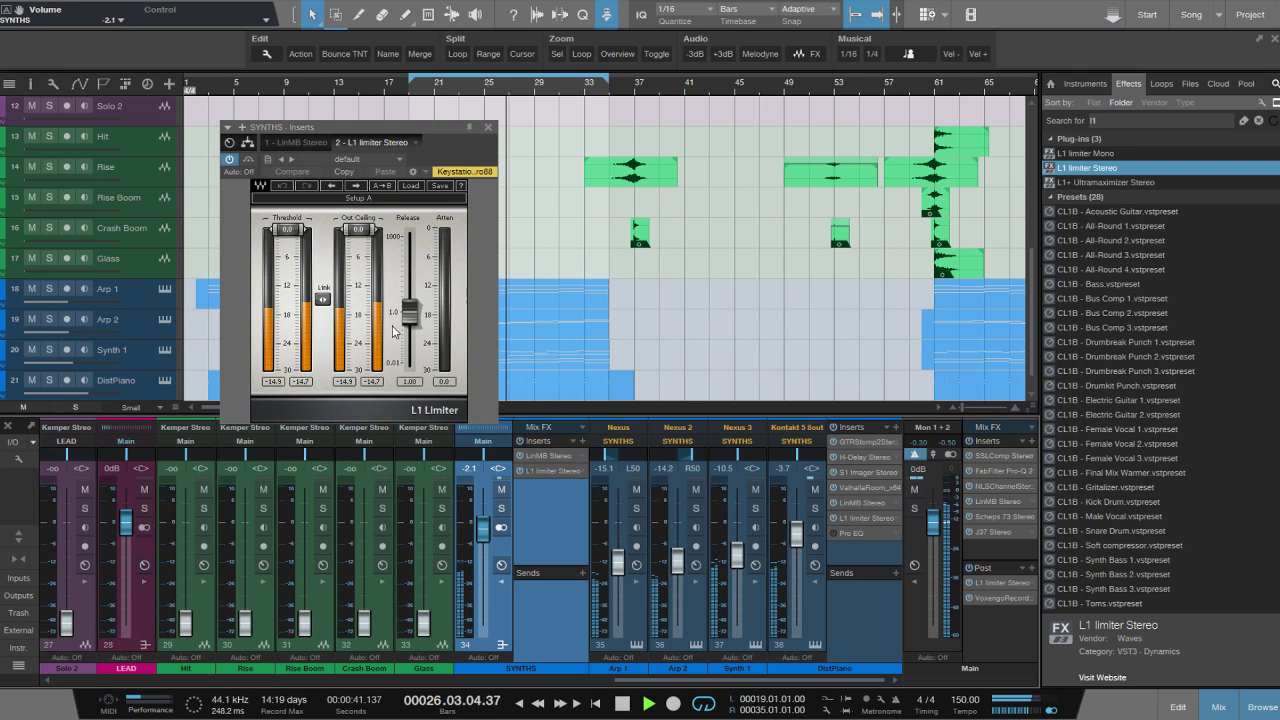
drag(287, 229, 358, 278)
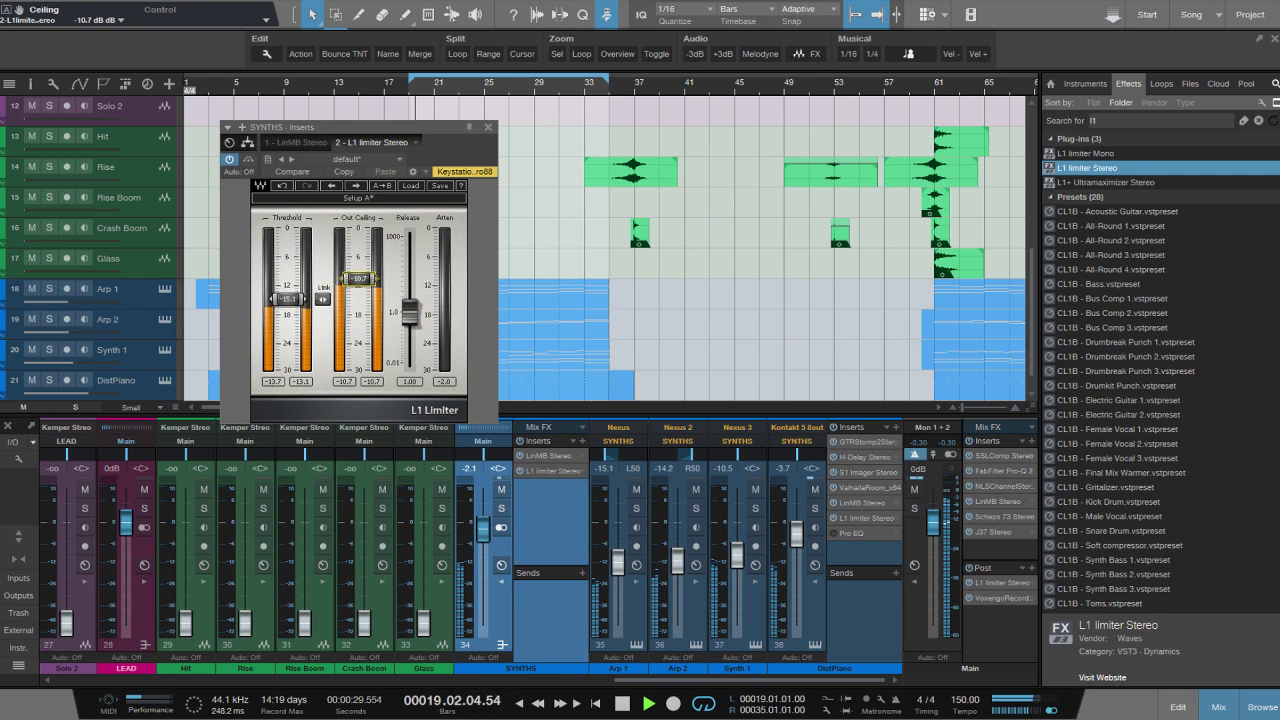
click(489, 128)
key(space)
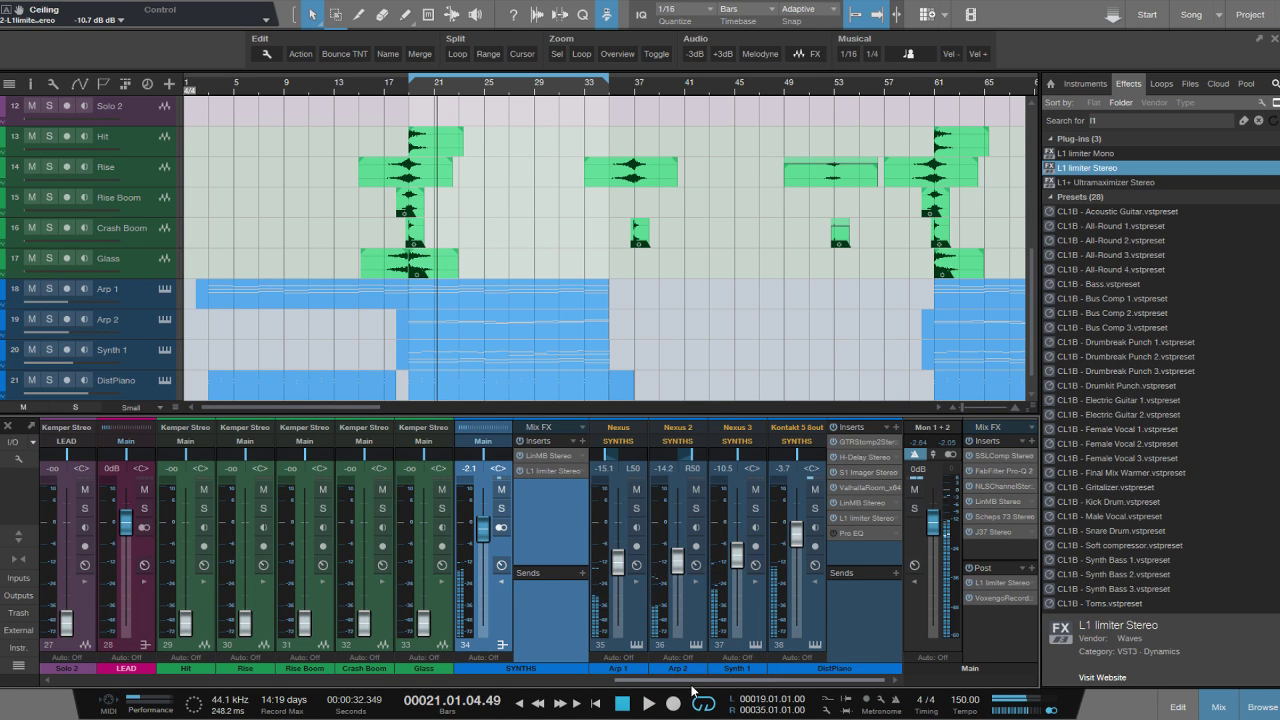
Bring LeadGtr and LeadGtr 2 up to 0 dB and play the LEAD bus soloed.
drag(694, 677, 617, 676)
scroll(507, 670, right, 2)
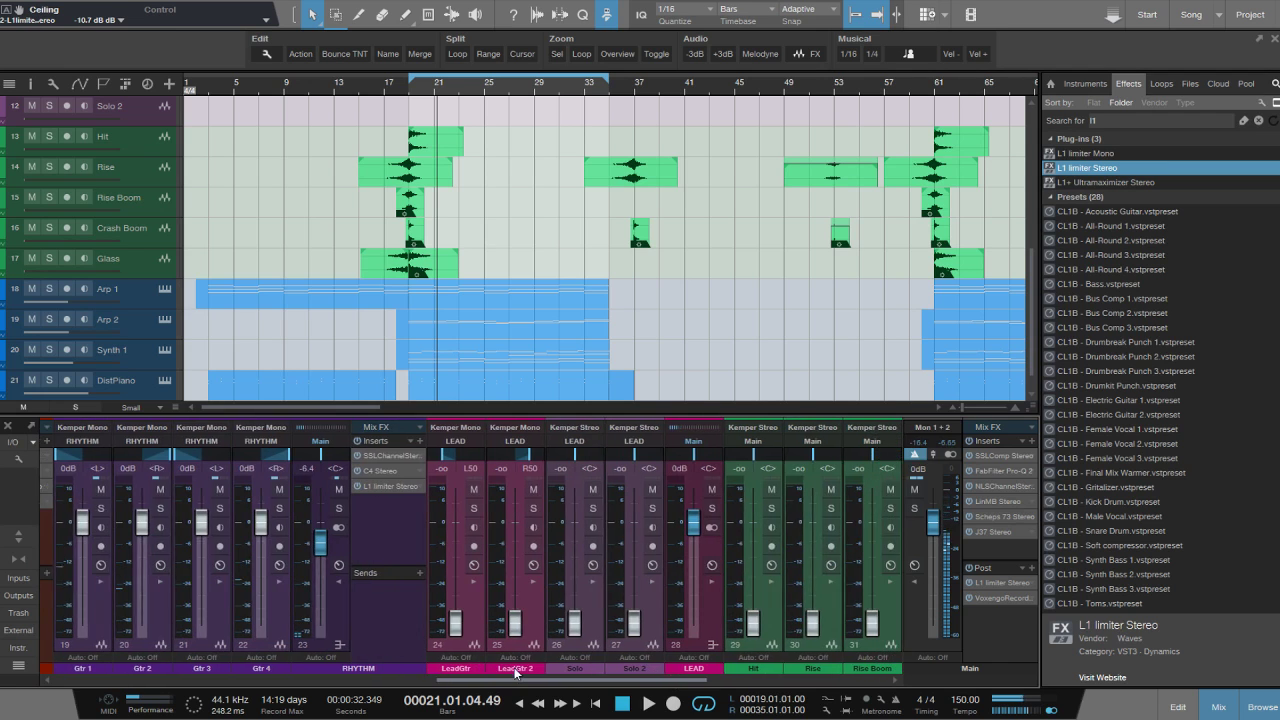
alt+click(447, 627)
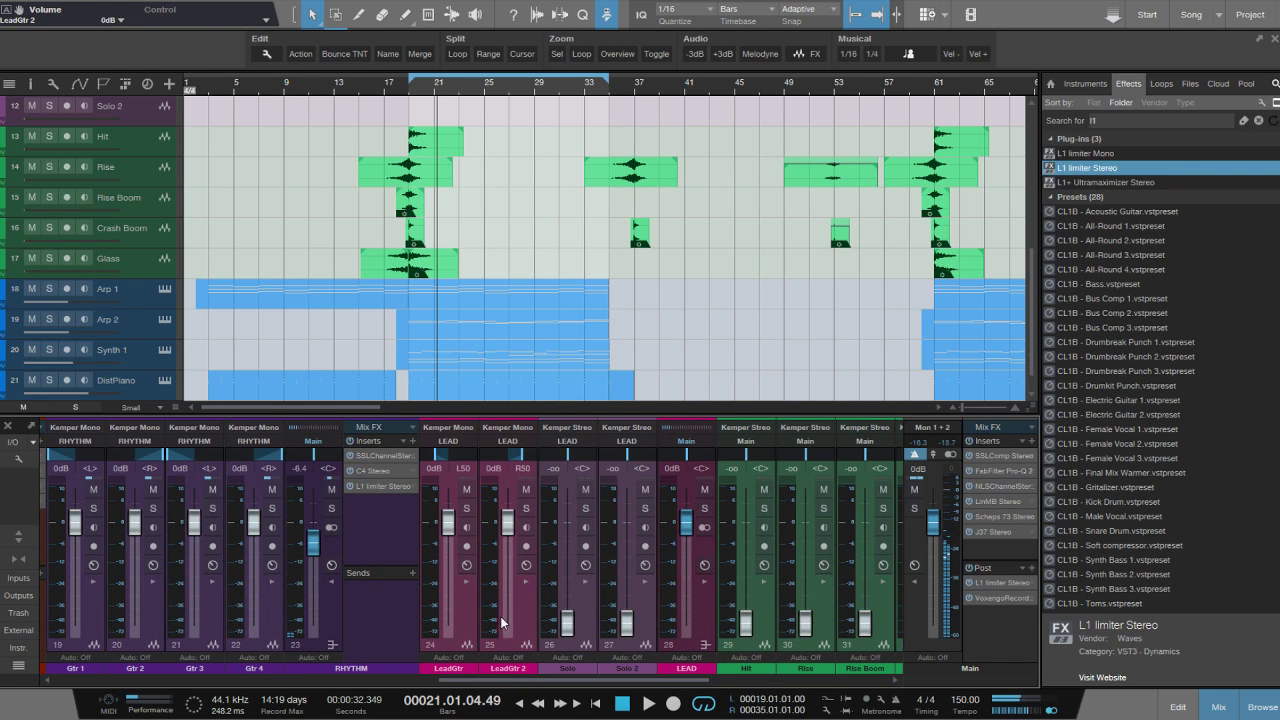
click(706, 508)
key(space)
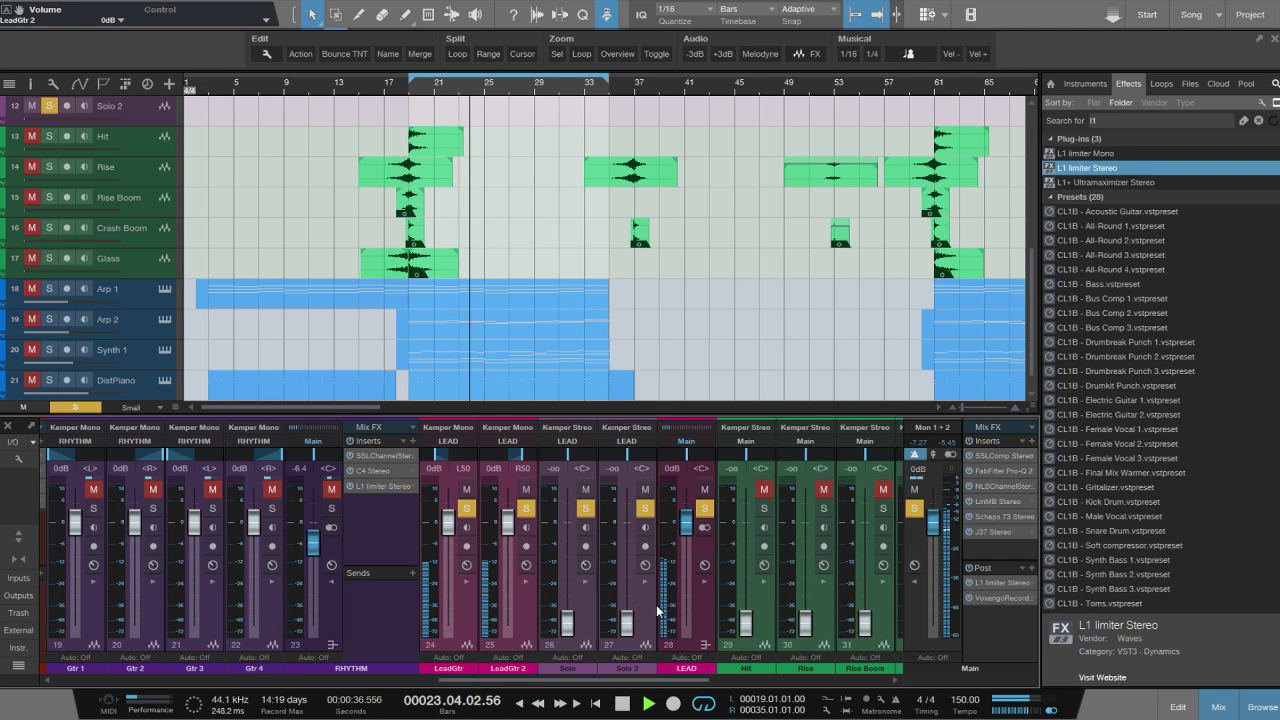
Insert Pro EQ on the LEAD bus and enable its low cut at 243 Hz.
click(703, 607)
double_click(1123, 121)
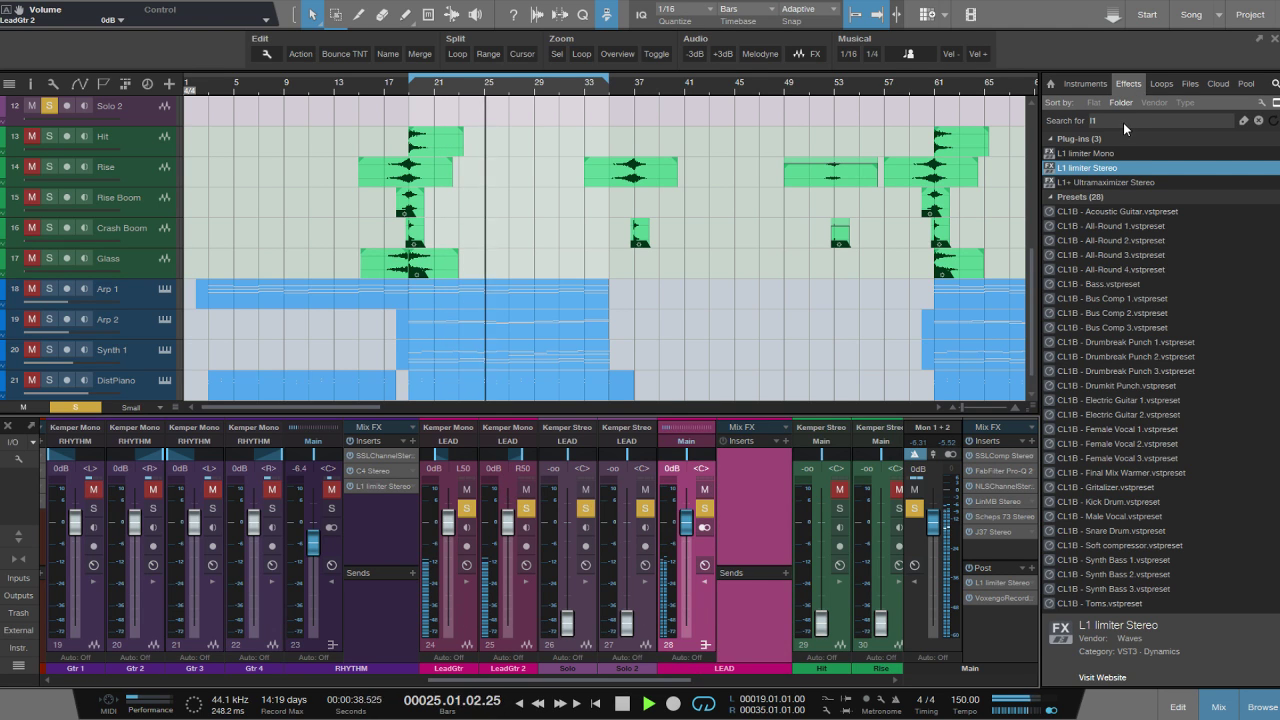
text(eq)
drag(1095, 150, 748, 455)
click(240, 486)
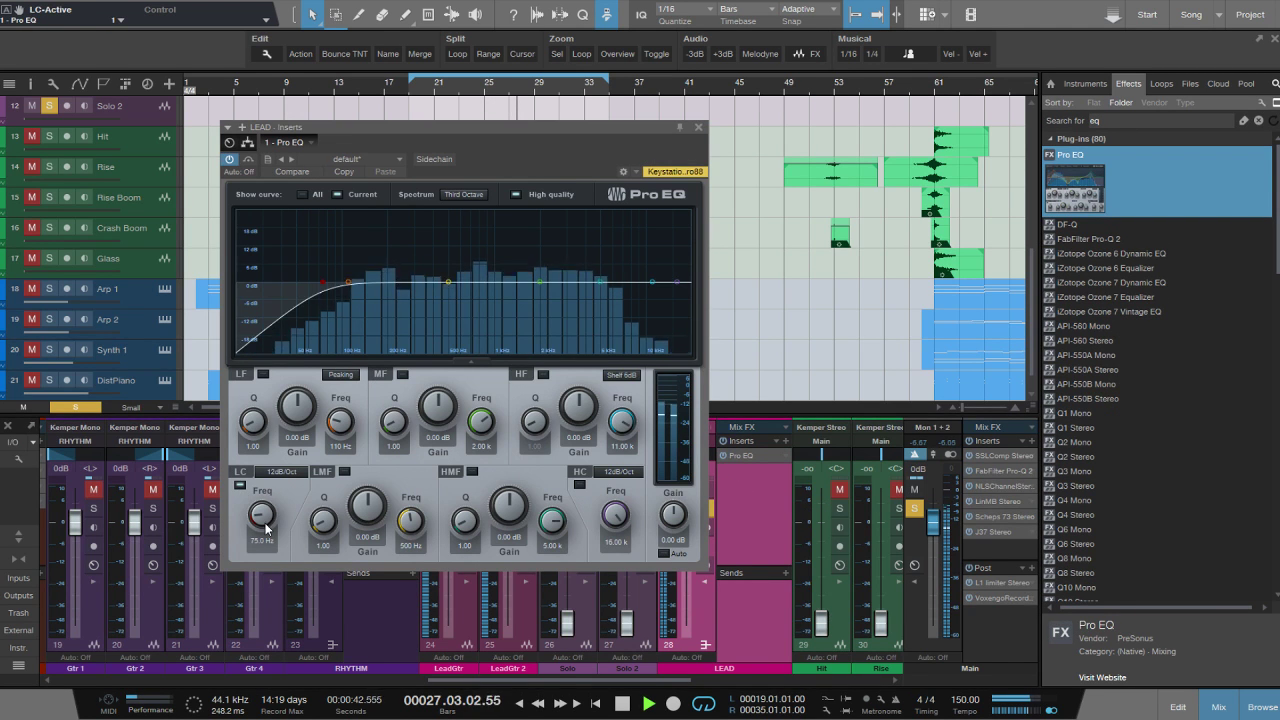
drag(261, 513, 262, 492)
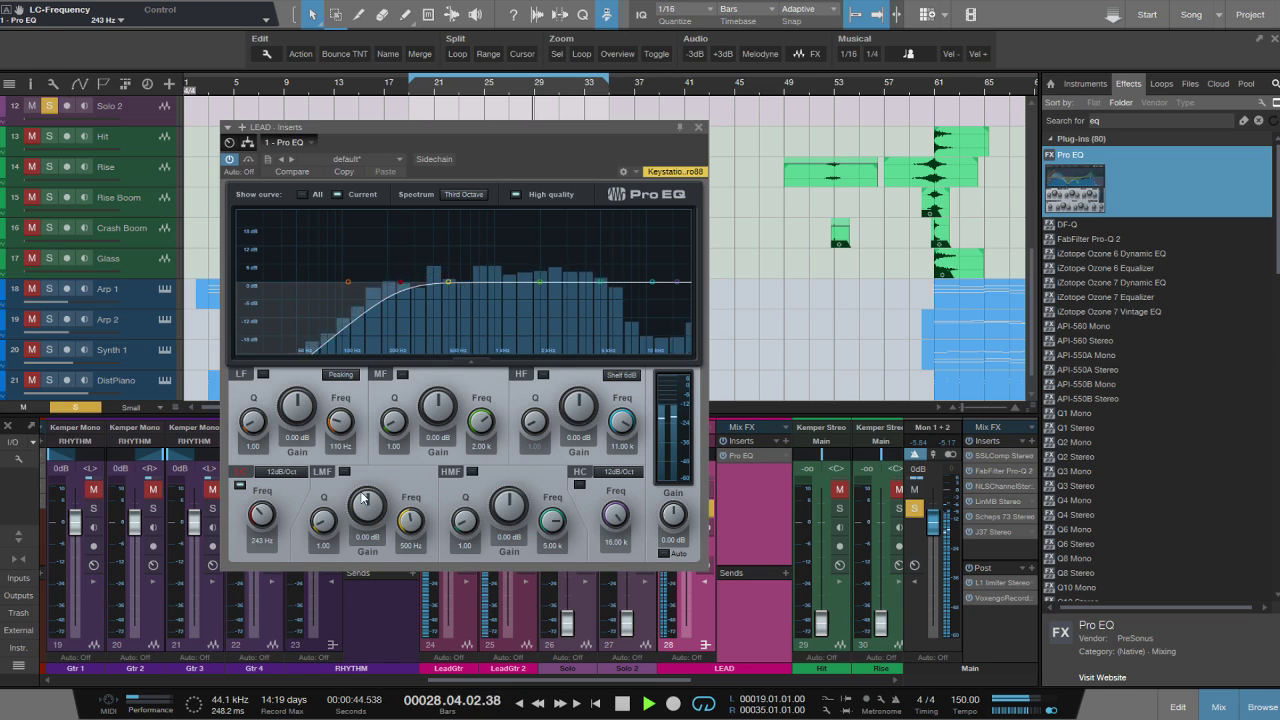
Enable the Pro EQ high cut at 7.00 kHz with a 24dB/Oct slope.
click(579, 484)
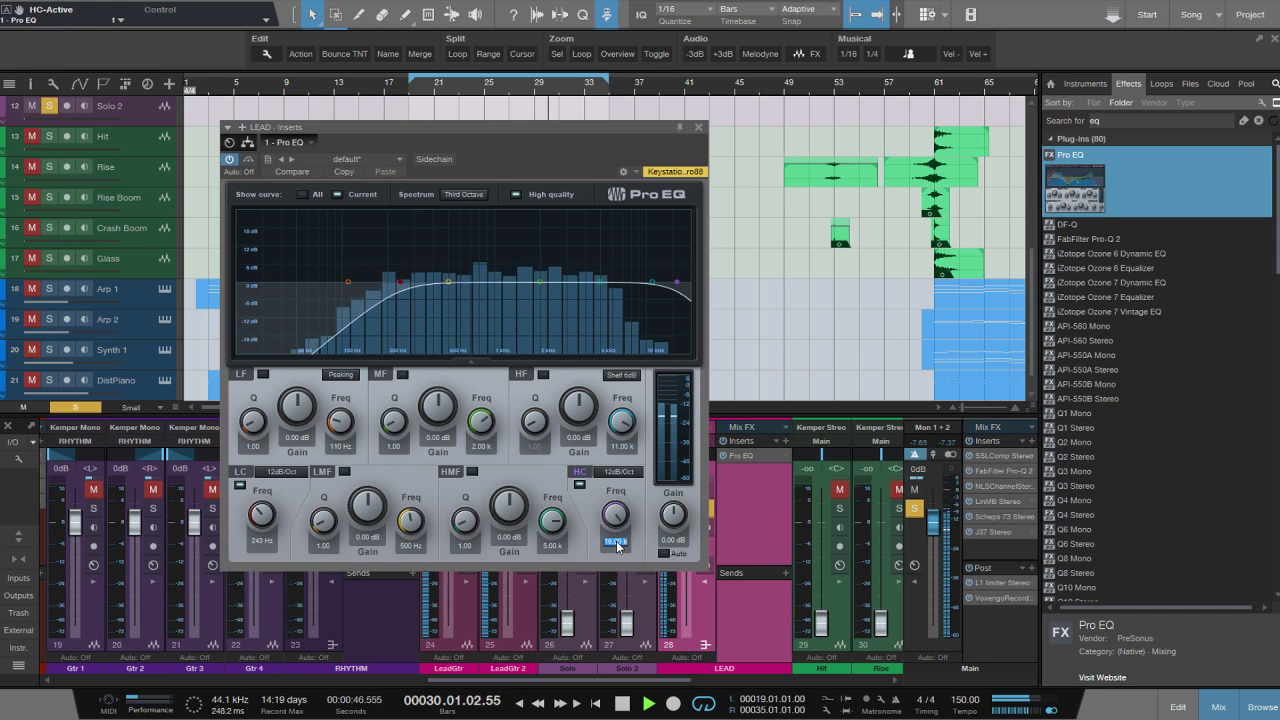
scroll(611, 546, down, 5)
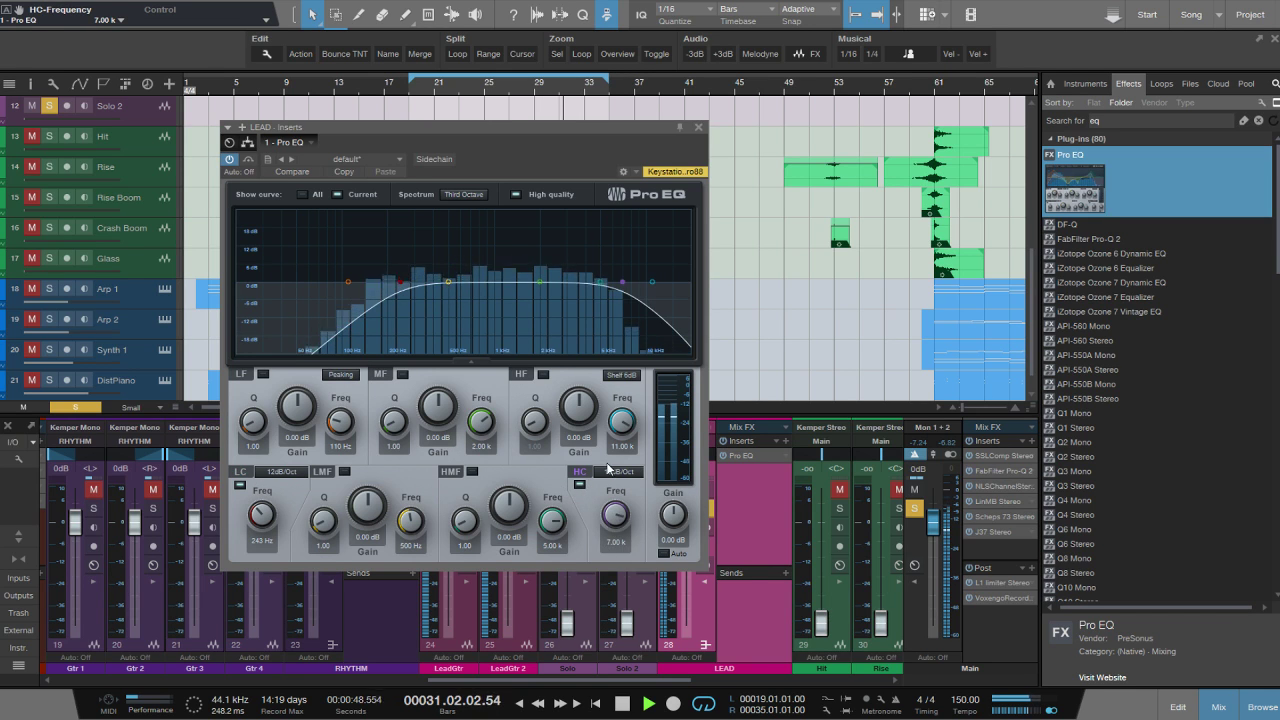
click(619, 471)
click(622, 525)
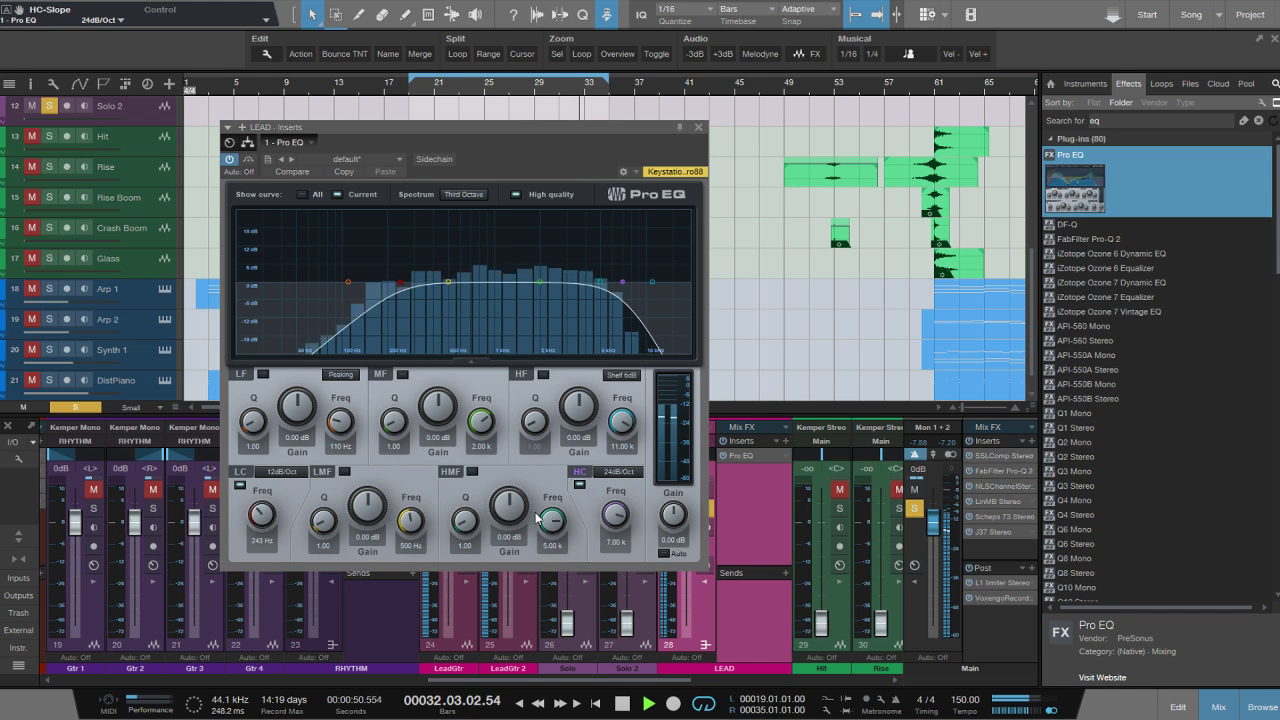
Cut the Pro EQ's LMF band by 4.47 dB at 573 Hz and boost its MF band by 2.82 dB near 1.26 kHz.
drag(457, 287, 457, 294)
drag(538, 283, 510, 272)
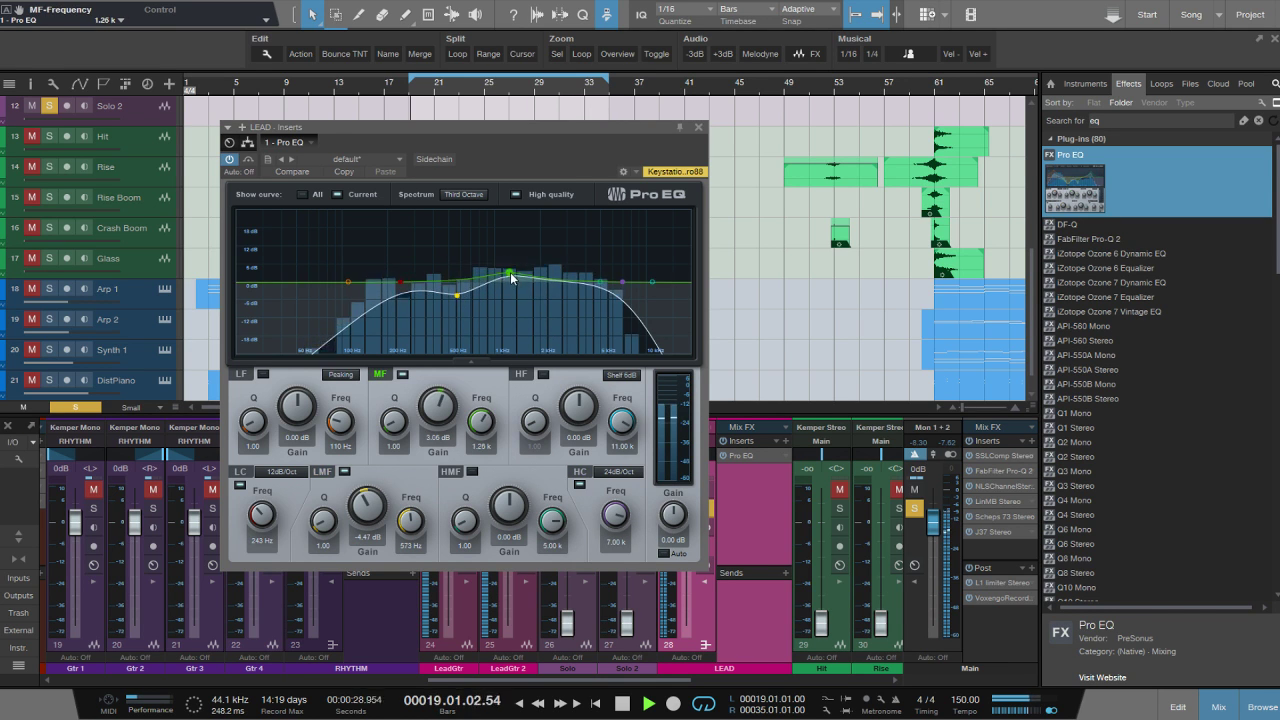
click(698, 127)
Insert the H-Delay Stereo plug-in after the Pro EQ on the LEAD bus and adjust its dry/wet mix.
click(1144, 117)
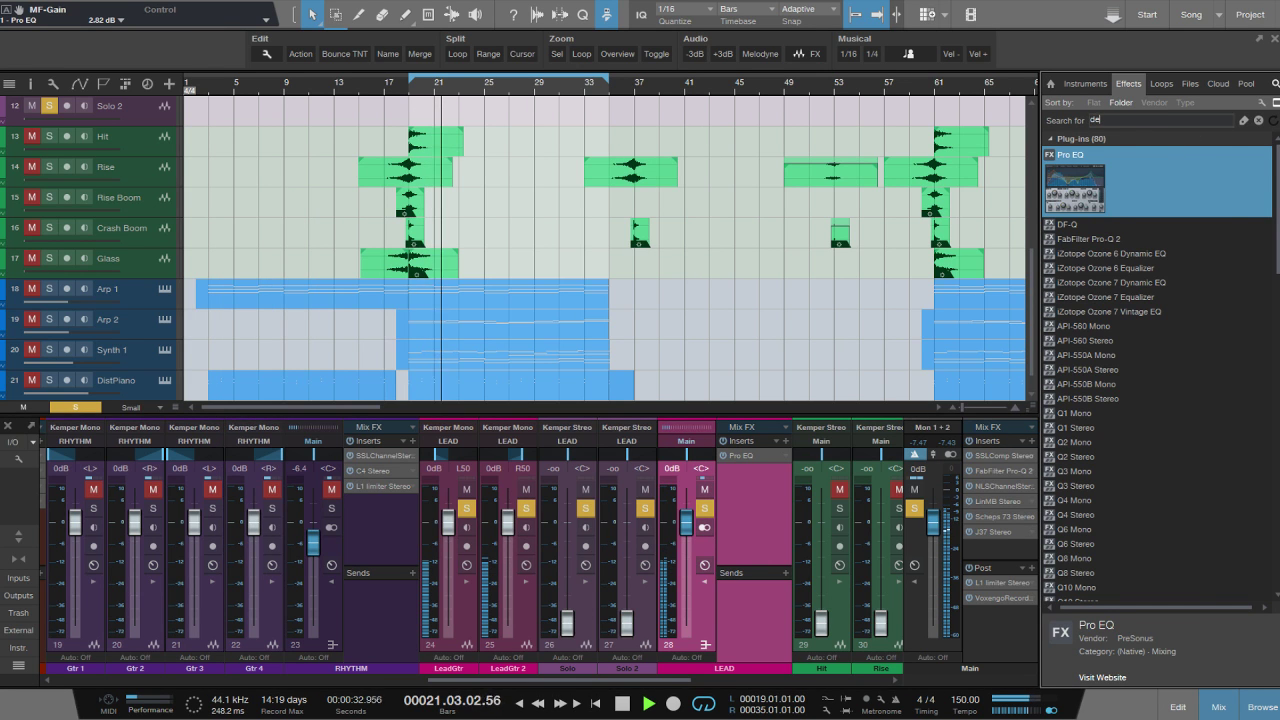
text(delay)
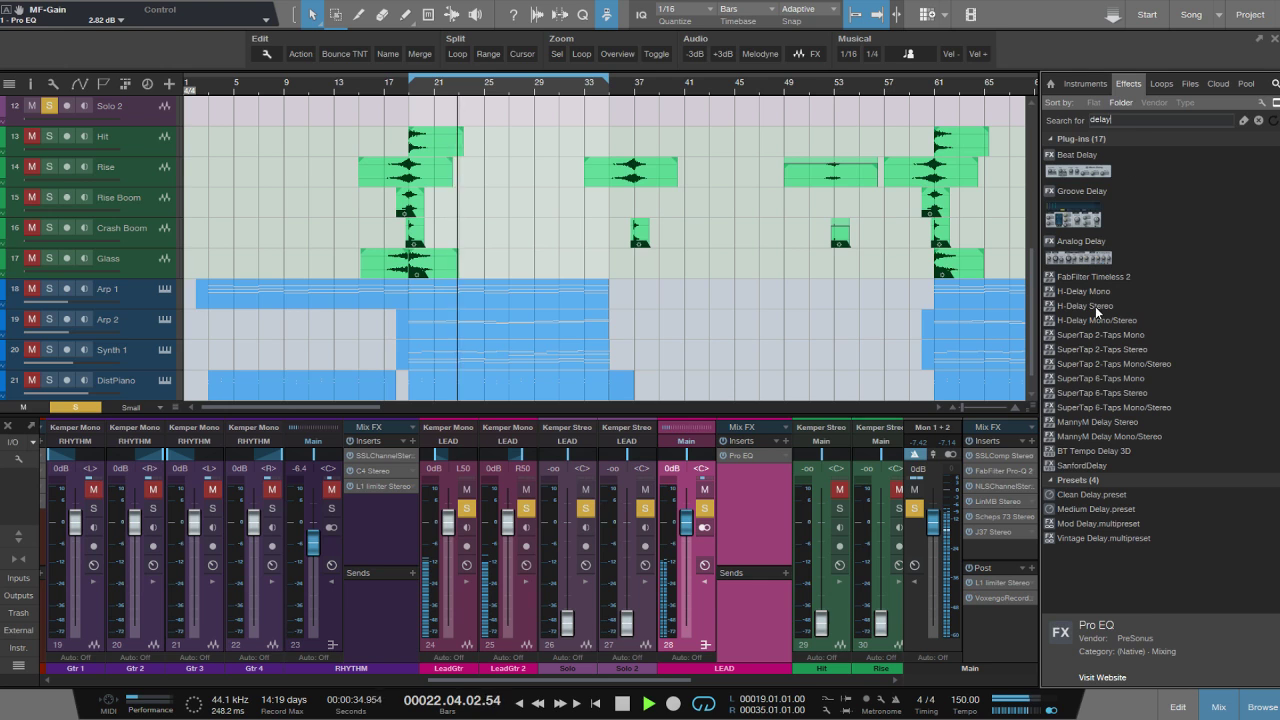
drag(1095, 306, 740, 470)
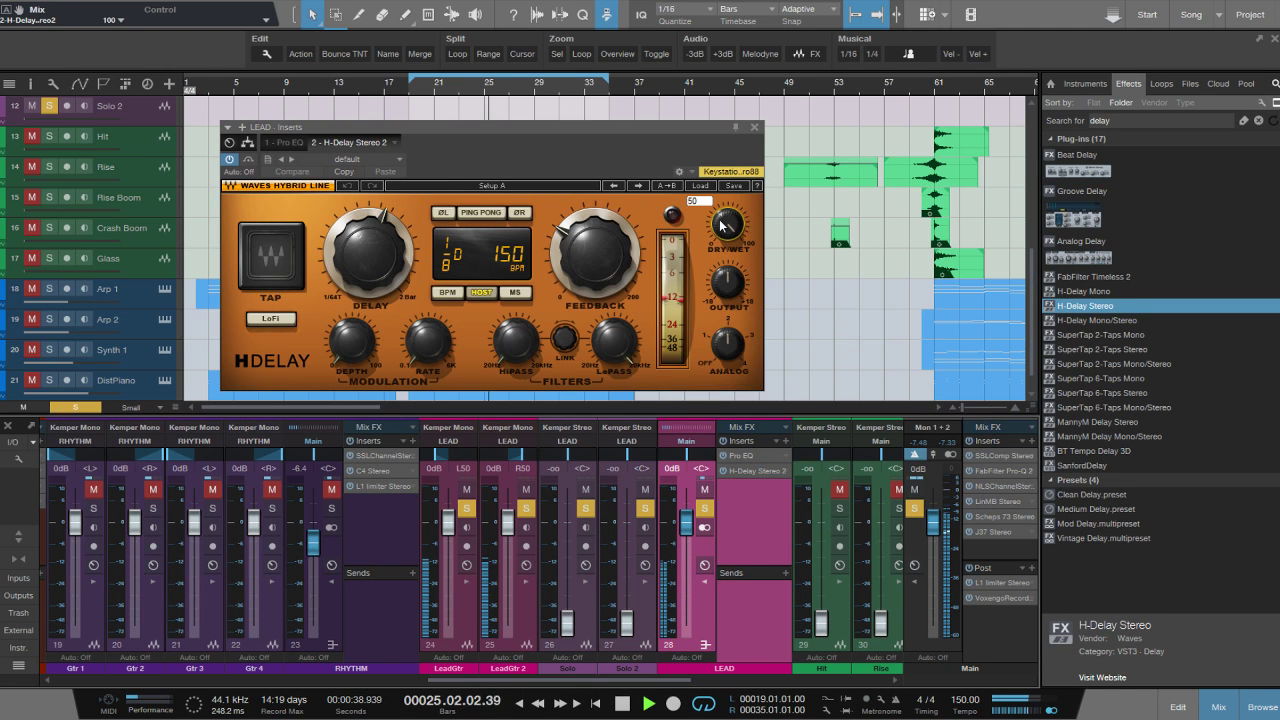
drag(724, 224, 727, 226)
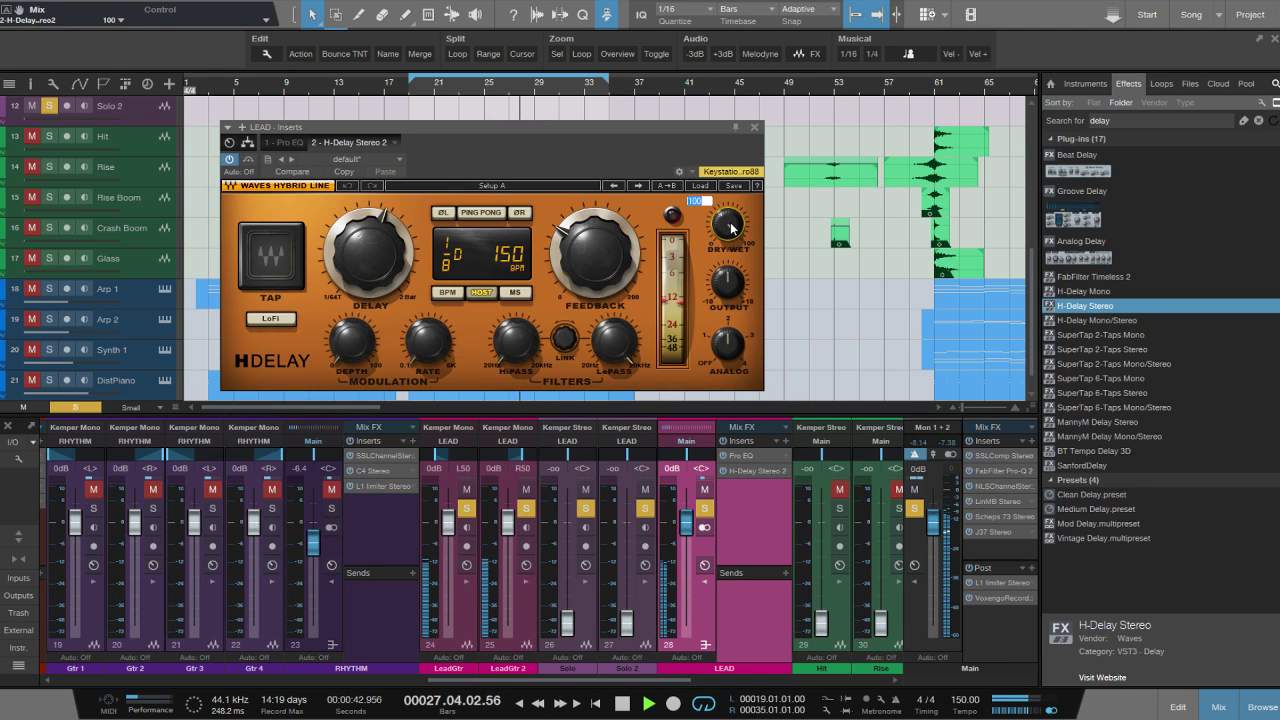
Set the H-Delay to ping pong at 1/4T with adjusted filters and a mix of 25, and unsolo the LEAD bus.
drag(418, 272, 418, 282)
drag(526, 345, 526, 345)
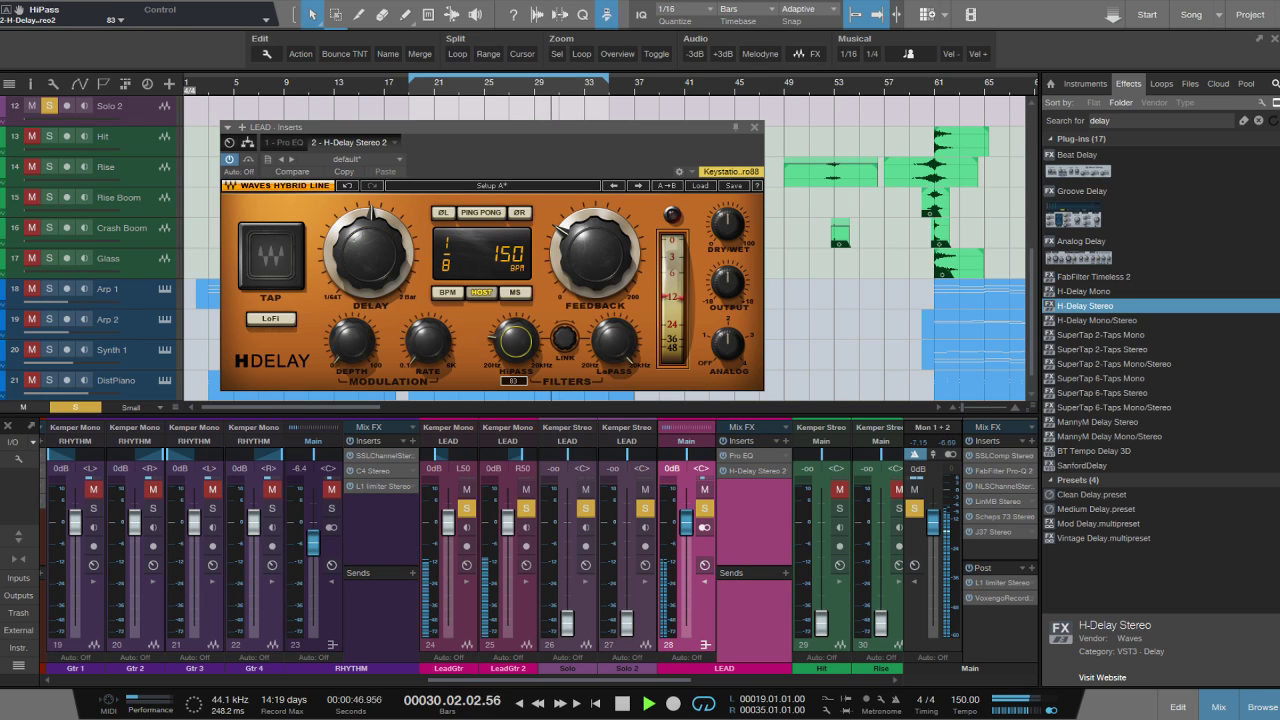
click(487, 213)
drag(612, 342, 612, 346)
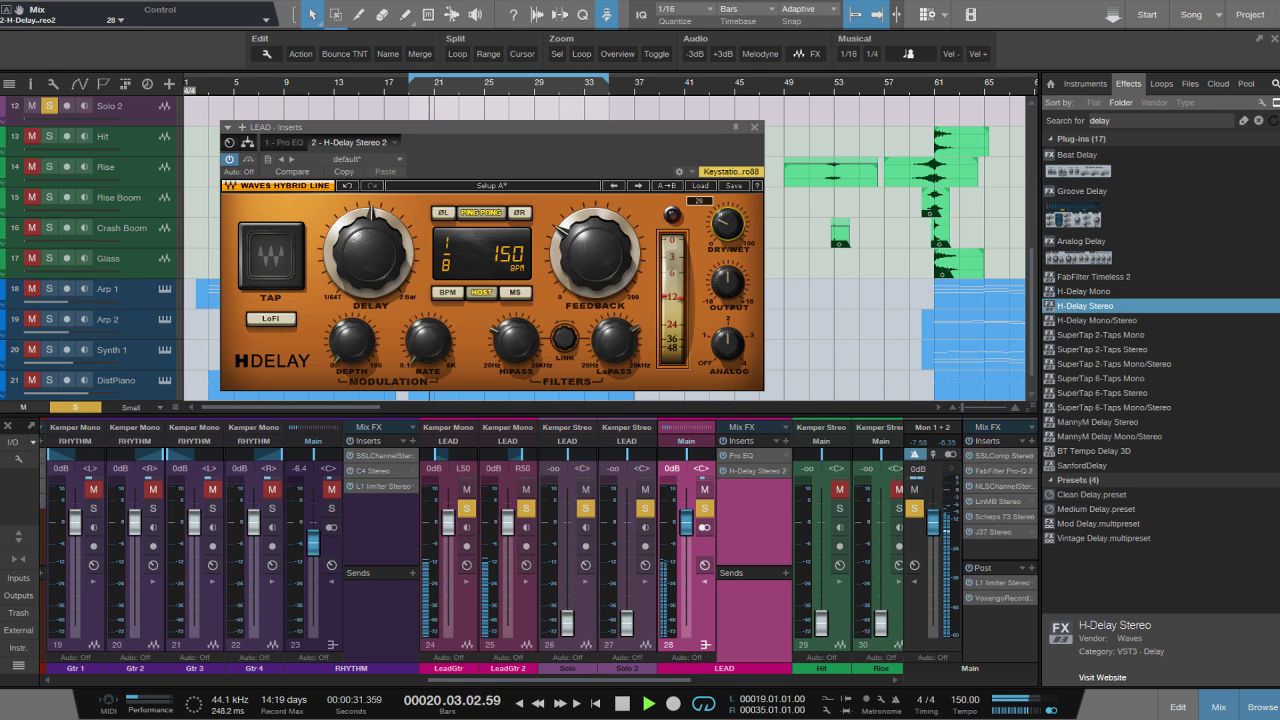
drag(341, 256, 341, 238)
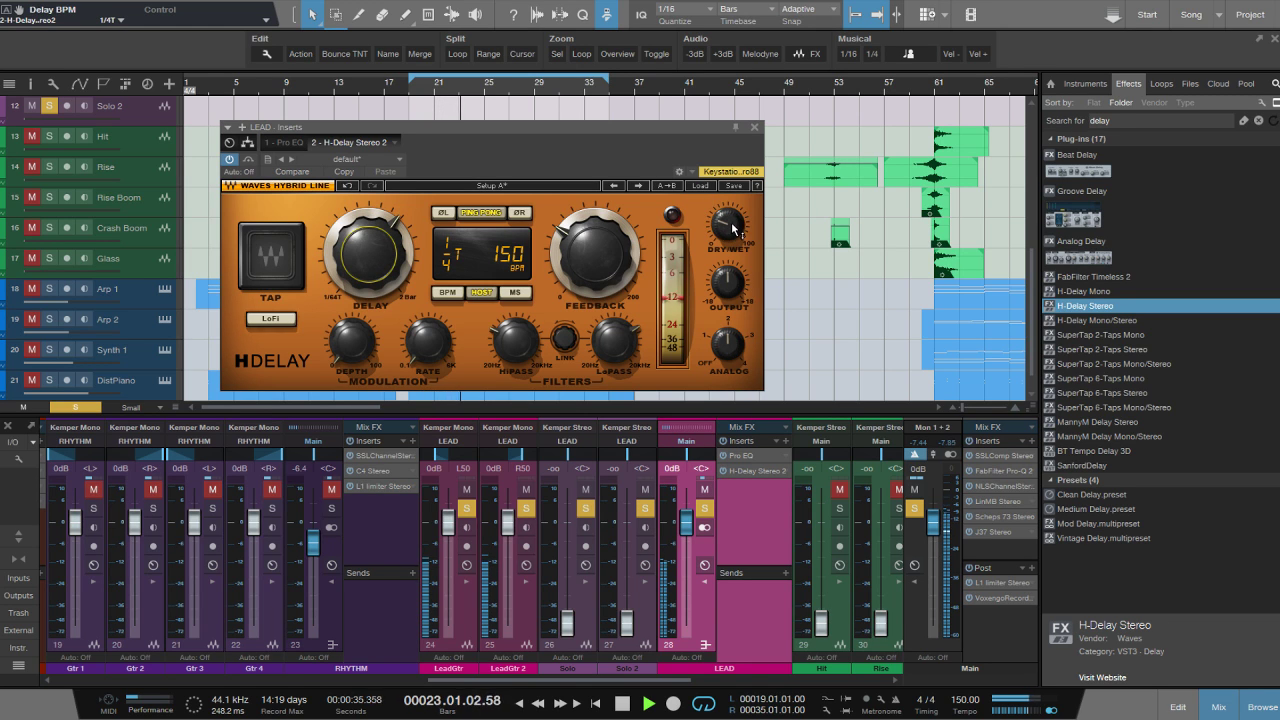
click(756, 128)
click(704, 509)
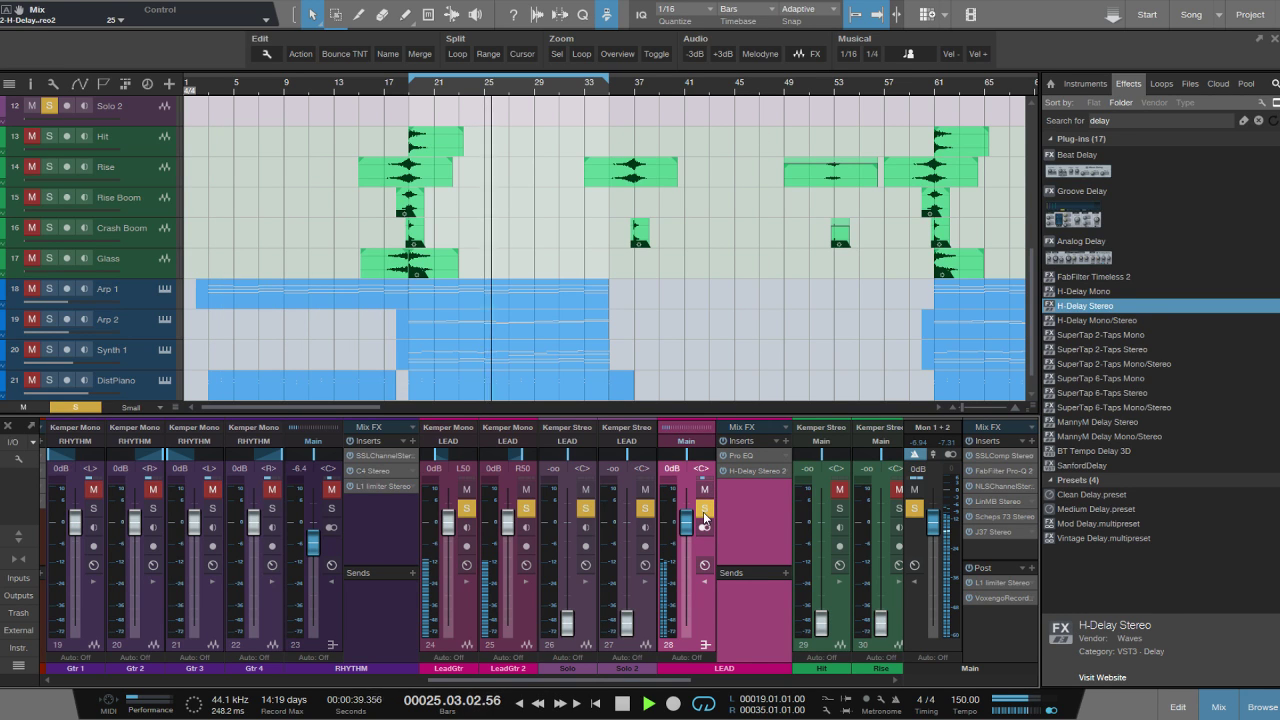
click(703, 510)
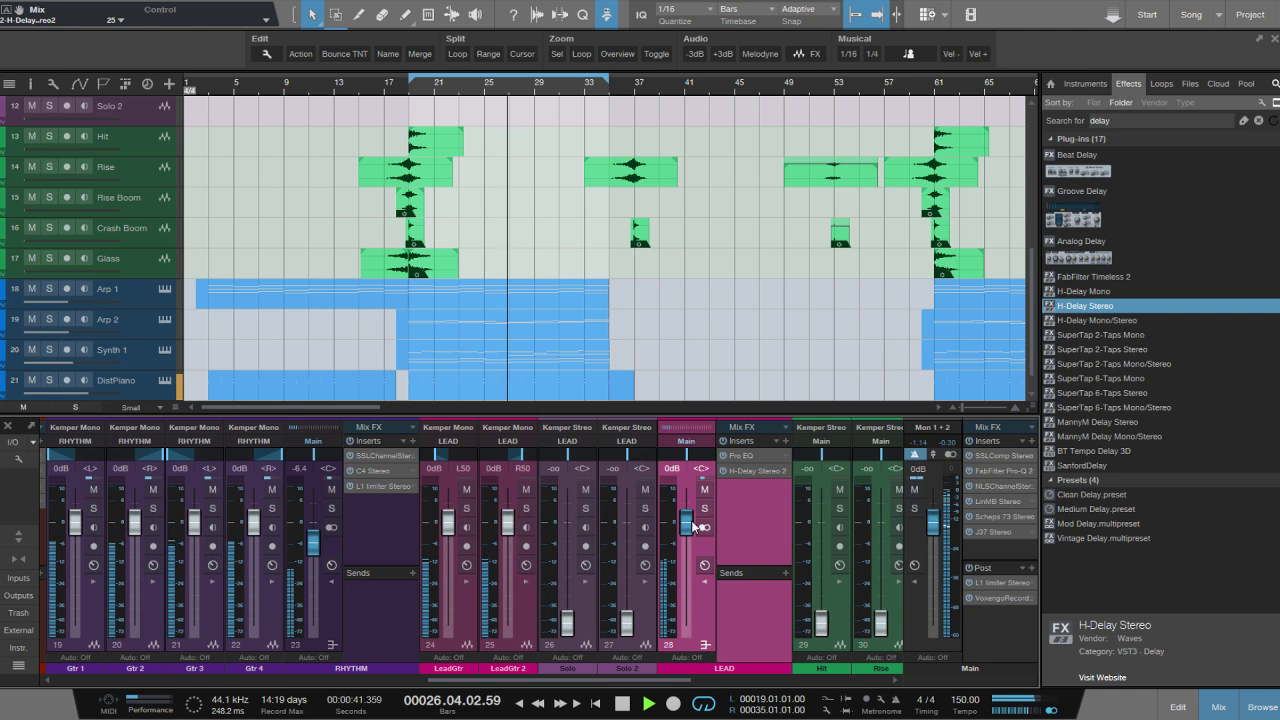
Insert L1 limiter Stereo on the LEAD bus, lowering its threshold to about -13.5 dB and its output ceiling to -8.2 dB.
click(1161, 120)
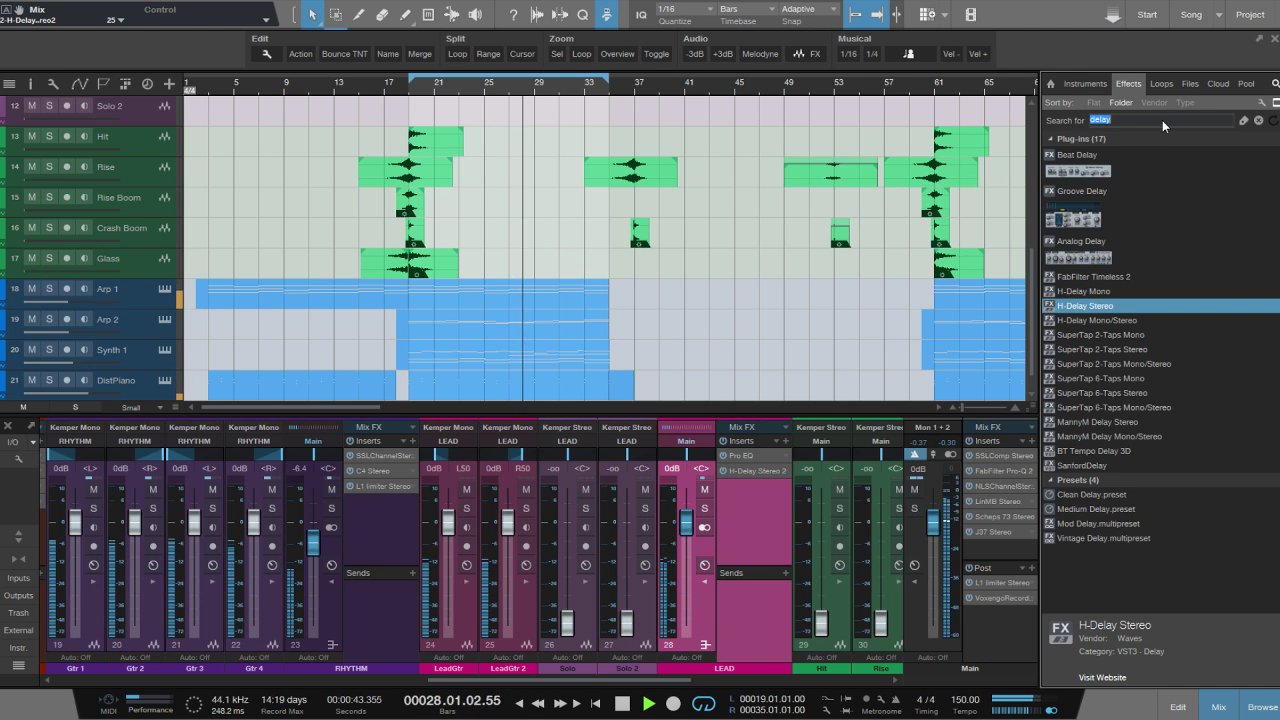
text(l1)
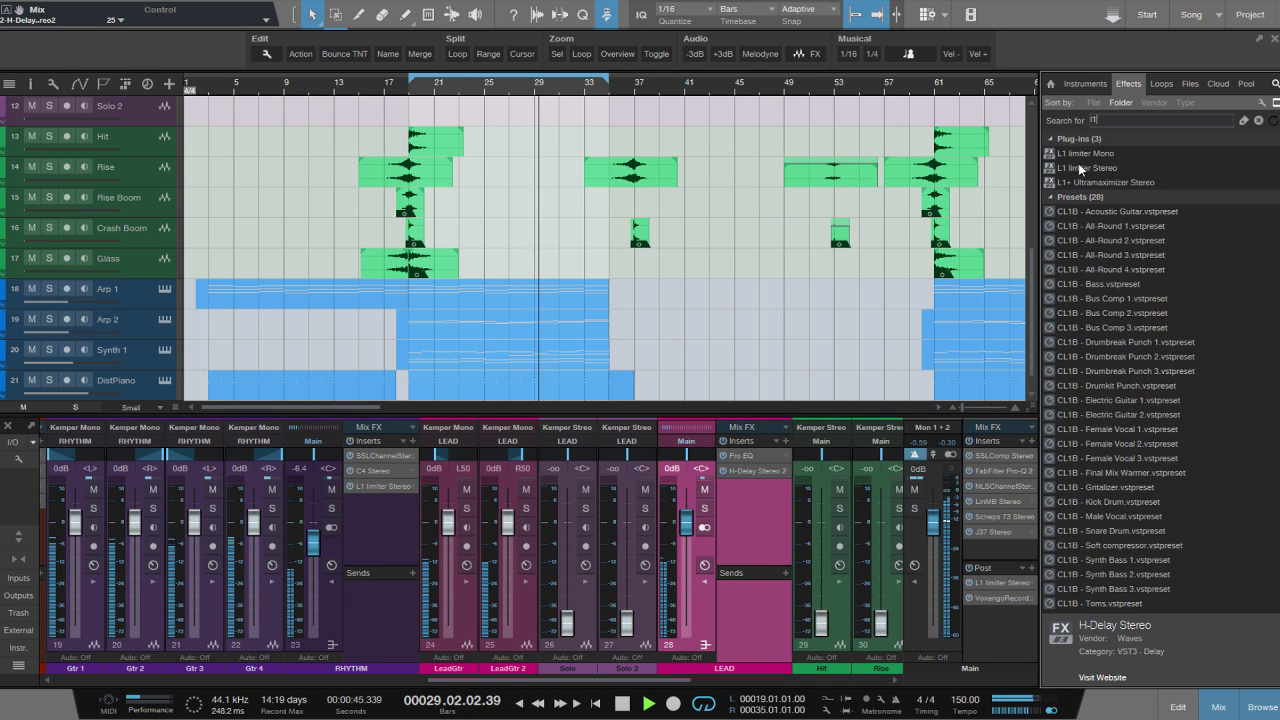
drag(1092, 167, 780, 525)
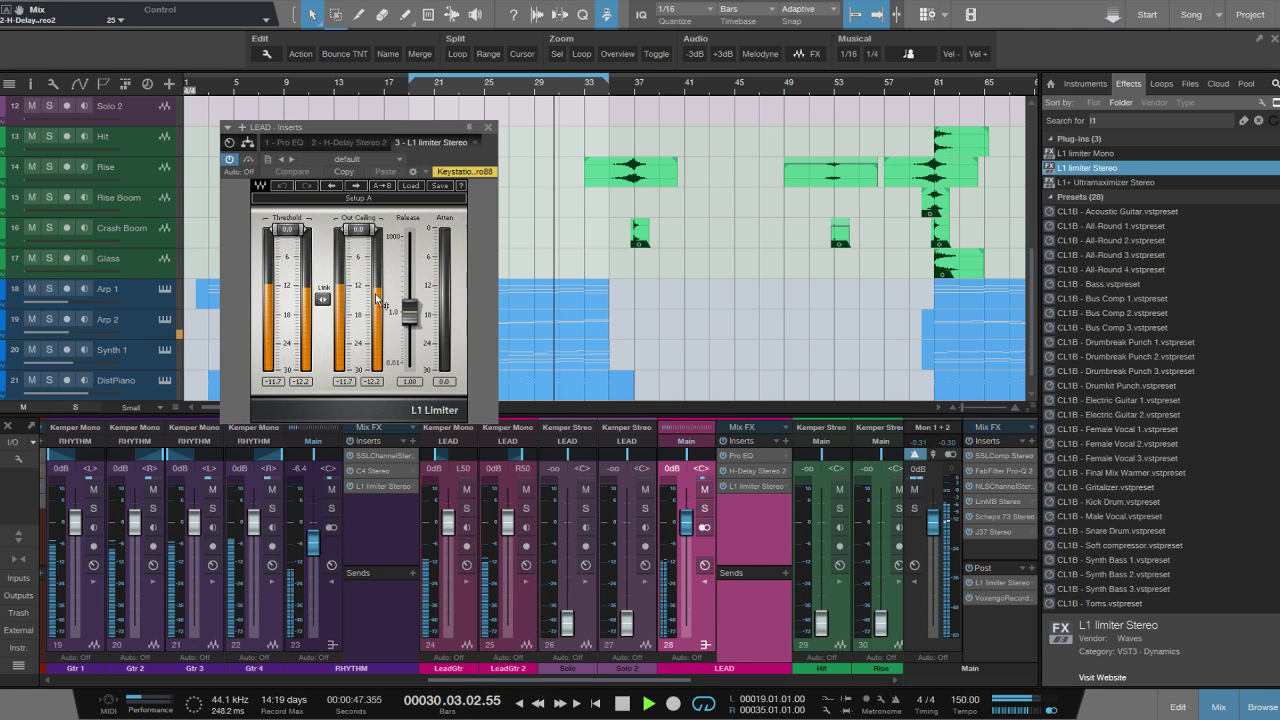
drag(322, 299, 358, 273)
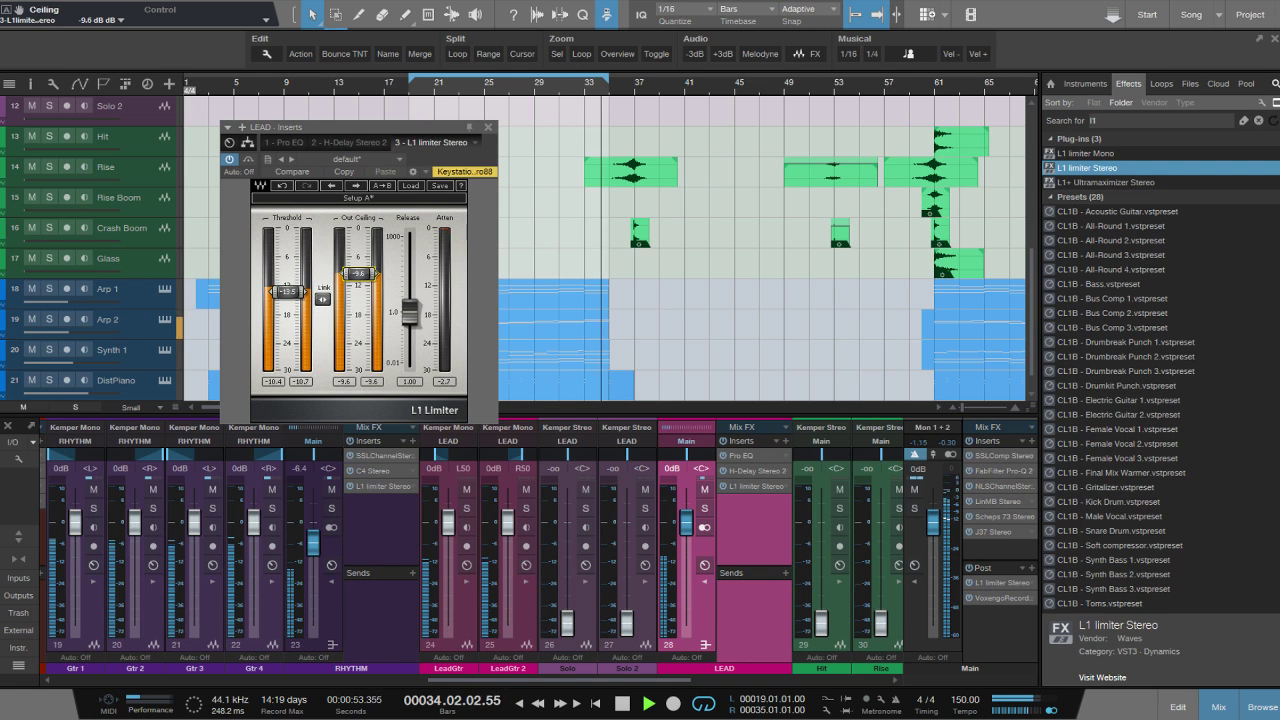
drag(358, 273, 358, 267)
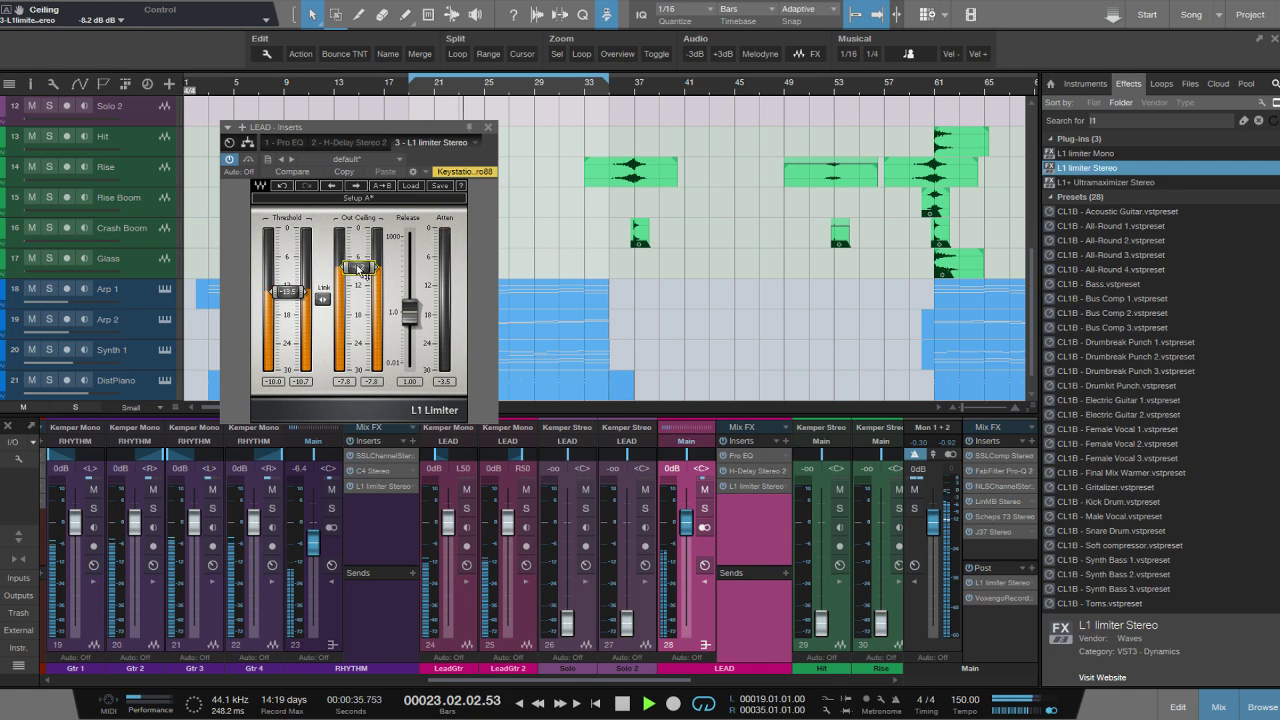
click(488, 128)
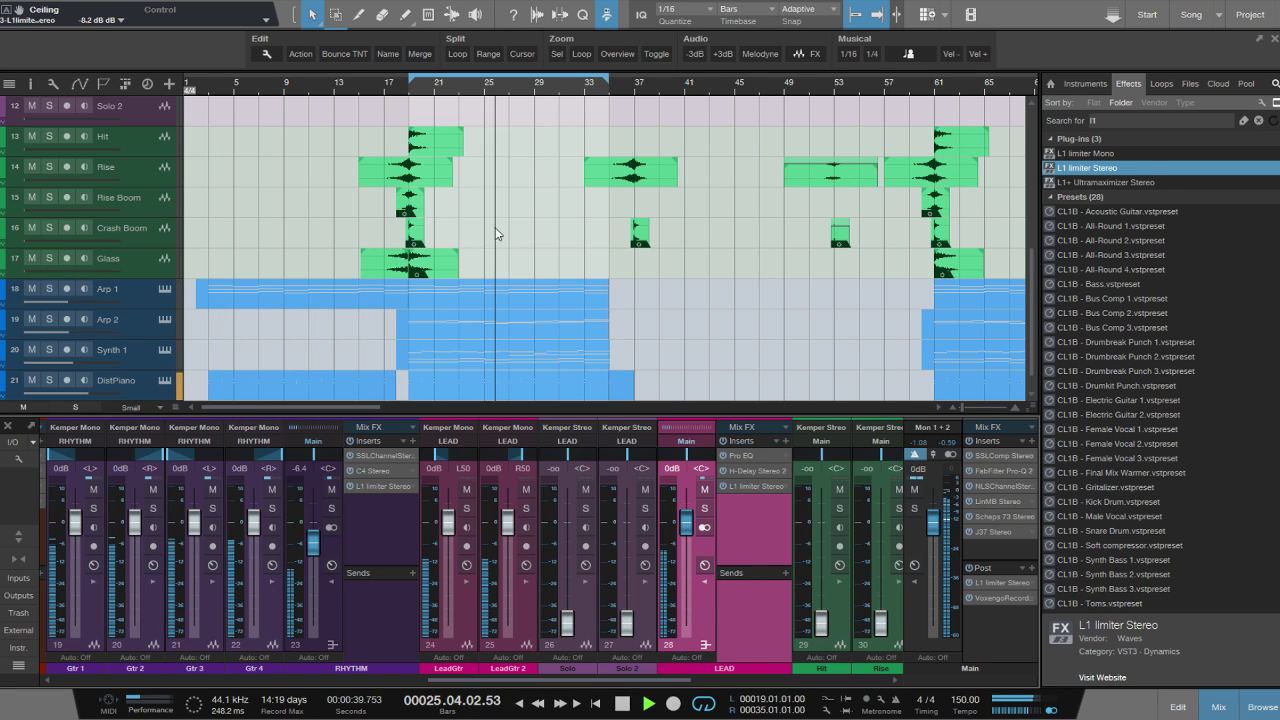
Stop playback, hide the browser, and raise the Hit, Rise, Rise Boom, Crash Boom and Glass channels together to -8.9 dB, soloing them.
key(space)
scroll(647, 255, down, 1)
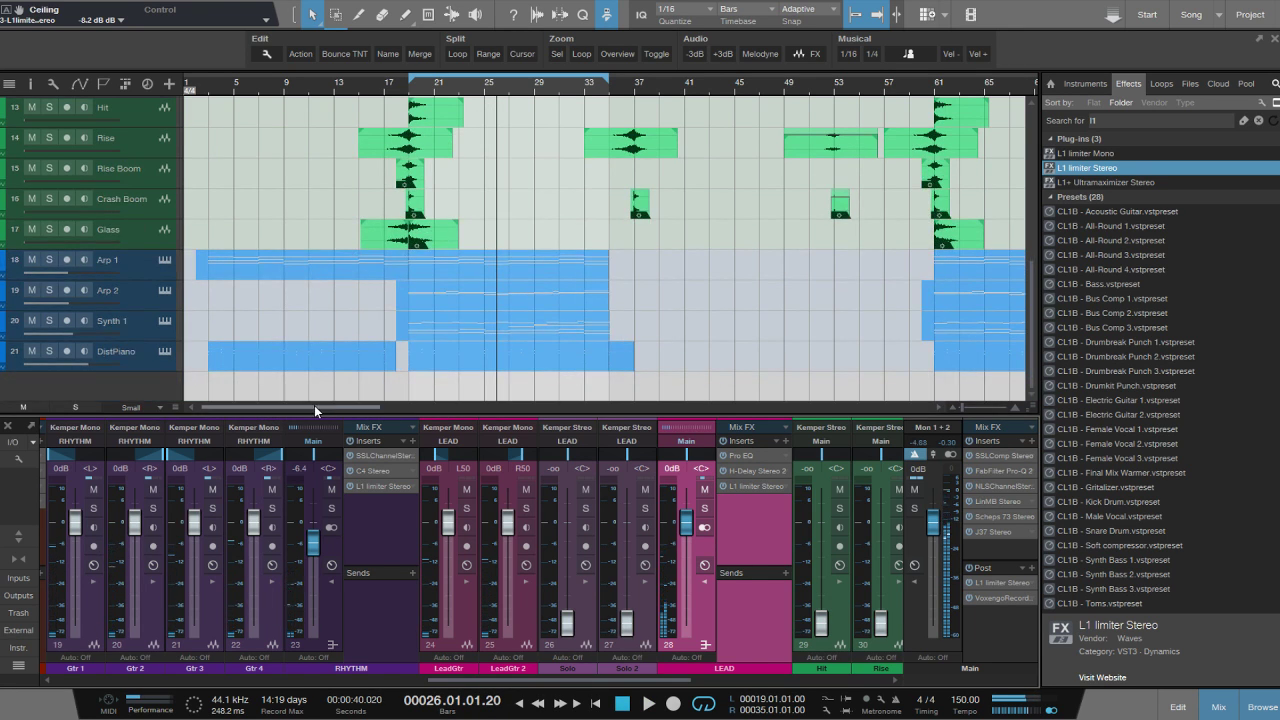
drag(316, 405, 344, 406)
key(F5)
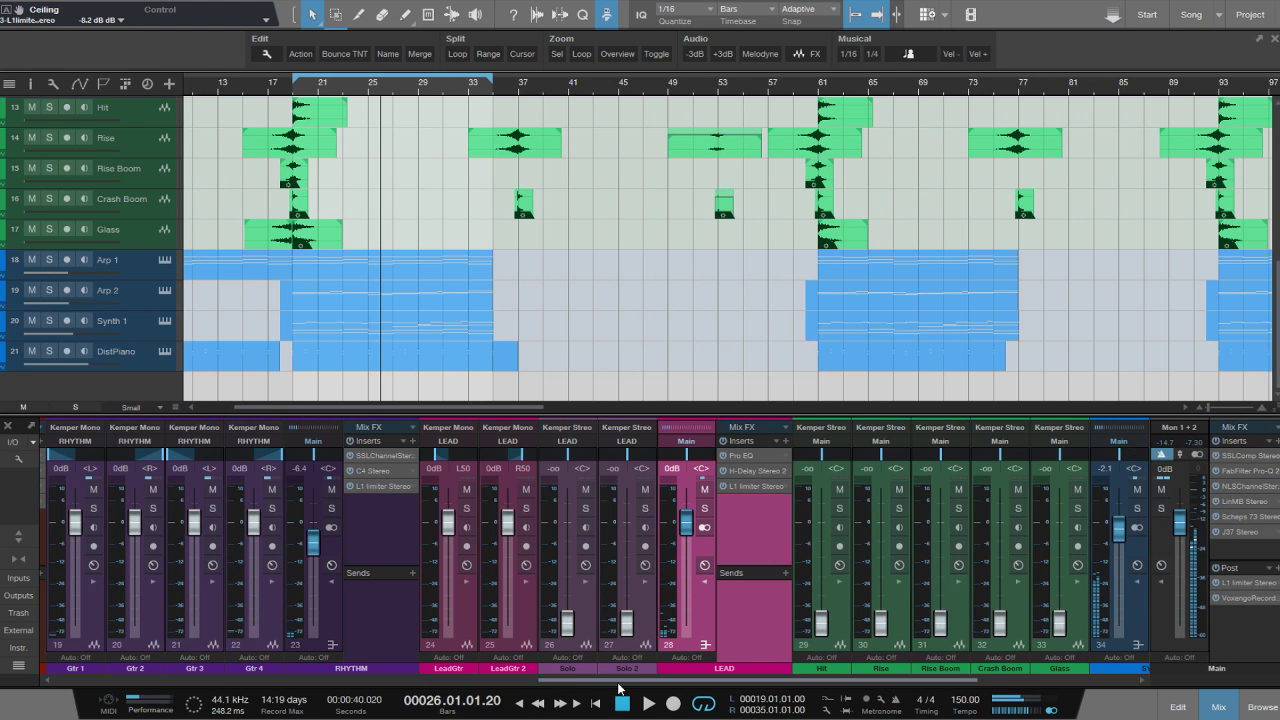
drag(660, 680, 776, 664)
click(780, 618)
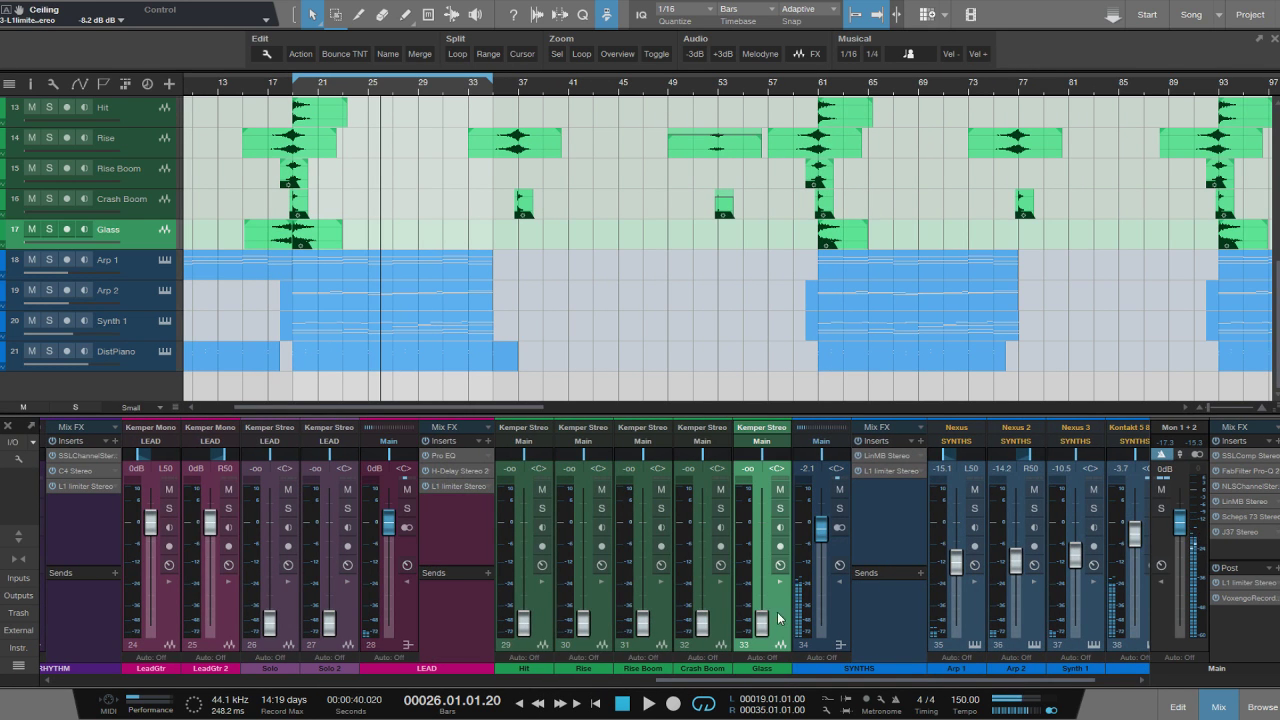
shift+click(537, 610)
drag(524, 620, 557, 515)
click(543, 510)
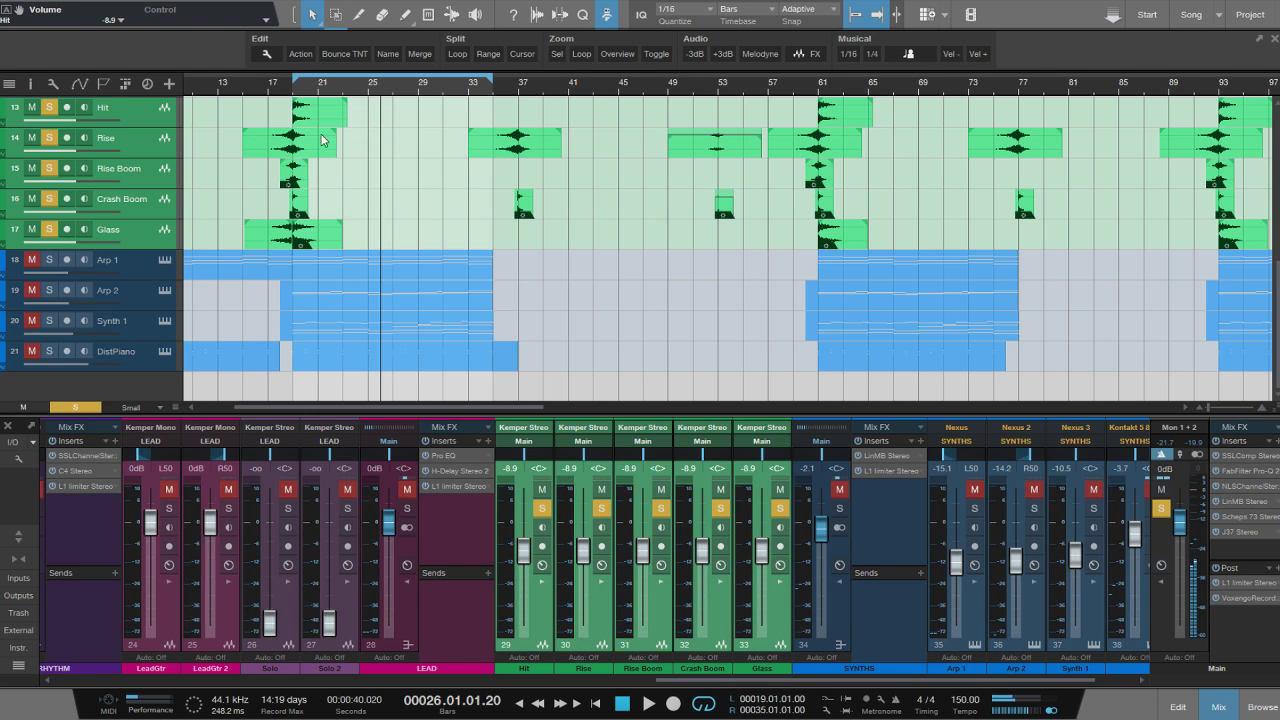
Play the soloed effects from before bar 17 and raise all five channel levels to -6.2 dB.
click(251, 87)
key(space)
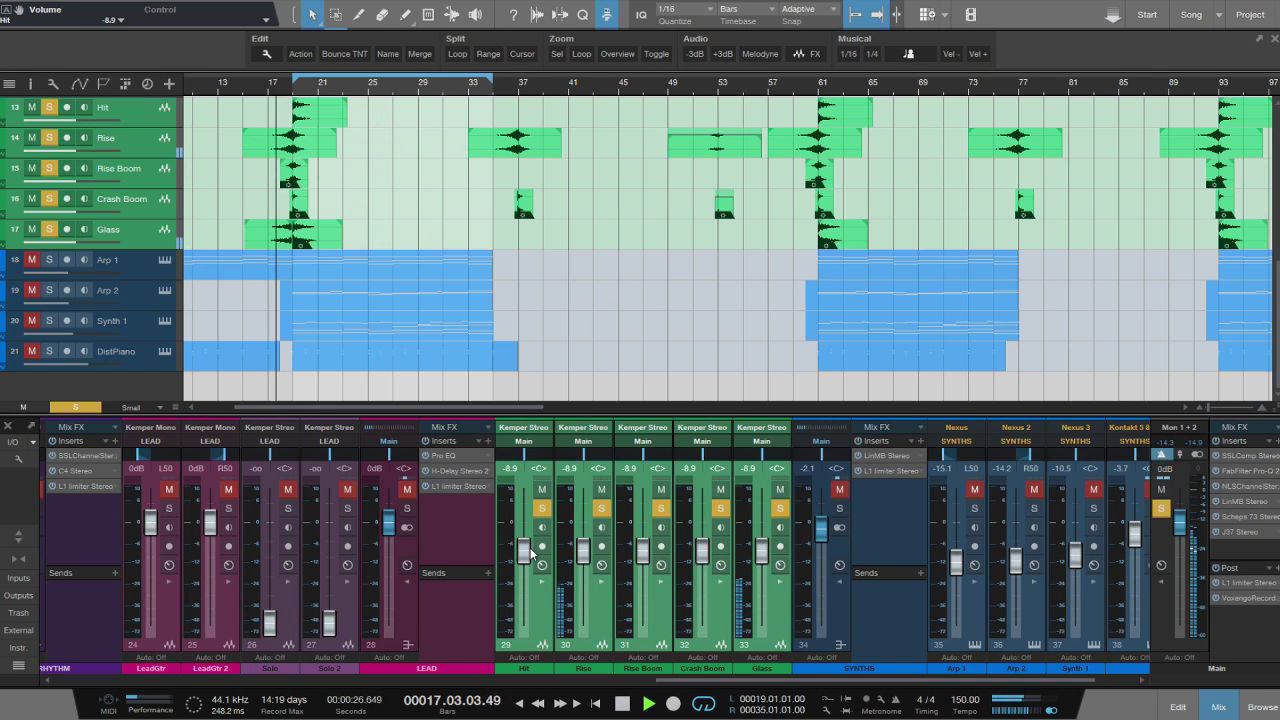
drag(532, 552, 532, 543)
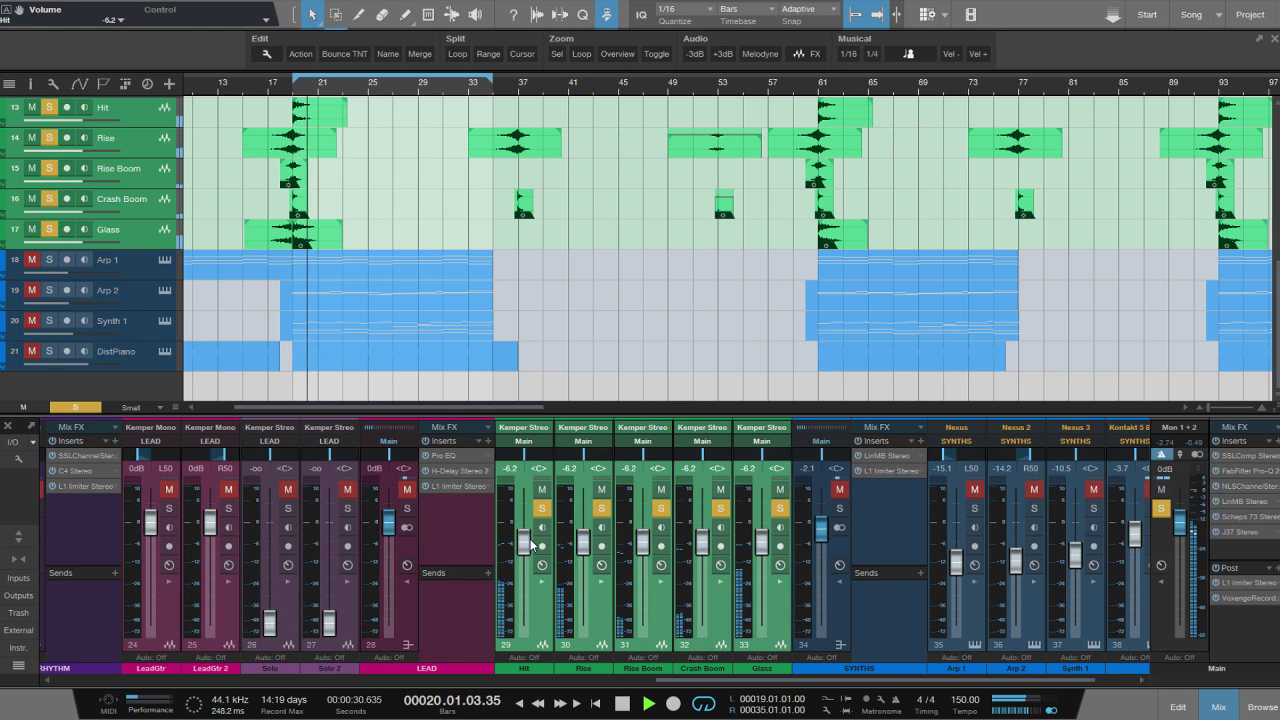
click(266, 92)
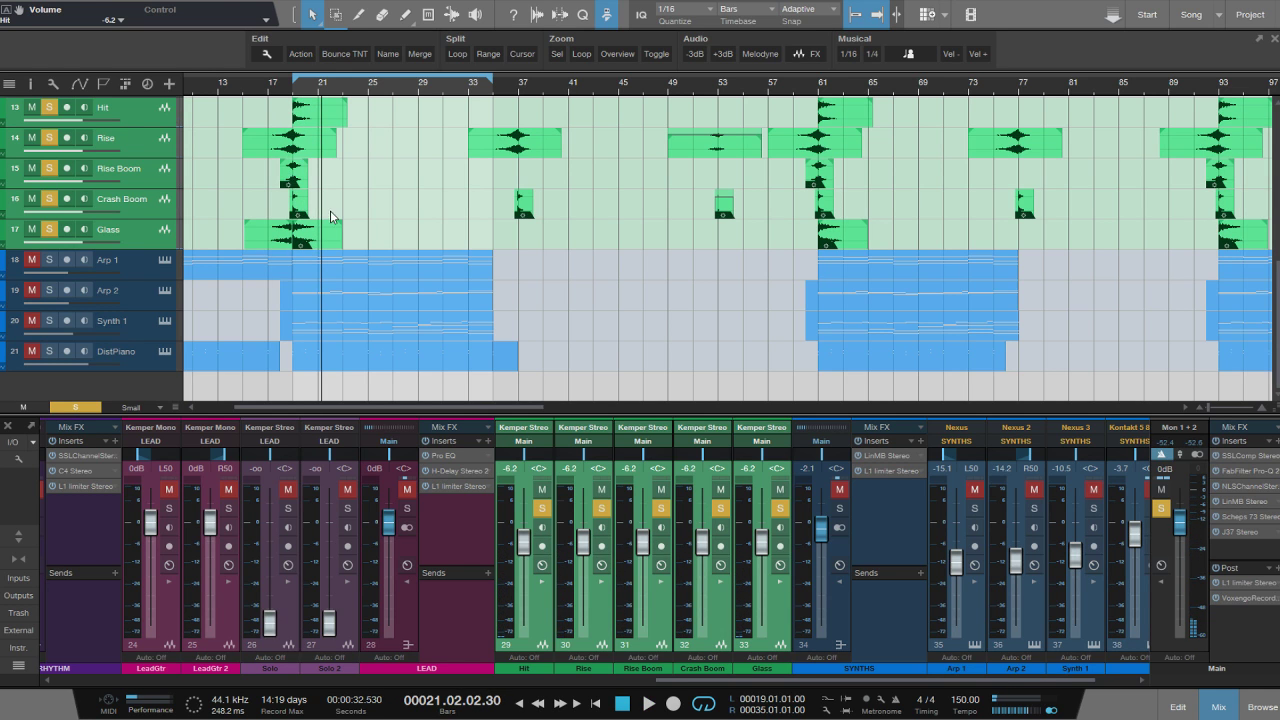
Solo only the Glass track, mute its reversed event leading into bar 19, and play the passage.
click(150, 201)
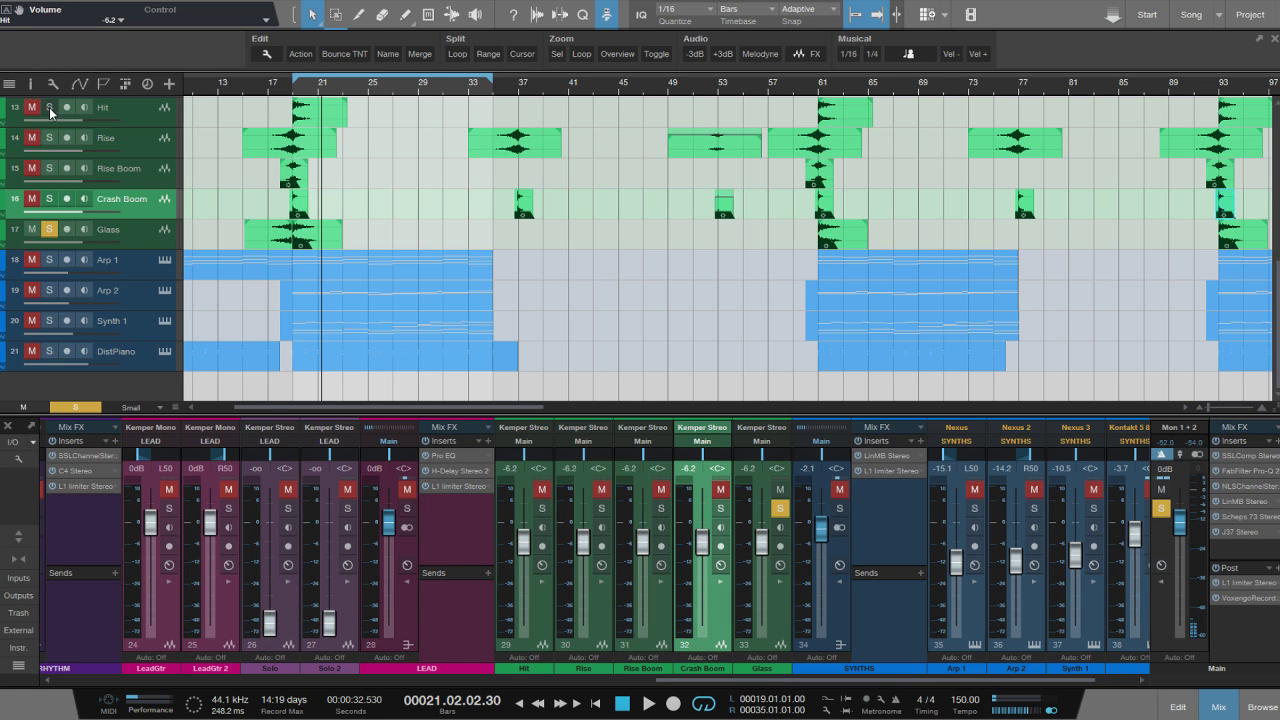
click(282, 241)
right_click(257, 239)
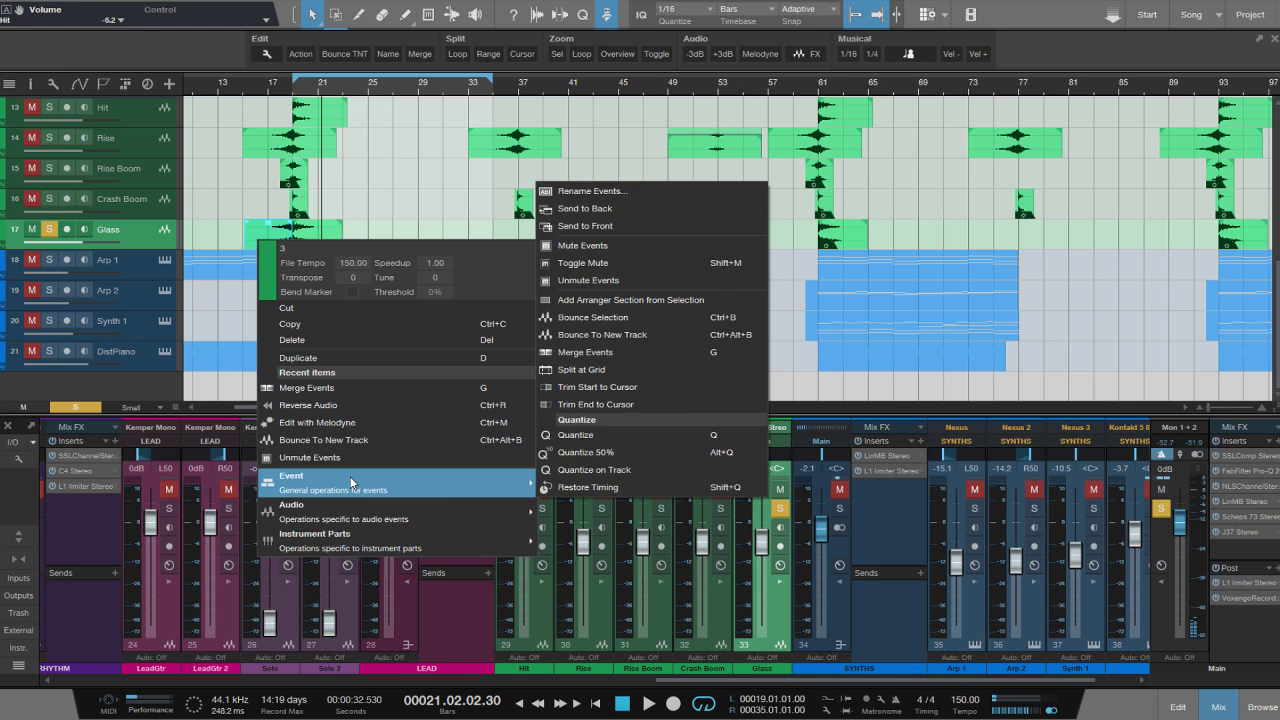
mouse_move(348, 480)
click(600, 245)
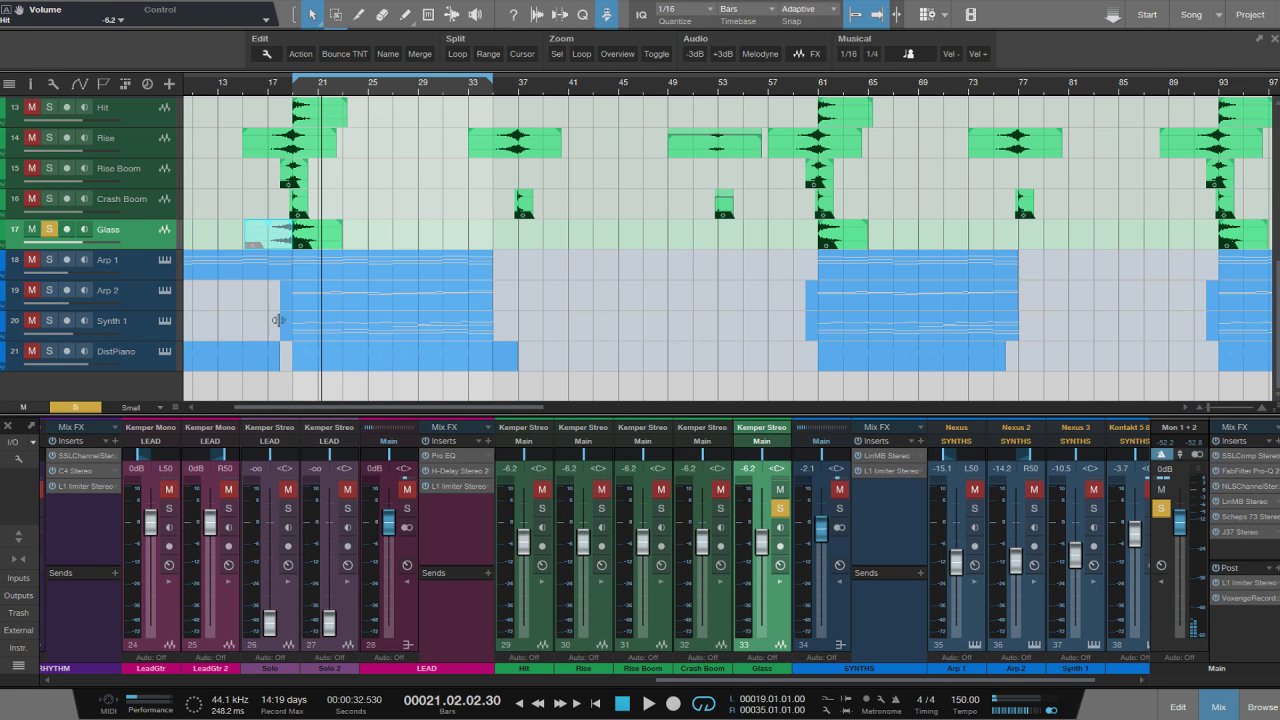
click(285, 90)
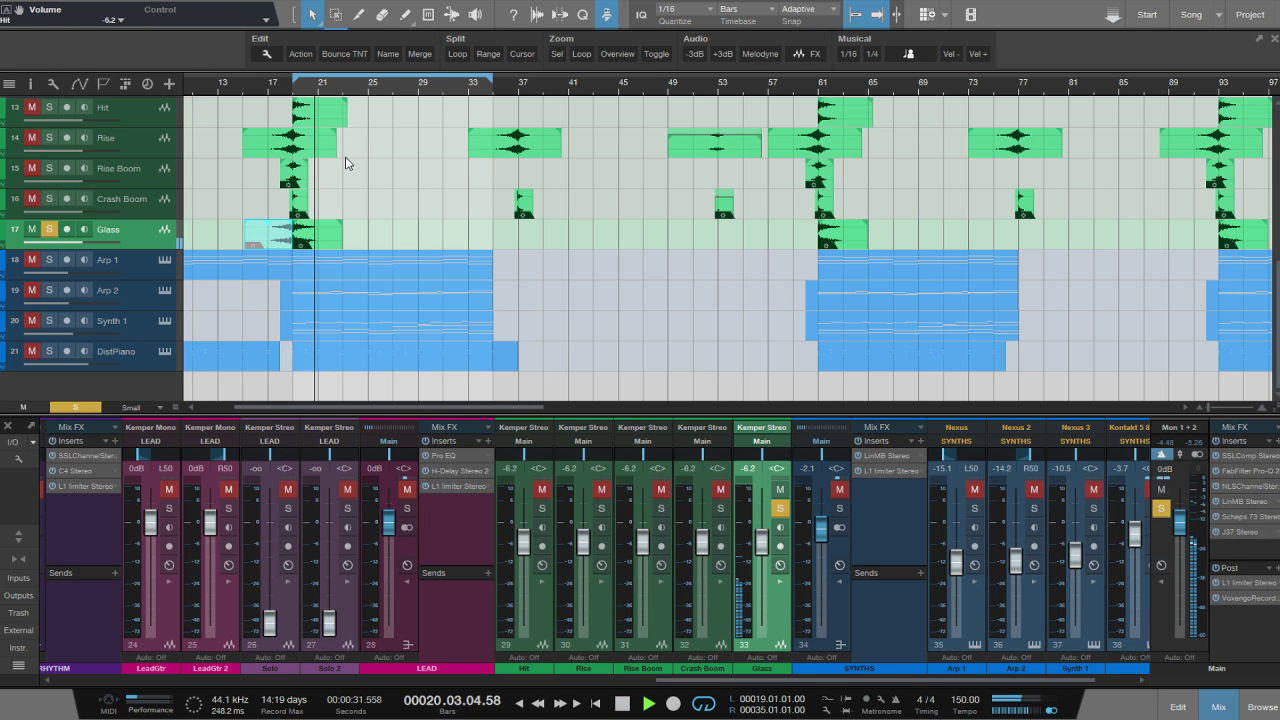
key(space)
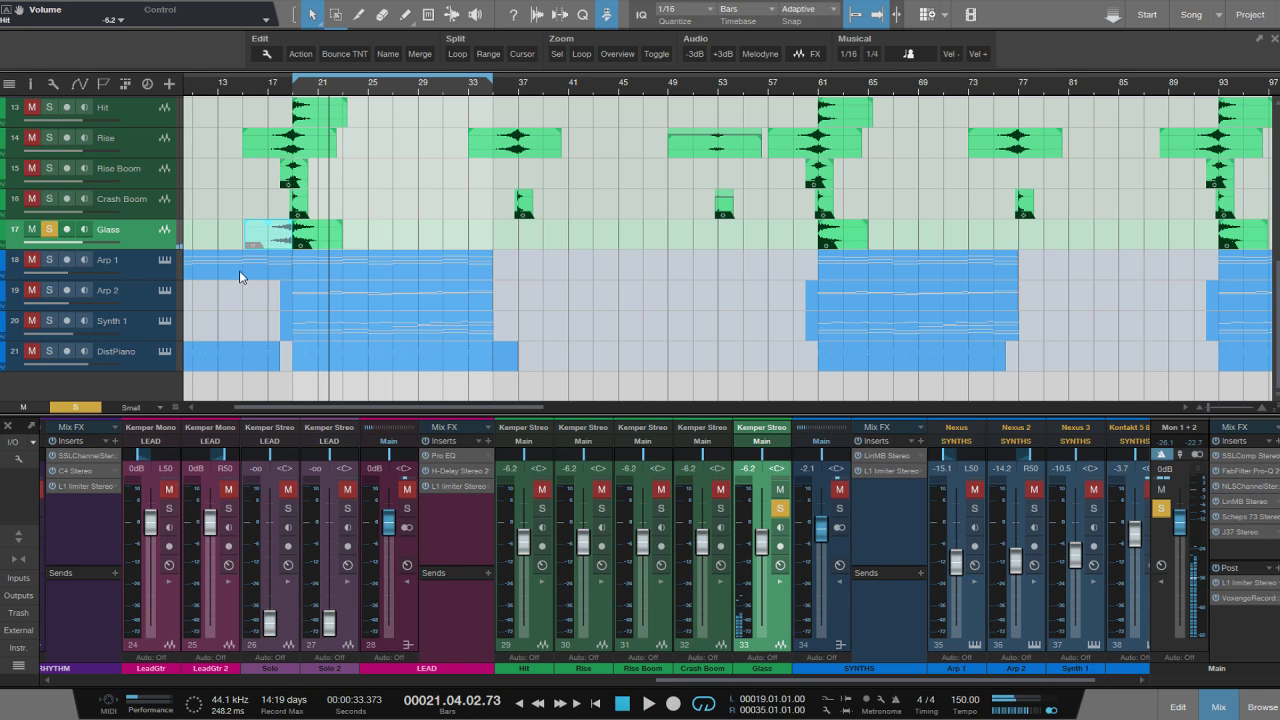
Unmute the reversed Glass event leading into bar 19 and play the passage with it included.
right_click(273, 244)
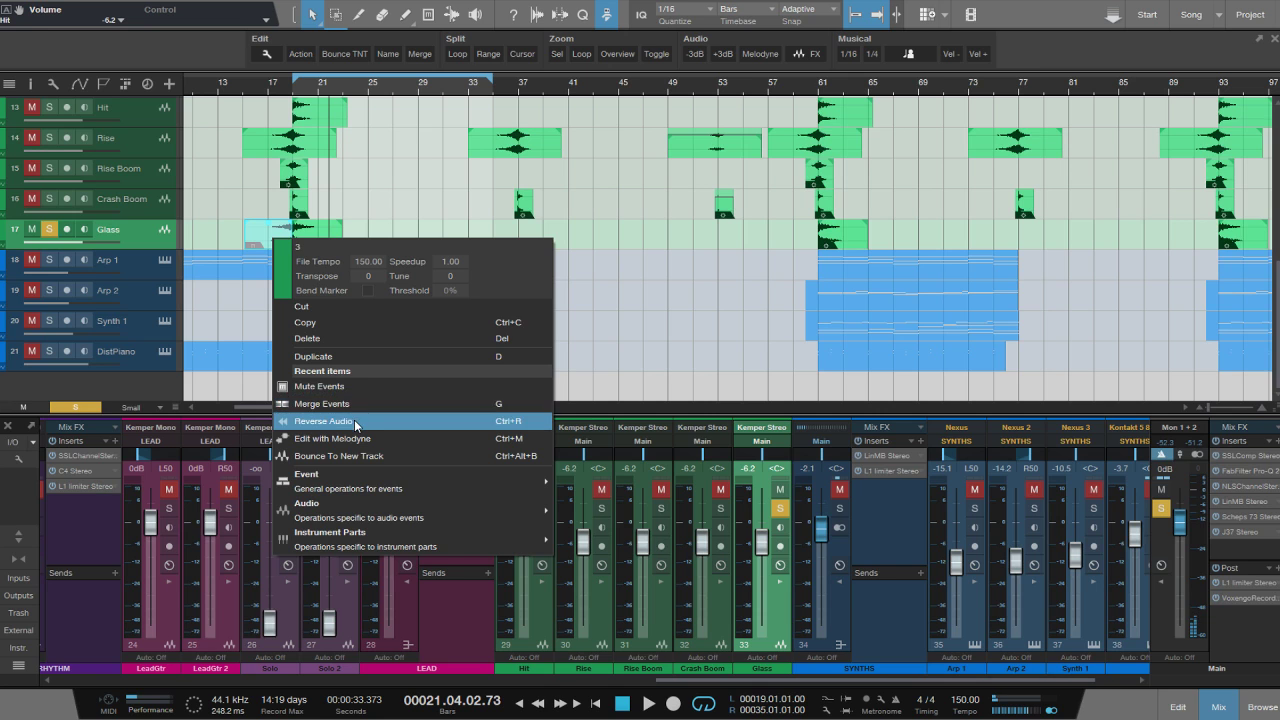
mouse_move(362, 481)
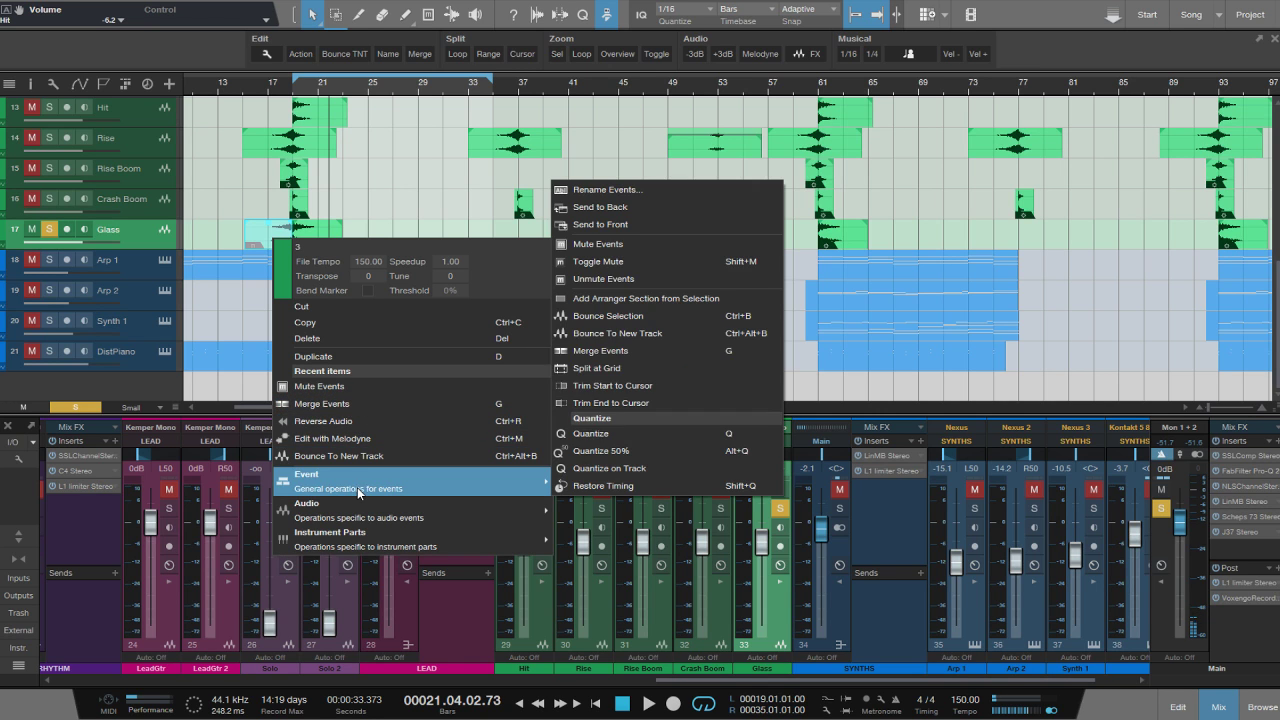
click(636, 279)
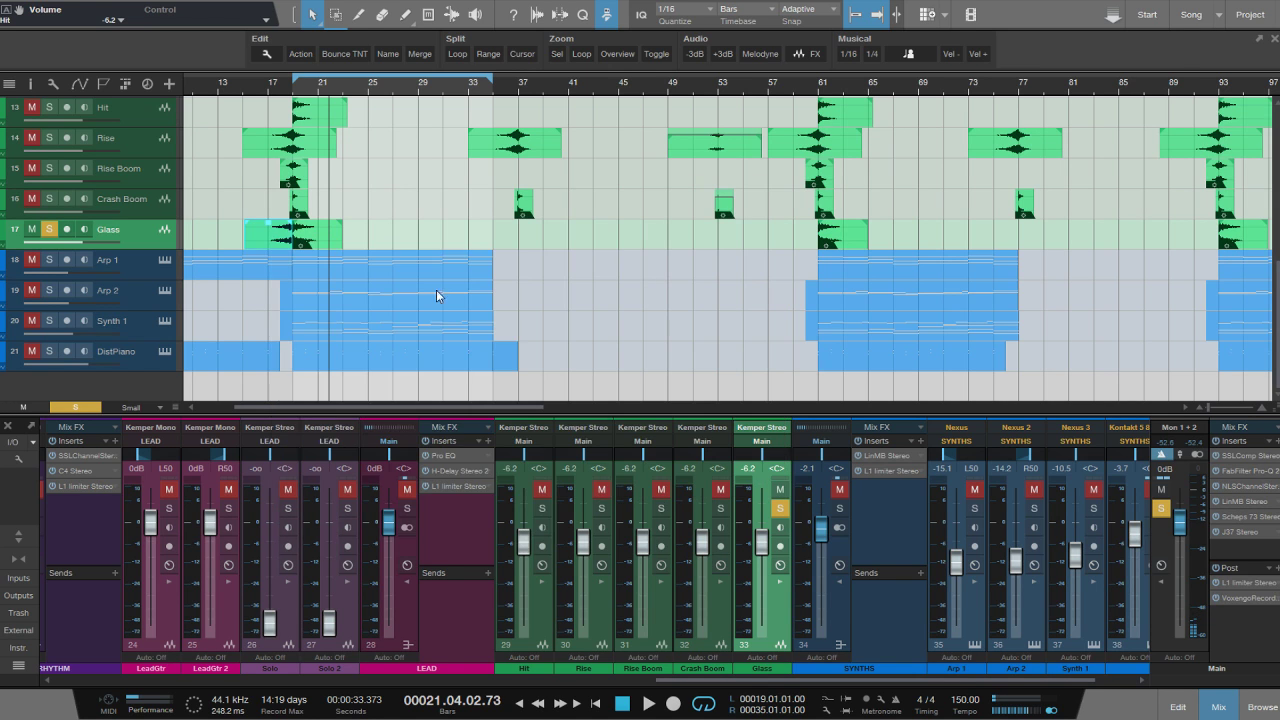
click(284, 90)
key(space)
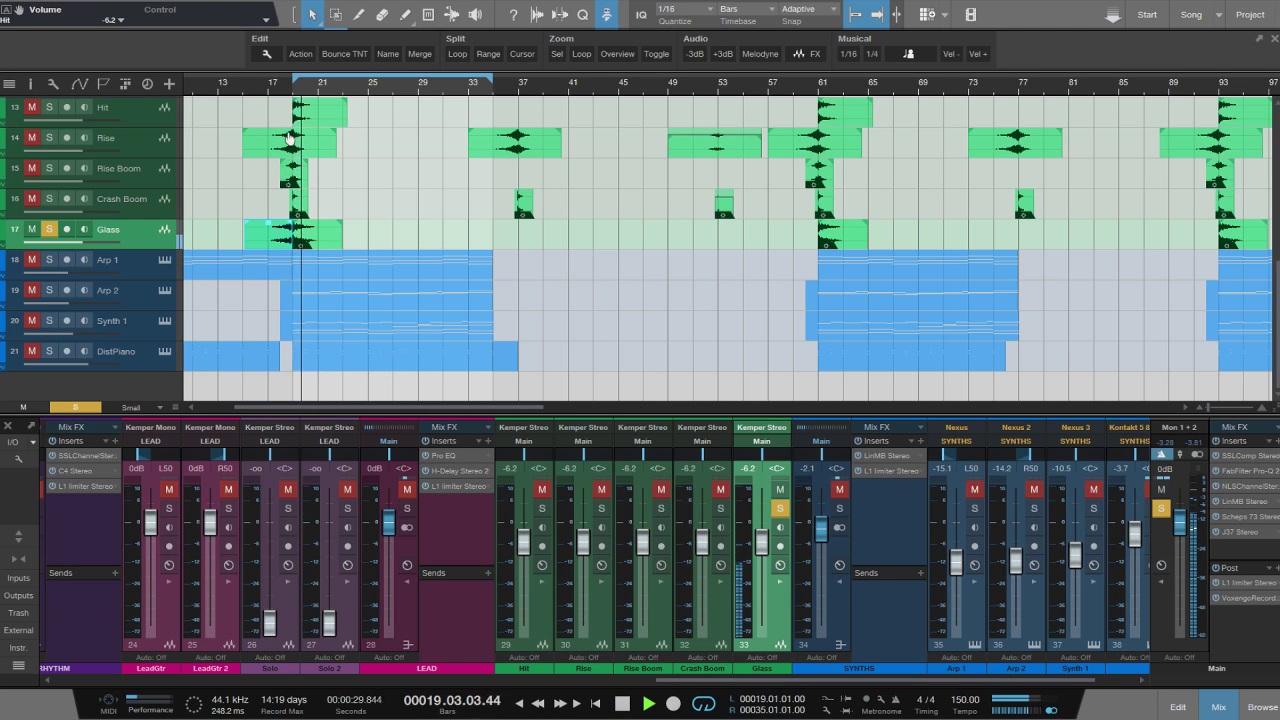
Solo the Crash Boom track in place of Glass and listen to it from bar 18.
click(49, 229)
click(49, 199)
click(286, 93)
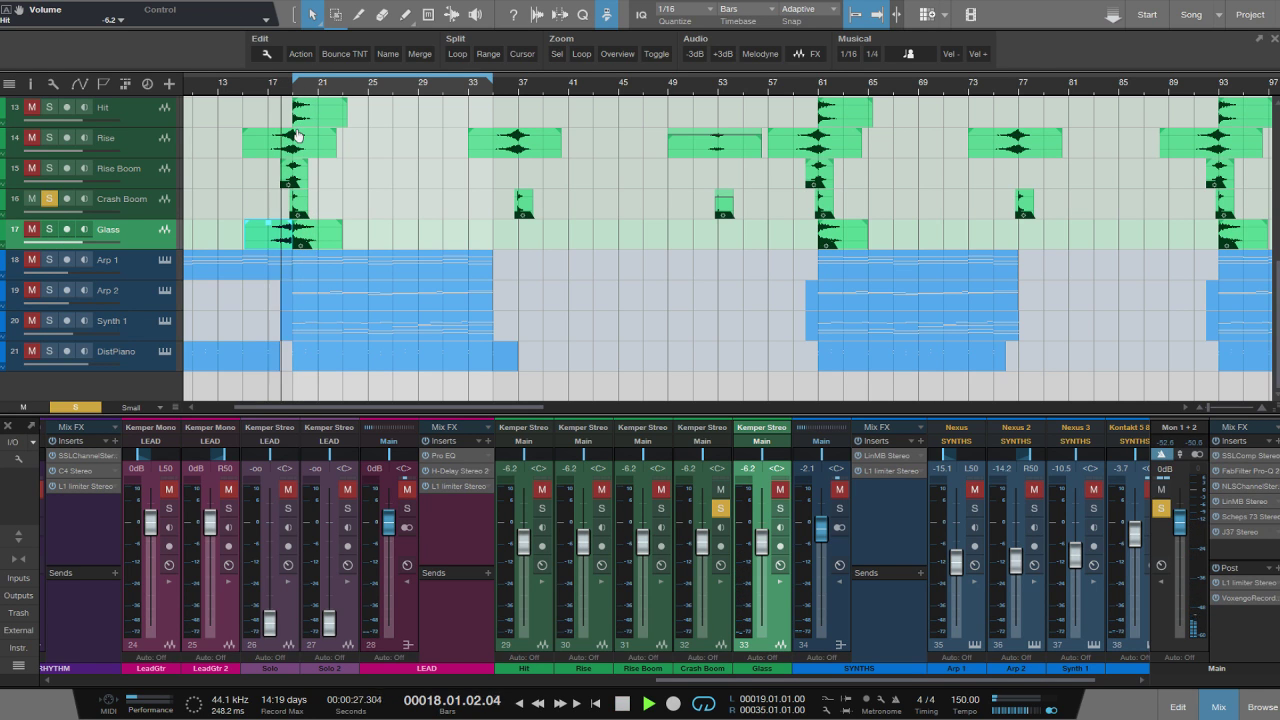
drag(284, 88, 283, 114)
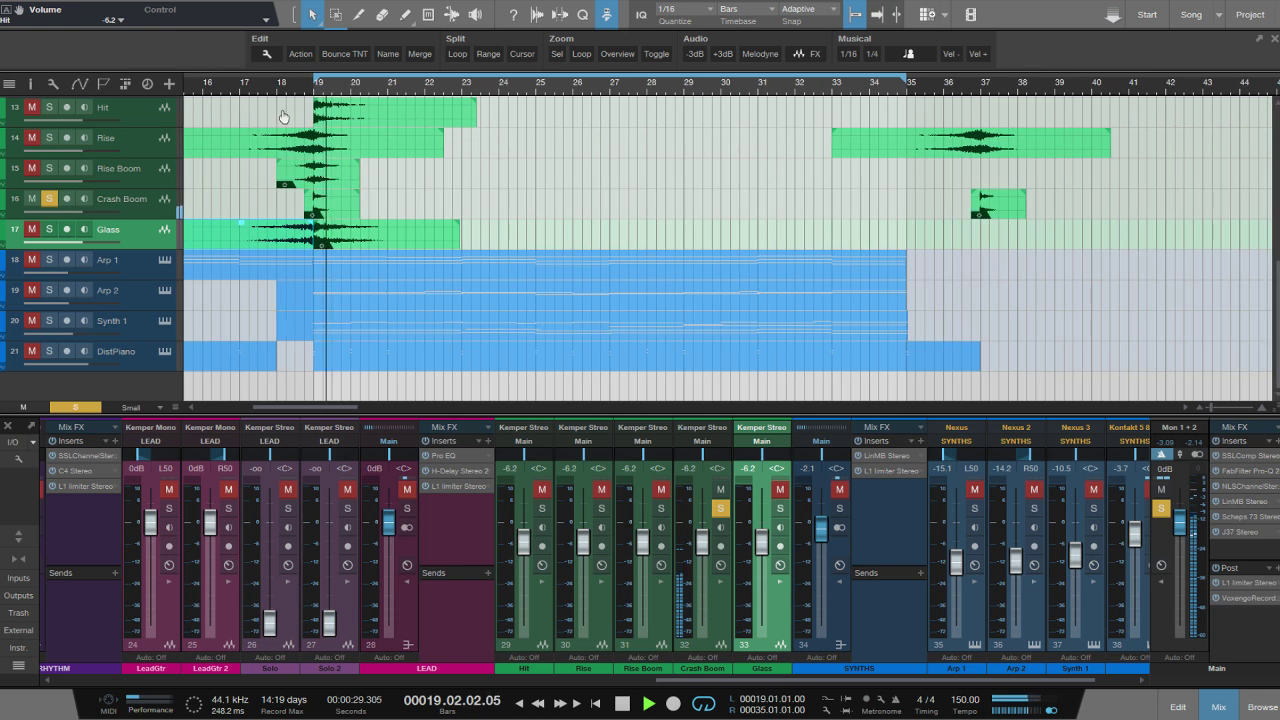
Solo the Rise Boom track in place of Crash Boom and play it into bar 19.
click(49, 199)
click(49, 168)
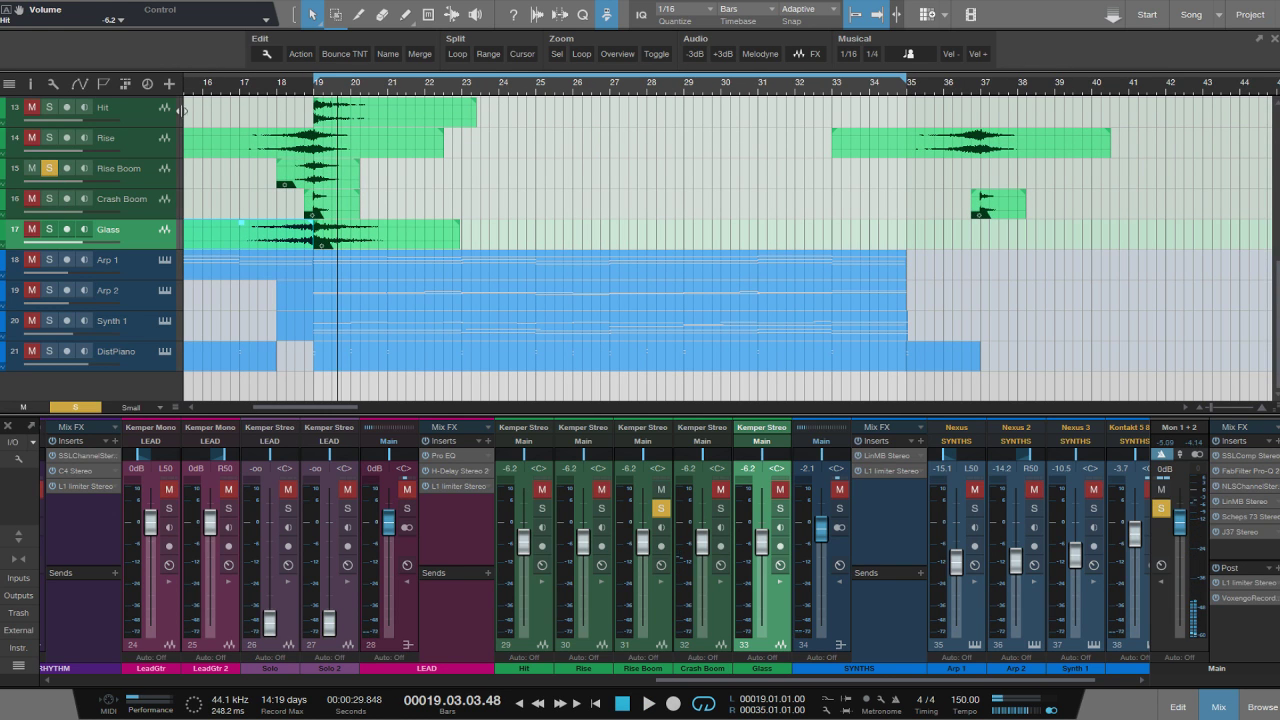
click(286, 90)
key(space)
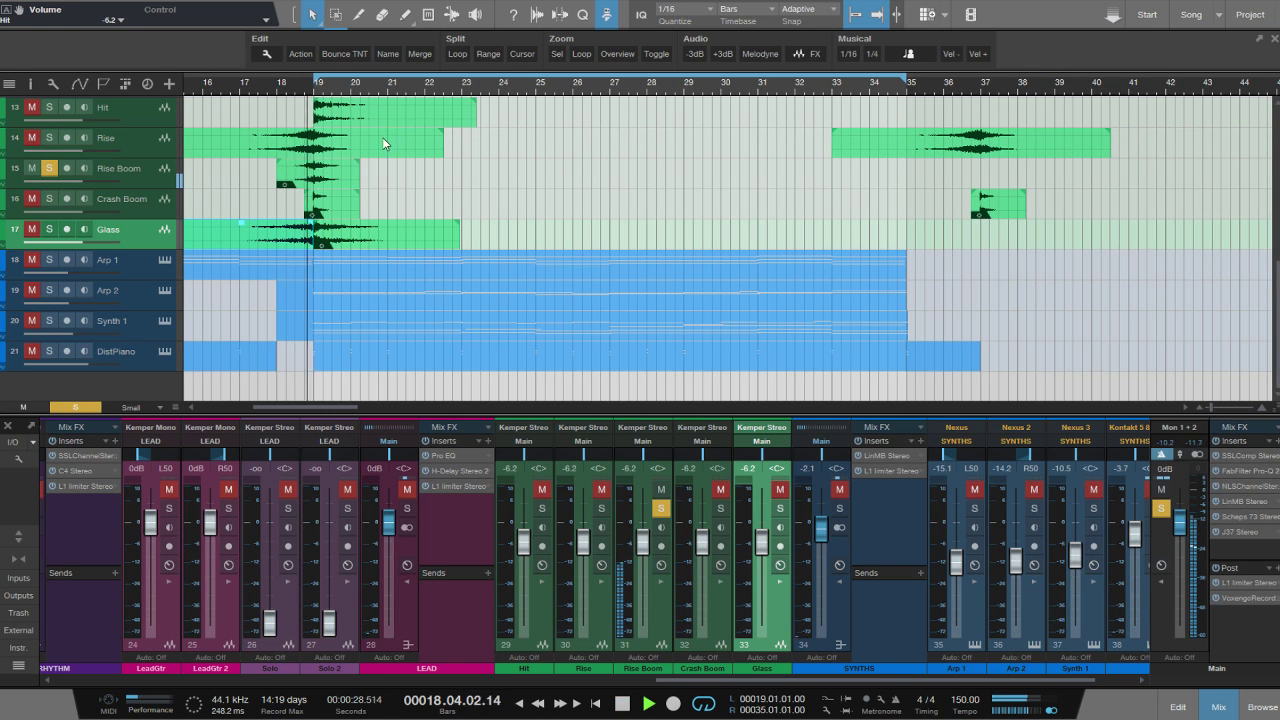
Solo the Rise track in place of Rise Boom and play it from bar 17 through bar 19.
click(51, 169)
click(49, 138)
click(252, 84)
key(space)
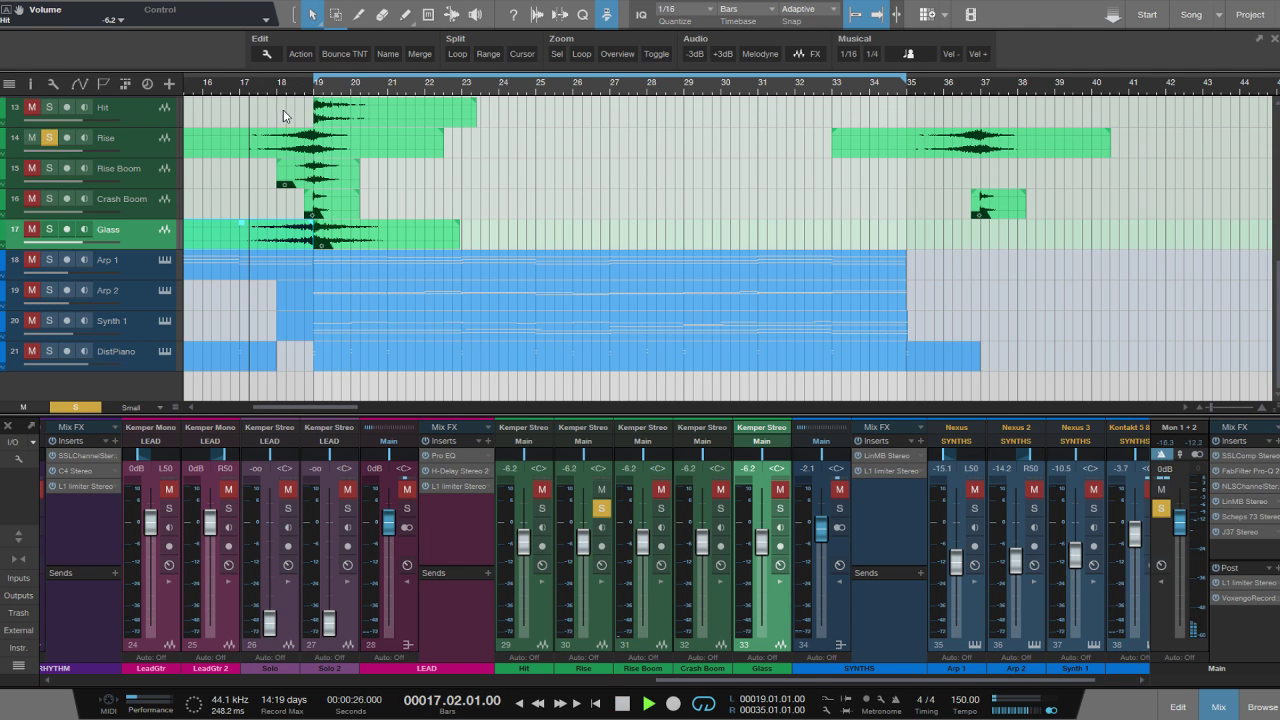
key(space)
Solo the Hit track in place of Rise and play it from before bar 19.
click(49, 140)
click(49, 107)
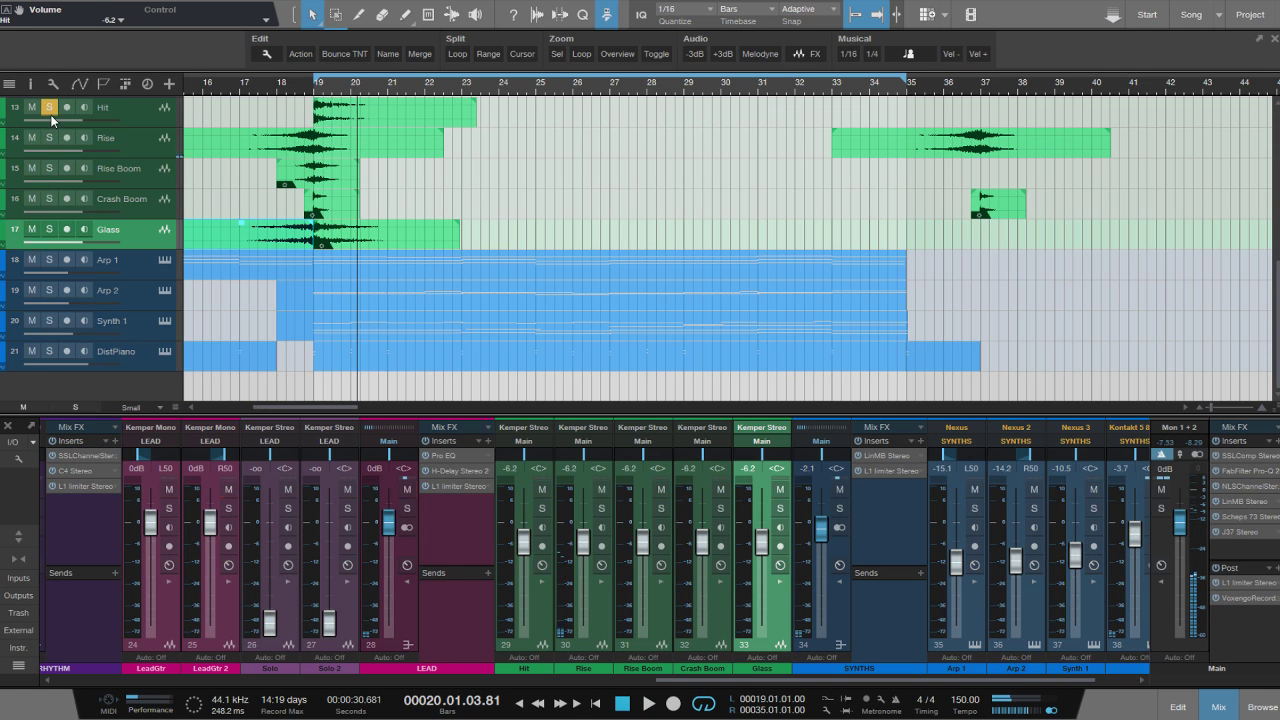
click(297, 85)
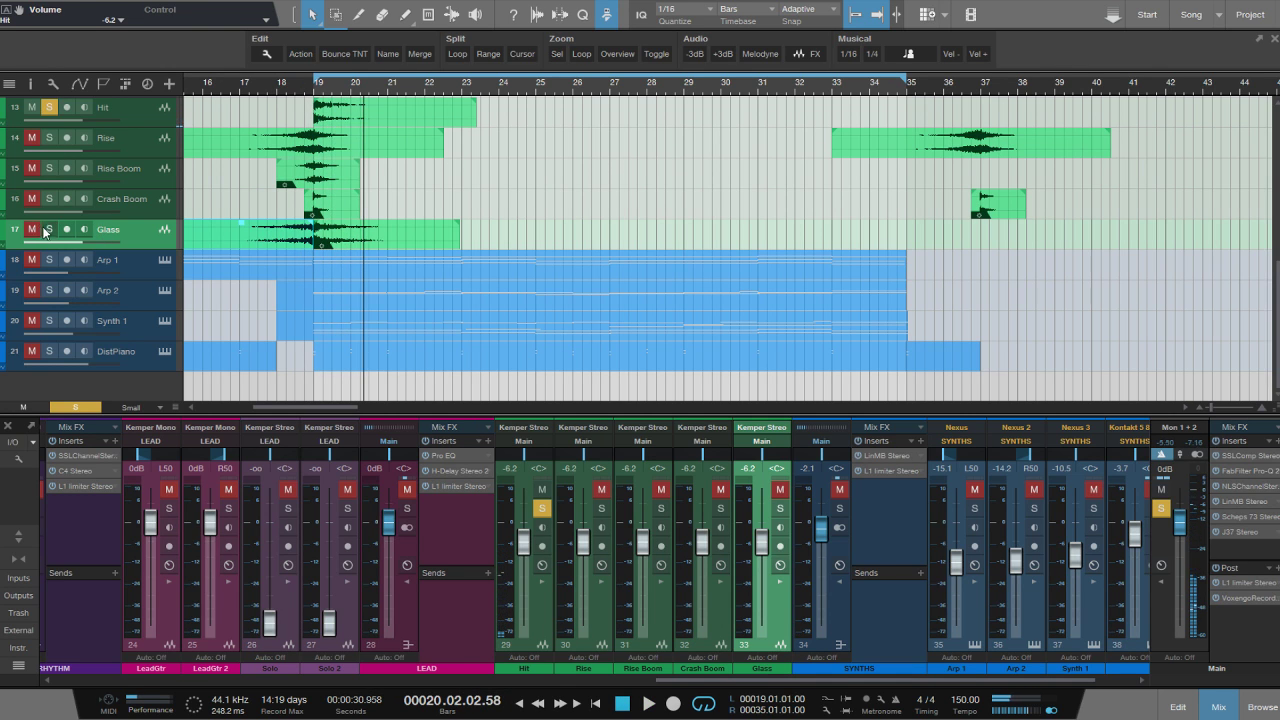
Select the tracks from Hit to Glass, solo them all together and play them into bar 19.
click(76, 121)
shift+click(133, 235)
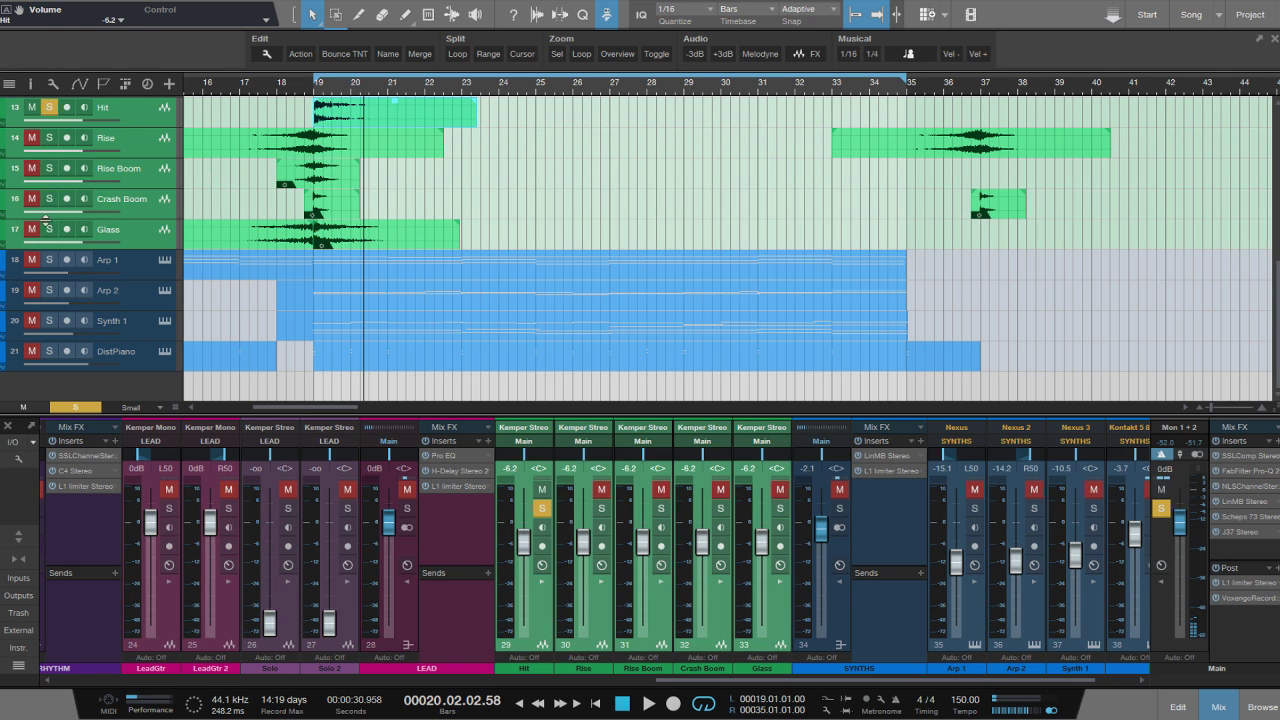
click(48, 230)
click(270, 74)
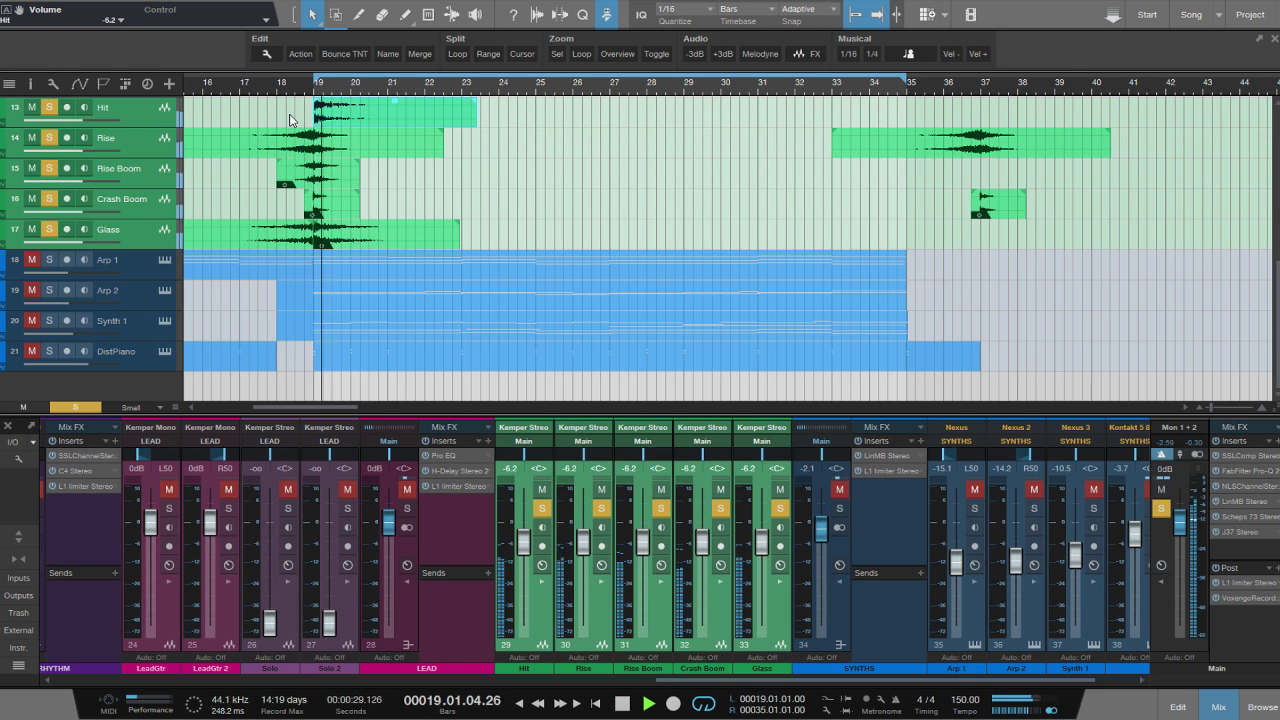
Clear all solos and play the full mix from before bar 16 to hear the effects transition into bar 19.
alt+click(541, 509)
click(195, 93)
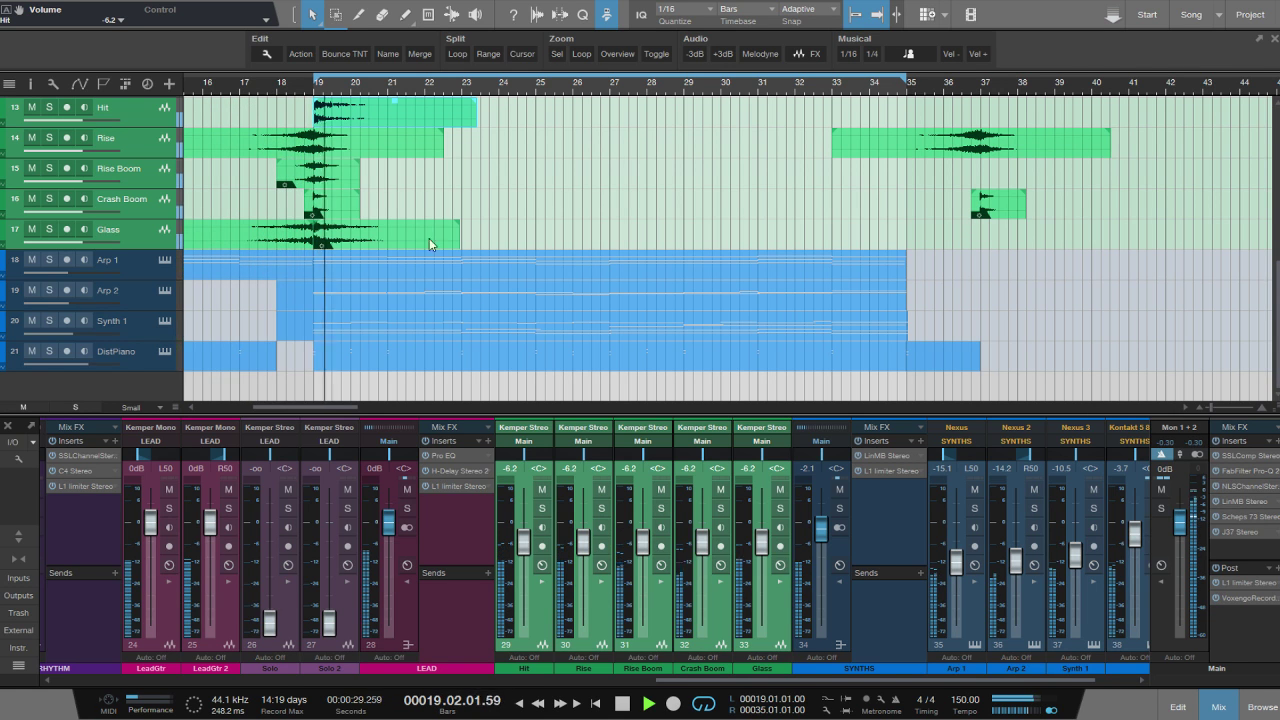
drag(328, 408, 343, 409)
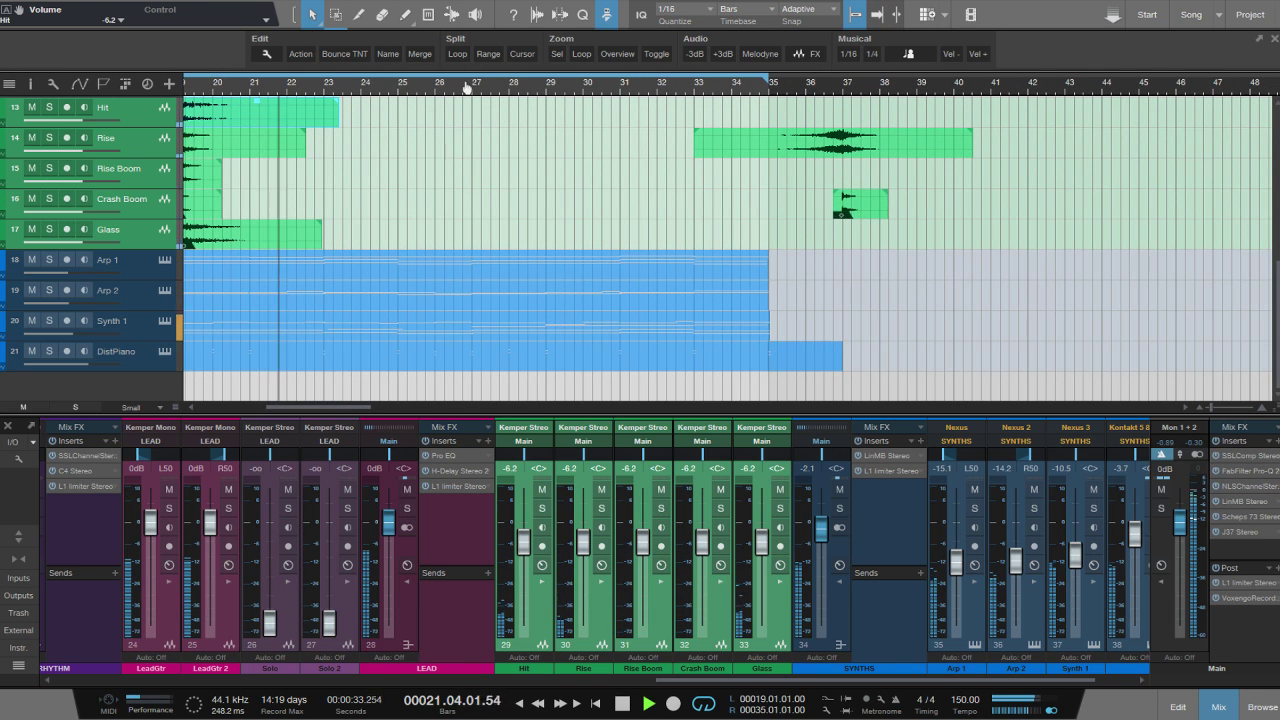
drag(465, 89, 471, 77)
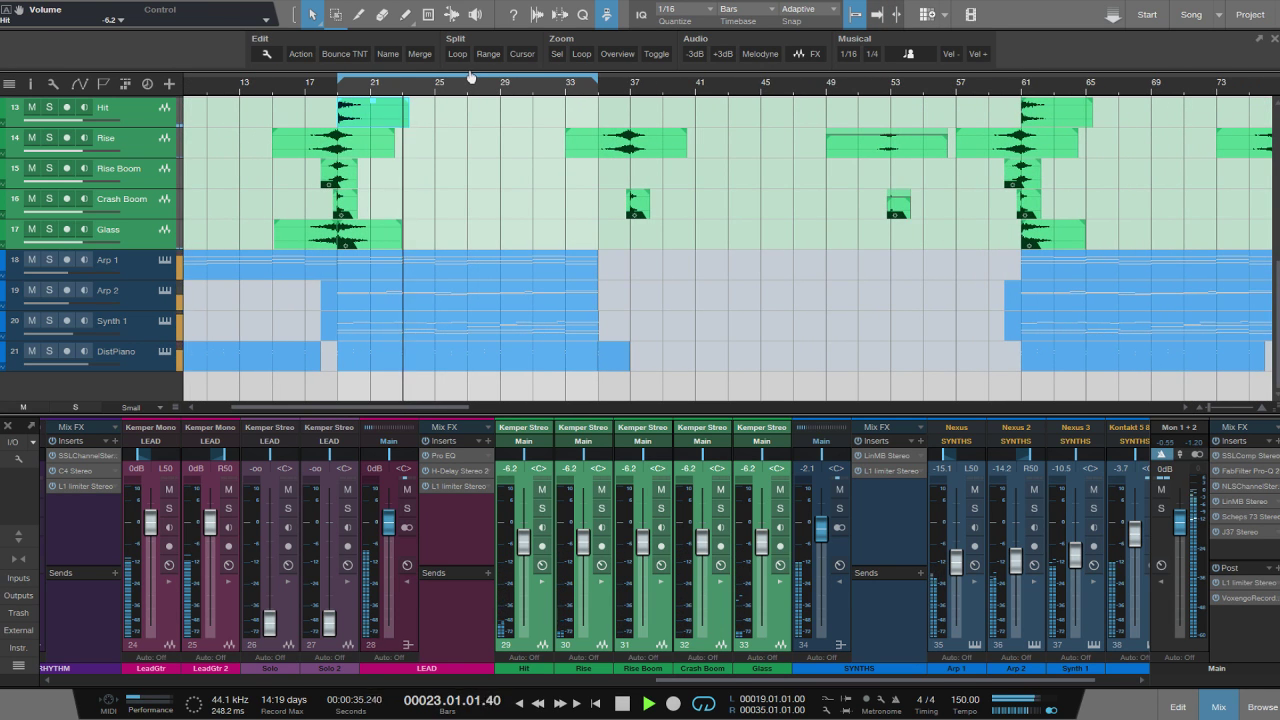
scroll(471, 77, down, 2)
scroll(471, 77, down, 1)
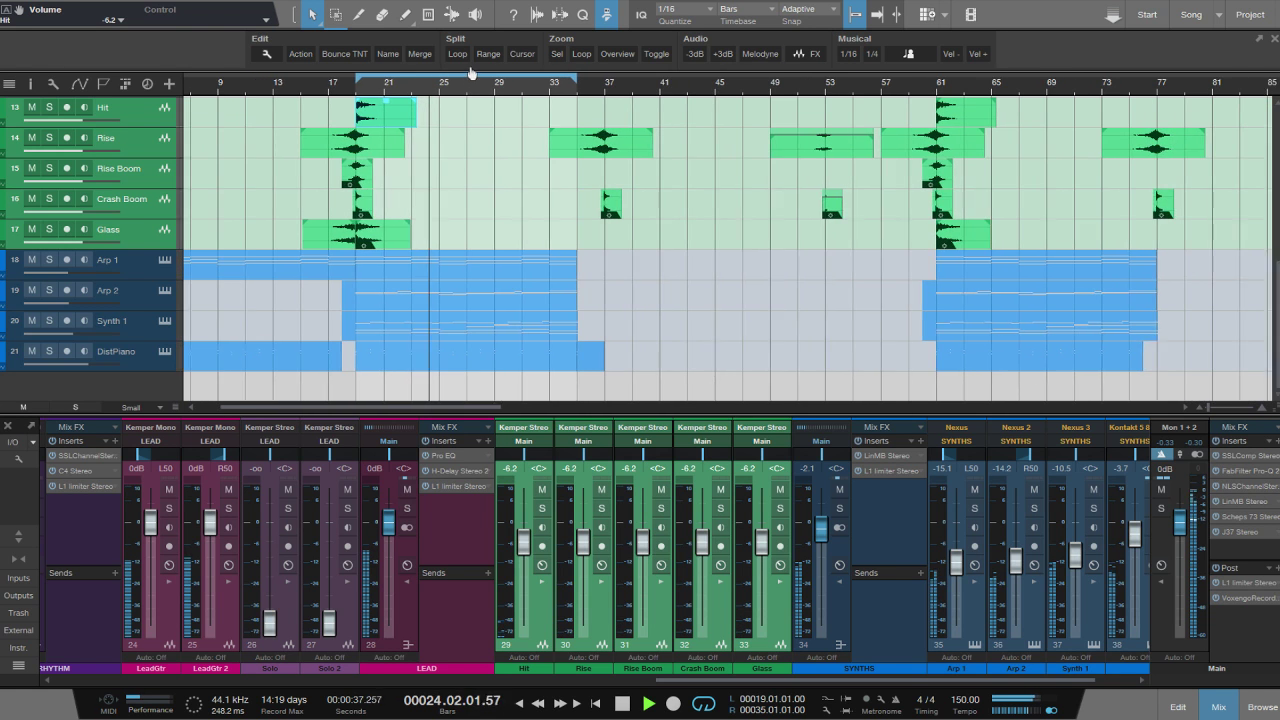
scroll(748, 251, up, 2)
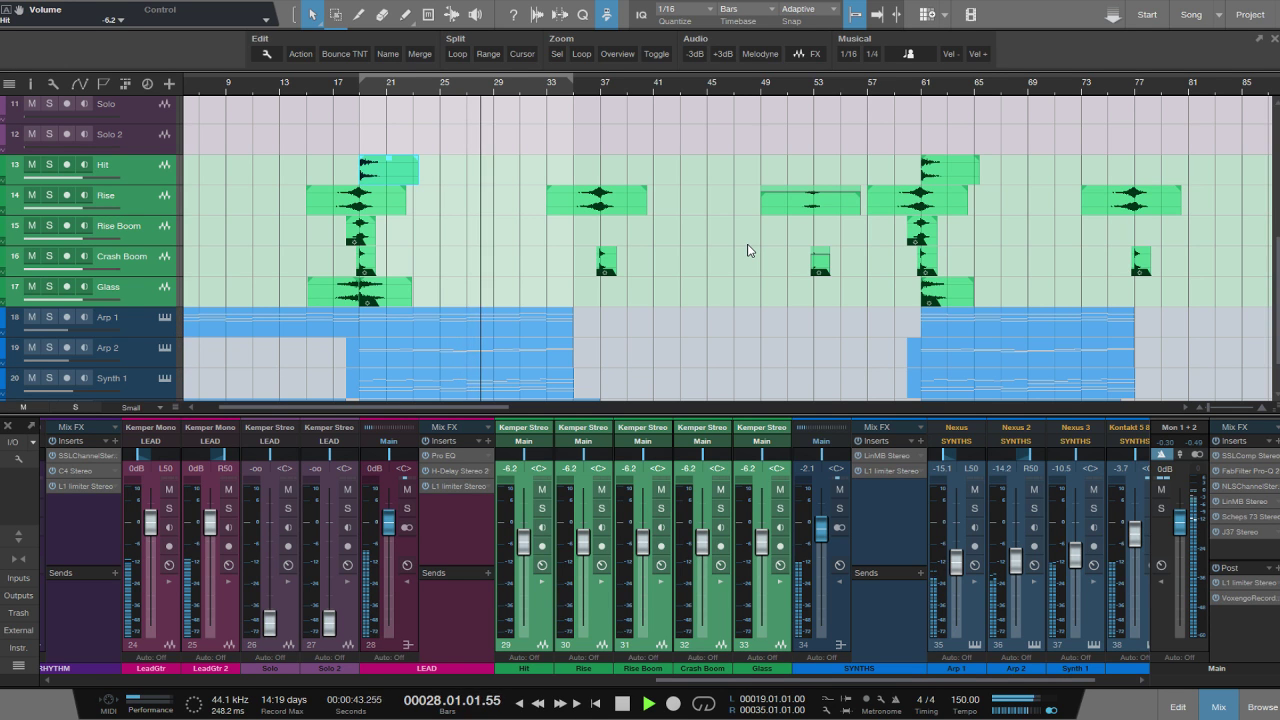
Hide the mixer and shrink the track height to Tiny so that all tracks of the song fit in view.
scroll(752, 263, up, 2)
key(F3)
scroll(740, 349, up, 6)
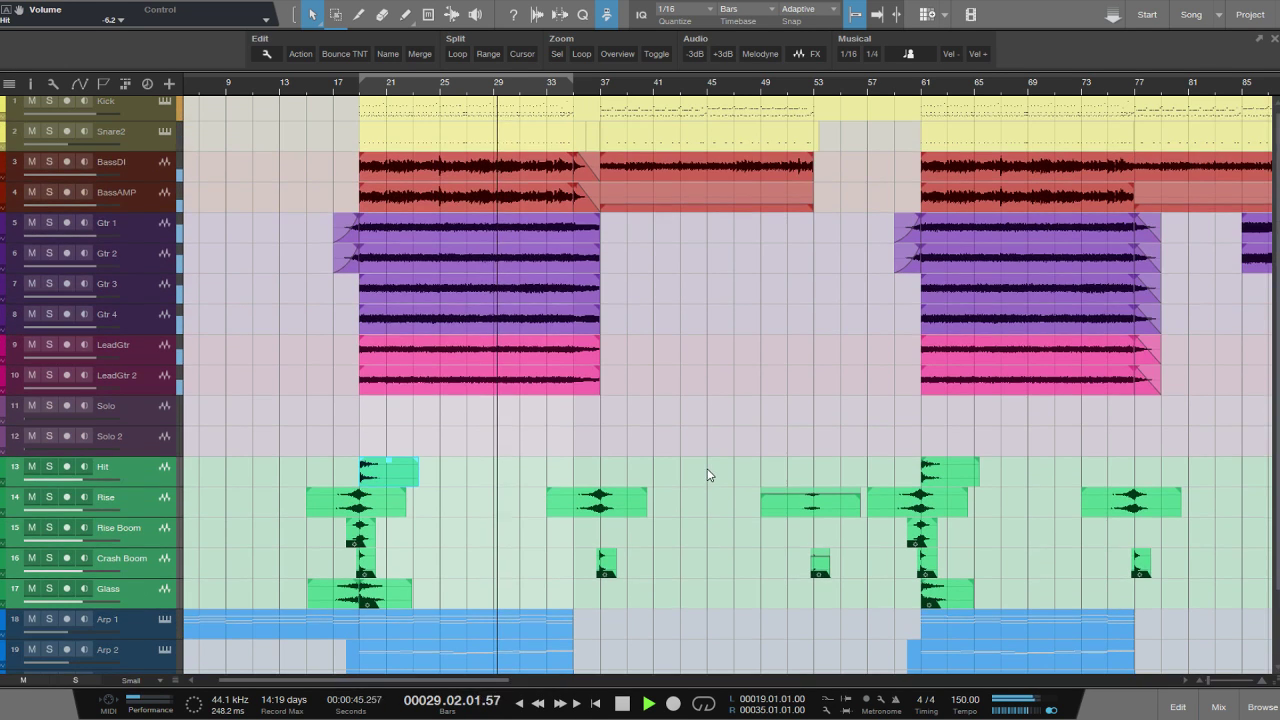
scroll(636, 88, down, 4)
scroll(677, 355, down, 2)
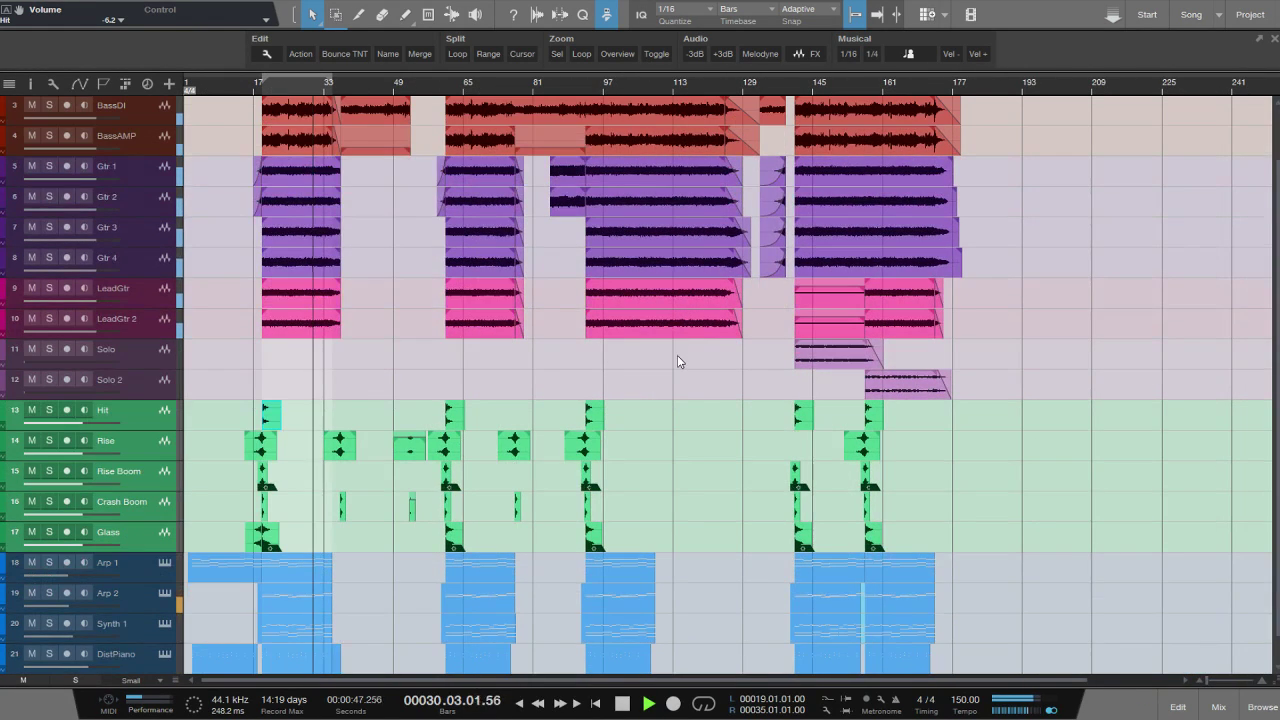
key(alt+w)
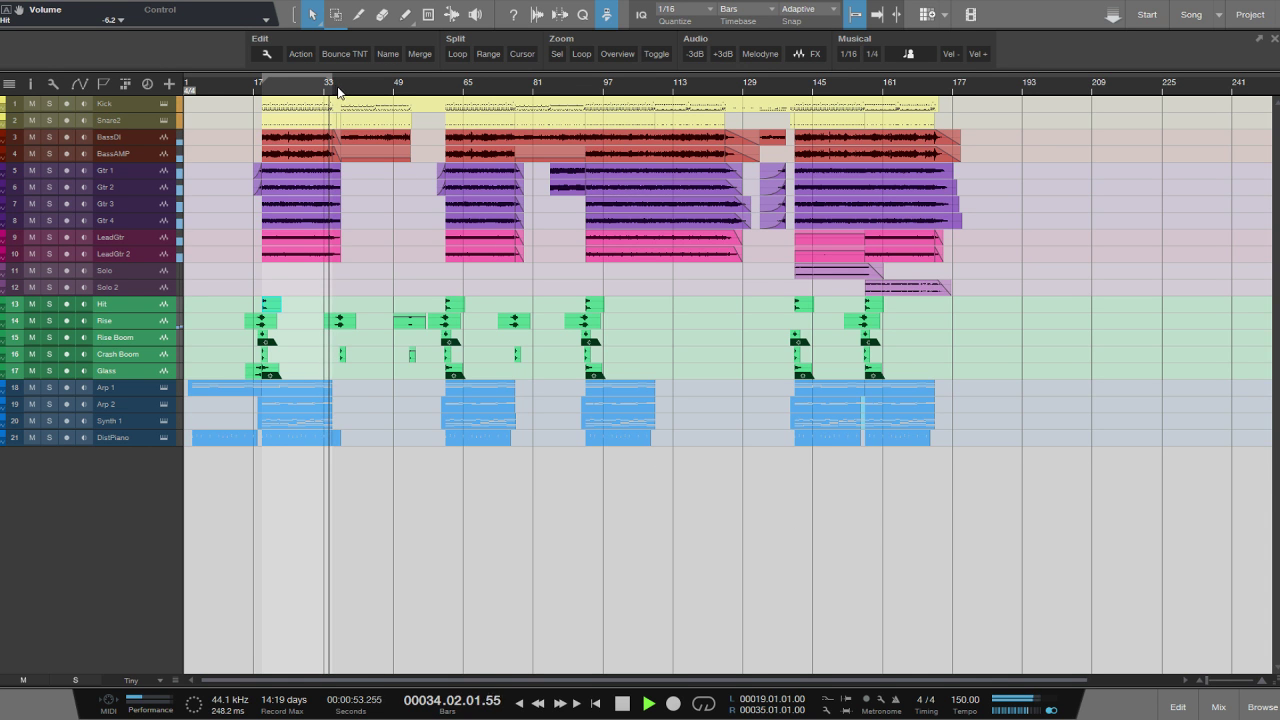
Listen to the full mix across the effects transition at bar 37 and stop playback around bar 45.
scroll(345, 110, up, 3)
scroll(351, 116, up, 2)
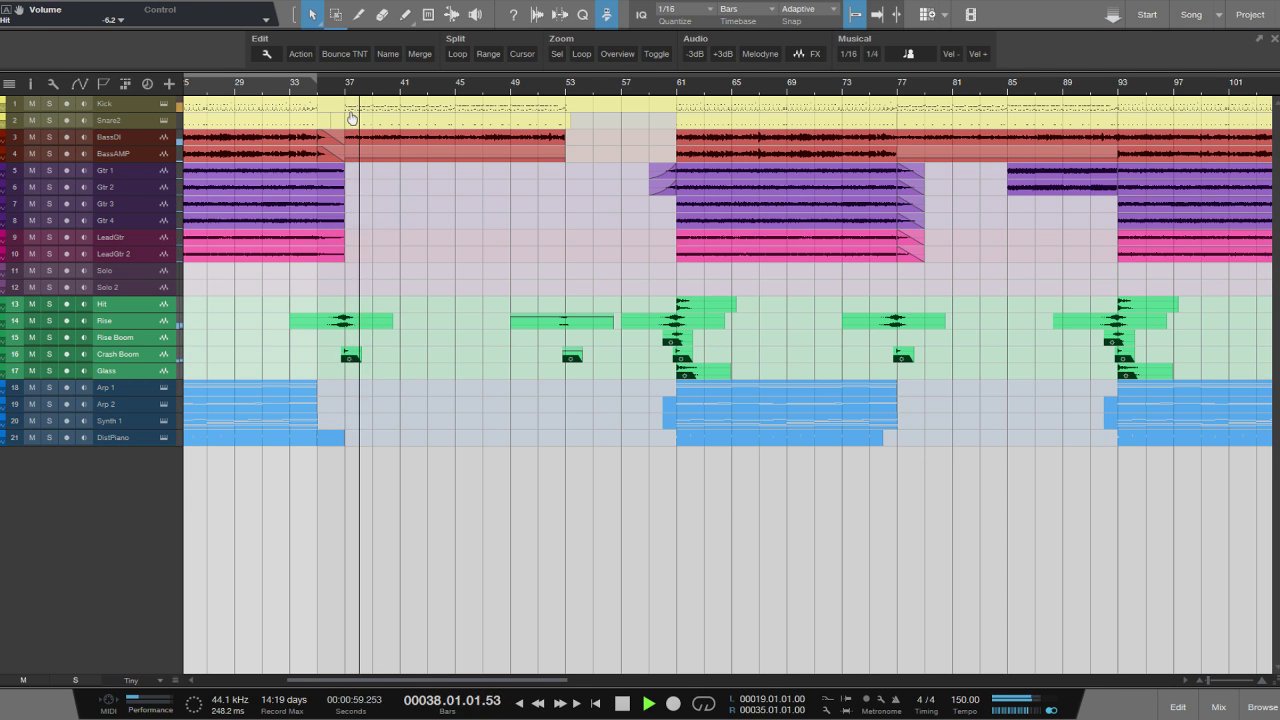
scroll(352, 118, up, 1)
scroll(352, 122, up, 1)
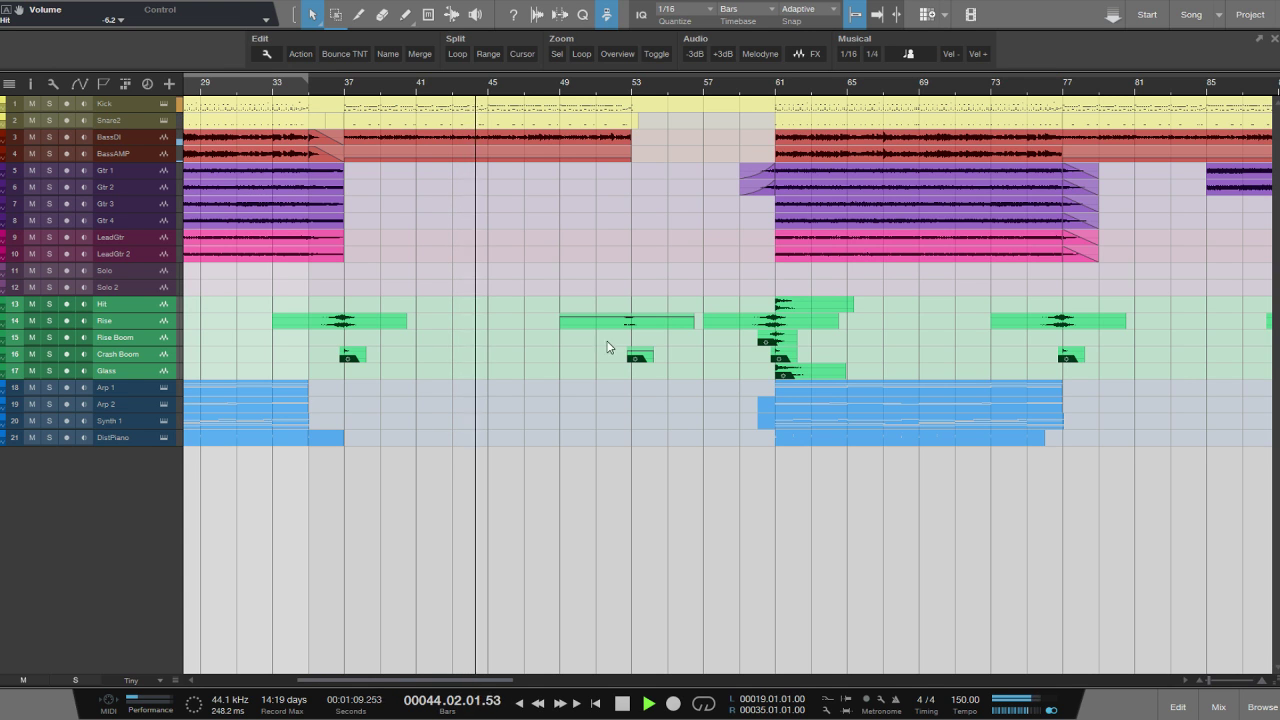
key(space)
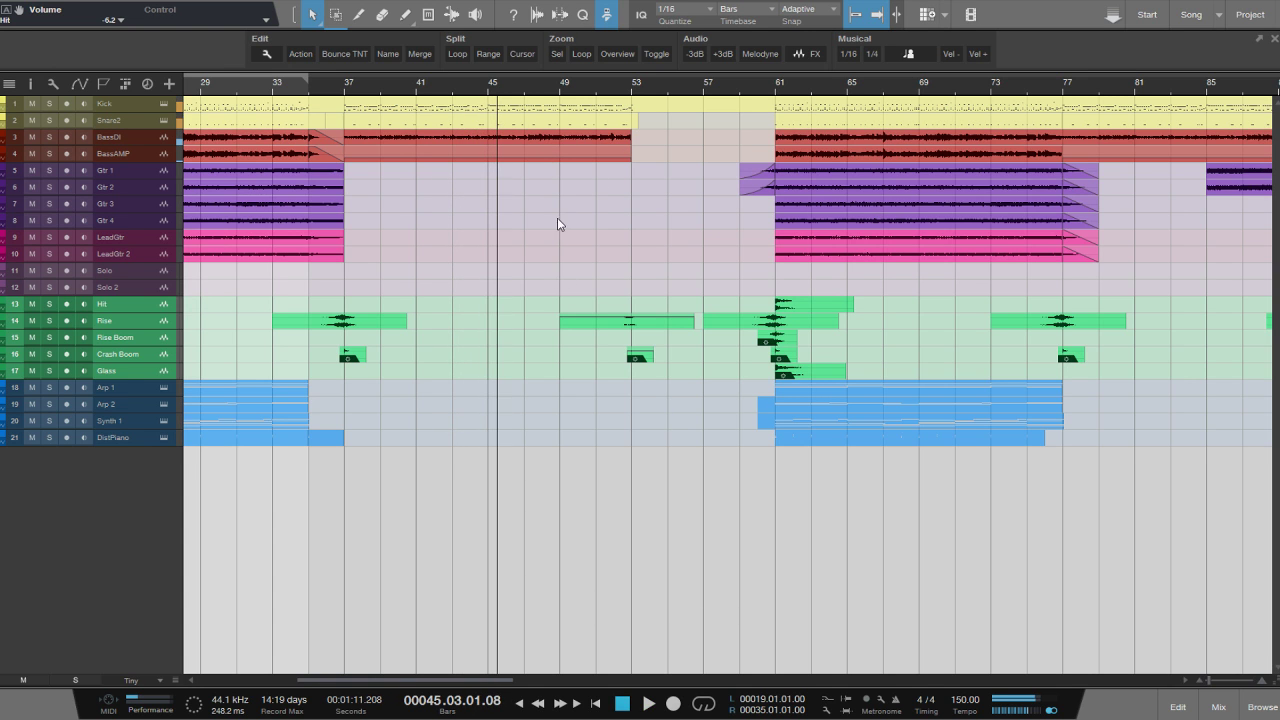
Play the full mix from just before bar 53 through the transition into bar 61.
click(627, 87)
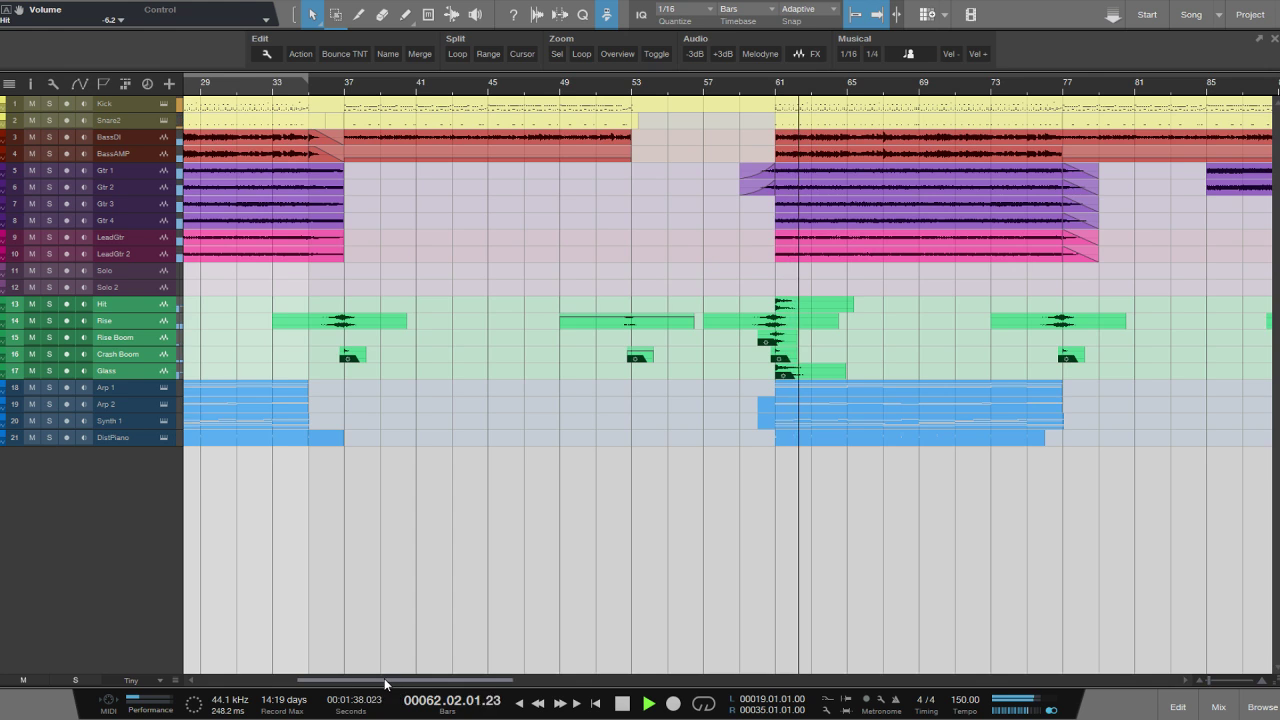
drag(388, 683, 457, 683)
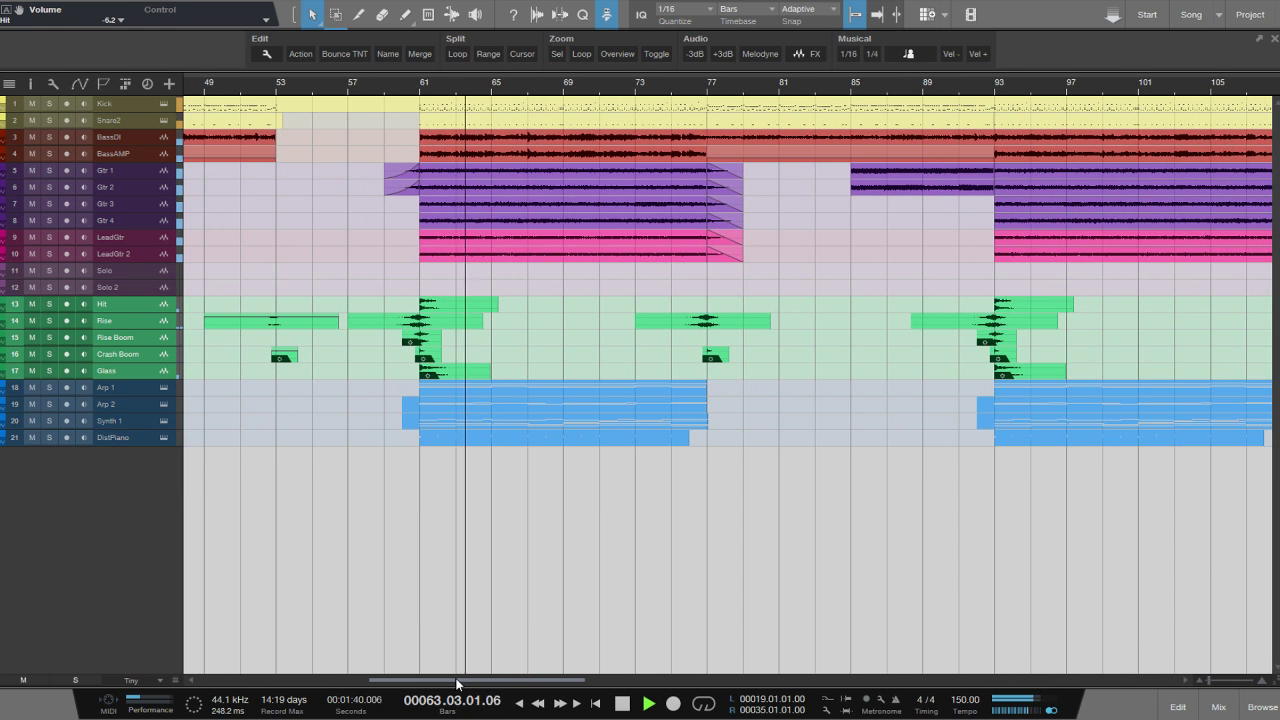
Show the mixer and solo the LEAD bus, switching the solo to the RHYTHM bus to listen to each in turn.
key(F3)
click(406, 509)
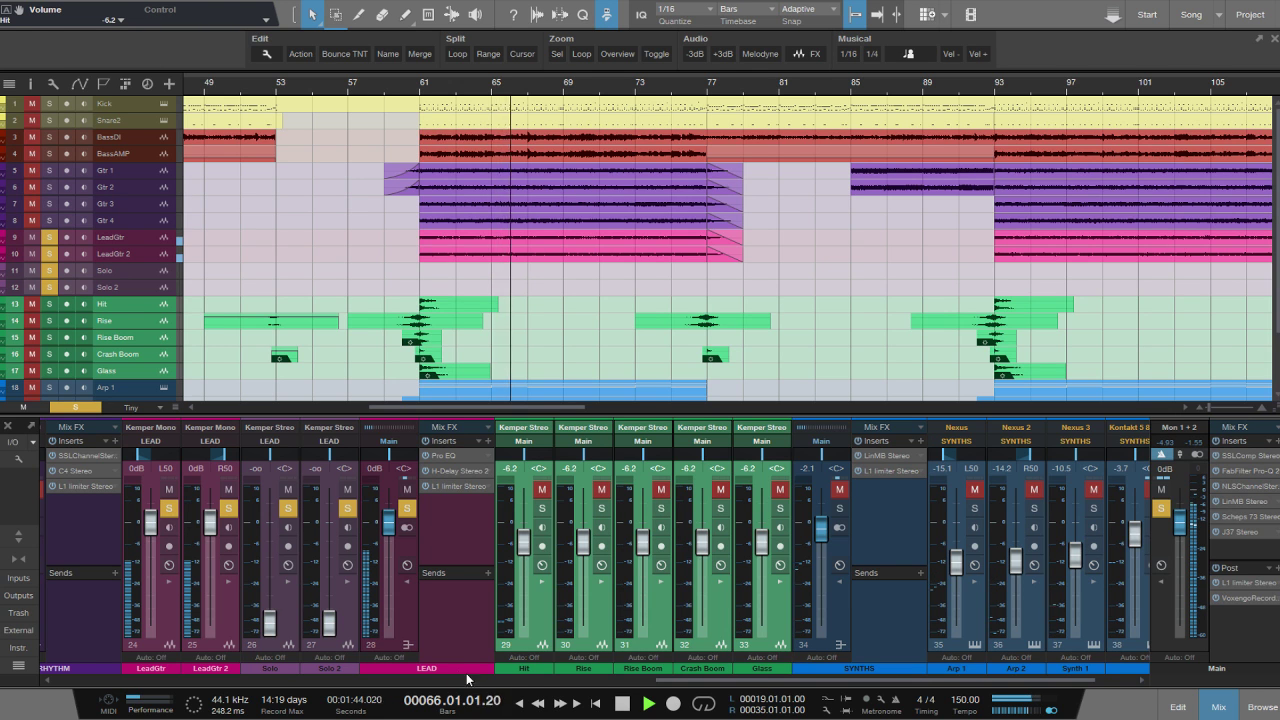
drag(708, 680, 568, 670)
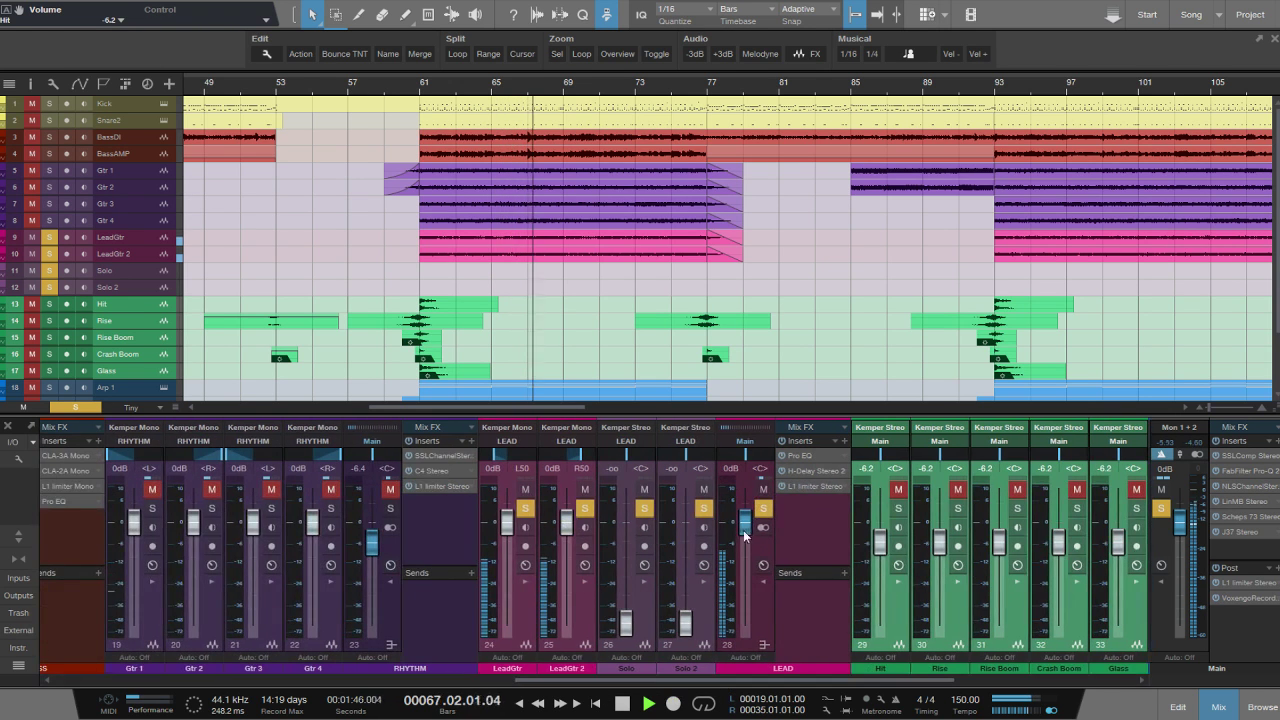
click(764, 510)
click(390, 508)
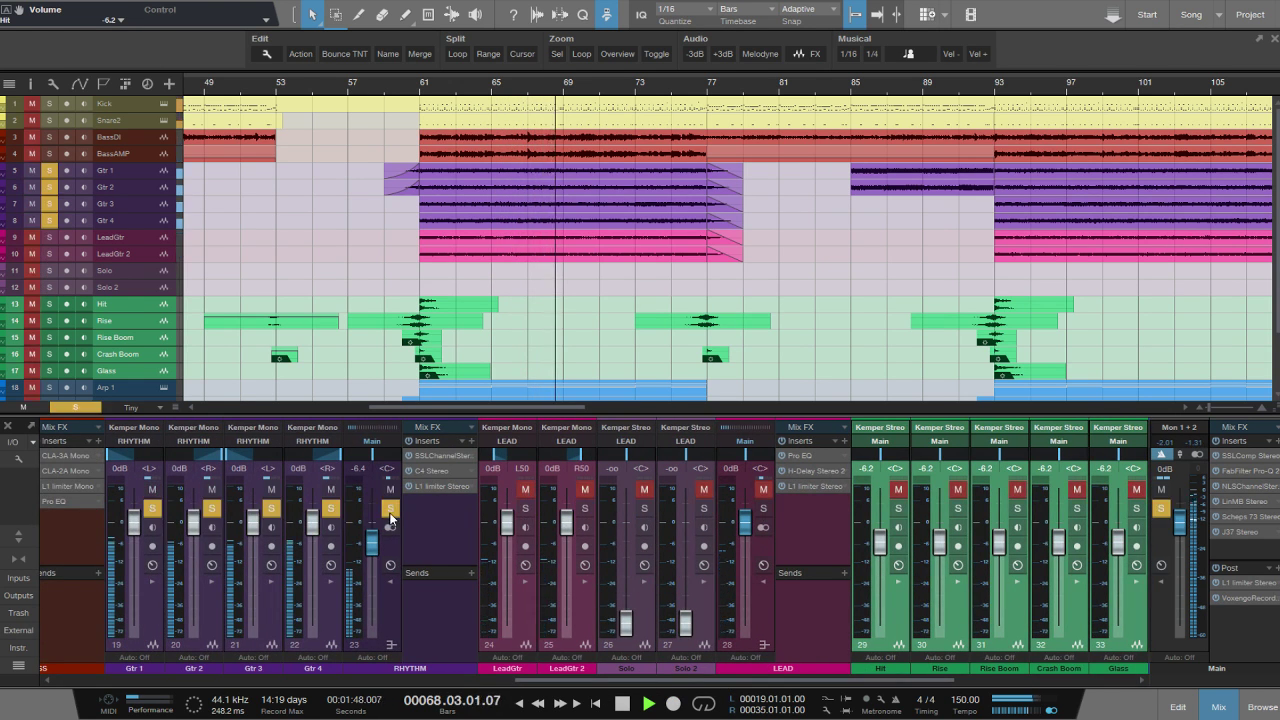
drag(569, 685, 497, 685)
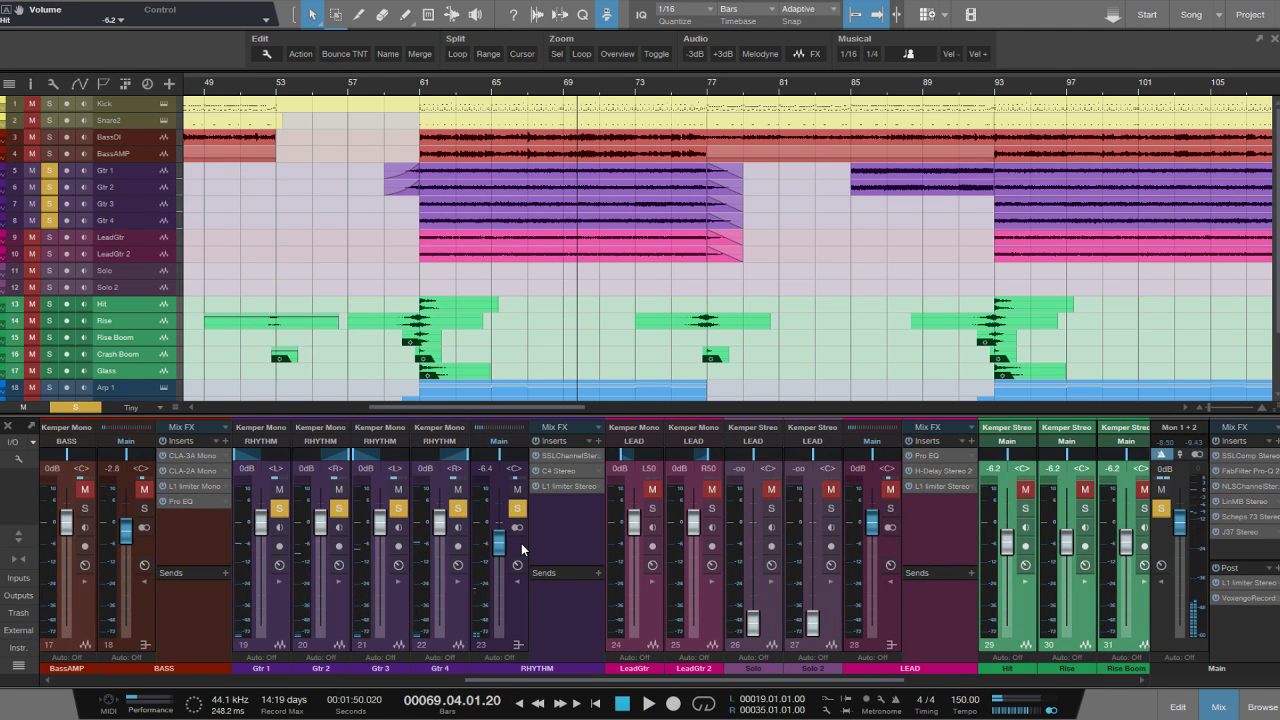
Solo the SYNTHS bus along with the RHYTHM bus and play both together from around bar 70.
drag(517, 677, 843, 680)
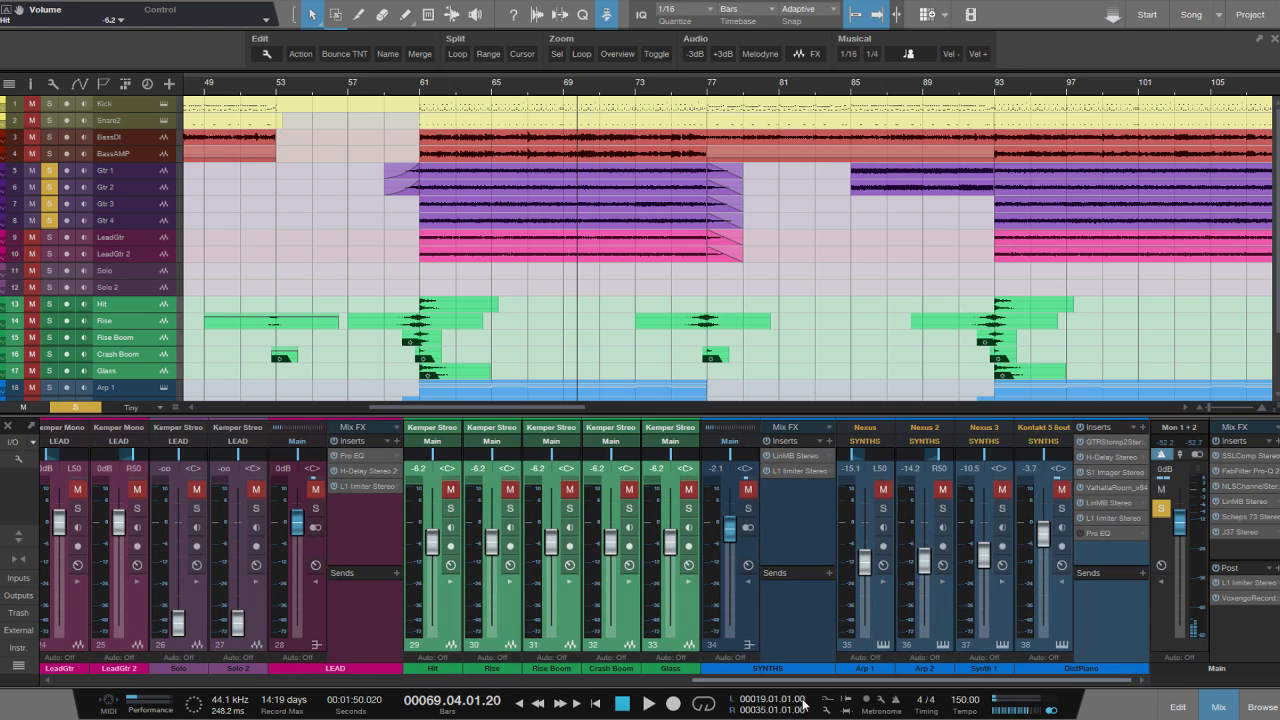
click(745, 511)
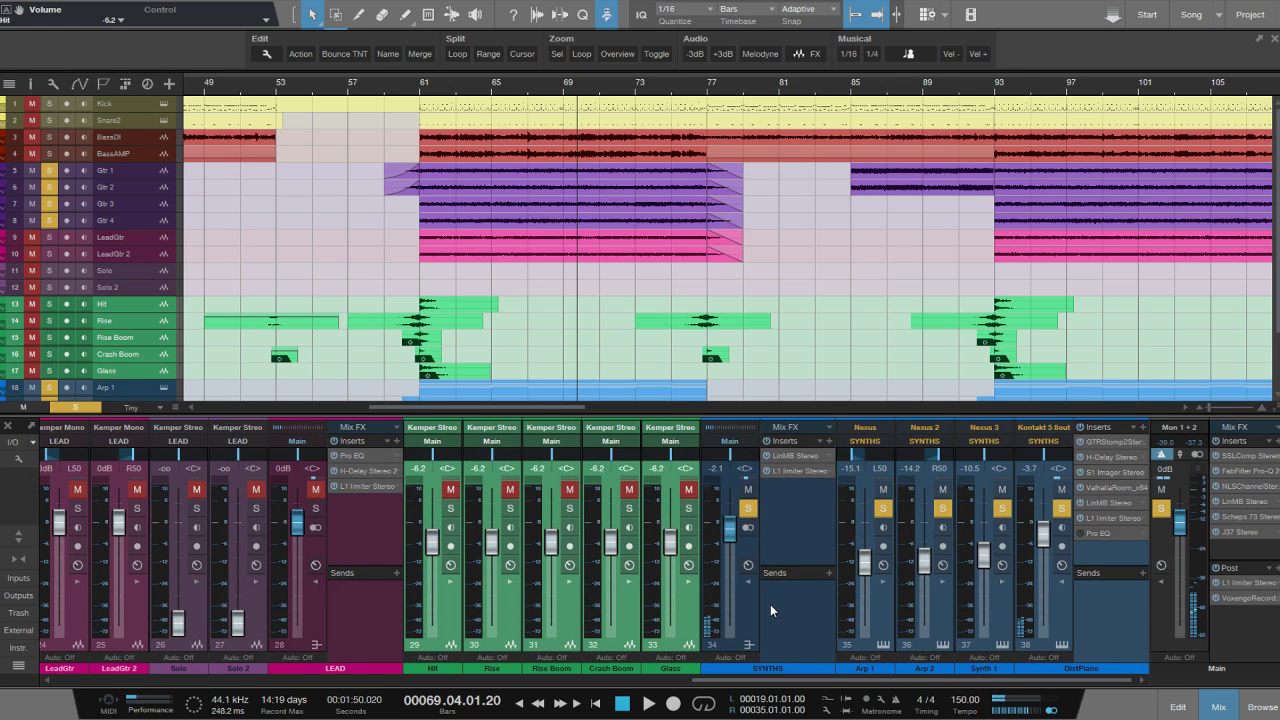
key(space)
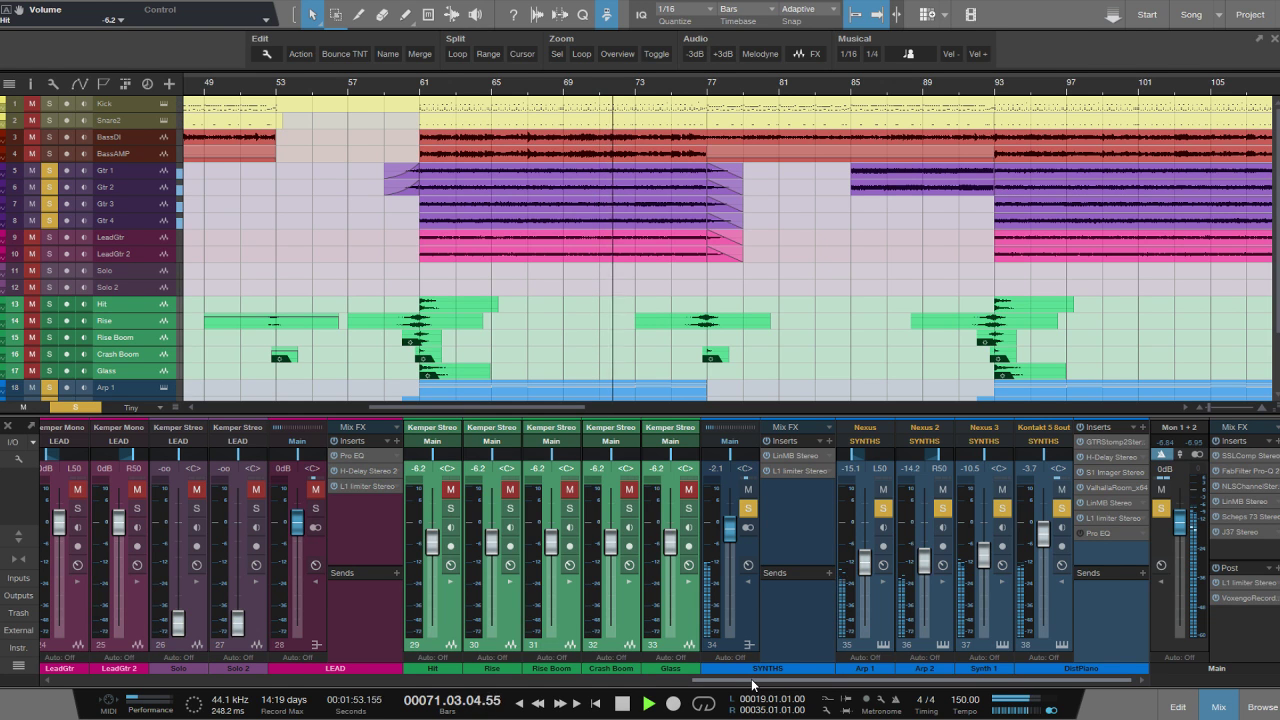
scroll(753, 685, left, 3)
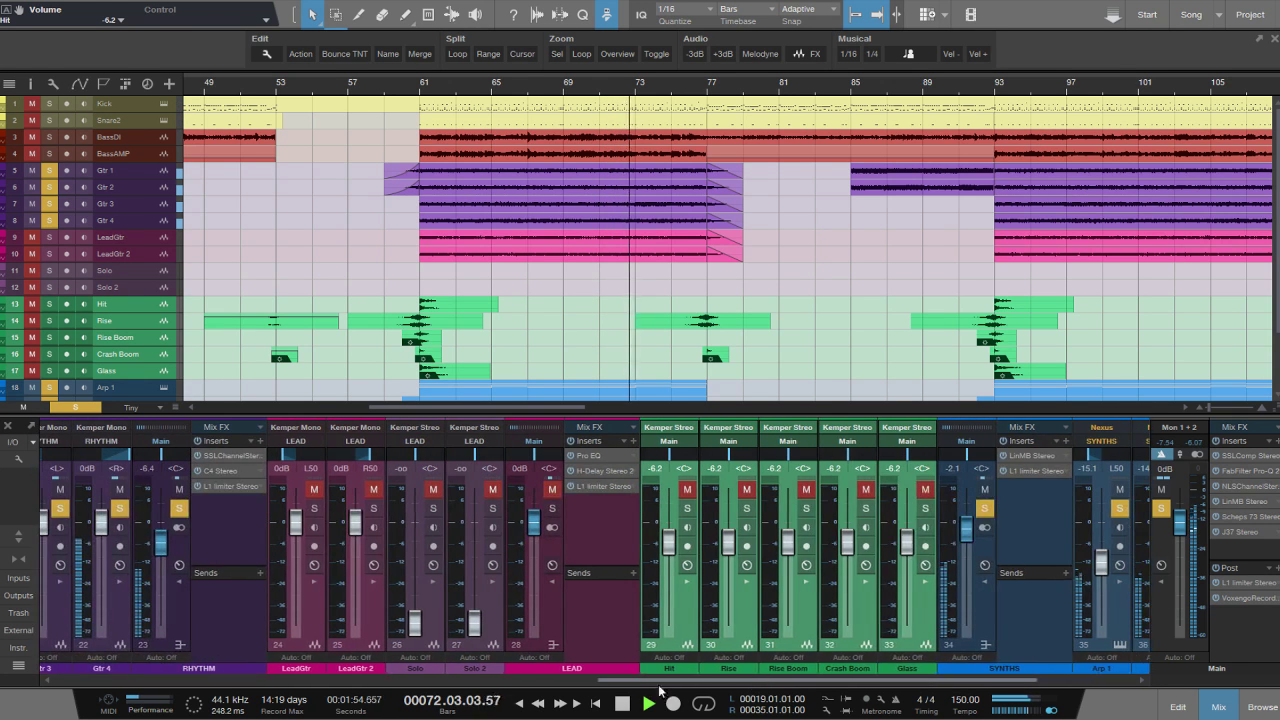
Clear the SYNTHS and RHYTHM solos, hide the mixer and listen to the full mix through the transition at bar 77.
click(985, 509)
click(179, 508)
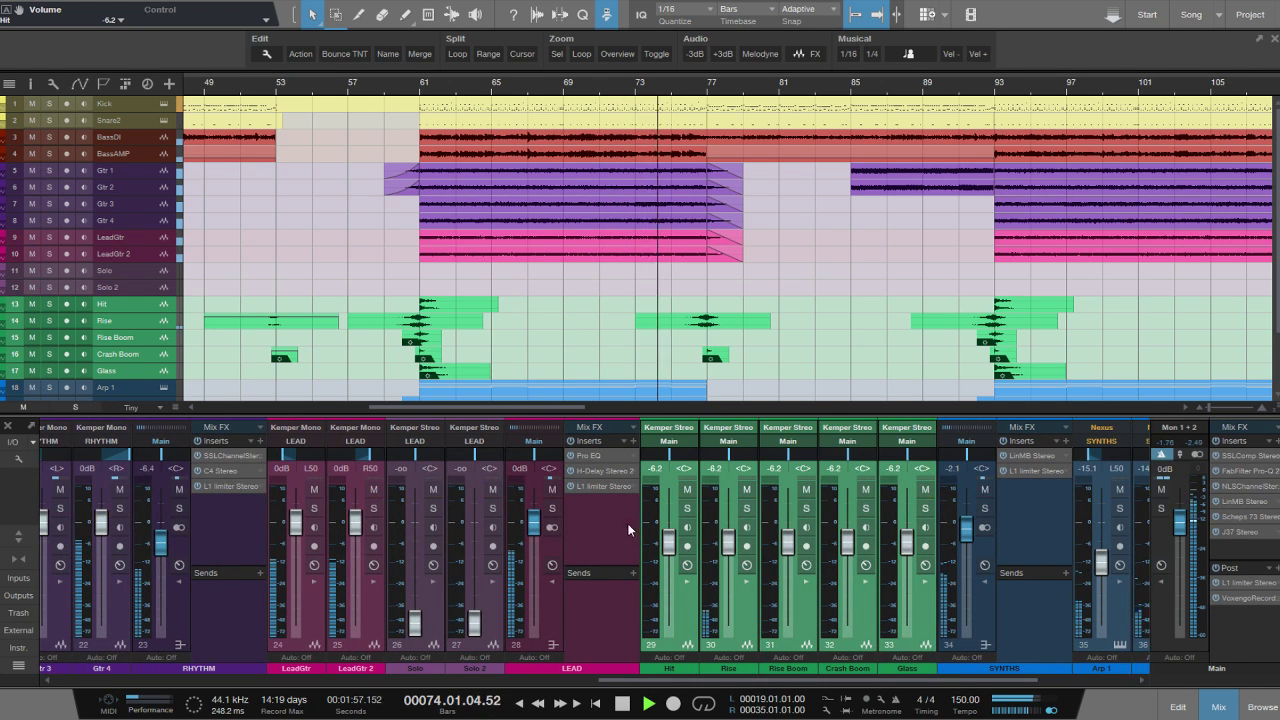
scroll(419, 408, right, 2)
drag(419, 408, 449, 408)
scroll(642, 303, down, 1)
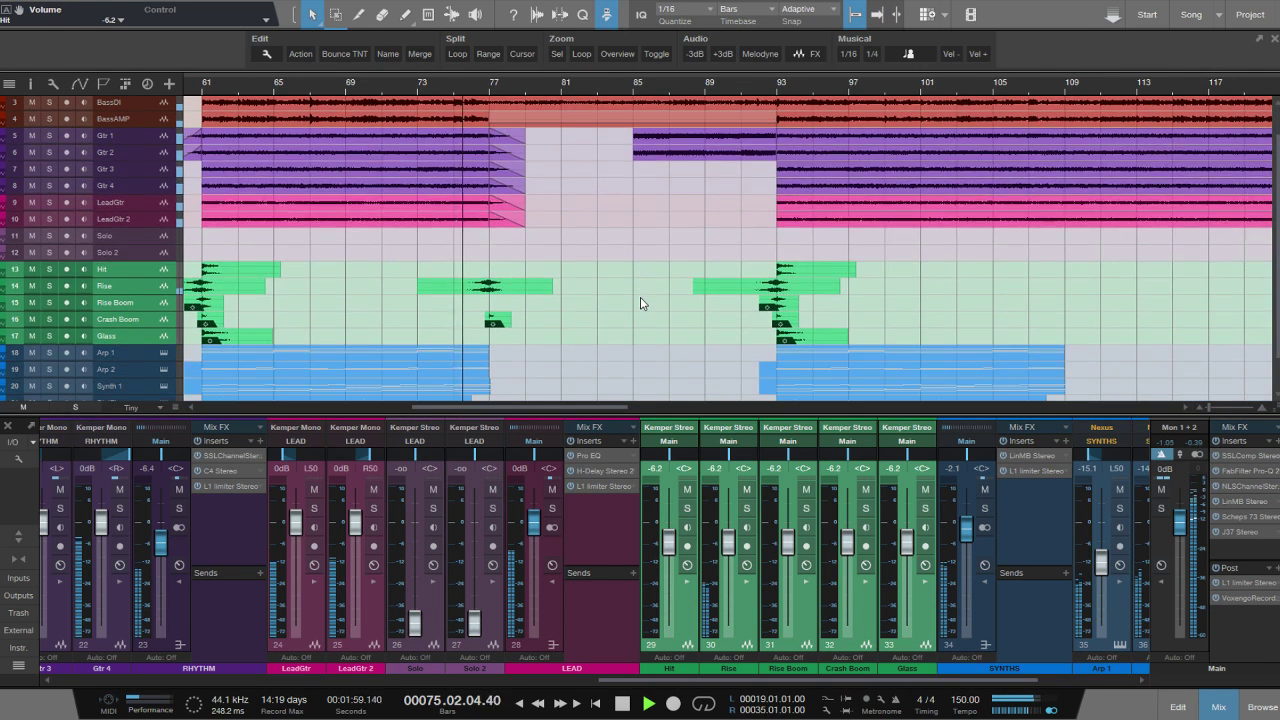
key(F3)
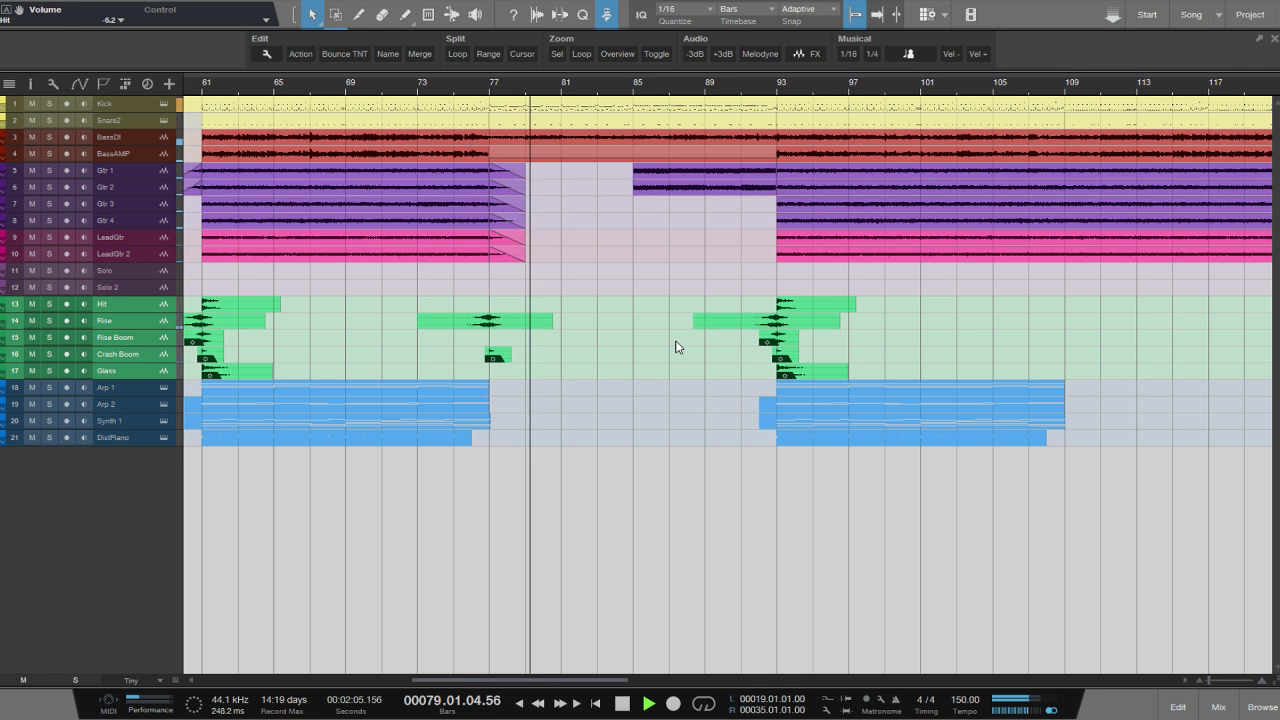
Select the events on the Solo and Solo 2 tracks and place the playback position just after bar 140.
drag(494, 673, 700, 663)
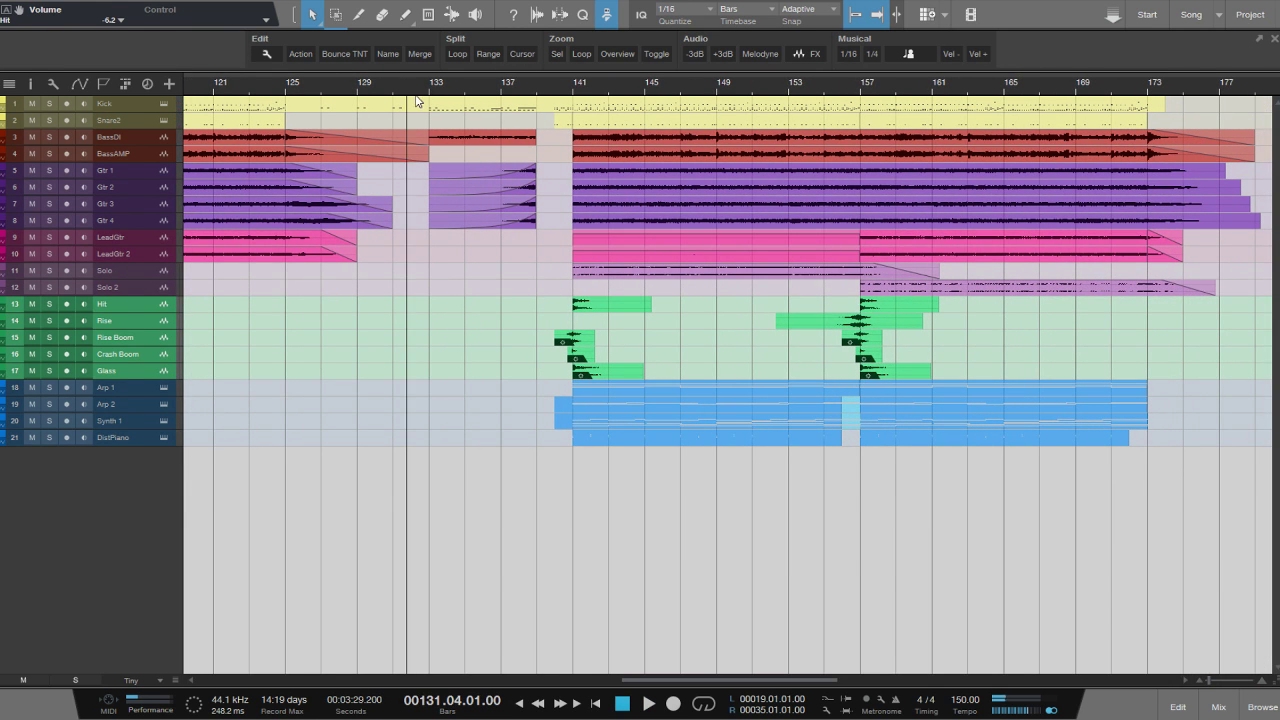
drag(665, 682, 655, 682)
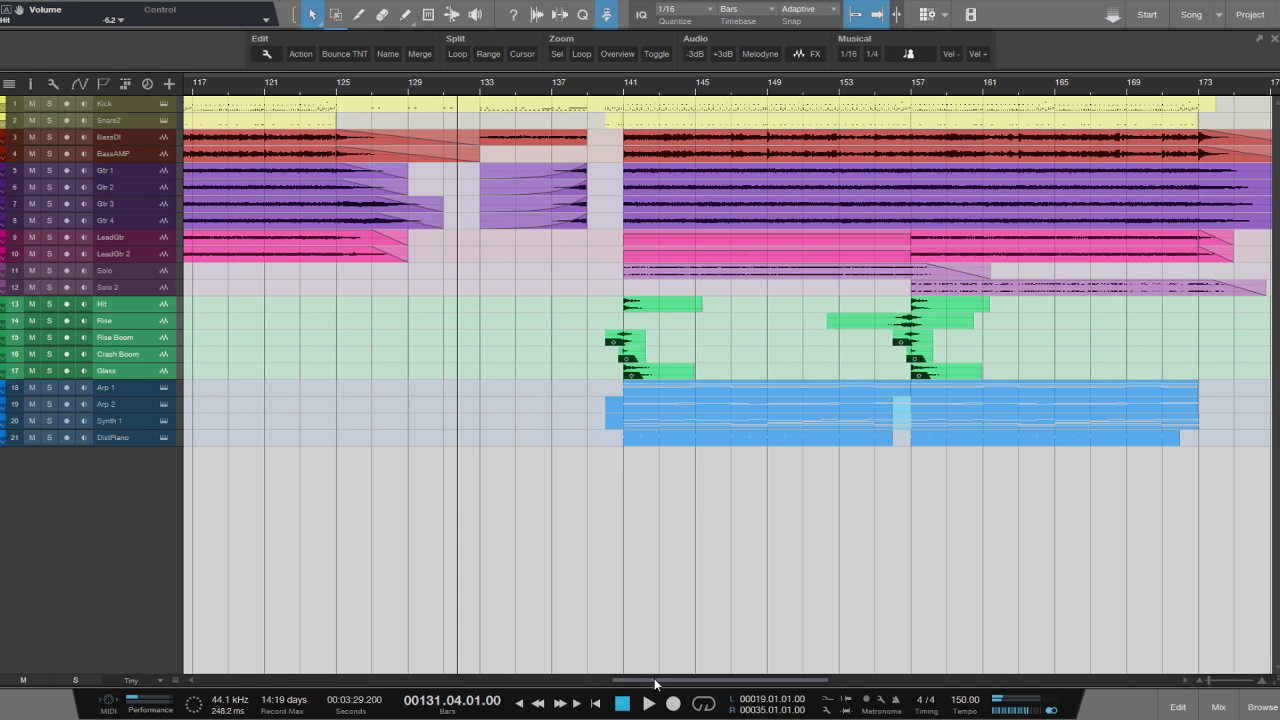
drag(589, 277, 1089, 289)
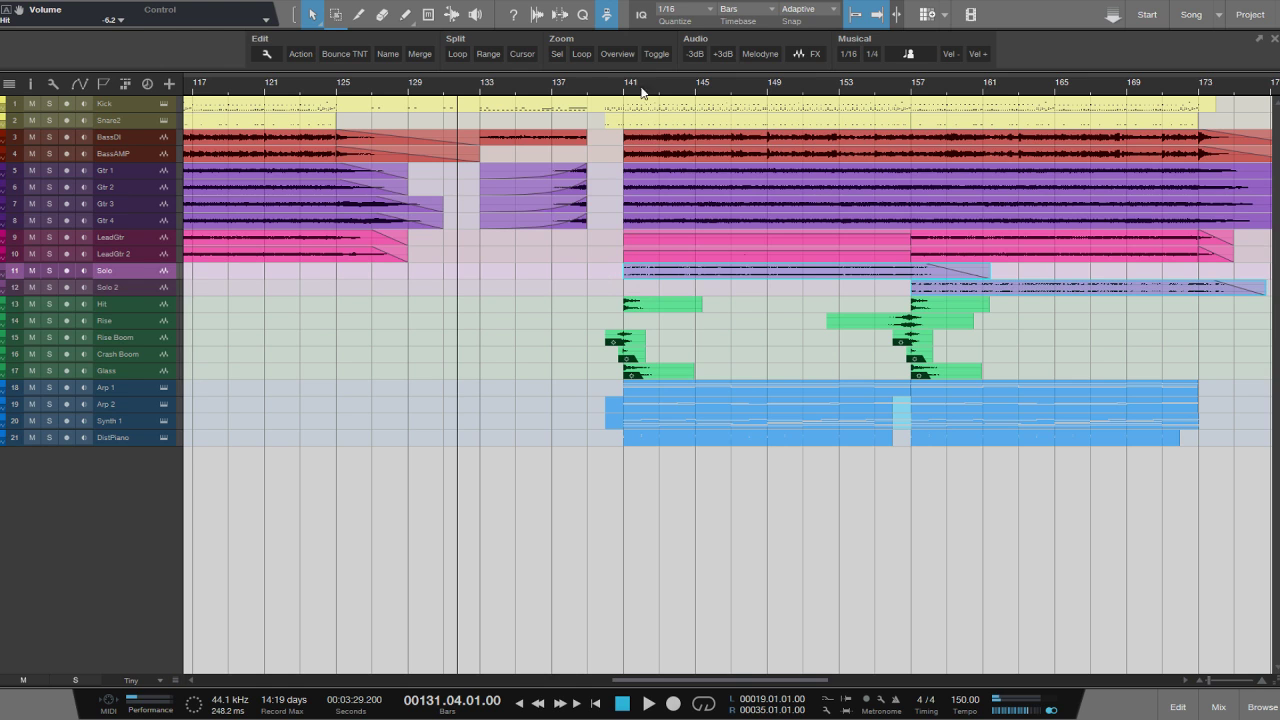
click(610, 88)
Show the mixer, solo the LEAD bus and reset the Solo and Solo 2 faders to 0 dB.
key(F3)
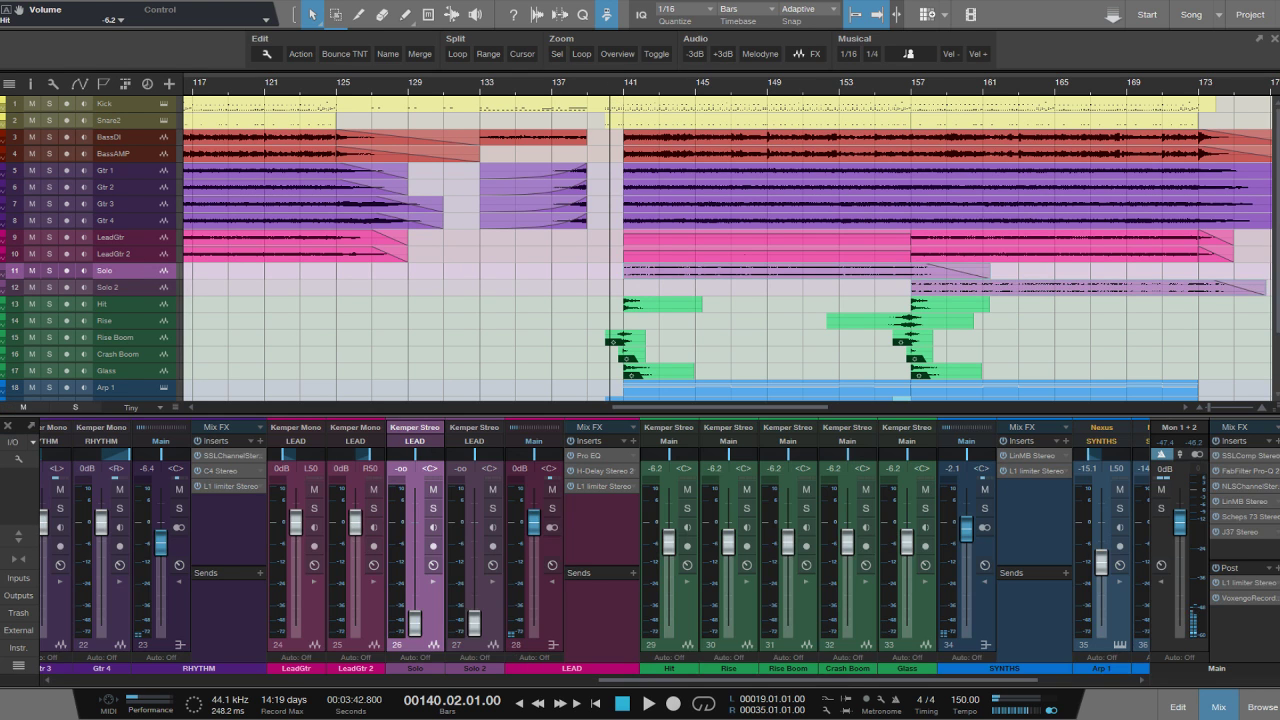
click(553, 508)
alt+click(415, 624)
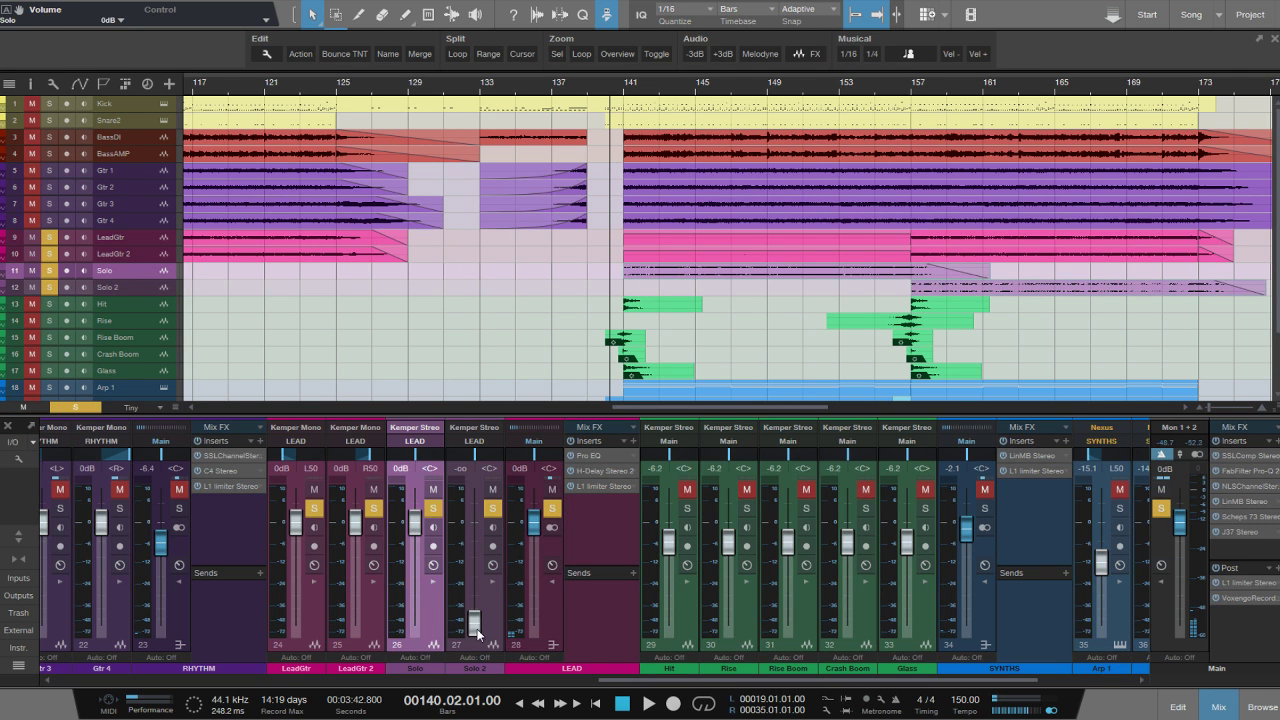
alt+click(474, 624)
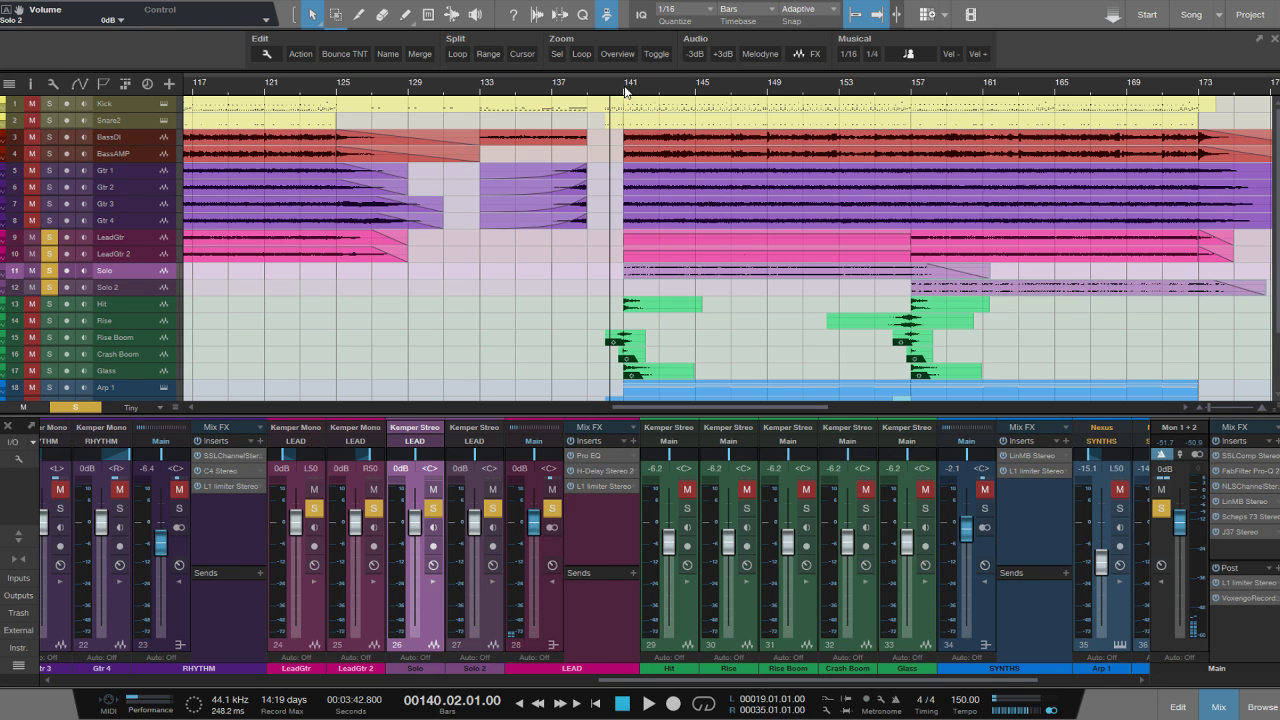
Play the soloed LEAD bus through the guitar solos from just after bar 140 and clear its solo.
click(703, 279)
key(space)
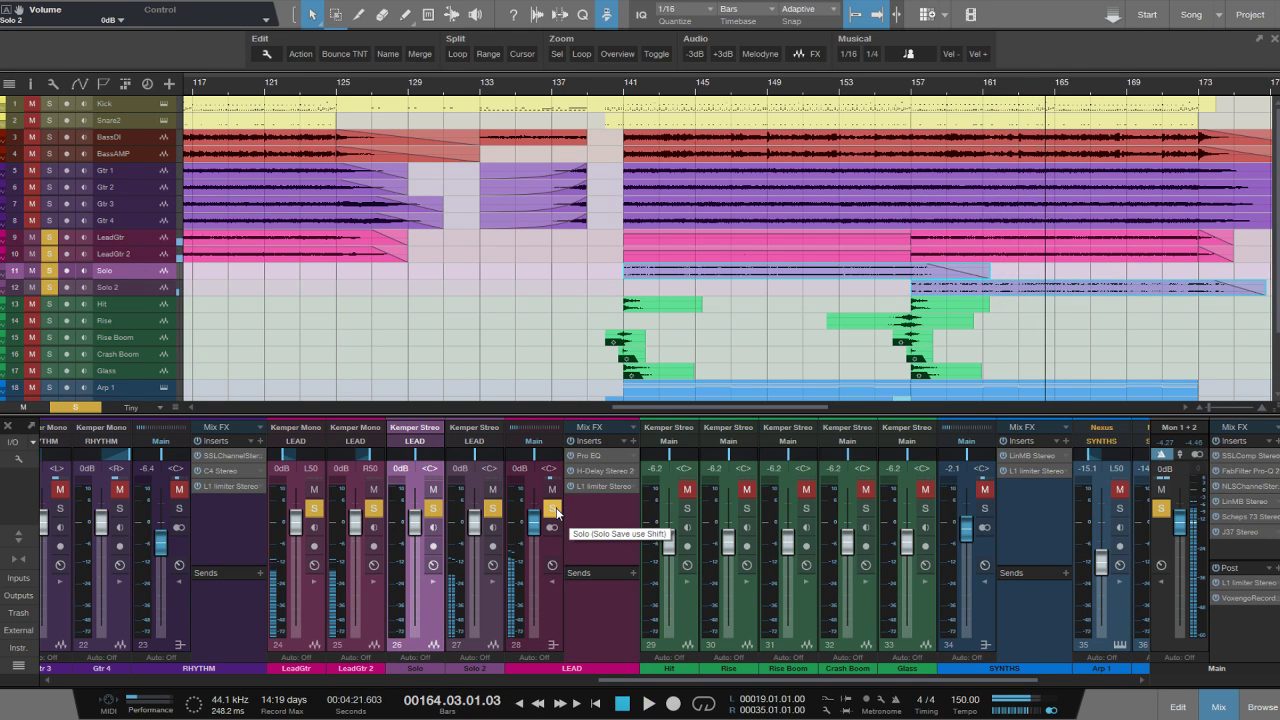
click(554, 510)
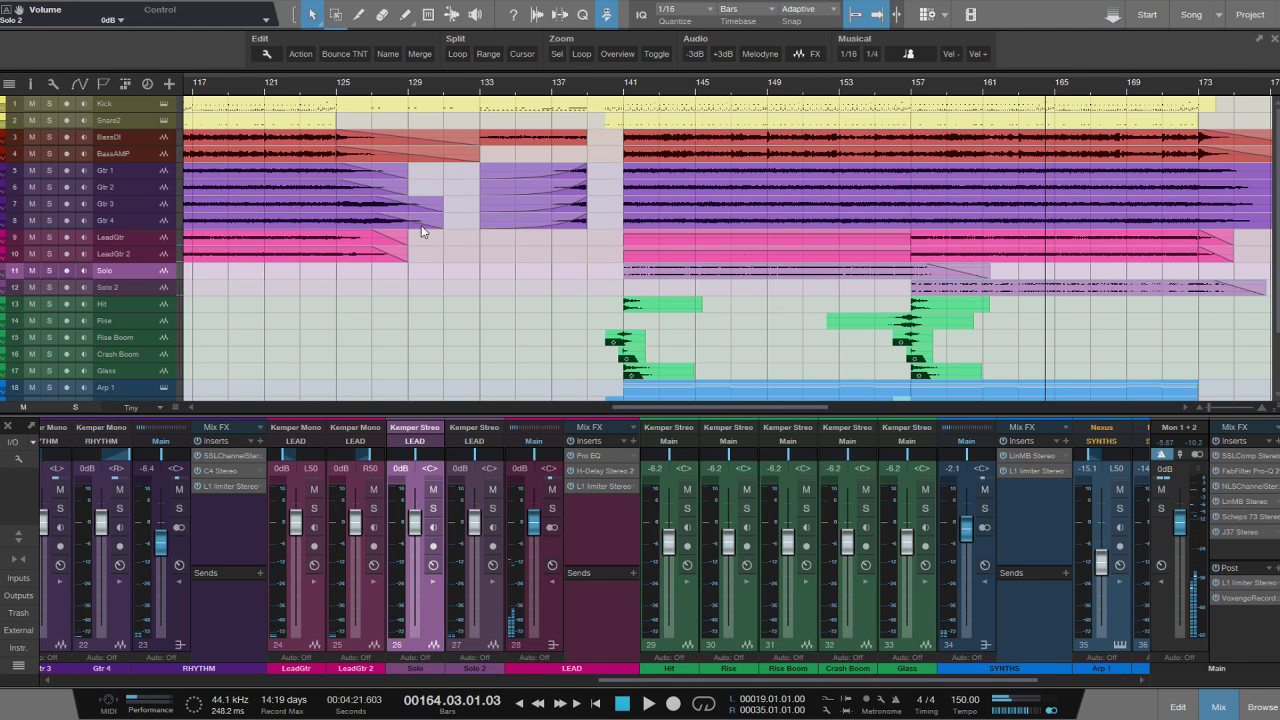
Select the drum, bass, rhythm and lead guitar events in the section leading up to the breakdown at bar 125.
drag(573, 337, 348, 120)
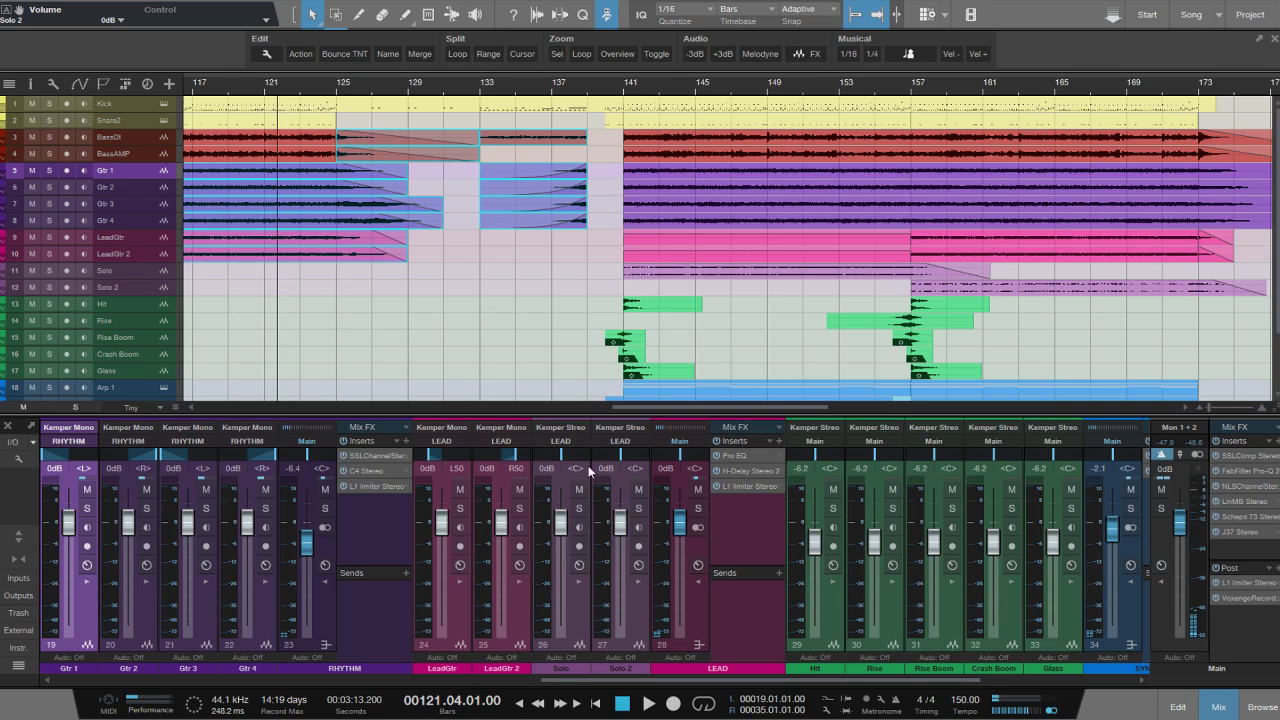
drag(654, 407, 522, 410)
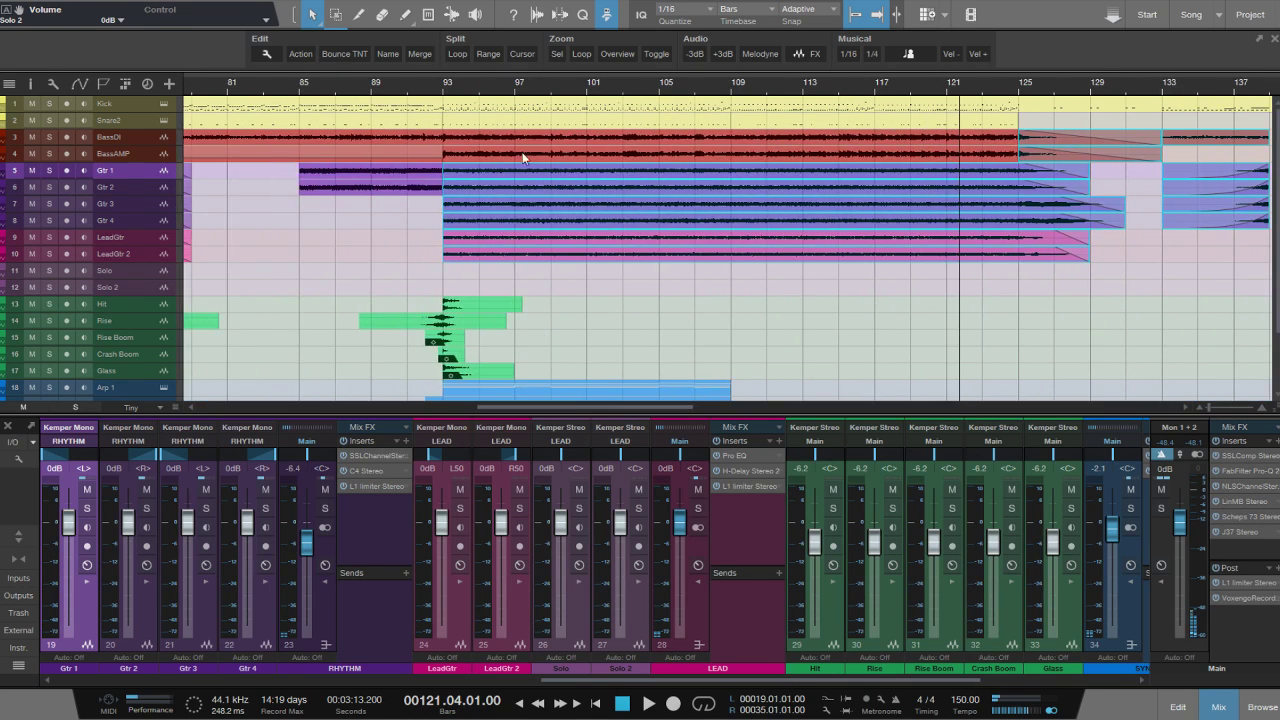
drag(462, 86, 598, 84)
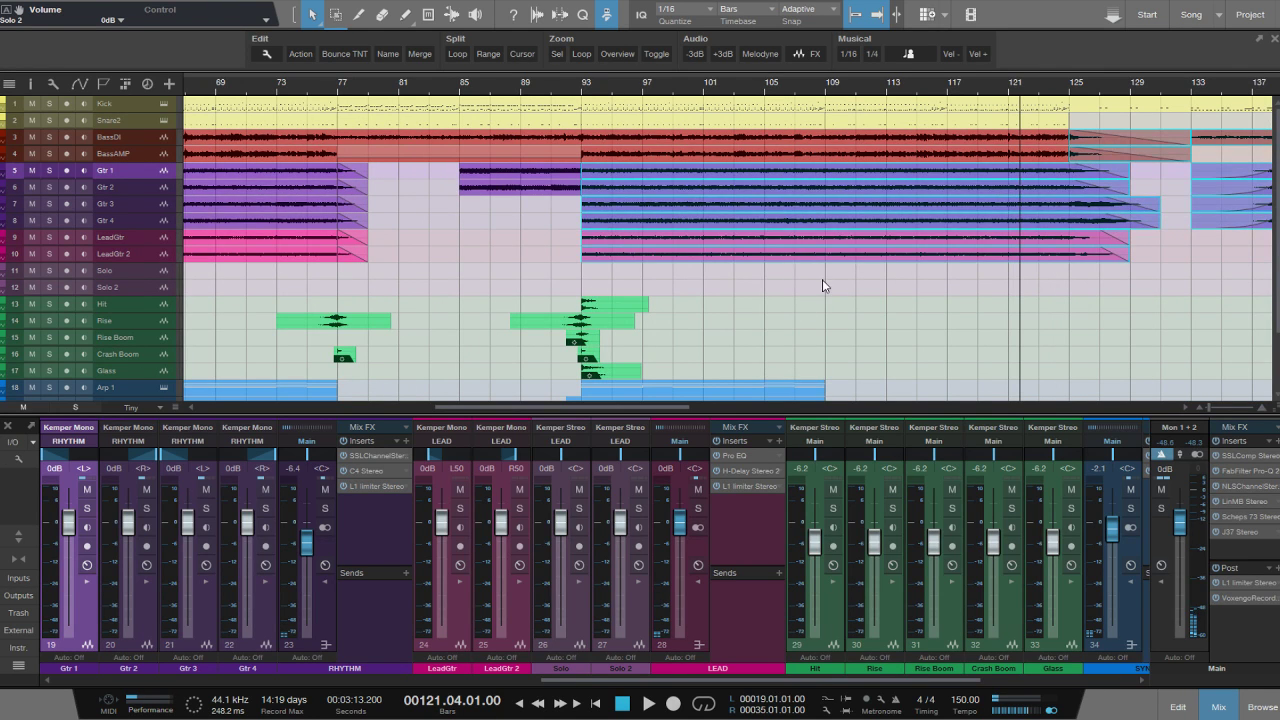
drag(822, 279, 767, 322)
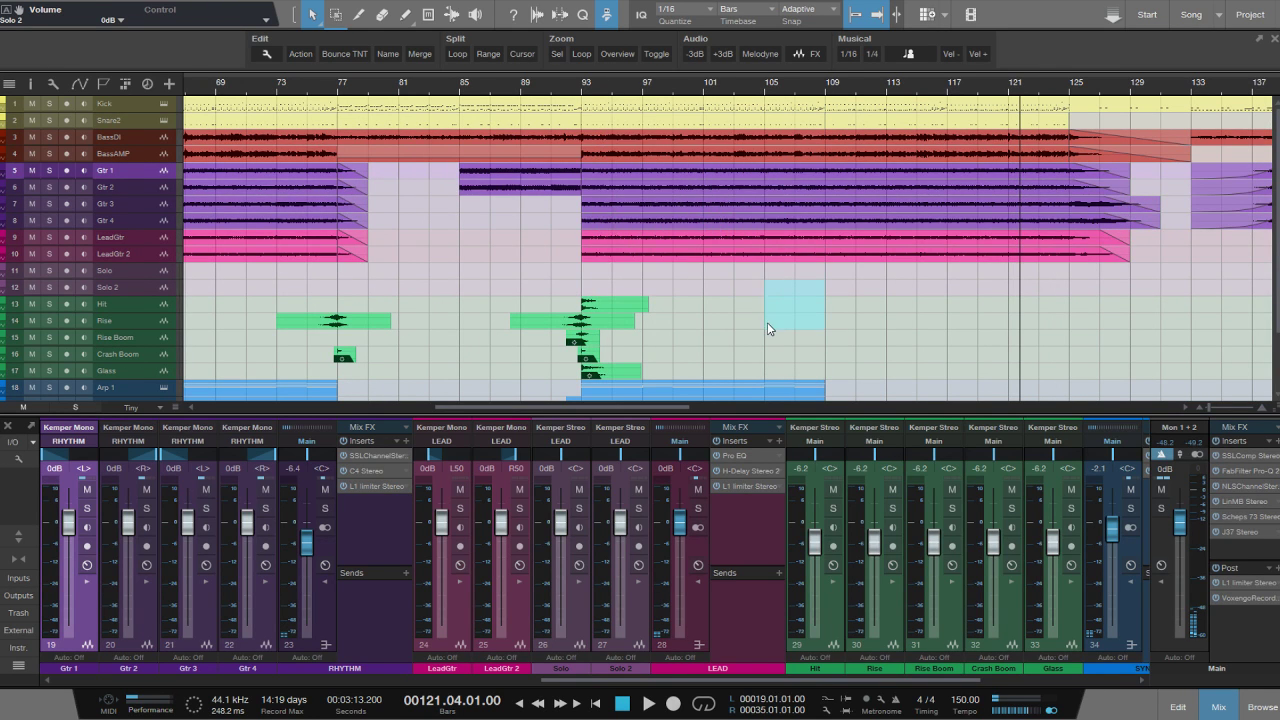
drag(837, 298, 1045, 104)
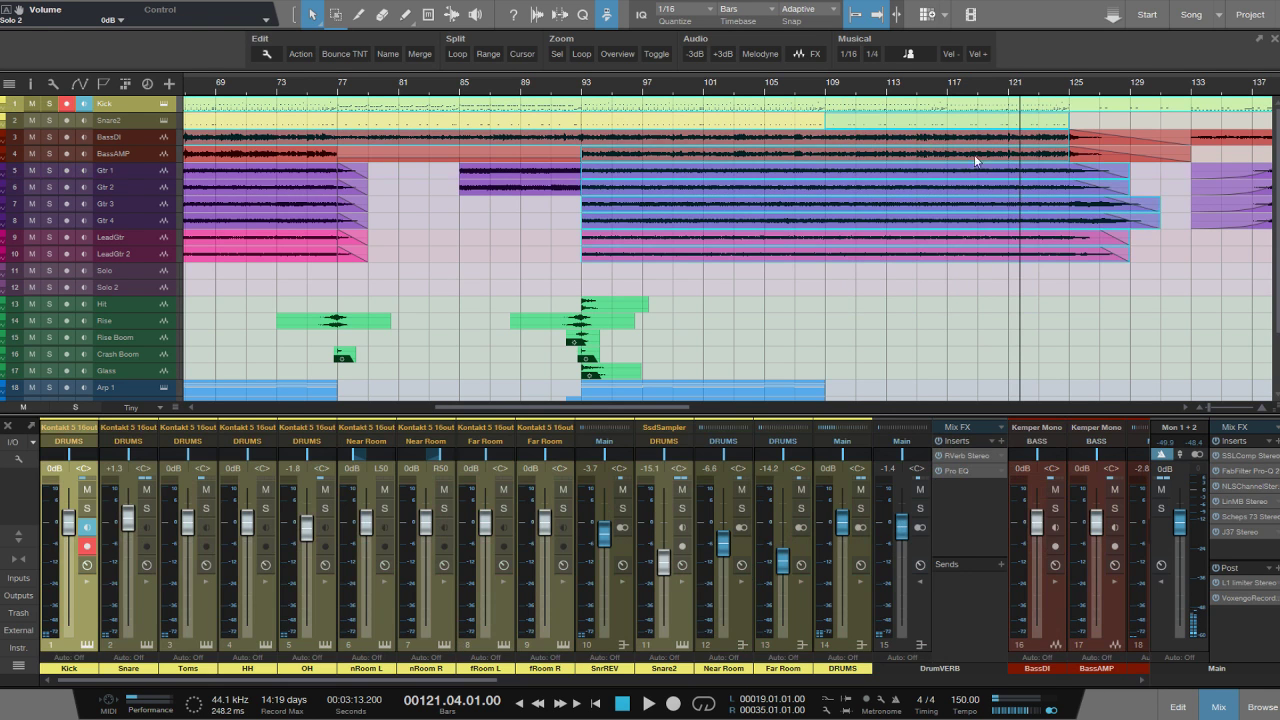
Listen to the full mix from bar 106 into the breakdown and stop playback around bar 129.
click(786, 89)
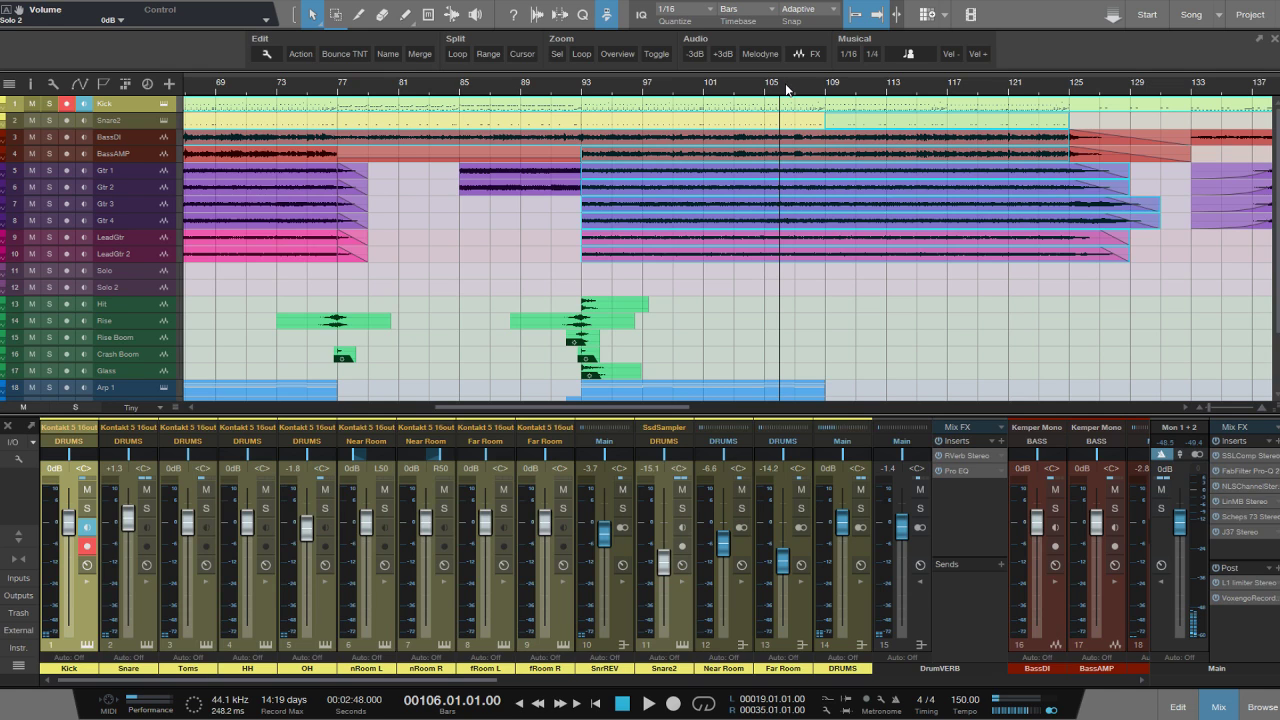
key(space)
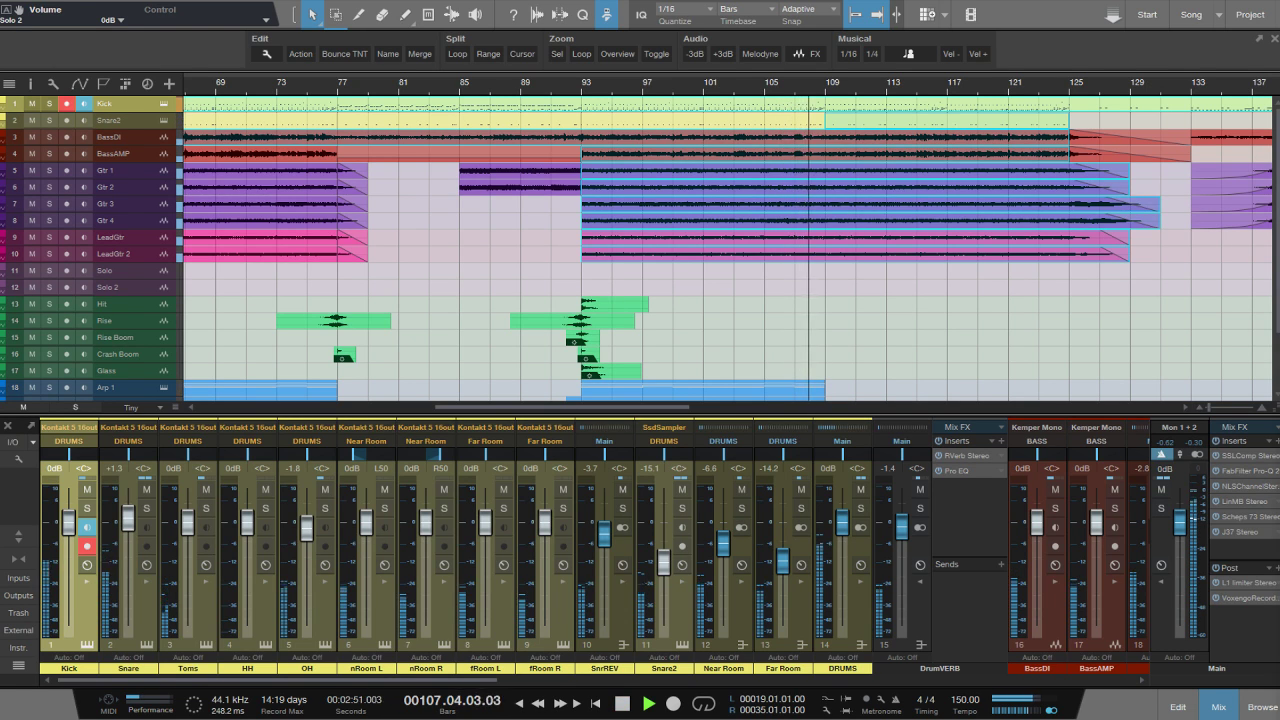
key(Escape)
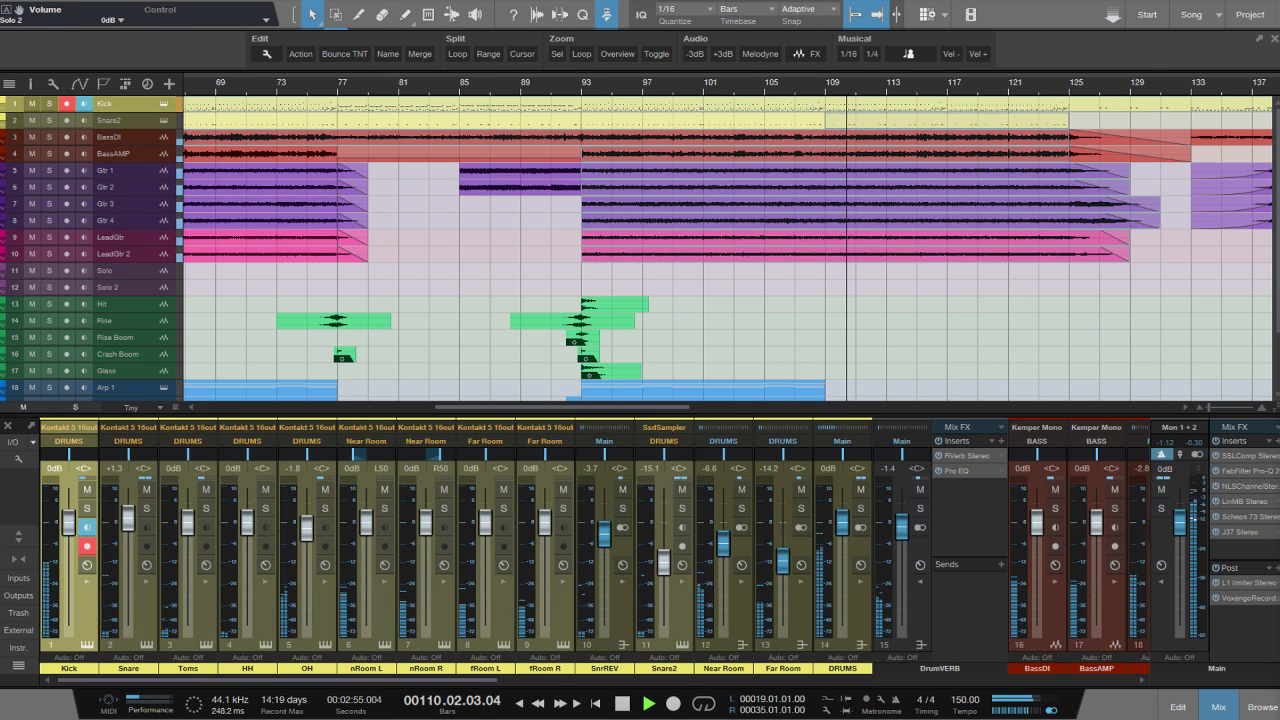
drag(678, 412, 748, 414)
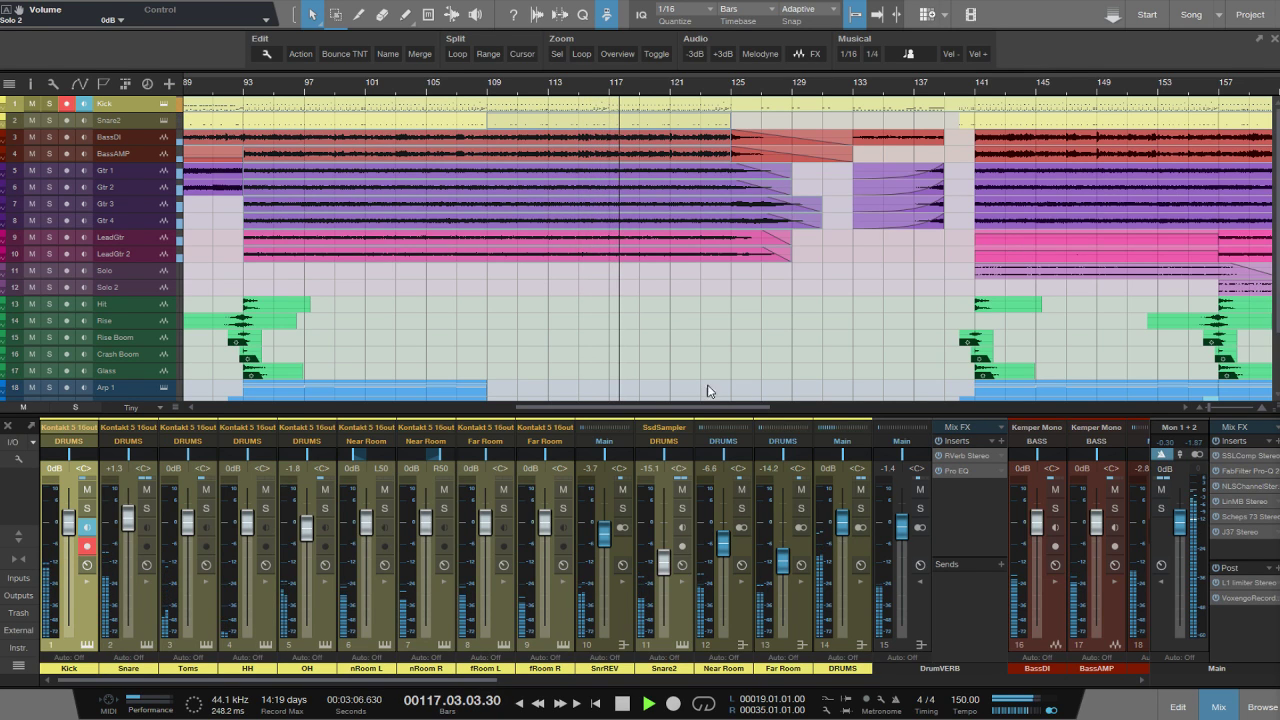
drag(690, 410, 733, 412)
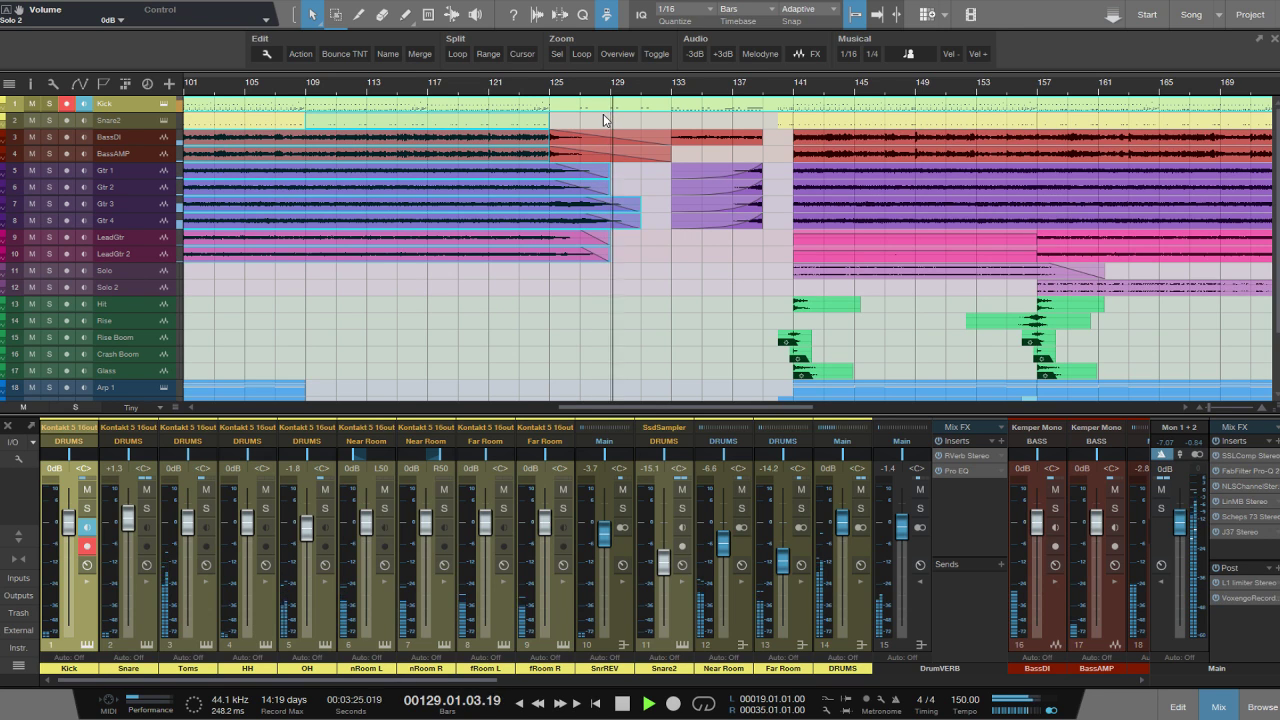
key(space)
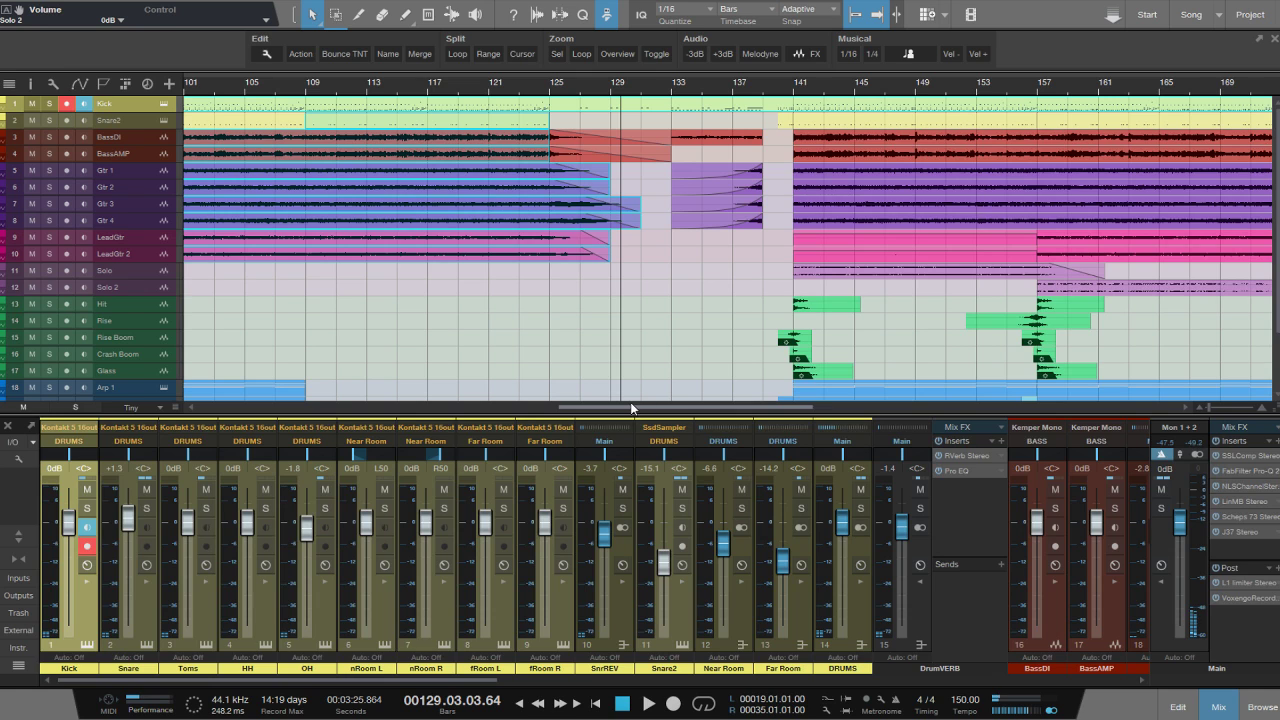
Clear the event selection and replay the breakdown from shortly before bar 125.
drag(639, 408, 635, 408)
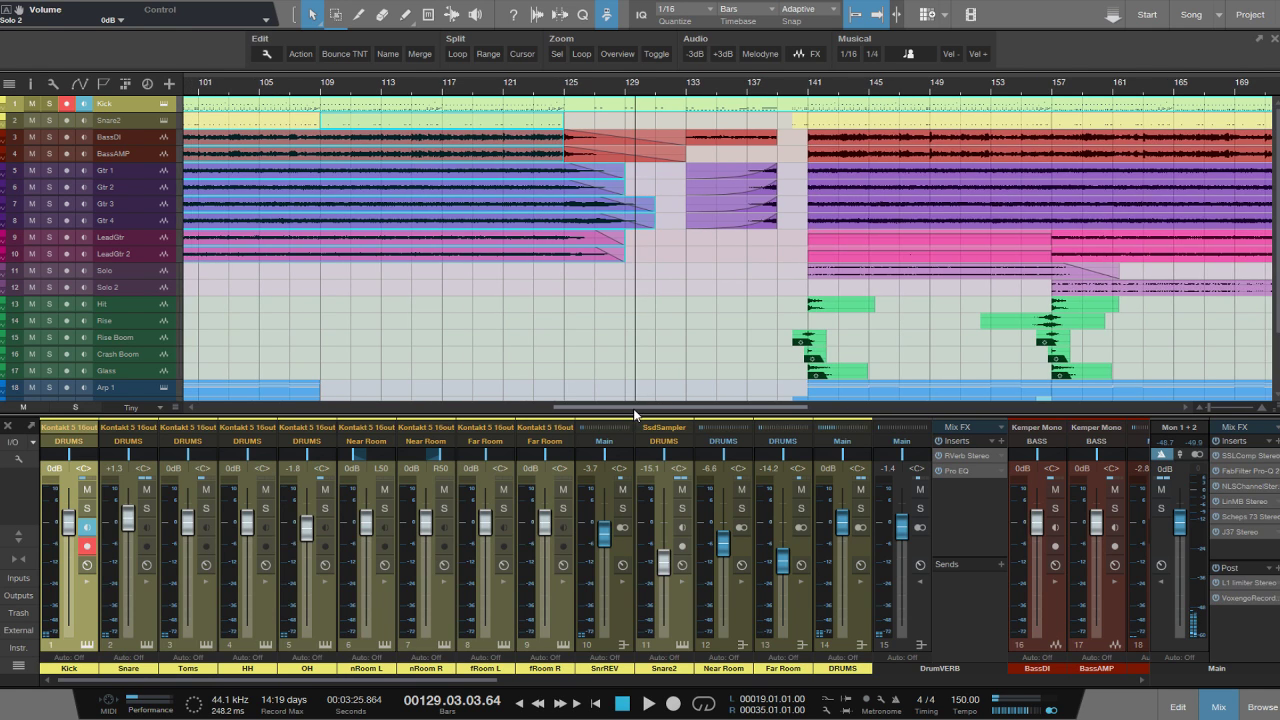
click(585, 92)
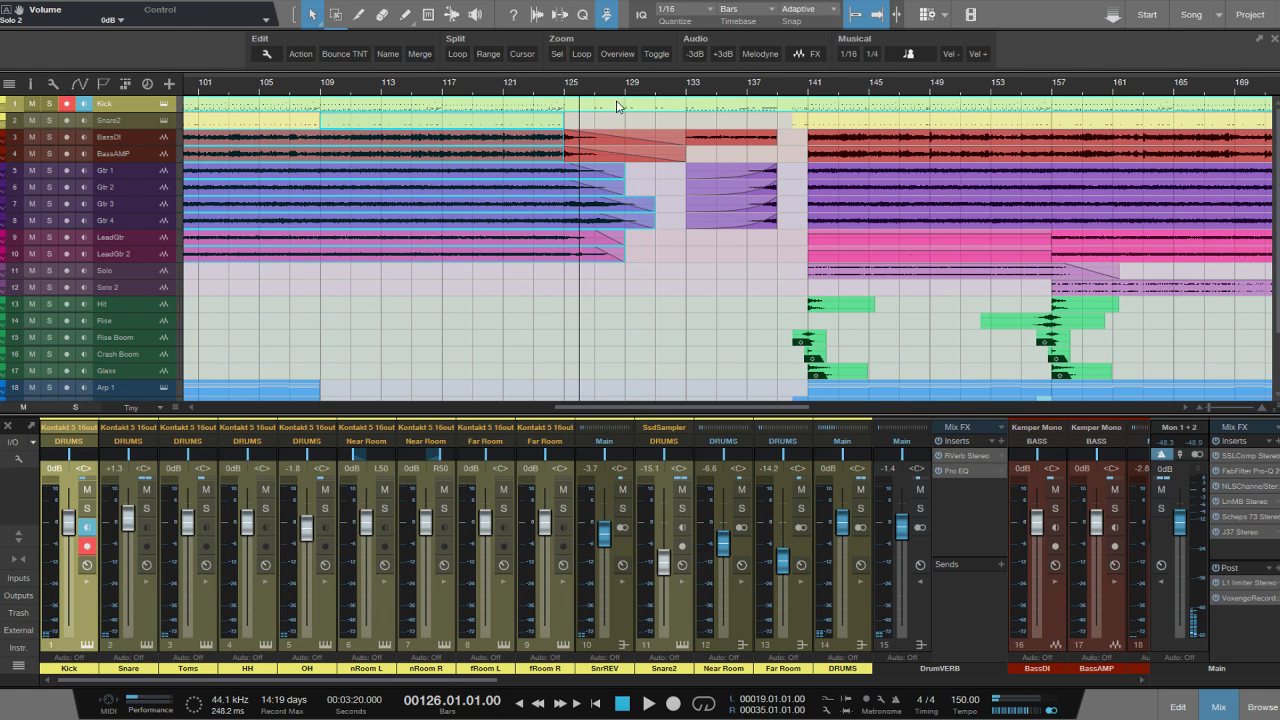
click(602, 127)
click(602, 127)
click(555, 93)
key(space)
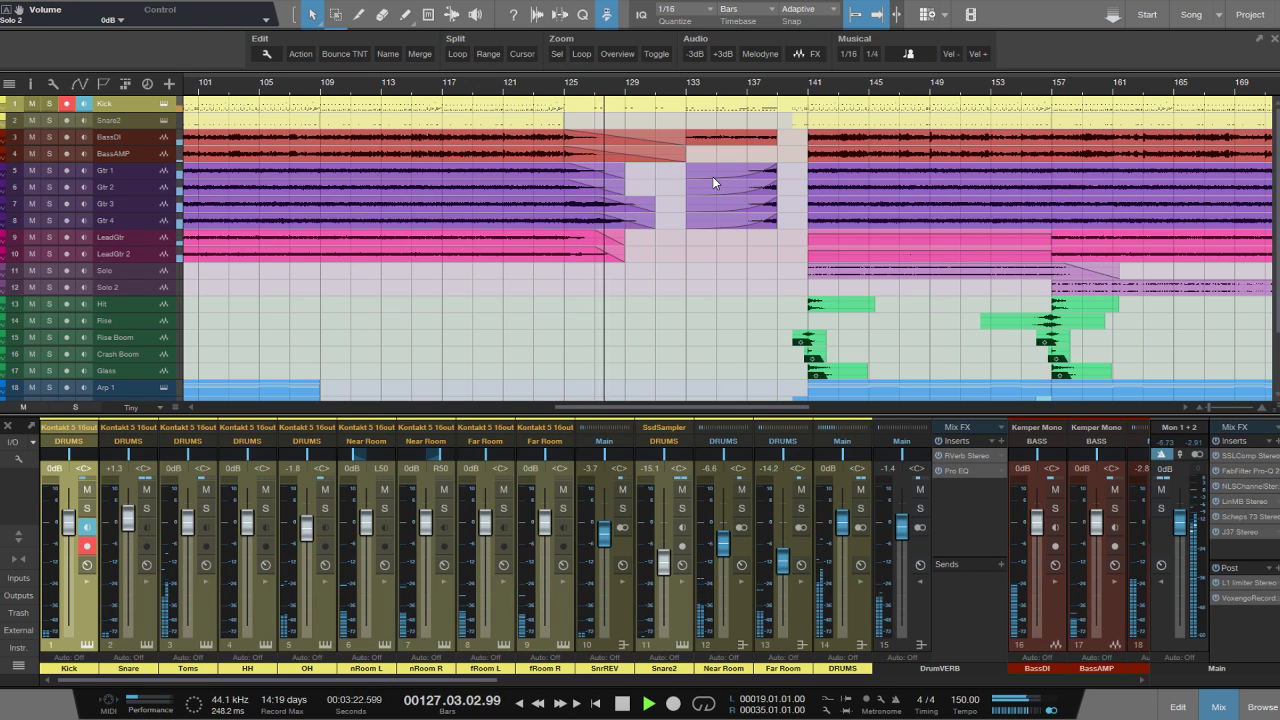
Save the song and move the Kontakt 5 error dialog out of view.
key(ctrl+s)
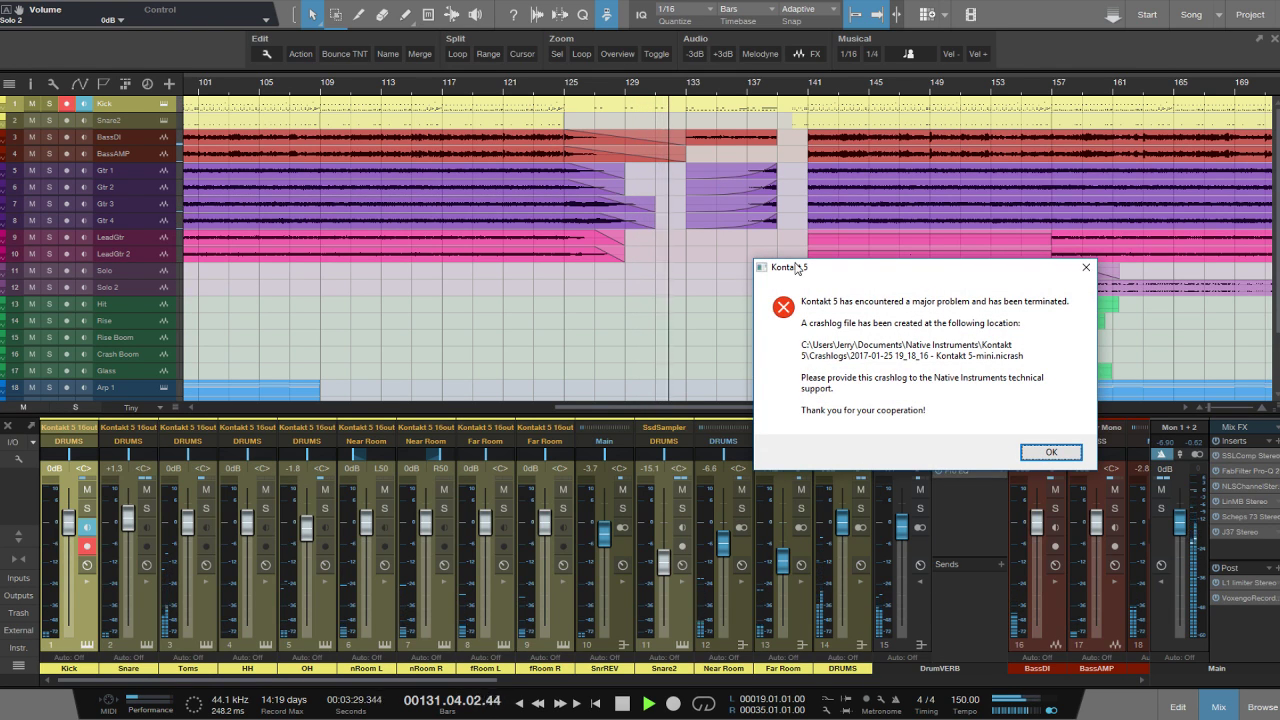
drag(792, 266, 1279, 170)
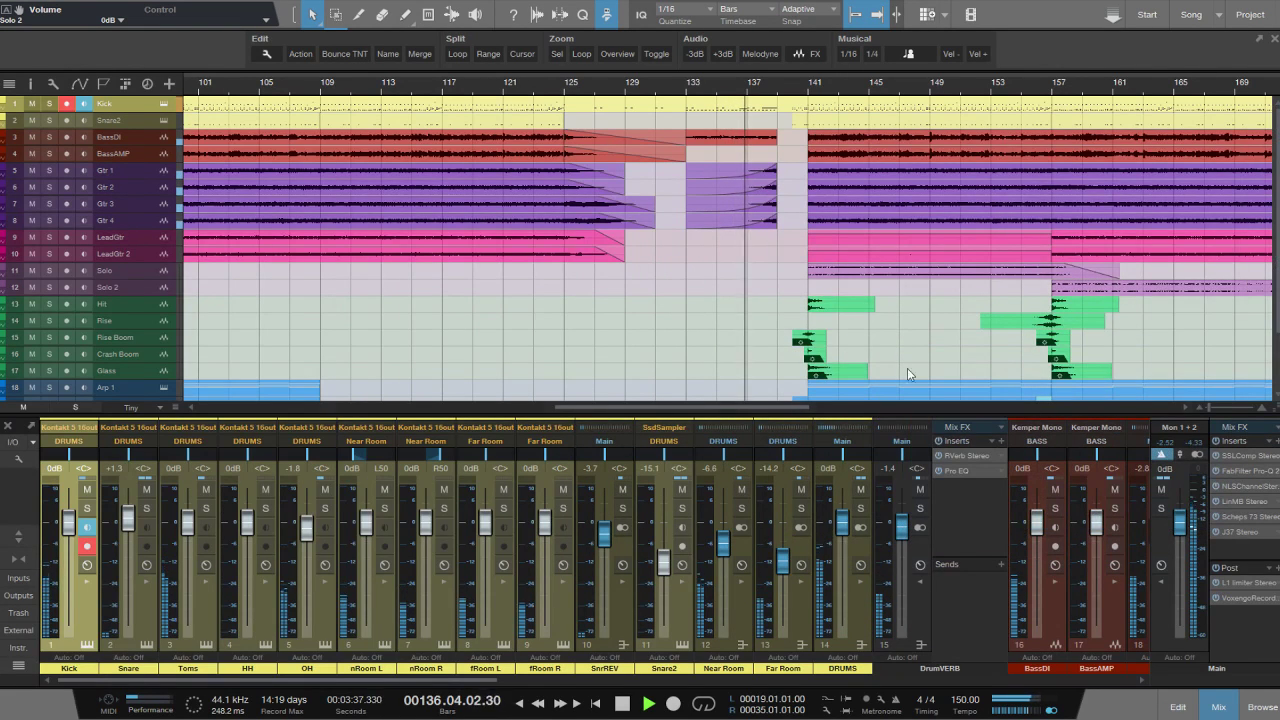
Follow the full mix through the build-up and both guitar solos to the song's ending and stop playback.
drag(588, 411, 616, 410)
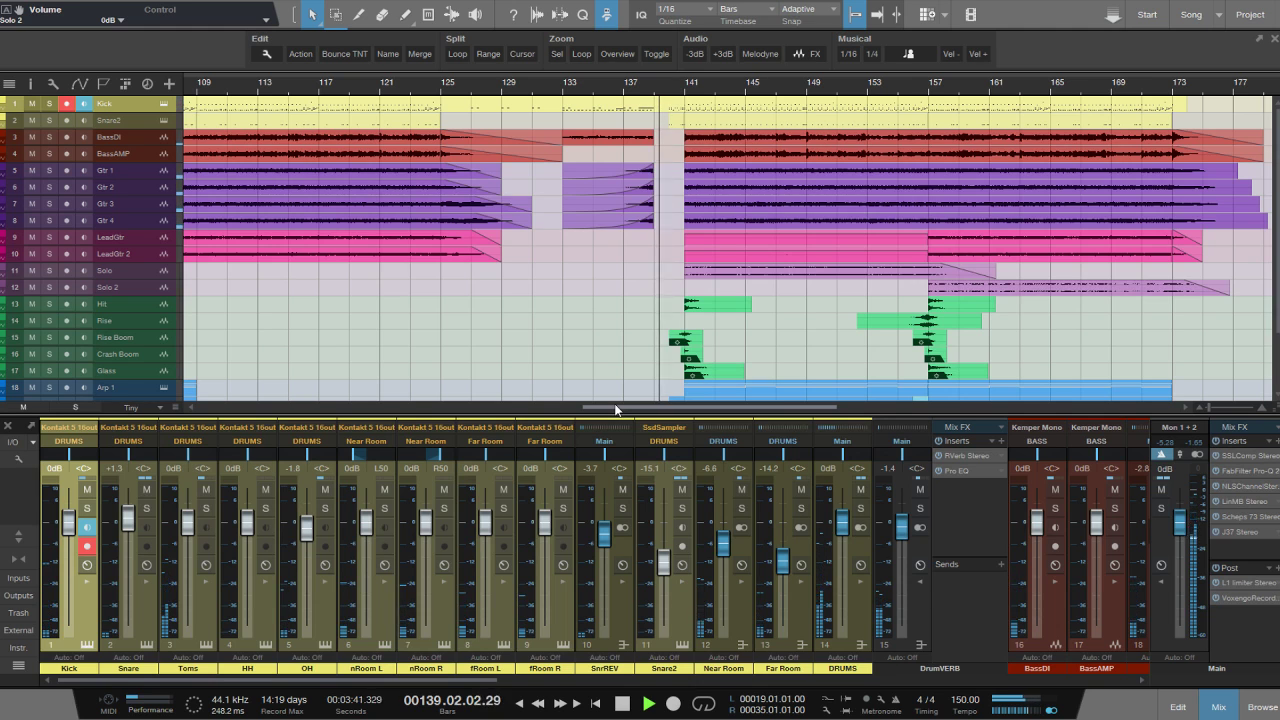
drag(616, 410, 628, 412)
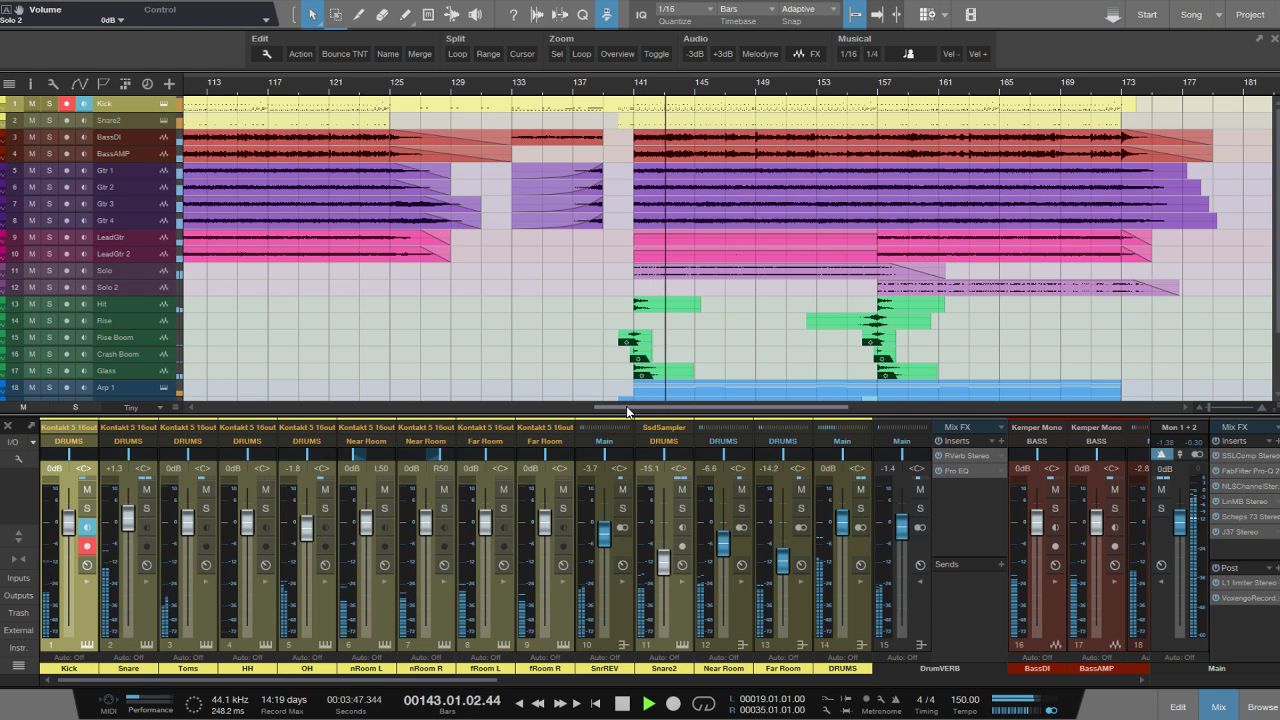
drag(627, 412, 639, 411)
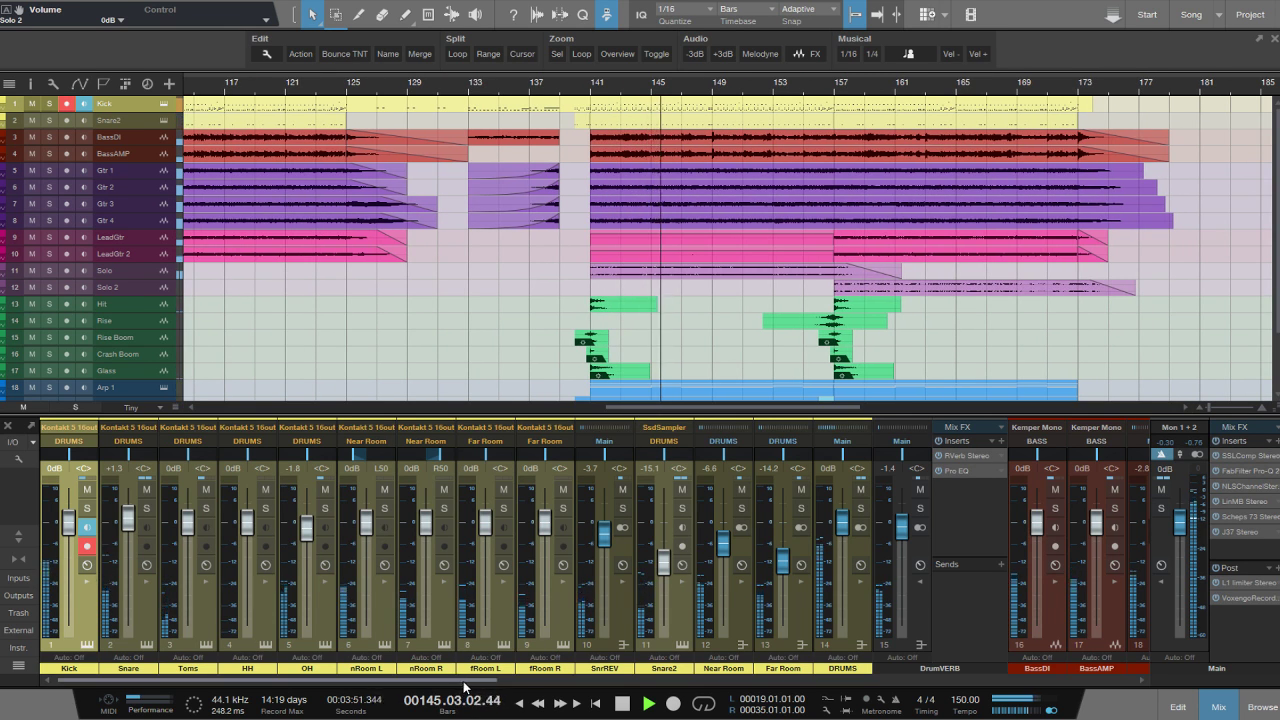
drag(468, 682, 618, 690)
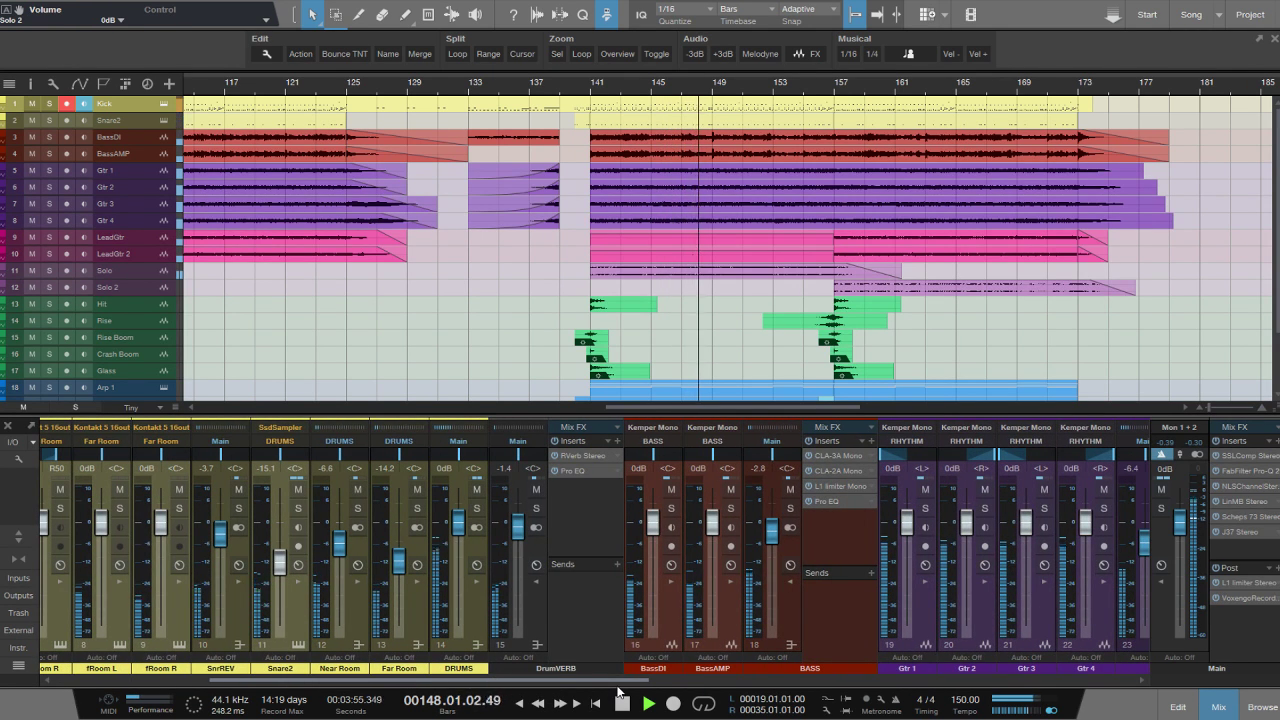
drag(618, 690, 666, 690)
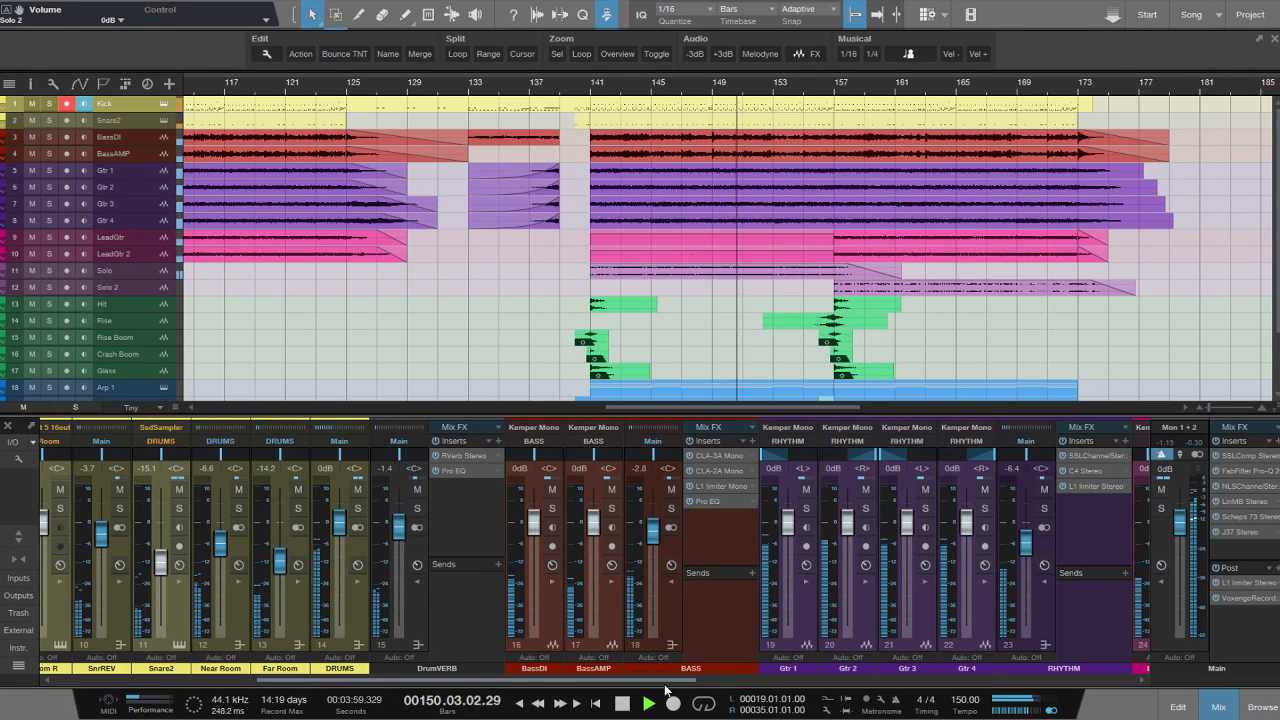
drag(665, 690, 669, 690)
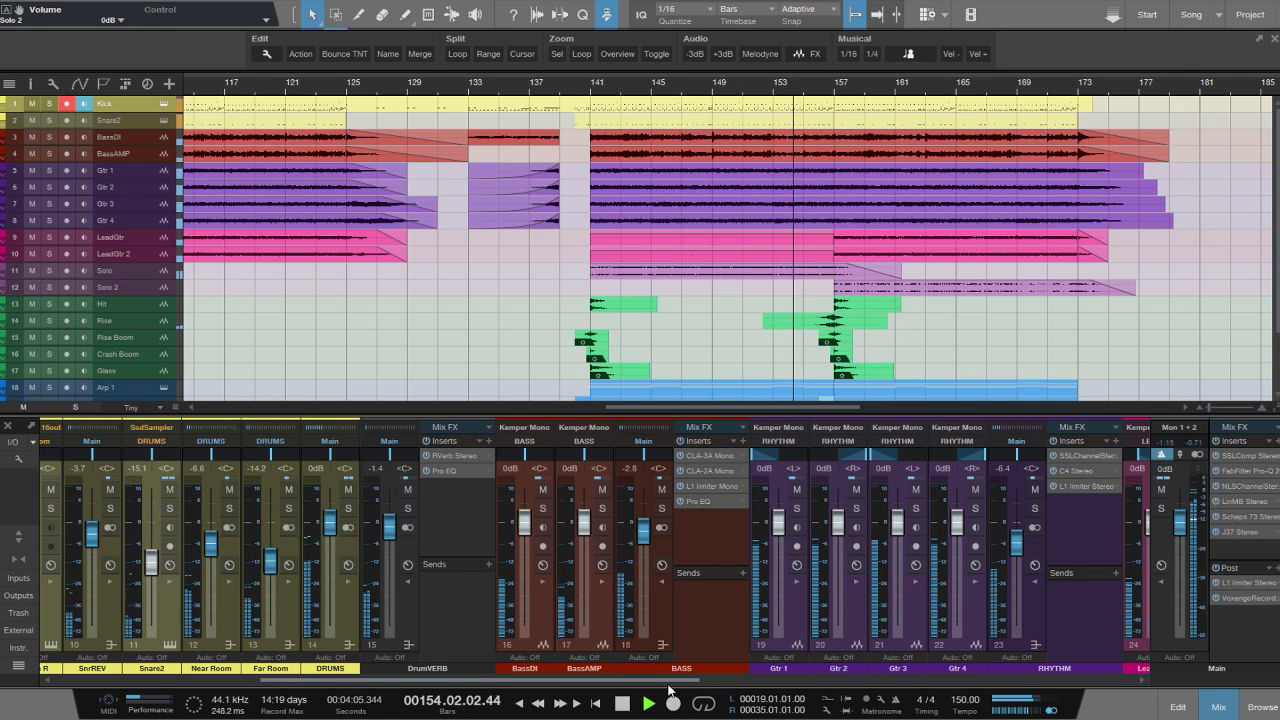
scroll(669, 690, right, 4)
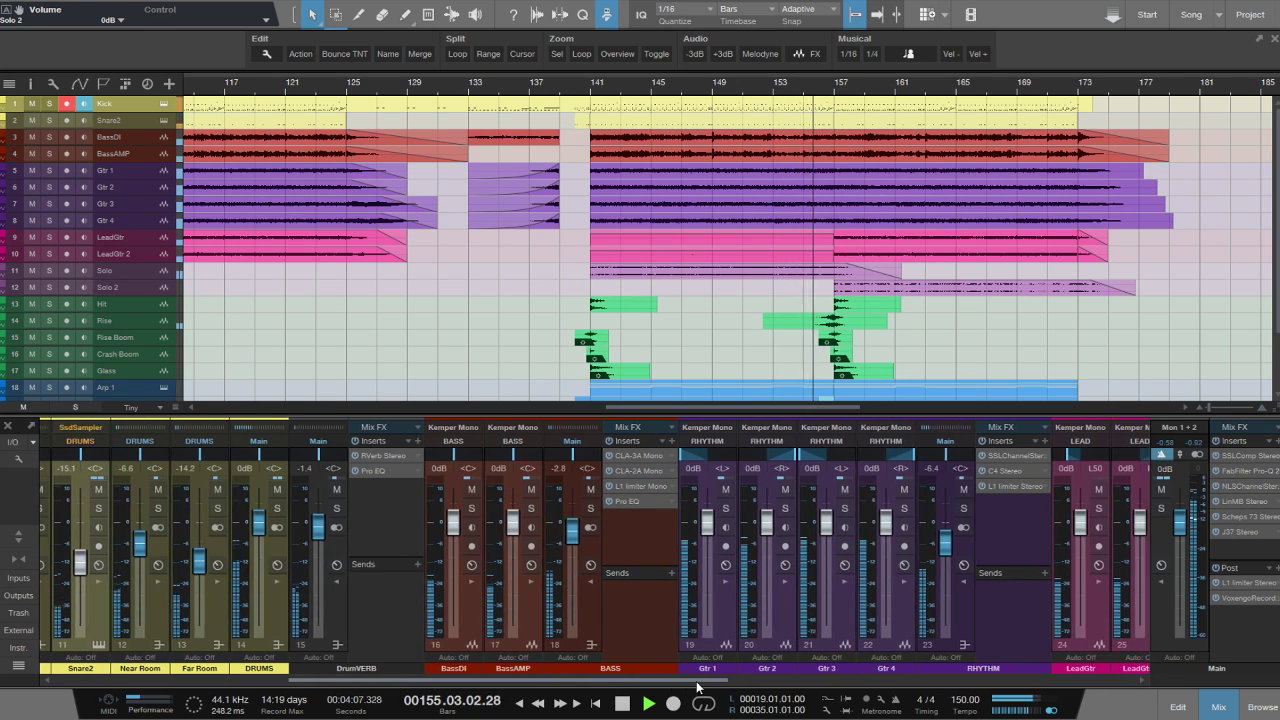
drag(713, 406, 731, 410)
drag(703, 681, 902, 668)
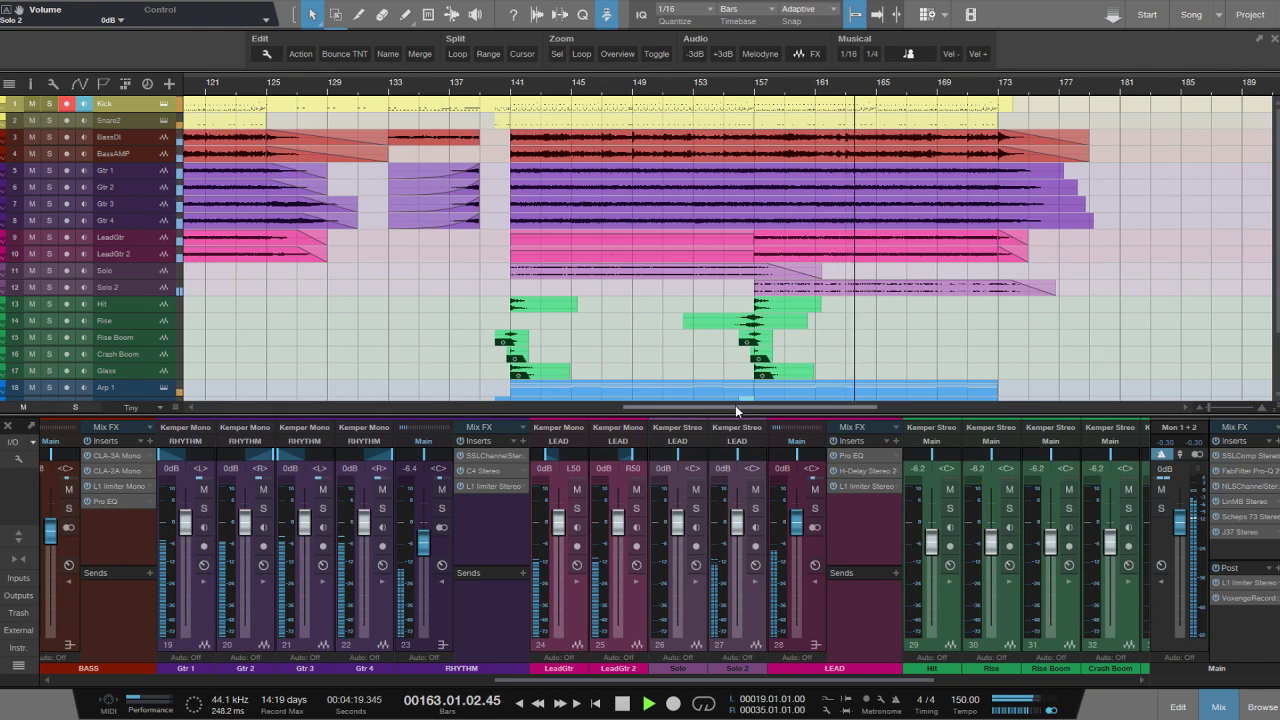
drag(735, 405, 782, 418)
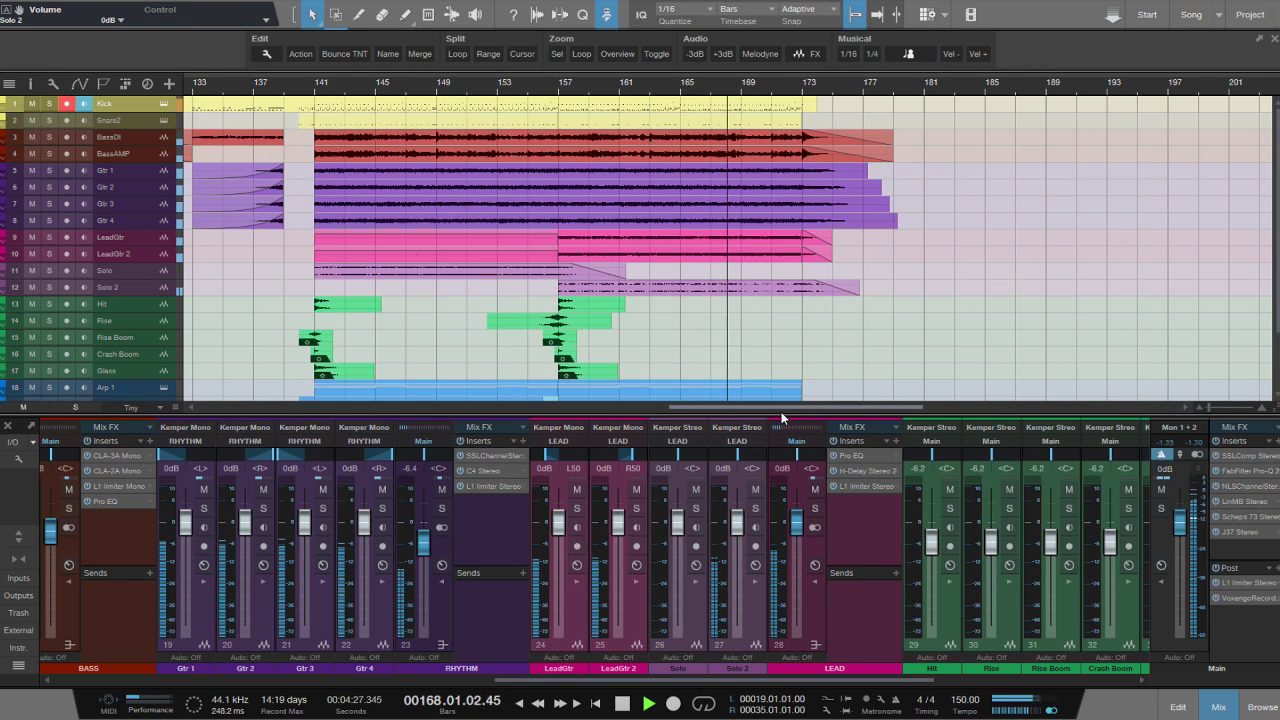
drag(783, 417, 794, 418)
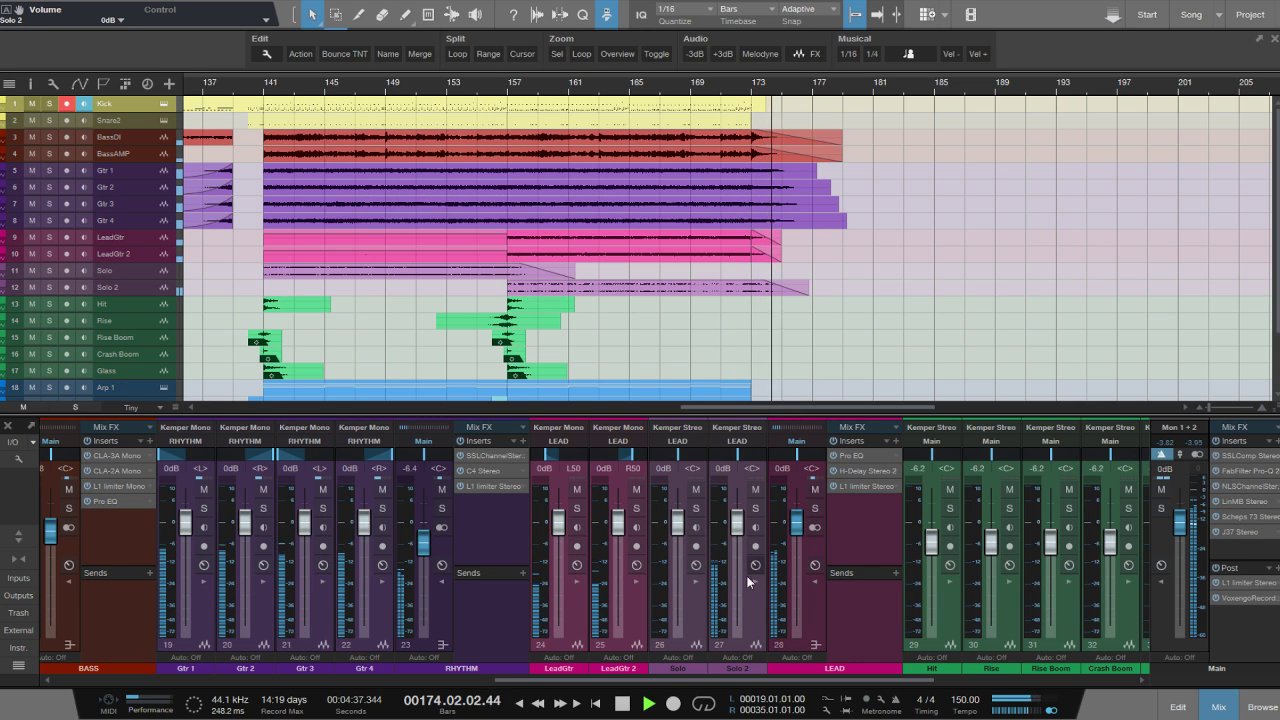
click(624, 706)
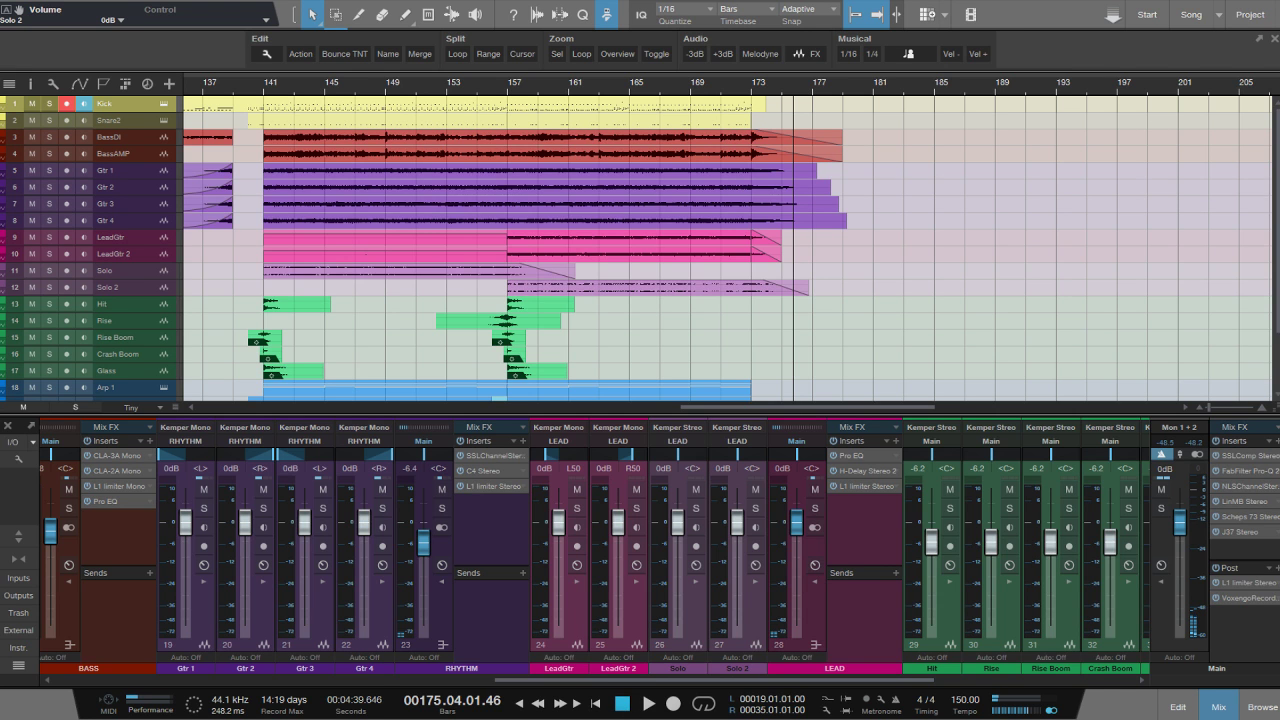
Bring the Kontakt 5 error dialog back into view and dismiss it.
drag(587, 191, 740, 240)
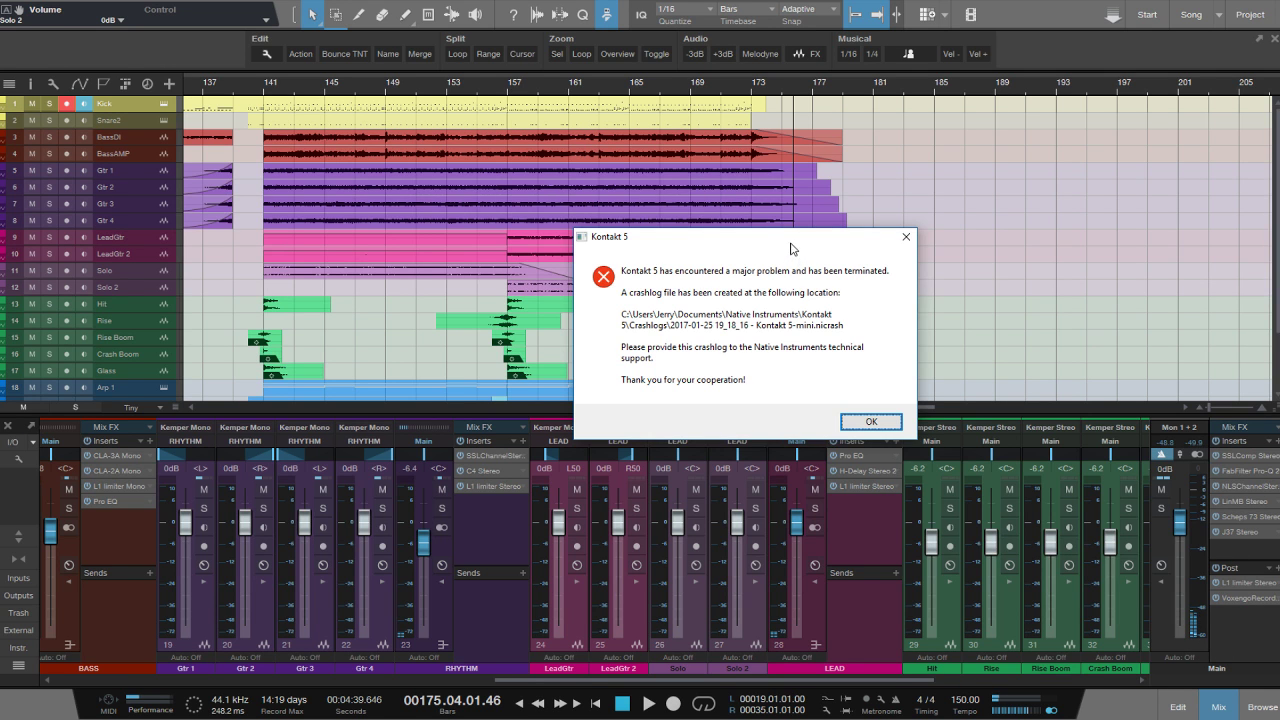
drag(790, 248, 807, 276)
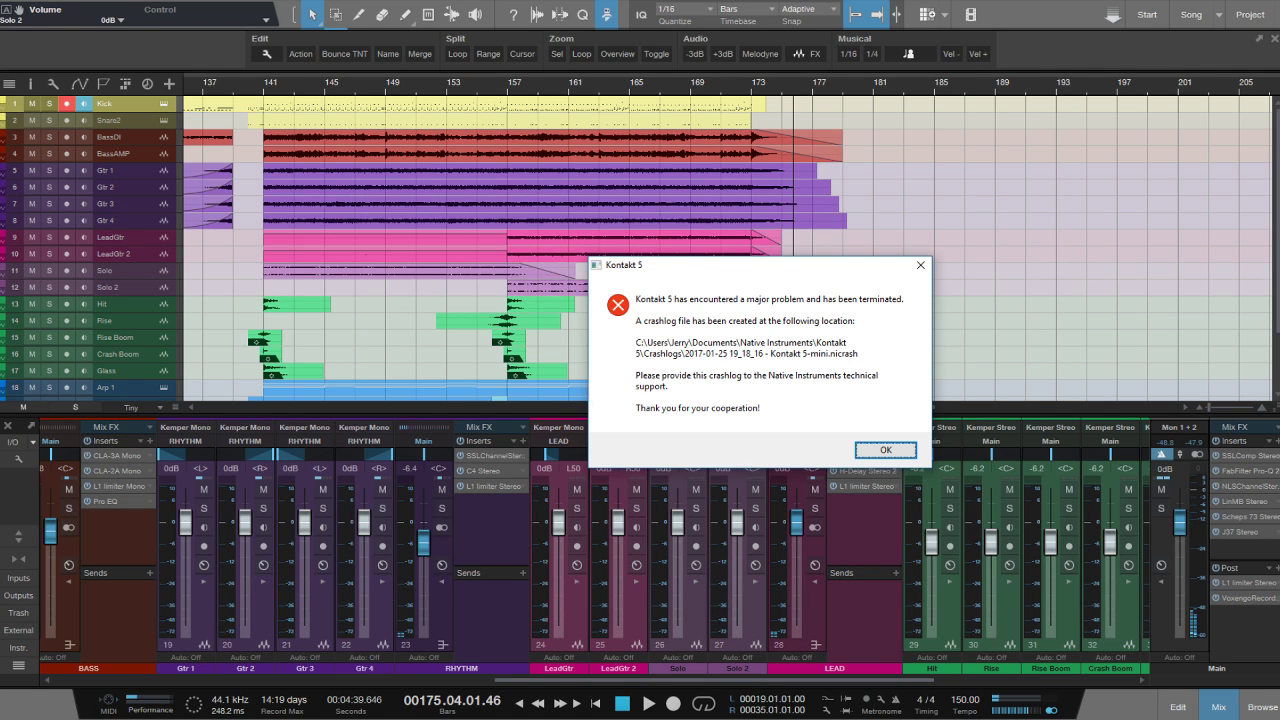
click(876, 453)
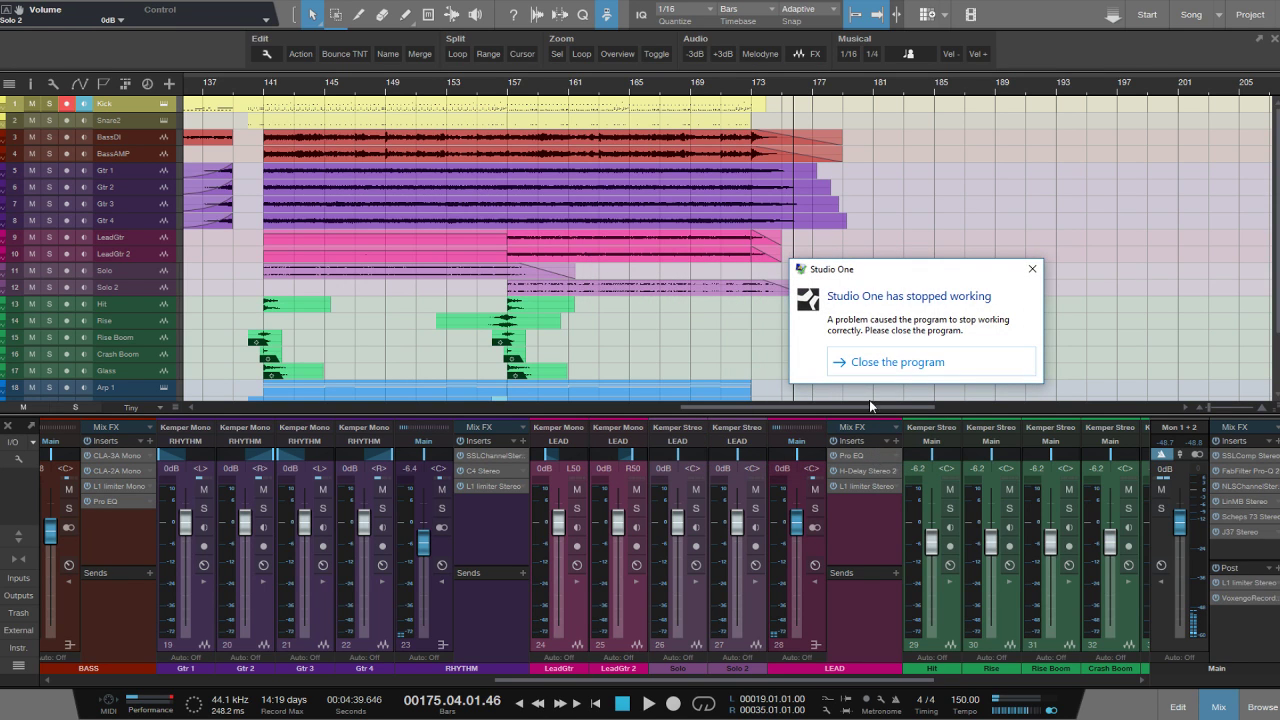